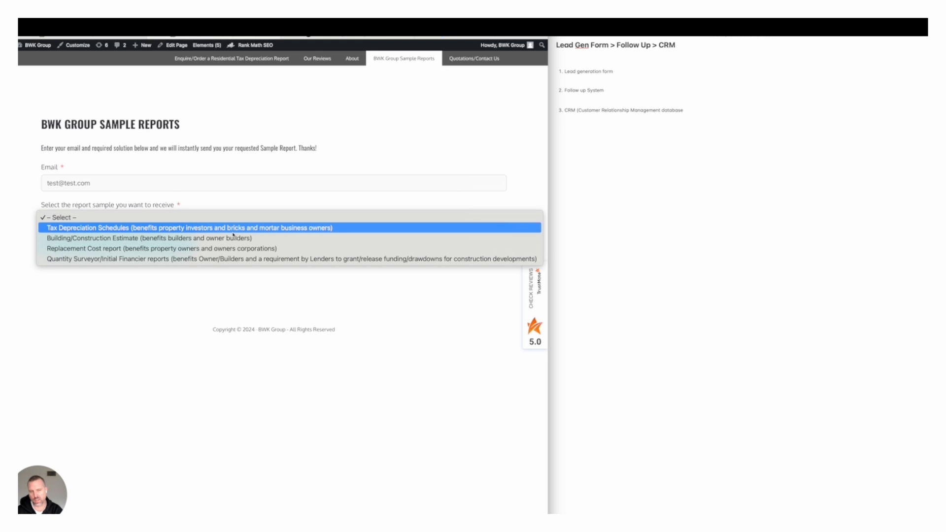
Choose Tax Depreciation Schedules as the report sample to receive on the BWK Group Sample Reports form.
{"action": "left_click", "coordinate": [616, 96]}
{"action": "left_click", "coordinate": [127, 226]}
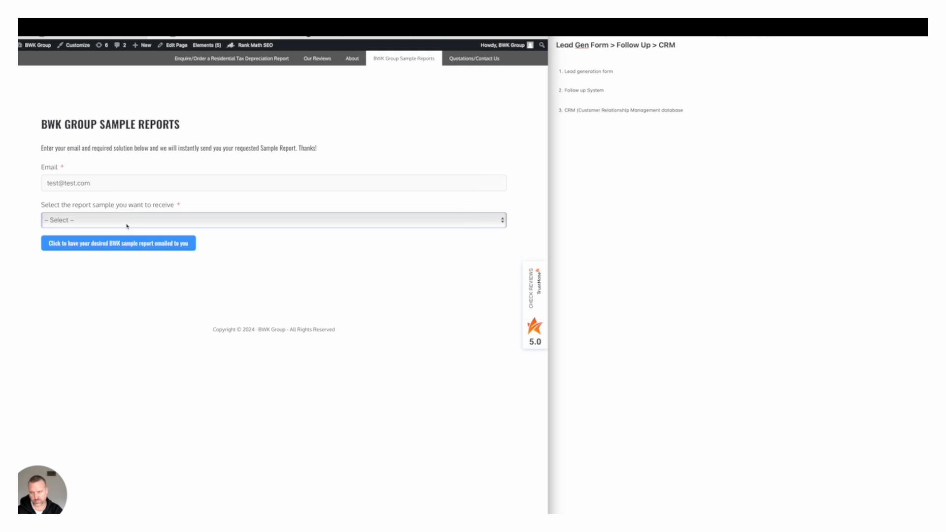
{"action": "left_click", "coordinate": [127, 227]}
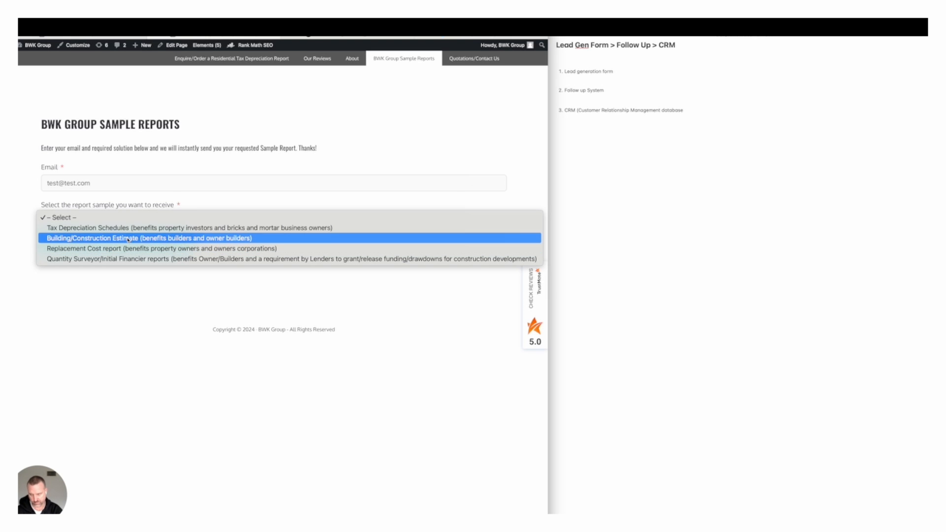
{"action": "left_click", "coordinate": [131, 228]}
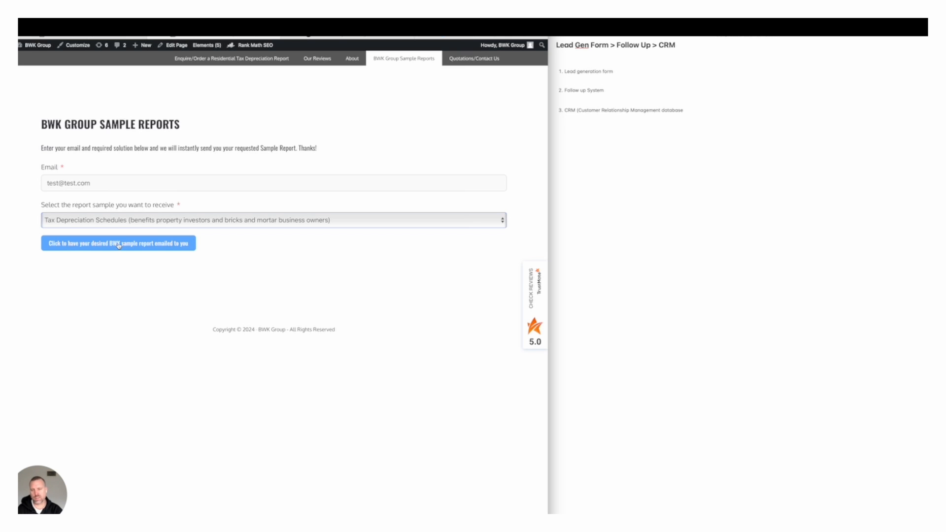
Switch to Encharge and examine the trigger and first steps of the open follow-up flow.
{"action": "left_click", "coordinate": [340, 37]}
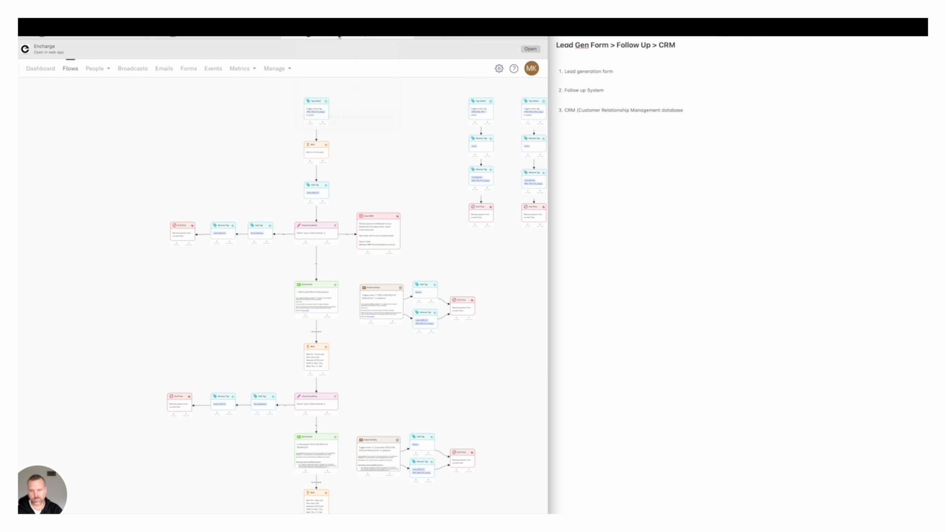
{"action": "scroll", "coordinate": [373, 137], "scroll_direction": "up", "scroll_amount": 5}
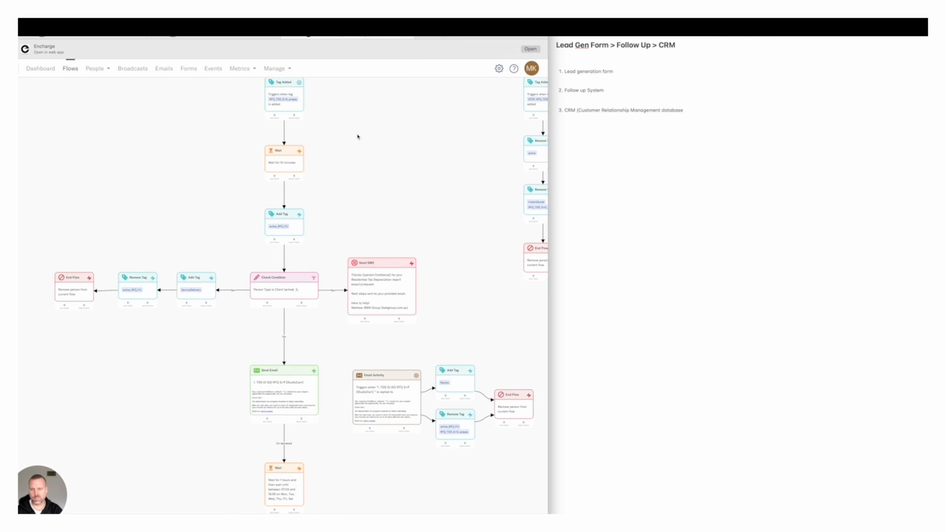
{"action": "left_click_drag", "start_coordinate": [357, 208], "coordinate": [393, 170]}
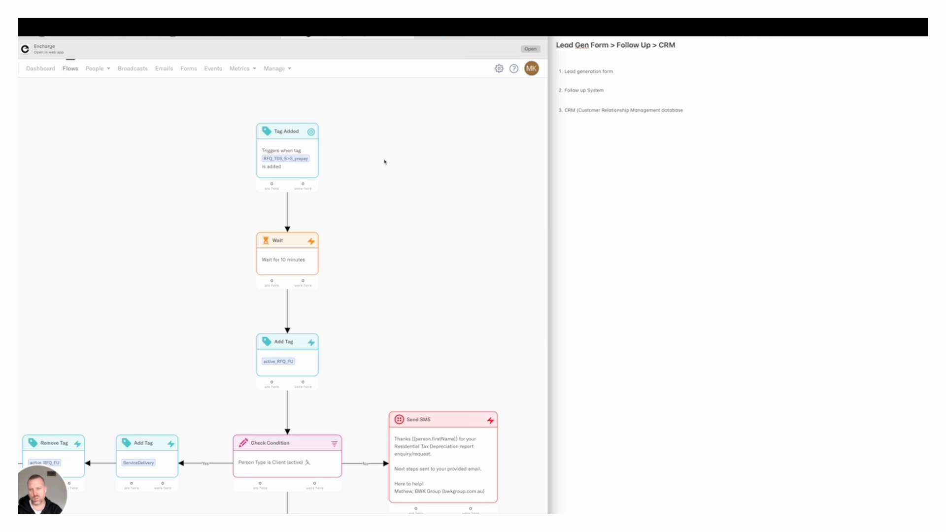
Switch to the BWK CRM base and look over the records in the Opportunities/Jobs table.
{"action": "left_click", "coordinate": [474, 36]}
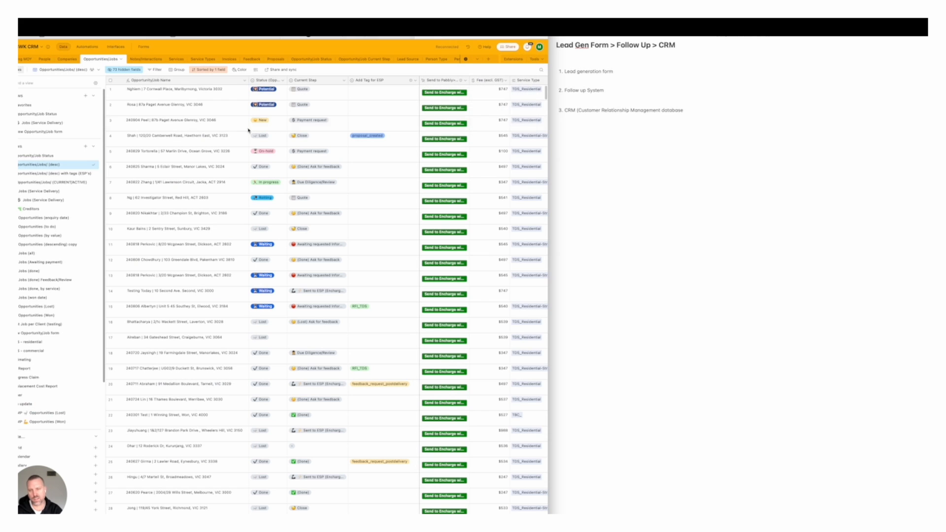
{"action": "scroll", "coordinate": [253, 159], "scroll_direction": "down", "scroll_amount": 1}
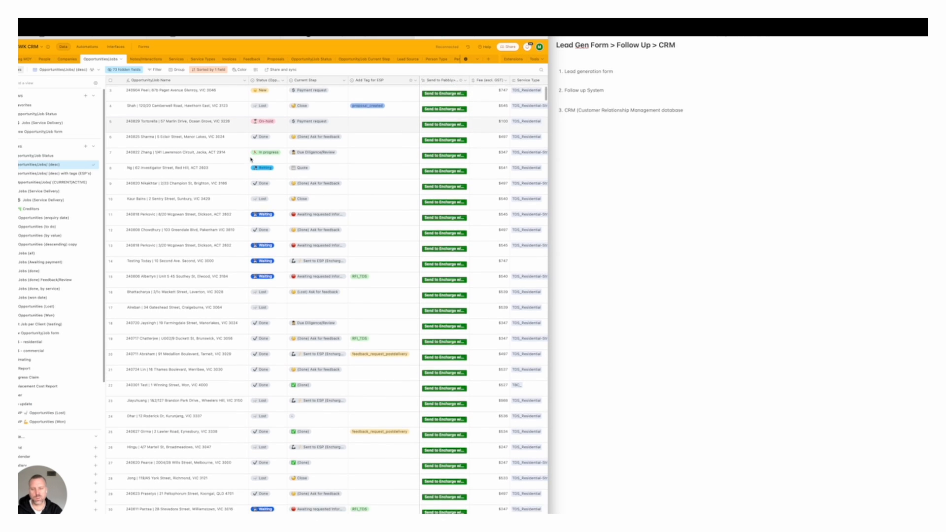
{"action": "scroll", "coordinate": [253, 158], "scroll_direction": "up", "scroll_amount": 1}
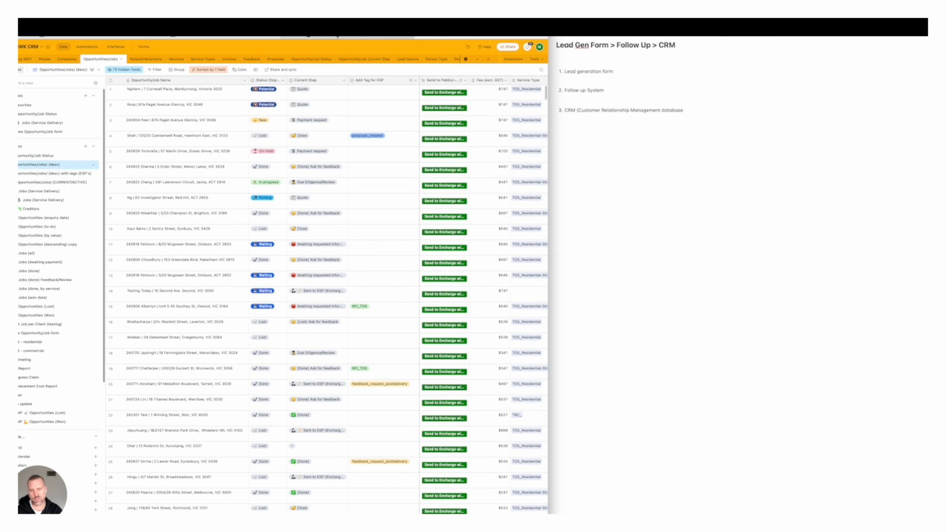
Return to the website's sample report form and highlight its BWK Group Sample Reports heading.
{"action": "left_click", "coordinate": [337, 36]}
{"action": "left_click", "coordinate": [231, 36]}
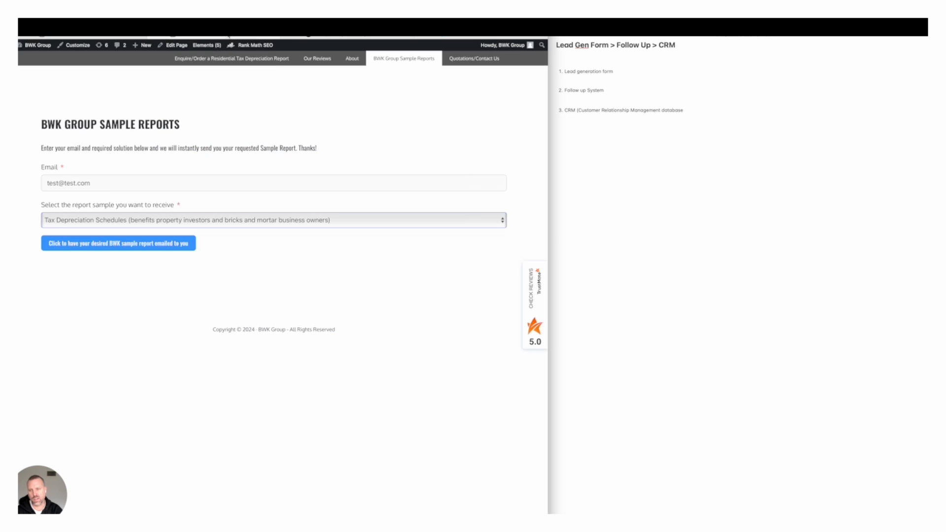
{"action": "left_click", "coordinate": [230, 106]}
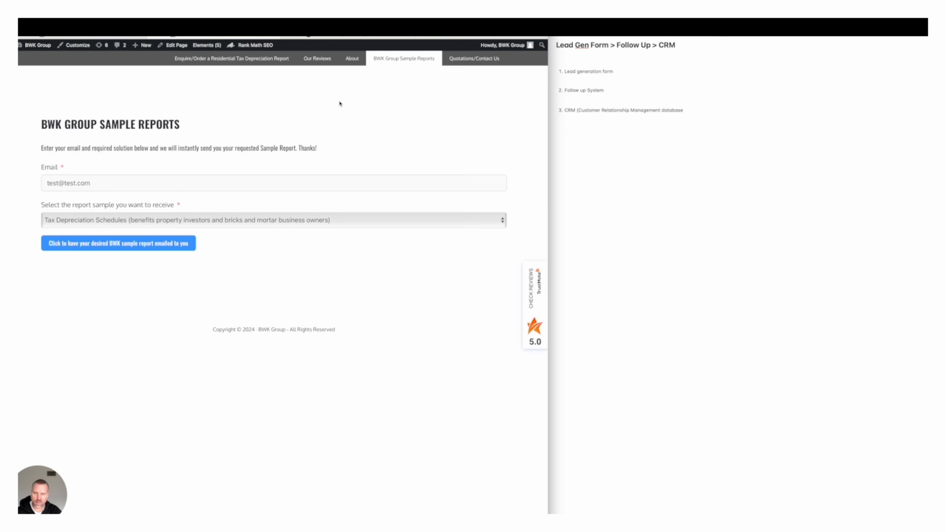
{"action": "left_click", "coordinate": [221, 111]}
{"action": "left_click_drag", "start_coordinate": [184, 128], "coordinate": [41, 128]}
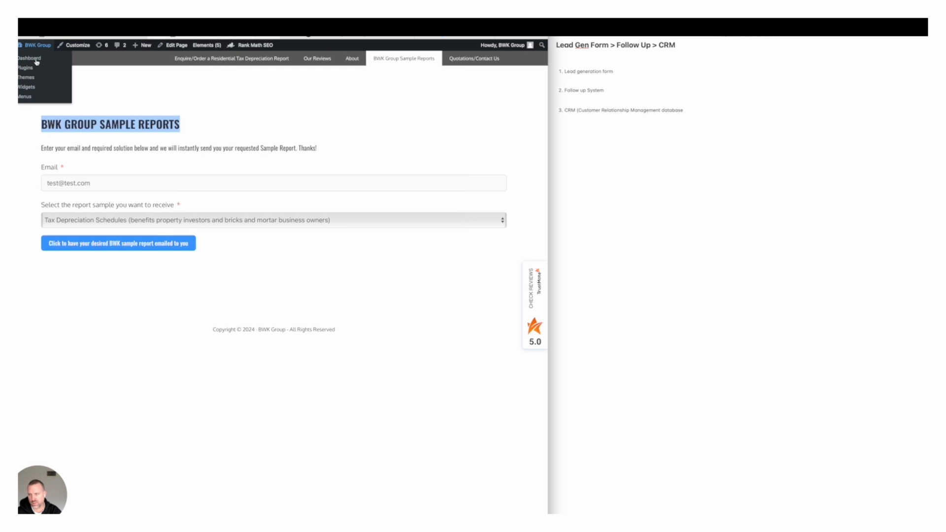
Open the WordPress dashboard's Fluent Forms list and search the forms for #7.
{"action": "left_click", "coordinate": [37, 61]}
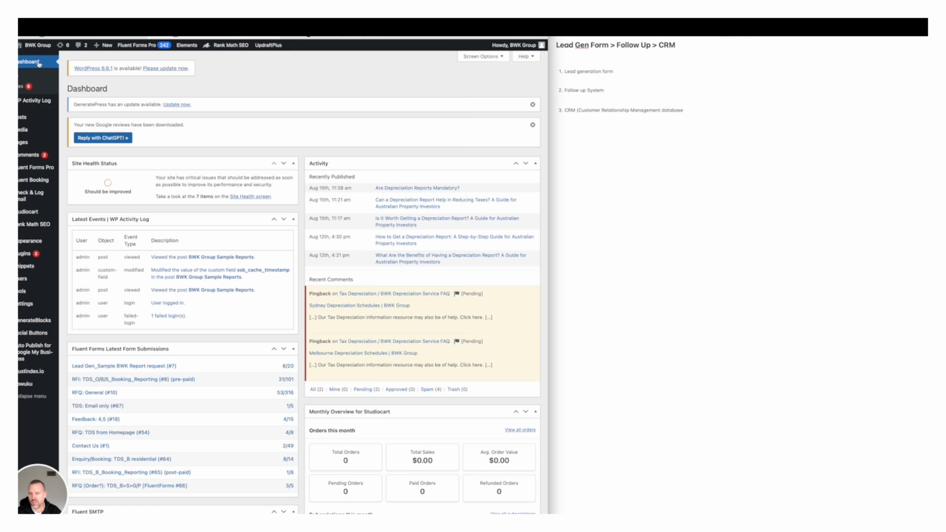
{"action": "left_click", "coordinate": [25, 169]}
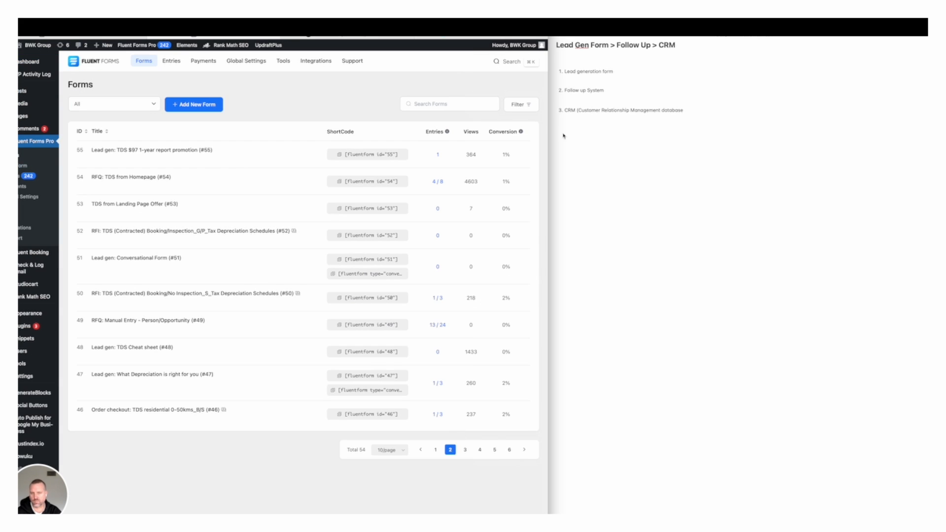
{"action": "left_click", "coordinate": [427, 105]}
{"action": "type", "text": "#7"}
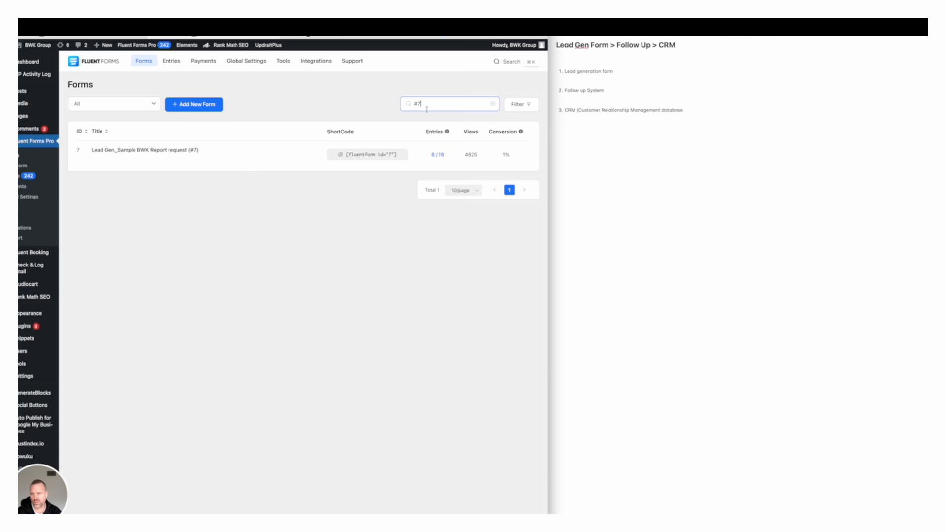
Open the sample report request form's webhook integrations and bring up the Encharge webhook's settings.
{"action": "mouse_move", "coordinate": [244, 162]}
{"action": "left_click", "coordinate": [113, 160]}
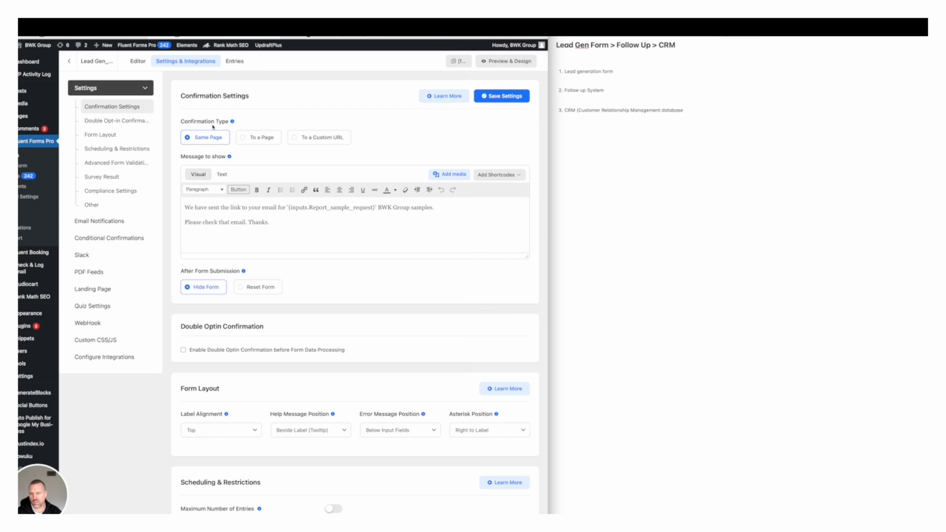
{"action": "left_click", "coordinate": [89, 327]}
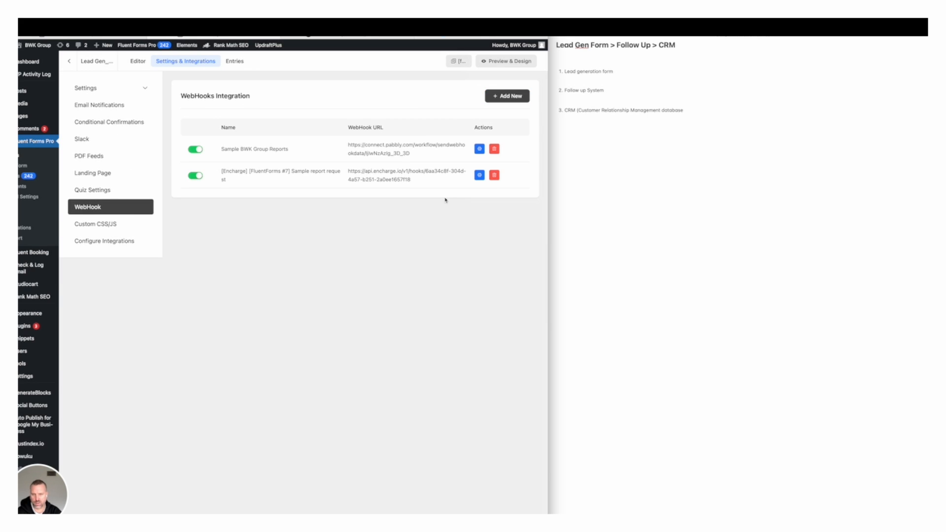
{"action": "left_click", "coordinate": [480, 175]}
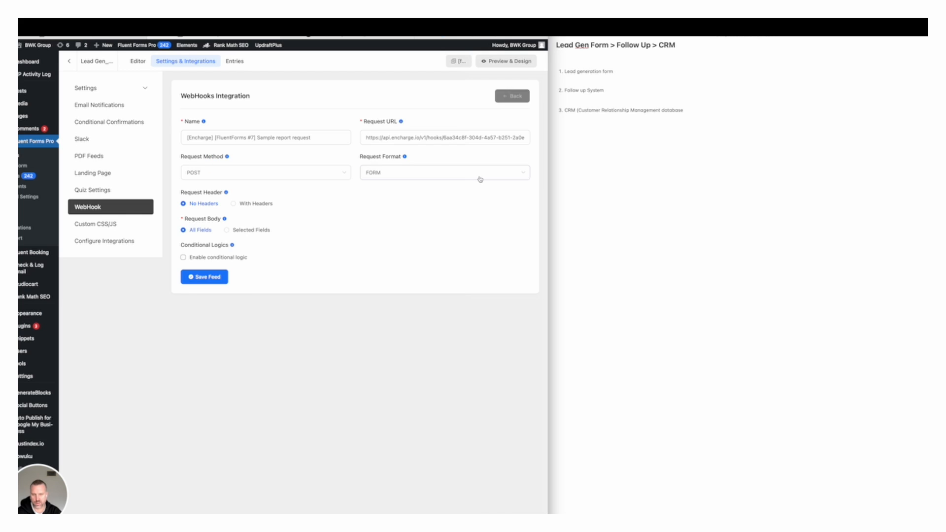
Examine the webhook's name, highlighting its [Encharge] and [FluentForms #7] parts.
{"action": "left_click", "coordinate": [284, 139]}
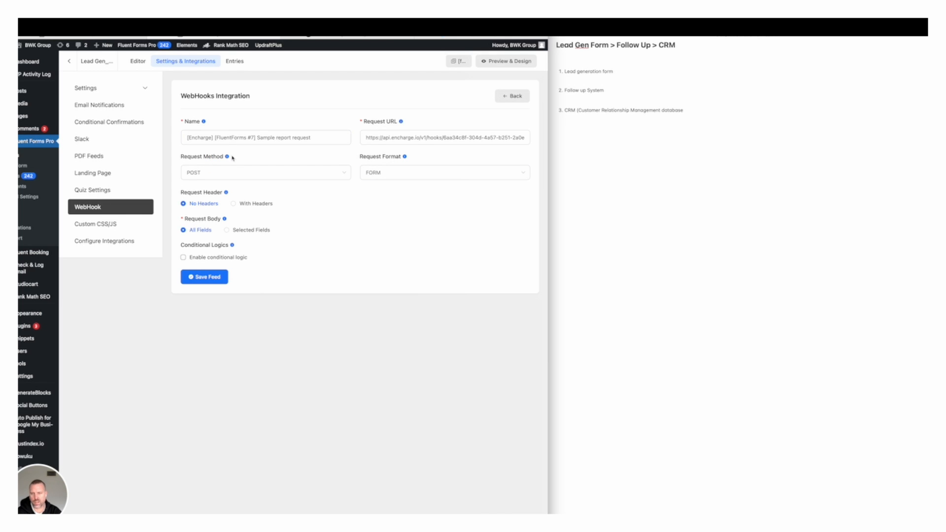
{"action": "left_click_drag", "start_coordinate": [319, 138], "coordinate": [185, 138]}
{"action": "left_click", "coordinate": [201, 137]}
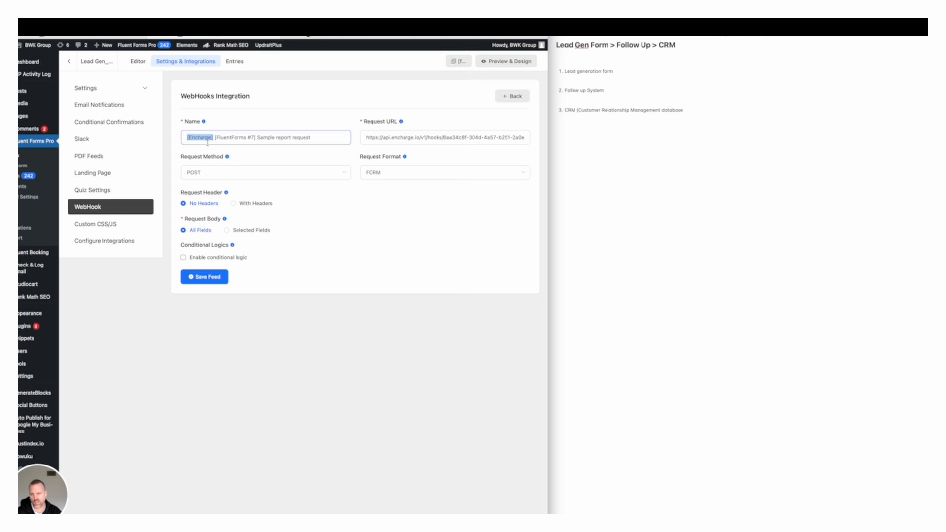
{"action": "left_click", "coordinate": [321, 38]}
{"action": "left_click", "coordinate": [256, 39]}
{"action": "left_click_drag", "start_coordinate": [224, 141], "coordinate": [246, 141]}
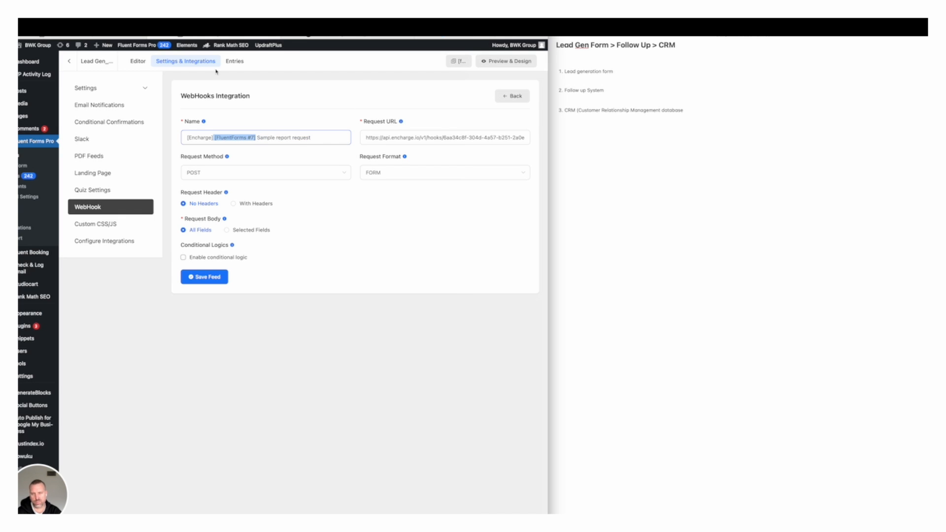
Leave the webhook settings, view the form's full title from the form editor, and close the rename dialog without changes.
{"action": "left_click", "coordinate": [108, 61]}
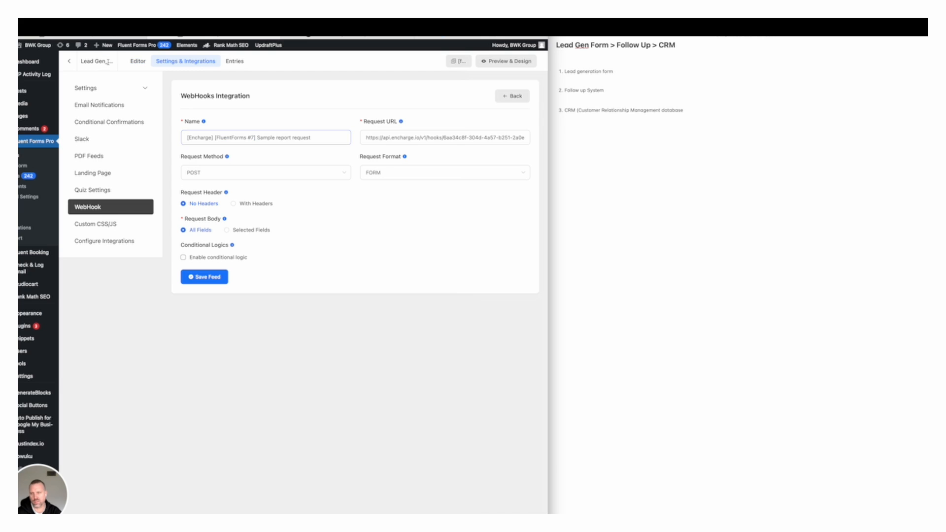
{"action": "left_click", "coordinate": [520, 98]}
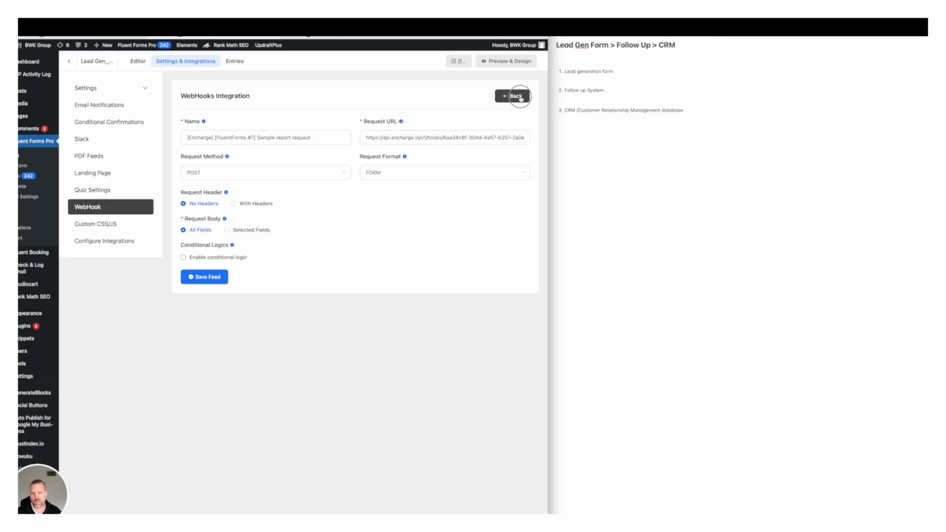
{"action": "left_click", "coordinate": [137, 61]}
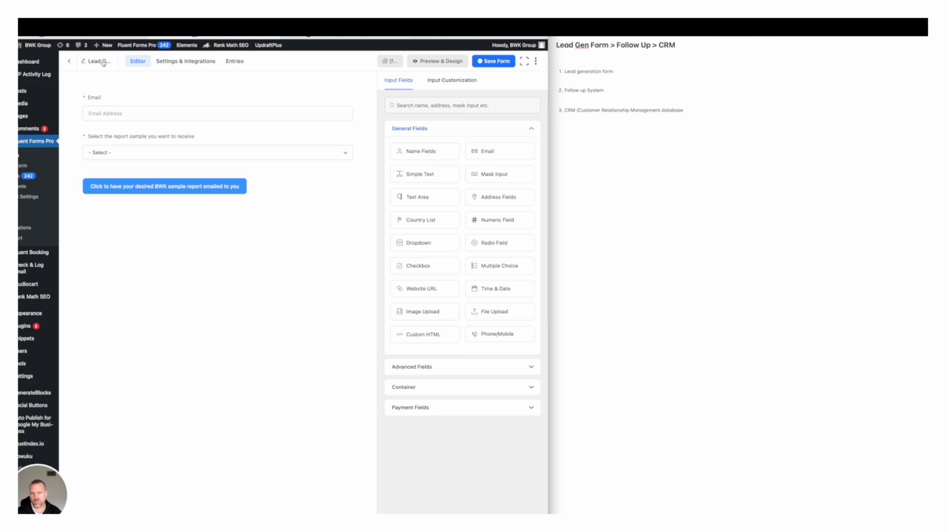
{"action": "left_click", "coordinate": [103, 63]}
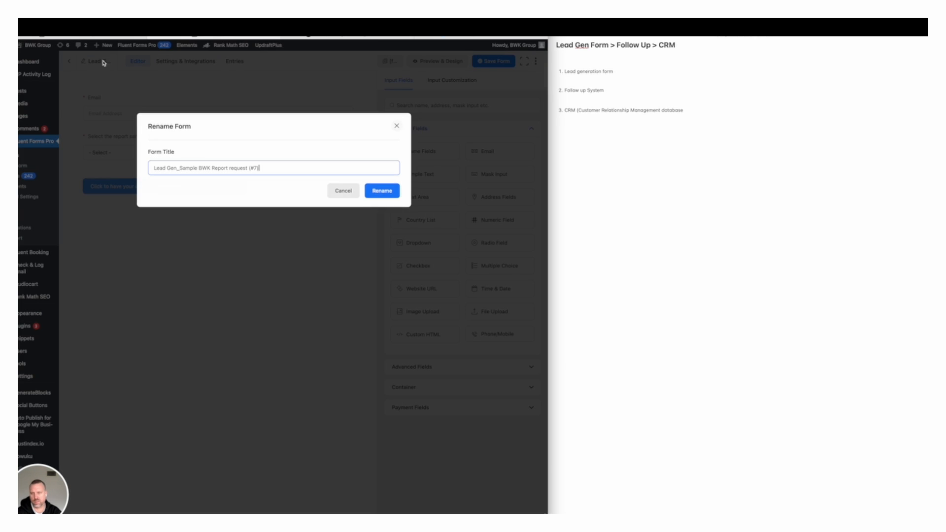
{"action": "left_click", "coordinate": [343, 191]}
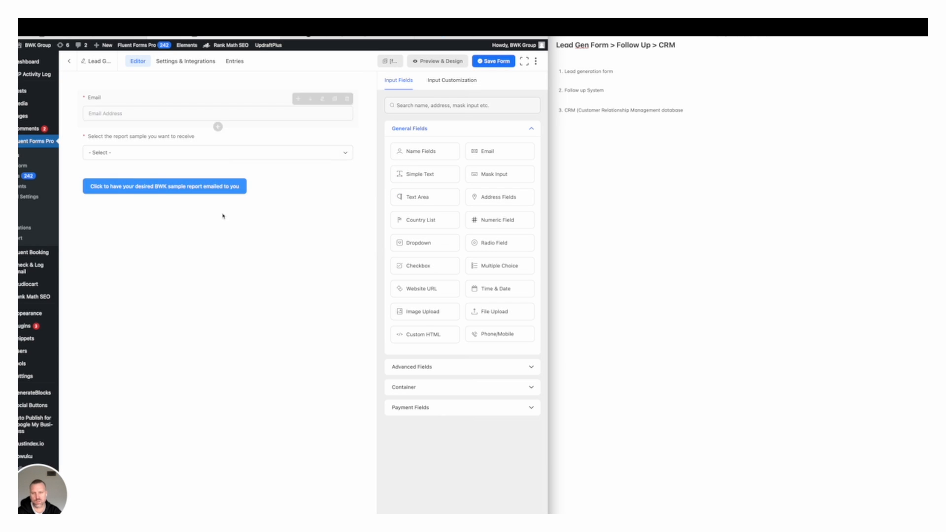
Switch to Encharge's flow list and add a new flow from a blank start.
{"action": "left_click", "coordinate": [174, 61]}
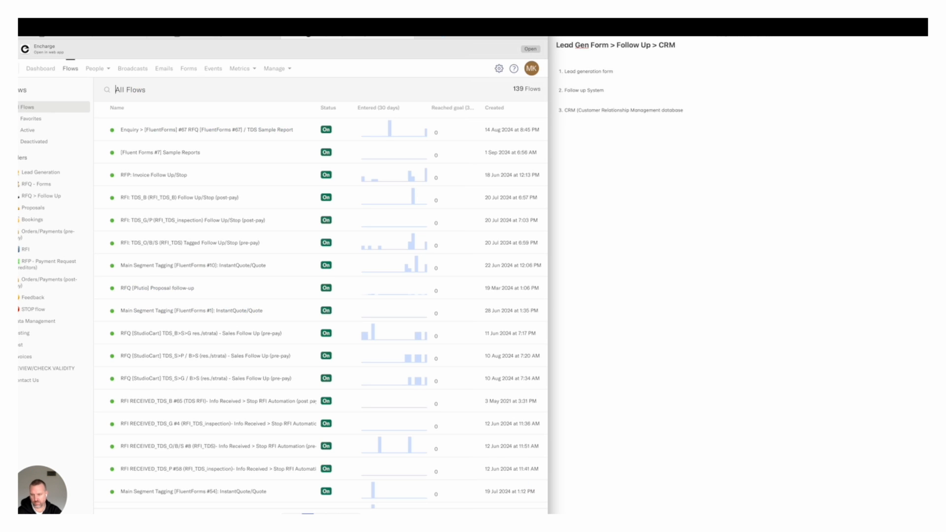
{"action": "left_click_drag", "start_coordinate": [31, 490], "coordinate": [31, 440]}
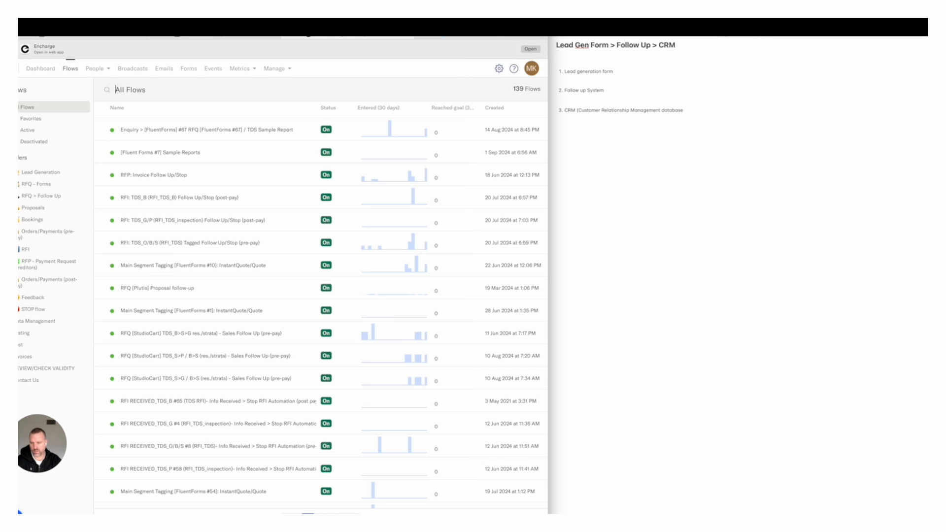
{"action": "left_click", "coordinate": [19, 513]}
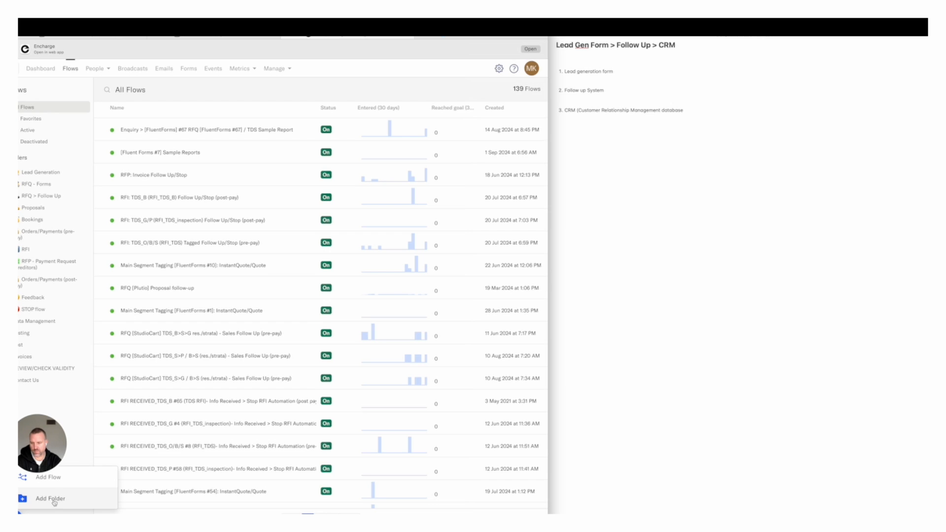
{"action": "left_click", "coordinate": [48, 478]}
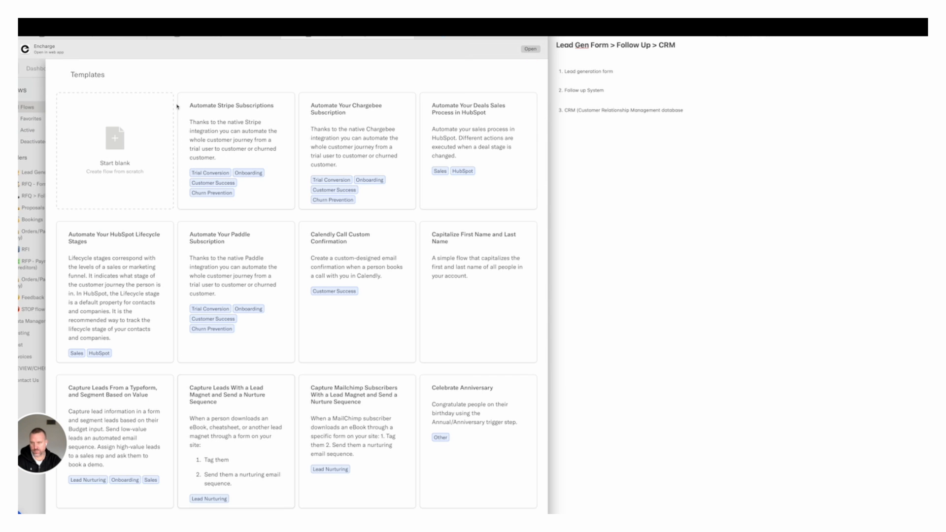
{"action": "left_click", "coordinate": [136, 125]}
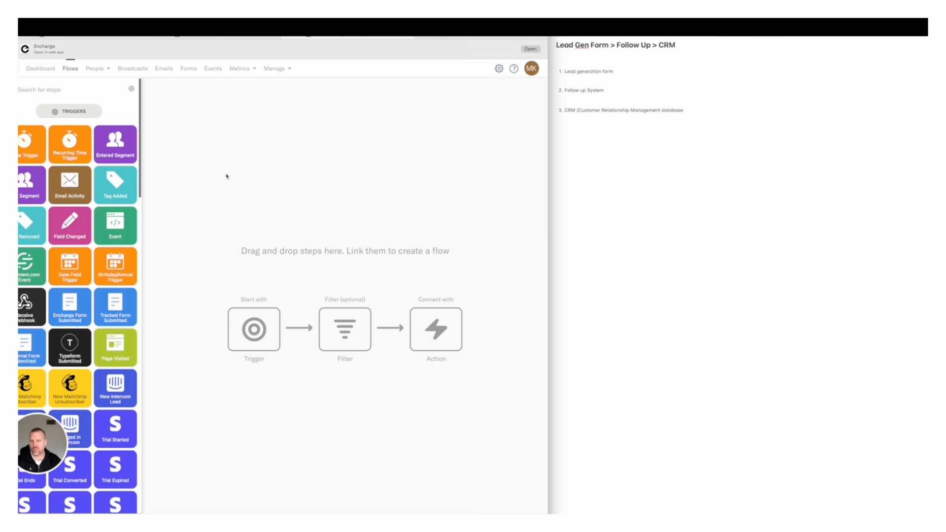
Highlight the Lead generation form and Follow up System items in the note, and return to the blank flow.
{"action": "left_click", "coordinate": [654, 84]}
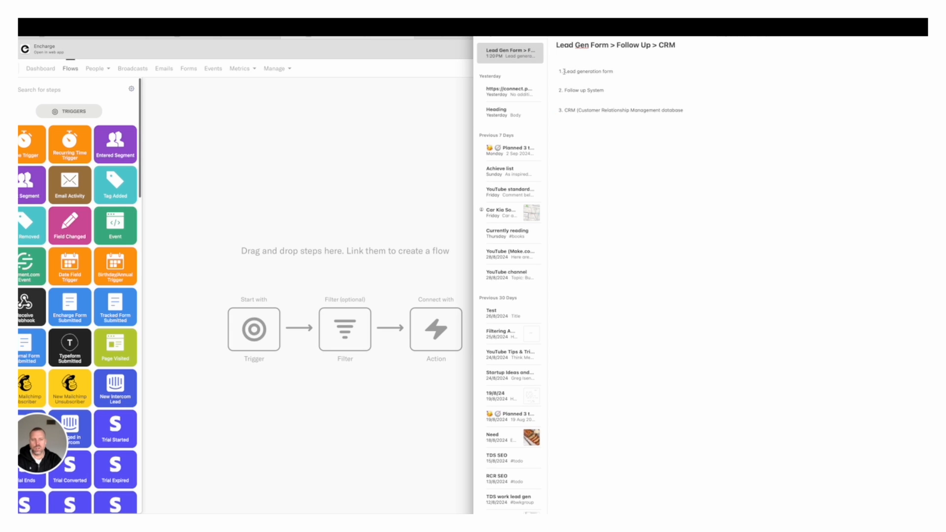
{"action": "left_click_drag", "start_coordinate": [564, 71], "coordinate": [626, 77]}
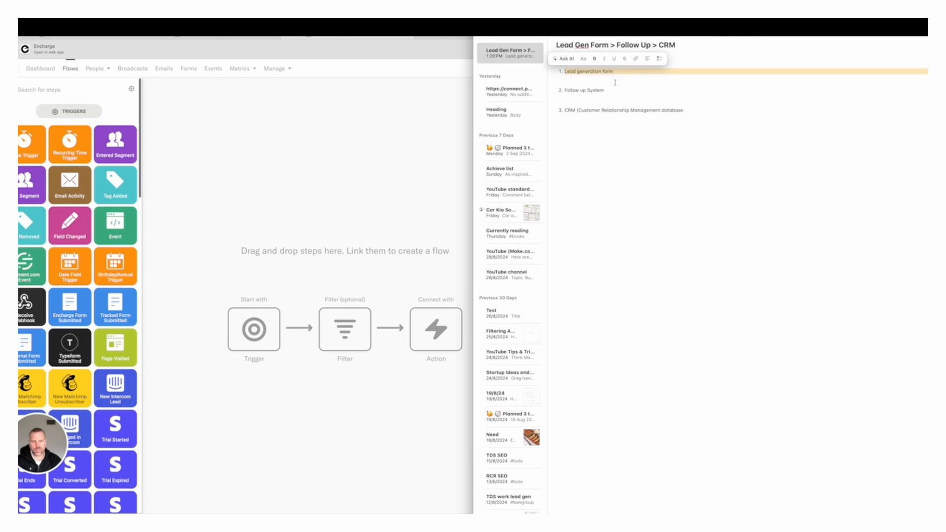
{"action": "left_click", "coordinate": [610, 90]}
{"action": "left_click_drag", "start_coordinate": [565, 90], "coordinate": [599, 91]}
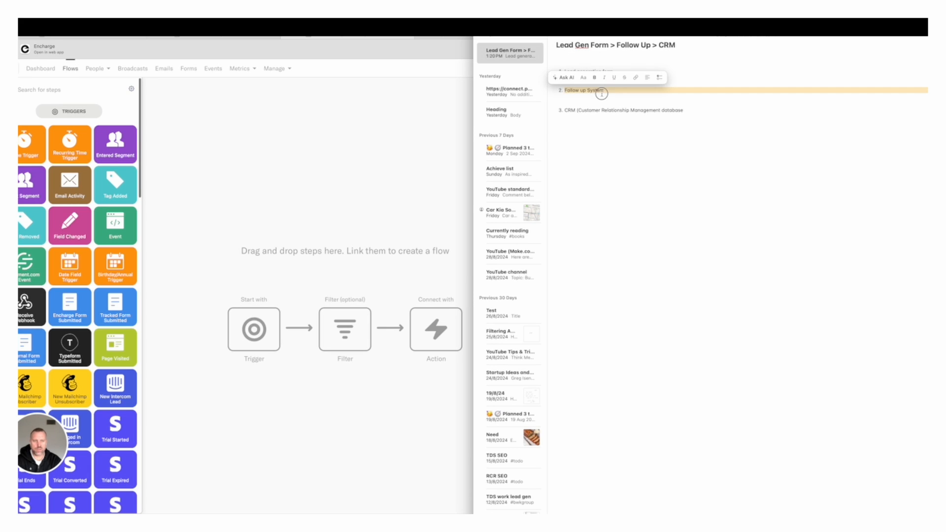
{"action": "left_click", "coordinate": [291, 169]}
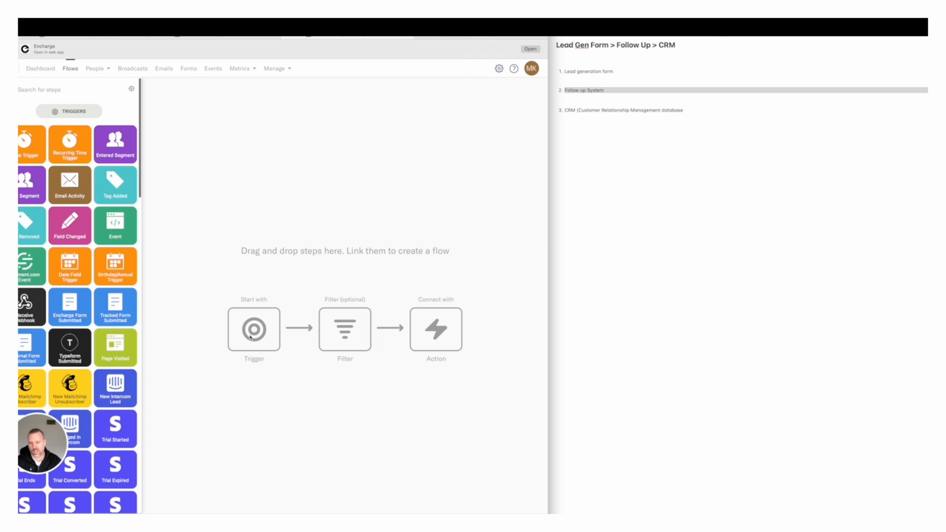
Add an External Form Submitted trigger to the blank Encharge flow and open its setup.
{"action": "scroll", "coordinate": [114, 271], "scroll_direction": "down", "scroll_amount": 2}
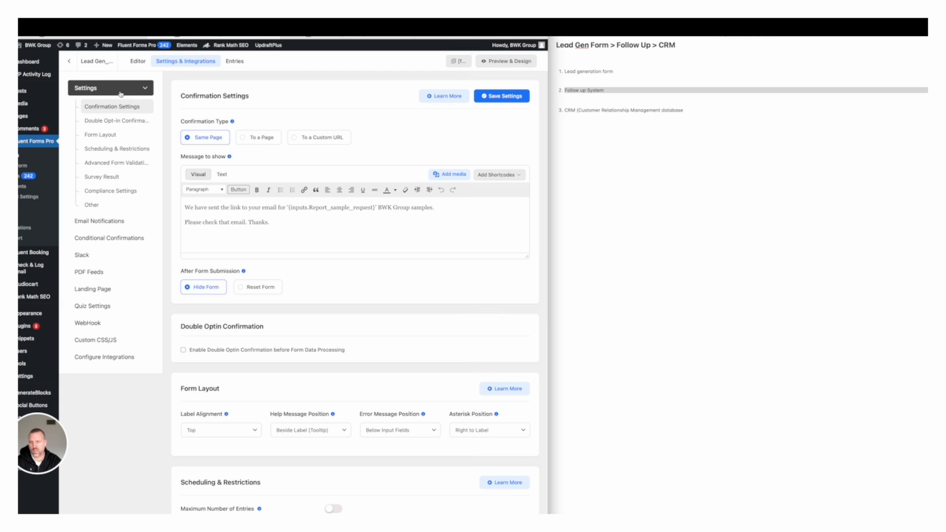
{"action": "left_click", "coordinate": [132, 63]}
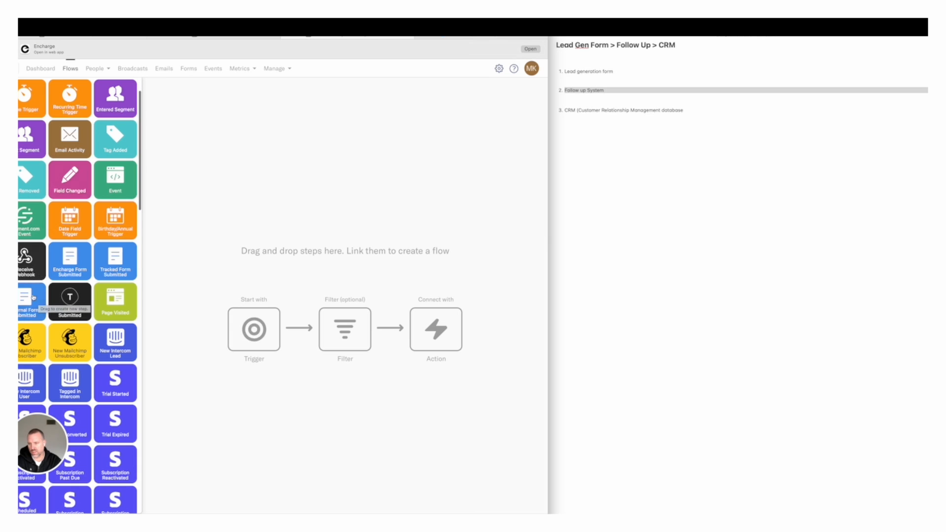
{"action": "left_click_drag", "start_coordinate": [26, 306], "coordinate": [338, 157]}
{"action": "left_click", "coordinate": [349, 157]}
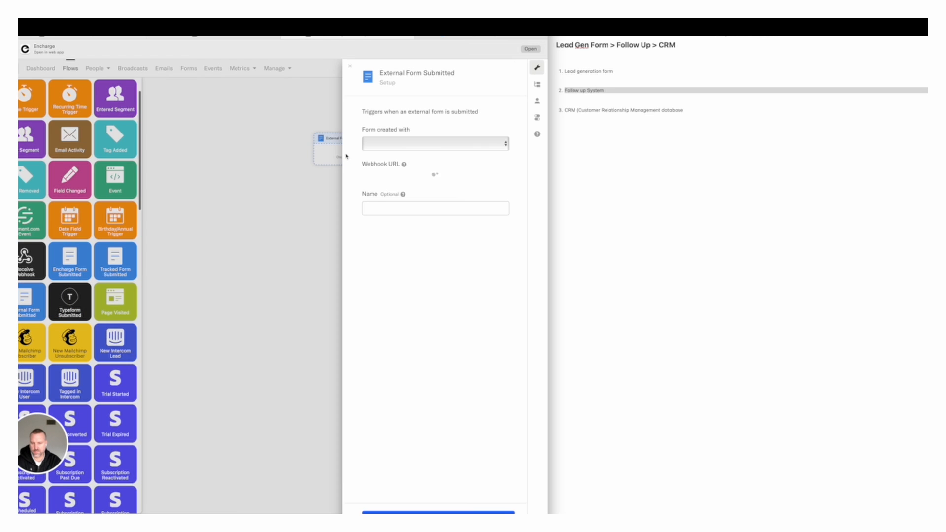
Set the trigger's form source to WP Fluent Forms and copy its webhook URL.
{"action": "left_click", "coordinate": [440, 145]}
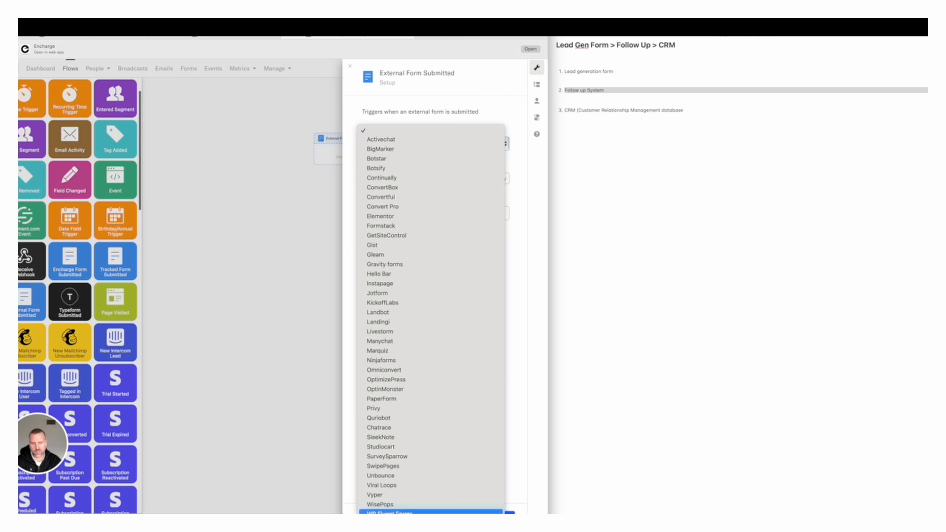
{"action": "left_click", "coordinate": [409, 512]}
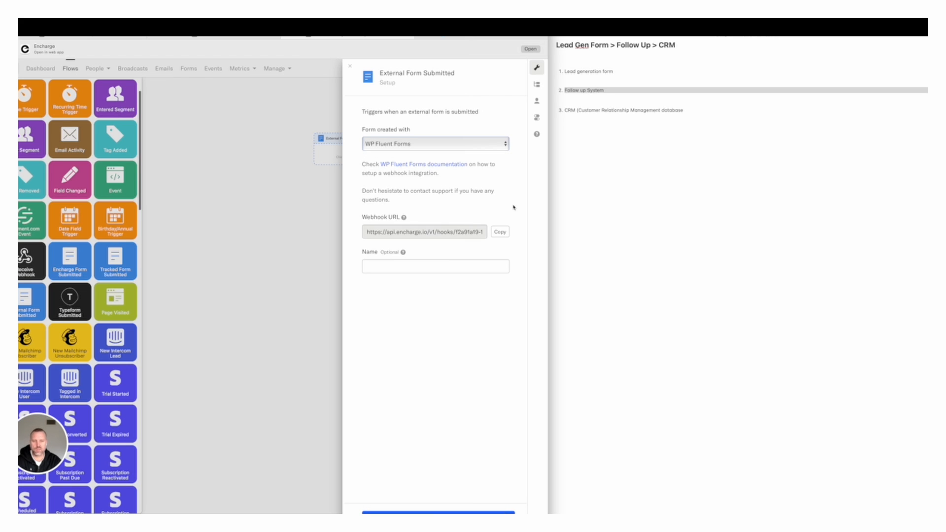
{"action": "left_click", "coordinate": [500, 233]}
In the Fluent Forms webhook settings, edit the [Encharge] webhook and replace its request URL with the copied one.
{"action": "left_click", "coordinate": [226, 37]}
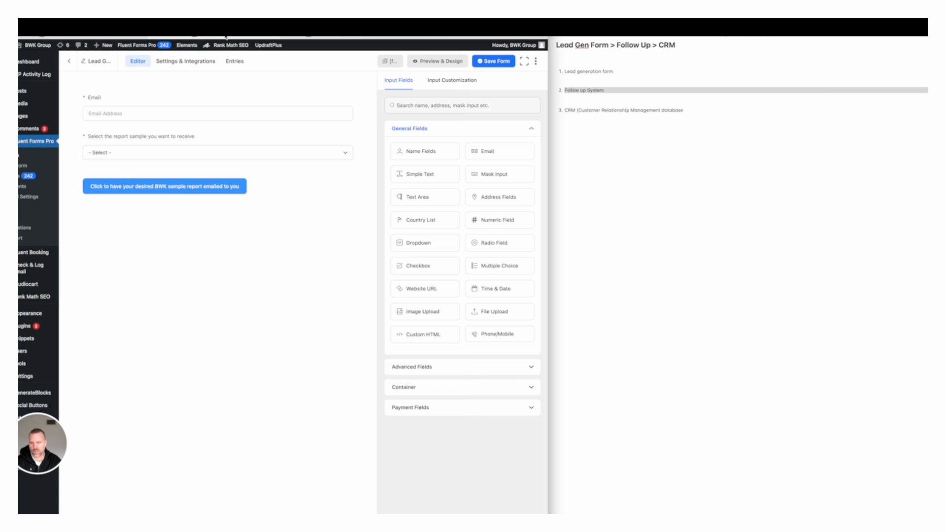
{"action": "left_click", "coordinate": [168, 62]}
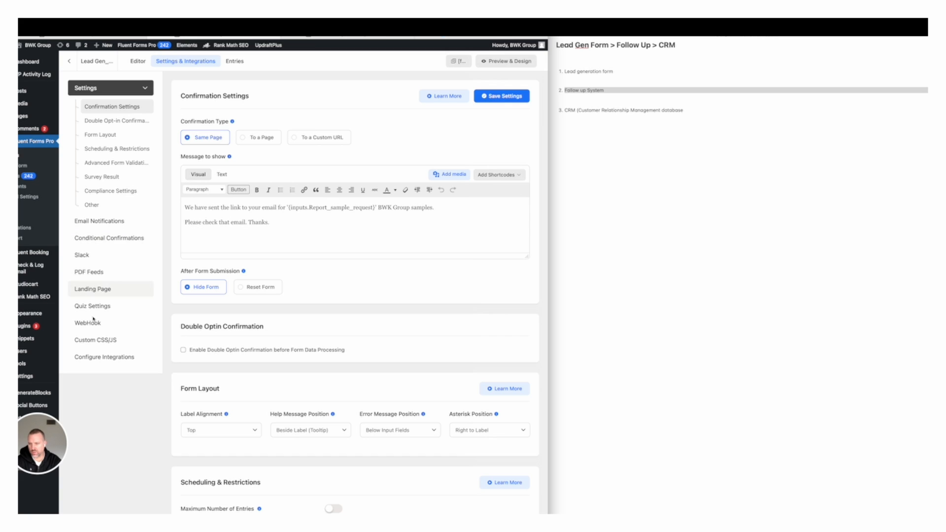
{"action": "left_click", "coordinate": [90, 322]}
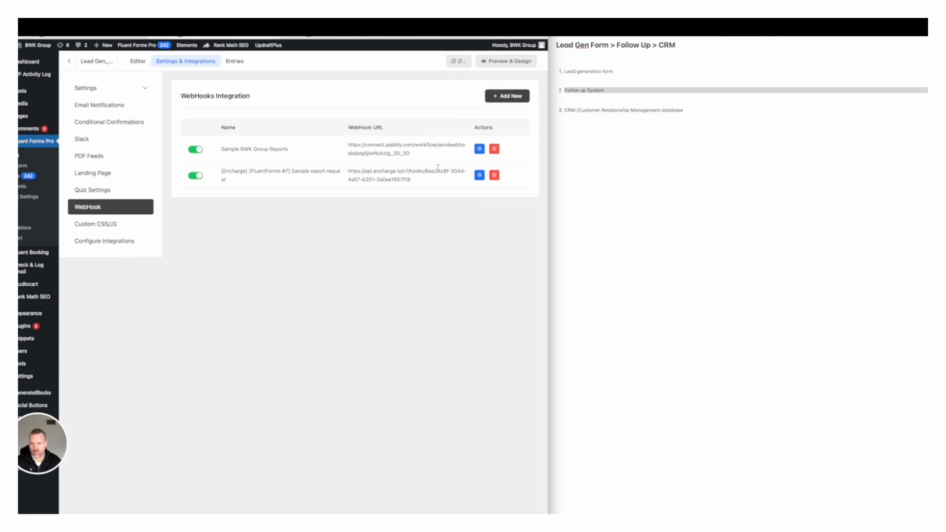
{"action": "left_click", "coordinate": [479, 176]}
{"action": "left_click", "coordinate": [434, 138]}
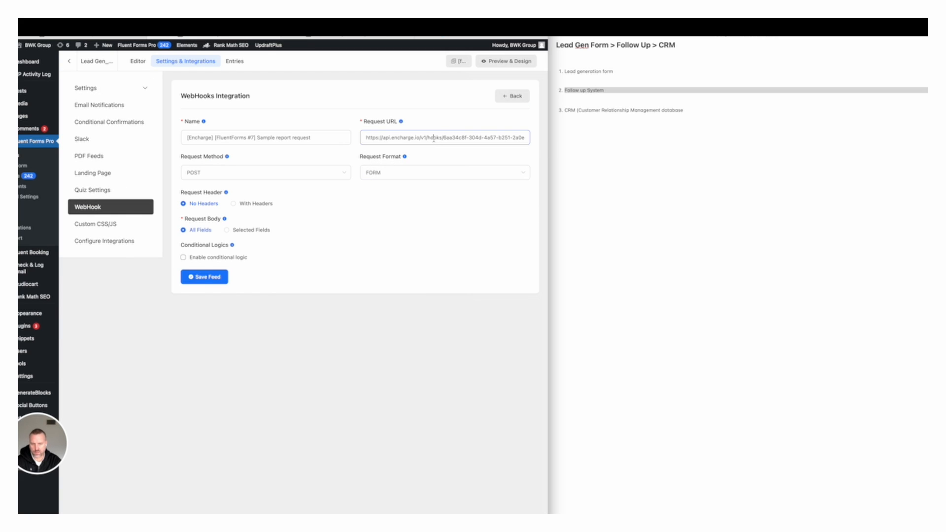
{"action": "key", "text": "ctrl+a"}
{"action": "key", "text": "BackSpace"}
{"action": "key", "text": "ctrl+v"}
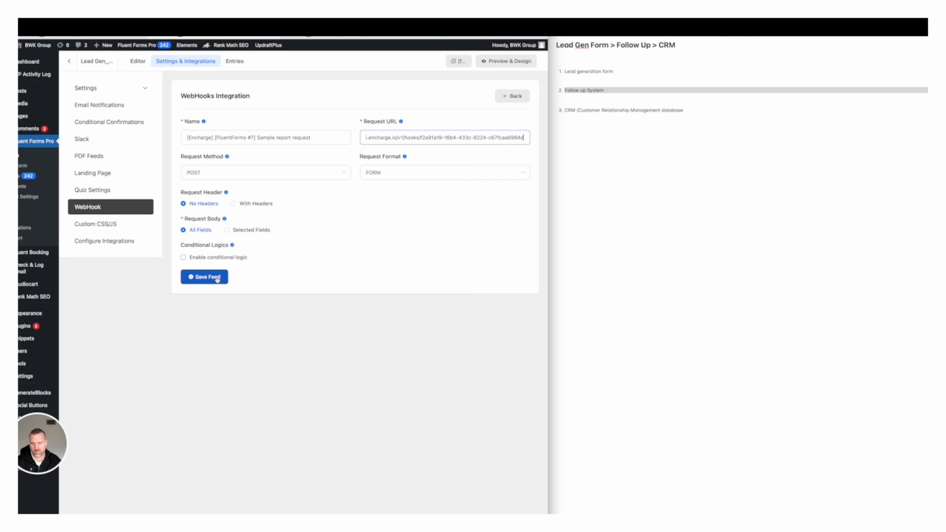
Copy the webhook's full name and save the webhook feed.
{"action": "left_click", "coordinate": [324, 138]}
{"action": "key", "text": "super+a"}
{"action": "key", "text": "super+c"}
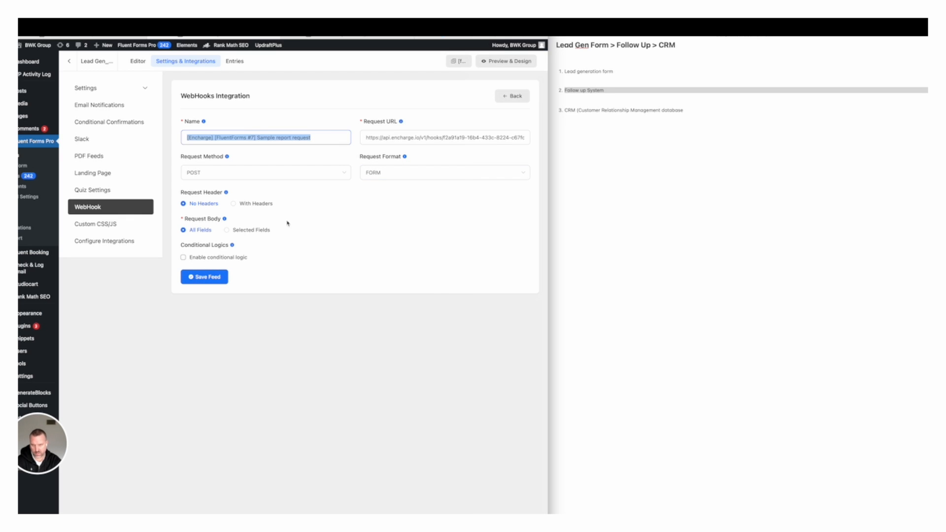
{"action": "left_click", "coordinate": [216, 278]}
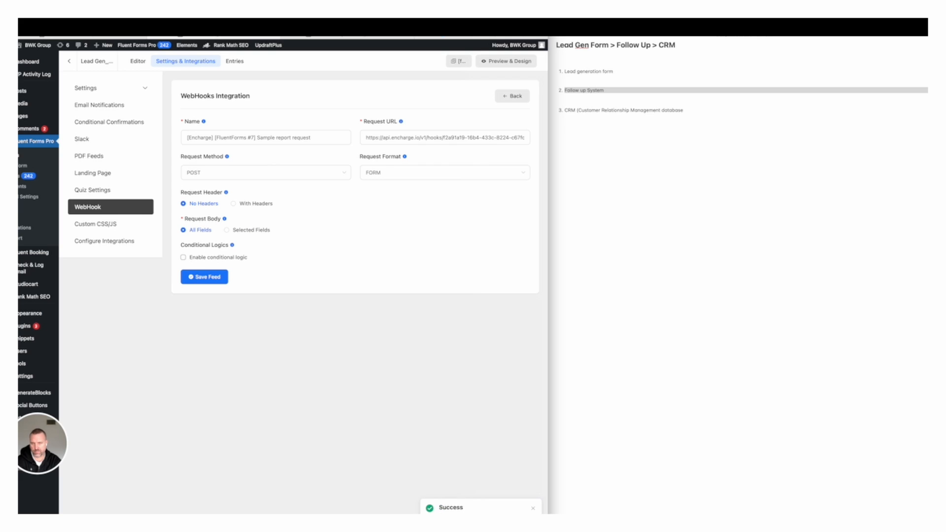
Back in Encharge, name the external form trigger "[FluentForms #7] Sample report request" and continue to field mapping.
{"action": "left_click", "coordinate": [324, 34]}
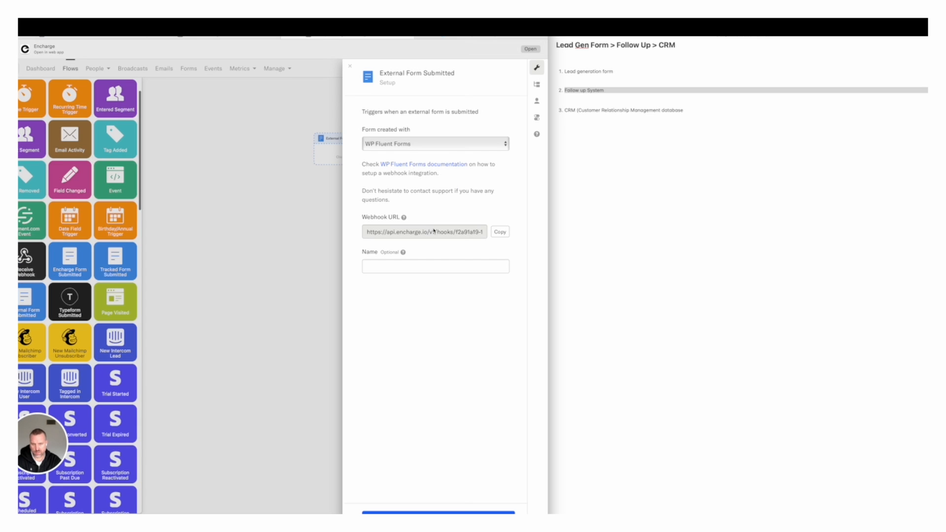
{"action": "left_click", "coordinate": [385, 267]}
{"action": "key", "text": "super+v"}
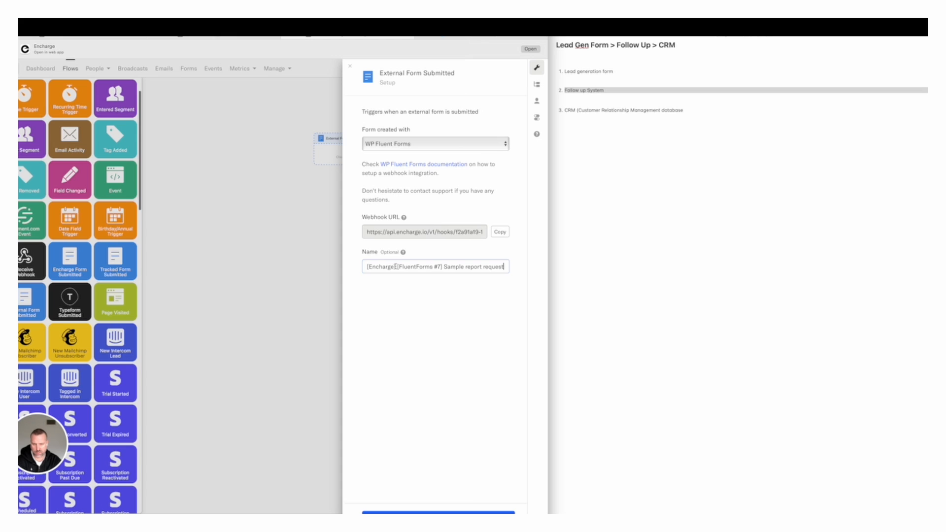
{"action": "left_click_drag", "start_coordinate": [398, 266], "coordinate": [368, 268]}
{"action": "key", "text": "BackSpace"}
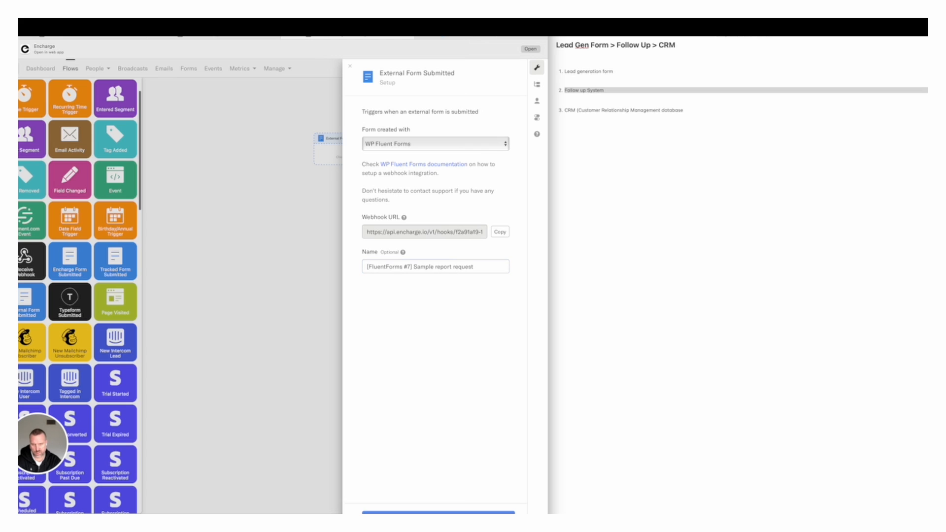
{"action": "left_click", "coordinate": [438, 513]}
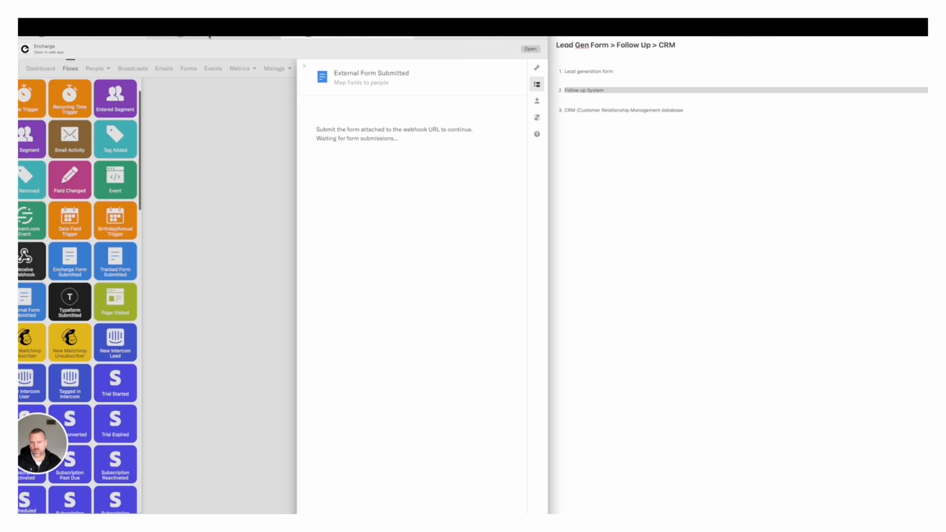
From the WordPress admin, visit the live site and open its BWK Group Sample Reports page.
{"action": "left_click", "coordinate": [210, 37]}
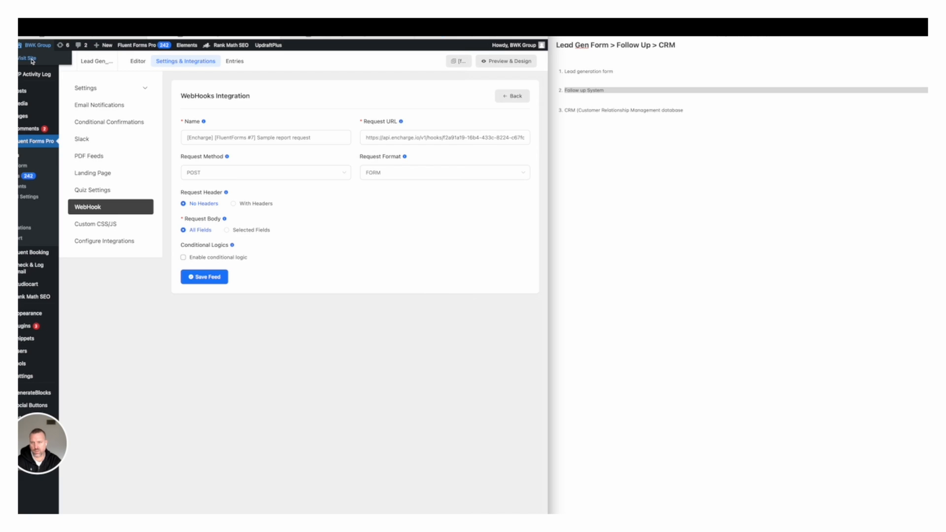
{"action": "left_click", "coordinate": [32, 60]}
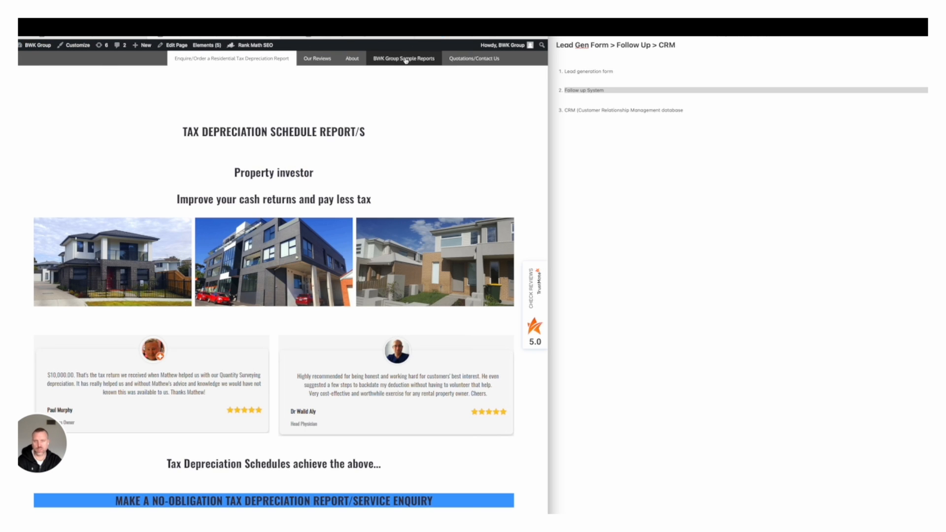
{"action": "left_click", "coordinate": [404, 59]}
Submit the sample report form with a test email address and the Tax Depreciation Schedules option.
{"action": "left_click", "coordinate": [143, 182]}
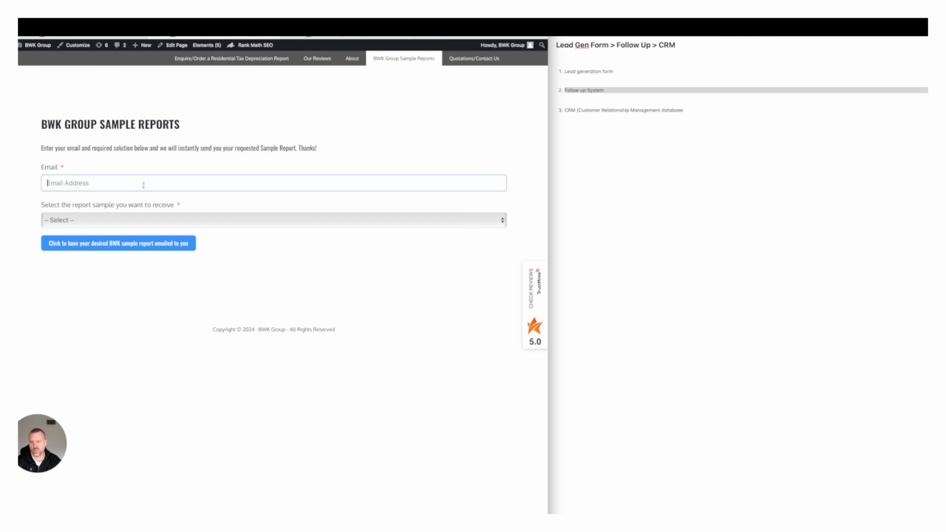
{"action": "type", "text": "test@"}
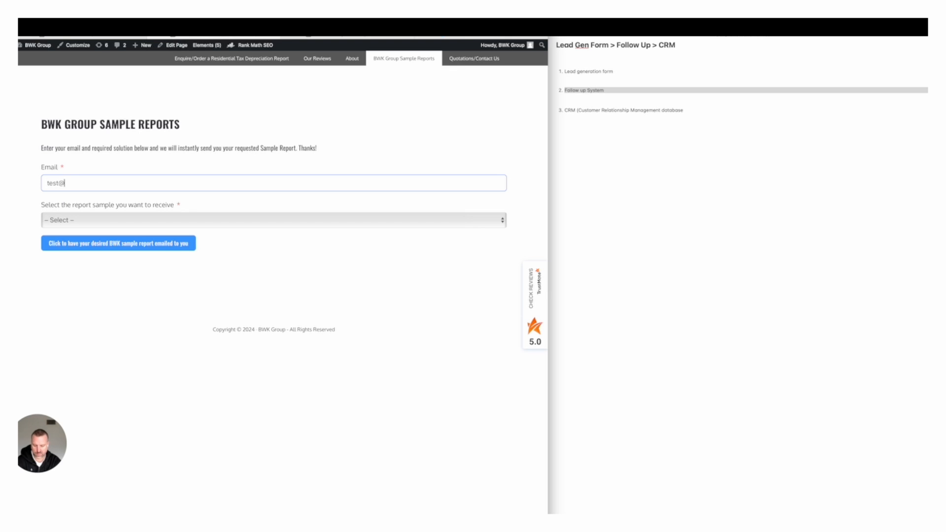
{"action": "type", "text": "test."}
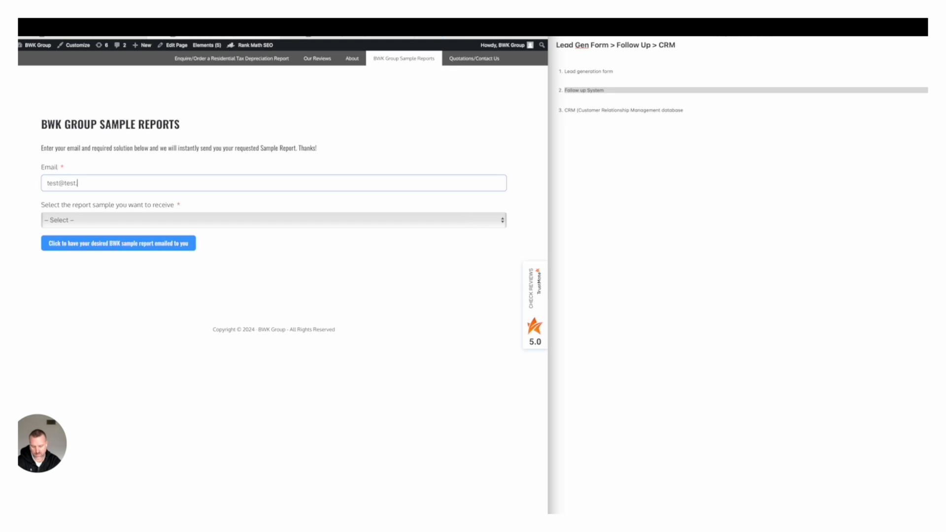
{"action": "type", "text": "com"}
{"action": "left_click", "coordinate": [120, 220]}
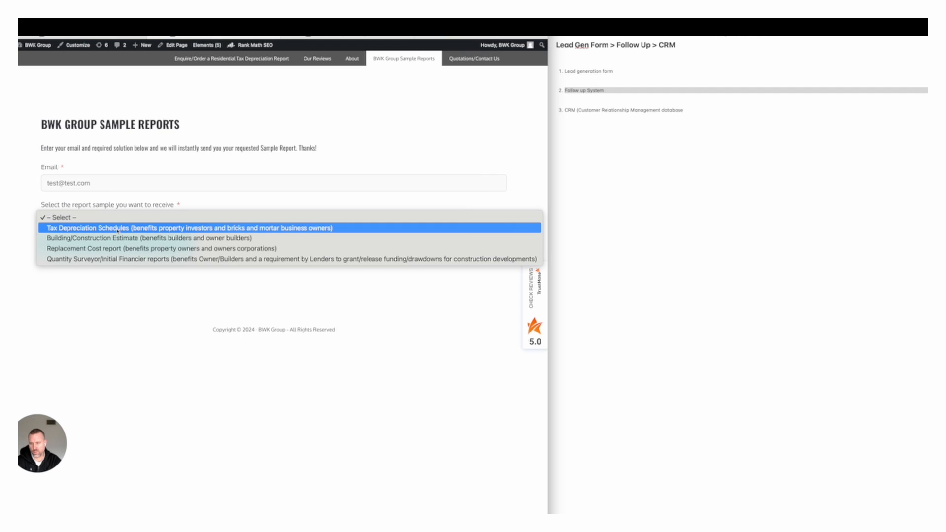
{"action": "left_click", "coordinate": [118, 228]}
{"action": "left_click", "coordinate": [109, 249]}
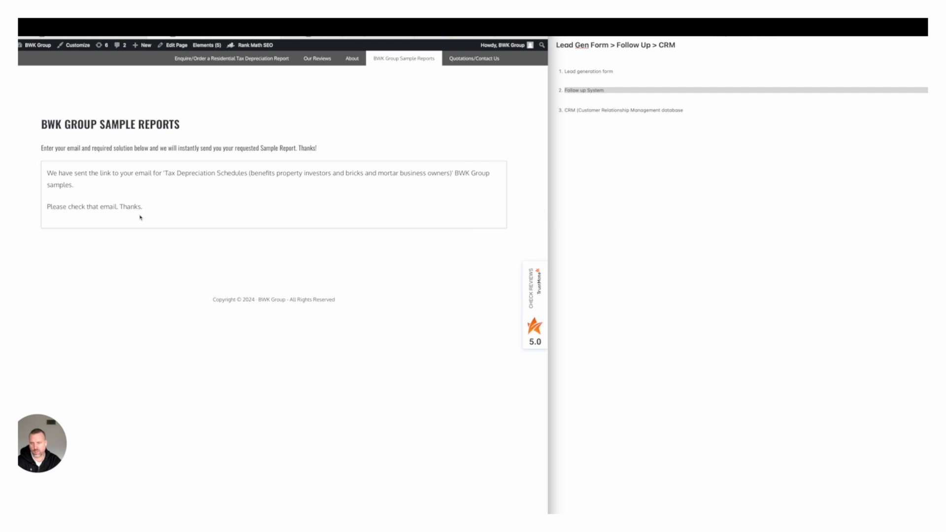
Review the email, report request and form_id in Encharge's received Sample 1, and continue to mapping with that sample.
{"action": "left_click", "coordinate": [338, 36]}
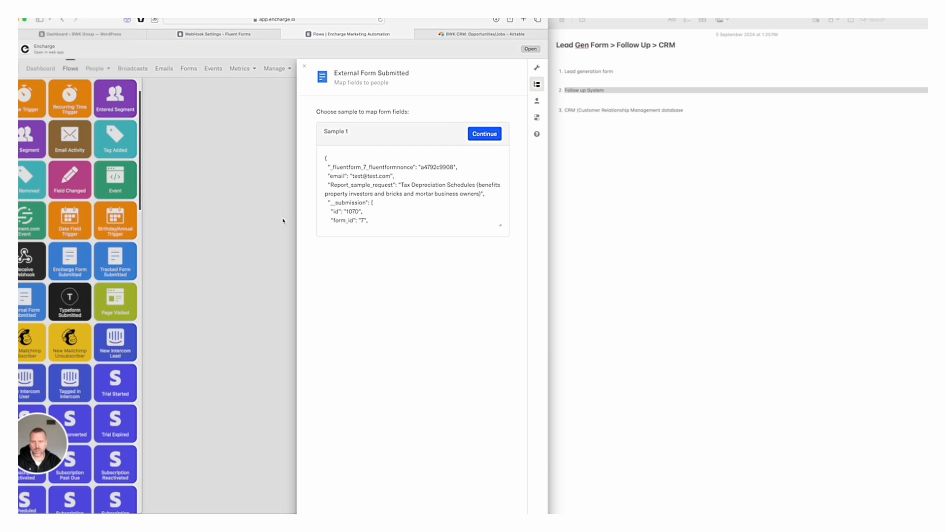
{"action": "left_click_drag", "start_coordinate": [391, 176], "coordinate": [353, 177]}
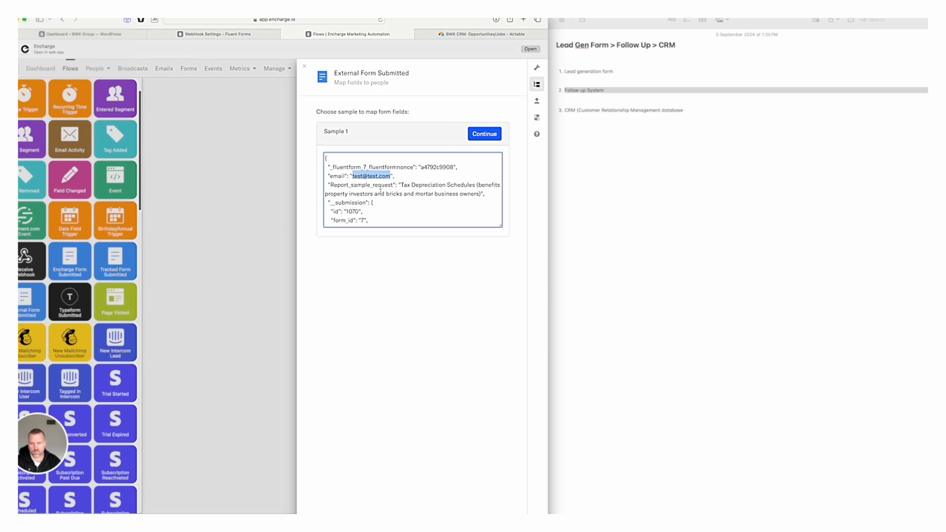
{"action": "left_click_drag", "start_coordinate": [403, 185], "coordinate": [478, 193]}
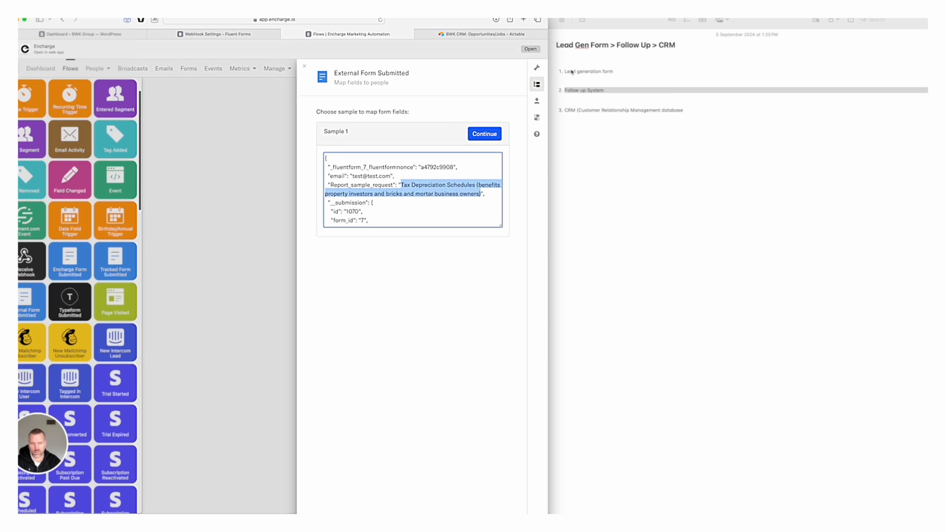
{"action": "double_click", "coordinate": [362, 220]}
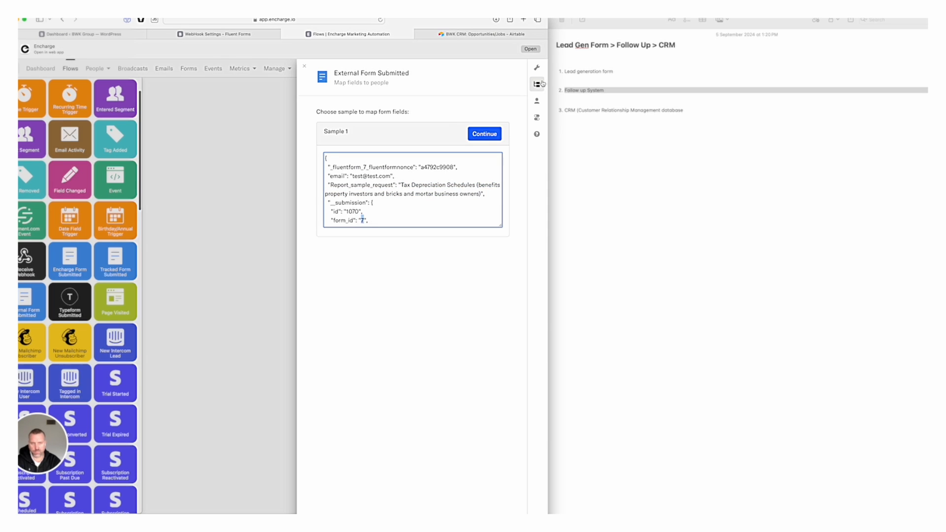
{"action": "left_click", "coordinate": [490, 137]}
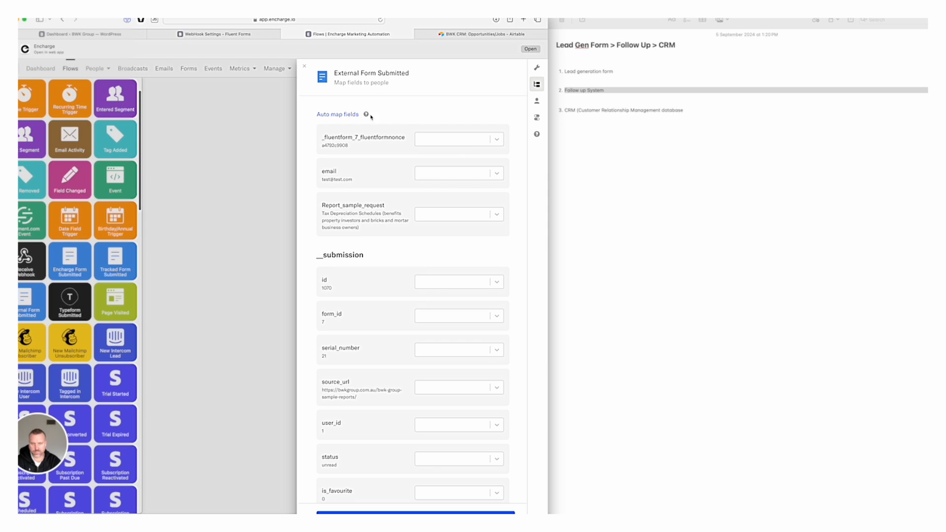
Auto map the submitted form fields to person fields and review the mappings down to the user_inputs section.
{"action": "left_click", "coordinate": [348, 117]}
{"action": "scroll", "coordinate": [446, 177], "scroll_direction": "down", "scroll_amount": 1}
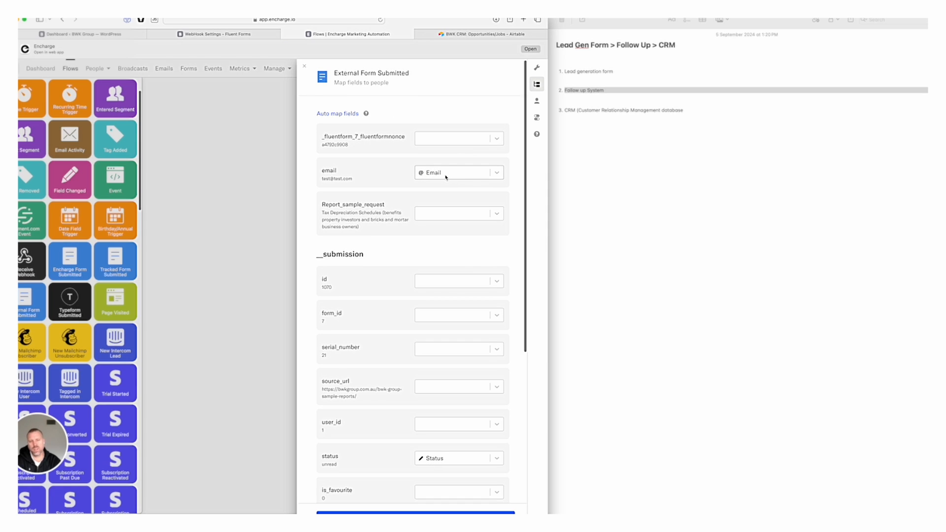
{"action": "scroll", "coordinate": [446, 177], "scroll_direction": "down", "scroll_amount": 1}
{"action": "scroll", "coordinate": [446, 177], "scroll_direction": "up", "scroll_amount": 1}
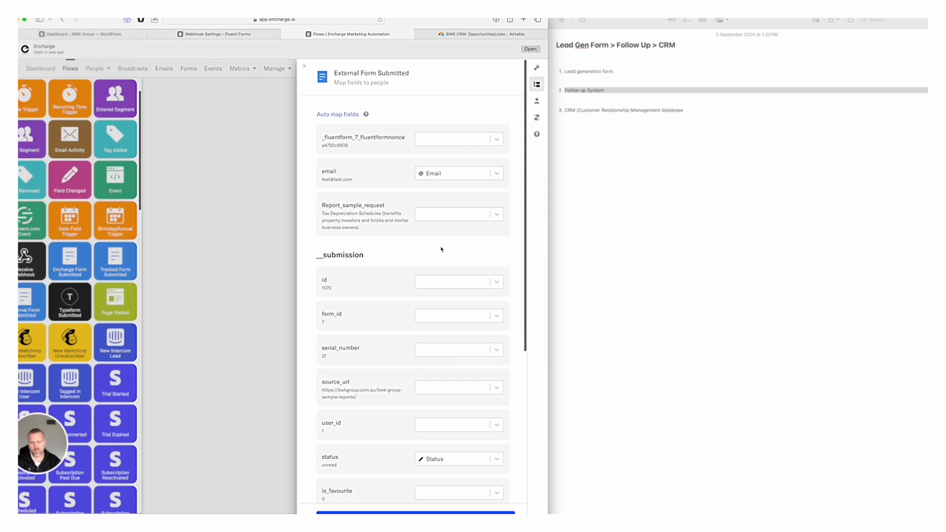
{"action": "scroll", "coordinate": [439, 250], "scroll_direction": "down", "scroll_amount": 5}
{"action": "scroll", "coordinate": [439, 251], "scroll_direction": "down", "scroll_amount": 2}
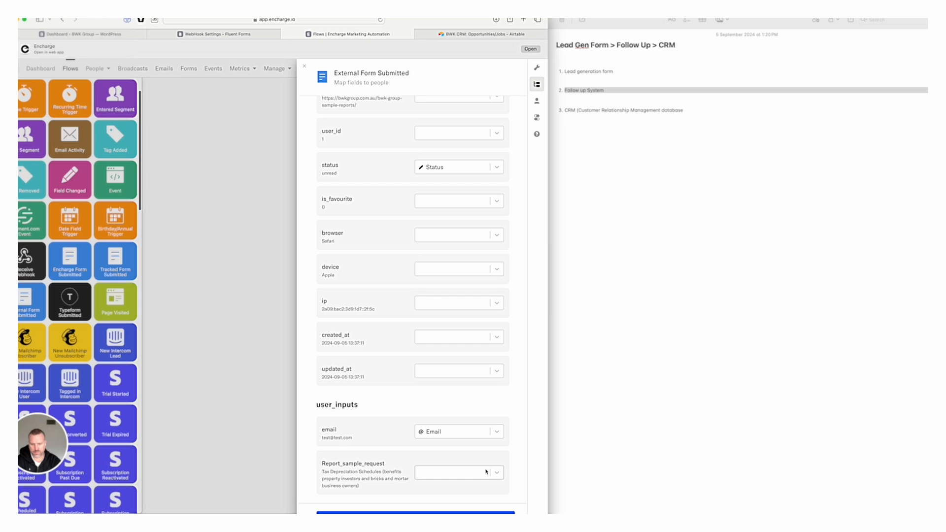
Map Report_sample_request under user_inputs to the Service Type person field and save the trigger's field mapping.
{"action": "left_click", "coordinate": [445, 473]}
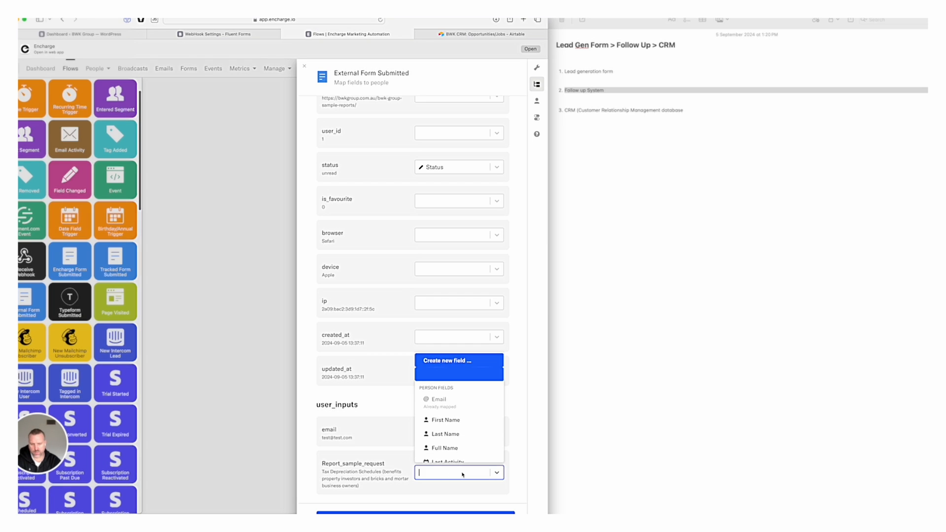
{"action": "type", "text": "service"}
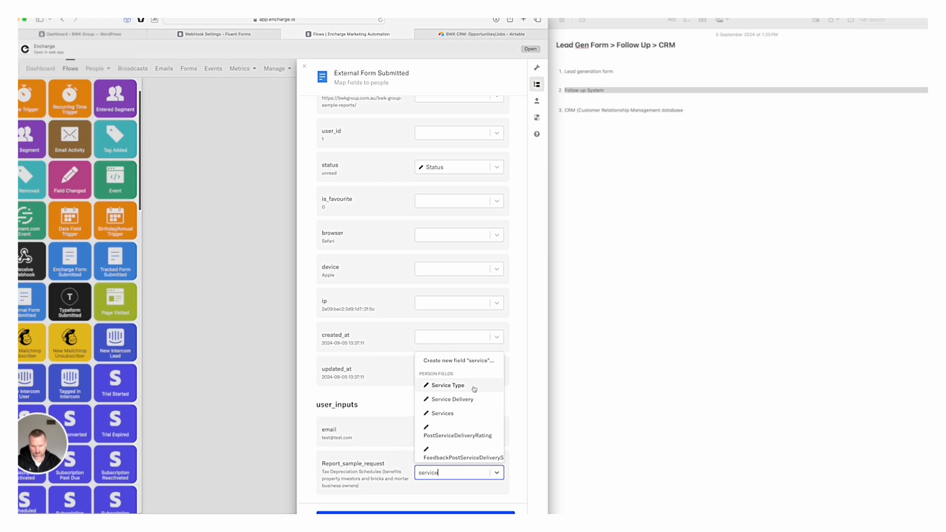
{"action": "scroll", "coordinate": [464, 388], "scroll_direction": "down", "scroll_amount": 1}
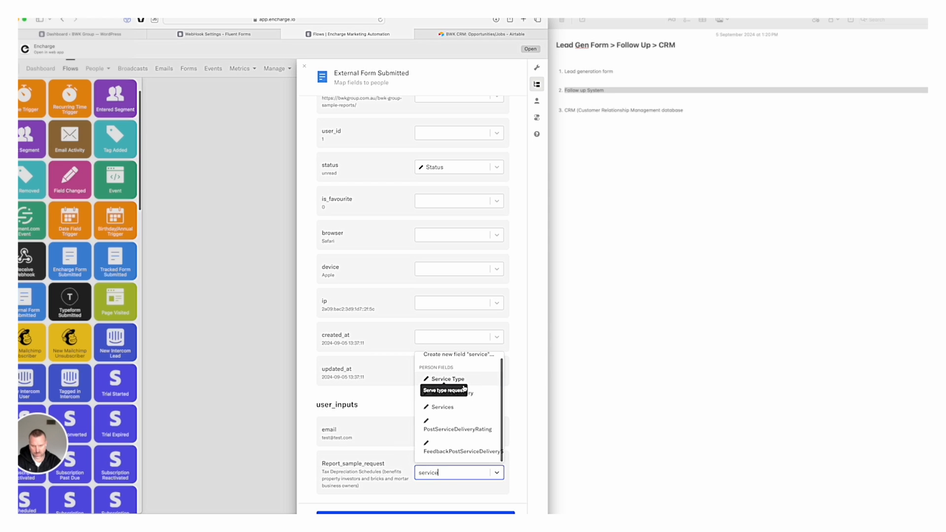
{"action": "left_click", "coordinate": [458, 384]}
{"action": "left_click", "coordinate": [462, 513]}
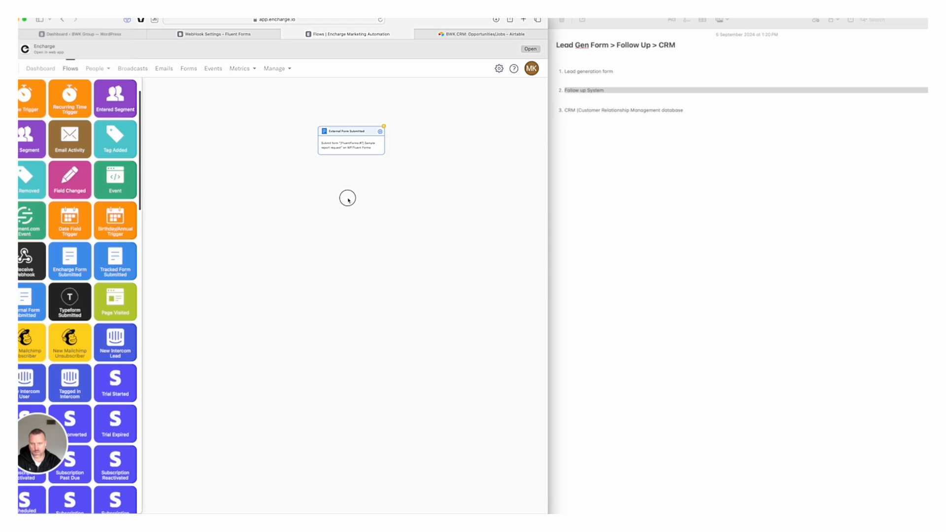
Switch to Fluent Forms, open the report dropdown's options in the form editor, and copy the Tax Depreciation Schedules option text.
{"action": "left_click", "coordinate": [189, 34]}
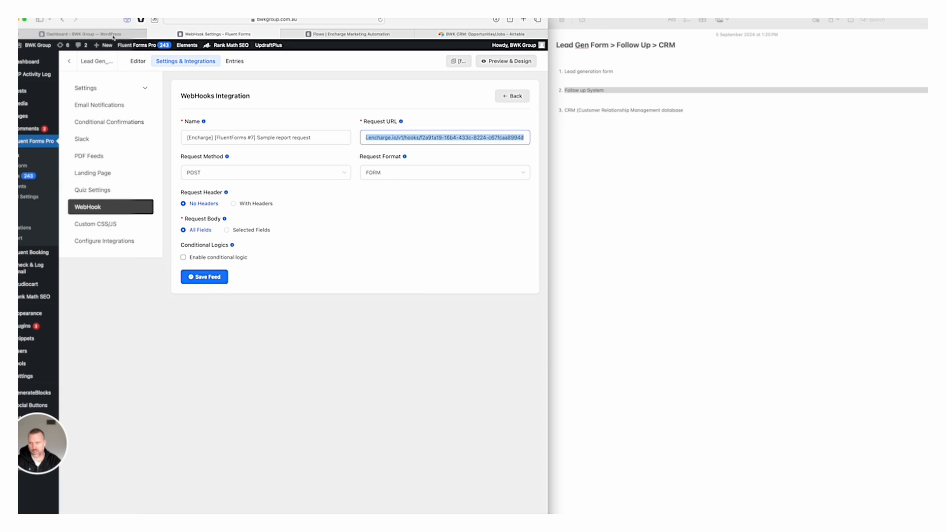
{"action": "left_click", "coordinate": [136, 61]}
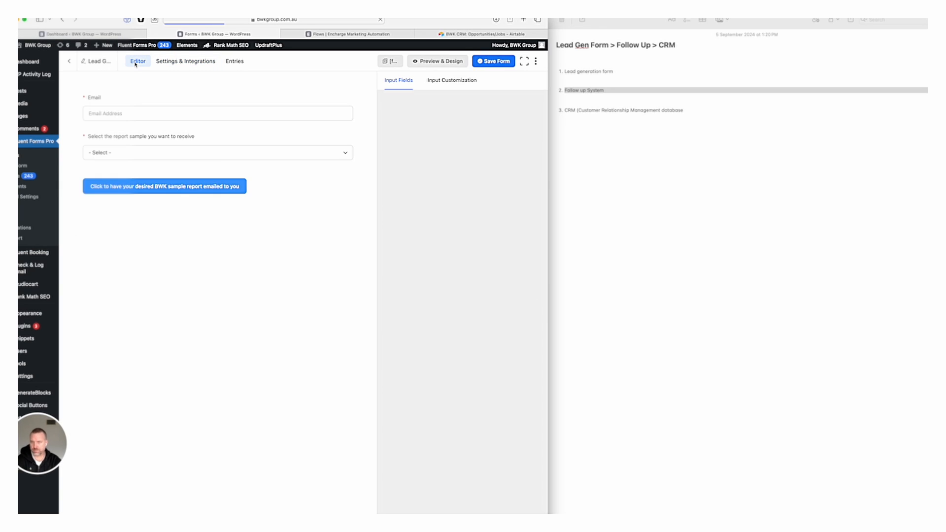
{"action": "left_click", "coordinate": [137, 154]}
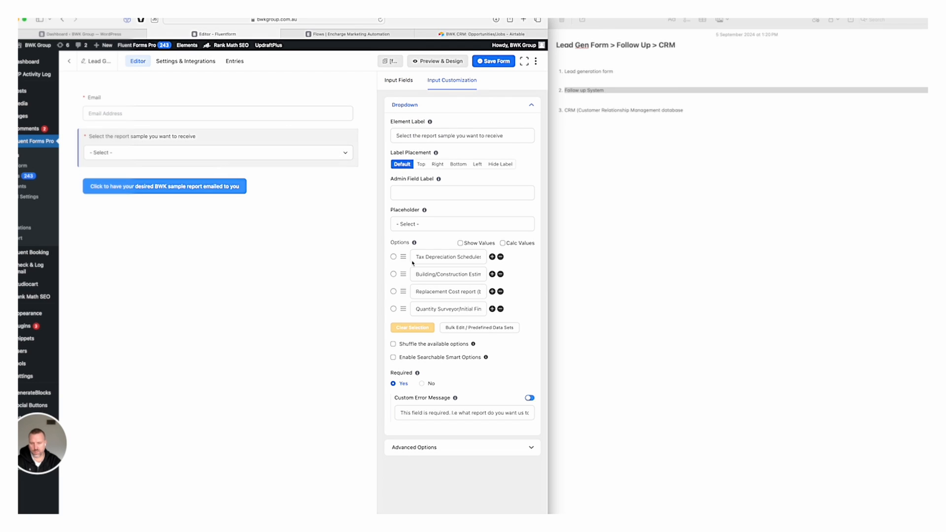
{"action": "left_click", "coordinate": [442, 257]}
{"action": "left_click", "coordinate": [446, 307]}
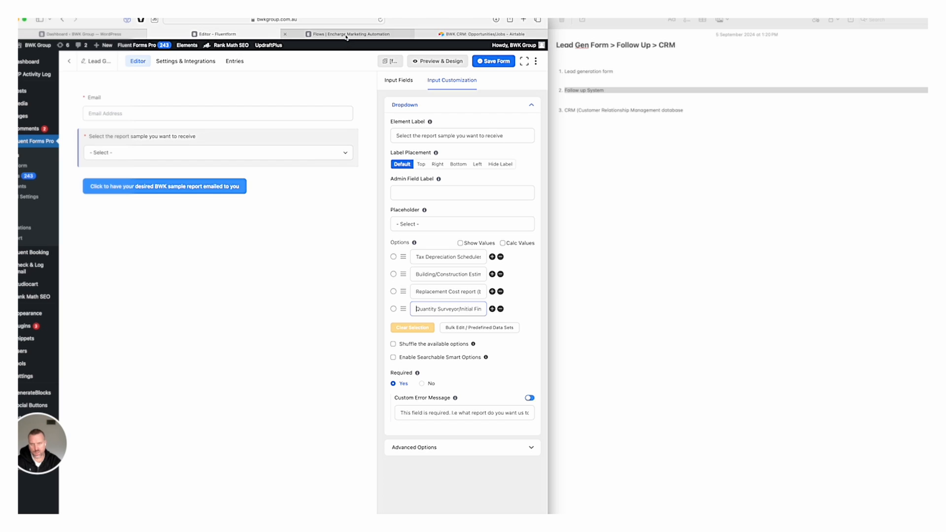
{"action": "left_click", "coordinate": [440, 257]}
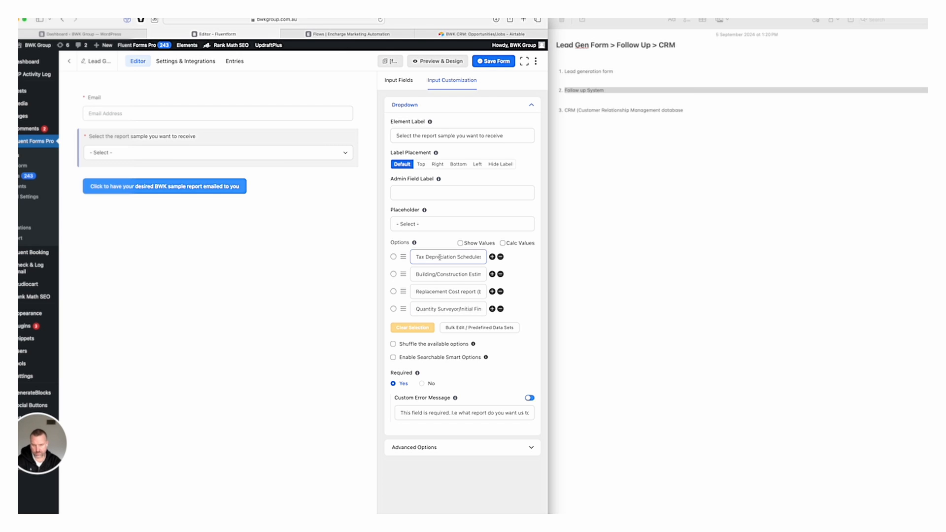
{"action": "triple_click", "coordinate": [439, 257]}
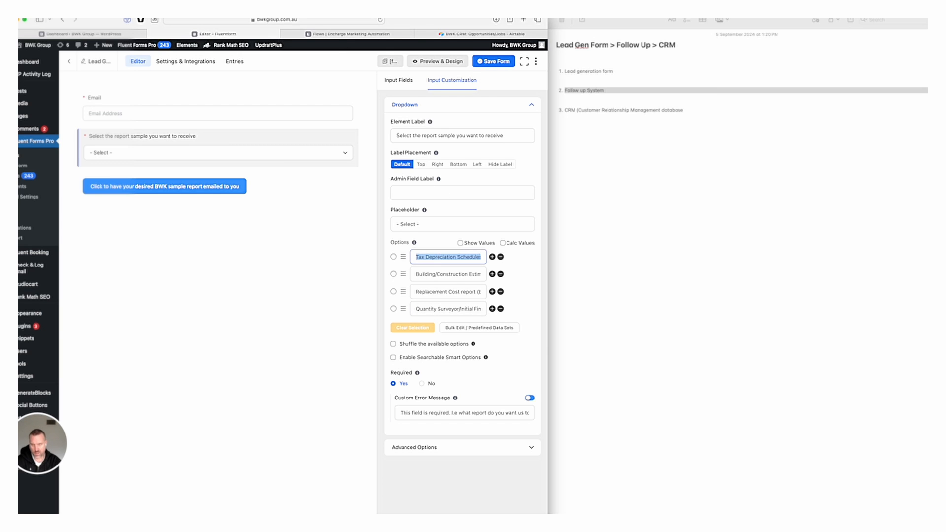
Return to the Encharge flow, add a Check Condition filter below the form trigger, and open its setup.
{"action": "left_click", "coordinate": [340, 34]}
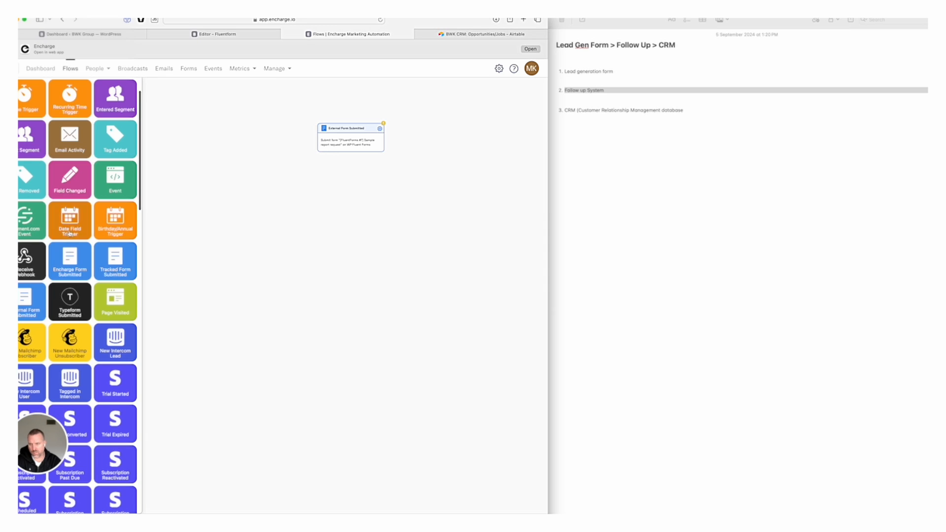
{"action": "scroll", "coordinate": [69, 232], "scroll_direction": "down", "scroll_amount": 10}
{"action": "scroll", "coordinate": [70, 232], "scroll_direction": "down", "scroll_amount": 5}
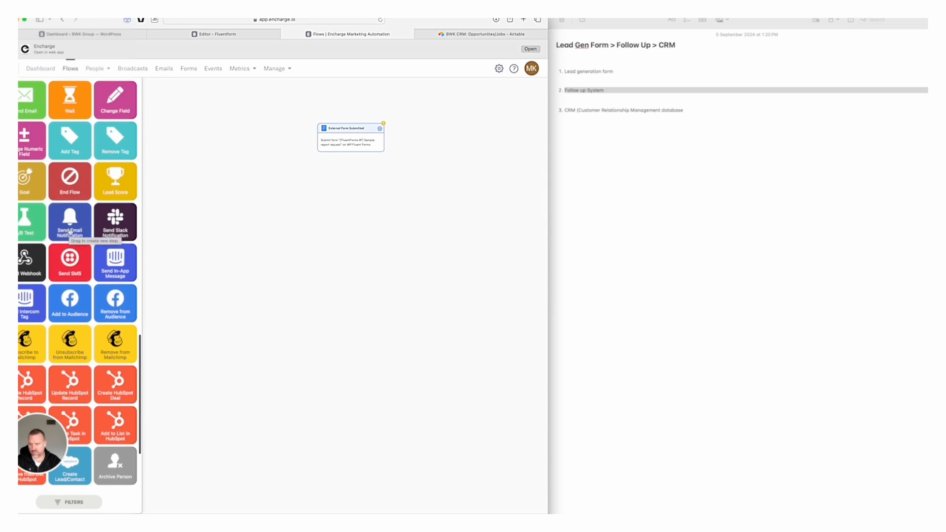
{"action": "scroll", "coordinate": [56, 205], "scroll_direction": "down", "scroll_amount": 3}
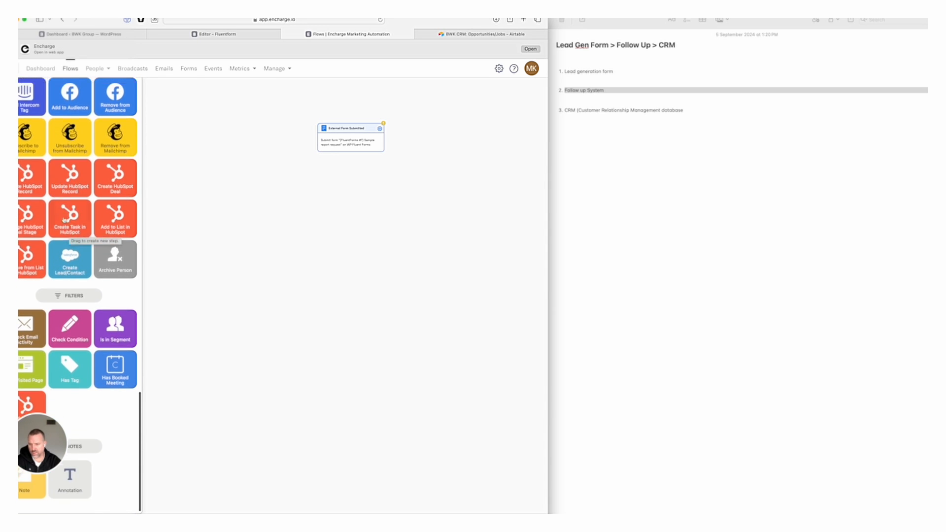
{"action": "left_click_drag", "start_coordinate": [70, 325], "coordinate": [281, 207]}
{"action": "left_click", "coordinate": [289, 197]}
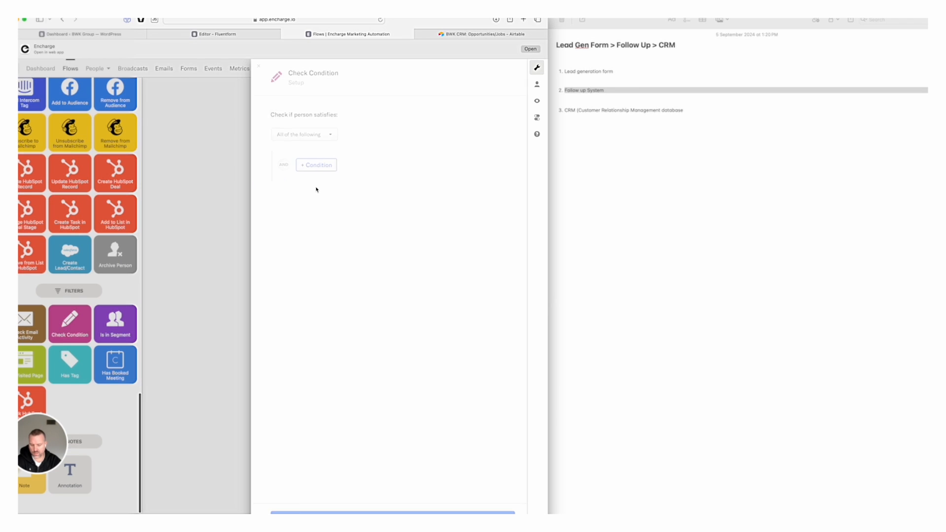
Require all conditions, with Service Type is "Tax Depreciation Schedules (benefits property investors and bricks and mortar business owners)", and save the filter.
{"action": "left_click", "coordinate": [327, 135]}
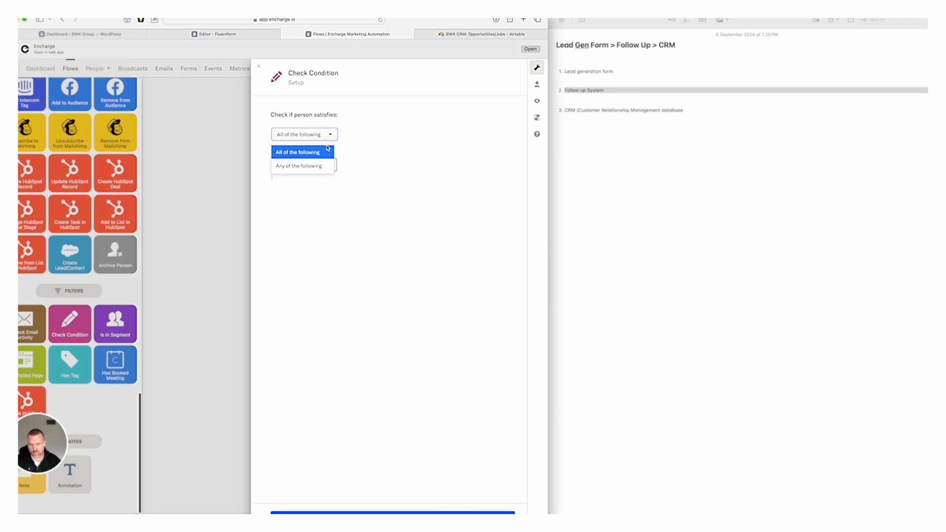
{"action": "left_click", "coordinate": [309, 153]}
{"action": "left_click", "coordinate": [320, 169]}
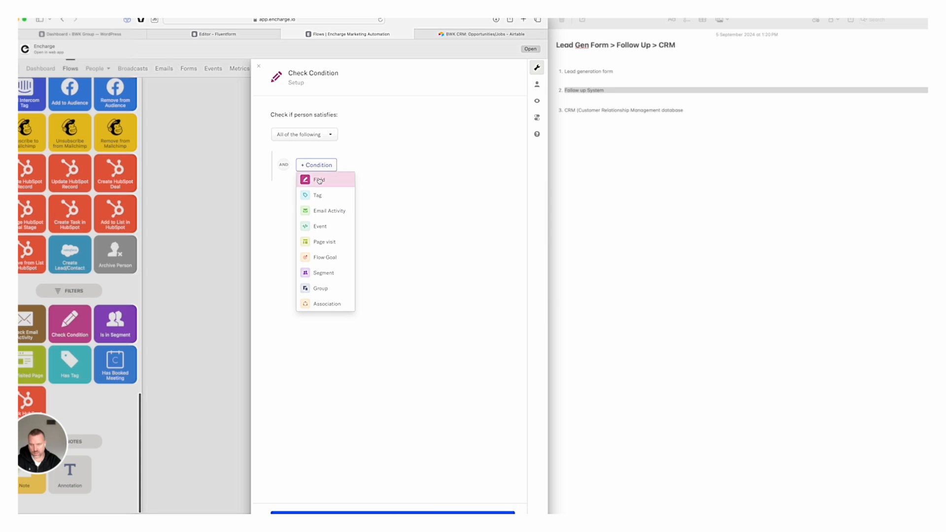
{"action": "left_click", "coordinate": [319, 180]}
{"action": "left_click", "coordinate": [356, 169]}
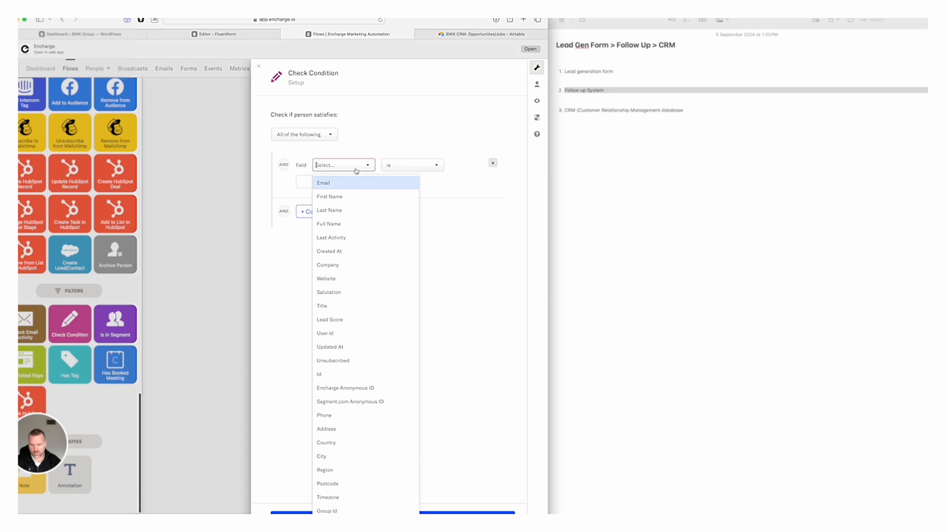
{"action": "type", "text": "service"}
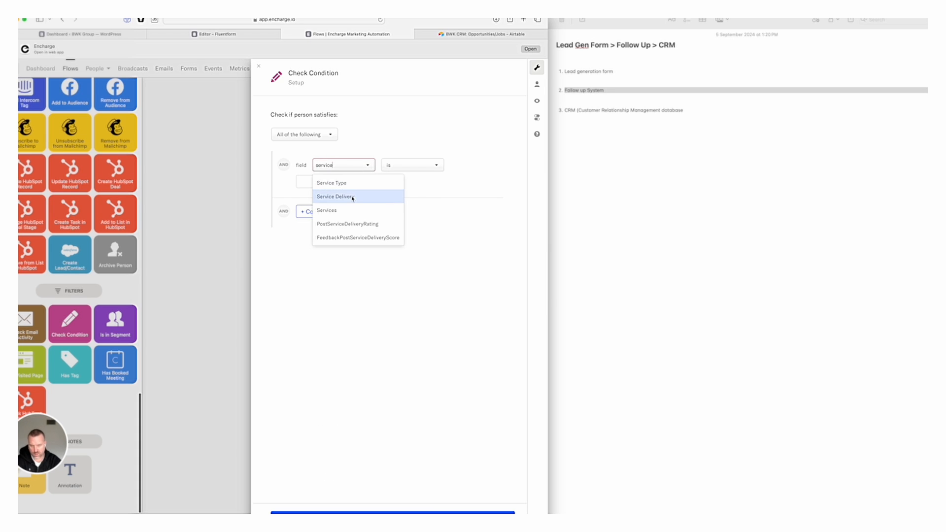
{"action": "left_click", "coordinate": [331, 210]}
{"action": "left_click", "coordinate": [351, 182]}
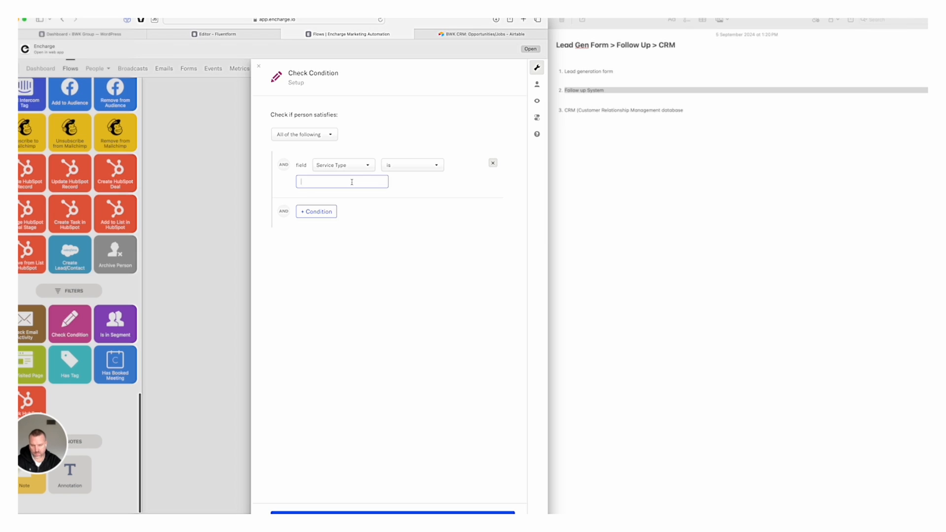
{"action": "type", "text": "bricks and mortar business owners"}
{"action": "left_click", "coordinate": [388, 513]}
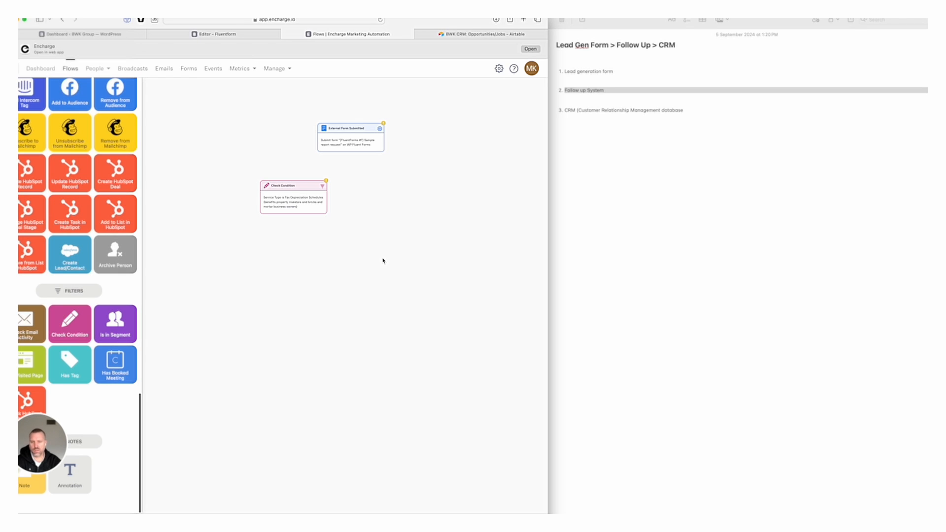
Copy the Building/Construction Estimate option text from the report dropdown in Fluent Forms.
{"action": "left_click", "coordinate": [237, 35]}
{"action": "left_click", "coordinate": [426, 273]}
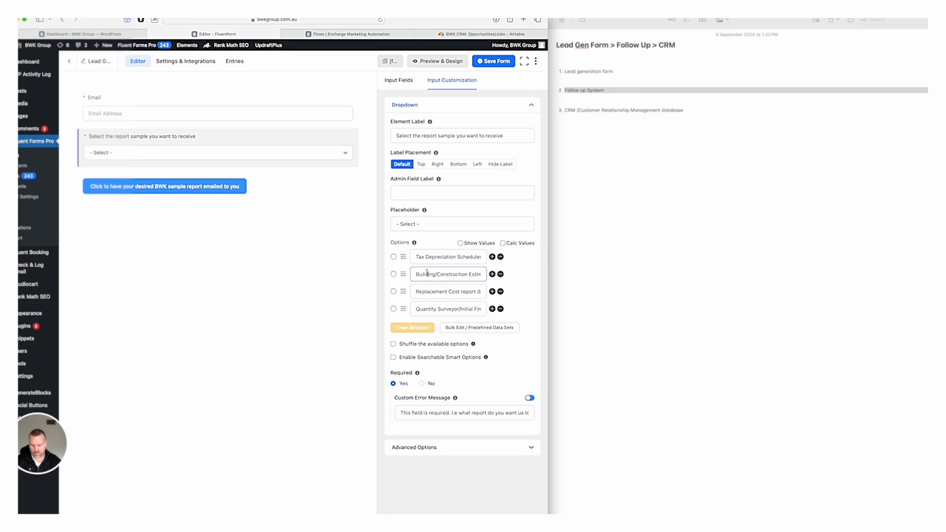
{"action": "key", "text": "super+a"}
Show the Encharge flow in full width, duplicate the Check Condition step, and place both copies side by side below the trigger.
{"action": "left_click", "coordinate": [348, 34]}
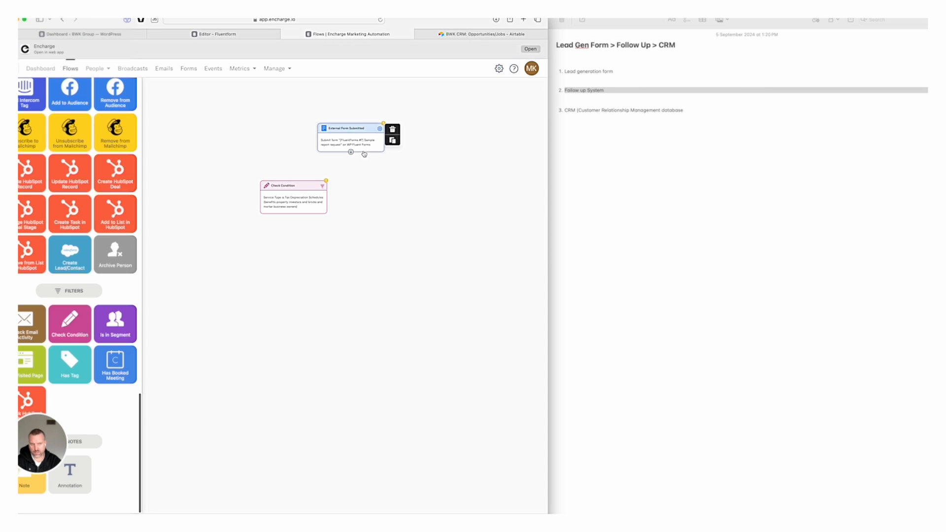
{"action": "left_click", "coordinate": [643, 179]}
{"action": "left_click", "coordinate": [25, 19]}
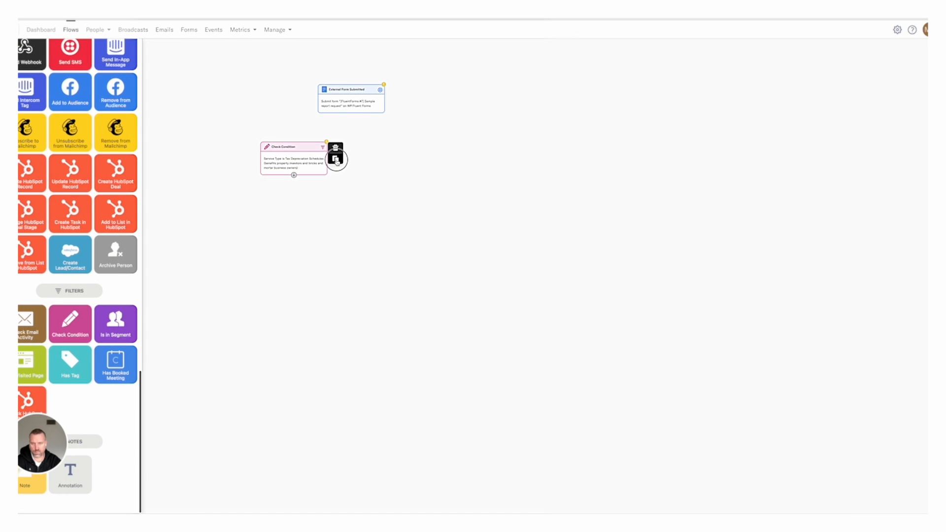
{"action": "left_click", "coordinate": [335, 159]}
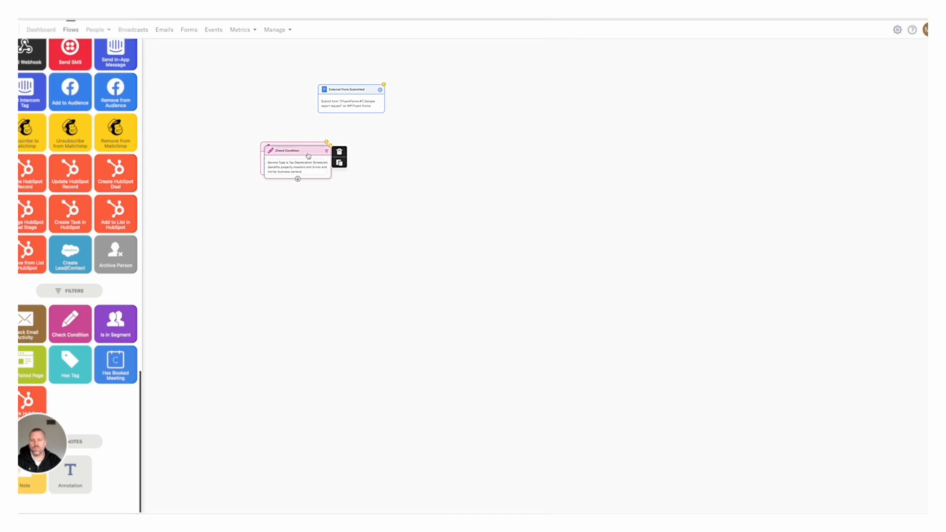
{"action": "left_click_drag", "start_coordinate": [311, 157], "coordinate": [257, 154]}
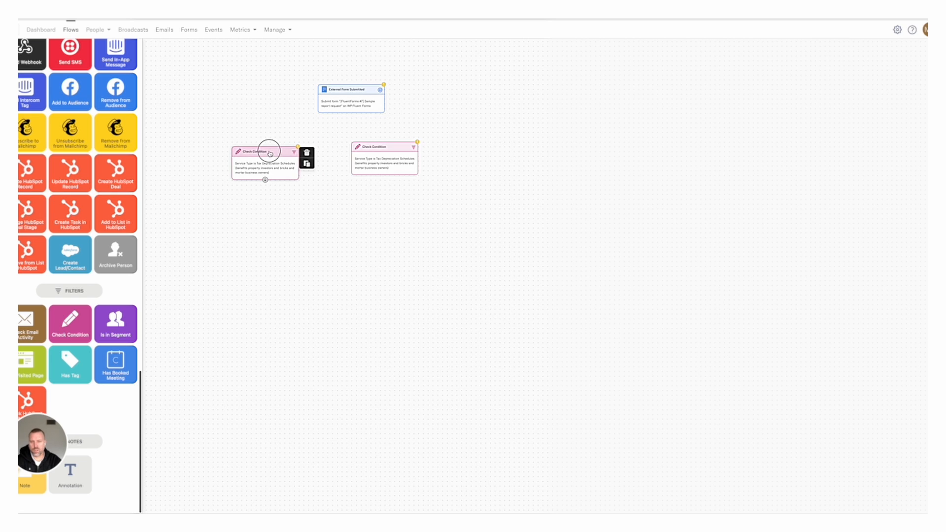
{"action": "left_click_drag", "start_coordinate": [373, 151], "coordinate": [344, 155]}
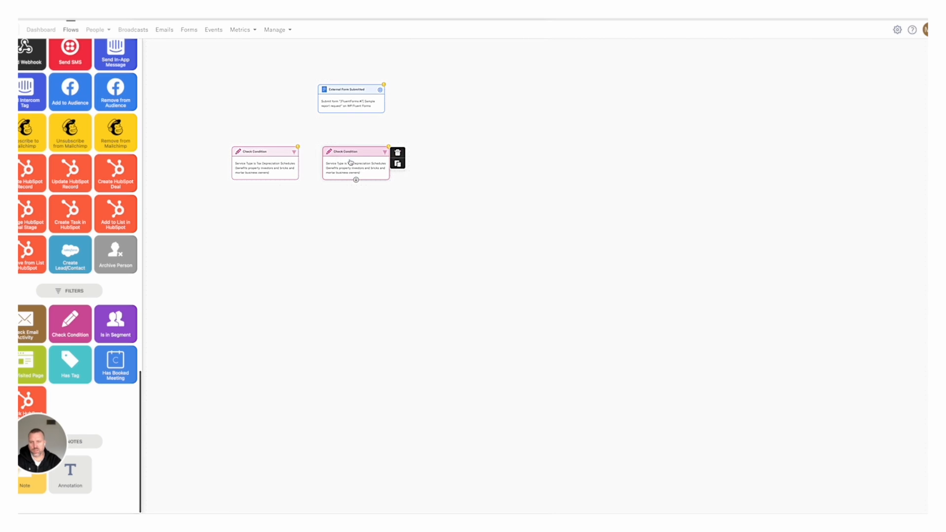
Set the second condition's Service Type value to "Building/Construction Estimate (benefits builders and owner builders)" and save it.
{"action": "left_click", "coordinate": [358, 164]}
{"action": "left_click", "coordinate": [662, 126]}
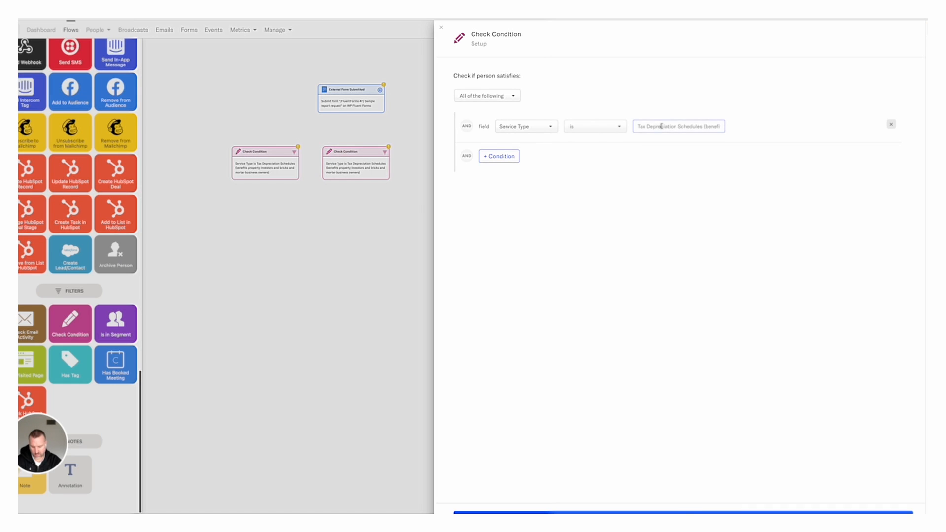
{"action": "key", "text": "End"}
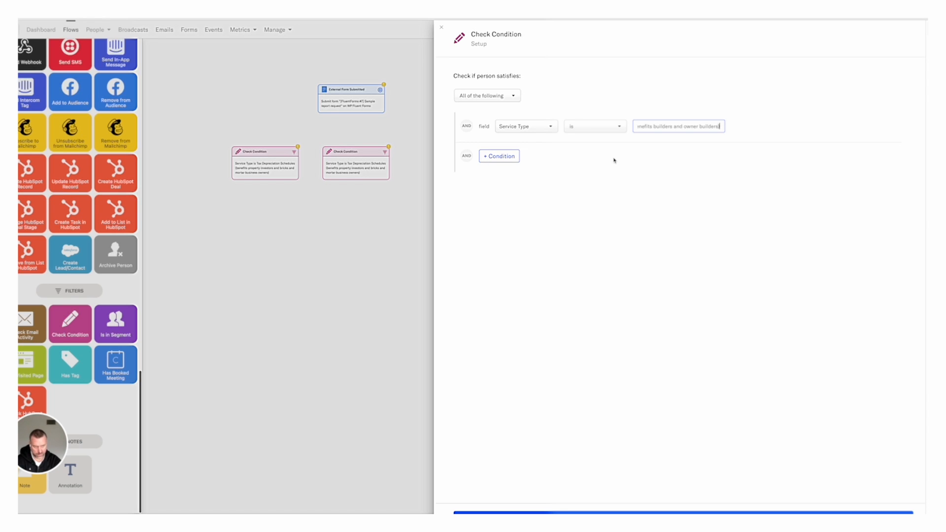
{"action": "left_click", "coordinate": [680, 513]}
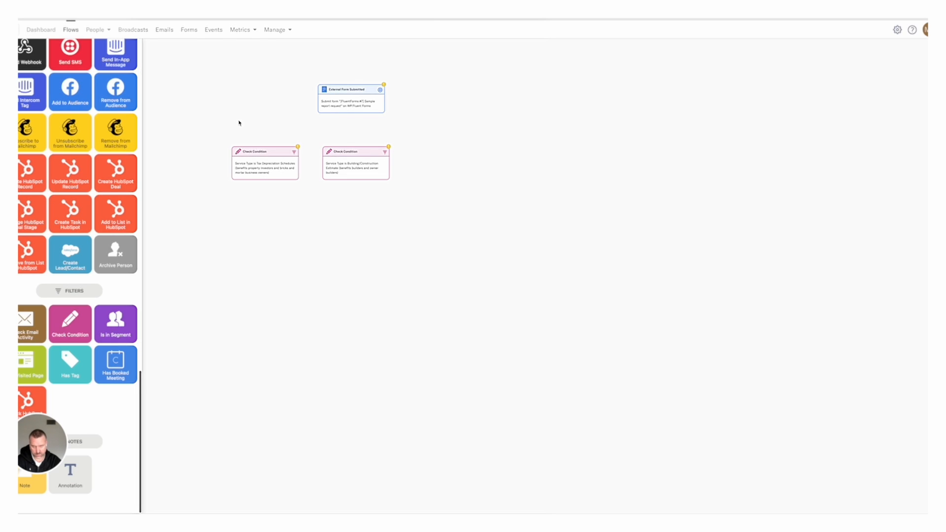
Duplicate the Building/Construction Estimate condition and spread the three conditions out in a level row.
{"action": "left_click", "coordinate": [398, 163]}
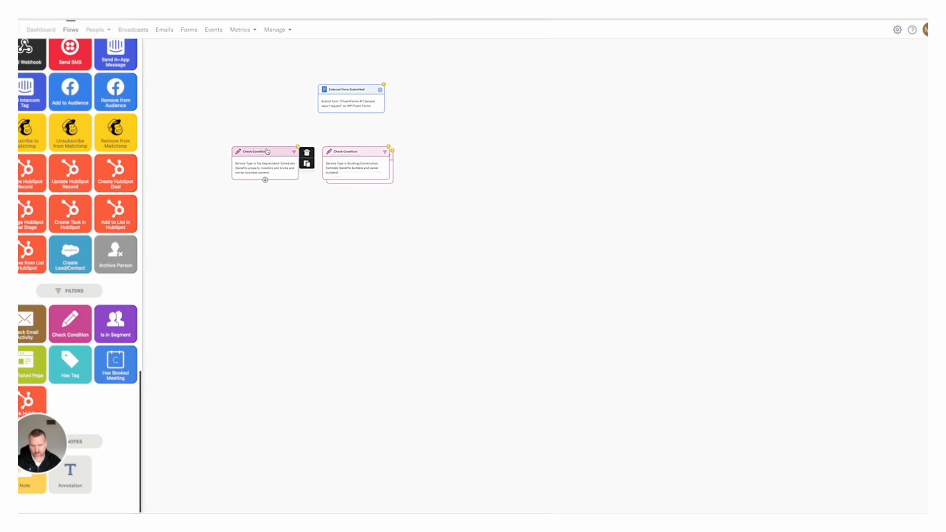
{"action": "left_click_drag", "start_coordinate": [265, 155], "coordinate": [241, 160]}
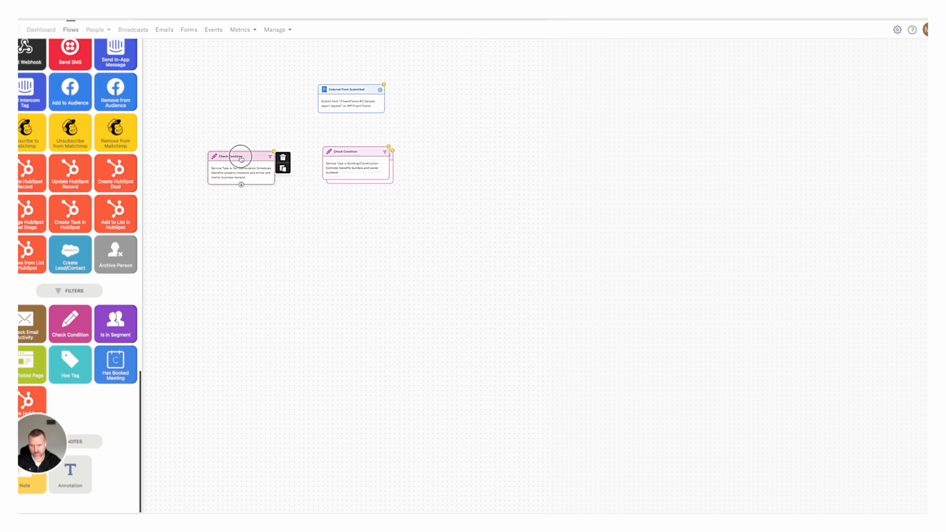
{"action": "left_click_drag", "start_coordinate": [358, 158], "coordinate": [430, 156]}
{"action": "left_click", "coordinate": [358, 152]}
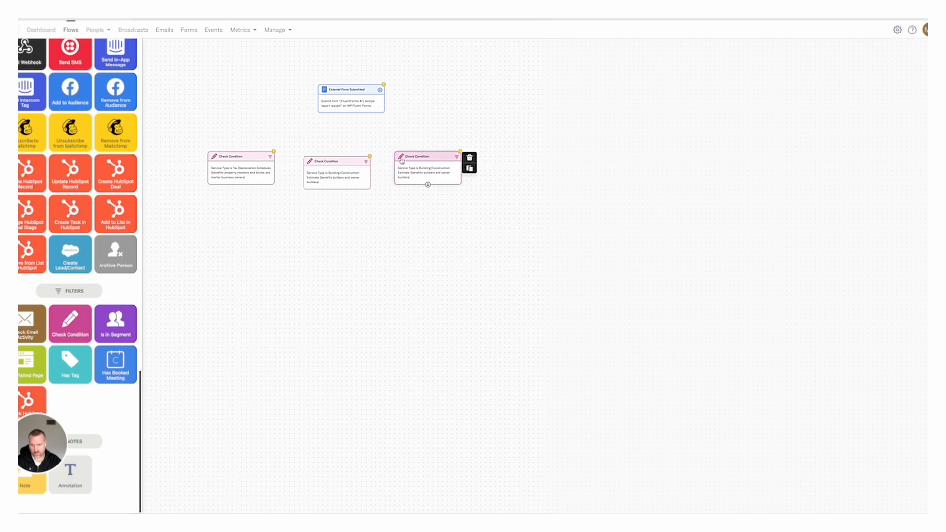
{"action": "left_click_drag", "start_coordinate": [349, 165], "coordinate": [338, 159]}
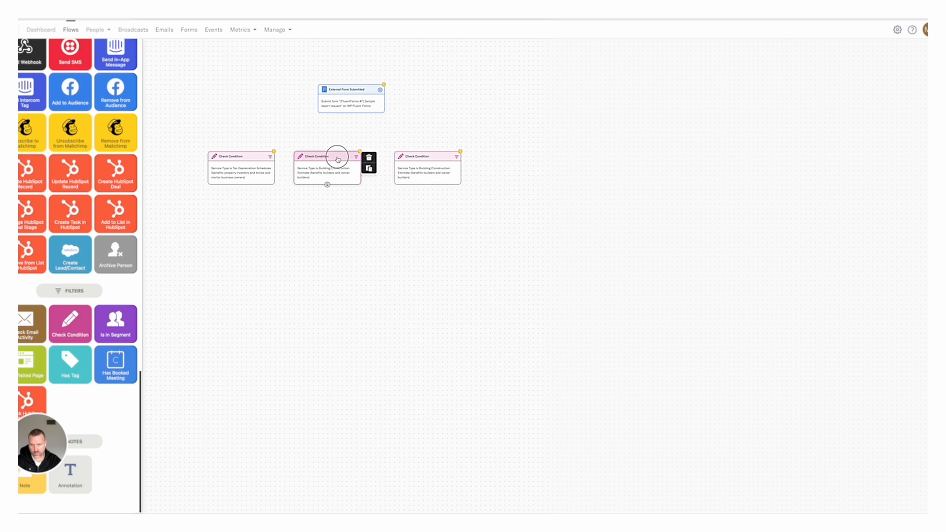
Shift the three conditions slightly left on the canvas and move the form trigger slightly right.
{"action": "left_click_drag", "start_coordinate": [257, 158], "coordinate": [244, 159]}
{"action": "left_click", "coordinate": [310, 156]}
{"action": "left_click_drag", "start_coordinate": [310, 157], "coordinate": [297, 157]}
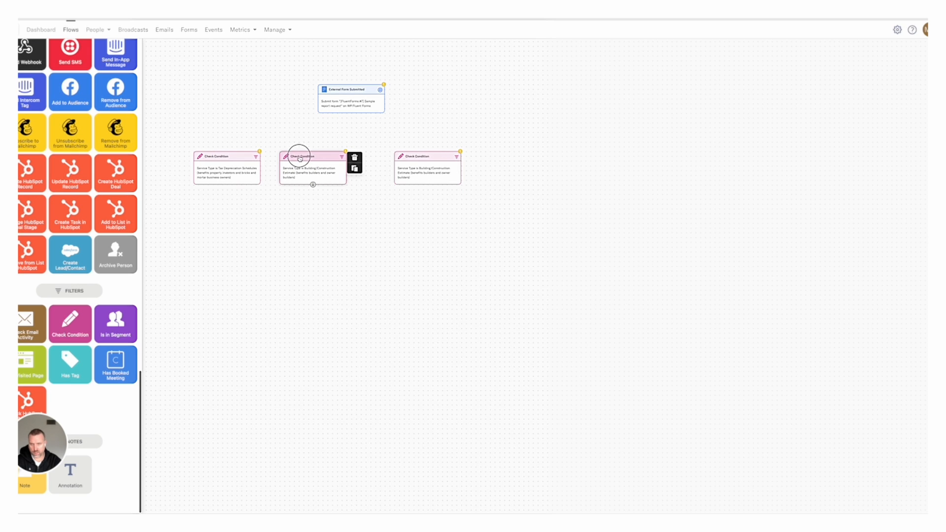
{"action": "left_click", "coordinate": [436, 161]}
{"action": "left_click_drag", "start_coordinate": [419, 161], "coordinate": [404, 161]}
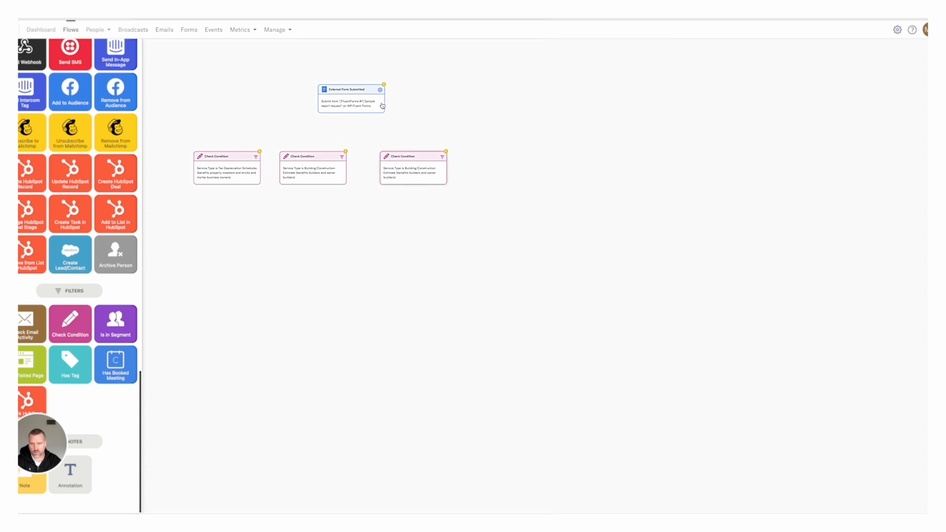
{"action": "left_click_drag", "start_coordinate": [365, 96], "coordinate": [380, 95]}
Duplicate the third condition and place the copy at the right end of the row as the fourth condition.
{"action": "left_click", "coordinate": [425, 172]}
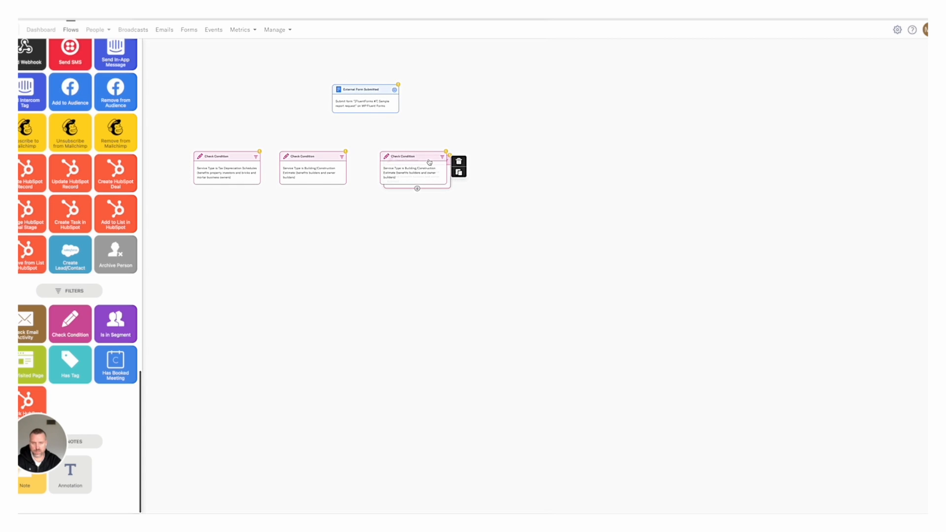
{"action": "left_click_drag", "start_coordinate": [429, 158], "coordinate": [515, 157]}
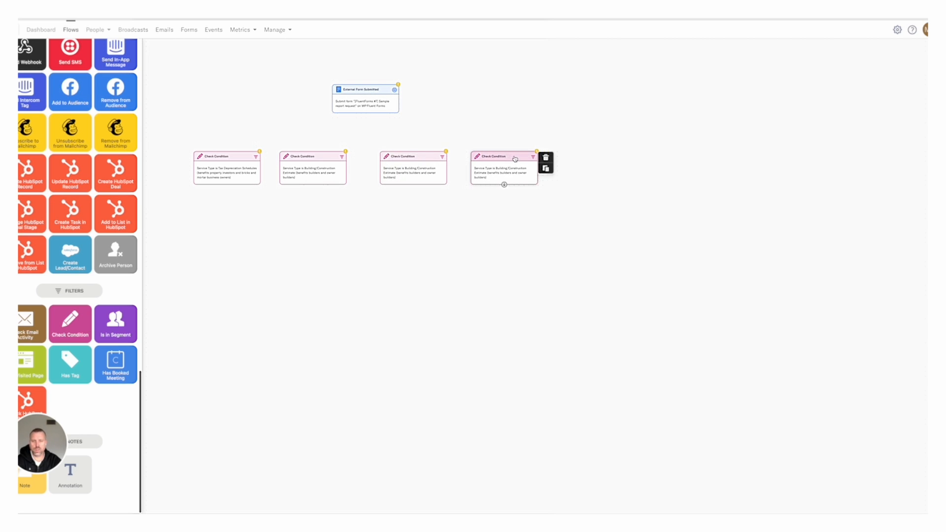
{"action": "left_click", "coordinate": [325, 174]}
{"action": "left_click", "coordinate": [238, 179]}
{"action": "scroll", "coordinate": [238, 179], "scroll_direction": "up", "scroll_amount": 5}
{"action": "left_click", "coordinate": [446, 163]}
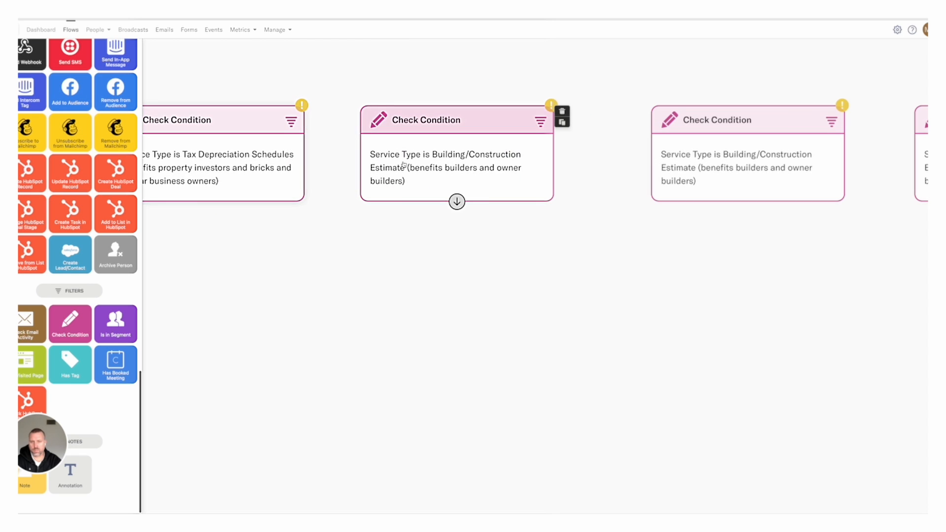
{"action": "scroll", "coordinate": [446, 166], "scroll_direction": "down", "scroll_amount": 2}
{"action": "scroll", "coordinate": [810, 167], "scroll_direction": "down", "scroll_amount": 1}
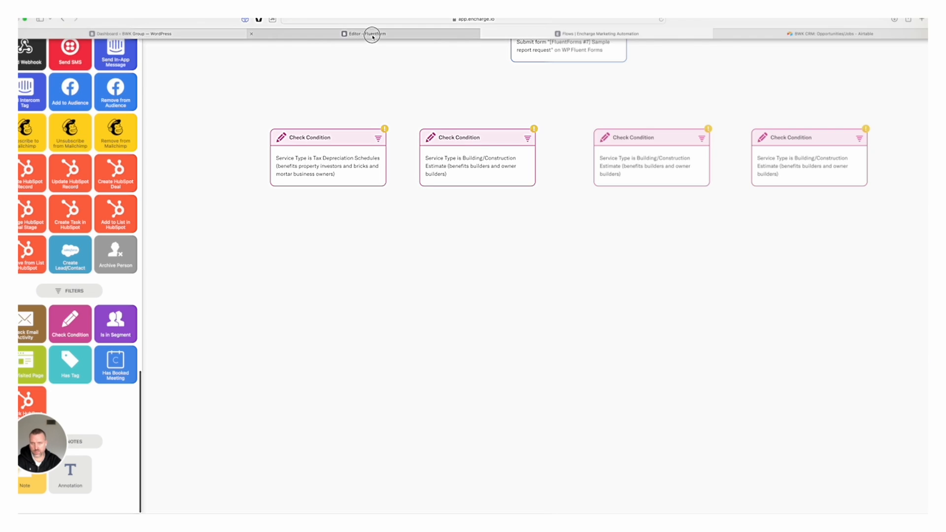
Set the third condition's Service Type value to "Replacement Cost report (benefits property owners and owners corporations)", copied from the form's dropdown options, and save it.
{"action": "left_click", "coordinate": [370, 30]}
{"action": "left_click", "coordinate": [689, 254]}
{"action": "key", "text": "super+a"}
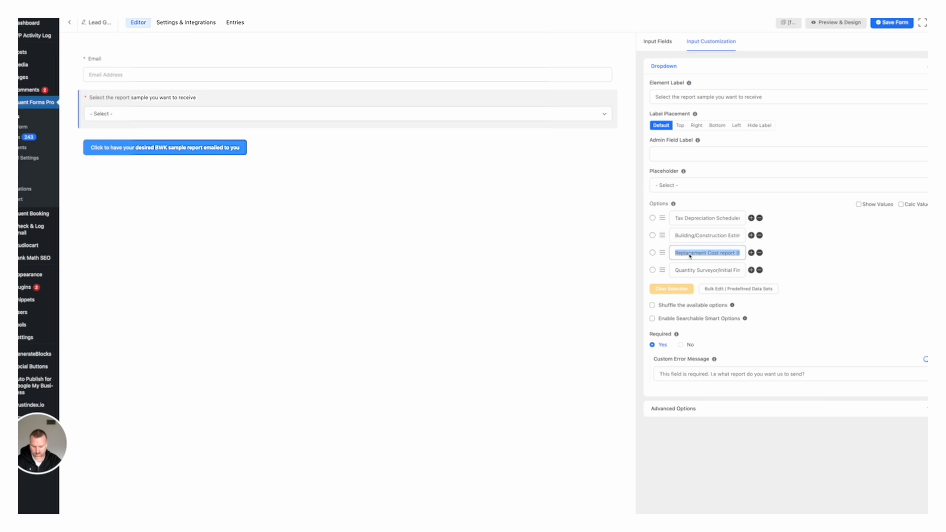
{"action": "left_click", "coordinate": [566, 34]}
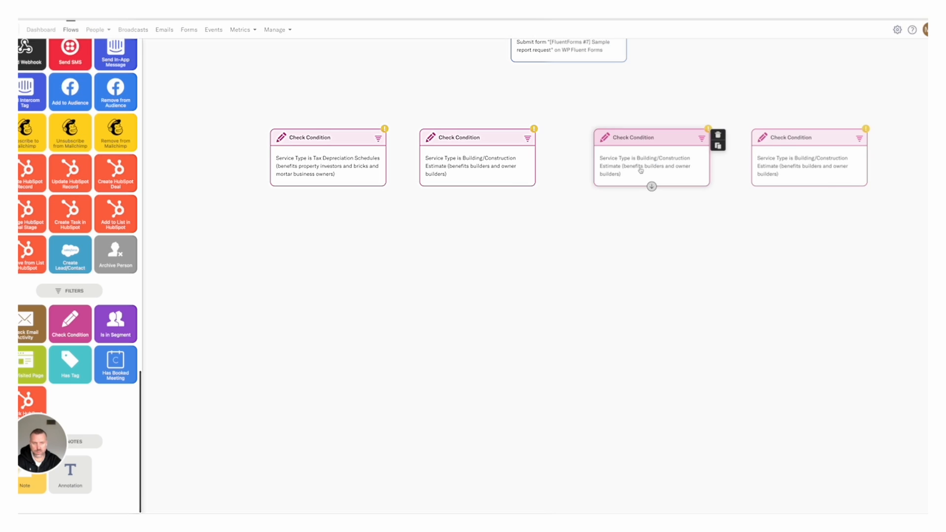
{"action": "left_click", "coordinate": [639, 168]}
{"action": "left_click", "coordinate": [640, 127]}
{"action": "key", "text": "super+a"}
{"action": "key", "text": "super+v"}
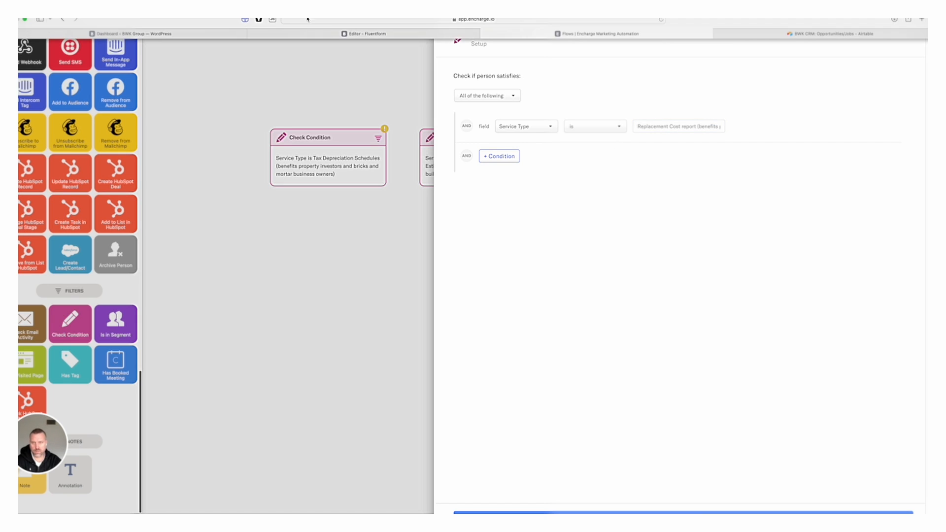
Copy the form's full "Quantity Surveyor/Initial Financier reports" option into the fourth condition's Service Type value and save it.
{"action": "left_click", "coordinate": [337, 38]}
{"action": "left_click", "coordinate": [695, 273]}
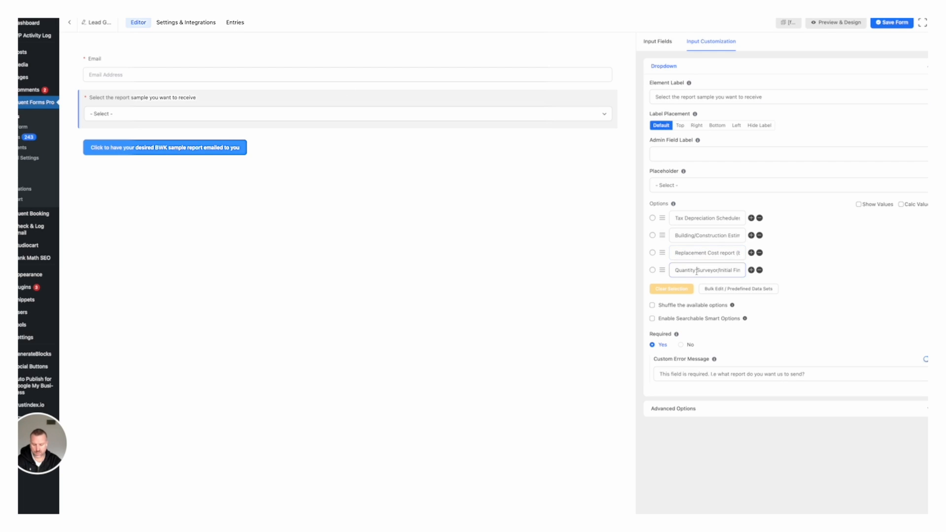
{"action": "key", "text": "super+a"}
{"action": "left_click", "coordinate": [623, 29]}
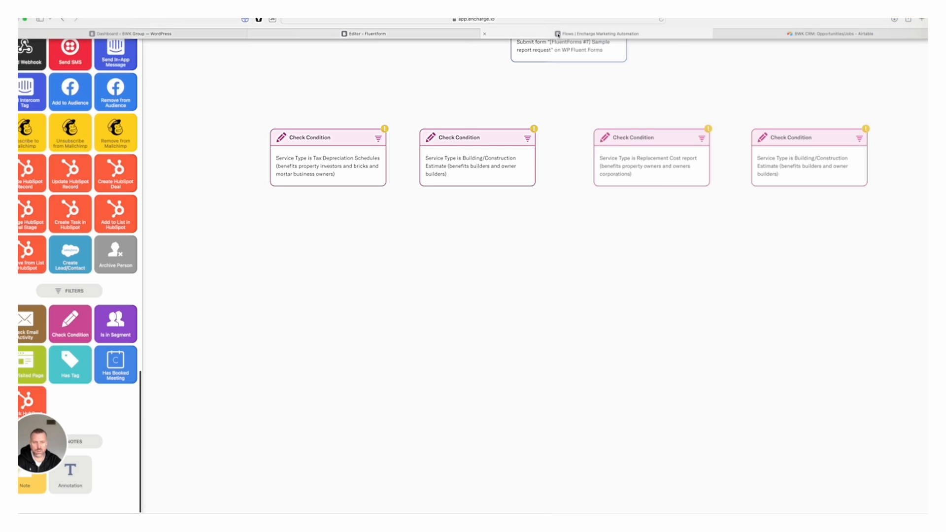
{"action": "left_click", "coordinate": [787, 157]}
{"action": "left_click", "coordinate": [675, 127]}
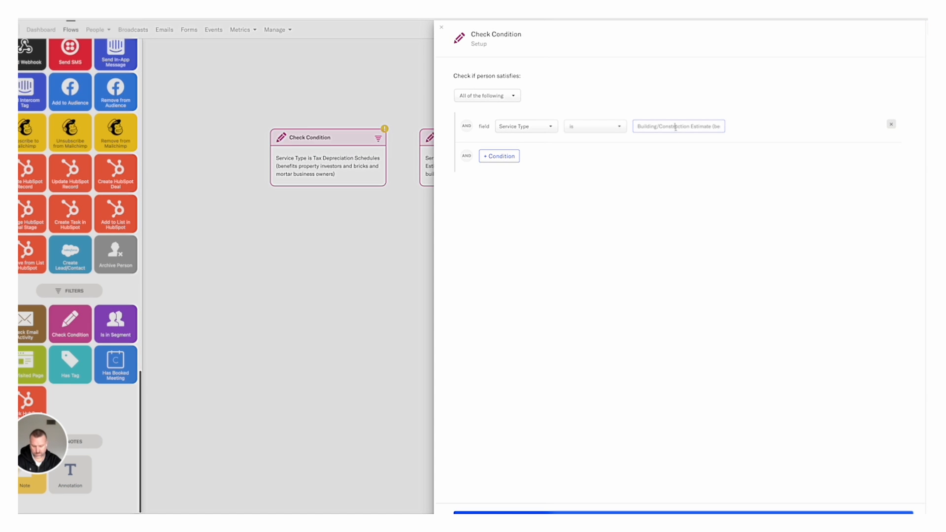
{"action": "key", "text": "super+v"}
{"action": "left_click", "coordinate": [683, 513]}
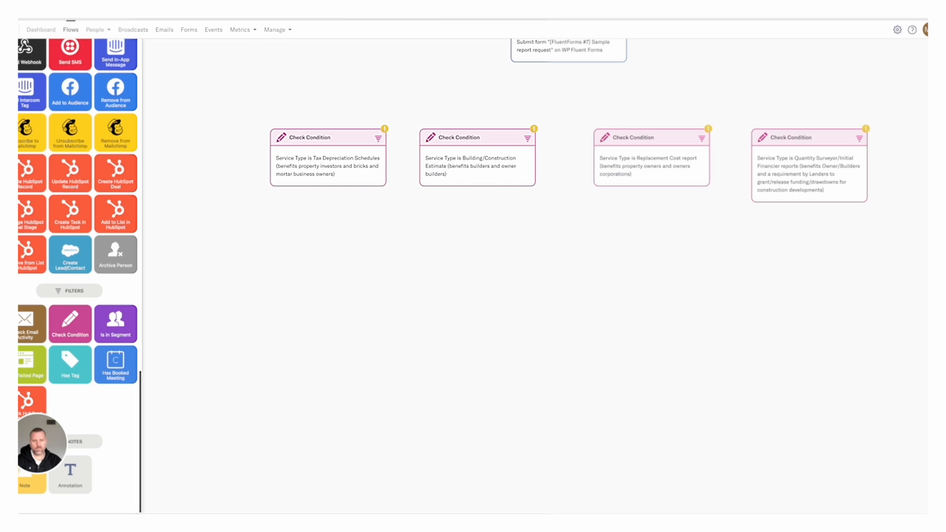
Connect the External Form Submitted trigger to each of the four Check Condition steps.
{"action": "scroll", "coordinate": [570, 138], "scroll_direction": "up", "scroll_amount": 2}
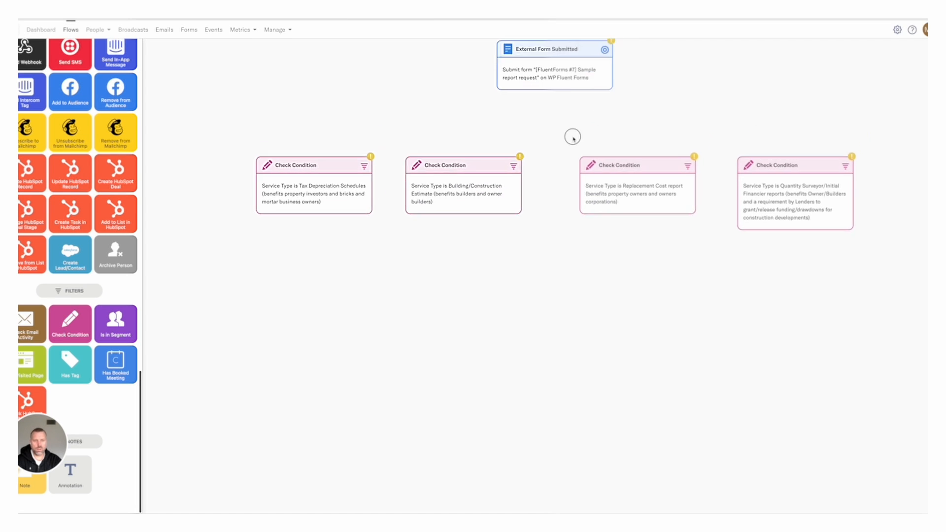
{"action": "left_click_drag", "start_coordinate": [545, 113], "coordinate": [341, 177]}
{"action": "left_click_drag", "start_coordinate": [545, 113], "coordinate": [480, 178]}
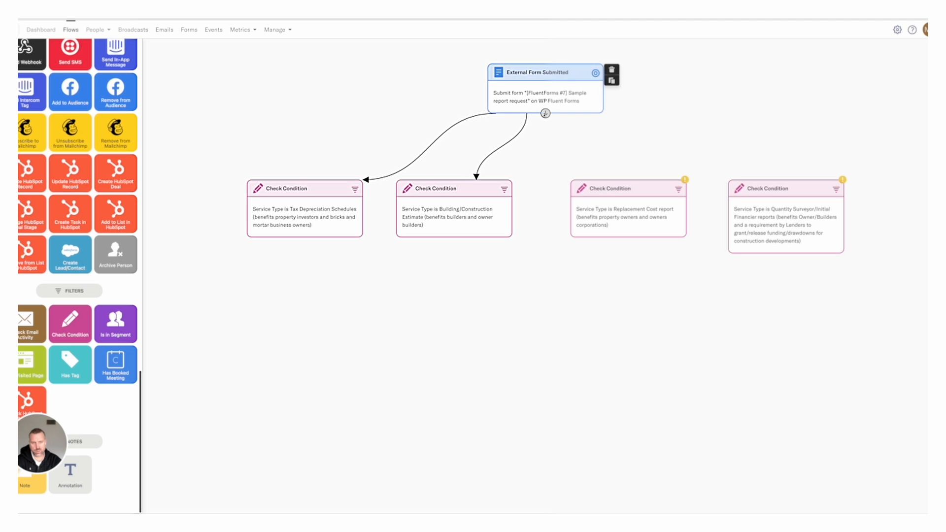
{"action": "left_click_drag", "start_coordinate": [545, 114], "coordinate": [613, 182]}
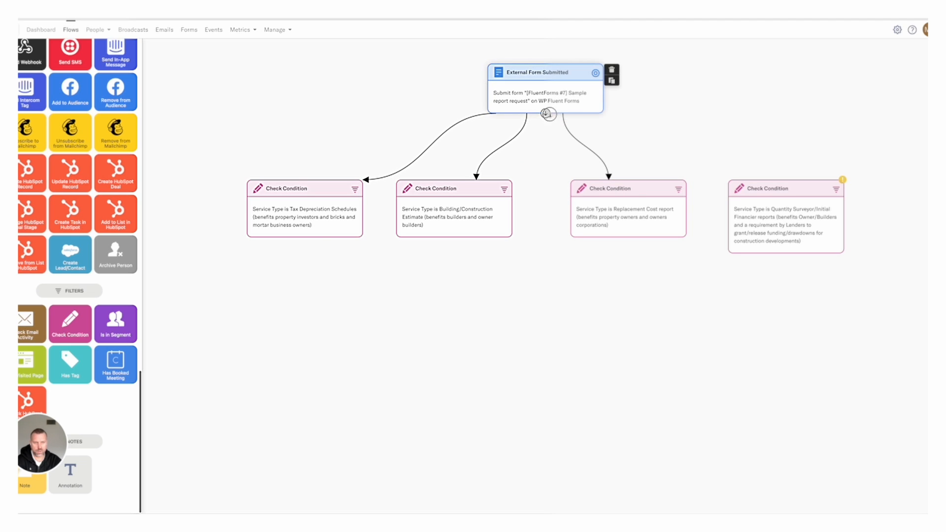
{"action": "left_click_drag", "start_coordinate": [545, 114], "coordinate": [754, 186]}
{"action": "left_click_drag", "start_coordinate": [754, 186], "coordinate": [755, 188]}
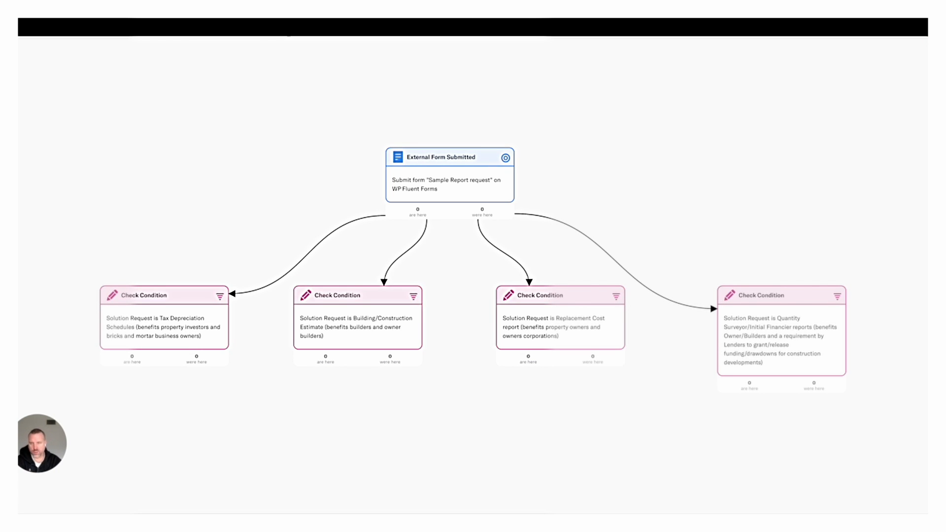
{"action": "left_click", "coordinate": [287, 31]}
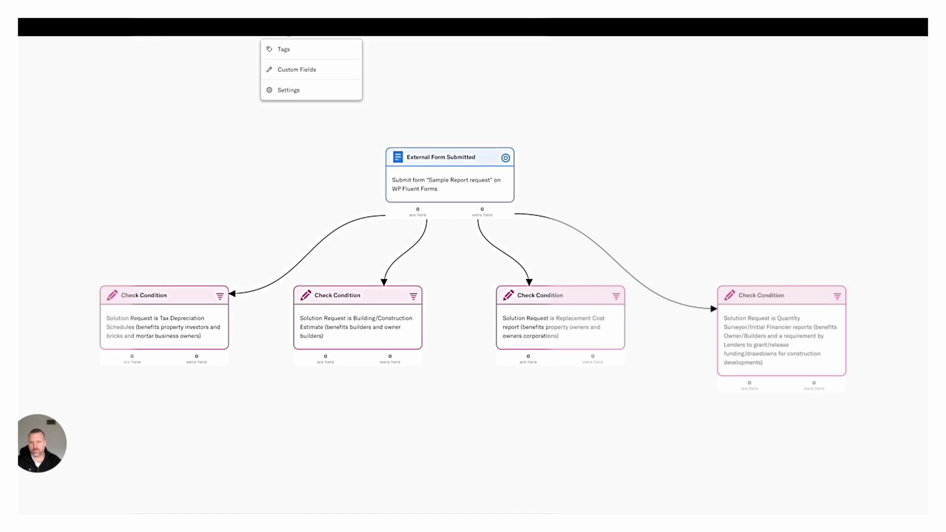
{"action": "left_click", "coordinate": [293, 49]}
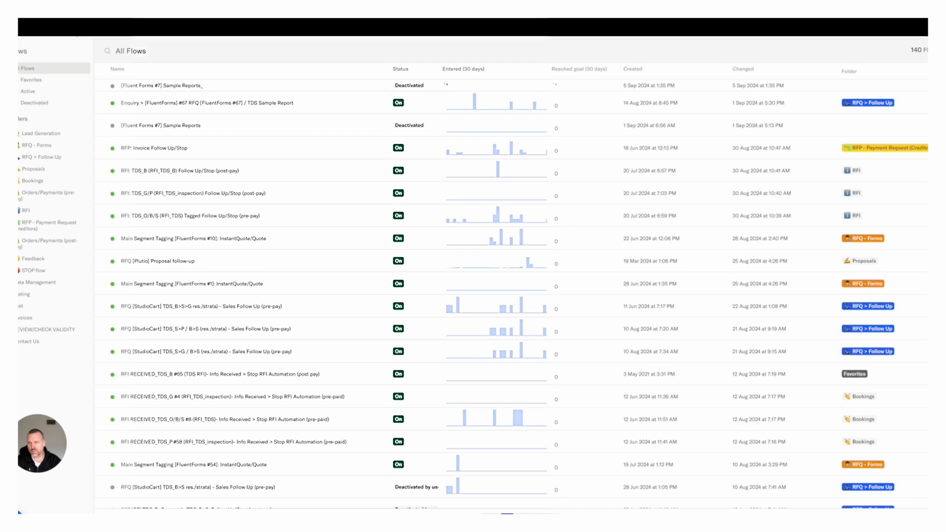
{"action": "left_click", "coordinate": [21, 512]}
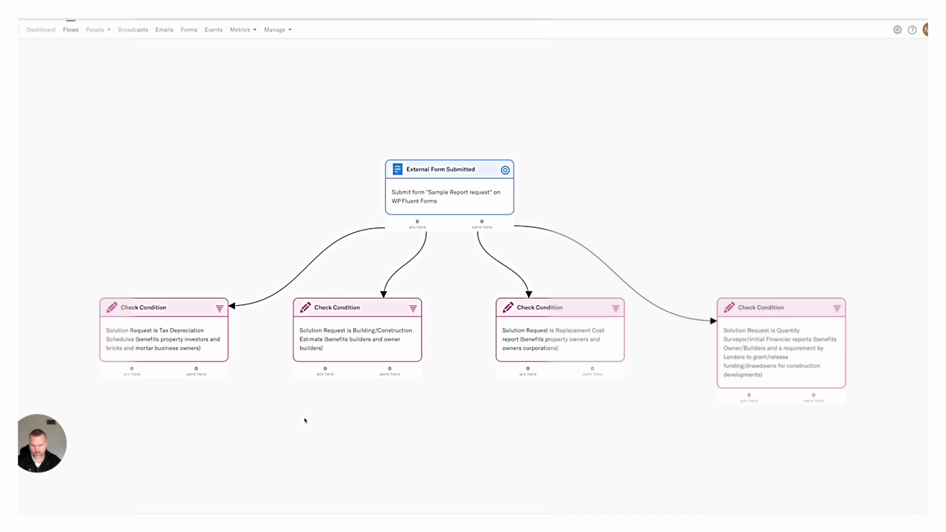
Search the existing tags for "sample", "report" and "lead" to check the naming of the lead tags.
{"action": "left_click_drag", "start_coordinate": [304, 420], "coordinate": [331, 357]}
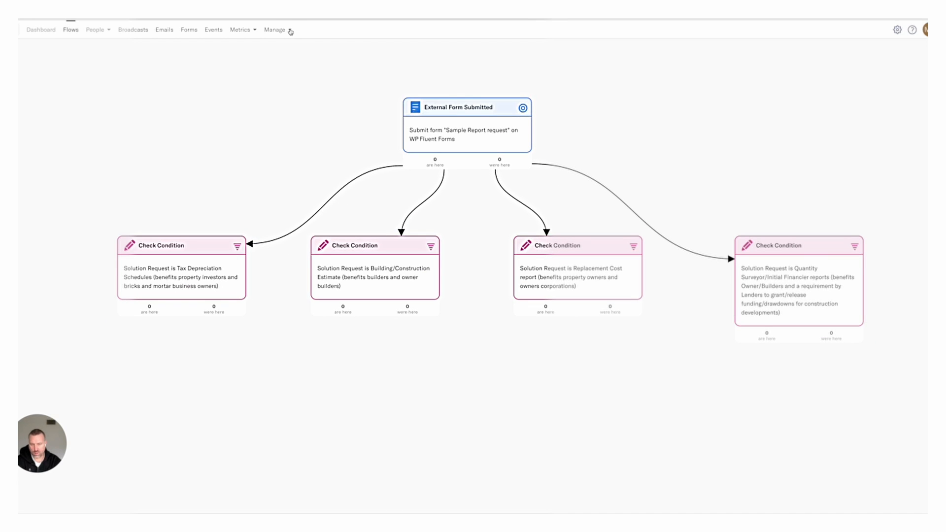
{"action": "left_click", "coordinate": [289, 30]}
{"action": "mouse_move", "coordinate": [482, 141]}
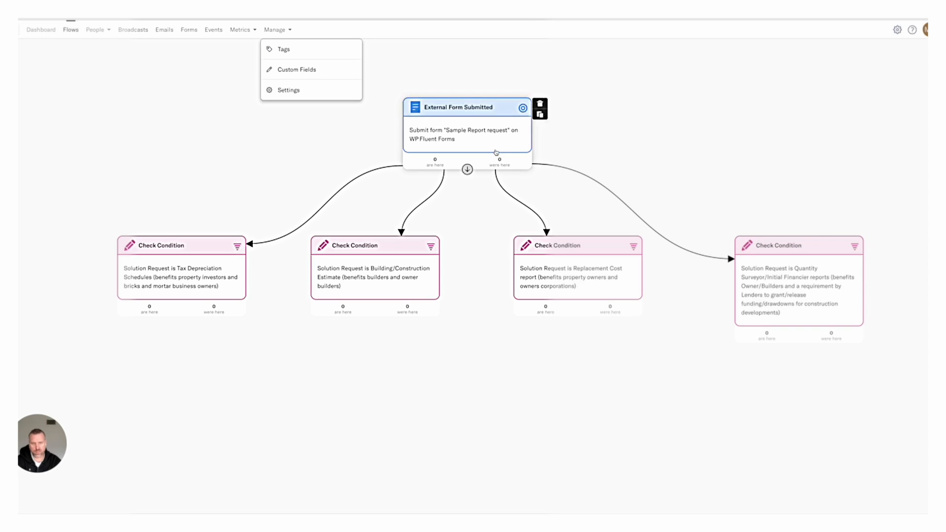
{"action": "left_click", "coordinate": [290, 51]}
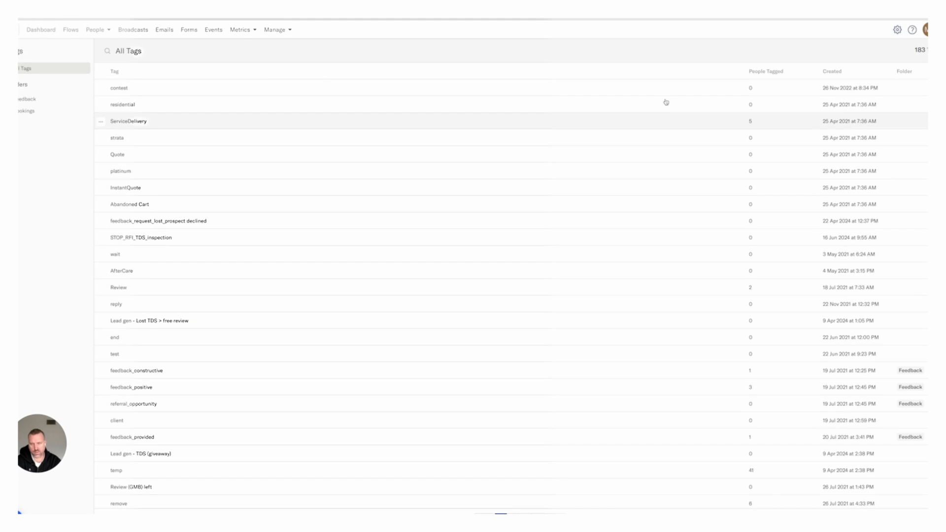
{"action": "left_click", "coordinate": [136, 51]}
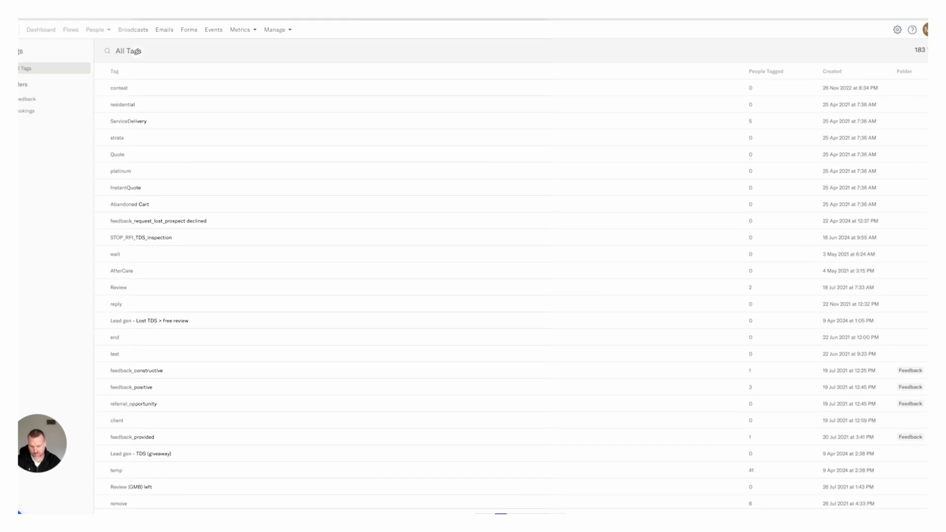
{"action": "type", "text": "sample"}
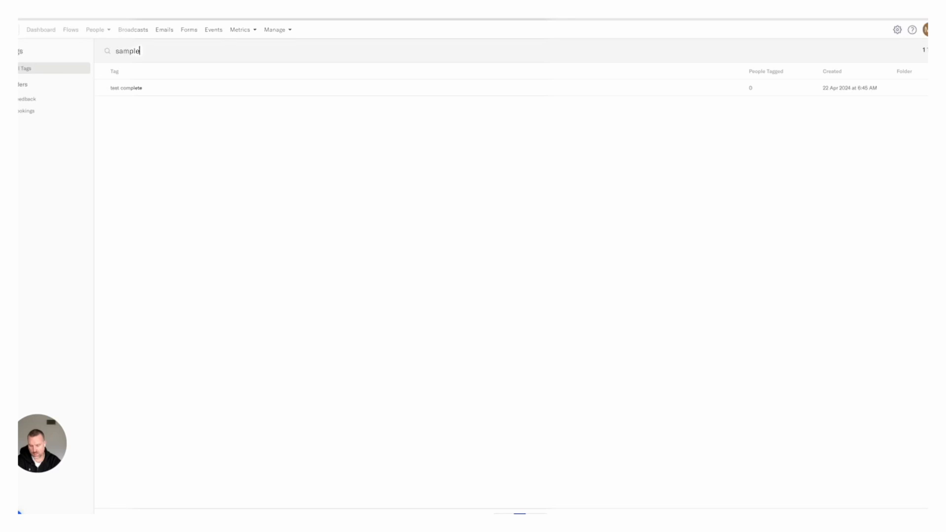
{"action": "key", "text": "ctrl+a"}
{"action": "type", "text": "repr"}
{"action": "key", "text": "BackSpace"}
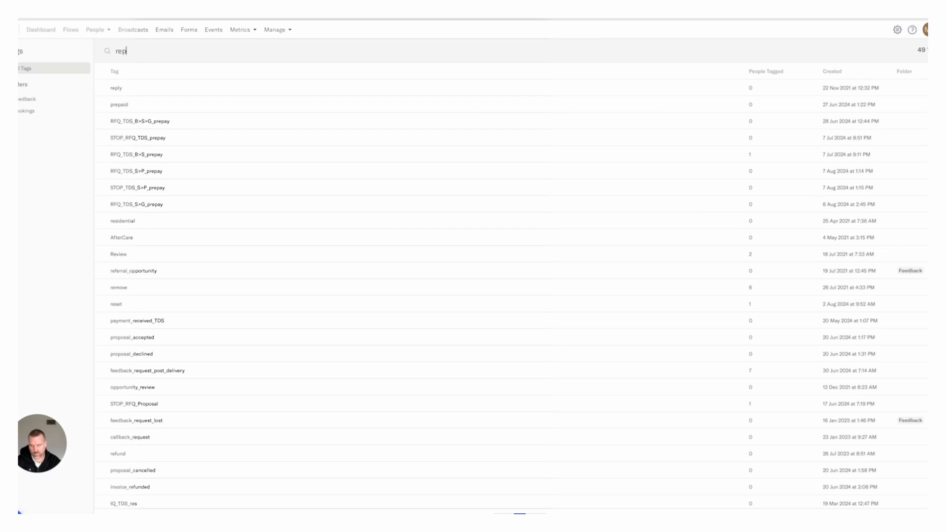
{"action": "type", "text": "or"}
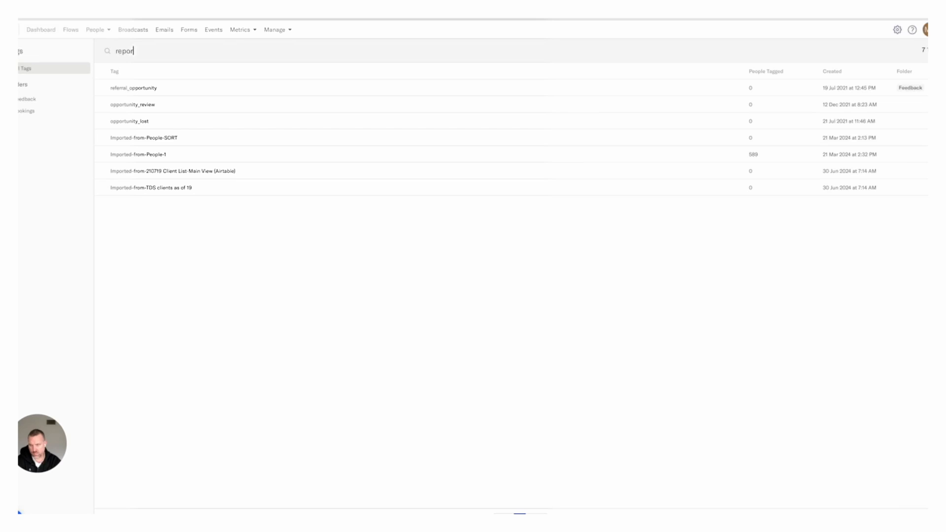
{"action": "type", "text": "tlead"}
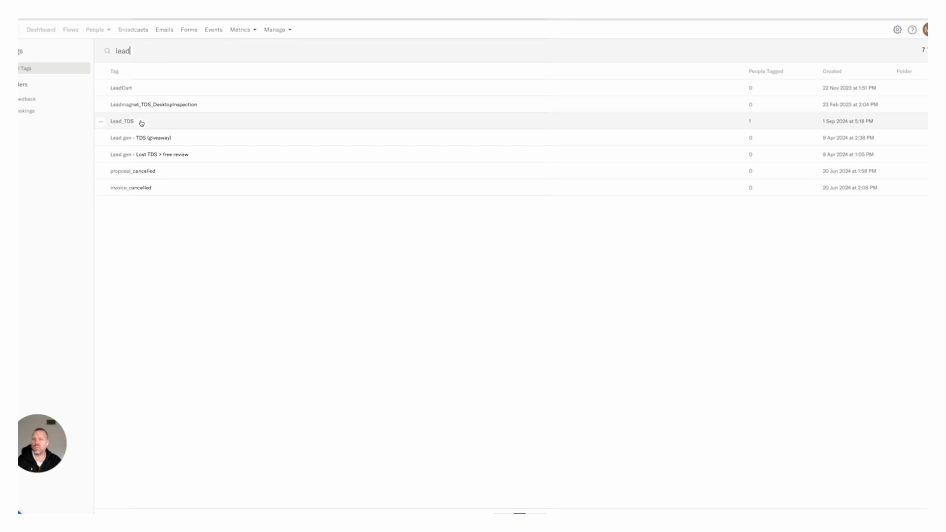
{"action": "left_click", "coordinate": [100, 123]}
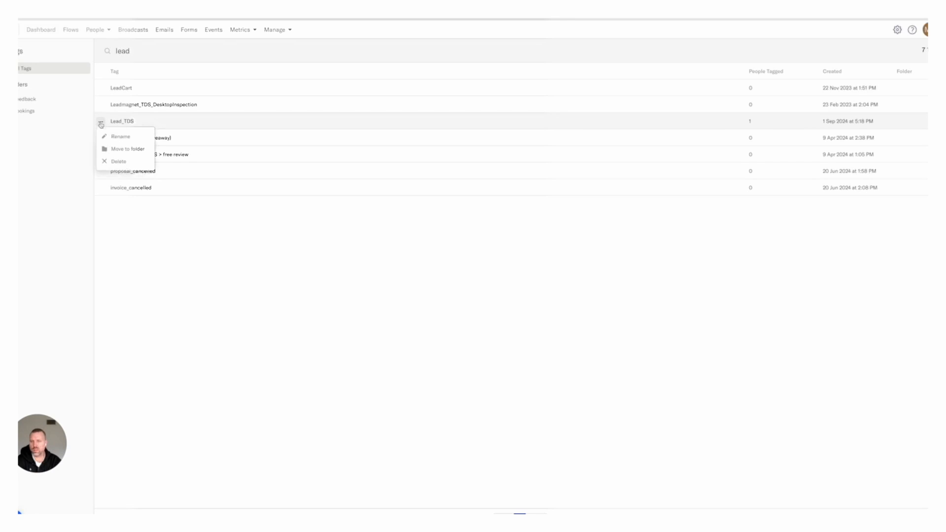
{"action": "left_click", "coordinate": [195, 241]}
Create the tag "Lead_TDS_samplereport" with the description "Lead generation, requesting a TDS sample report".
{"action": "left_click", "coordinate": [19, 513]}
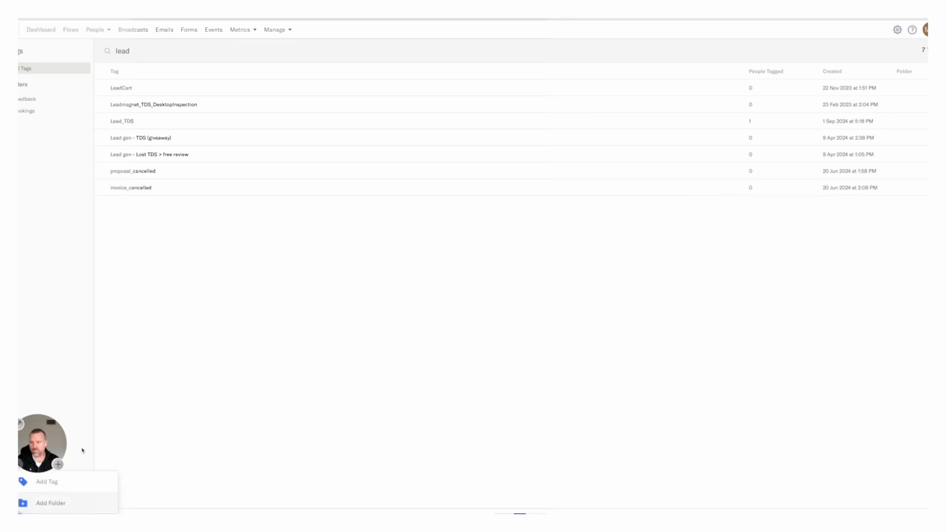
{"action": "left_click", "coordinate": [58, 481]}
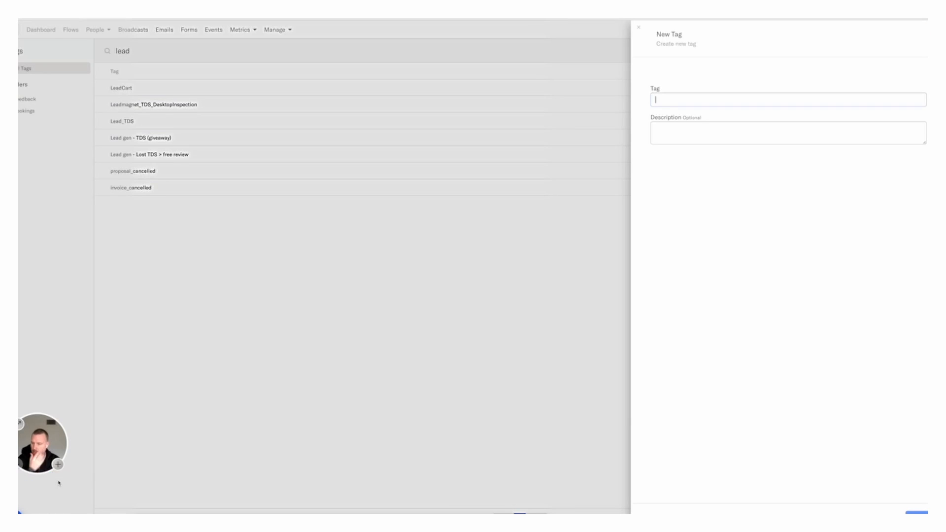
{"action": "type", "text": "Lead"}
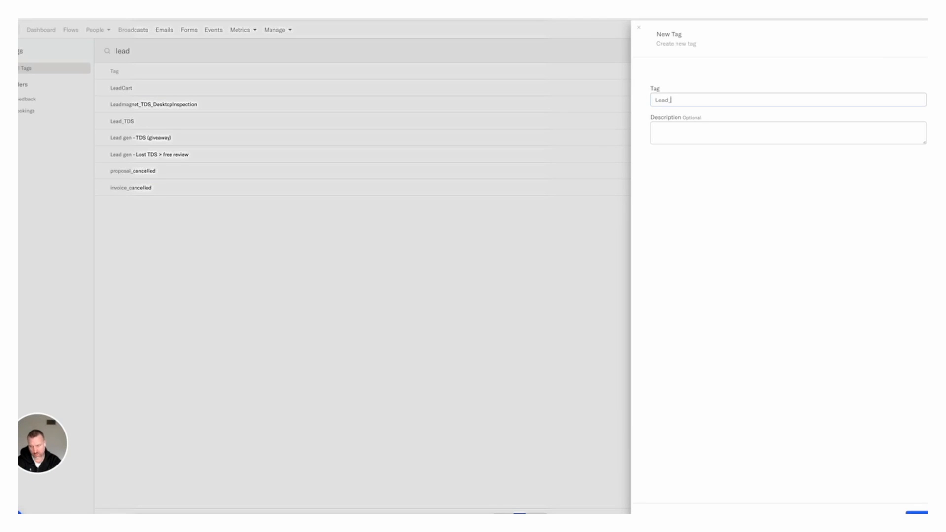
{"action": "type", "text": "_TDS_samplereport"}
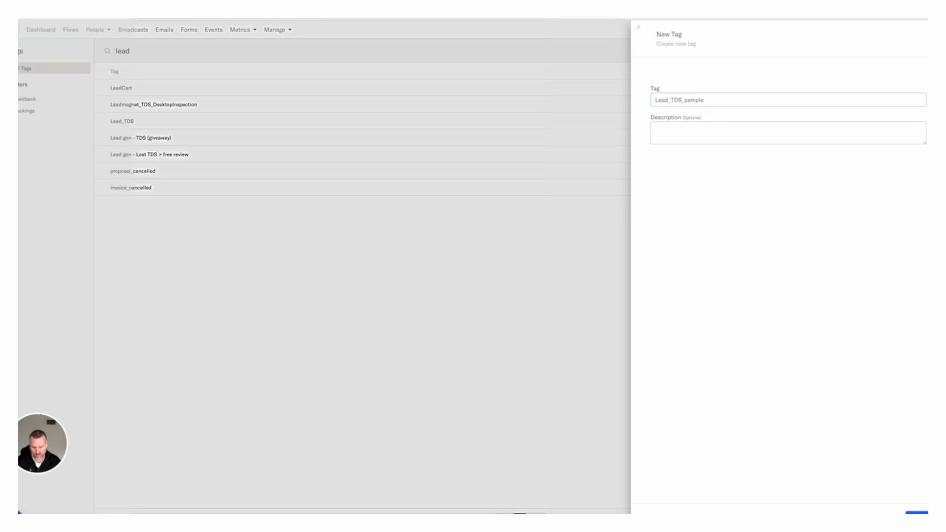
{"action": "left_click", "coordinate": [682, 127]}
{"action": "type", "text": "Lead generation, re"}
{"action": "type", "text": "questing "}
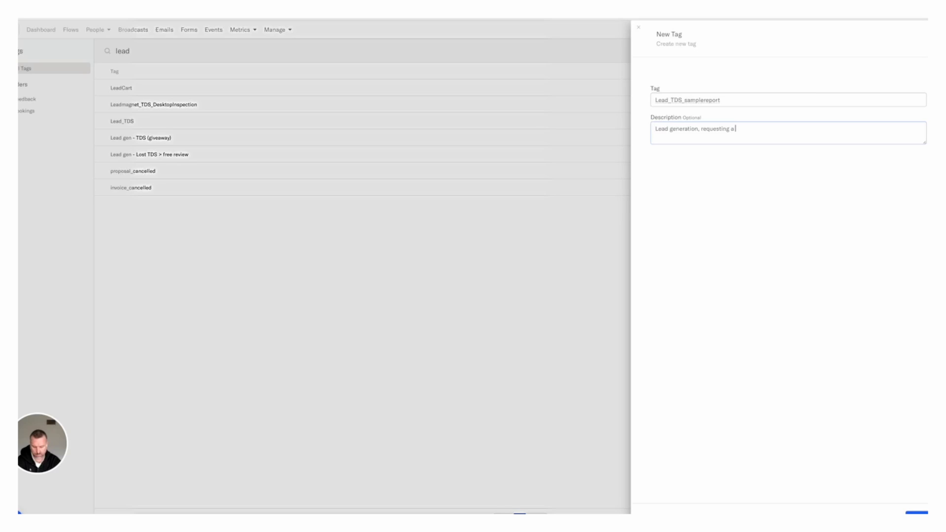
{"action": "type", "text": "a TDS sample report"}
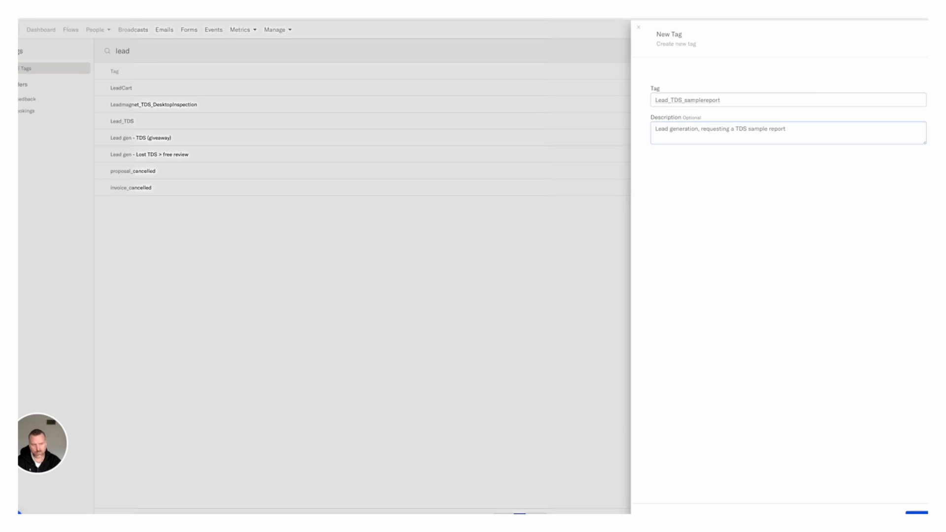
{"action": "left_click", "coordinate": [917, 513]}
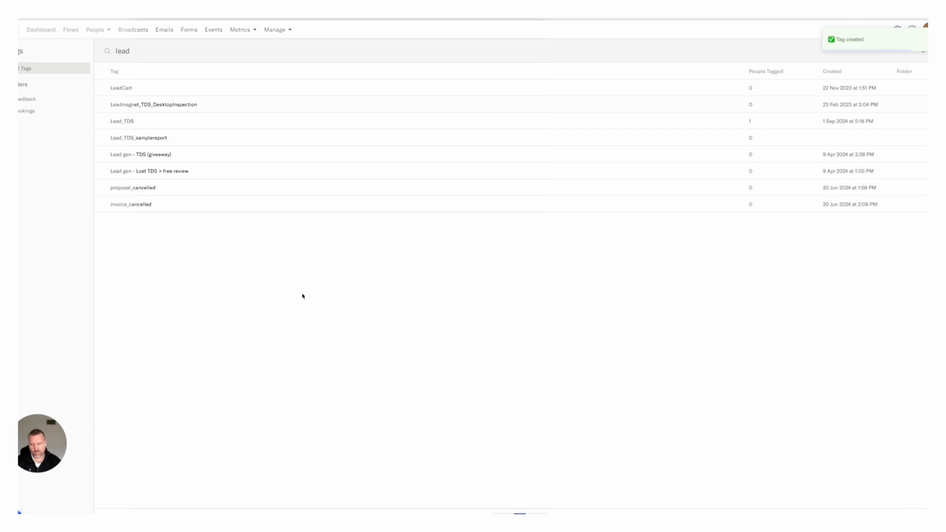
Search the flows for "#7" and open "[Fluent Forms #7] Sample Reports".
{"action": "left_click", "coordinate": [71, 30]}
{"action": "type", "text": "#7"}
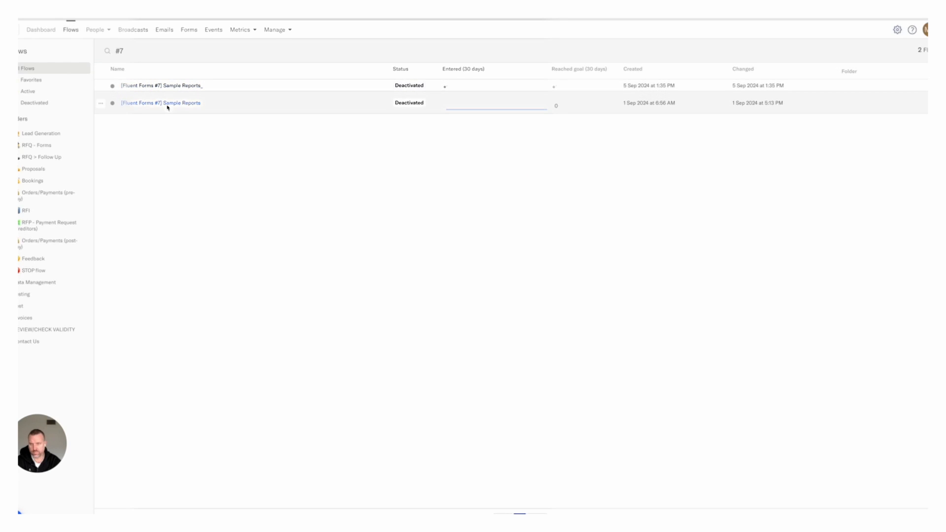
{"action": "left_click", "coordinate": [168, 103]}
Add an Add Tag step below the Tax Depreciation Schedules condition and connect the condition to it on Yes.
{"action": "left_click_drag", "start_coordinate": [201, 246], "coordinate": [255, 101]}
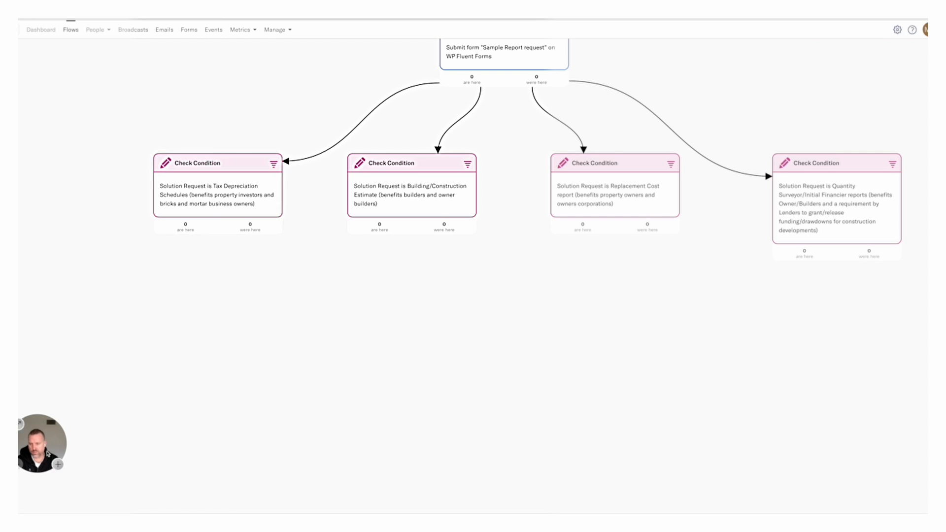
{"action": "left_click", "coordinate": [20, 54]}
{"action": "scroll", "coordinate": [79, 288], "scroll_direction": "down", "scroll_amount": 15}
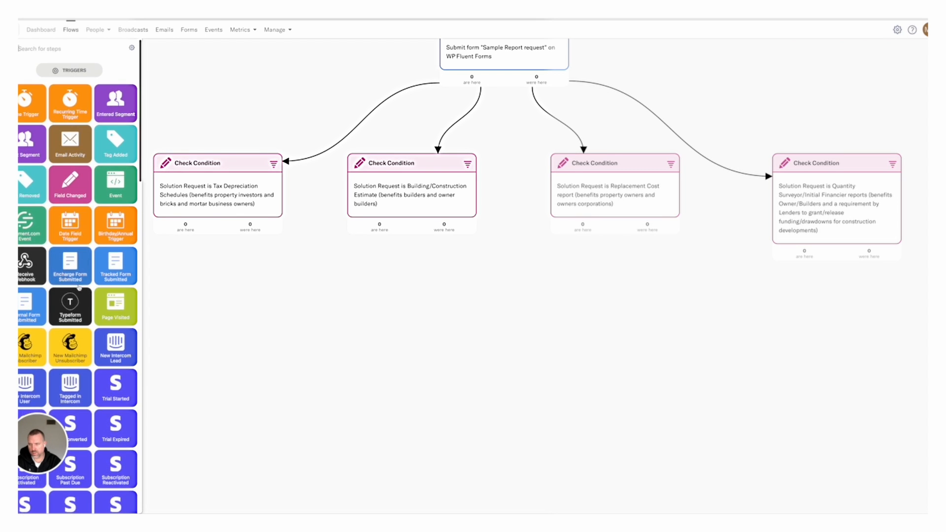
{"action": "scroll", "coordinate": [79, 290], "scroll_direction": "up", "scroll_amount": 5}
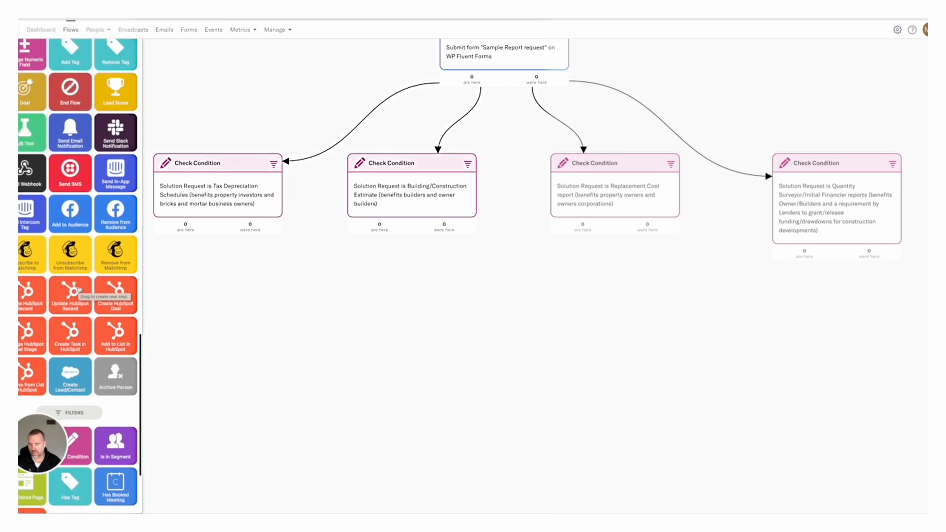
{"action": "left_click_drag", "start_coordinate": [70, 166], "coordinate": [221, 289]}
{"action": "left_click_drag", "start_coordinate": [217, 236], "coordinate": [217, 303]}
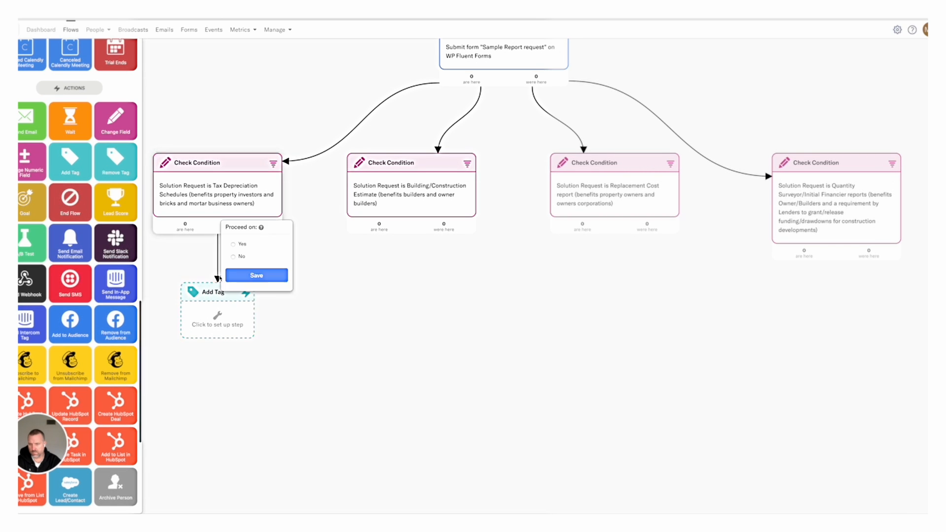
{"action": "left_click", "coordinate": [234, 245]}
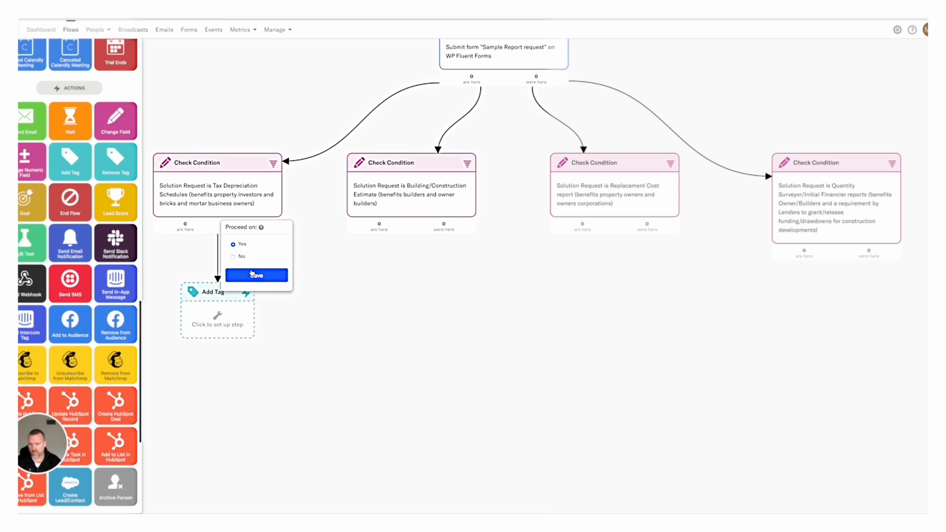
{"action": "left_click", "coordinate": [256, 276]}
Set the Add Tag step to apply the tag "Lead_TDS_samplereport" and save it.
{"action": "left_click", "coordinate": [217, 318]}
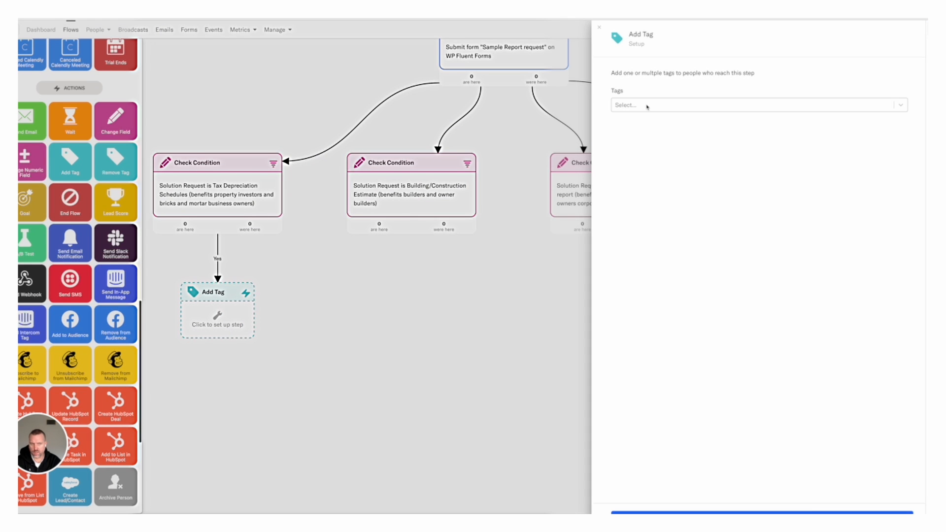
{"action": "left_click", "coordinate": [641, 104]}
{"action": "type", "text": "lead"}
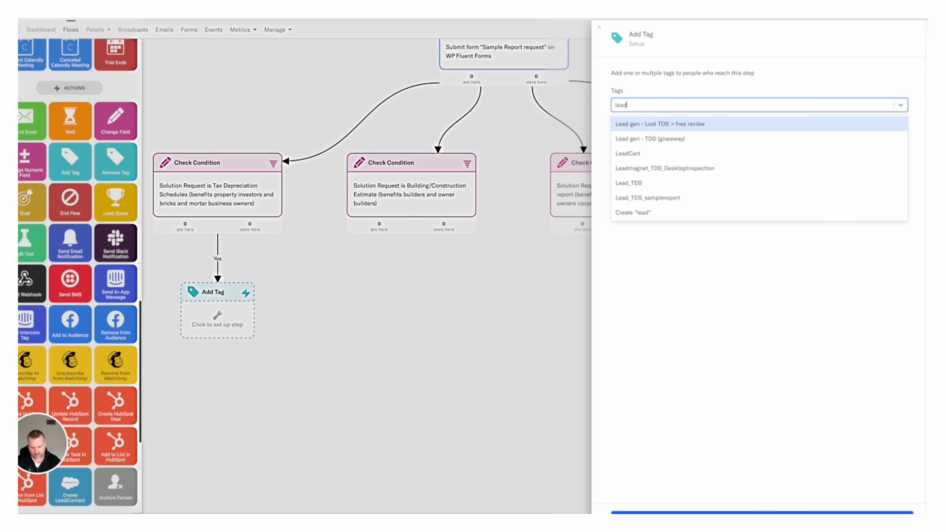
{"action": "type", "text": "_"}
{"action": "left_click", "coordinate": [656, 140]}
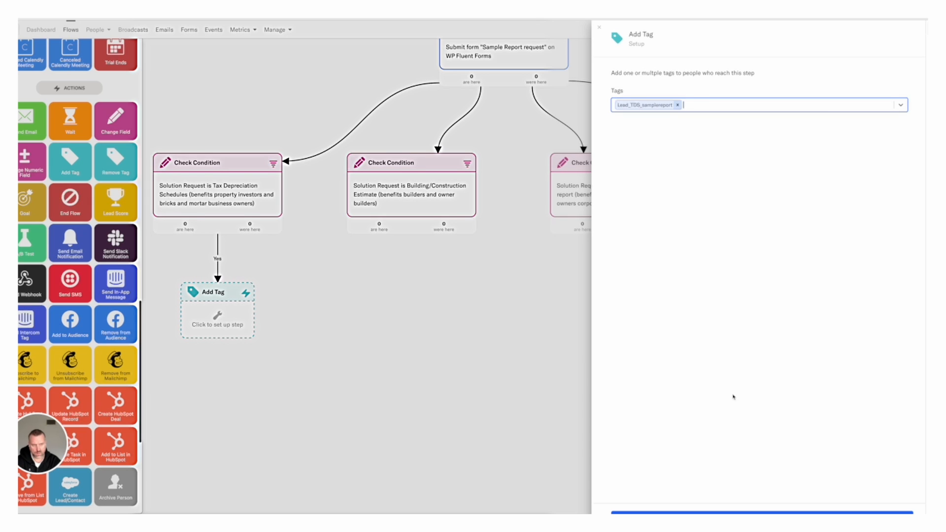
{"action": "left_click", "coordinate": [750, 513]}
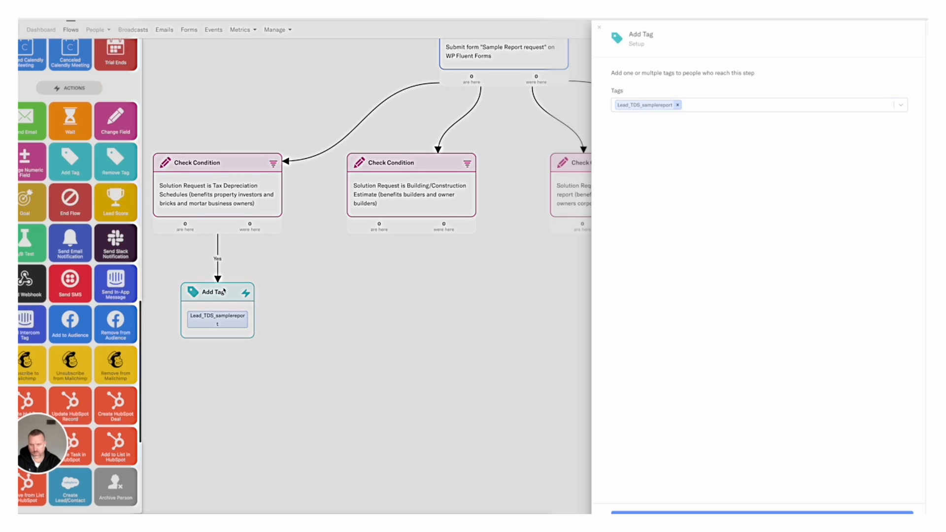
{"action": "left_click", "coordinate": [223, 292]}
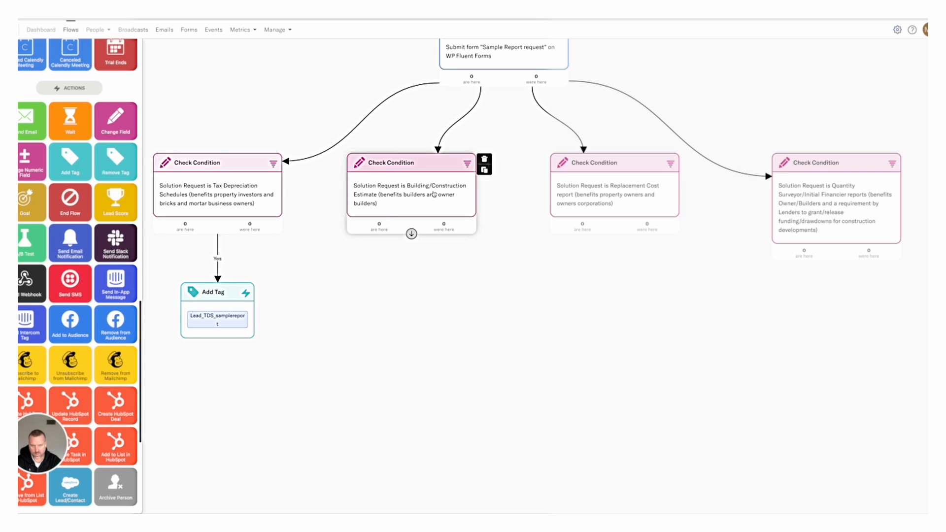
Search the tags for "lead" and copy the name of the tag "Lead_TDS_samplereport" without changing it.
{"action": "scroll", "coordinate": [432, 194], "scroll_direction": "up", "scroll_amount": 3}
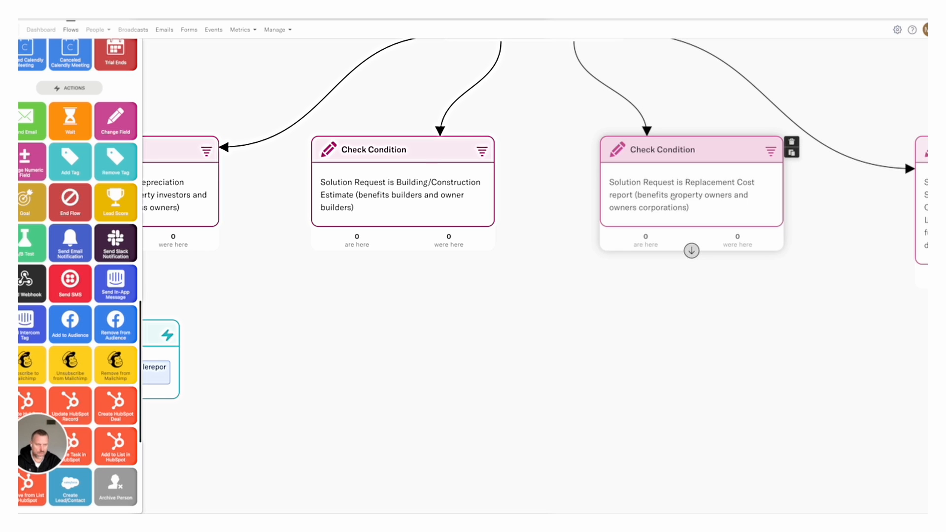
{"action": "scroll", "coordinate": [746, 258], "scroll_direction": "down", "scroll_amount": 5}
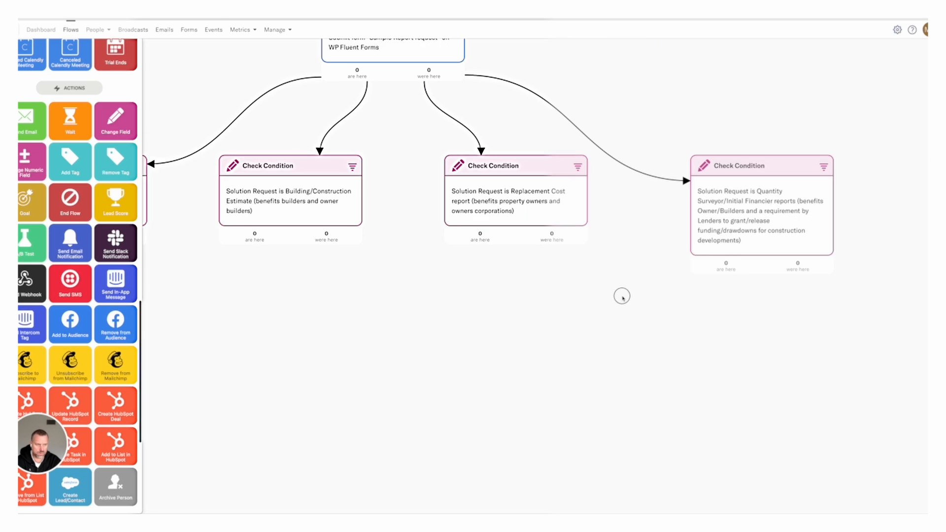
{"action": "scroll", "coordinate": [706, 222], "scroll_direction": "right", "scroll_amount": 3}
{"action": "scroll", "coordinate": [705, 223], "scroll_direction": "up", "scroll_amount": 2}
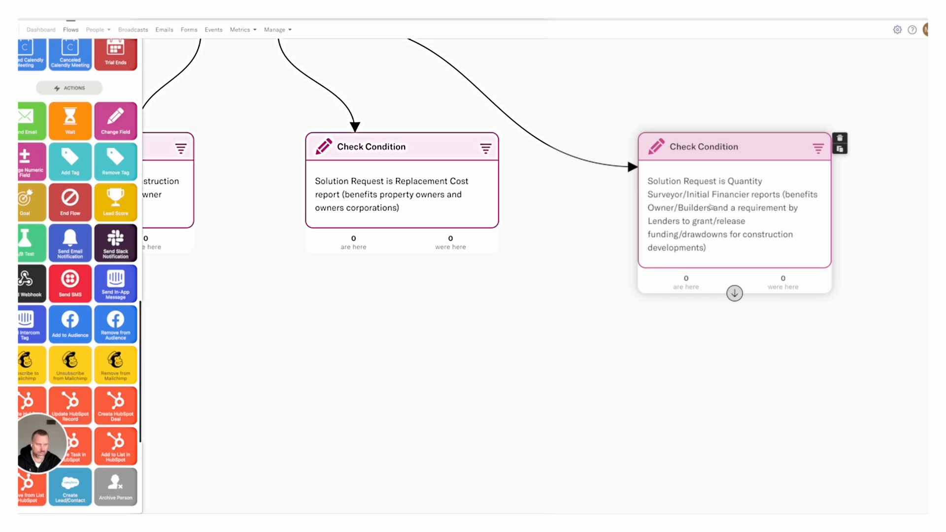
{"action": "scroll", "coordinate": [711, 207], "scroll_direction": "down", "scroll_amount": 5}
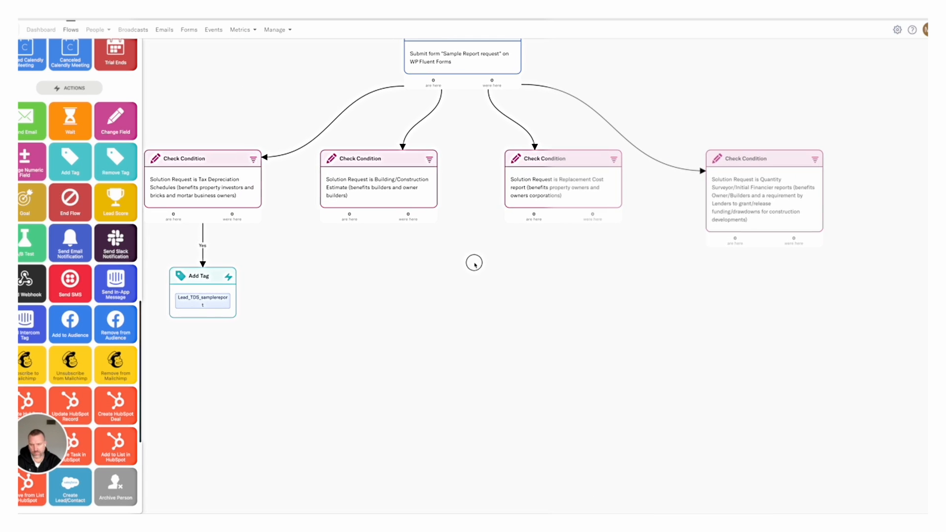
{"action": "left_click", "coordinate": [284, 30]}
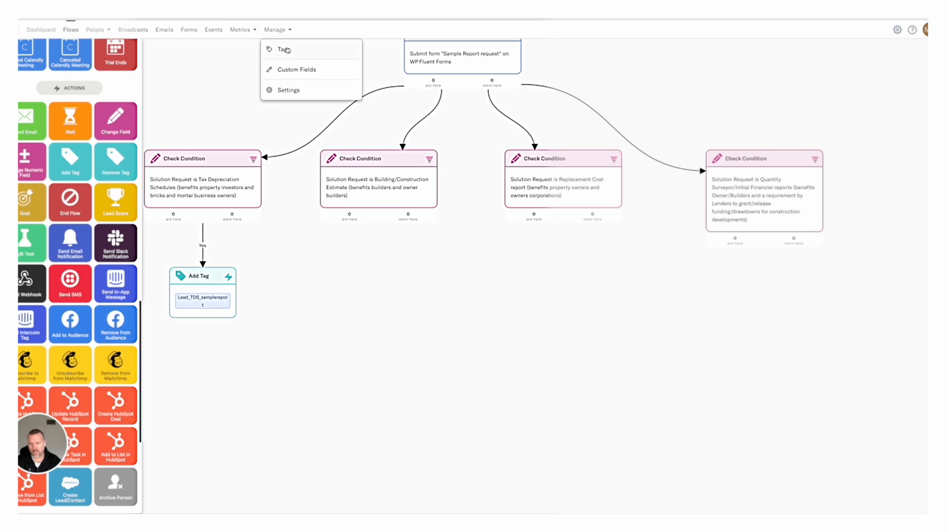
{"action": "left_click", "coordinate": [287, 50]}
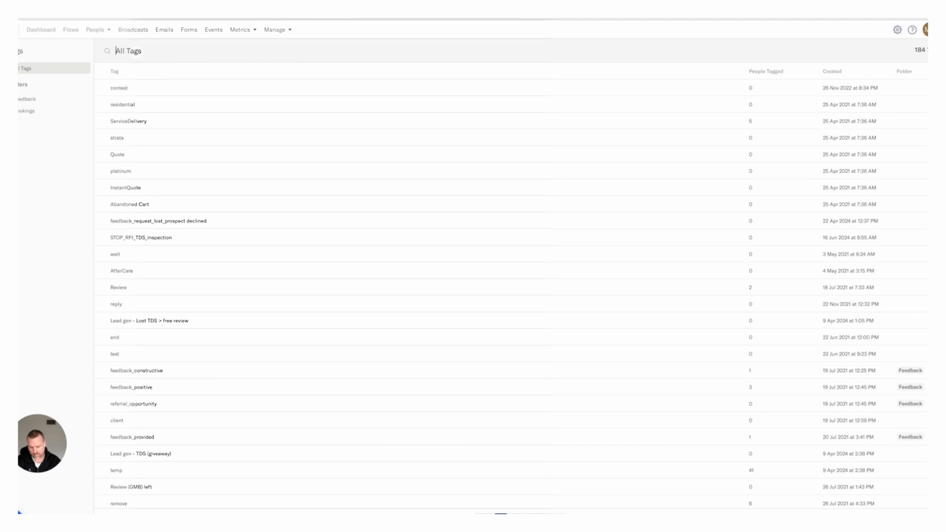
{"action": "type", "text": "lead"}
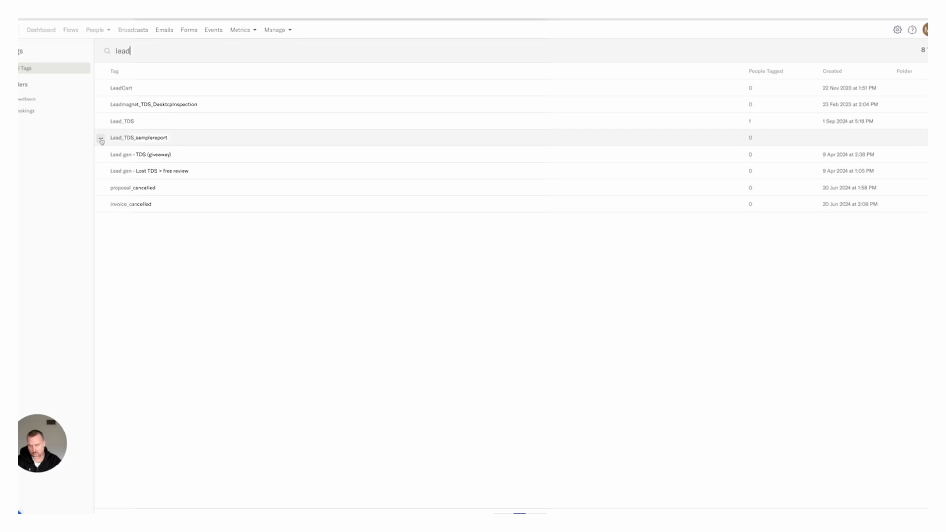
{"action": "left_click", "coordinate": [101, 140]}
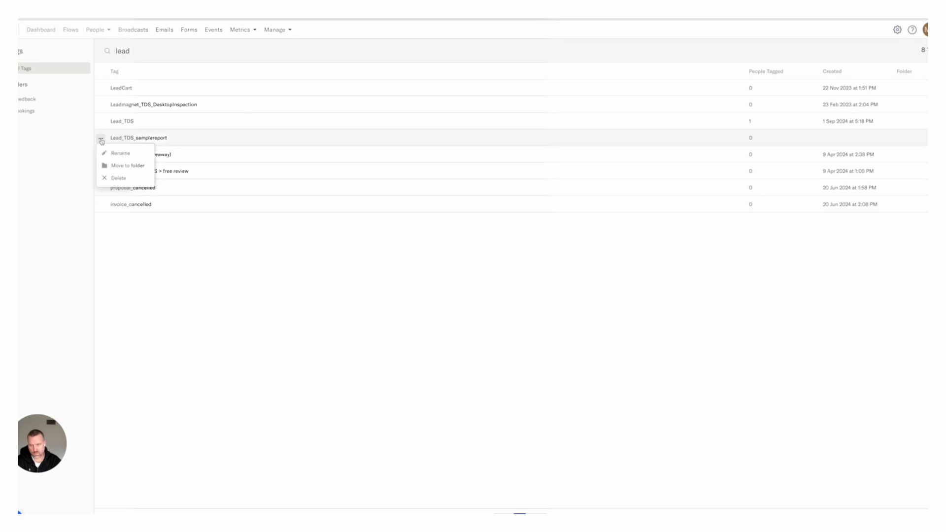
{"action": "left_click", "coordinate": [123, 154]}
{"action": "key", "text": "ctrl+a"}
{"action": "key", "text": "ctrl+c"}
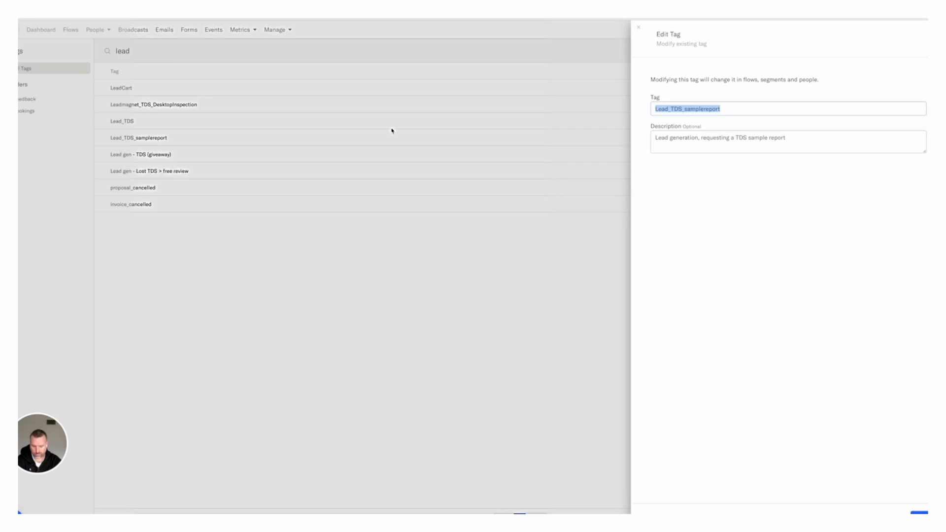
{"action": "left_click", "coordinate": [282, 312]}
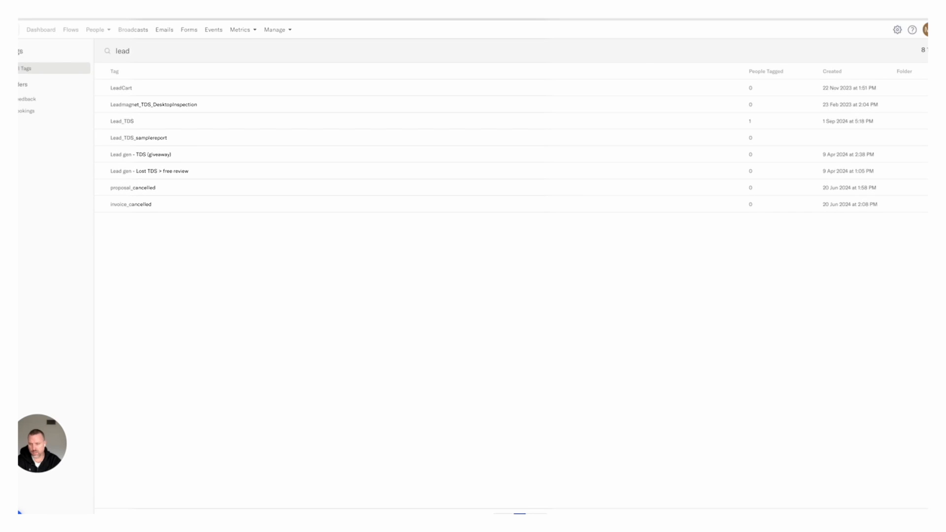
Create the tag "Lead_RCR_samplereport" from the copied tag name, leaving the description empty.
{"action": "left_click", "coordinate": [19, 513]}
{"action": "left_click", "coordinate": [82, 476]}
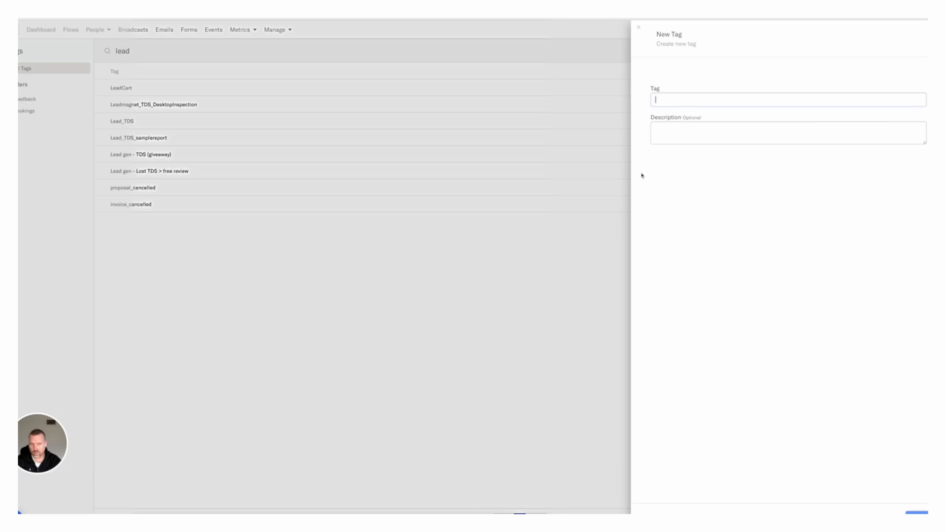
{"action": "key", "text": "ctrl+v"}
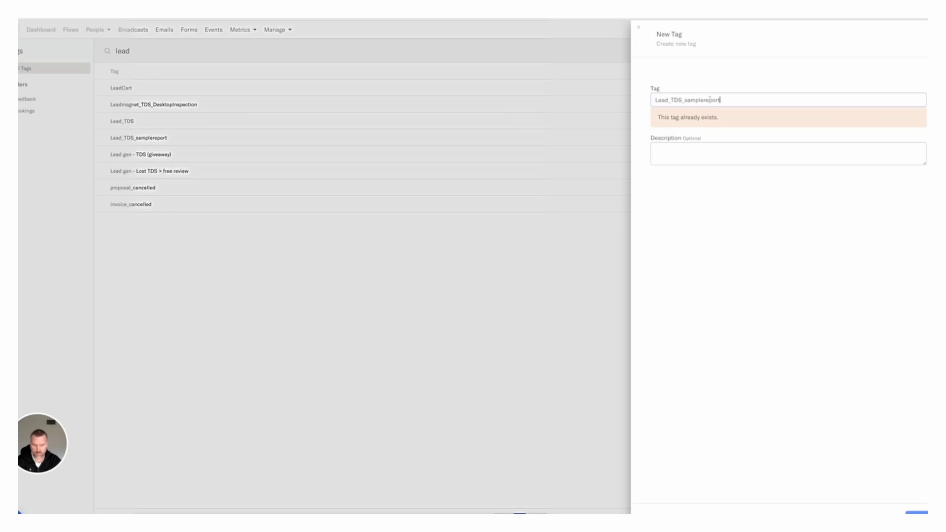
{"action": "left_click", "coordinate": [682, 102]}
{"action": "key", "text": "BackSpace"}
{"action": "key", "text": "BackSpace"}
{"action": "key", "text": "BackSpace"}
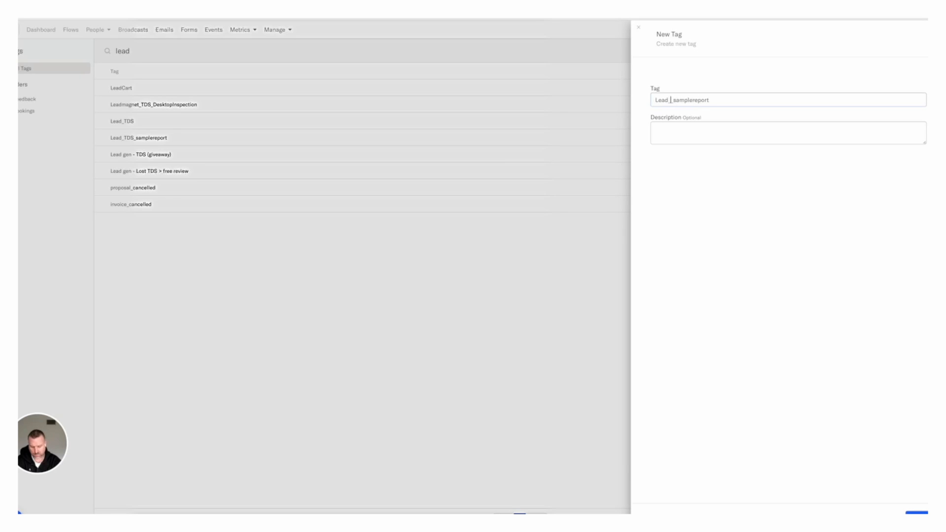
{"action": "type", "text": "RCR"}
{"action": "left_click", "coordinate": [692, 131]}
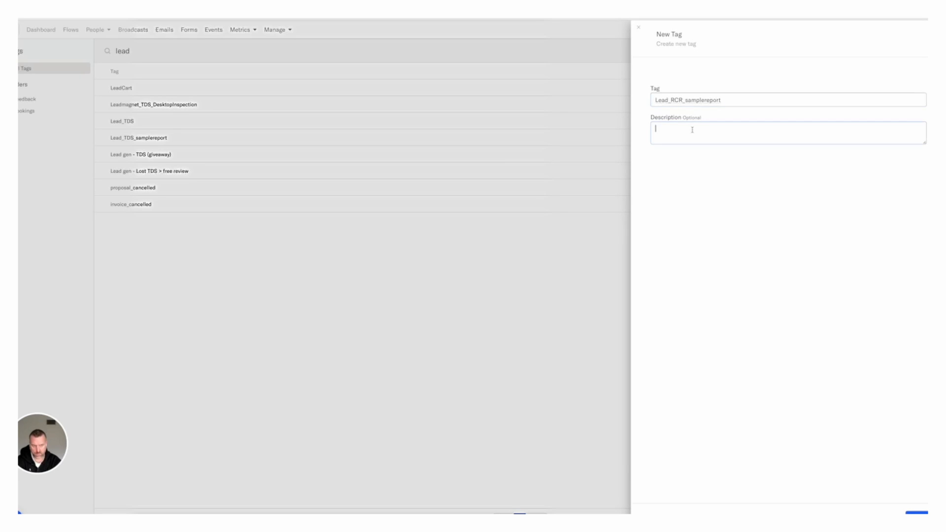
{"action": "left_click", "coordinate": [916, 512]}
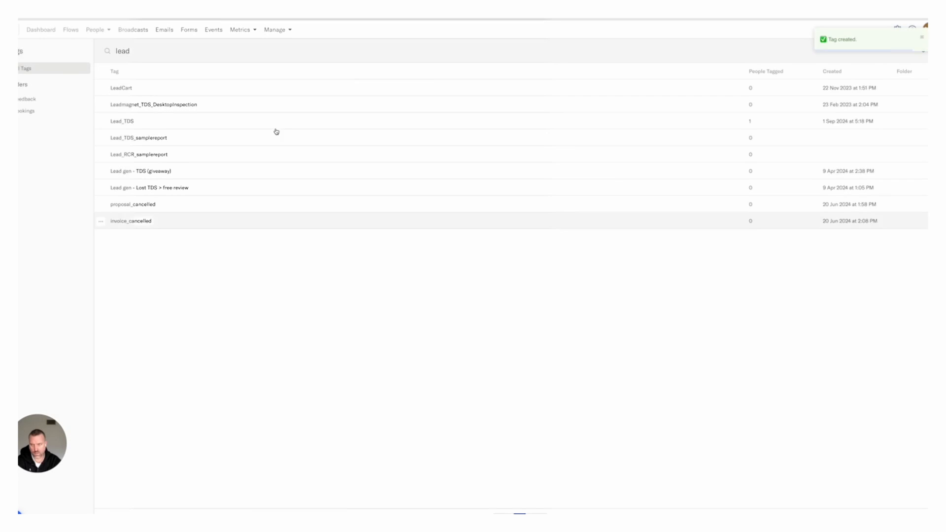
Create the tag "Lead_IFR_samplereport" from the copied tag name, without a description.
{"action": "left_click", "coordinate": [20, 511]}
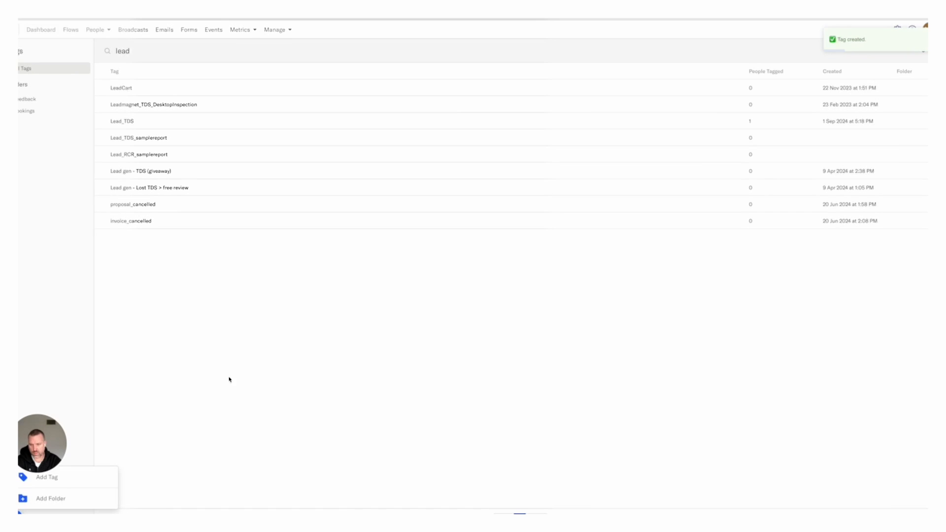
{"action": "left_click", "coordinate": [80, 477]}
{"action": "type", "text": "Lead_TDS_samplereport"}
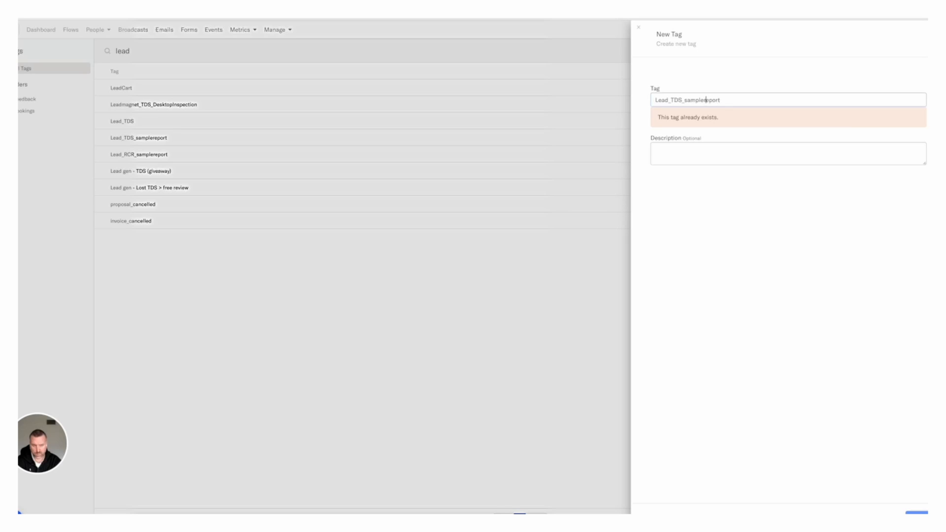
{"action": "key", "text": "BackSpace"}
{"action": "key", "text": "BackSpace"}
{"action": "key", "text": "BackSpace"}
{"action": "key", "text": "BackSpace"}
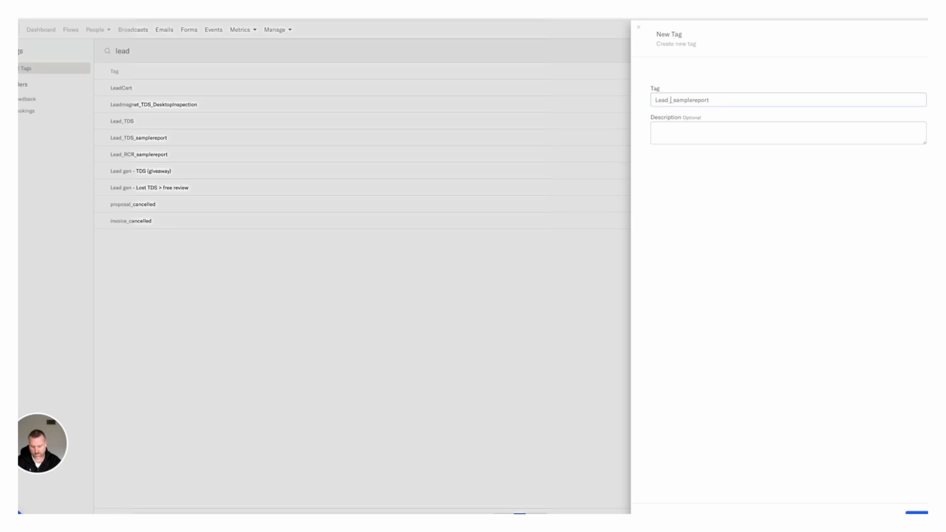
{"action": "type", "text": "IFR"}
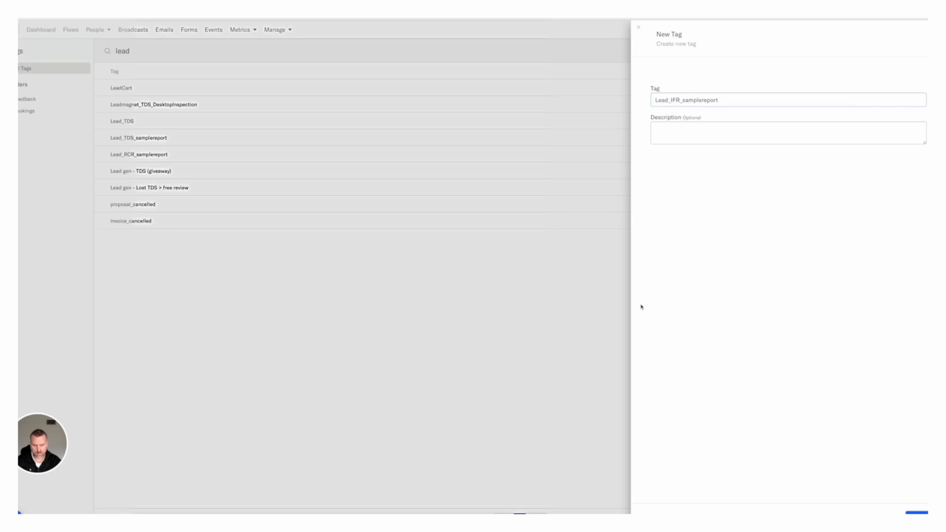
{"action": "key", "text": "Return"}
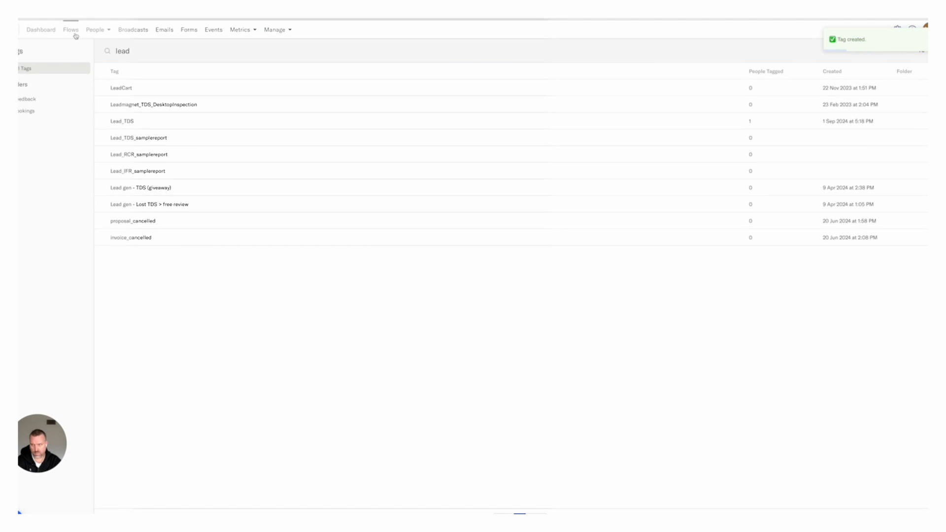
Create the tag "Lead_Est_samplereport" from the copied tag name, without a description.
{"action": "left_click", "coordinate": [19, 513]}
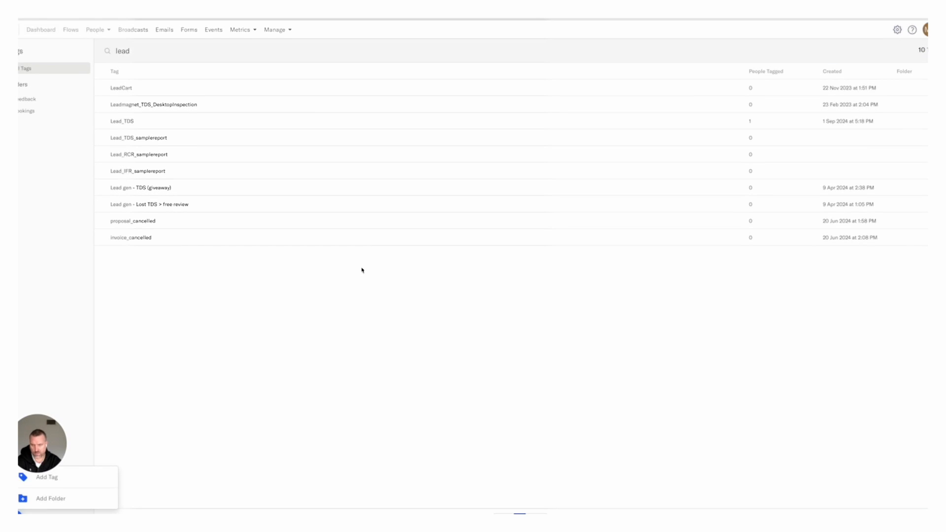
{"action": "left_click", "coordinate": [81, 479]}
{"action": "type", "text": "Lead_TDS_samplereport"}
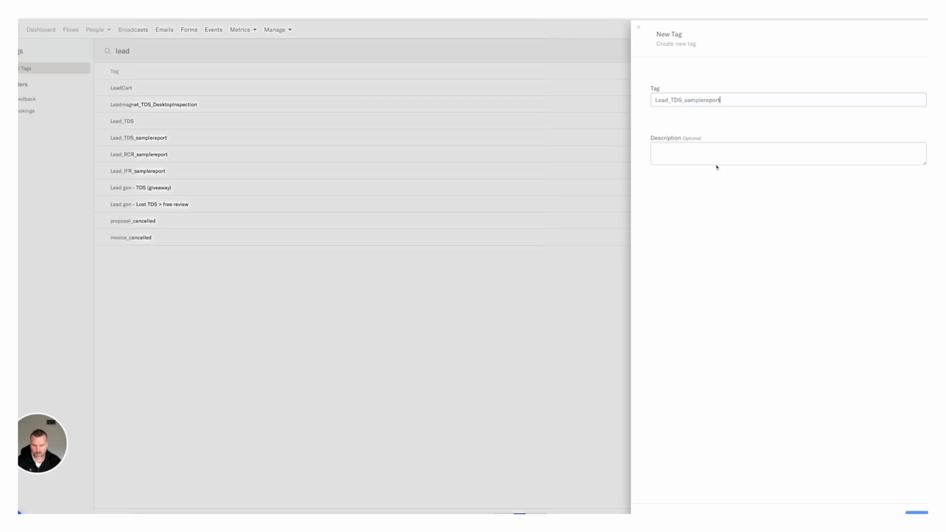
{"action": "left_click", "coordinate": [682, 100]}
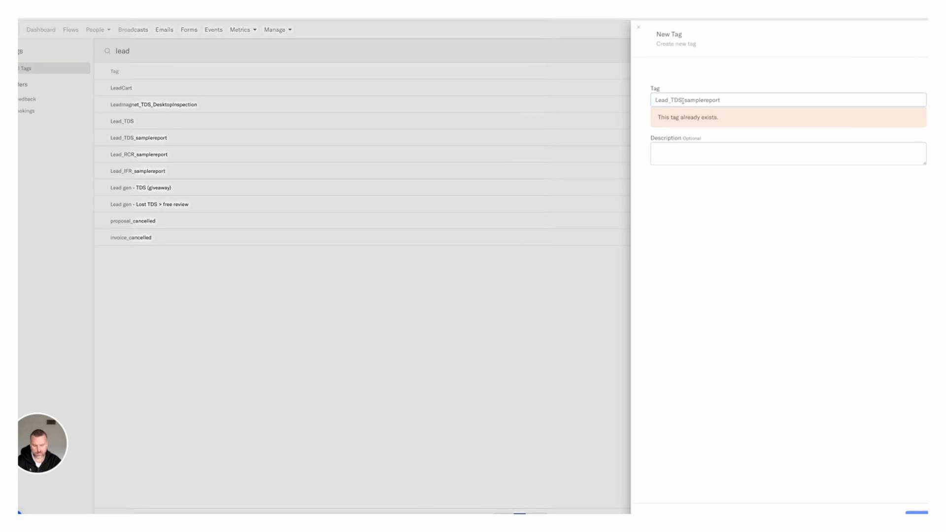
{"action": "key", "text": "BackSpace"}
{"action": "key", "text": "BackSpace"}
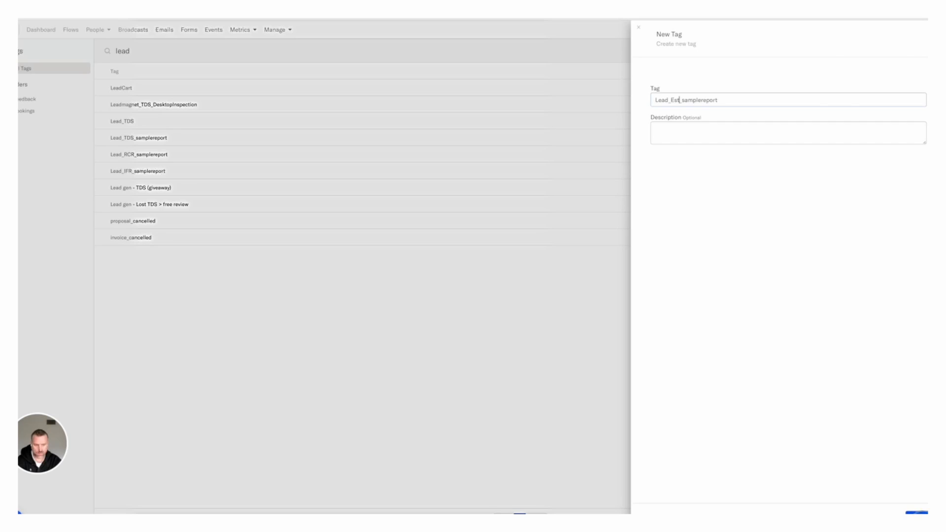
{"action": "type", "text": "Est"}
{"action": "key", "text": "Return"}
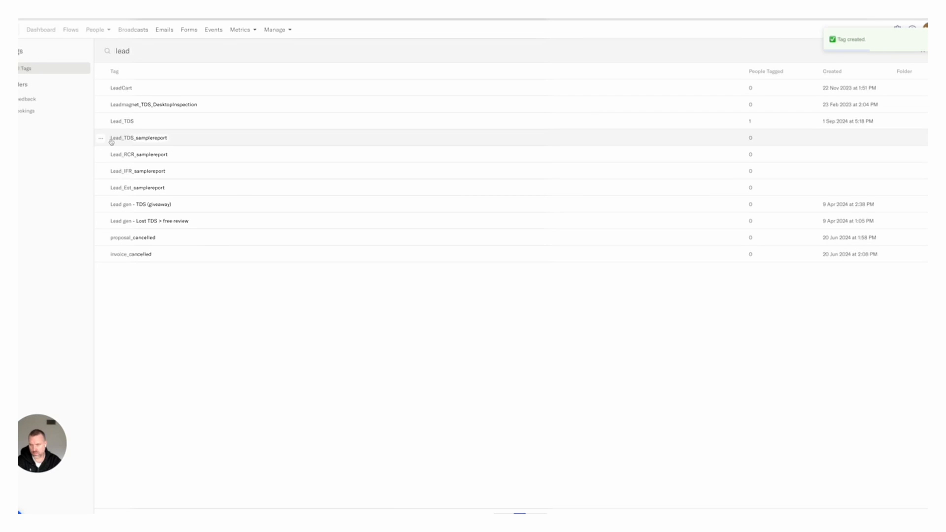
Copy the description of the tag Lead_TDS_samplereport without changing the tag.
{"action": "left_click", "coordinate": [121, 139]}
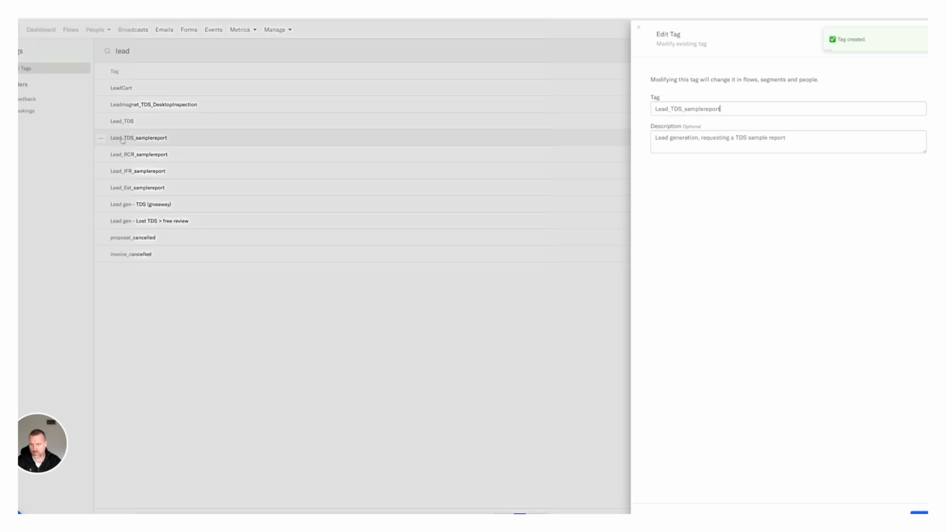
{"action": "triple_click", "coordinate": [747, 140]}
{"action": "key", "text": "ctrl+c"}
{"action": "left_click", "coordinate": [328, 373]}
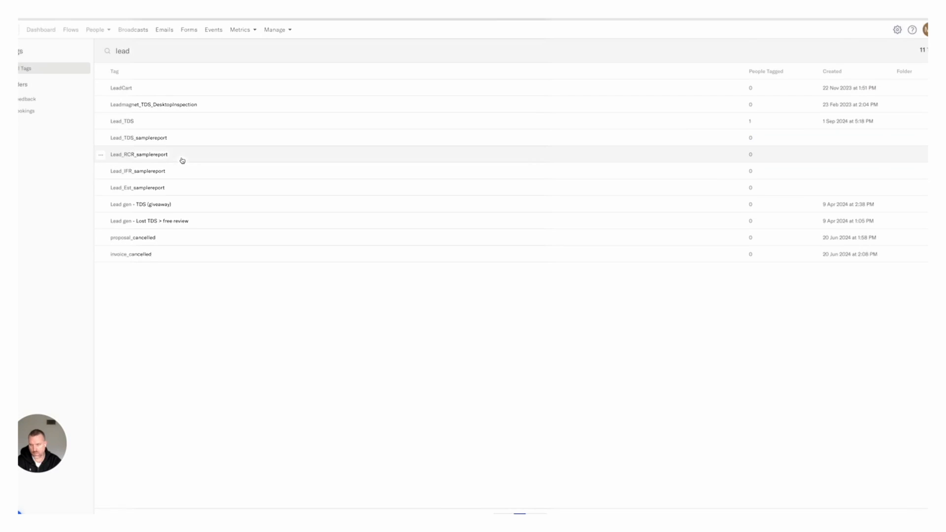
Give the tag Lead_RCR_samplereport the description "Lead generation, requesting a RCR sample report", adapted from the copied text.
{"action": "left_click", "coordinate": [153, 156]}
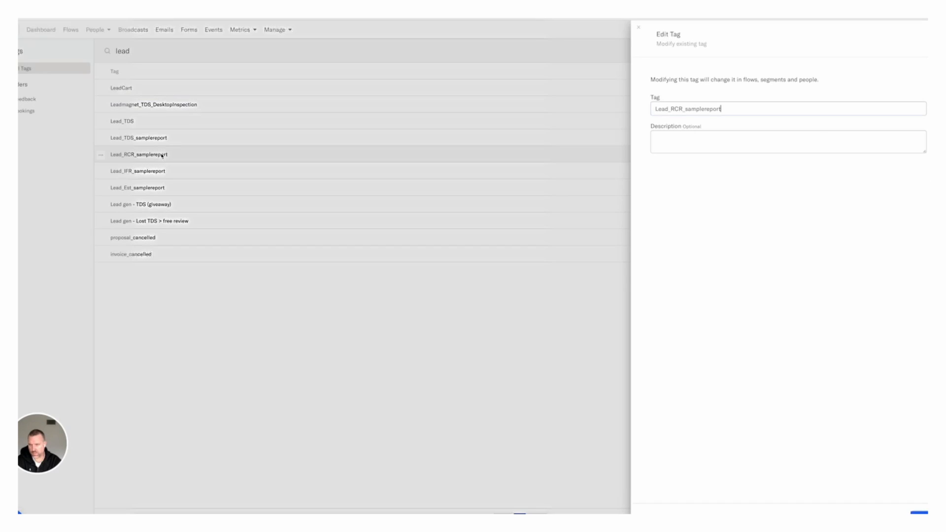
{"action": "key", "text": "ctrl+v"}
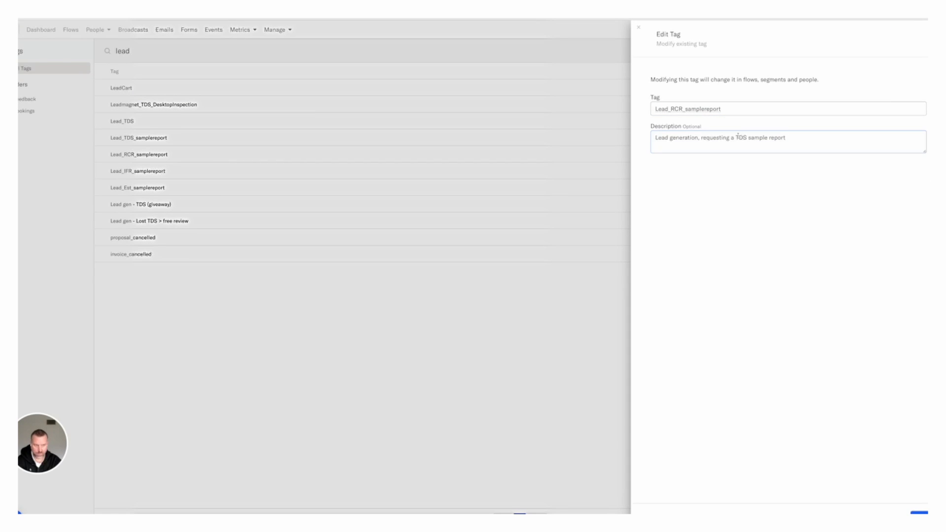
{"action": "double_click", "coordinate": [739, 138]}
{"action": "type", "text": "RCR"}
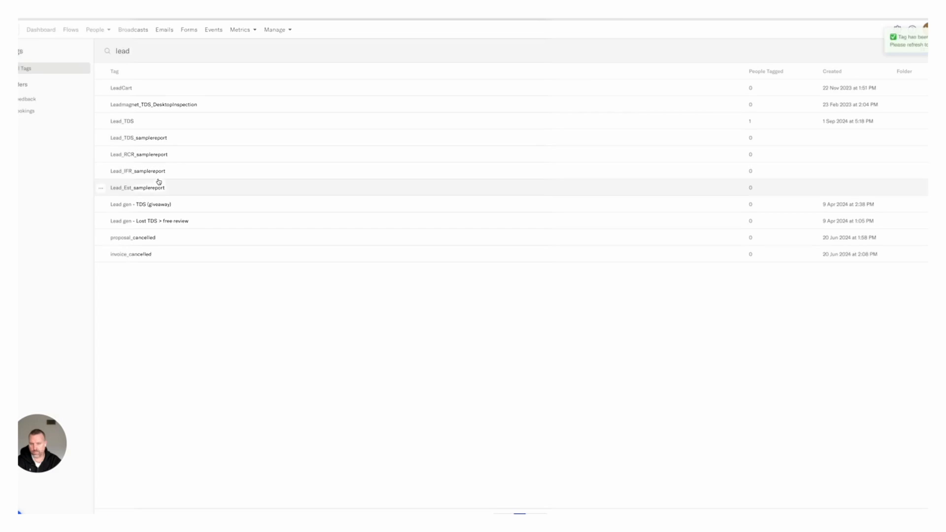
Set the description of the tag Lead_IFR_samplereport to "Lead generation, requesting a IFR sample report" and save it.
{"action": "left_click", "coordinate": [127, 172]}
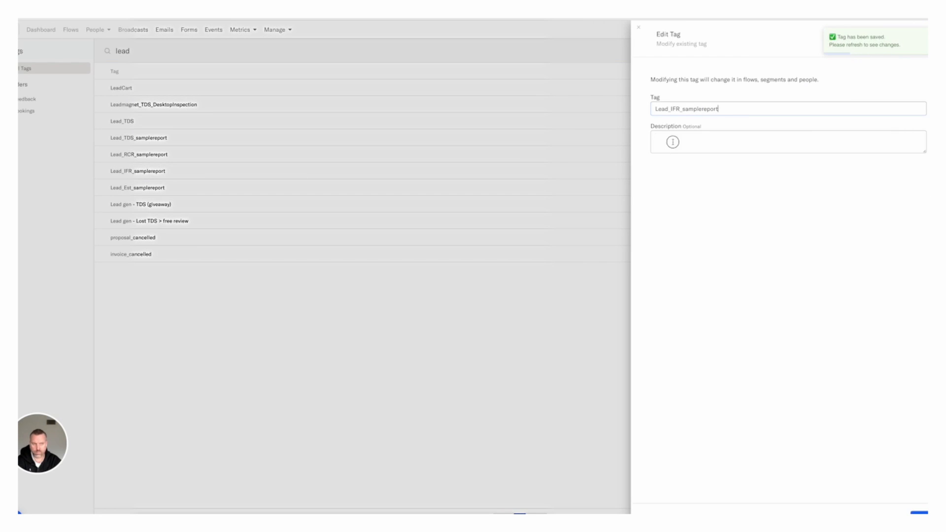
{"action": "left_click", "coordinate": [746, 137]}
{"action": "key", "text": "BackSpace"}
{"action": "key", "text": "BackSpace"}
{"action": "key", "text": "BackSpace"}
{"action": "type", "text": "IFR"}
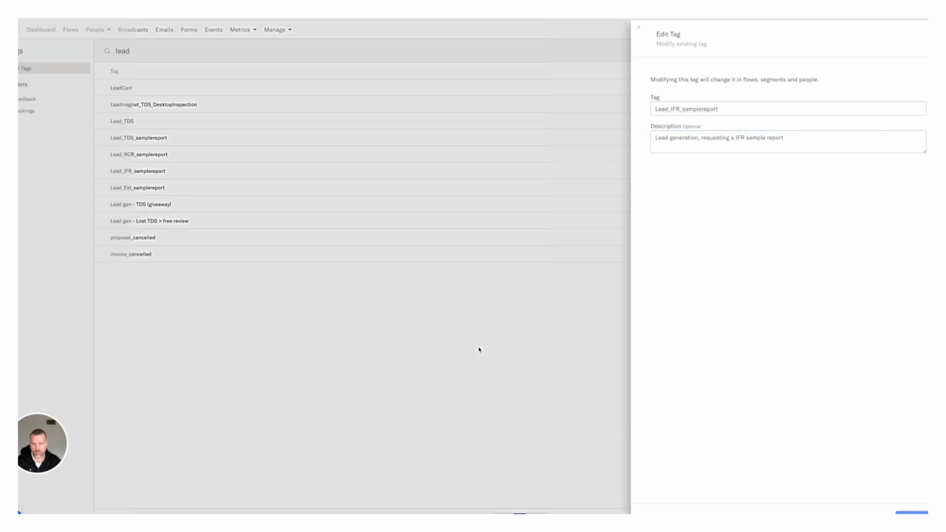
Add the copied description to the tag Lead_Est_samplereport, replace "TDS" with "Est" in it, and save the tag.
{"action": "left_click", "coordinate": [156, 189]}
{"action": "left_click", "coordinate": [156, 189]}
{"action": "left_click", "coordinate": [674, 139]}
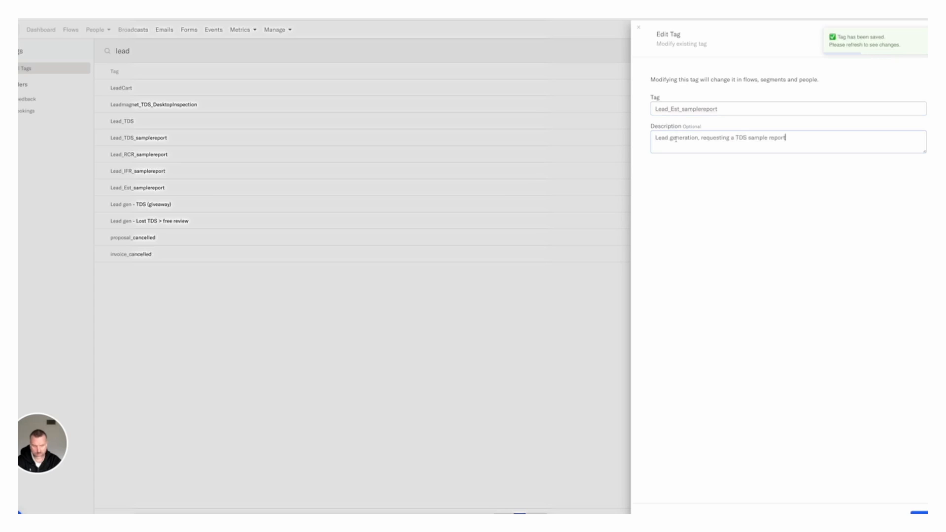
{"action": "left_click_drag", "start_coordinate": [746, 138], "coordinate": [736, 138]}
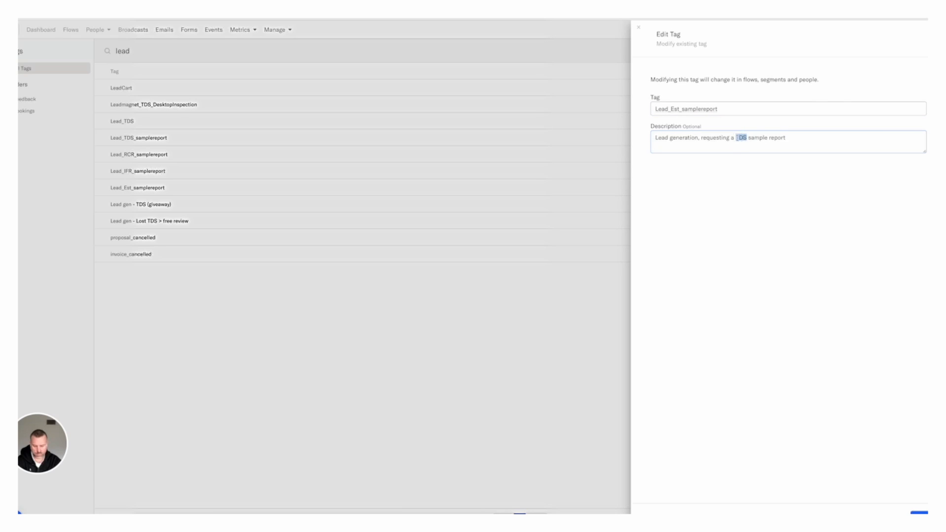
{"action": "type", "text": "Est"}
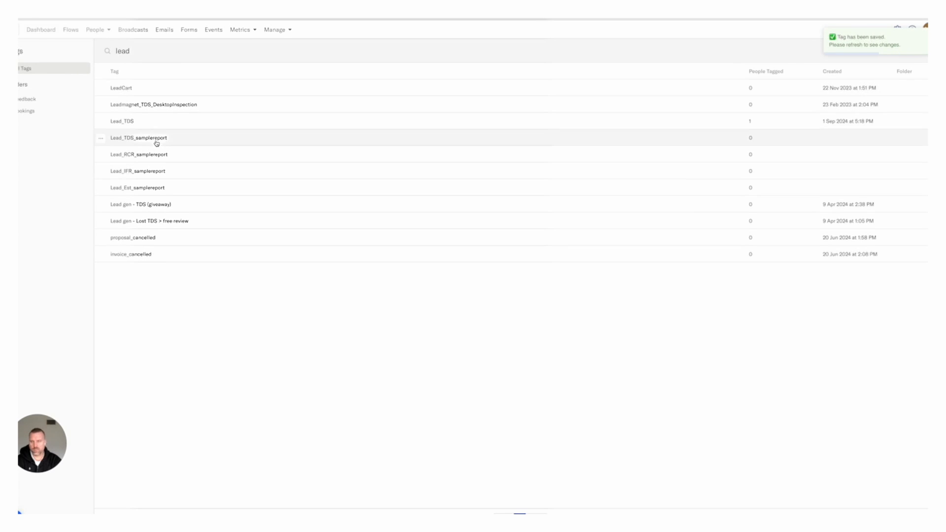
Search the flows for "#7" and archive the duplicate flow "[Fluent Forms #7] Sample Reports_".
{"action": "left_click", "coordinate": [71, 29]}
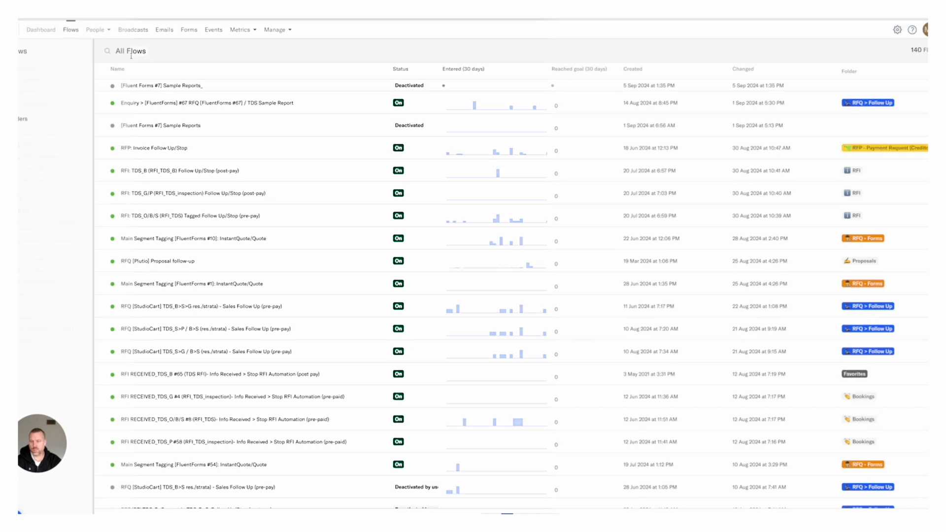
{"action": "left_click", "coordinate": [131, 54]}
{"action": "type", "text": "#"}
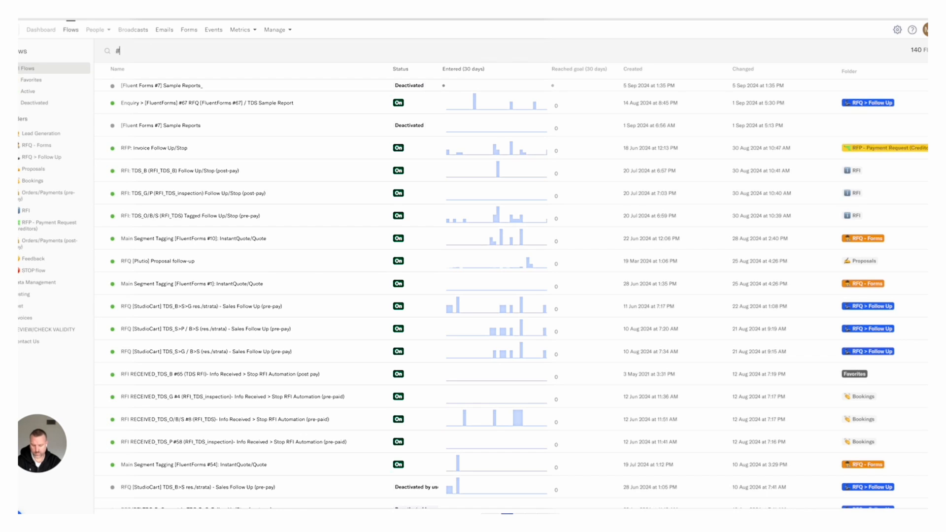
{"action": "type", "text": "7"}
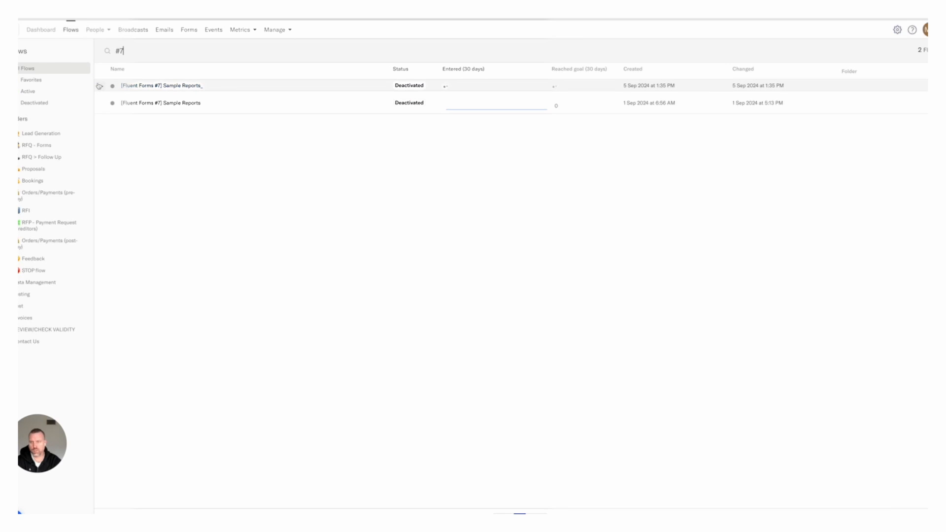
{"action": "left_click", "coordinate": [99, 85]}
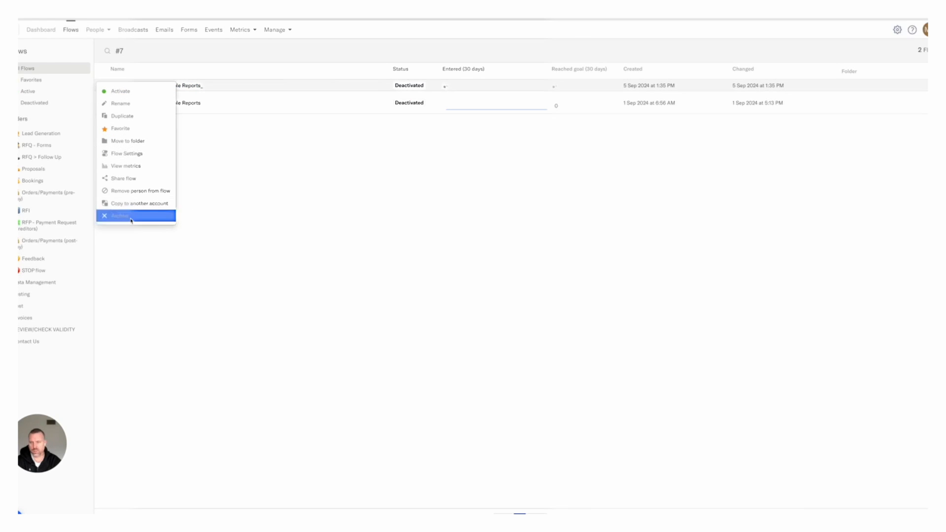
{"action": "left_click", "coordinate": [131, 219]}
{"action": "left_click", "coordinate": [540, 126]}
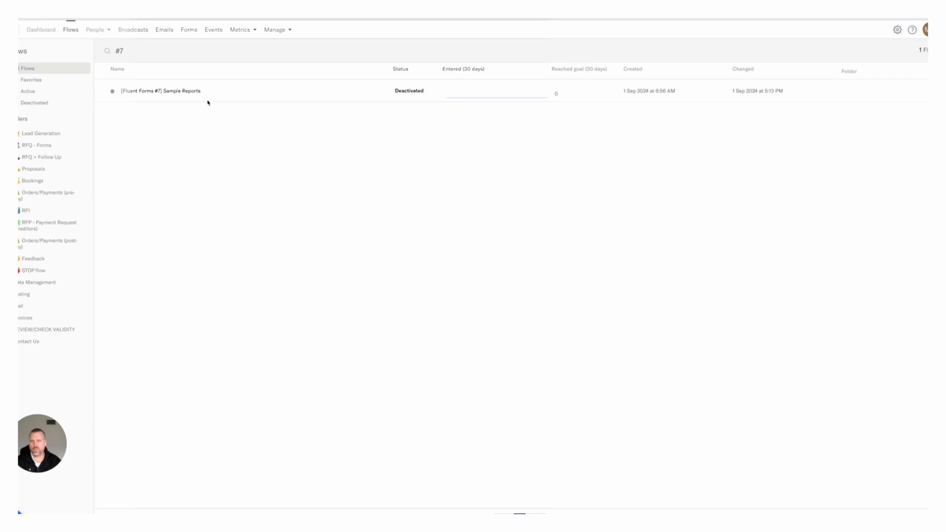
In the flow "[Fluent Forms #7] Sample Reports", duplicate the Add Tag step three times, placing one copy under each remaining Check Condition.
{"action": "left_click", "coordinate": [181, 92]}
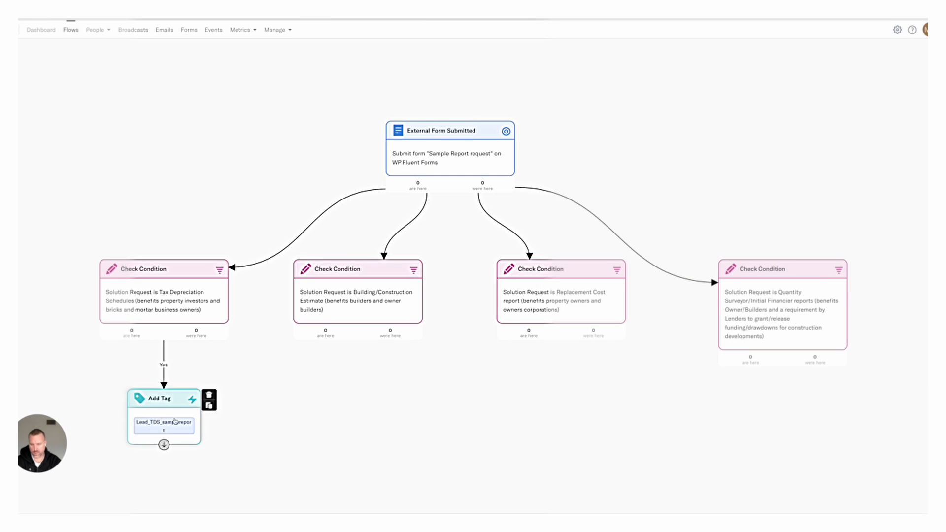
{"action": "left_click", "coordinate": [208, 409]}
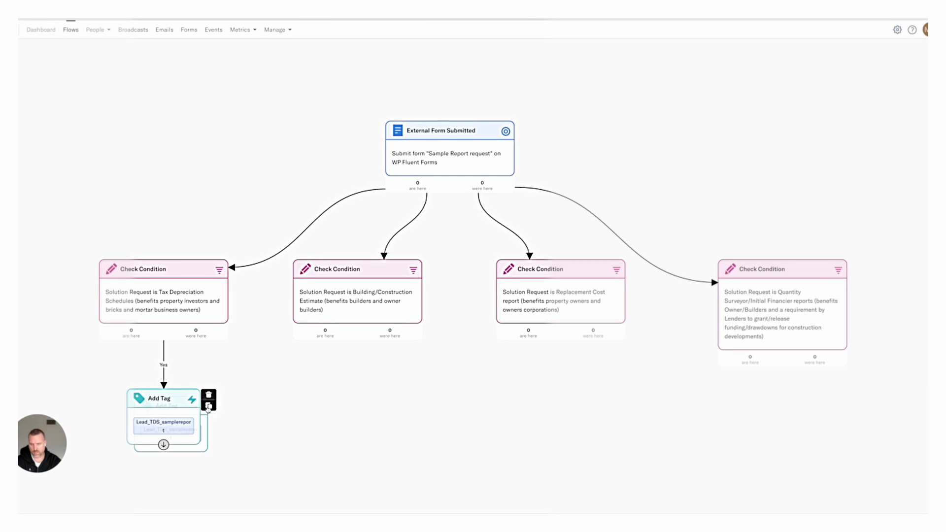
{"action": "left_click_drag", "start_coordinate": [180, 409], "coordinate": [359, 397]}
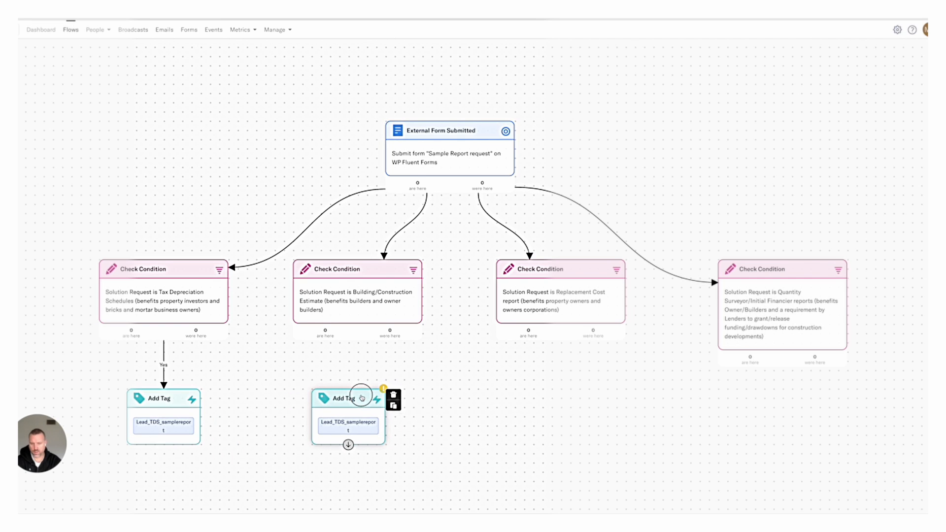
{"action": "left_click", "coordinate": [393, 408]}
{"action": "left_click_drag", "start_coordinate": [358, 410], "coordinate": [563, 403]}
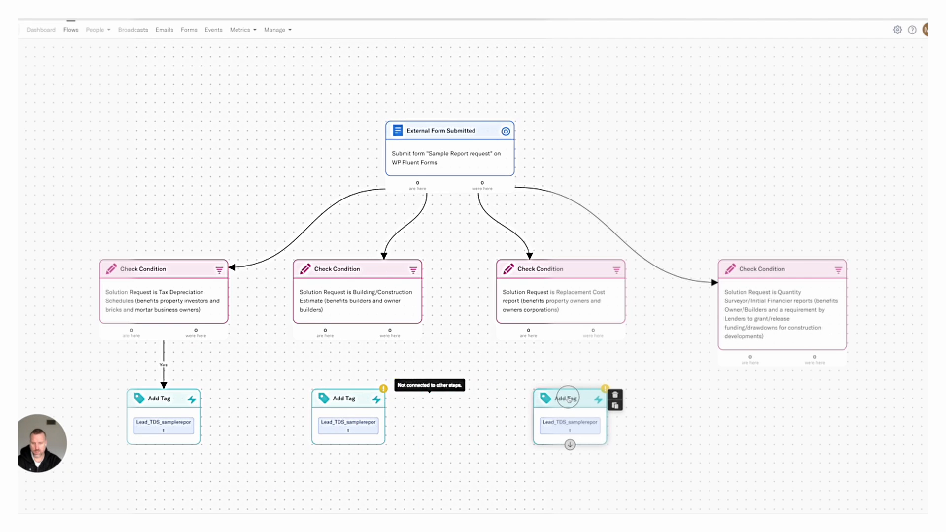
{"action": "left_click", "coordinate": [605, 409]}
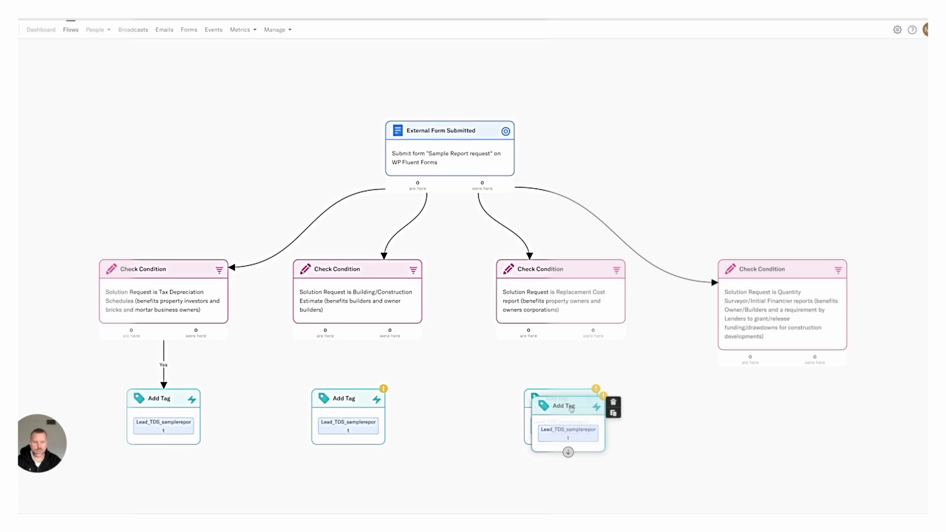
{"action": "left_click_drag", "start_coordinate": [571, 408], "coordinate": [794, 411]}
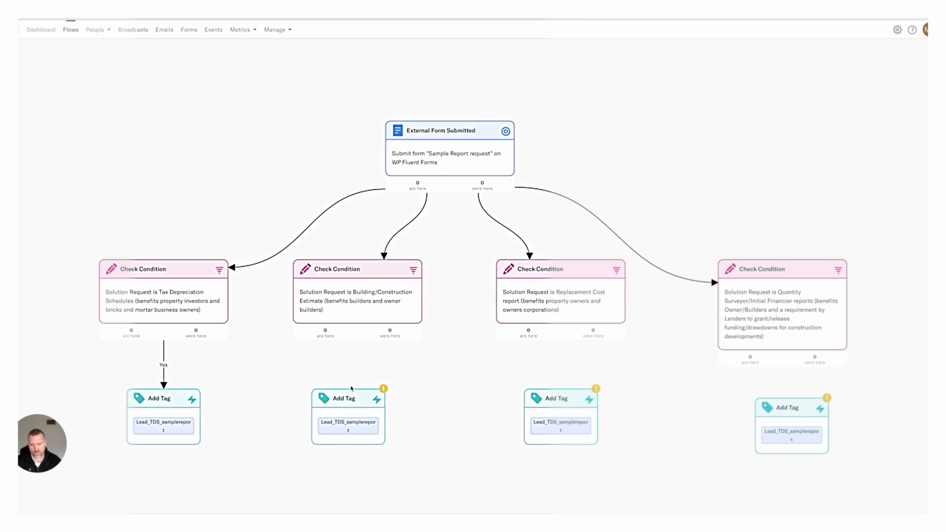
Connect the Building/Construction Estimate and Replacement Cost report conditions to the Add Tag steps below them, proceeding on Yes.
{"action": "left_click_drag", "start_coordinate": [351, 392], "coordinate": [360, 392]}
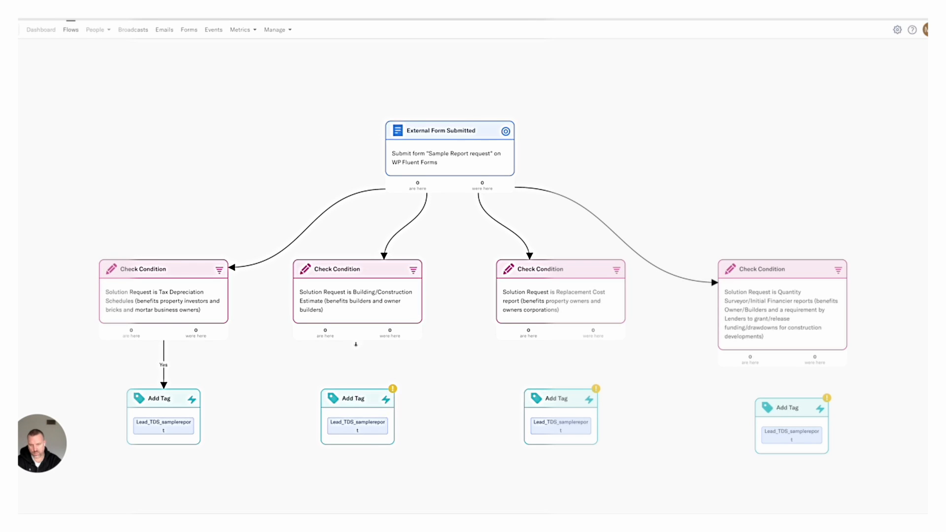
{"action": "left_click_drag", "start_coordinate": [356, 344], "coordinate": [357, 401]}
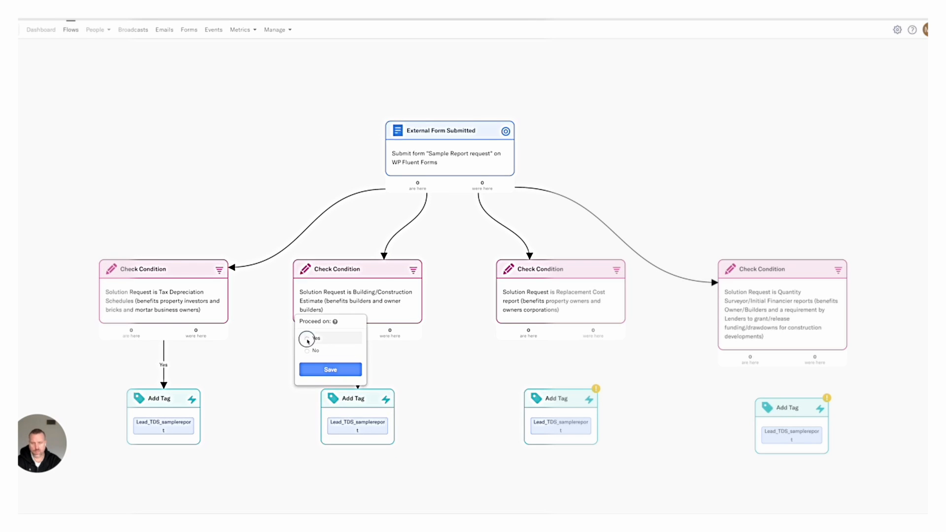
{"action": "left_click", "coordinate": [330, 369]}
{"action": "mouse_move", "coordinate": [561, 340]}
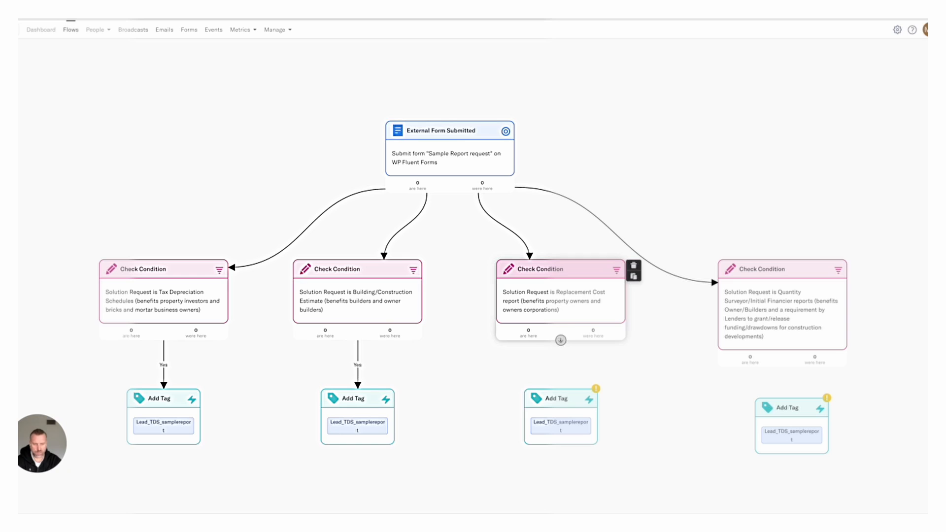
{"action": "left_click_drag", "start_coordinate": [560, 340], "coordinate": [560, 401]}
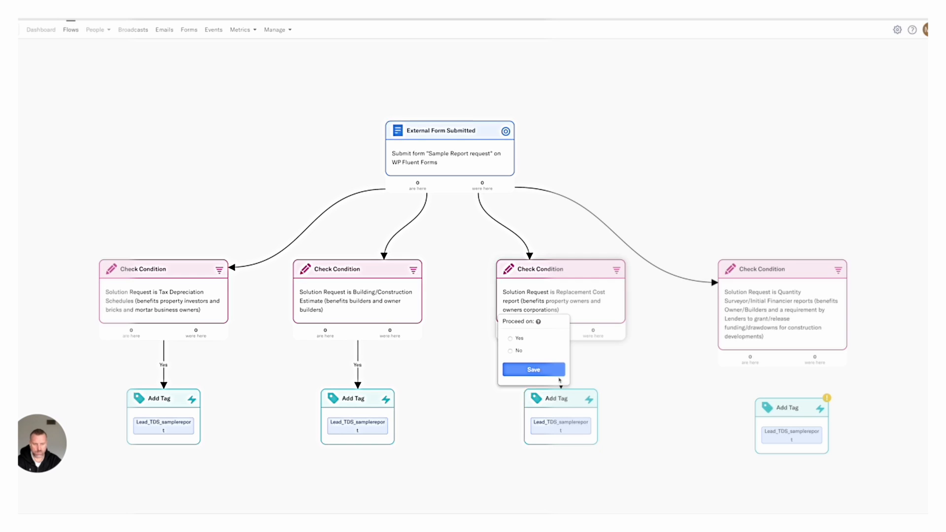
{"action": "left_click", "coordinate": [536, 370]}
Connect the Quantity Surveyor/Initial Financier reports condition to the Add Tag step below it, proceeding on Yes.
{"action": "mouse_move", "coordinate": [784, 367]}
{"action": "left_click_drag", "start_coordinate": [784, 366], "coordinate": [789, 401]}
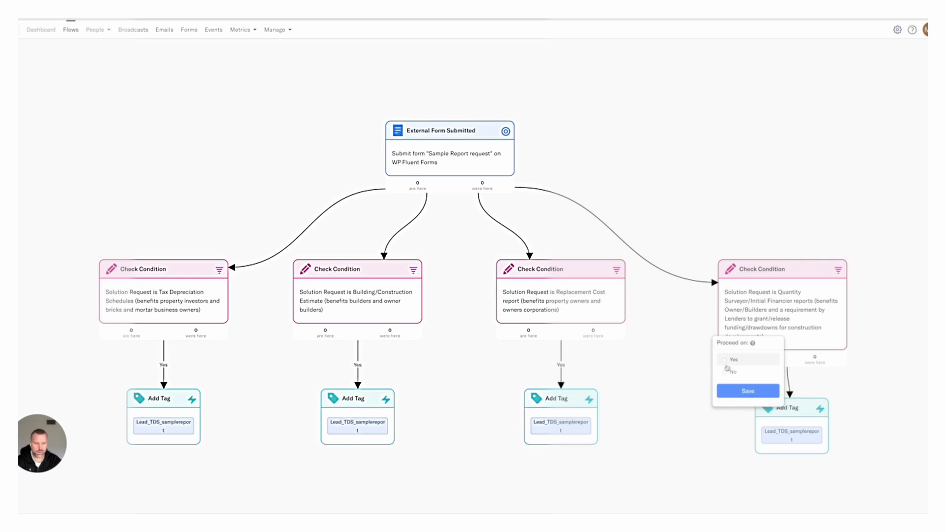
{"action": "left_click", "coordinate": [725, 360]}
{"action": "left_click", "coordinate": [748, 390]}
{"action": "mouse_move", "coordinate": [781, 407]}
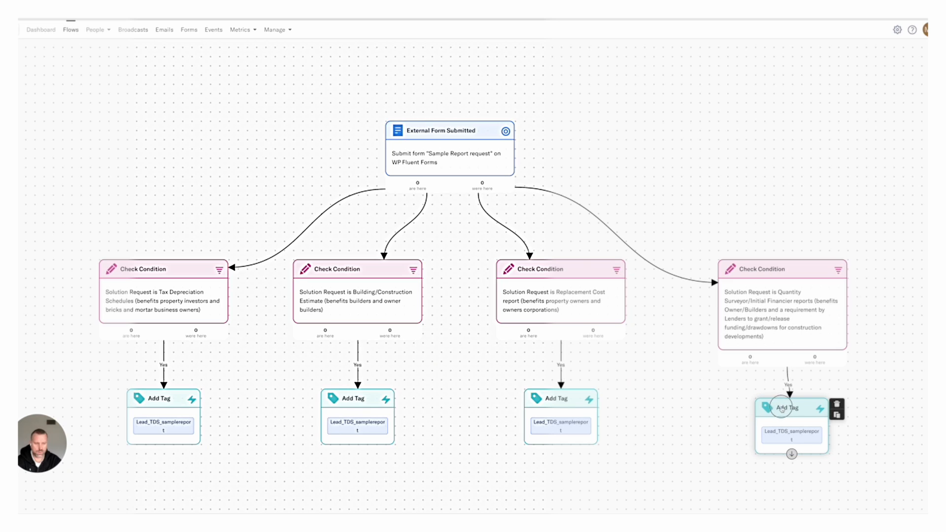
Replace the tag in the Add Tag step under the Building/Construction Estimate condition with Lead_Est_samplereport and save.
{"action": "mouse_move", "coordinate": [352, 303]}
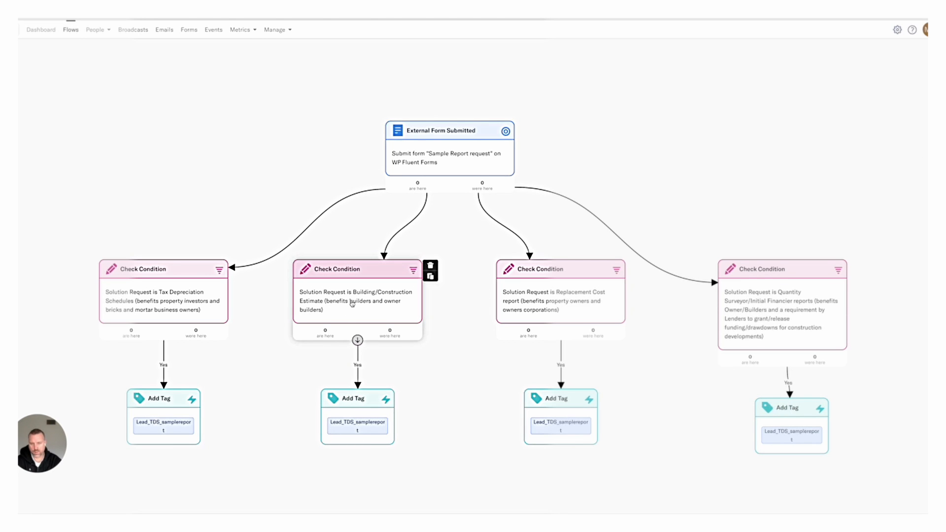
{"action": "left_click", "coordinate": [357, 416]}
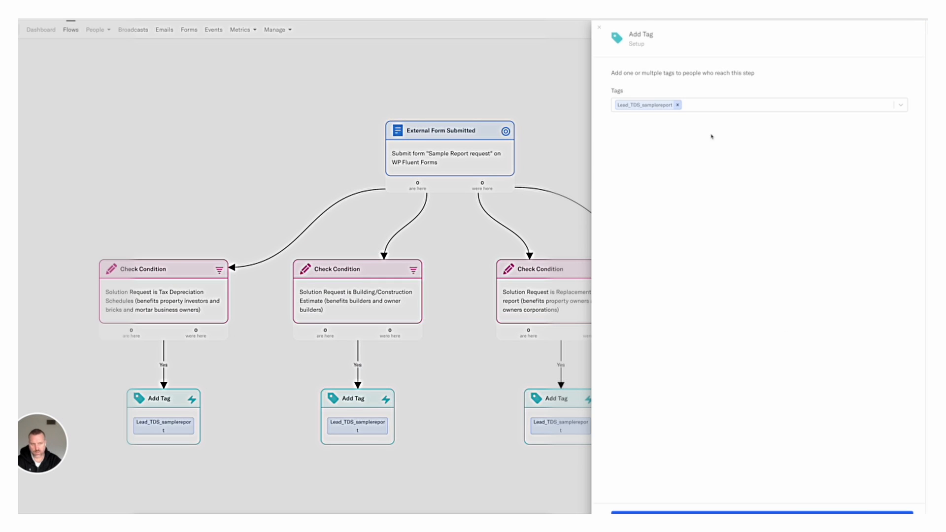
{"action": "left_click", "coordinate": [677, 105]}
{"action": "type", "text": "Lead"}
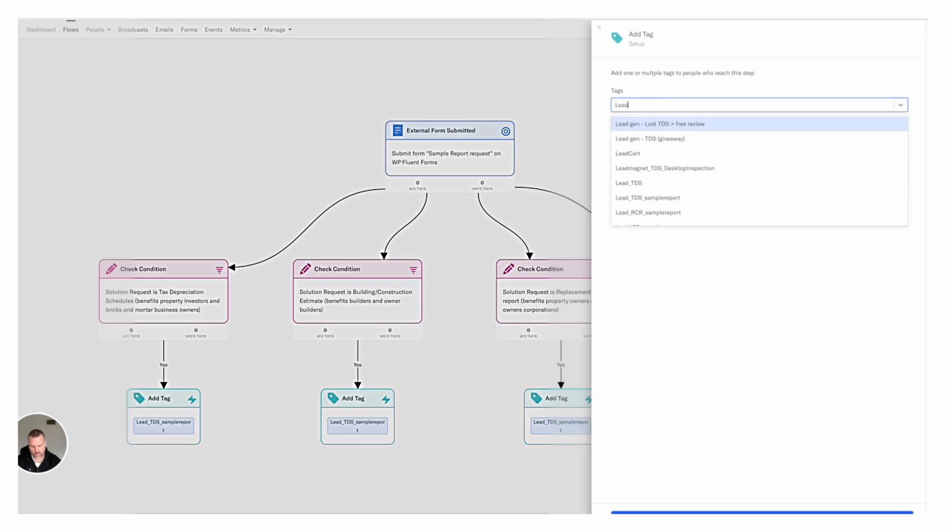
{"action": "type", "text": "_Est"}
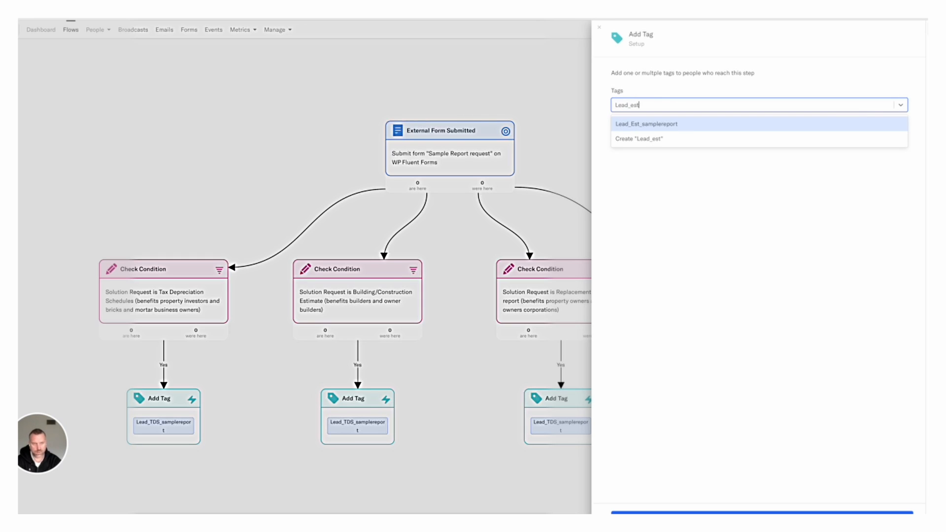
{"action": "key", "text": "Return"}
{"action": "left_click", "coordinate": [704, 513]}
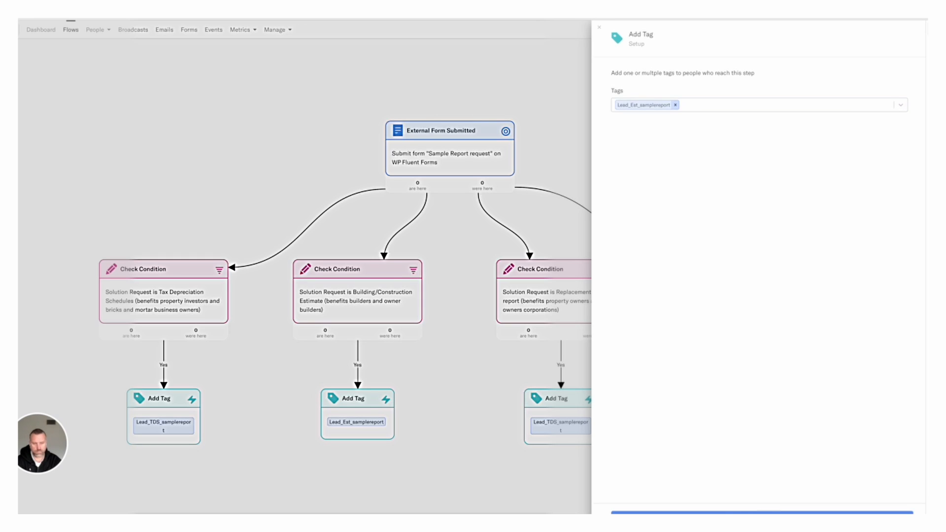
Replace the tag in the Add Tag step under the Replacement Cost report condition with Lead_RCR_samplereport and save.
{"action": "left_click", "coordinate": [556, 411]}
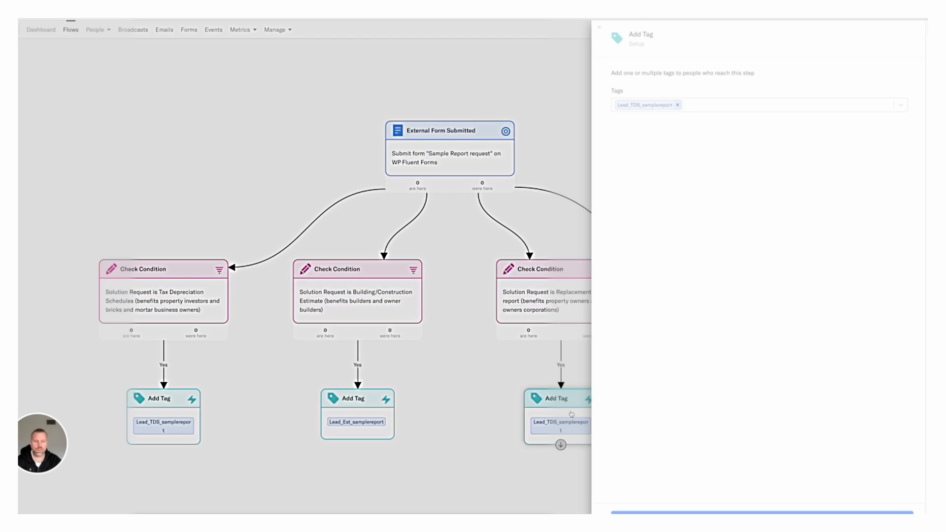
{"action": "left_click", "coordinate": [499, 385]}
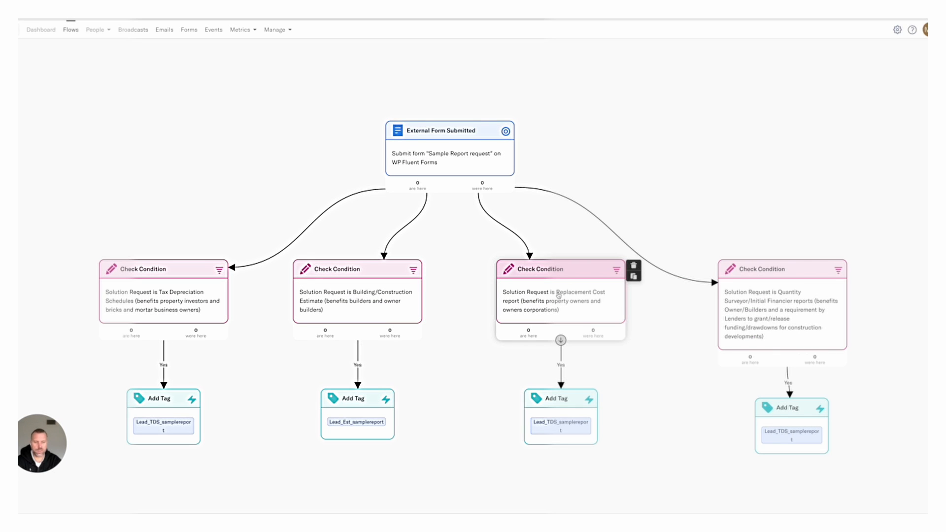
{"action": "left_click", "coordinate": [562, 416]}
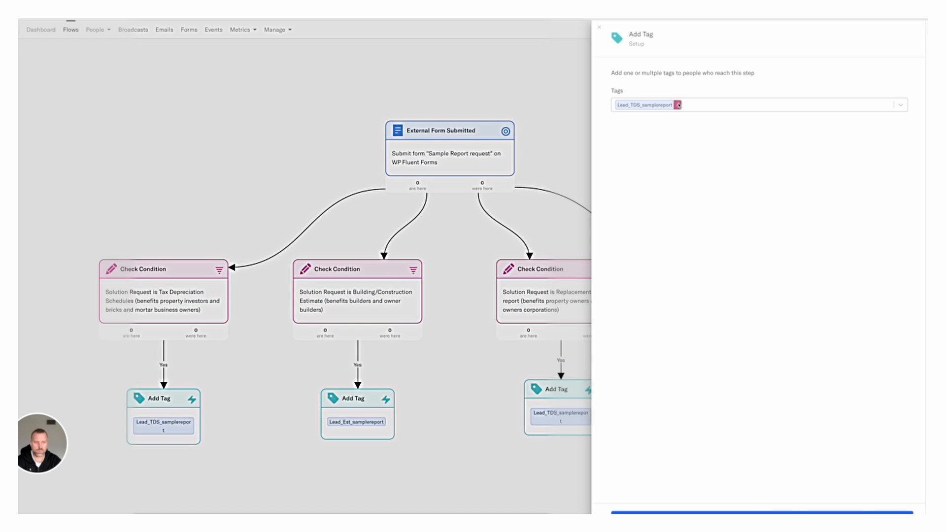
{"action": "left_click", "coordinate": [677, 104]}
{"action": "type", "text": "lead"}
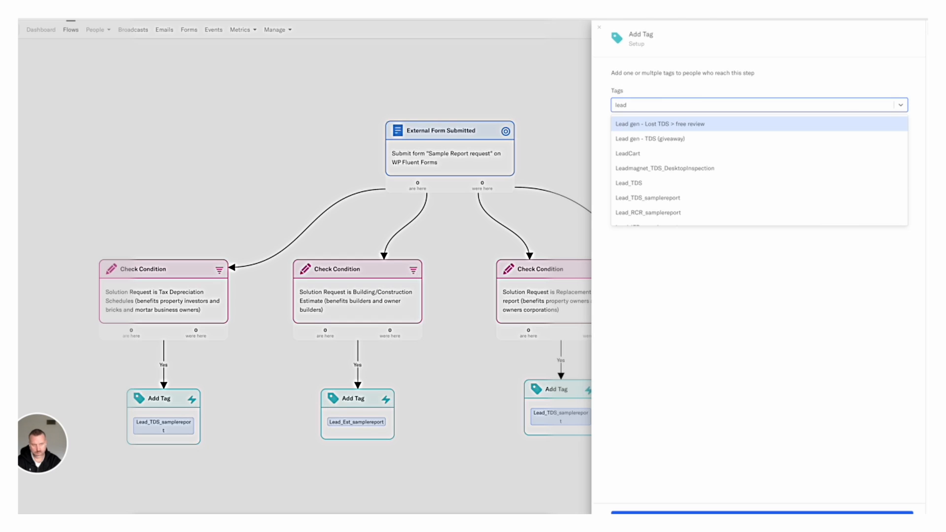
{"action": "scroll", "coordinate": [687, 169], "scroll_direction": "down", "scroll_amount": 2}
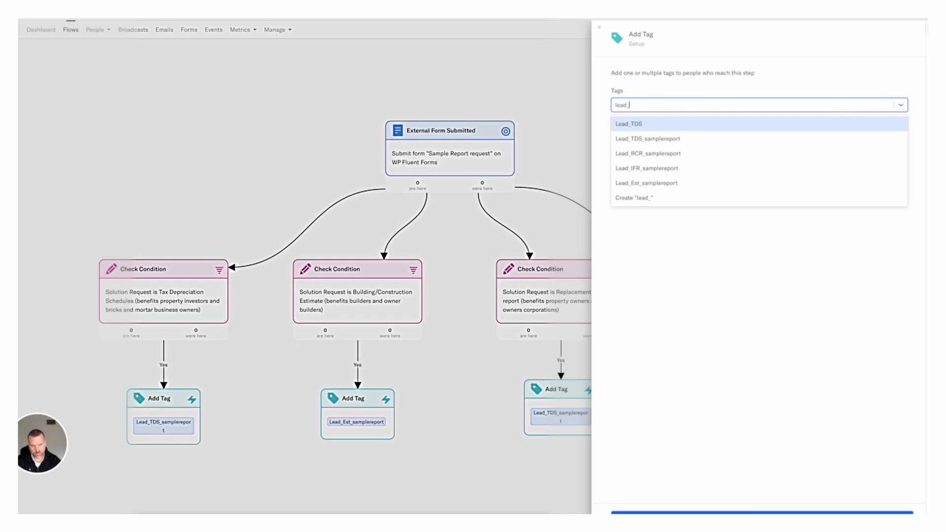
{"action": "left_click", "coordinate": [675, 153]}
{"action": "left_click", "coordinate": [766, 513]}
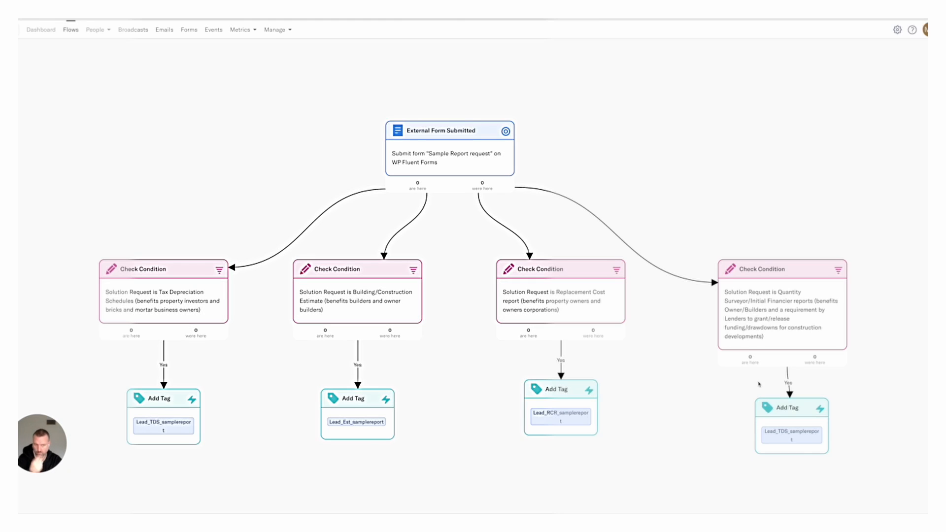
Replace the tag under the Quantity Surveyor/Initial Financier reports condition with Lead_IFR_samplereport, save, and align that Add Tag step beneath its condition.
{"action": "mouse_move", "coordinate": [808, 414]}
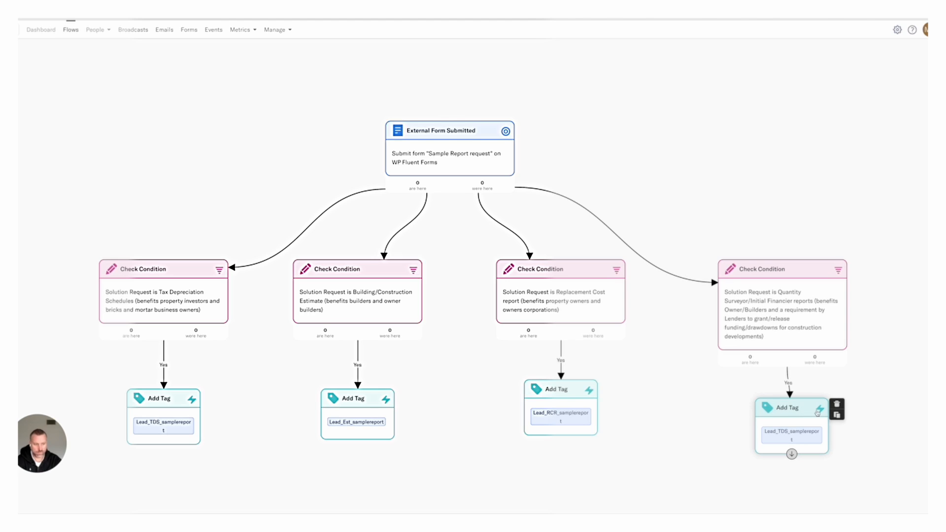
{"action": "left_click", "coordinate": [794, 437]}
{"action": "left_click", "coordinate": [678, 105]}
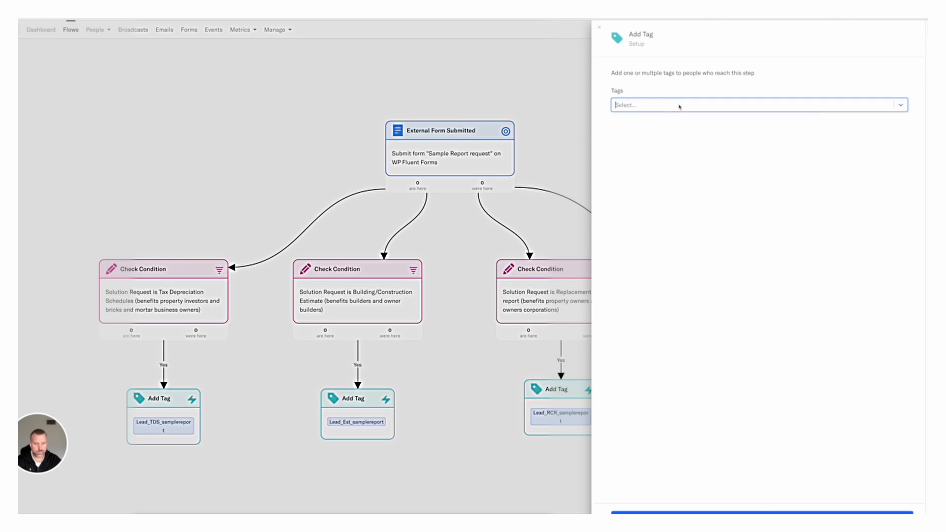
{"action": "type", "text": "lead_"}
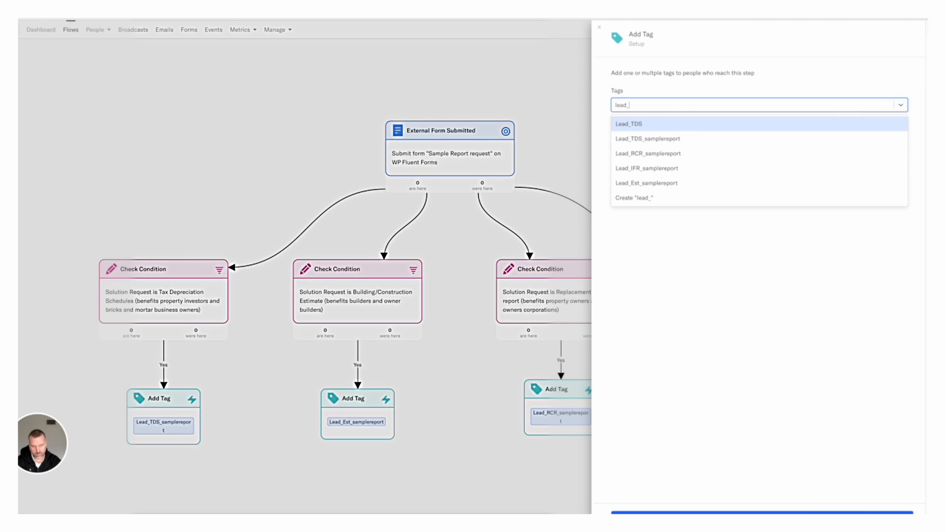
{"action": "type", "text": "ifr"}
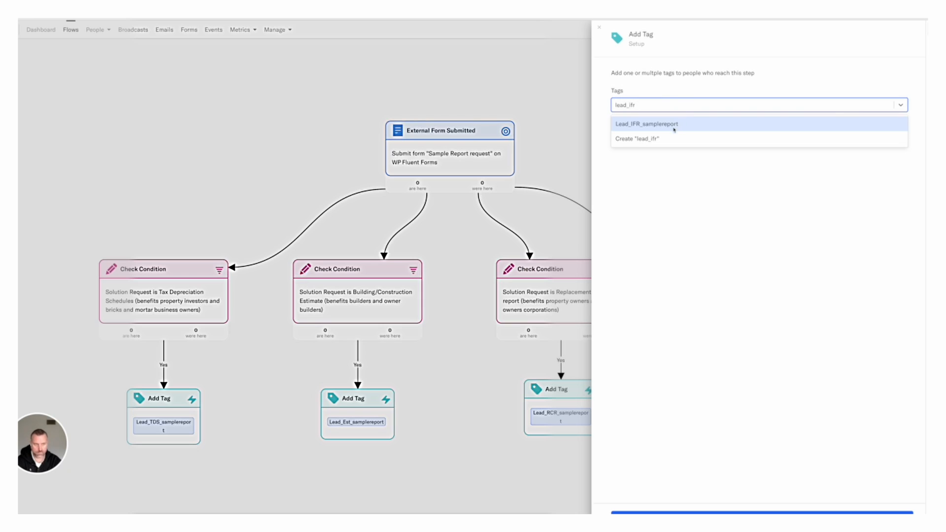
{"action": "left_click", "coordinate": [673, 129]}
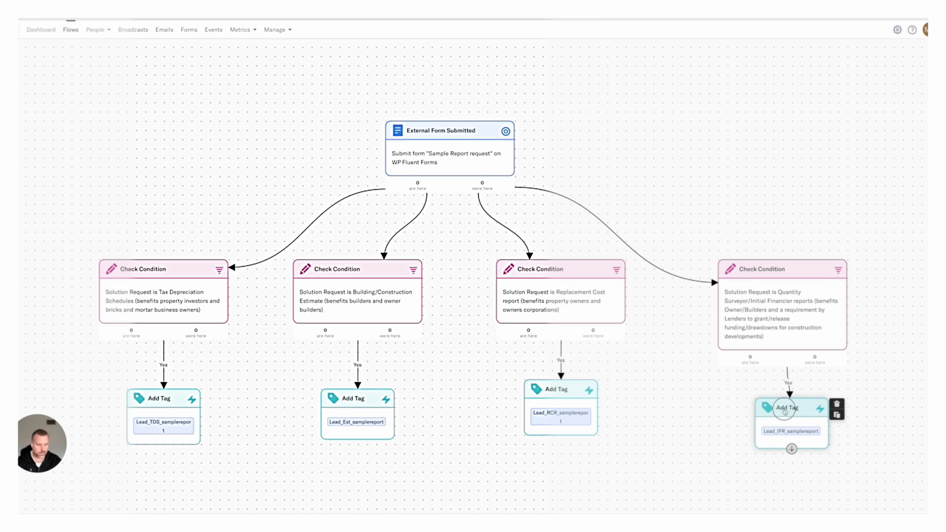
{"action": "left_click_drag", "start_coordinate": [786, 408], "coordinate": [777, 407]}
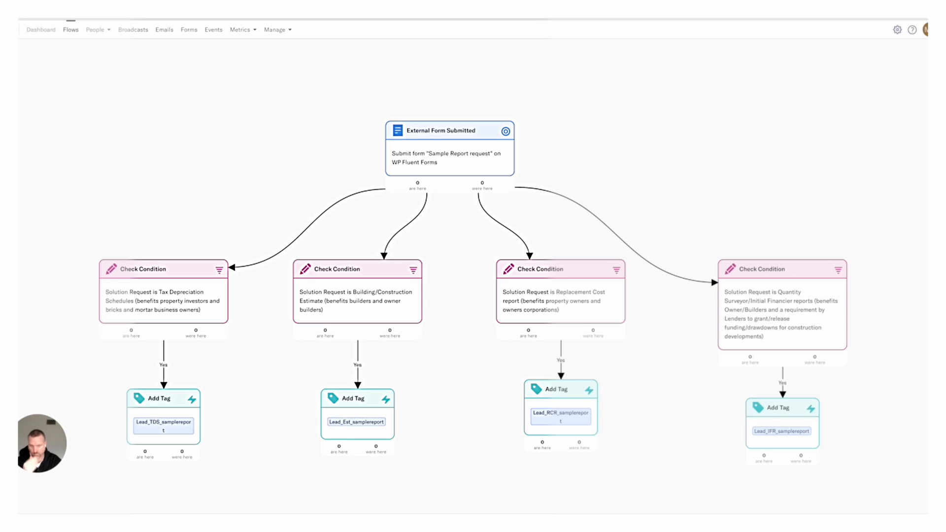
{"action": "mouse_move", "coordinate": [441, 168]}
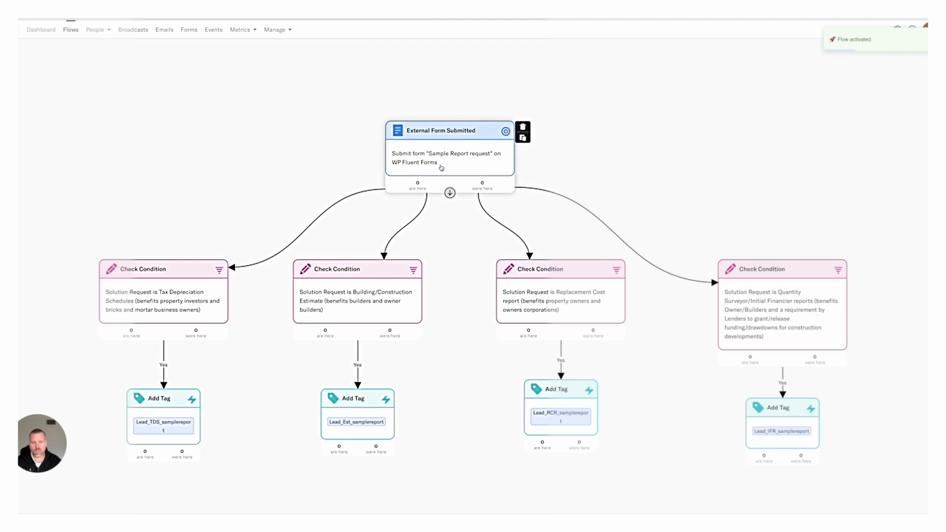
Leave the Fluent Forms editor for the live site and examine the report choices in the BWK Group Sample Reports form.
{"action": "mouse_move", "coordinate": [433, 19]}
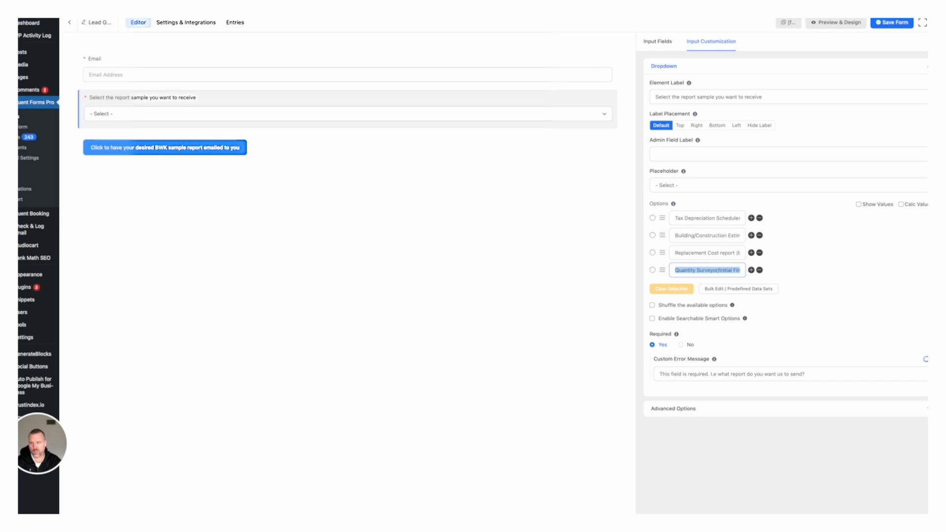
{"action": "left_click", "coordinate": [28, 20]}
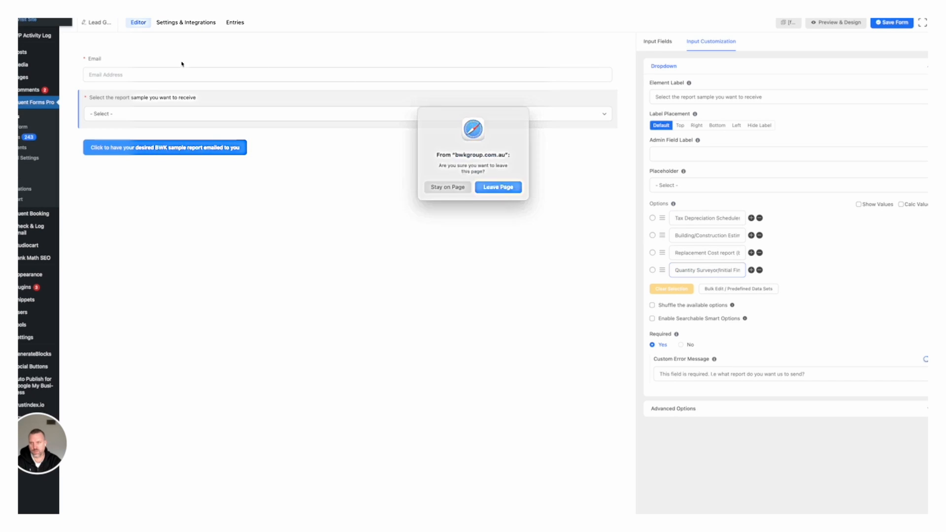
{"action": "left_click", "coordinate": [491, 186]}
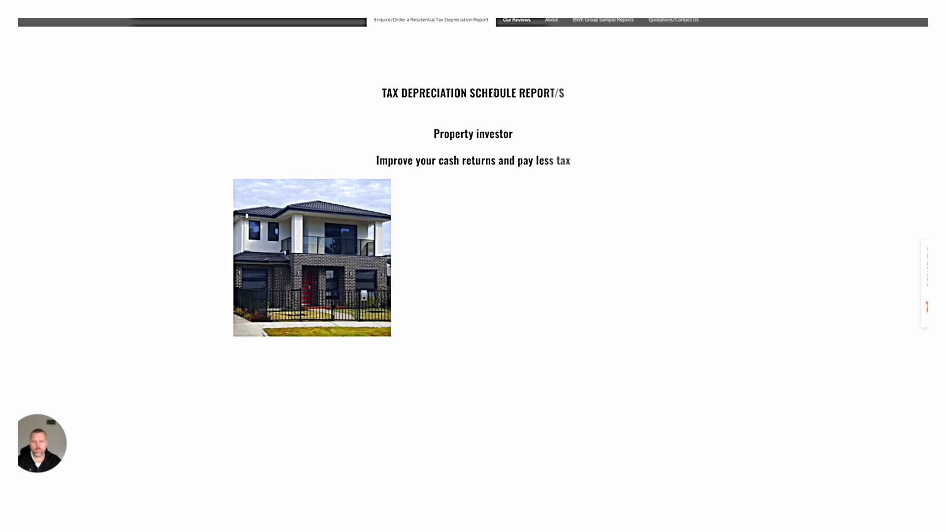
{"action": "left_click", "coordinate": [595, 22]}
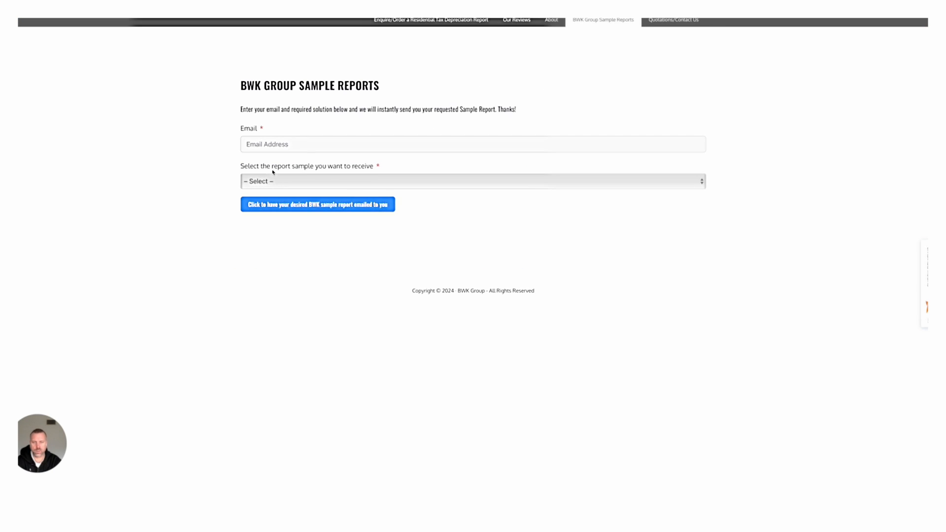
{"action": "left_click", "coordinate": [272, 146]}
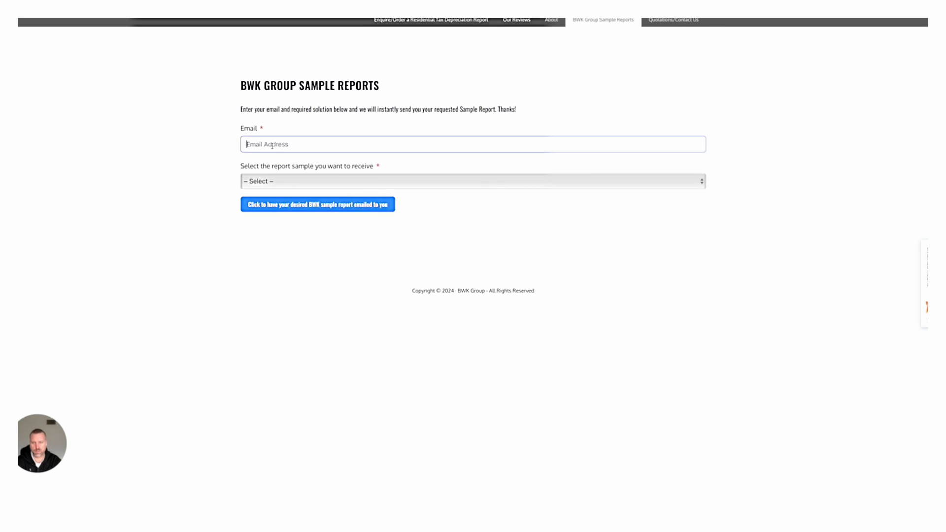
{"action": "left_click", "coordinate": [274, 182]}
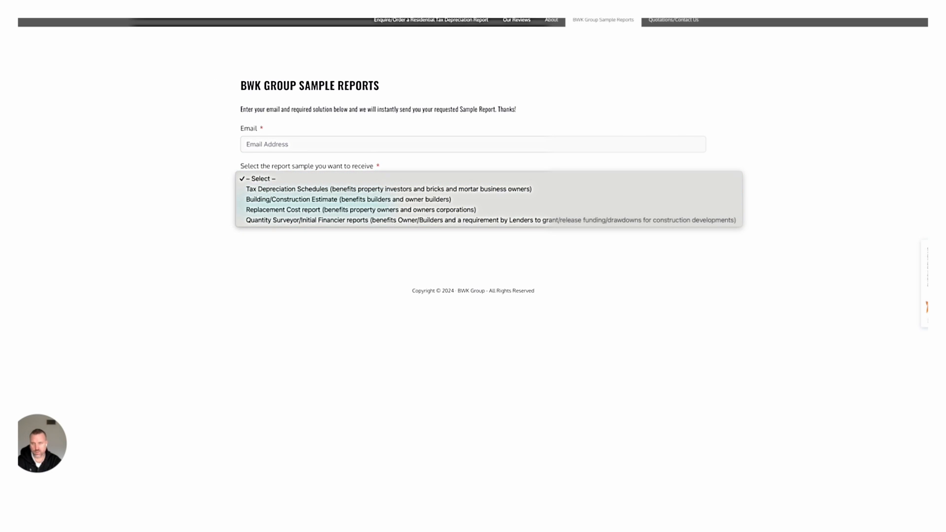
{"action": "left_click", "coordinate": [196, 77]}
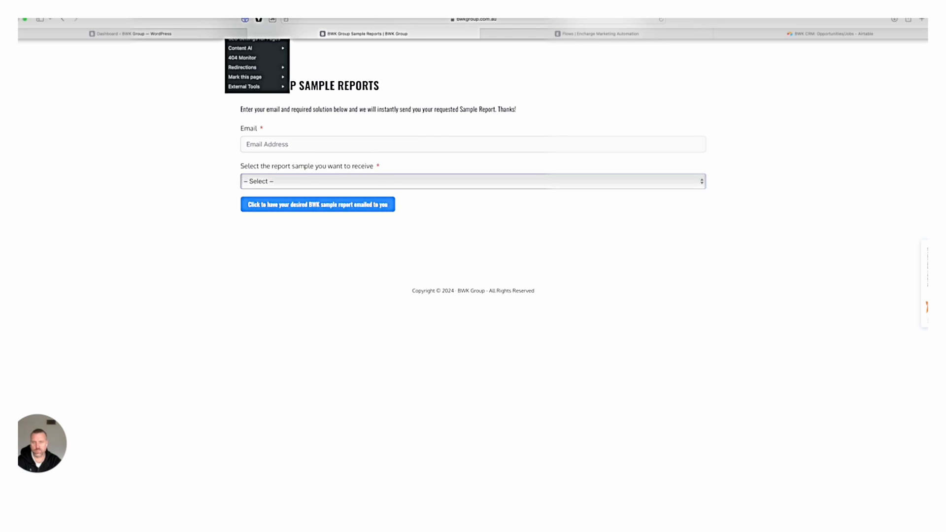
Switch back to Encharge, search all flows for "sample", and open the flow "Enquiry > [FluentForms] #67 RFQ [FluentForms #67] / TDS Sample Report".
{"action": "left_click", "coordinate": [546, 35]}
{"action": "mouse_move", "coordinate": [431, 153]}
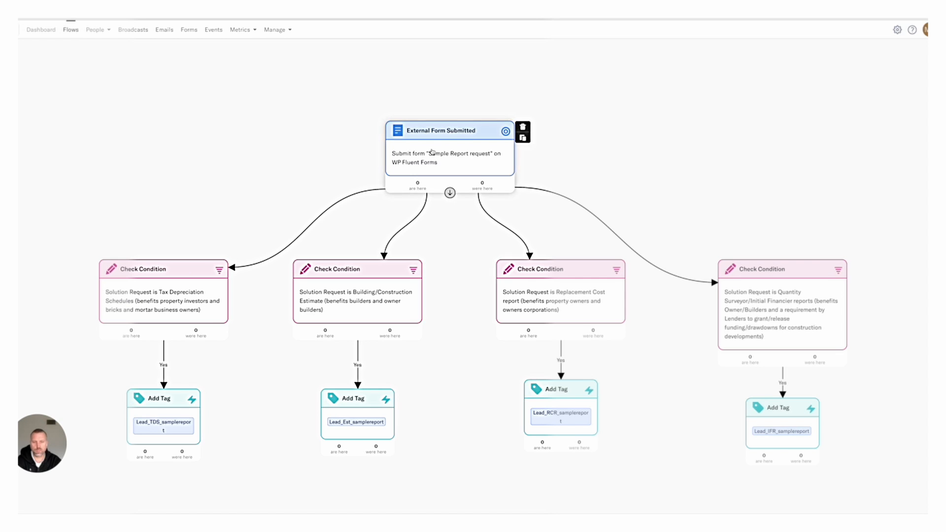
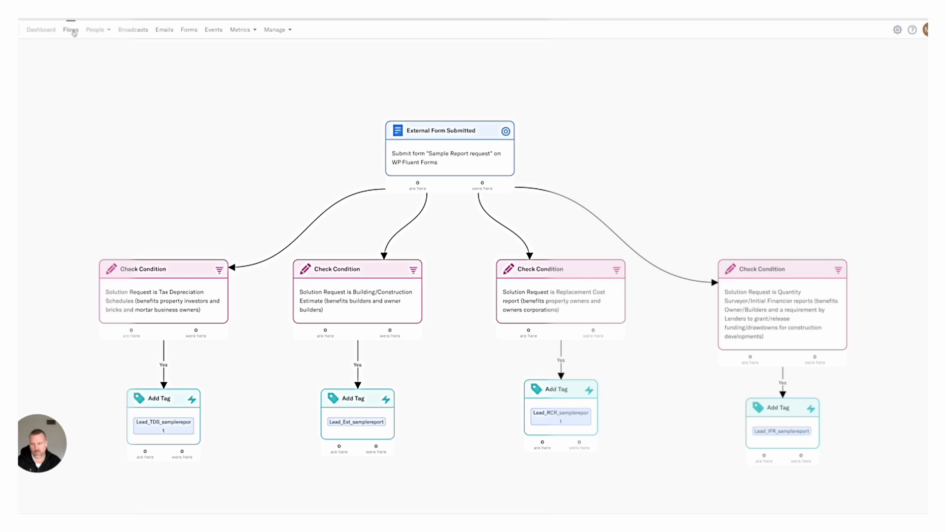
{"action": "left_click", "coordinate": [74, 32]}
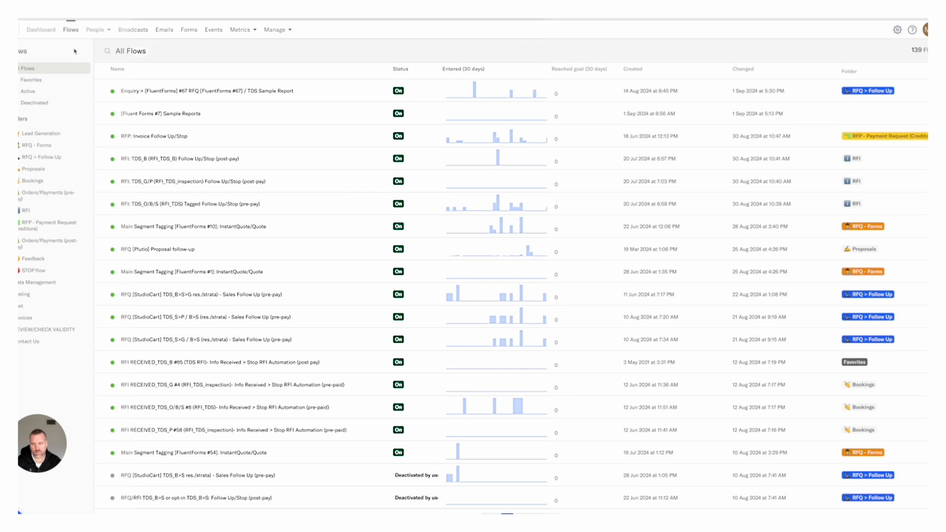
{"action": "left_click", "coordinate": [123, 51]}
{"action": "type", "text": "sample"}
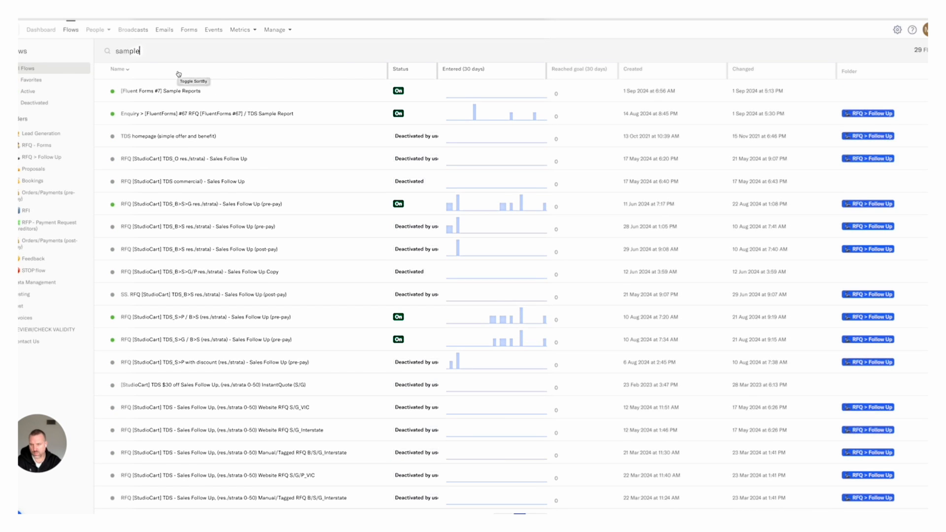
{"action": "left_click", "coordinate": [181, 115]}
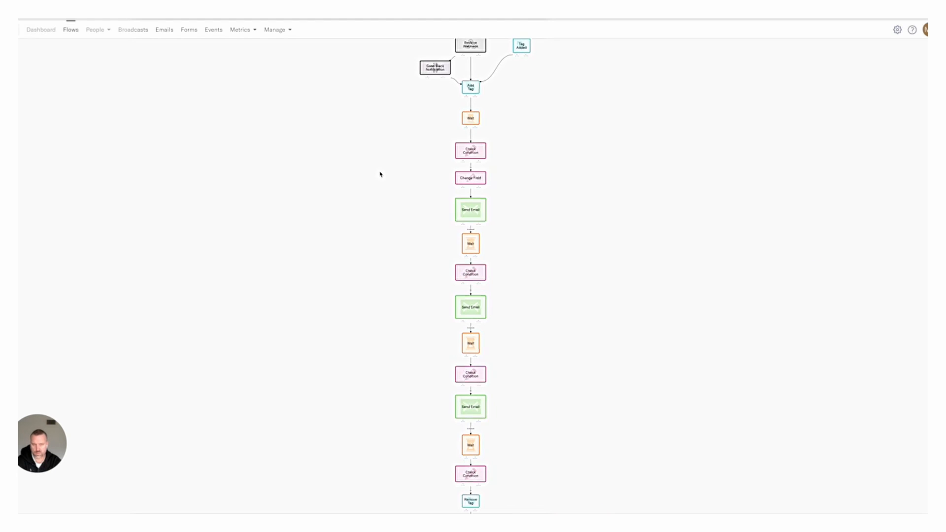
Examine the TDS Sample Report flow's Receive Webhook and Tag Added triggers and the first steps they lead to.
{"action": "scroll", "coordinate": [382, 171], "scroll_direction": "up", "scroll_amount": 5}
{"action": "left_click_drag", "start_coordinate": [400, 147], "coordinate": [325, 270]}
{"action": "scroll", "coordinate": [351, 224], "scroll_direction": "up", "scroll_amount": 4}
{"action": "left_click_drag", "start_coordinate": [355, 215], "coordinate": [281, 320]}
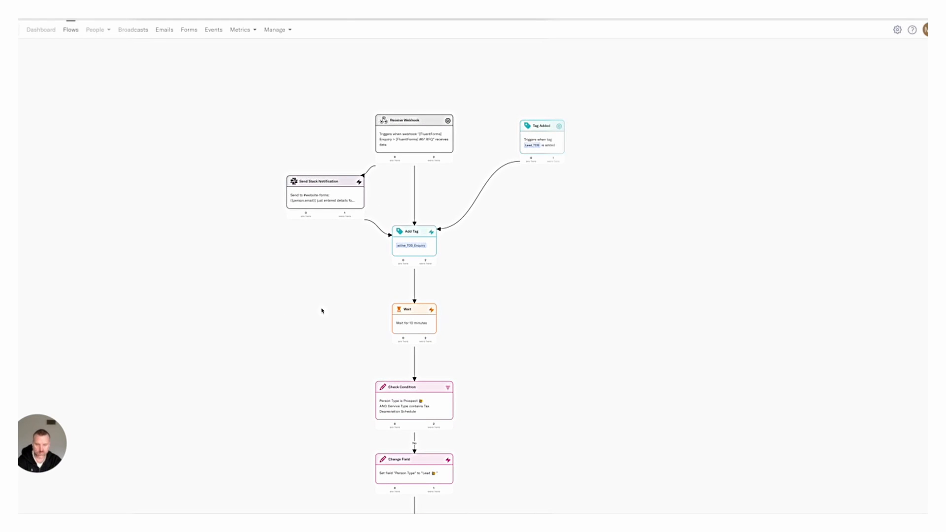
{"action": "scroll", "coordinate": [559, 300], "scroll_direction": "up", "scroll_amount": 2}
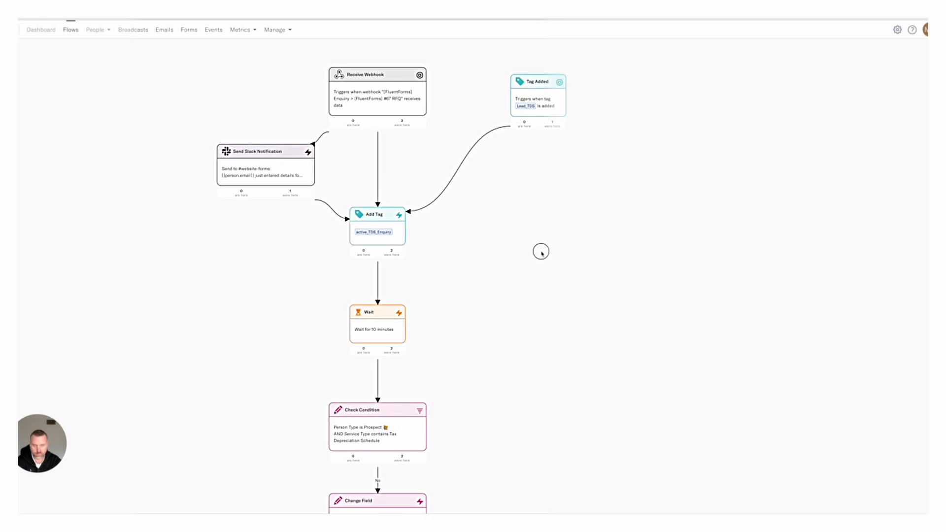
{"action": "left_click_drag", "start_coordinate": [540, 253], "coordinate": [503, 292]}
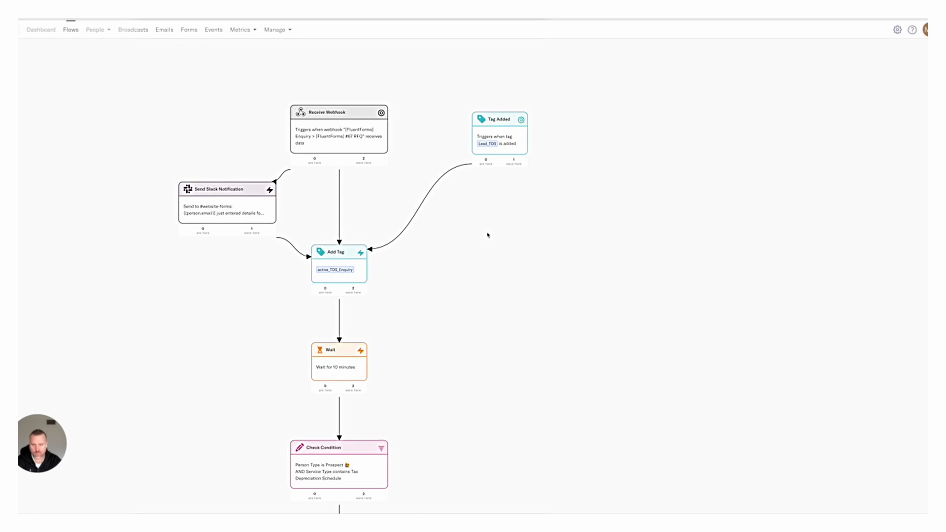
{"action": "scroll", "coordinate": [487, 235], "scroll_direction": "down", "scroll_amount": 2}
{"action": "scroll", "coordinate": [488, 279], "scroll_direction": "up", "scroll_amount": 2}
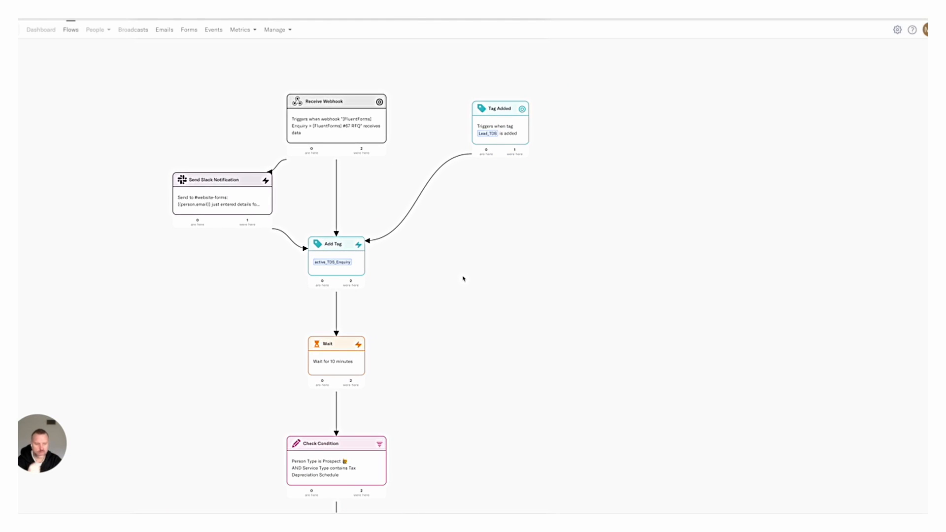
{"action": "left_click_drag", "start_coordinate": [463, 289], "coordinate": [473, 275]}
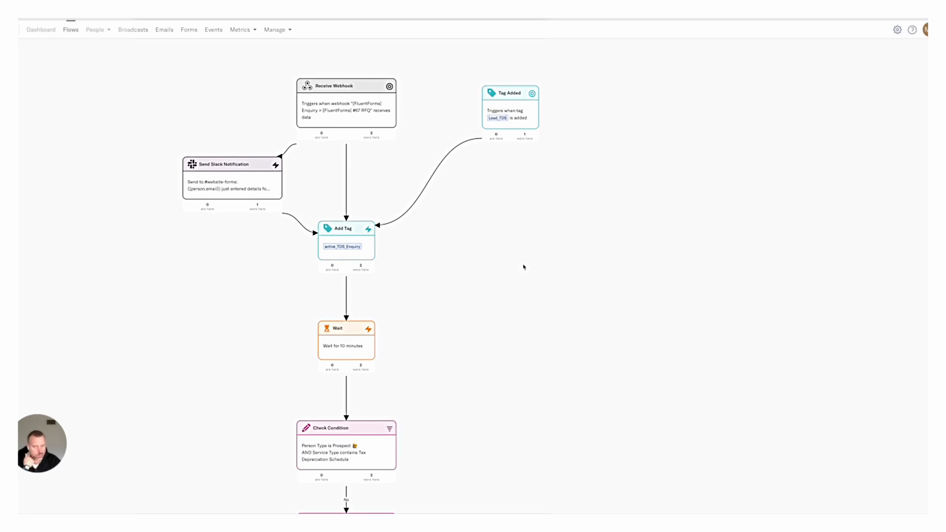
{"action": "mouse_move", "coordinate": [368, 119]}
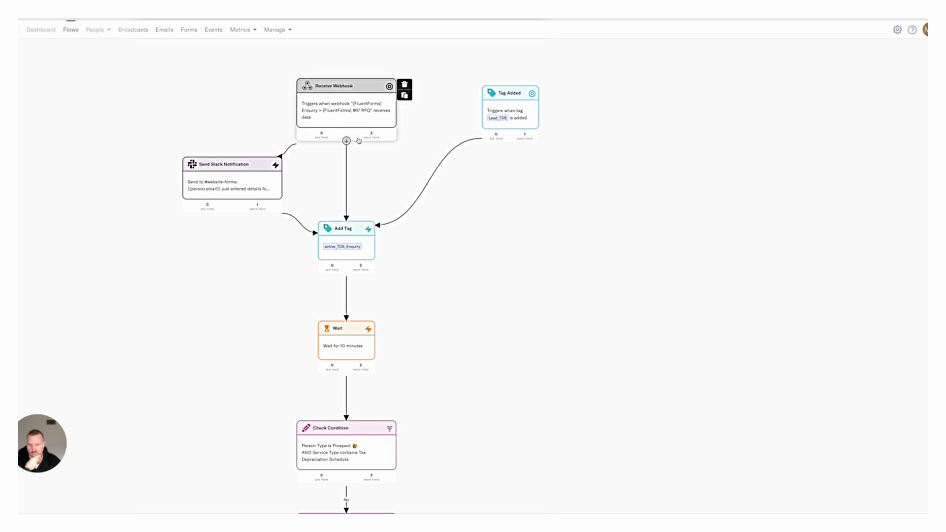
{"action": "mouse_move", "coordinate": [509, 141]}
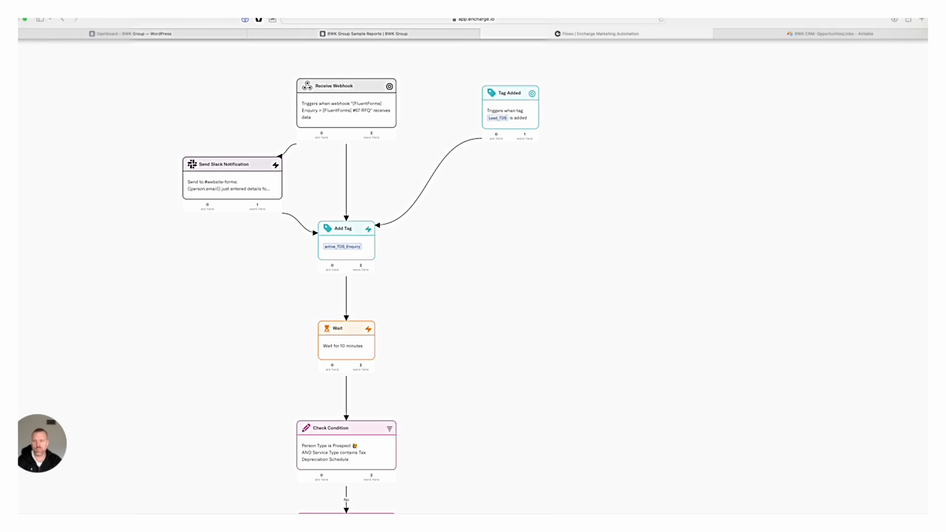
Review the report options in the live sample report form again, and return to the TDS Sample Report flow in Encharge.
{"action": "left_click", "coordinate": [284, 35]}
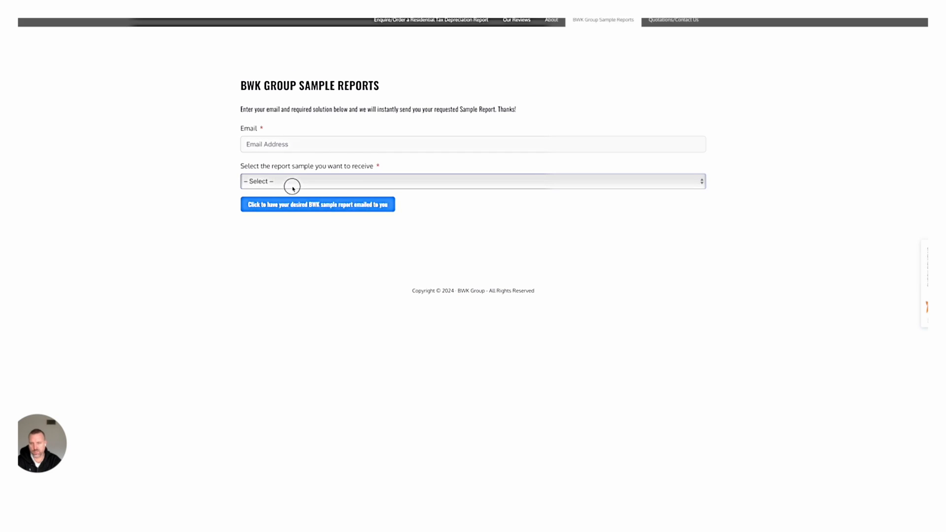
{"action": "left_click", "coordinate": [294, 183]}
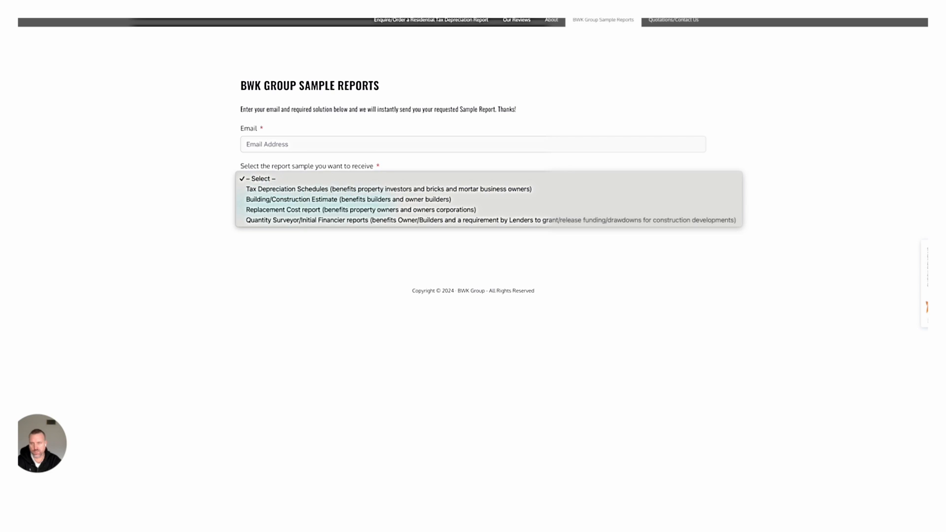
{"action": "left_click", "coordinate": [410, 73]}
{"action": "left_click", "coordinate": [560, 32]}
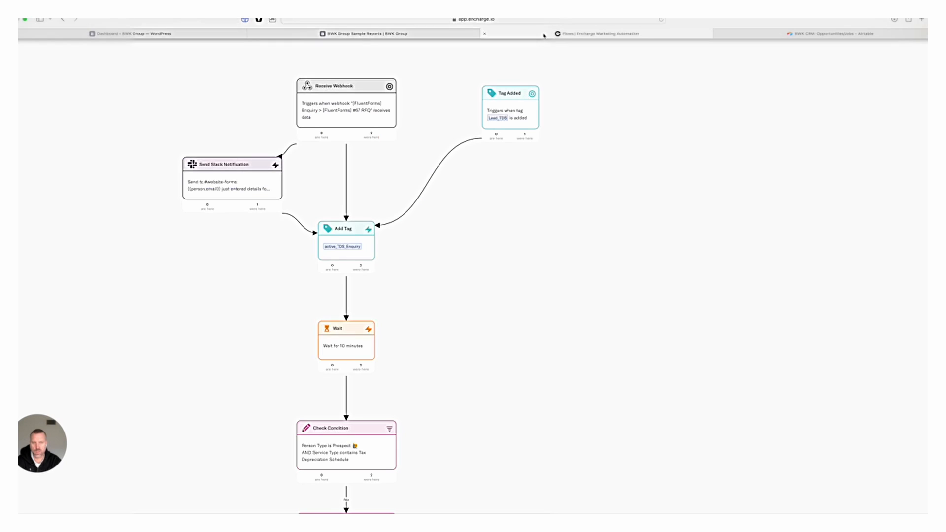
Set the tag of the TDS Sample Report flow's Tag Added trigger to Lead_TDS_samplereport and save it.
{"action": "mouse_move", "coordinate": [507, 140]}
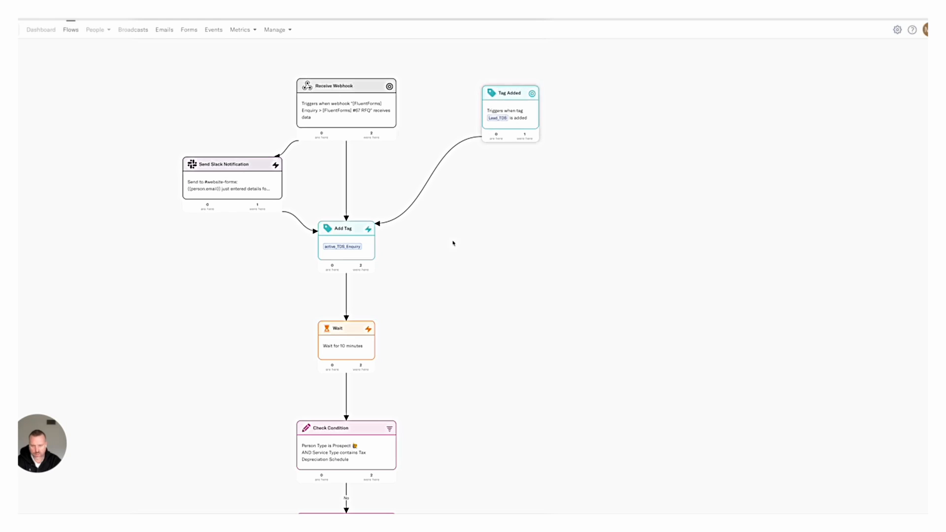
{"action": "scroll", "coordinate": [460, 226], "scroll_direction": "down", "scroll_amount": 3}
{"action": "scroll", "coordinate": [463, 224], "scroll_direction": "up", "scroll_amount": 3}
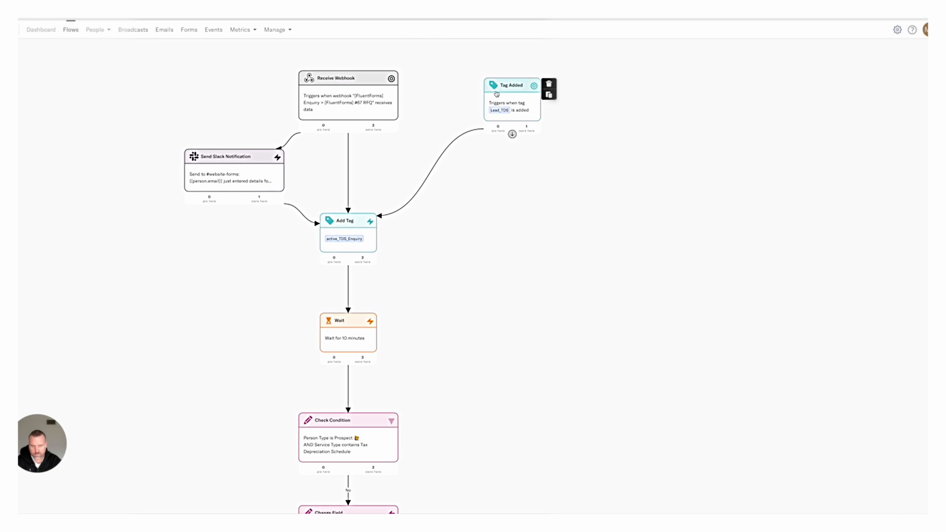
{"action": "left_click", "coordinate": [501, 113]}
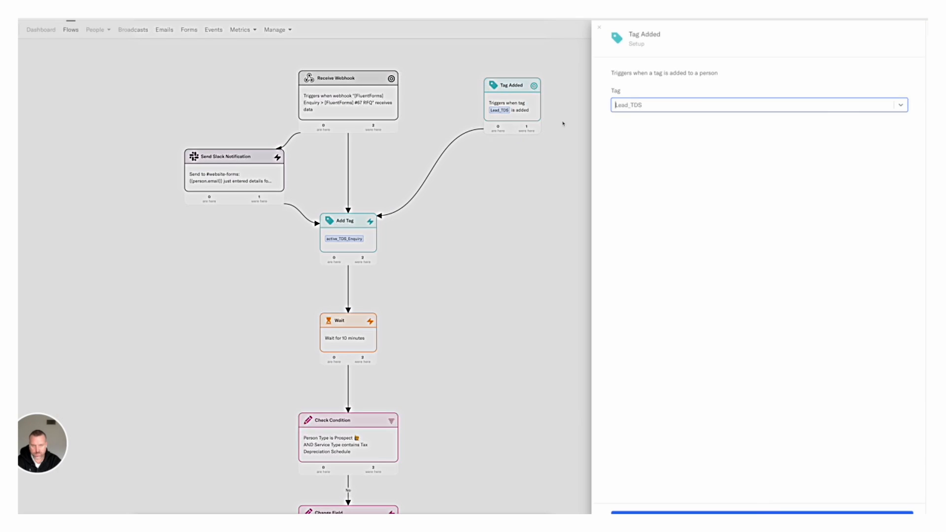
{"action": "left_click", "coordinate": [639, 108]}
{"action": "type", "text": "lead"}
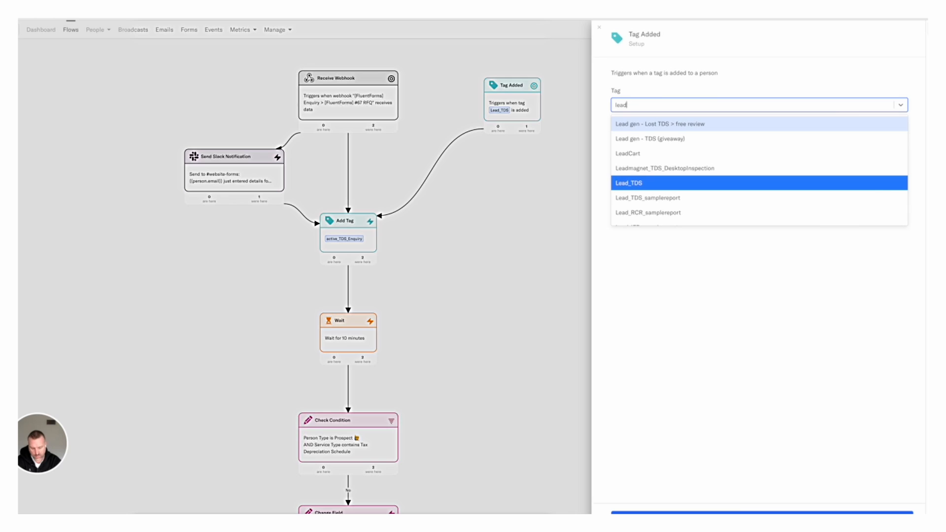
{"action": "type", "text": "_"}
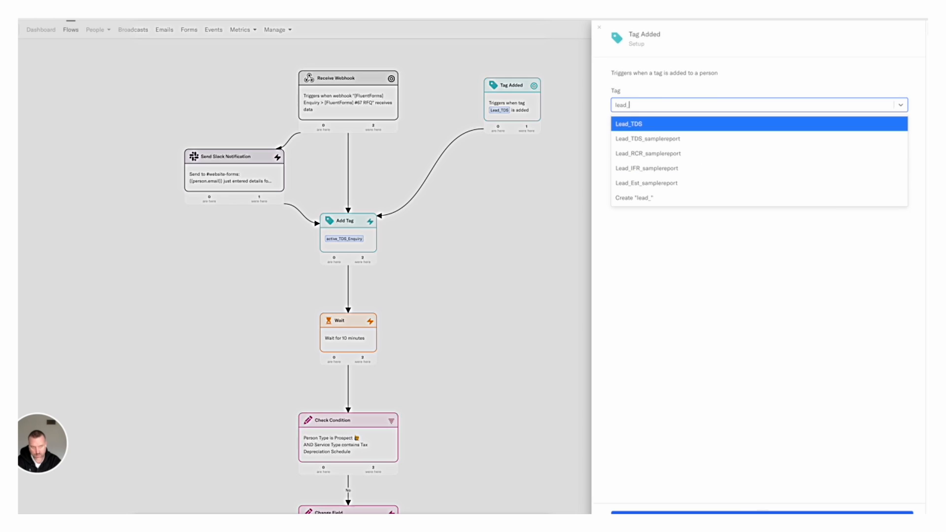
{"action": "left_click", "coordinate": [656, 140]}
{"action": "left_click", "coordinate": [739, 512]}
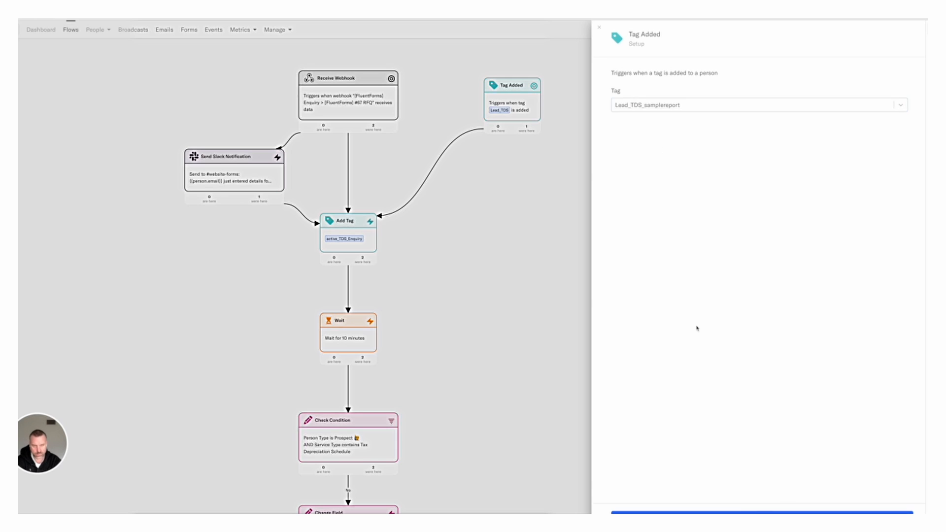
{"action": "left_click", "coordinate": [540, 118]}
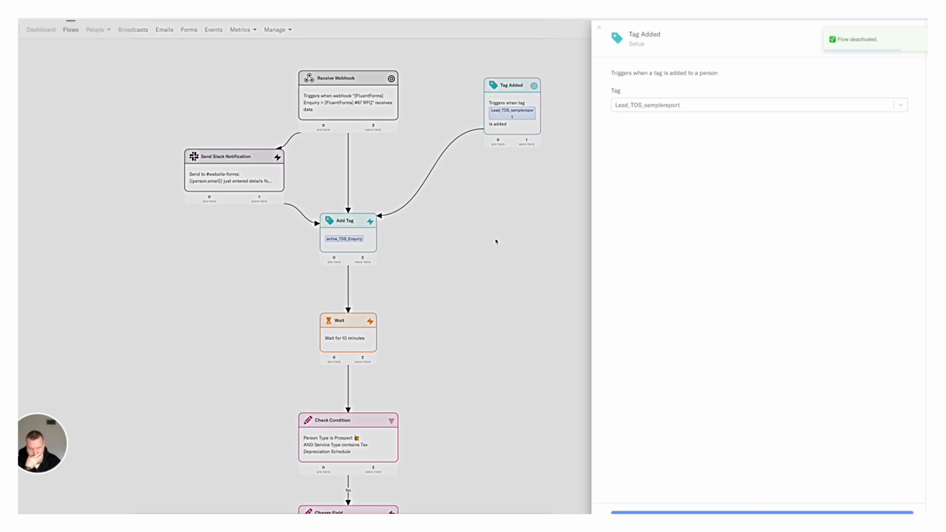
{"action": "left_click", "coordinate": [504, 257]}
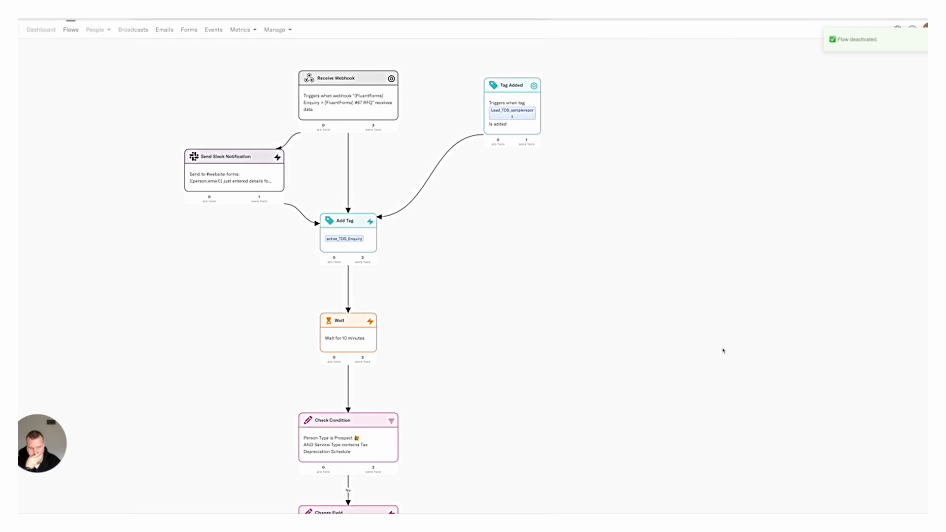
Examine the full TDS Sample Report flow from its triggers through the follow-up emails to the End Flow step.
{"action": "scroll", "coordinate": [422, 295], "scroll_direction": "down", "scroll_amount": 1}
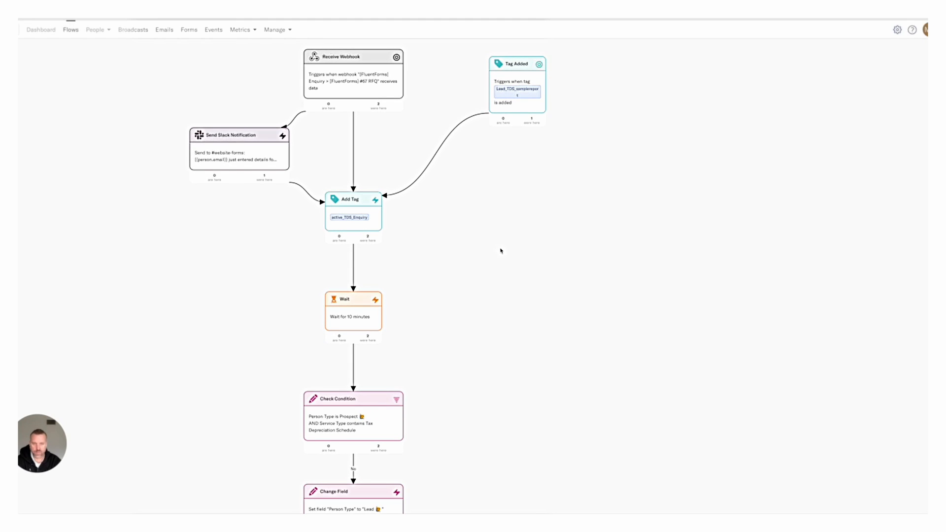
{"action": "scroll", "coordinate": [500, 251], "scroll_direction": "down", "scroll_amount": 3}
{"action": "scroll", "coordinate": [496, 275], "scroll_direction": "down", "scroll_amount": 4}
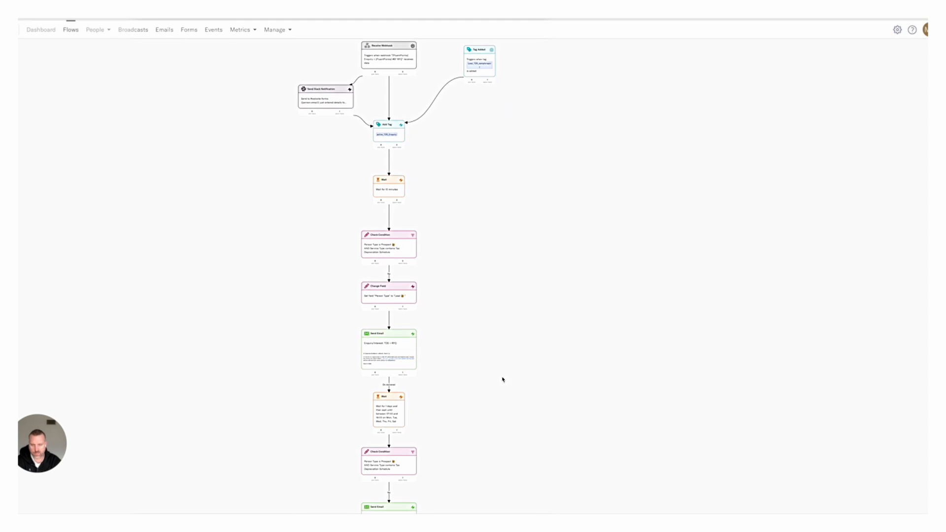
{"action": "scroll", "coordinate": [502, 379], "scroll_direction": "down", "scroll_amount": 10}
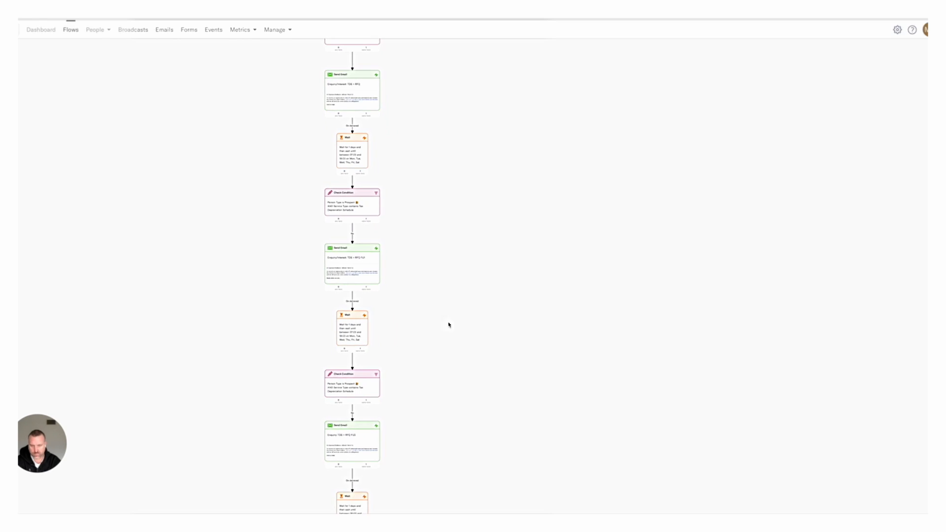
{"action": "scroll", "coordinate": [449, 324], "scroll_direction": "down", "scroll_amount": 10}
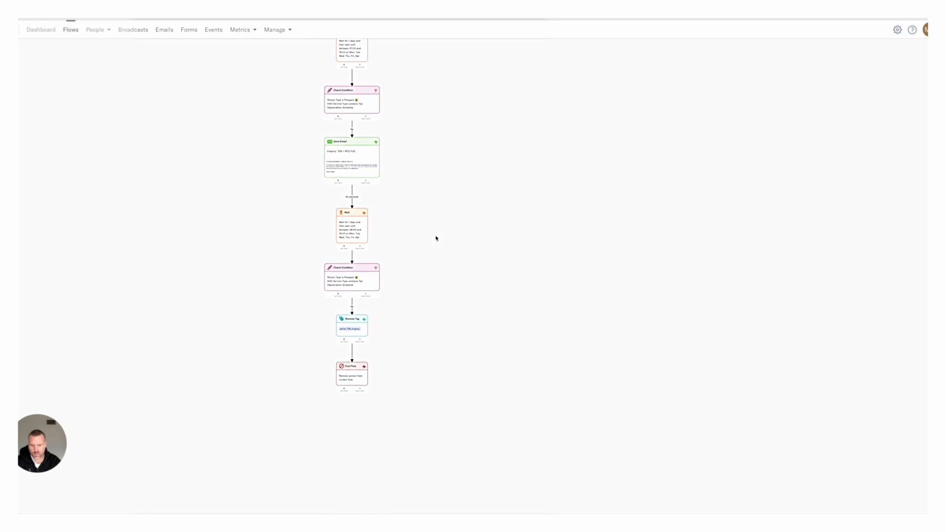
{"action": "scroll", "coordinate": [436, 238], "scroll_direction": "up", "scroll_amount": 10}
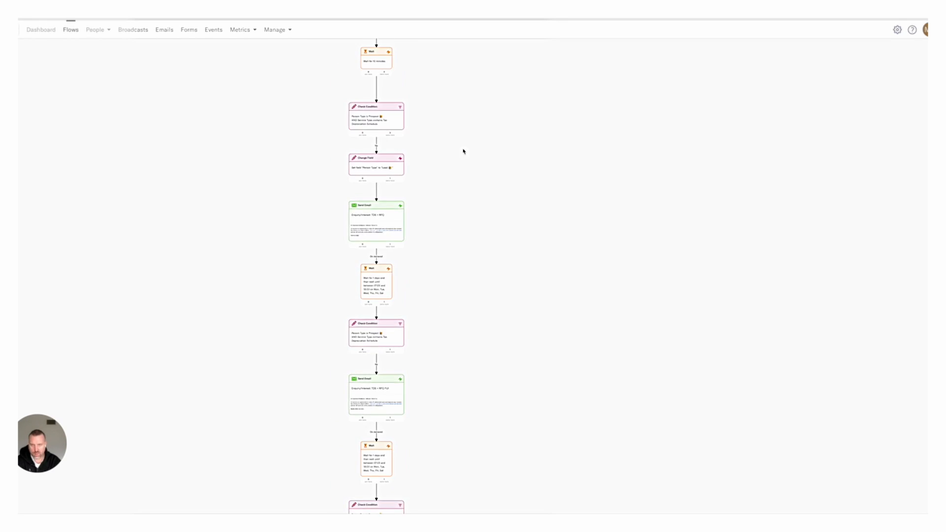
{"action": "scroll", "coordinate": [463, 151], "scroll_direction": "up", "scroll_amount": 10}
{"action": "scroll", "coordinate": [428, 230], "scroll_direction": "up", "scroll_amount": 2}
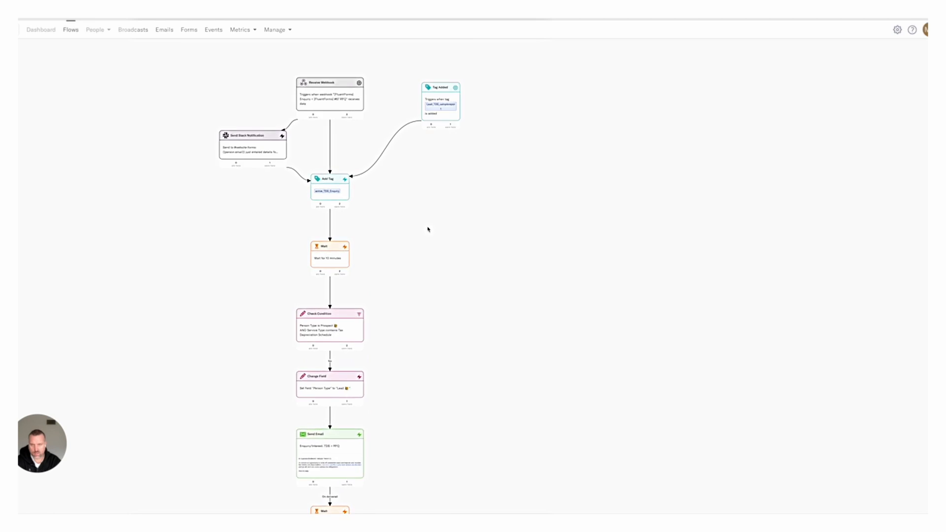
{"action": "scroll", "coordinate": [429, 229], "scroll_direction": "up", "scroll_amount": 2}
{"action": "scroll", "coordinate": [426, 226], "scroll_direction": "up", "scroll_amount": 2}
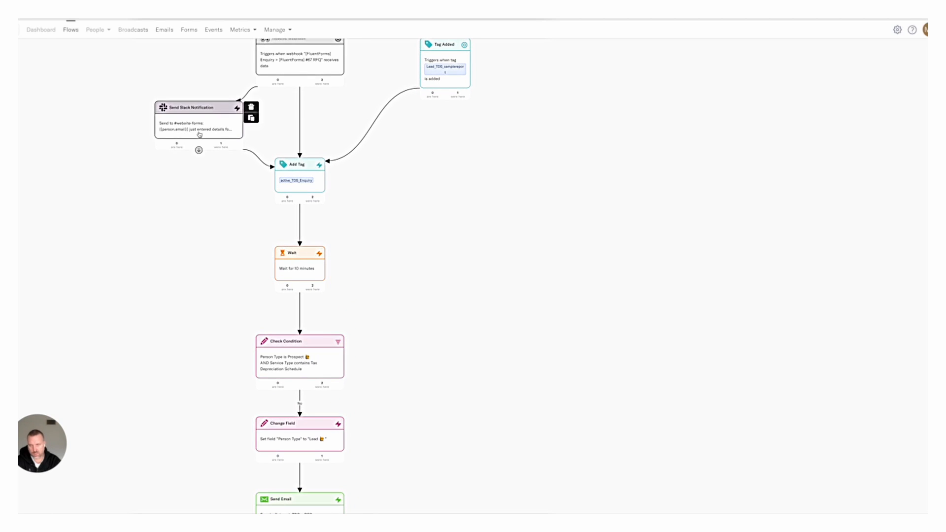
Move the Tag Added trigger slightly farther from the Receive Webhook trigger and compare the two triggers.
{"action": "mouse_move", "coordinate": [456, 49]}
{"action": "left_click_drag", "start_coordinate": [456, 49], "coordinate": [488, 49]}
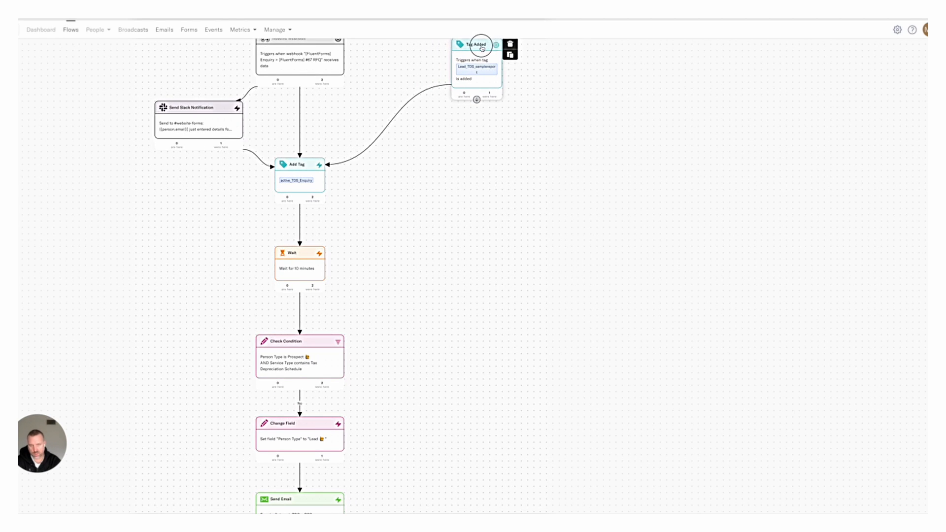
{"action": "scroll", "coordinate": [458, 280], "scroll_direction": "up", "scroll_amount": 3}
{"action": "scroll", "coordinate": [458, 279], "scroll_direction": "up", "scroll_amount": 1}
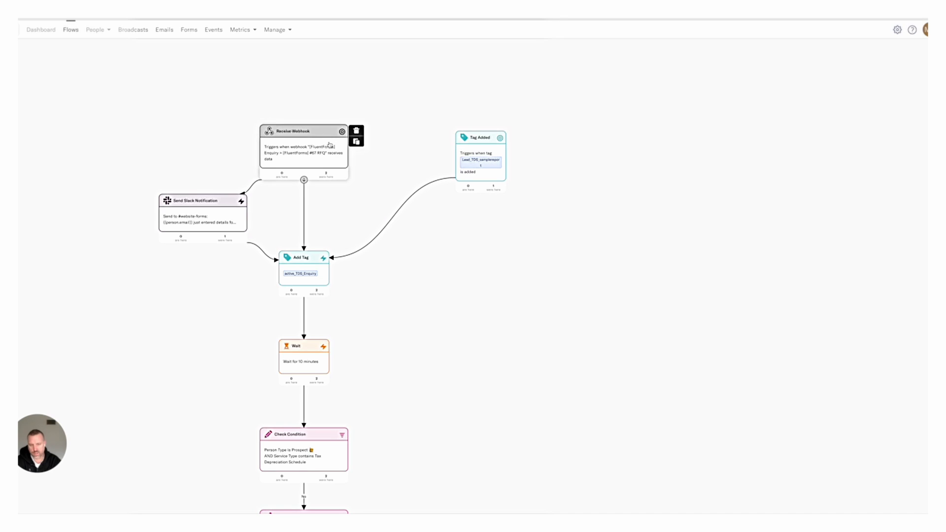
{"action": "mouse_move", "coordinate": [270, 147]}
{"action": "mouse_move", "coordinate": [479, 164]}
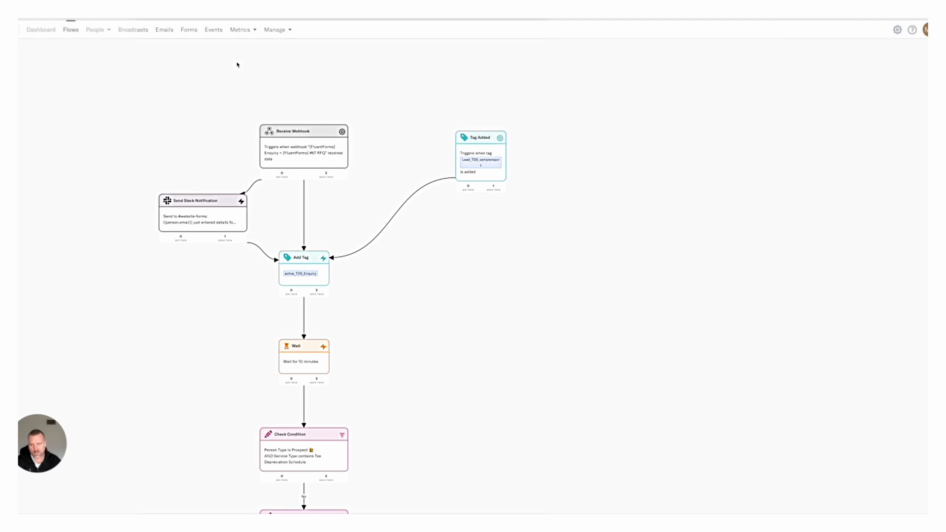
Search all flows for "#7" and open "[Fluent Forms #7] Sample Reports" to check the tags it adds.
{"action": "left_click", "coordinate": [73, 32]}
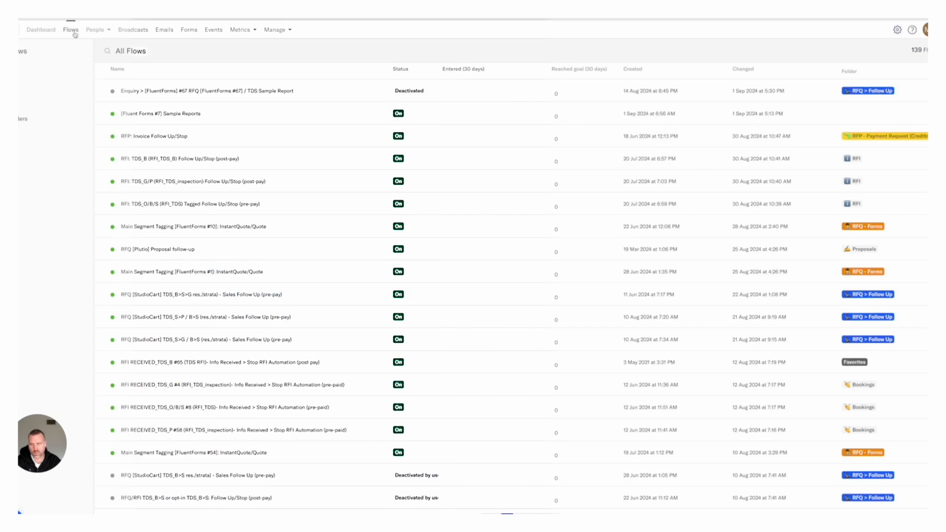
{"action": "type", "text": "#7"}
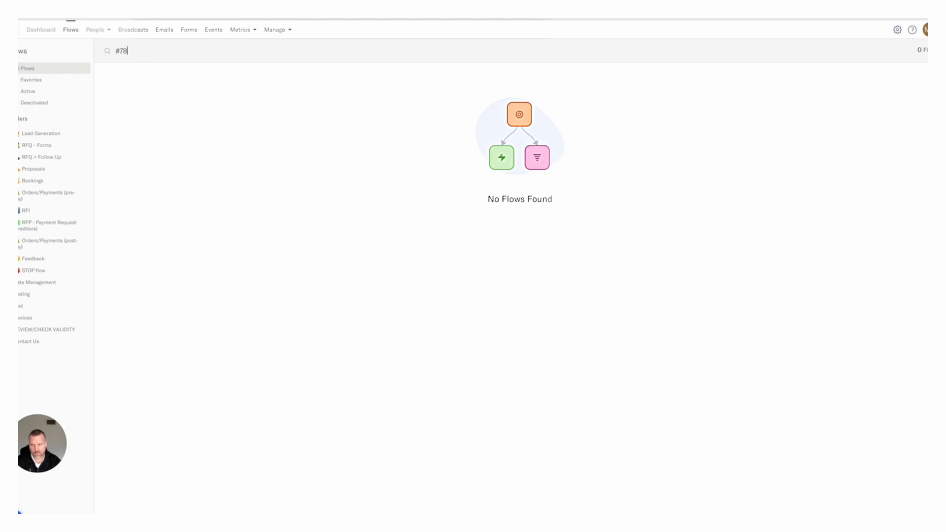
{"action": "left_click", "coordinate": [170, 91]}
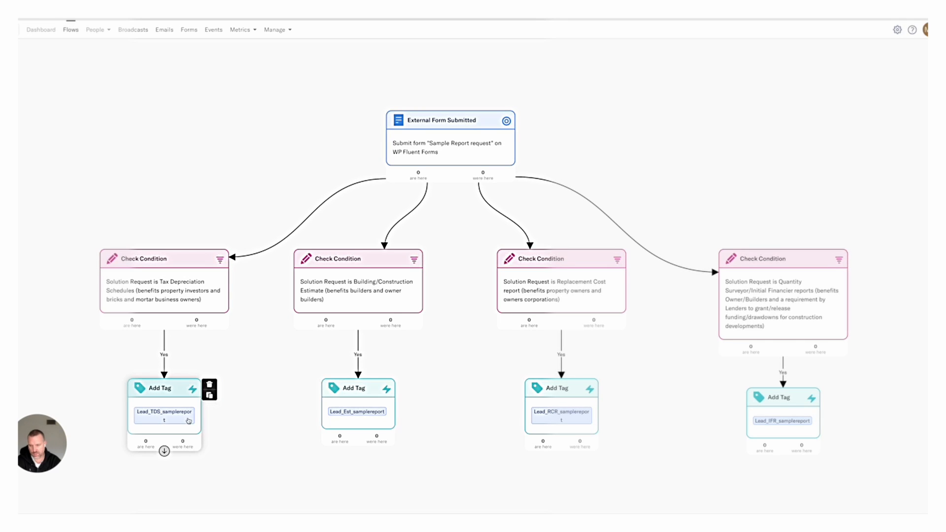
Search all flows for "#67" and open "Enquiry > [FluentForms] #67 RFQ [FluentForms #67] / TDS Sample Report".
{"action": "left_click", "coordinate": [70, 30]}
{"action": "type", "text": "#67"}
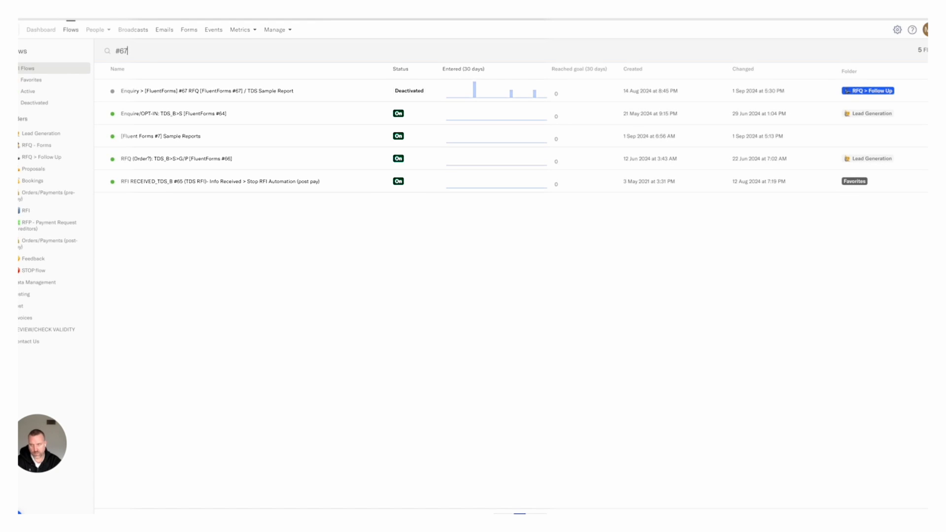
{"action": "left_click", "coordinate": [186, 93]}
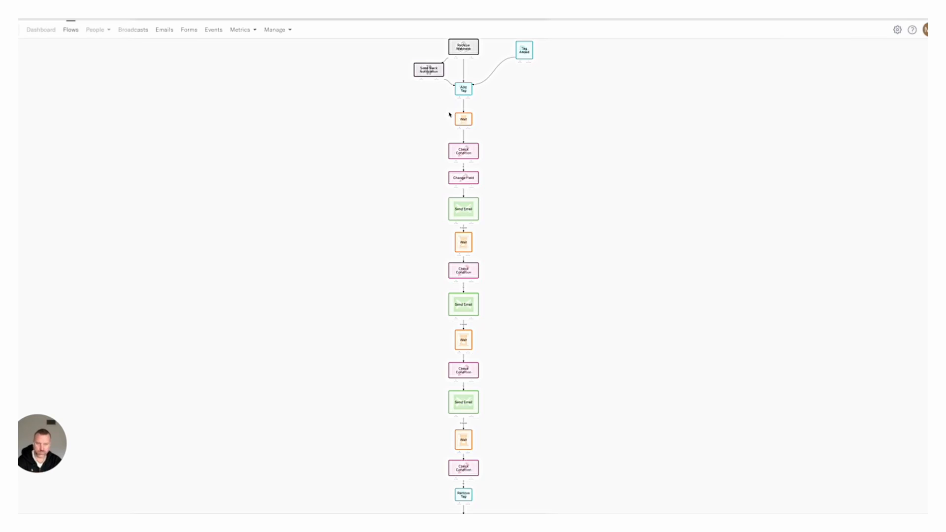
Move the Receive Webhook trigger slightly higher above the Add Tag step and delete the Tag Added trigger.
{"action": "scroll", "coordinate": [509, 135], "scroll_direction": "up", "scroll_amount": 4}
{"action": "left_click_drag", "start_coordinate": [509, 120], "coordinate": [440, 228]}
{"action": "scroll", "coordinate": [484, 170], "scroll_direction": "up", "scroll_amount": 1}
{"action": "scroll", "coordinate": [482, 162], "scroll_direction": "up", "scroll_amount": 1}
{"action": "scroll", "coordinate": [460, 198], "scroll_direction": "up", "scroll_amount": 2}
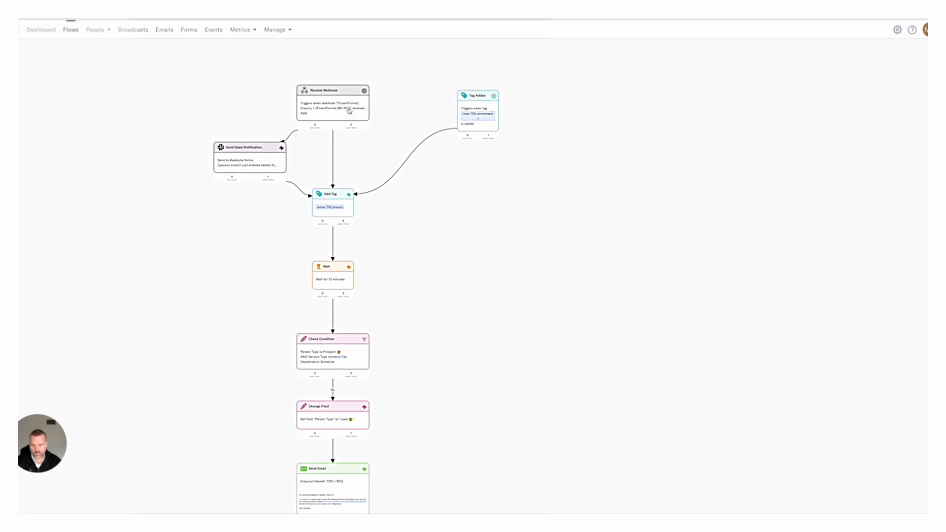
{"action": "left_click_drag", "start_coordinate": [333, 91], "coordinate": [333, 60]}
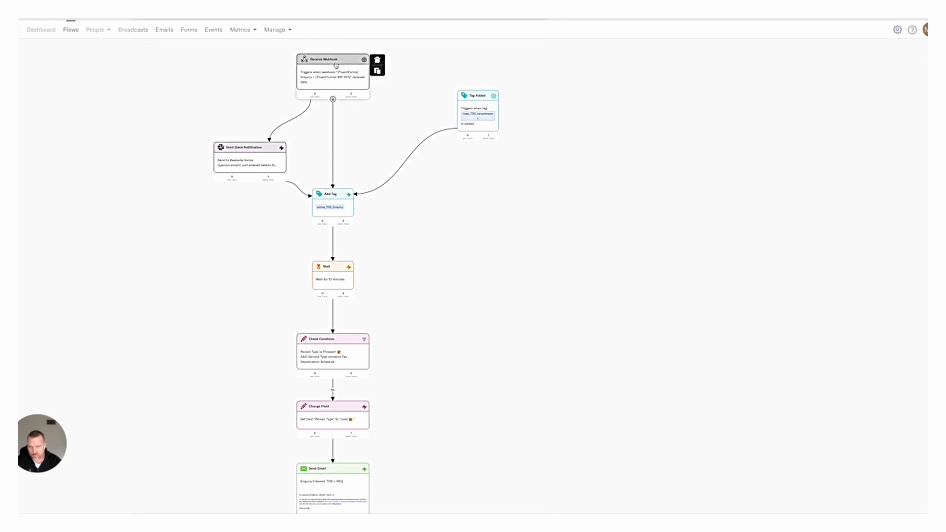
{"action": "left_click_drag", "start_coordinate": [331, 69], "coordinate": [331, 79]}
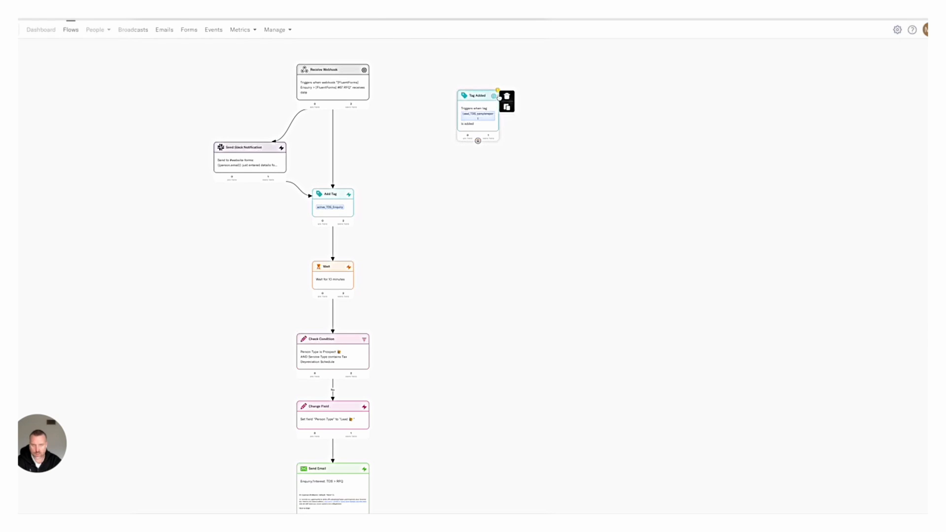
{"action": "left_click", "coordinate": [508, 99]}
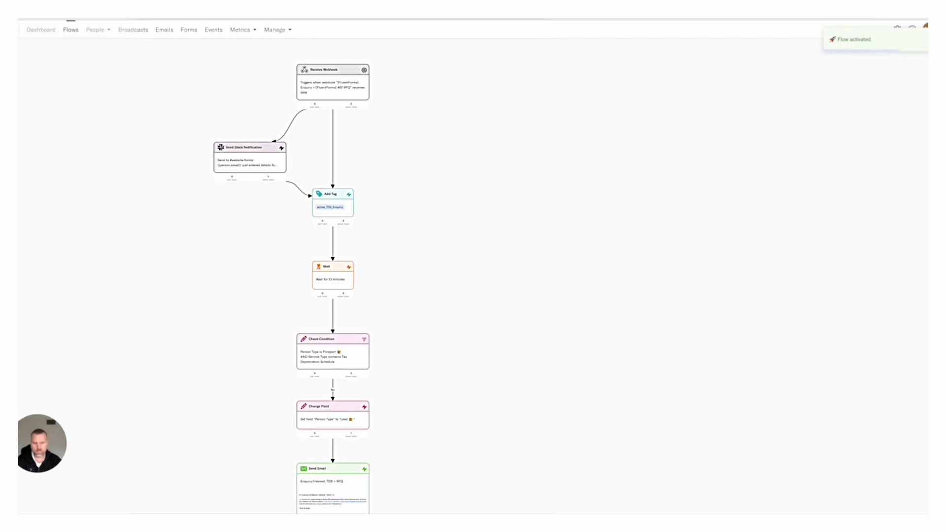
Search all flows for "Enquiry > [FluentForms] #67 RFQ [FluentForms #67] / TDS Sample Report" and duplicate that flow.
{"action": "left_click", "coordinate": [71, 30]}
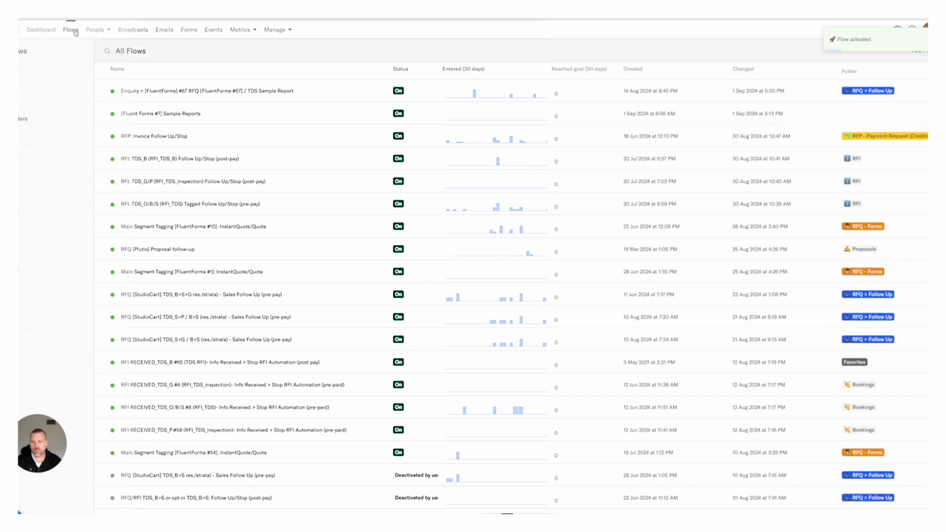
{"action": "left_click", "coordinate": [133, 50]}
{"action": "key", "text": "ctrl+v"}
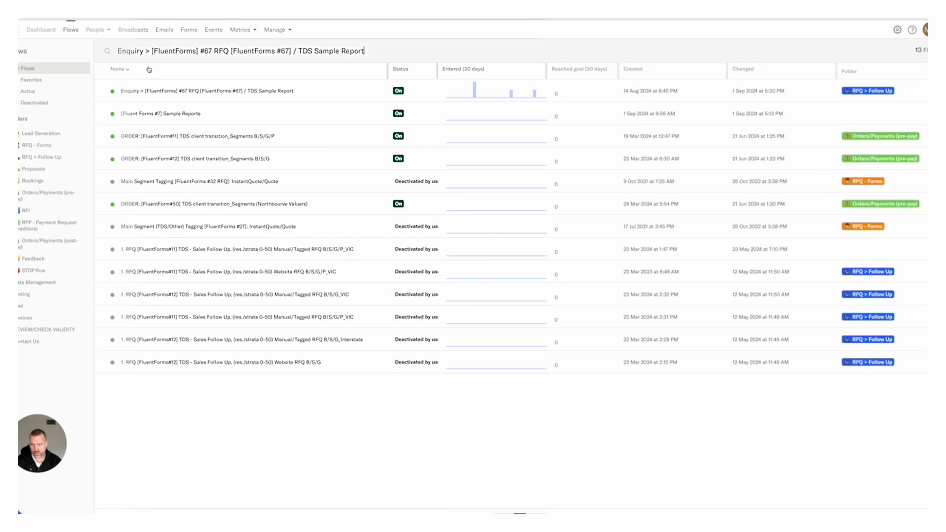
{"action": "left_click", "coordinate": [101, 92]}
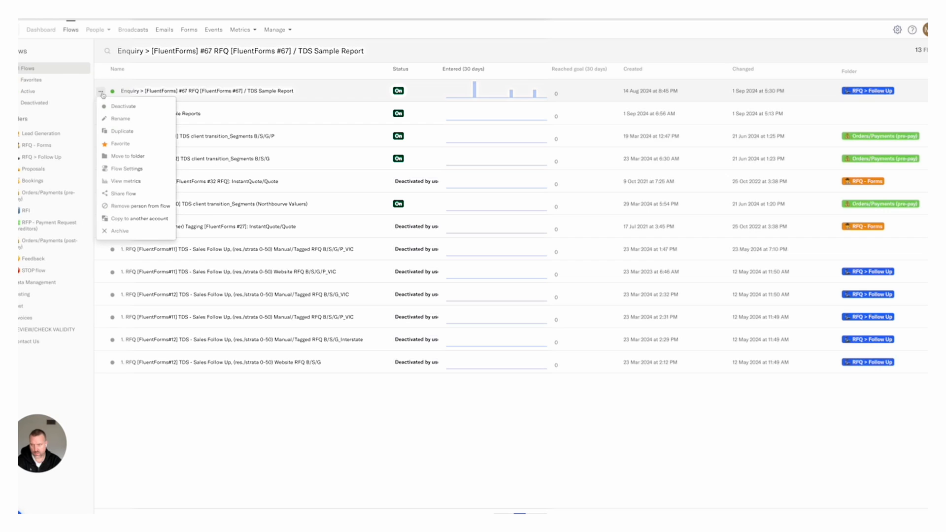
{"action": "left_click", "coordinate": [129, 134]}
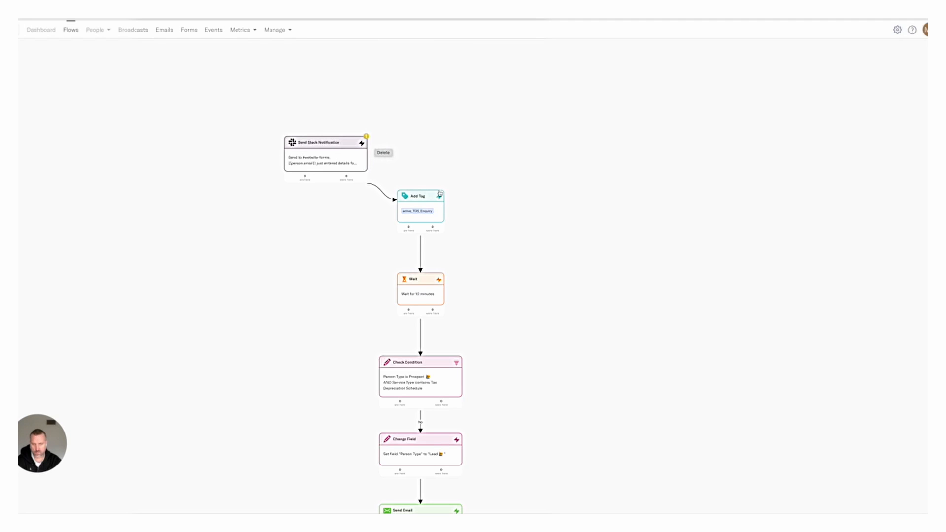
Add a Tag Added trigger above the Slack notification, firing when the tag Lead_TDS_samplereport is added.
{"action": "scroll", "coordinate": [424, 197], "scroll_direction": "down", "scroll_amount": 3}
{"action": "scroll", "coordinate": [361, 252], "scroll_direction": "up", "scroll_amount": 2}
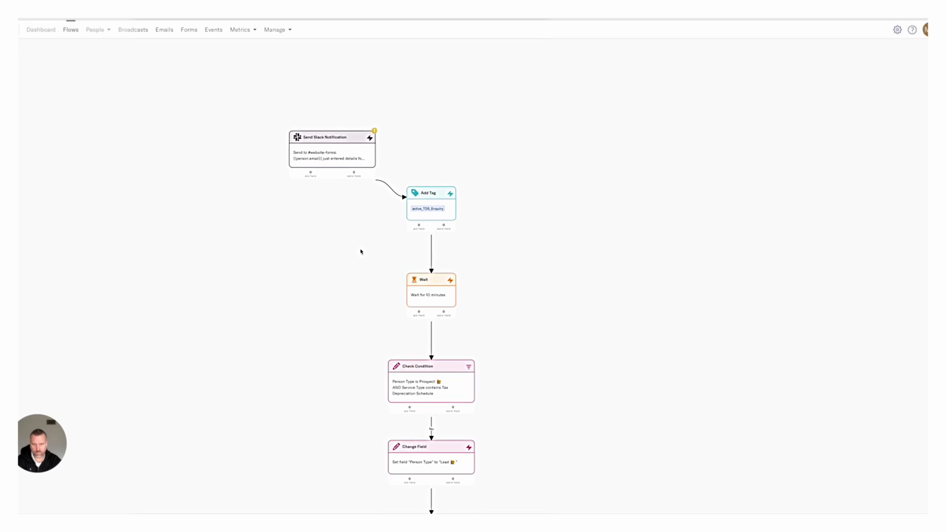
{"action": "left_click", "coordinate": [129, 511]}
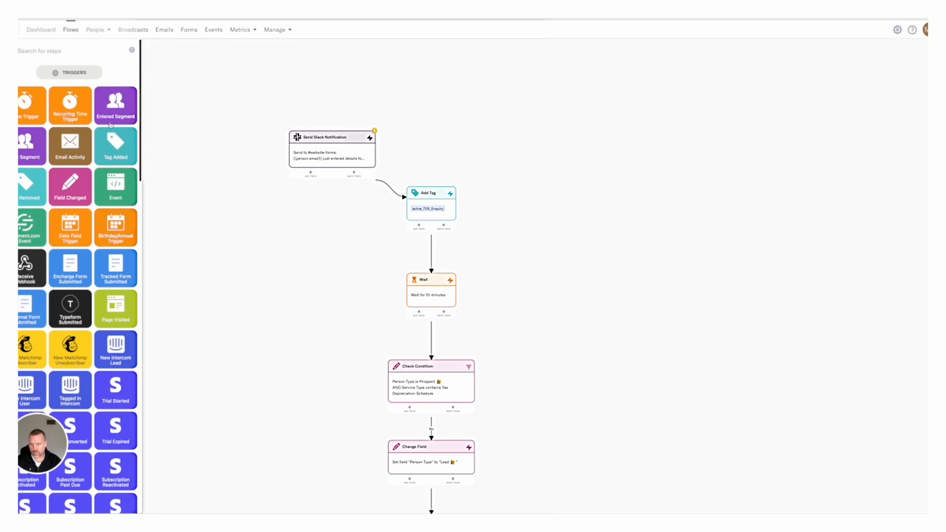
{"action": "left_click_drag", "start_coordinate": [121, 154], "coordinate": [435, 85]}
{"action": "left_click", "coordinate": [436, 81]}
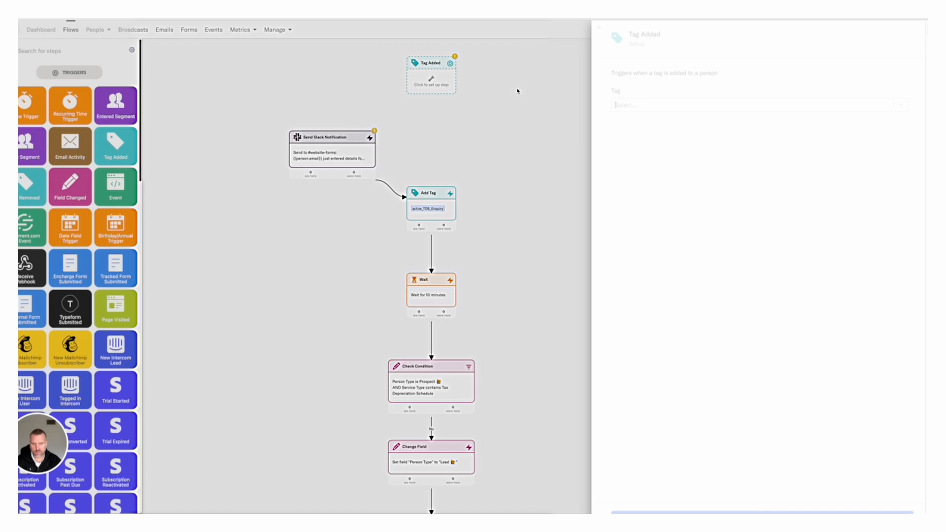
{"action": "left_click", "coordinate": [646, 105]}
{"action": "type", "text": "lead"}
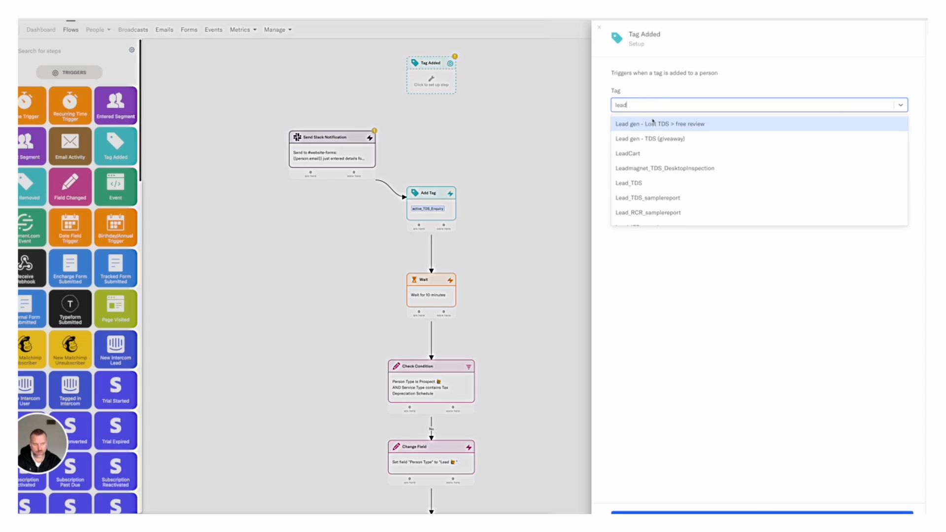
{"action": "type", "text": "_t"}
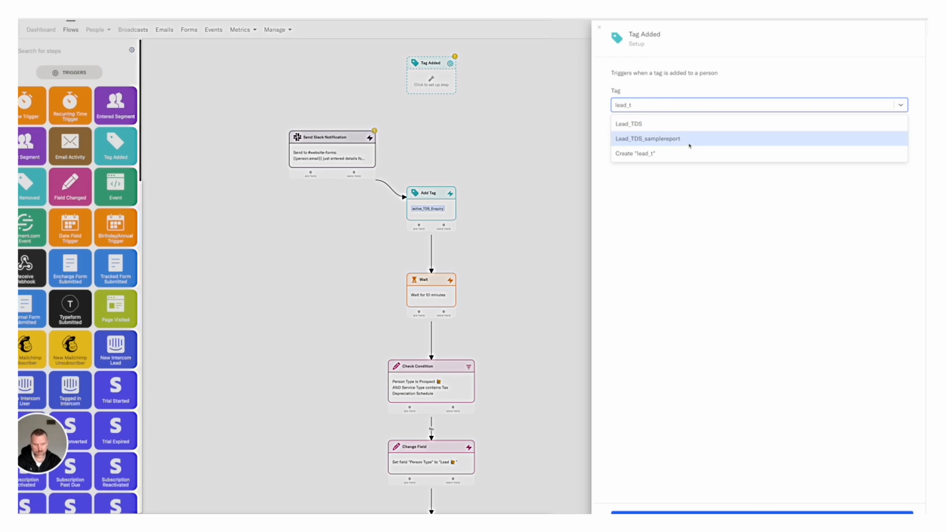
{"action": "left_click", "coordinate": [680, 142]}
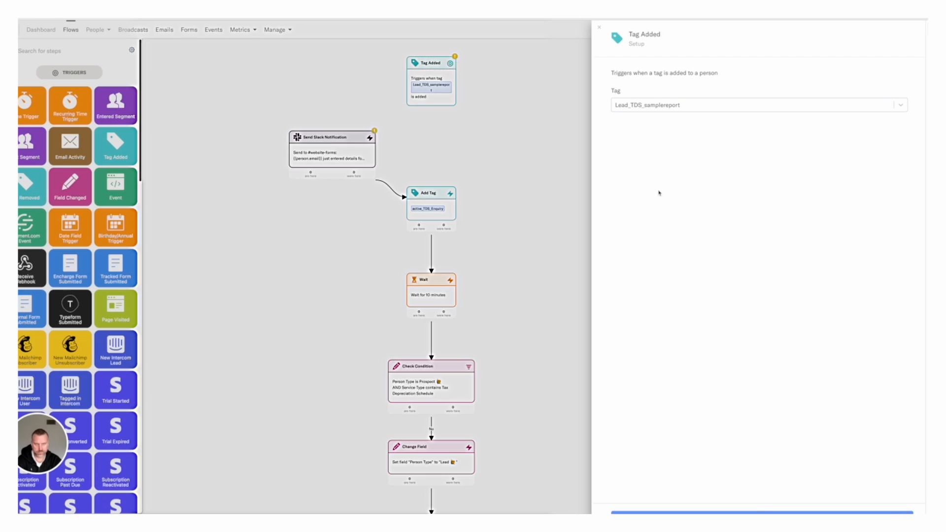
{"action": "left_click", "coordinate": [531, 141]}
Reword the Slack notification message to "{{person.email}} just entered details for a TDS sample report." and save it.
{"action": "mouse_move", "coordinate": [330, 157]}
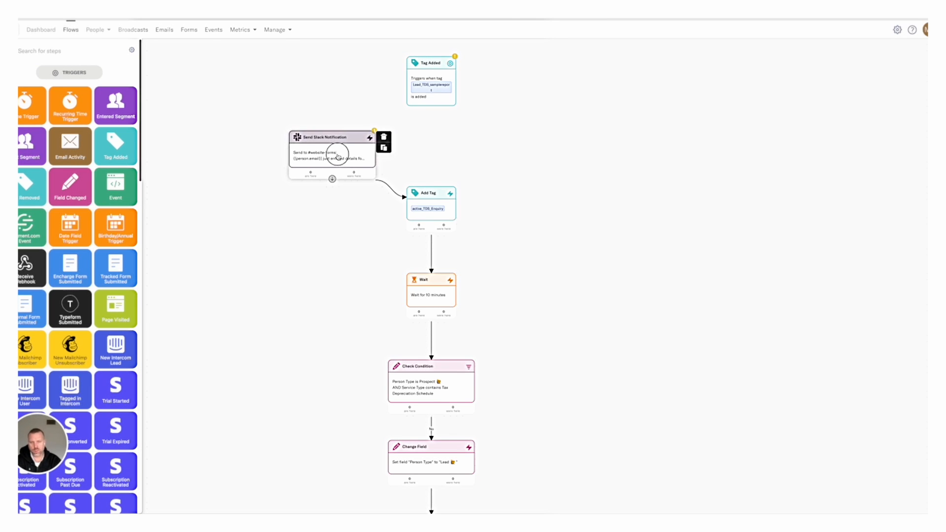
{"action": "left_click", "coordinate": [337, 156]}
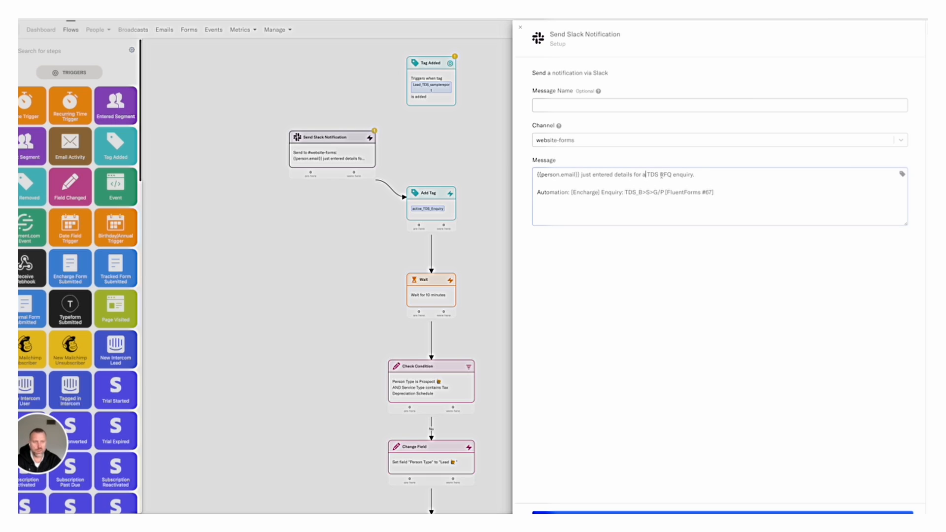
{"action": "left_click_drag", "start_coordinate": [661, 175], "coordinate": [693, 175]}
{"action": "type", "text": "sample"}
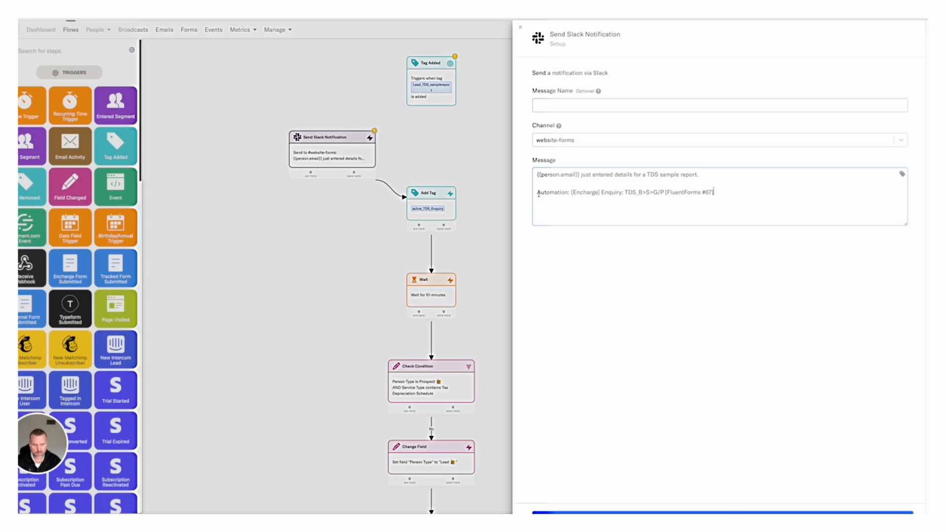
{"action": "left_click_drag", "start_coordinate": [538, 193], "coordinate": [588, 195]}
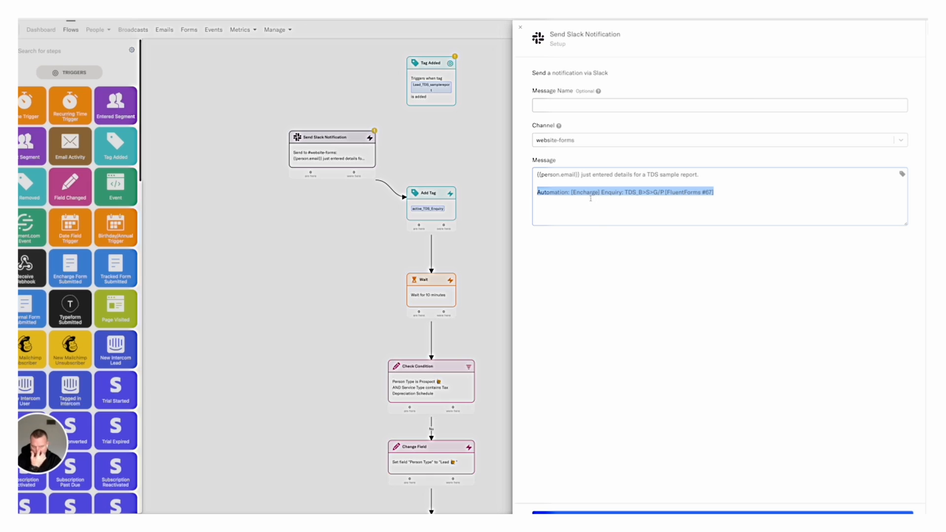
{"action": "left_click", "coordinate": [627, 212]}
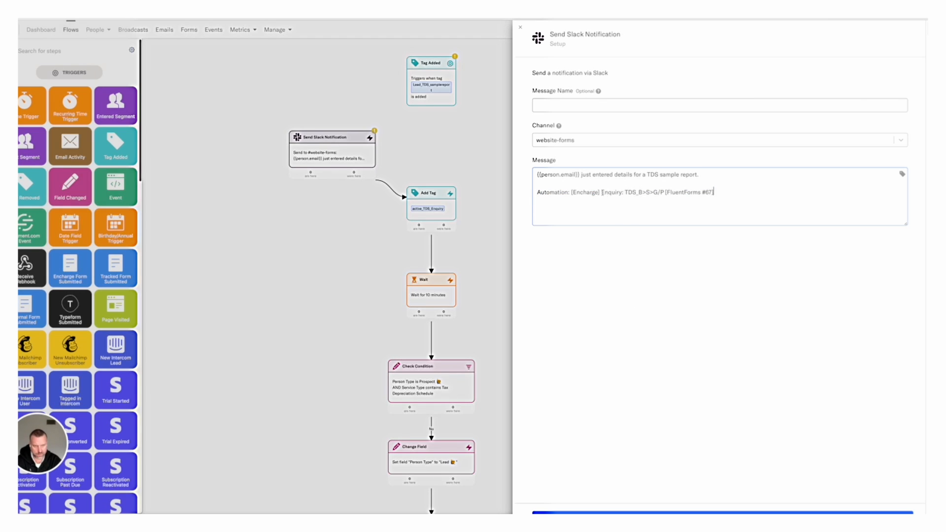
{"action": "left_click_drag", "start_coordinate": [602, 193], "coordinate": [729, 196]}
{"action": "left_click", "coordinate": [708, 512]}
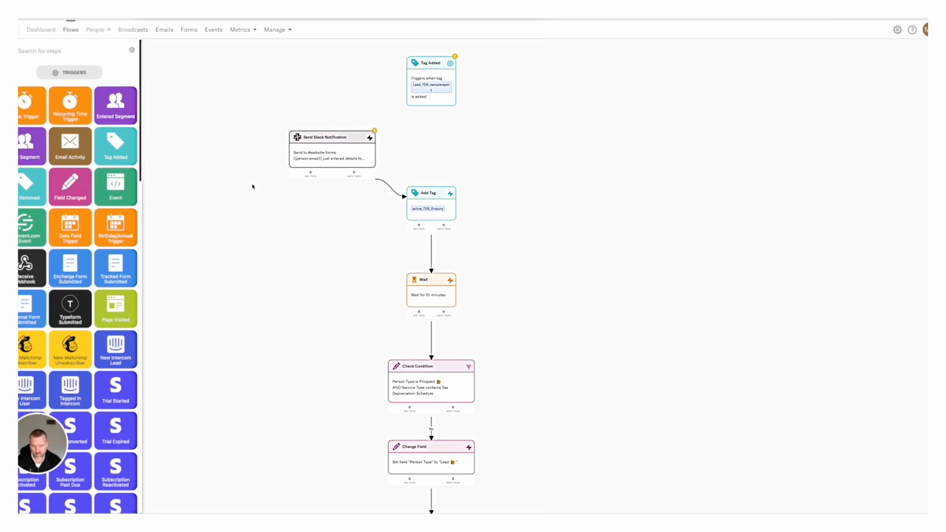
Replace the automation name in the Slack message with "Enquiry > [FluentForms] #7 Lead Gen / TDS Sample Report", keep the website-forms channel, and save.
{"action": "left_click", "coordinate": [333, 150]}
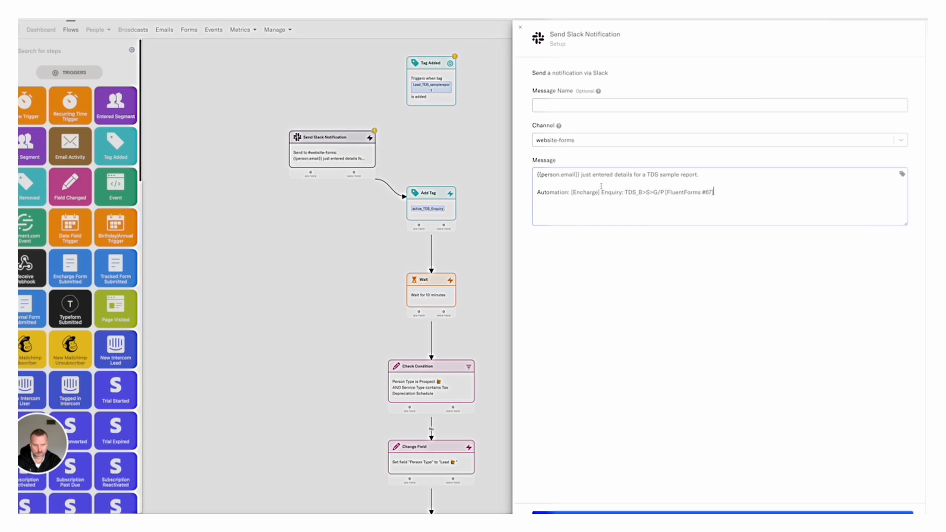
{"action": "left_click_drag", "start_coordinate": [602, 191], "coordinate": [715, 195]}
{"action": "type", "text": "Enquiry > [FluentForms] #7 Lead Gen / TDS Sample Report"}
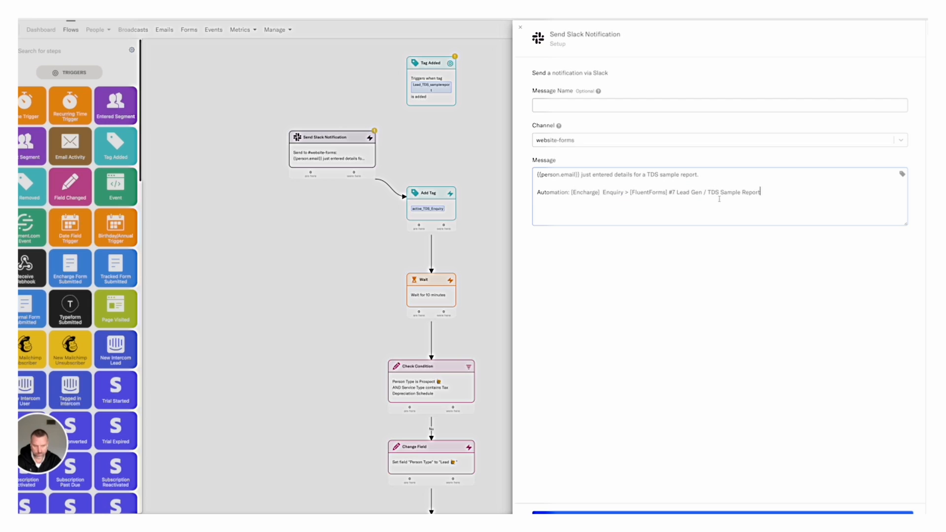
{"action": "left_click", "coordinate": [584, 140]}
{"action": "left_click", "coordinate": [569, 251]}
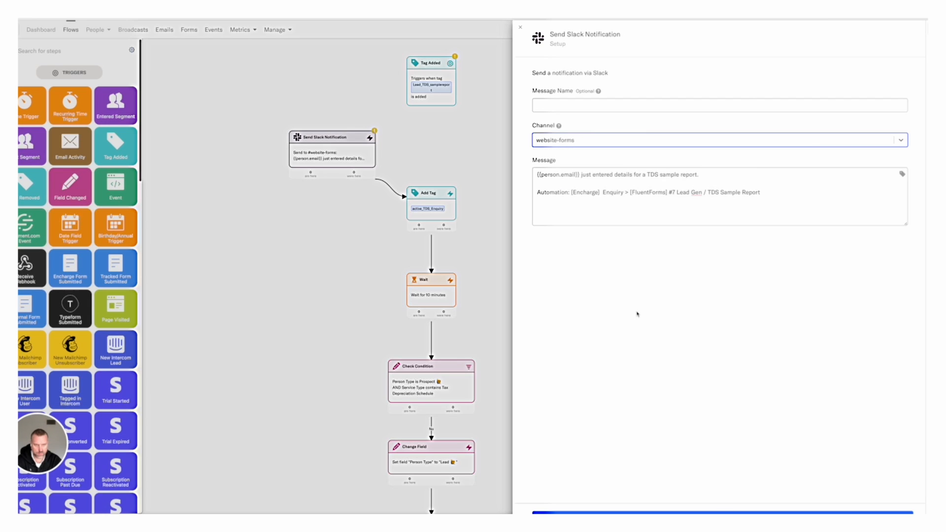
{"action": "left_click", "coordinate": [747, 512]}
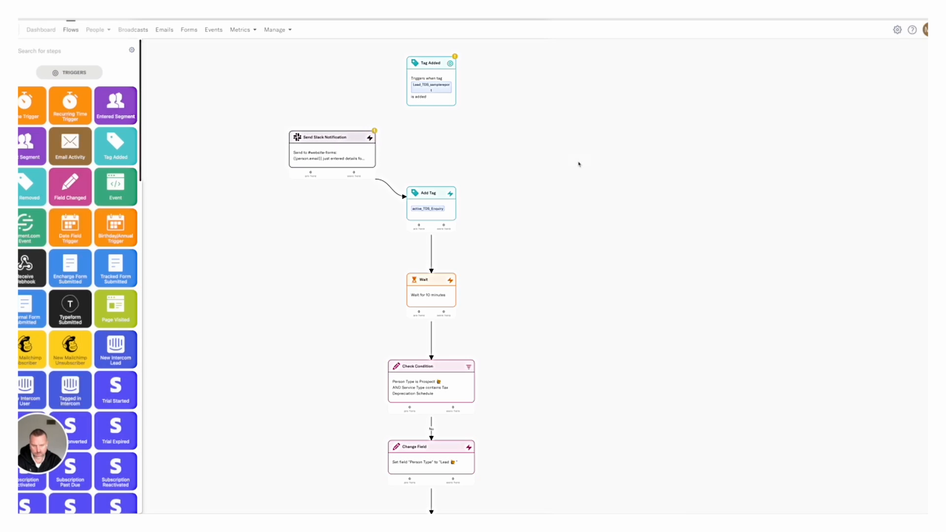
Connect the Tag Added trigger to the Slack notification and align the first steps in one evenly spaced column.
{"action": "left_click_drag", "start_coordinate": [431, 105], "coordinate": [455, 121]}
{"action": "left_click_drag", "start_coordinate": [438, 63], "coordinate": [437, 46]}
{"action": "left_click_drag", "start_coordinate": [539, 113], "coordinate": [538, 131]}
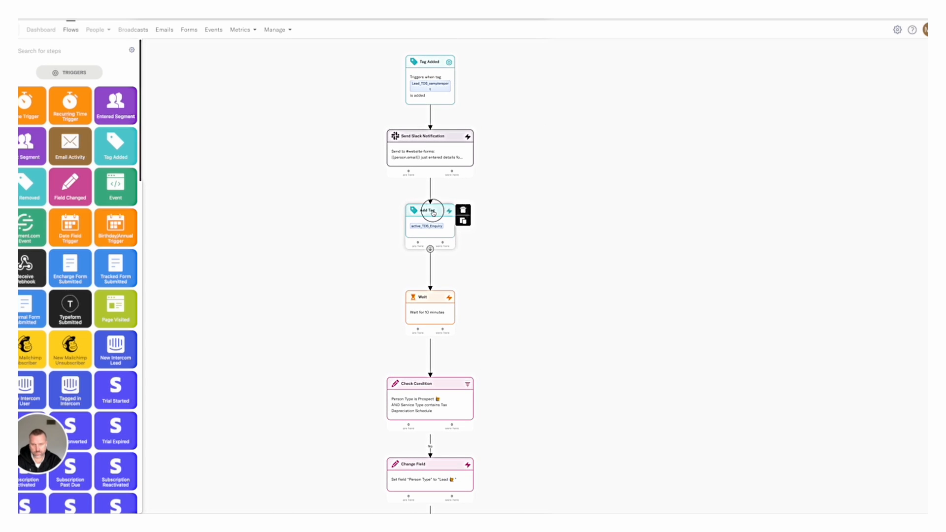
{"action": "left_click_drag", "start_coordinate": [433, 212], "coordinate": [433, 218]}
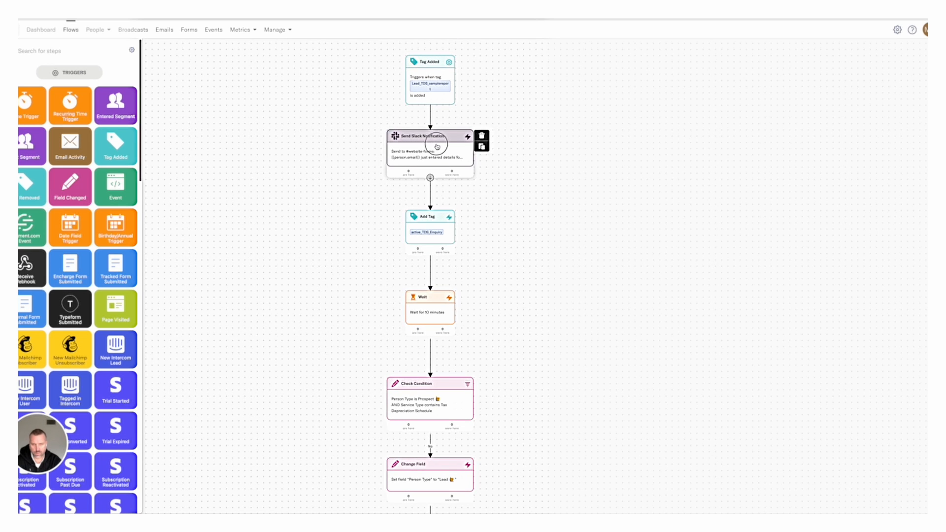
{"action": "scroll", "coordinate": [496, 211], "scroll_direction": "up", "scroll_amount": 3}
{"action": "mouse_move", "coordinate": [408, 229]}
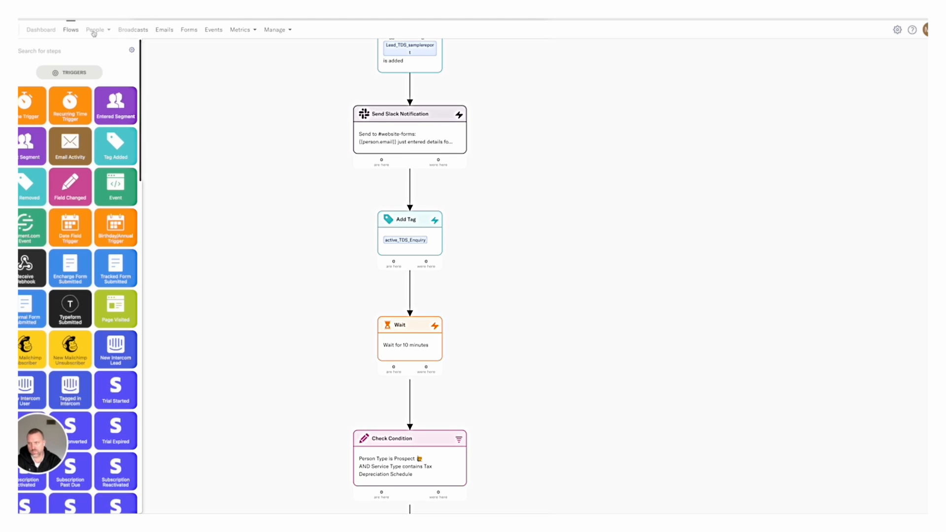
Search all people for the test contact and open that contact's profile.
{"action": "left_click", "coordinate": [94, 31]}
{"action": "left_click", "coordinate": [104, 50]}
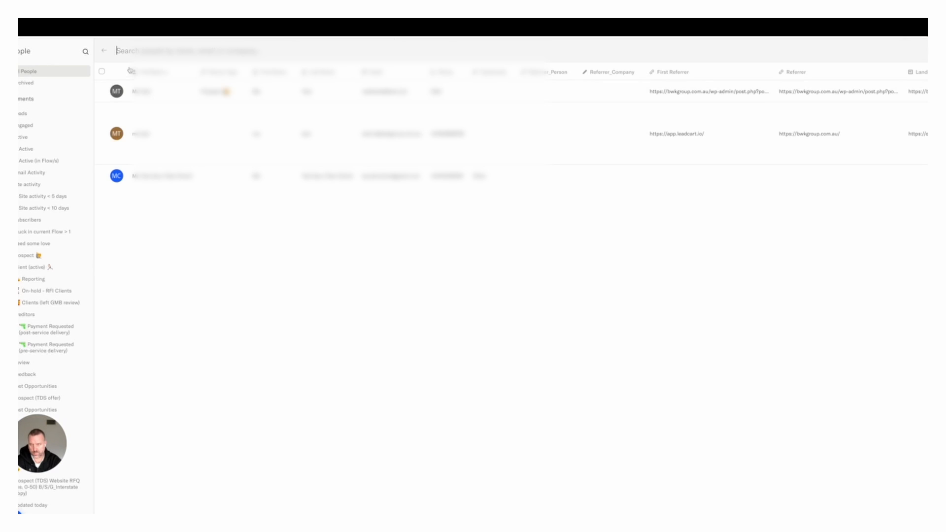
{"action": "type", "text": "me test"}
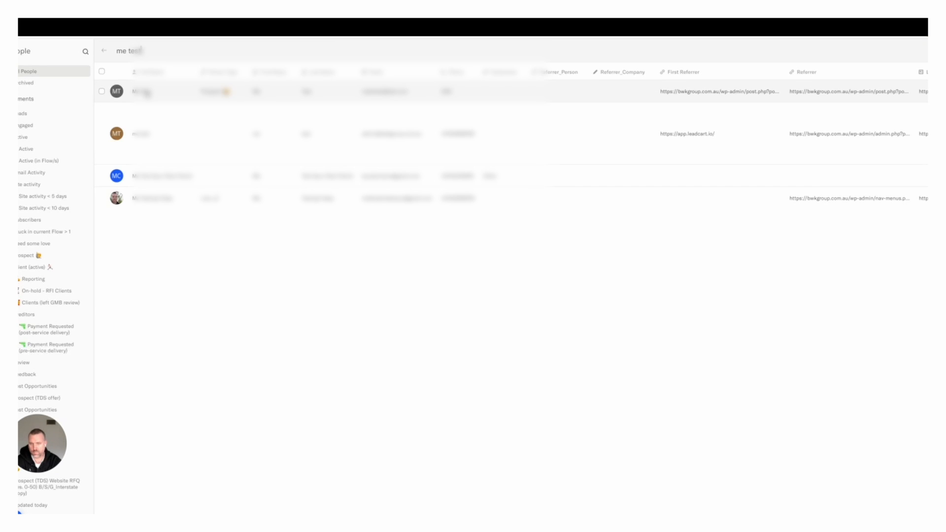
{"action": "left_click", "coordinate": [146, 93]}
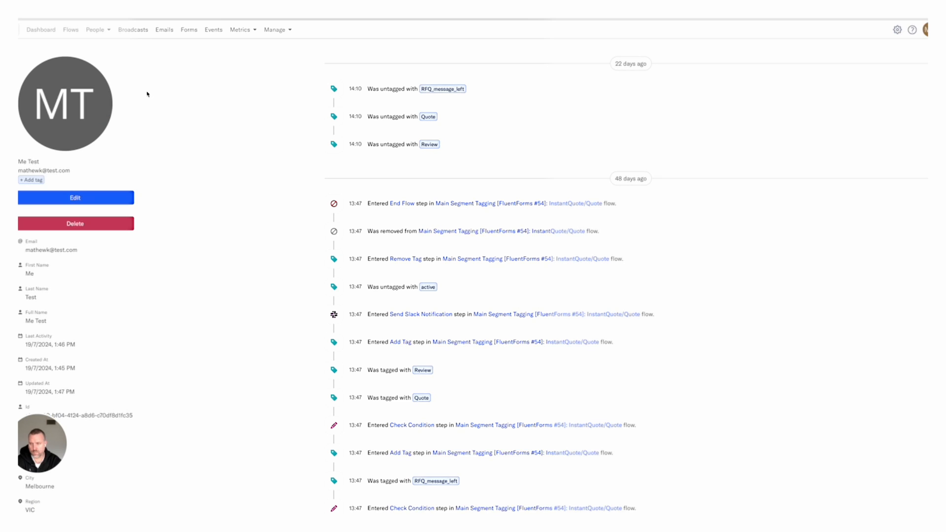
Examine the test contact's activity timeline for the tags added and removed and the flow steps entered.
{"action": "scroll", "coordinate": [176, 169], "scroll_direction": "down", "scroll_amount": 1}
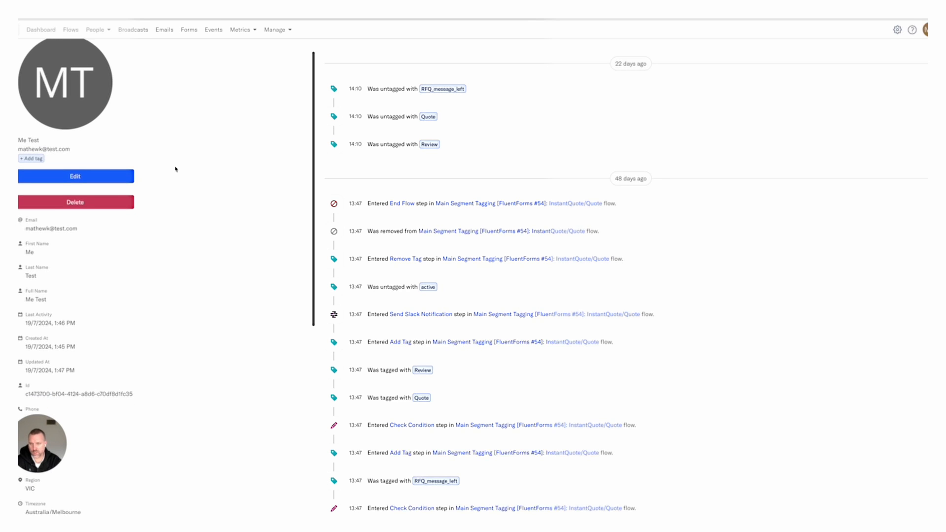
{"action": "scroll", "coordinate": [471, 178], "scroll_direction": "down", "scroll_amount": 2}
{"action": "scroll", "coordinate": [471, 179], "scroll_direction": "down", "scroll_amount": 6}
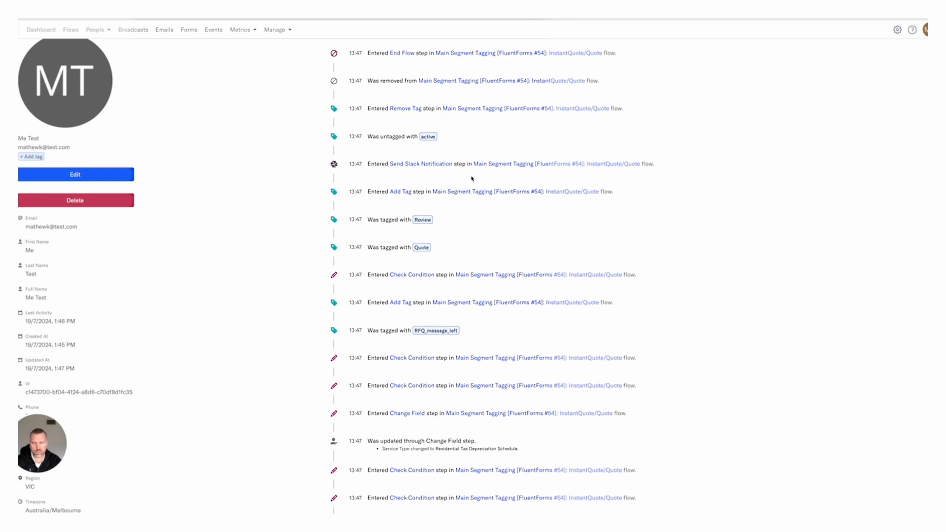
{"action": "scroll", "coordinate": [471, 179], "scroll_direction": "down", "scroll_amount": 5}
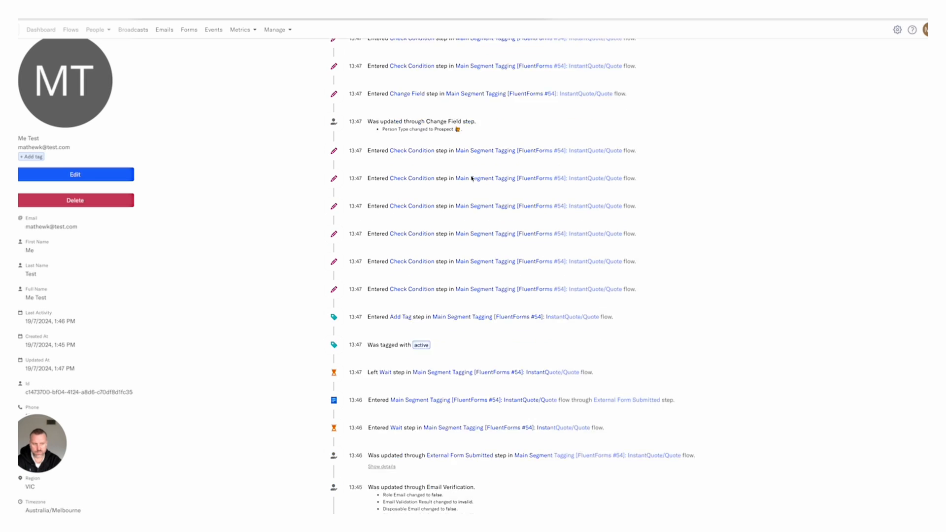
{"action": "scroll", "coordinate": [472, 178], "scroll_direction": "up", "scroll_amount": 4}
{"action": "scroll", "coordinate": [471, 179], "scroll_direction": "up", "scroll_amount": 8}
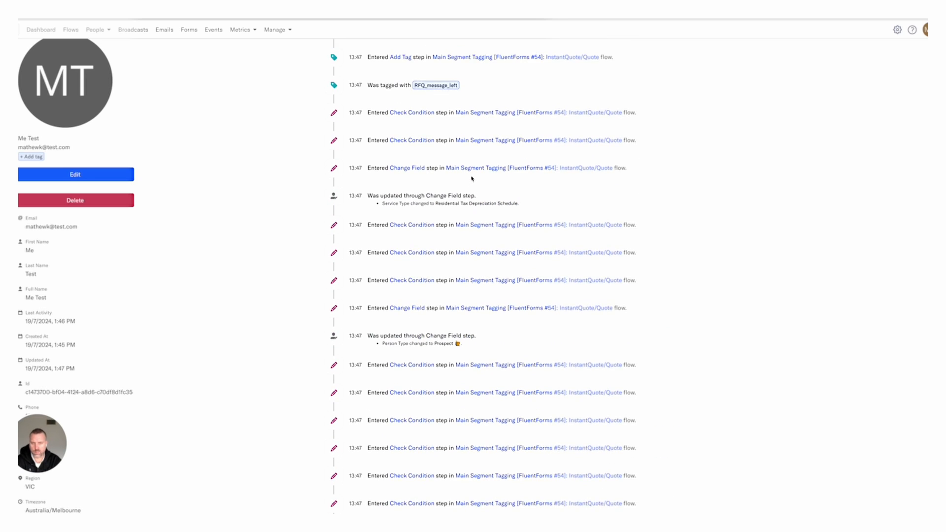
{"action": "scroll", "coordinate": [472, 179], "scroll_direction": "up", "scroll_amount": 1}
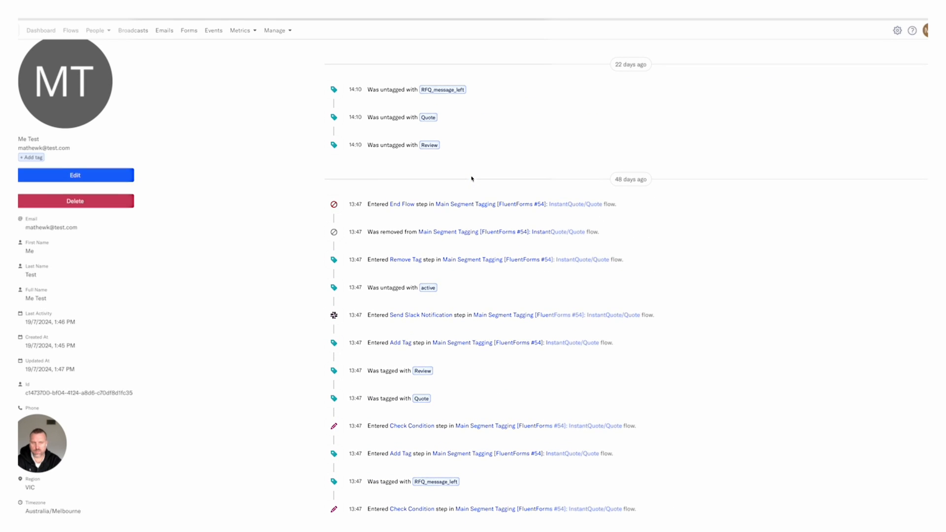
{"action": "scroll", "coordinate": [472, 181], "scroll_direction": "down", "scroll_amount": 2}
{"action": "scroll", "coordinate": [473, 184], "scroll_direction": "down", "scroll_amount": 4}
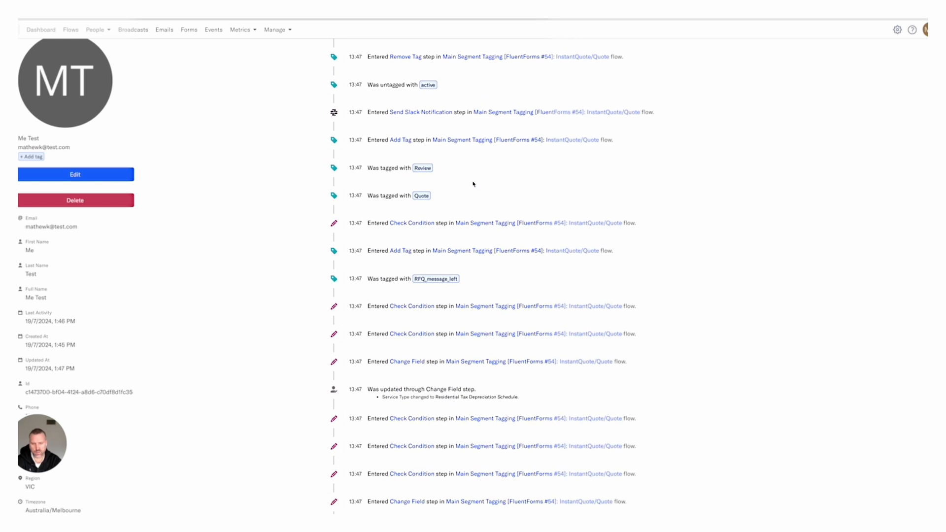
{"action": "scroll", "coordinate": [473, 183], "scroll_direction": "up", "scroll_amount": 3}
{"action": "scroll", "coordinate": [473, 183], "scroll_direction": "up", "scroll_amount": 2}
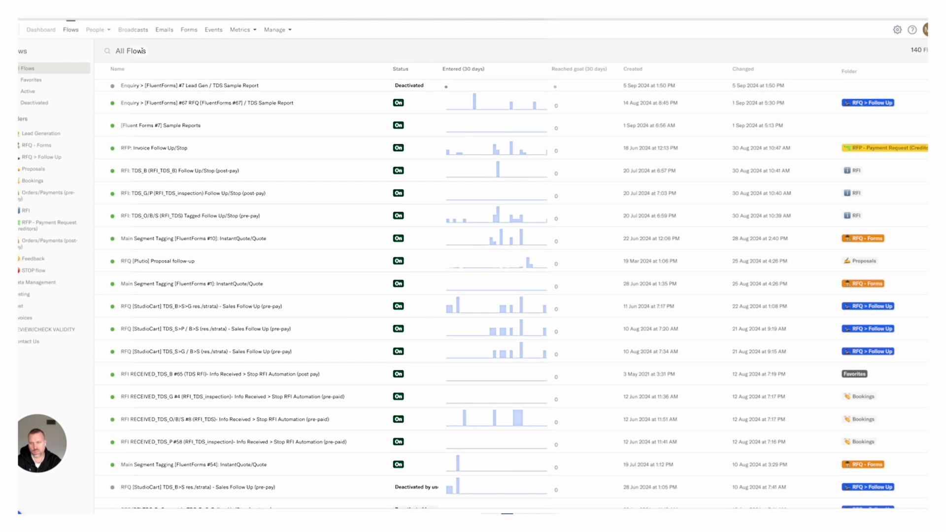
Search all flows for "#7" and open "[Fluent Forms #7] Sample Reports" to review its tagging branches.
{"action": "left_click", "coordinate": [144, 51]}
{"action": "type", "text": "#7"}
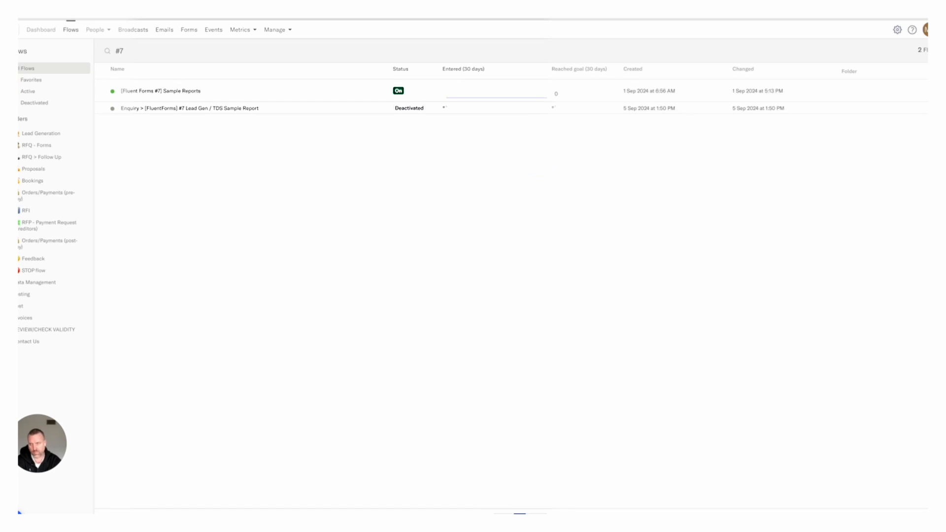
{"action": "left_click", "coordinate": [164, 92]}
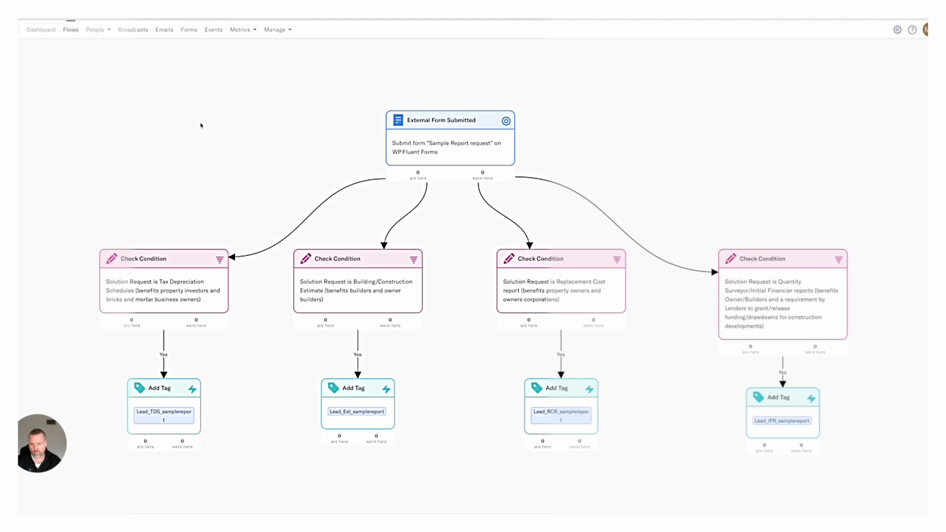
Open the flow "Enquiry > [FluentForms] #7 Lead Gen / TDS Sample Report" and inspect its Add Tag step.
{"action": "left_click", "coordinate": [71, 30]}
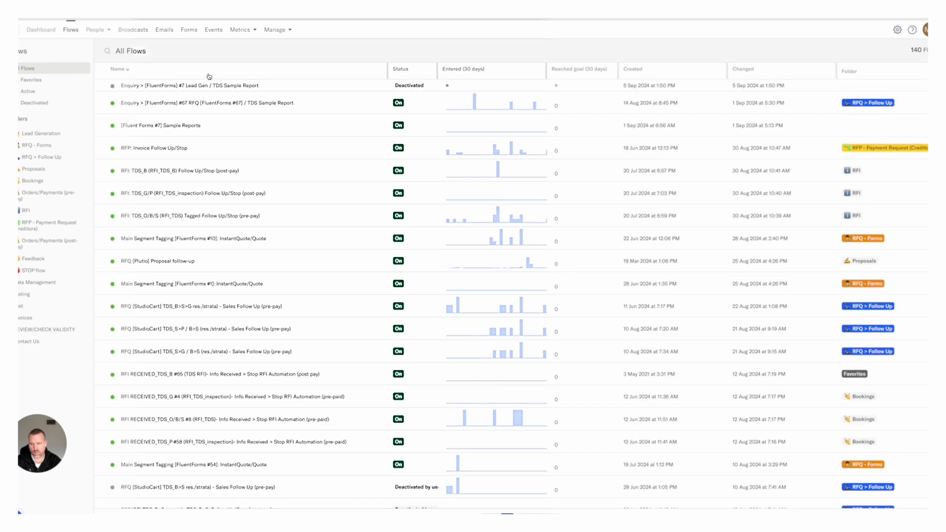
{"action": "left_click", "coordinate": [162, 87]}
{"action": "scroll", "coordinate": [773, 251], "scroll_direction": "up", "scroll_amount": 2}
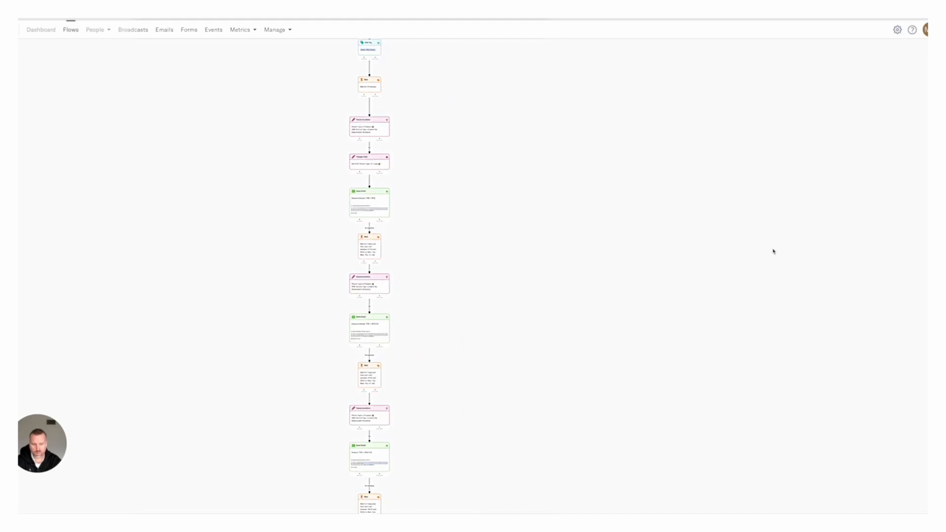
{"action": "scroll", "coordinate": [773, 251], "scroll_direction": "up", "scroll_amount": 5}
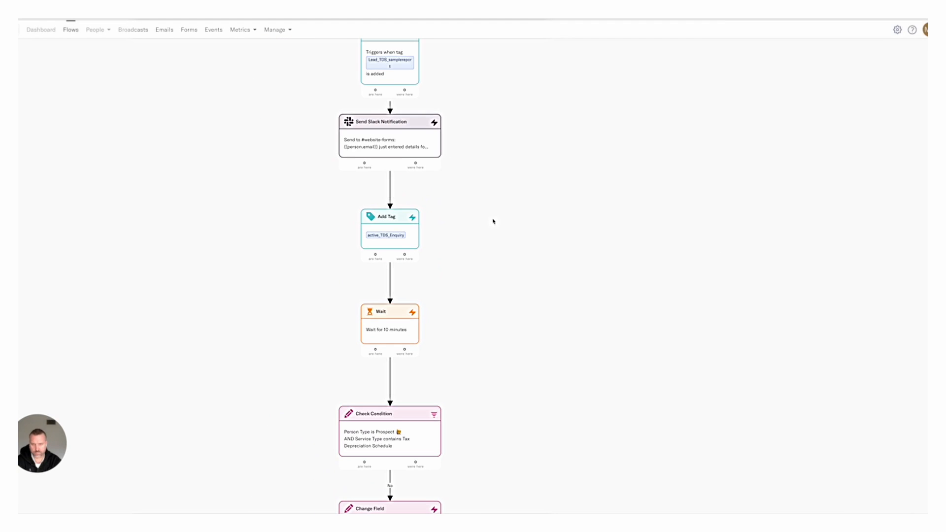
{"action": "scroll", "coordinate": [392, 240], "scroll_direction": "up", "scroll_amount": 2}
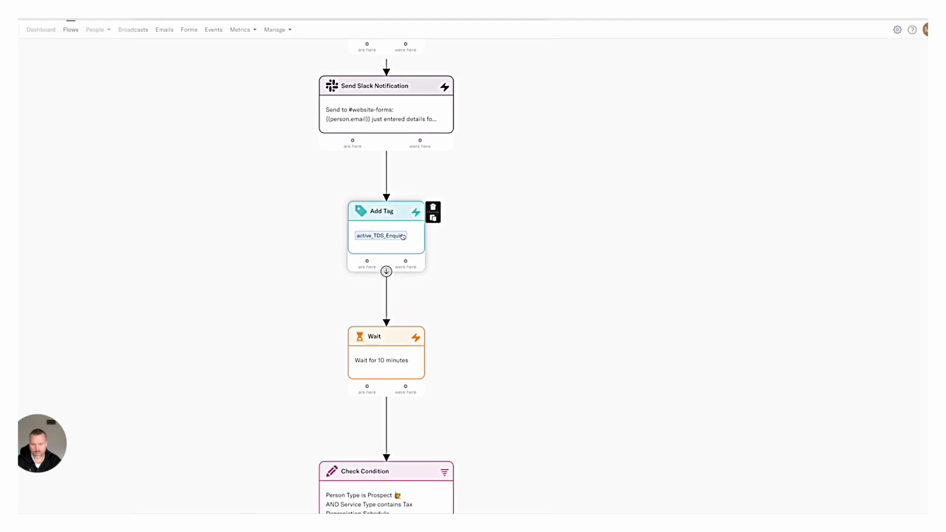
{"action": "left_click", "coordinate": [396, 239]}
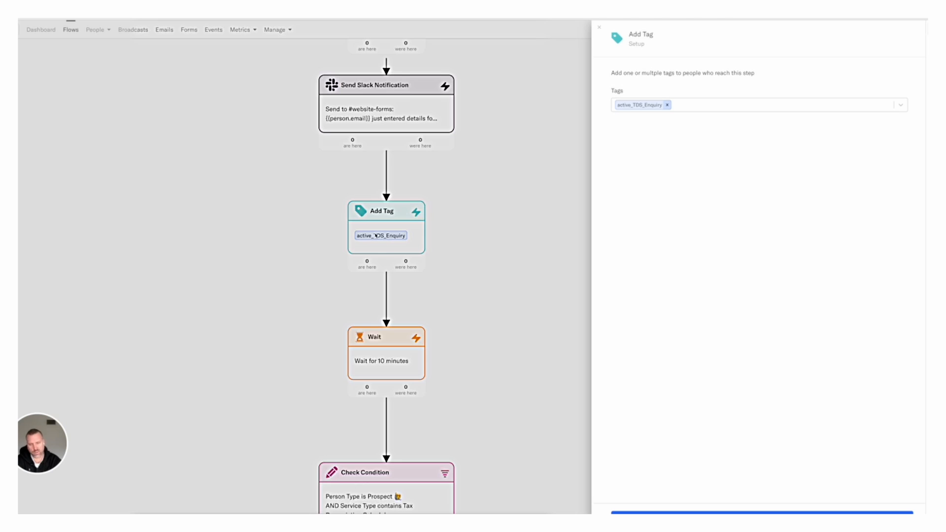
{"action": "left_click", "coordinate": [507, 227]}
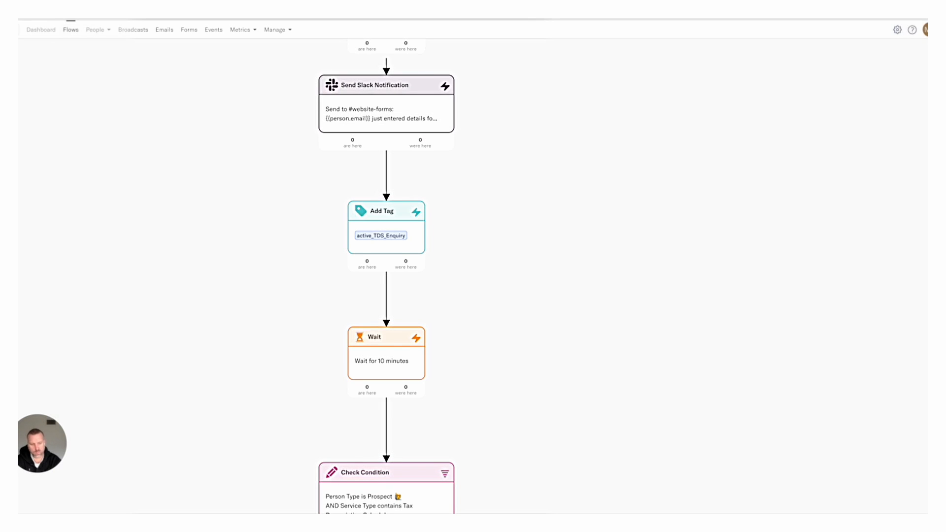
{"action": "mouse_move", "coordinate": [386, 236]}
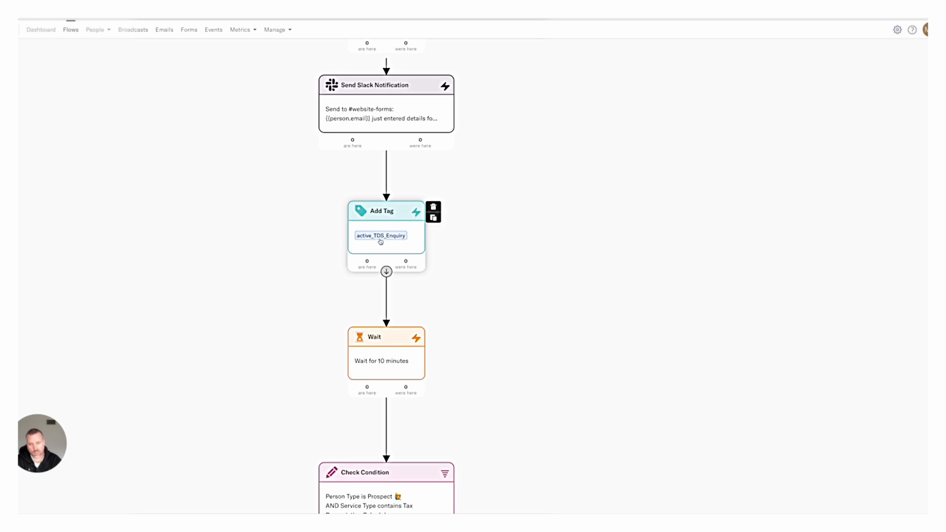
{"action": "left_click", "coordinate": [398, 236]}
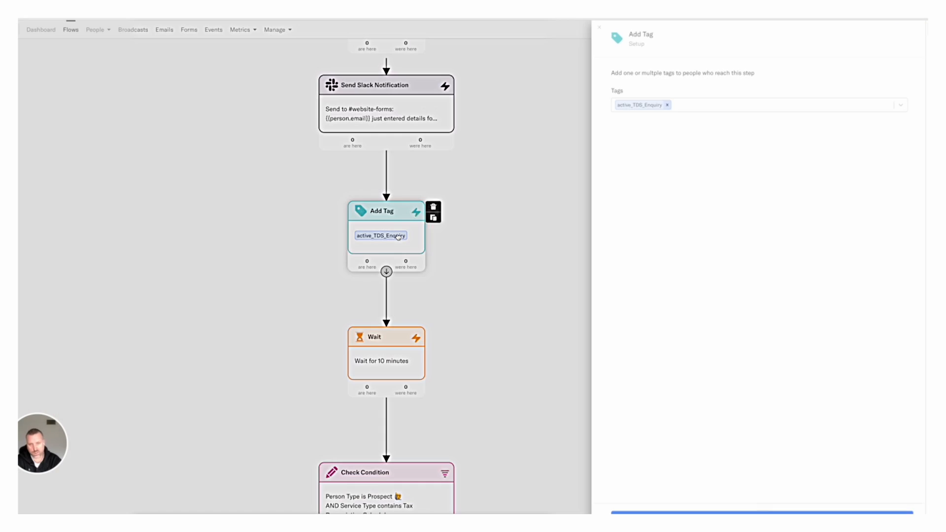
{"action": "left_click", "coordinate": [667, 105]}
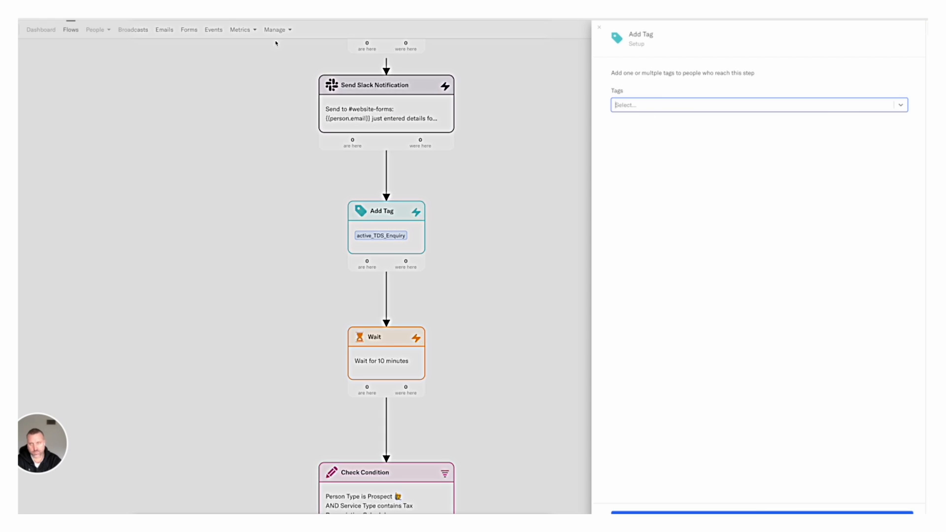
{"action": "left_click", "coordinate": [412, 251]}
{"action": "left_click", "coordinate": [541, 277]}
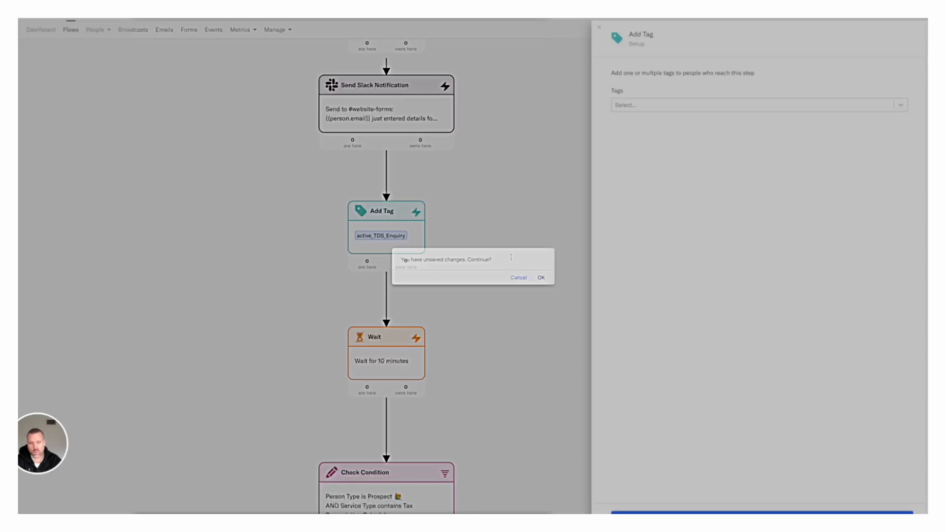
Create a new tag named active_TDS_LeadGen_SampleReport in the account's tag list.
{"action": "left_click", "coordinate": [289, 30]}
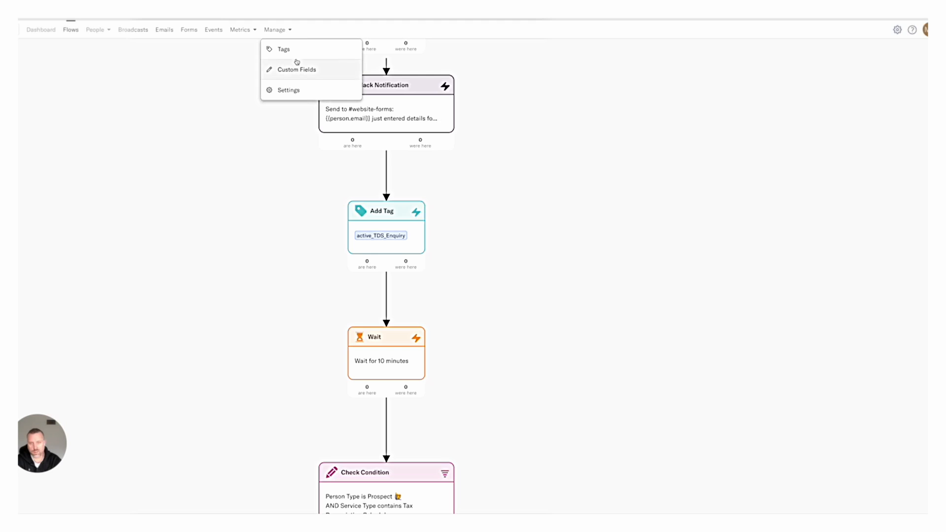
{"action": "left_click", "coordinate": [287, 49]}
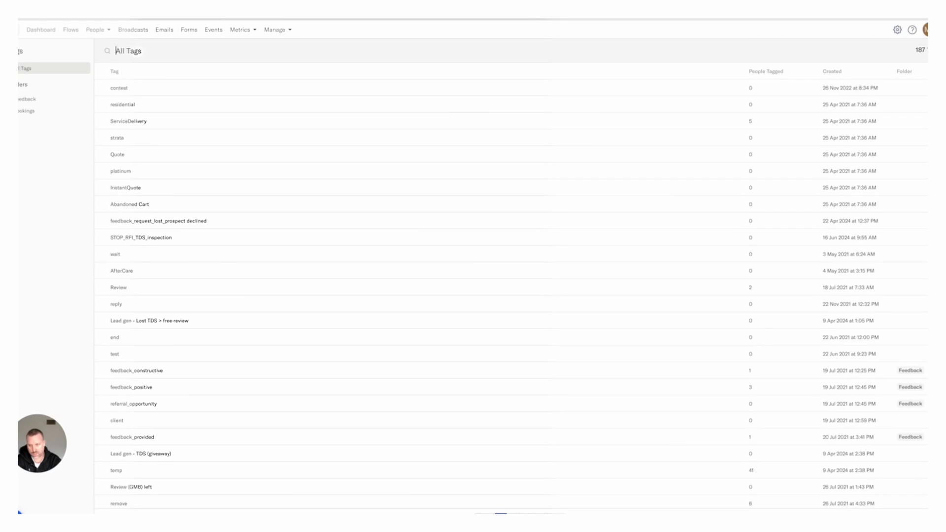
{"action": "left_click", "coordinate": [54, 483]}
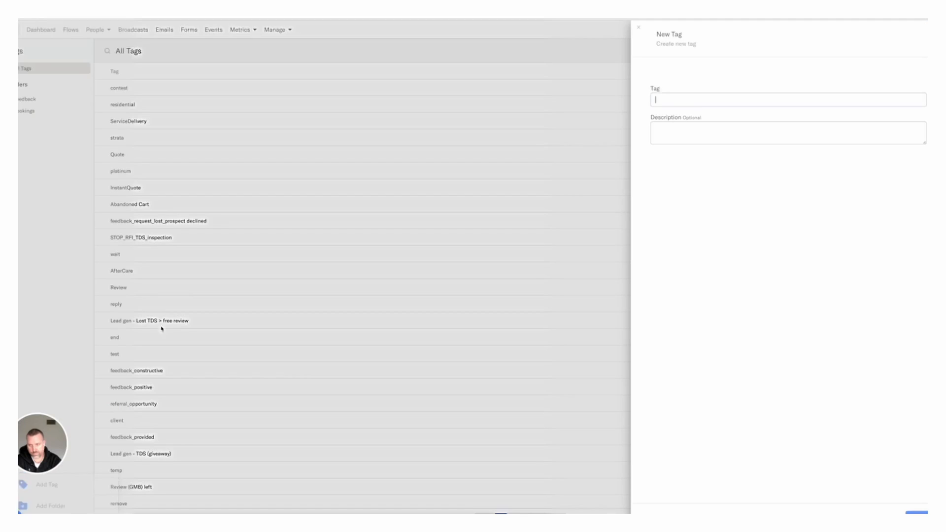
{"action": "type", "text": "active "}
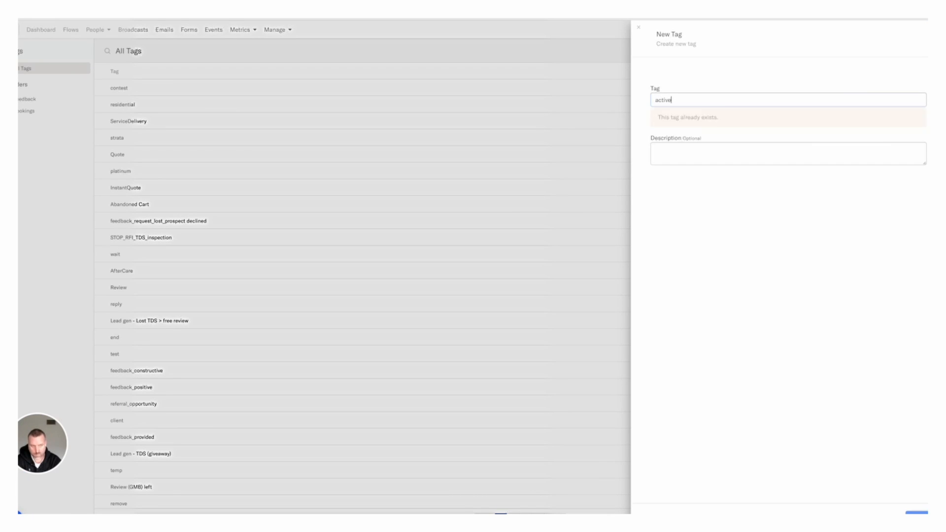
{"action": "type", "text": "TDS"}
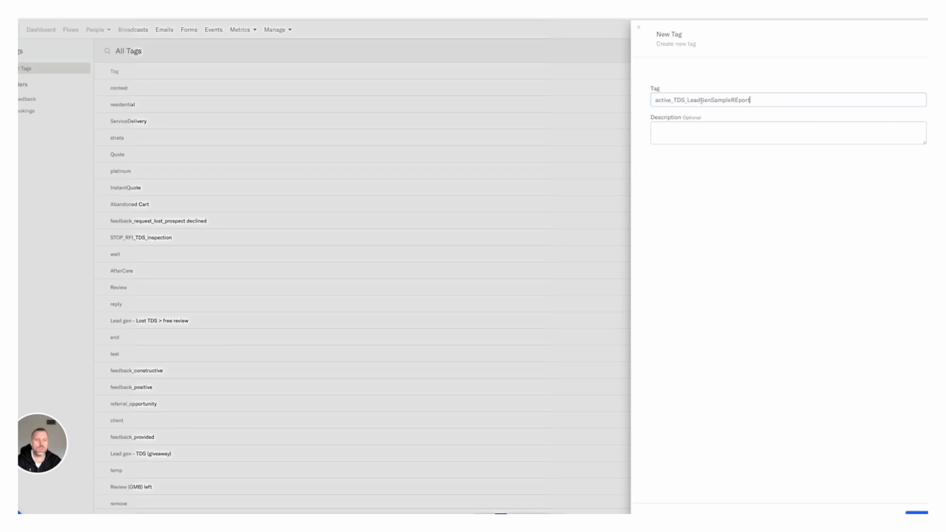
{"action": "type", "text": "_L"}
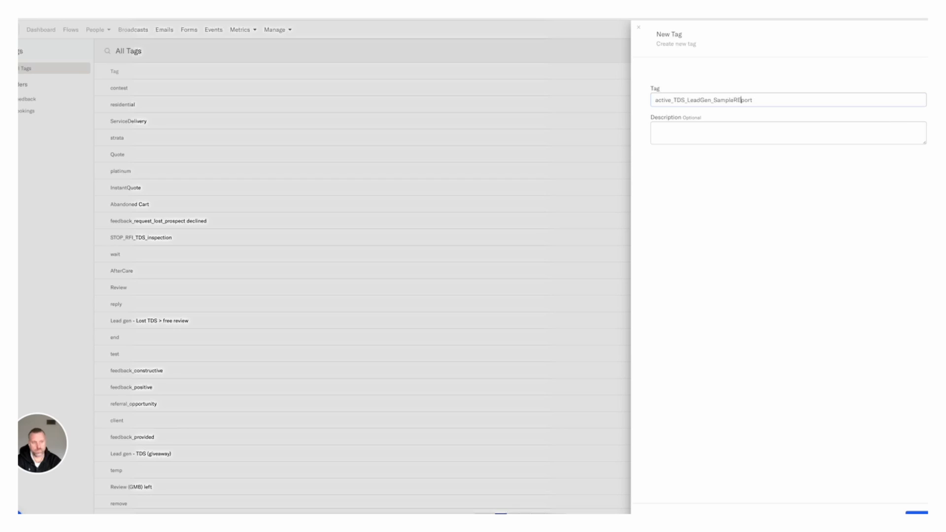
{"action": "type", "text": "e"}
{"action": "left_click", "coordinate": [917, 512]}
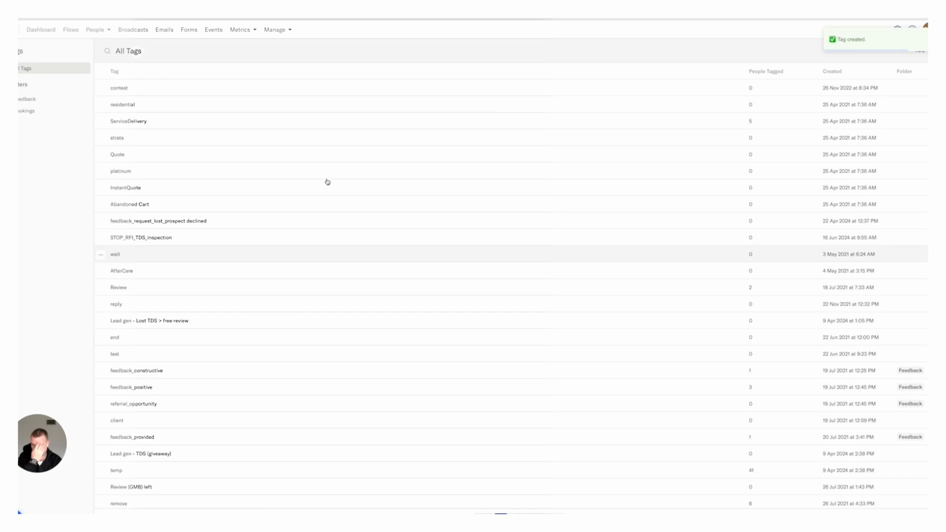
Search all flows for "#7" and open "Enquiry > [FluentForms] #7 Lead Gen / TDS Sample Report".
{"action": "left_click", "coordinate": [70, 30]}
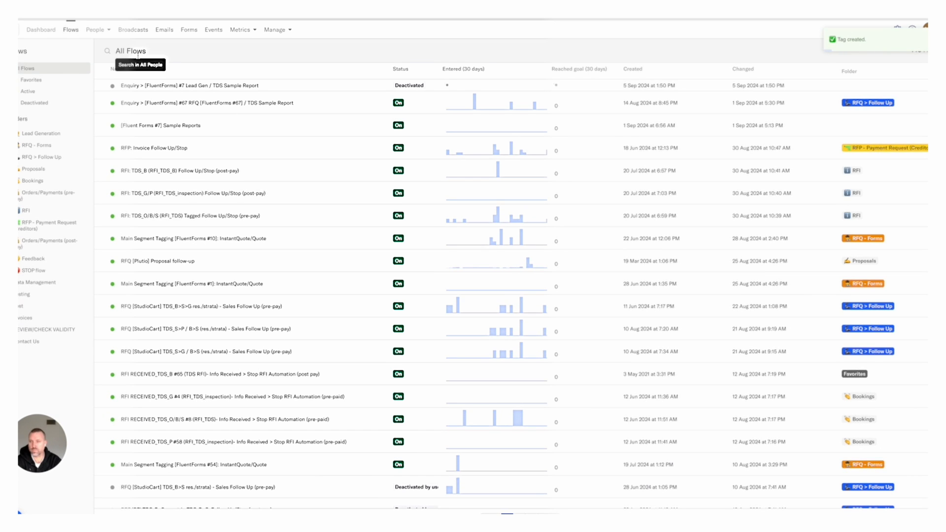
{"action": "type", "text": "#7"}
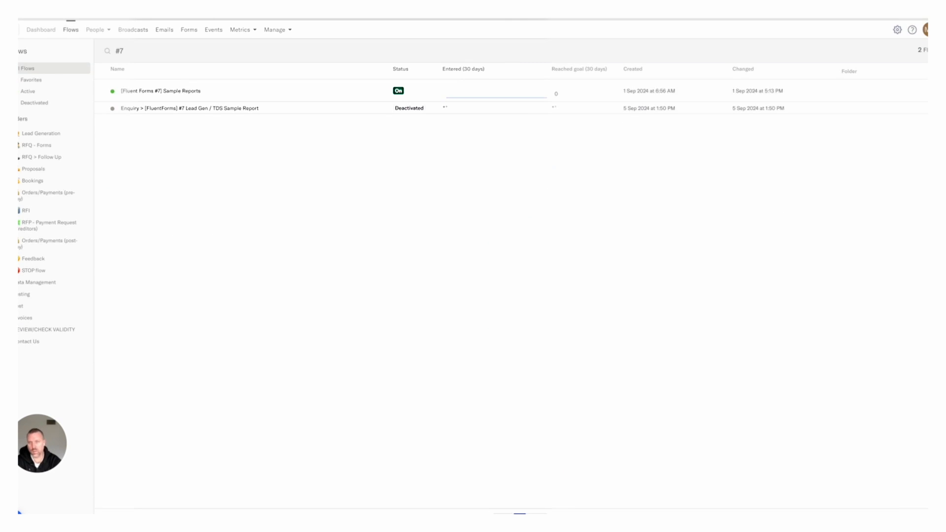
{"action": "left_click", "coordinate": [190, 108]}
Replace the active_TDS_Enquiry tag in the flow's Add Tag step with active_TDS_LeadGen_SampleReport and save it.
{"action": "scroll", "coordinate": [418, 200], "scroll_direction": "up", "scroll_amount": 2}
{"action": "left_click_drag", "start_coordinate": [419, 200], "coordinate": [370, 274]}
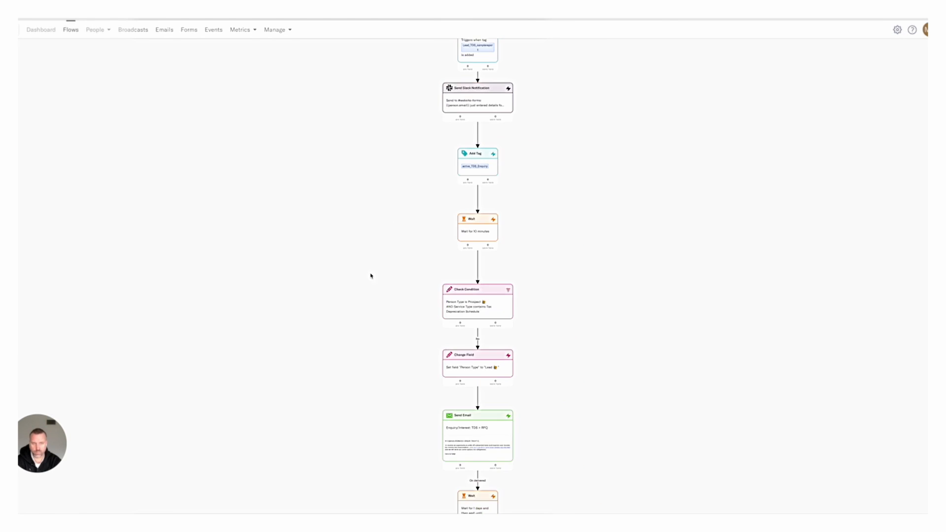
{"action": "left_click_drag", "start_coordinate": [386, 208], "coordinate": [342, 280]}
{"action": "left_click_drag", "start_coordinate": [557, 340], "coordinate": [546, 287]}
{"action": "scroll", "coordinate": [546, 286], "scroll_direction": "down", "scroll_amount": 3}
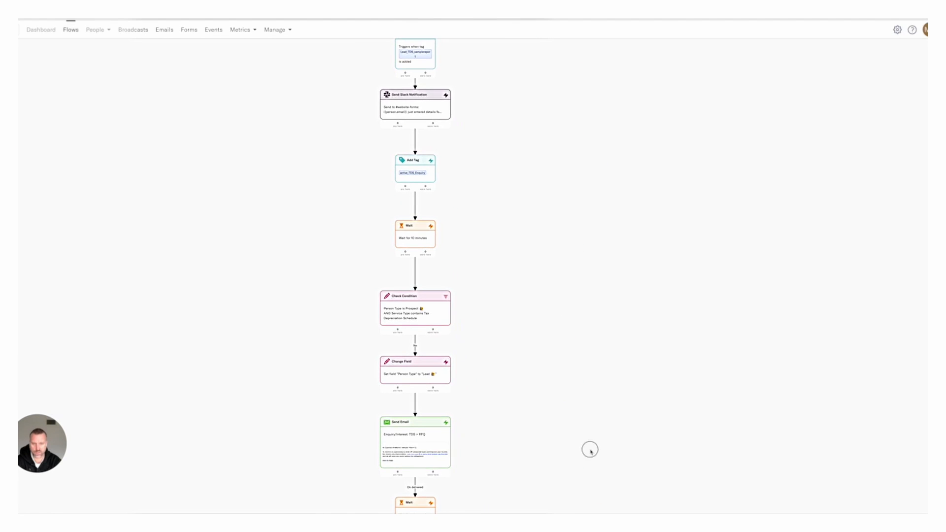
{"action": "scroll", "coordinate": [587, 414], "scroll_direction": "up", "scroll_amount": 2}
{"action": "left_click", "coordinate": [429, 170]}
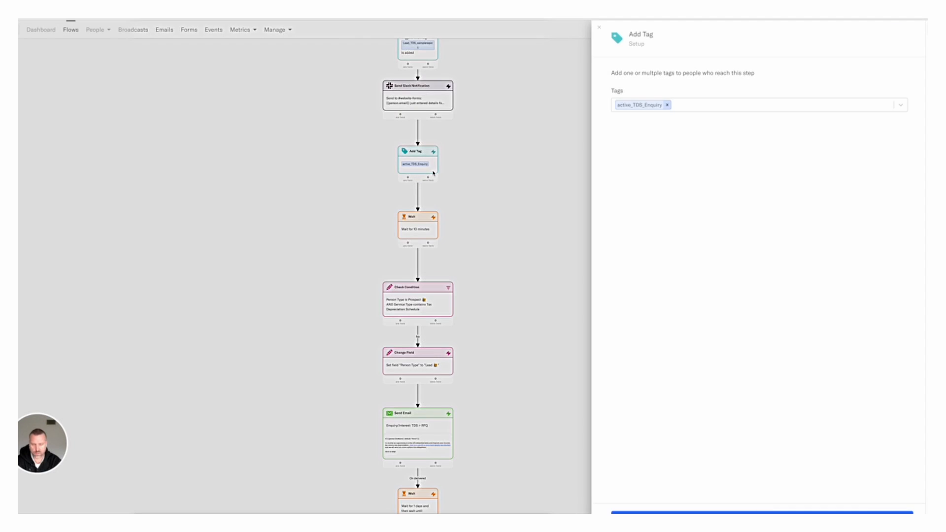
{"action": "left_click", "coordinate": [667, 106]}
{"action": "type", "text": "active_TDS"}
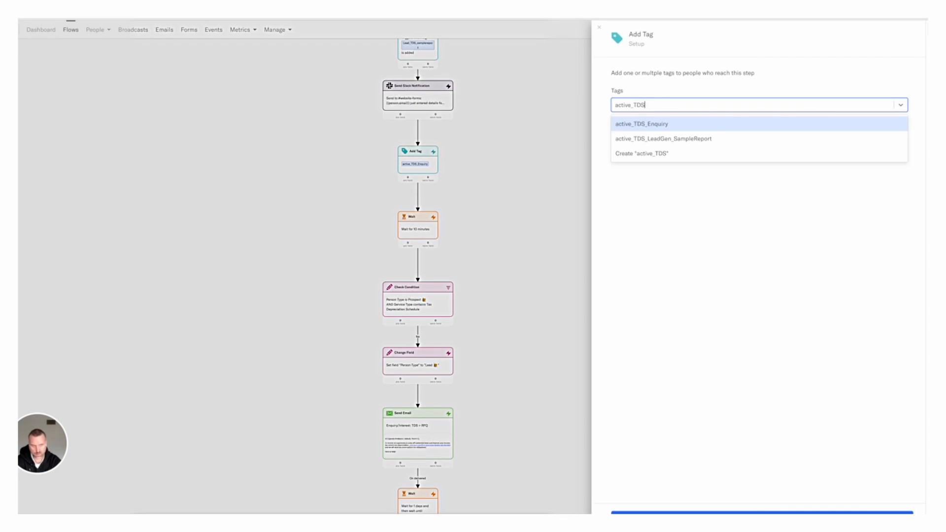
{"action": "left_click", "coordinate": [696, 138]}
{"action": "left_click", "coordinate": [645, 343]}
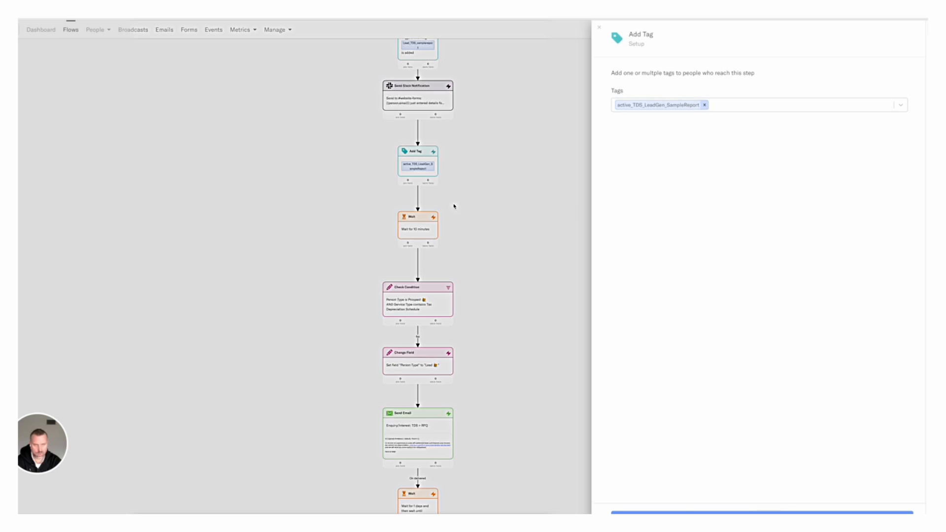
{"action": "left_click", "coordinate": [481, 186]}
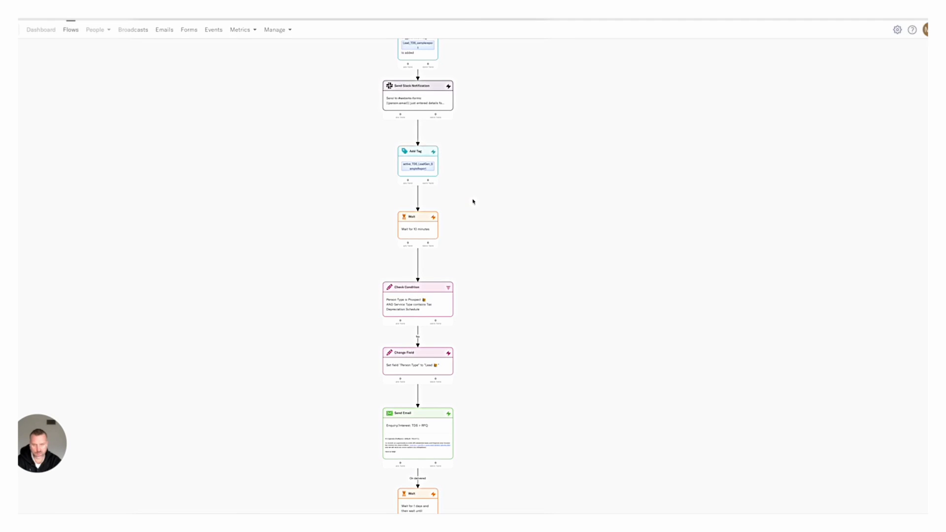
Replace the tag in the Remove Tag step before End Flow with active_TDS_LeadGen_SampleReport and save it.
{"action": "scroll", "coordinate": [506, 277], "scroll_direction": "down", "scroll_amount": 15}
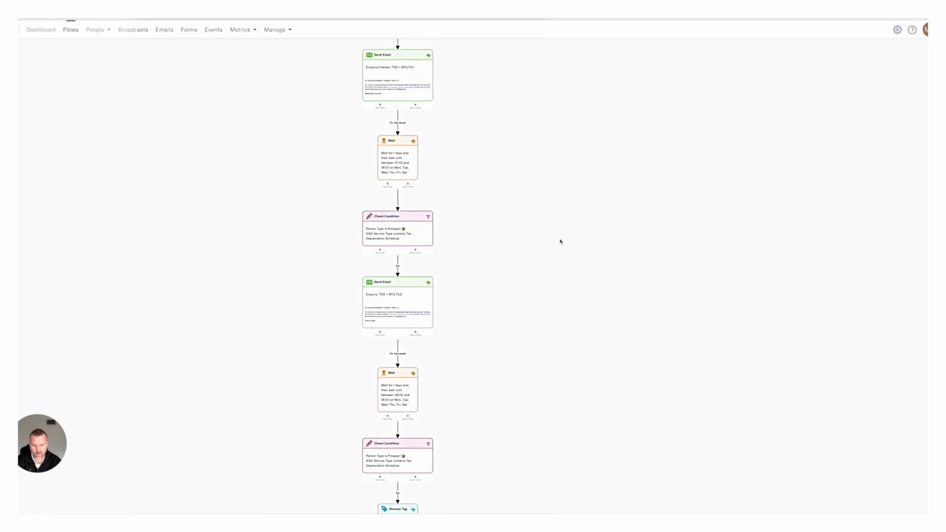
{"action": "left_click", "coordinate": [418, 281]}
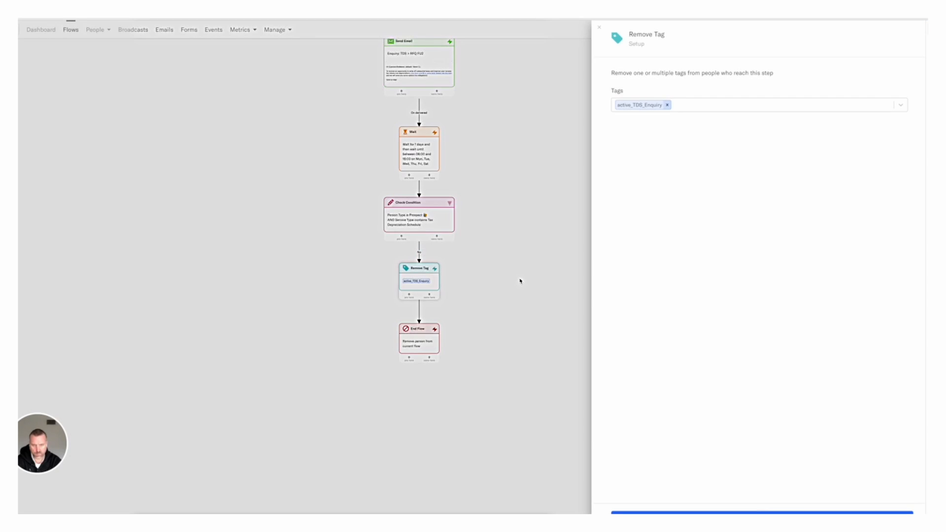
{"action": "left_click", "coordinate": [667, 104]}
{"action": "type", "text": "a"}
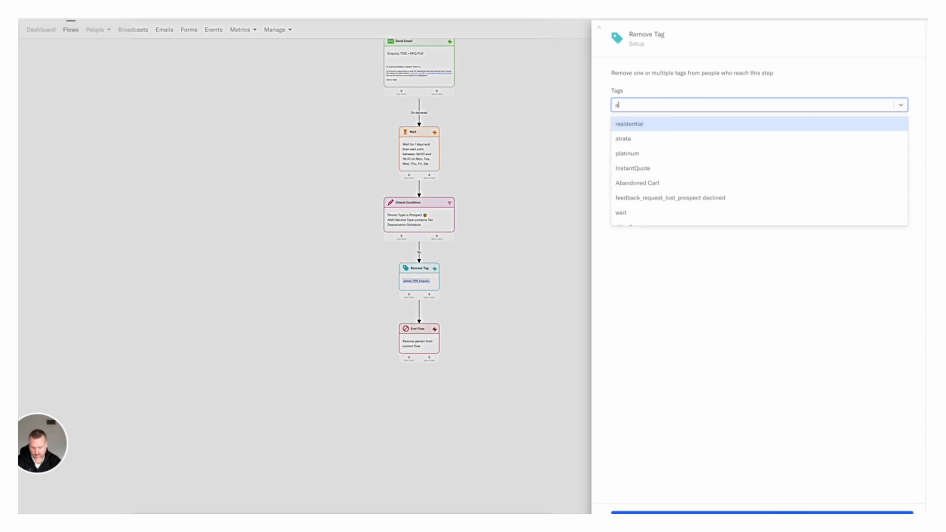
{"action": "type", "text": "ctive_"}
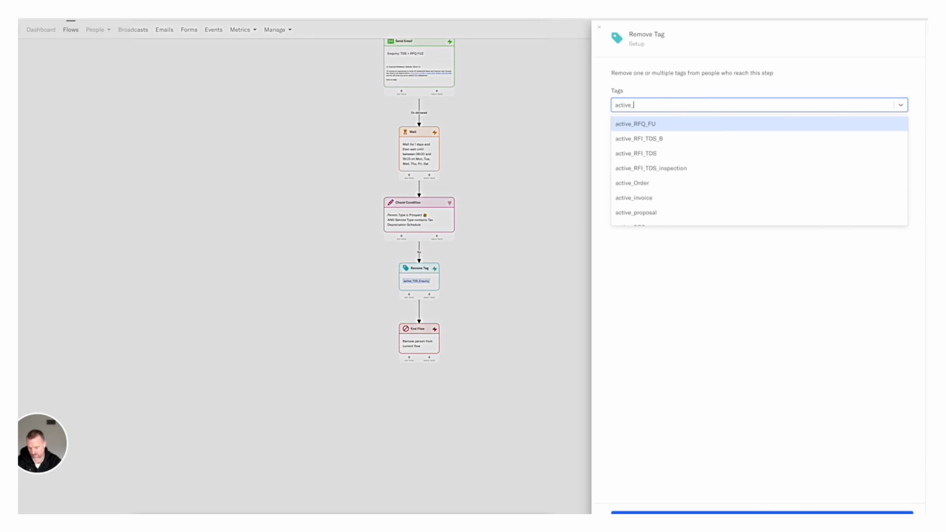
{"action": "type", "text": "TDS"}
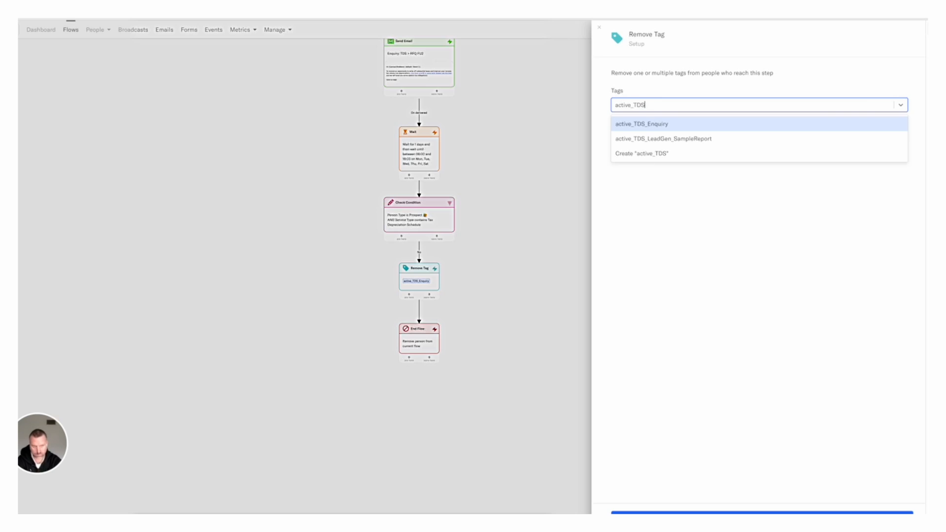
{"action": "left_click", "coordinate": [690, 140]}
{"action": "left_click", "coordinate": [744, 513]}
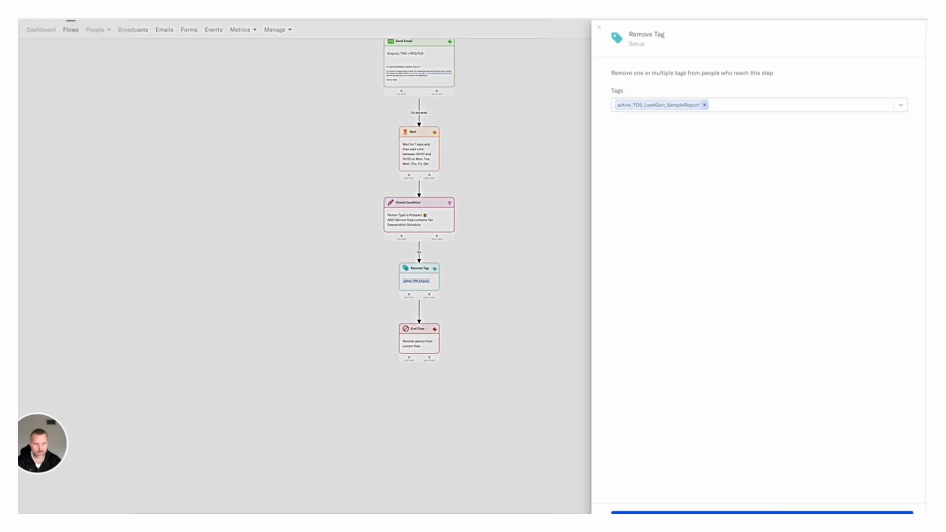
Review the flow's sequence from the Tag Added trigger through the Slack notification, tagging, wait, condition, field change and first email.
{"action": "scroll", "coordinate": [547, 272], "scroll_direction": "up", "scroll_amount": 10}
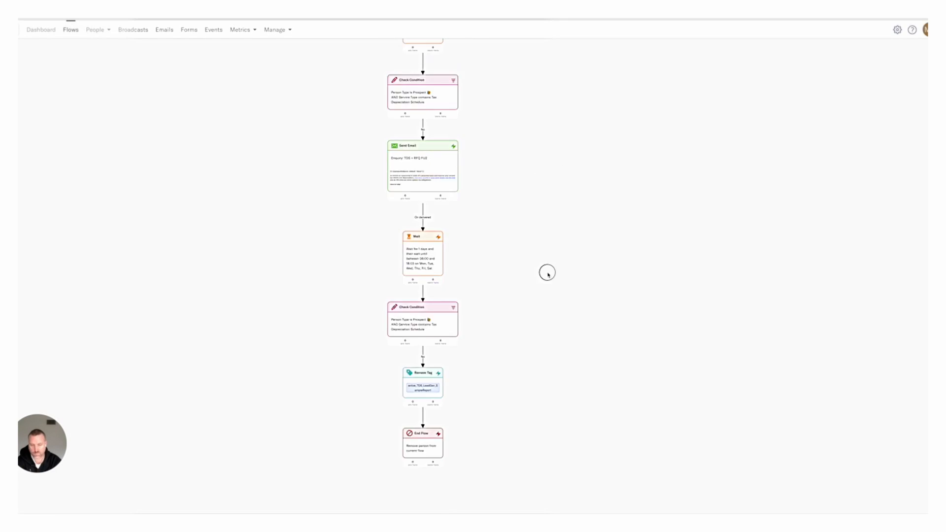
{"action": "scroll", "coordinate": [508, 141], "scroll_direction": "up", "scroll_amount": 15}
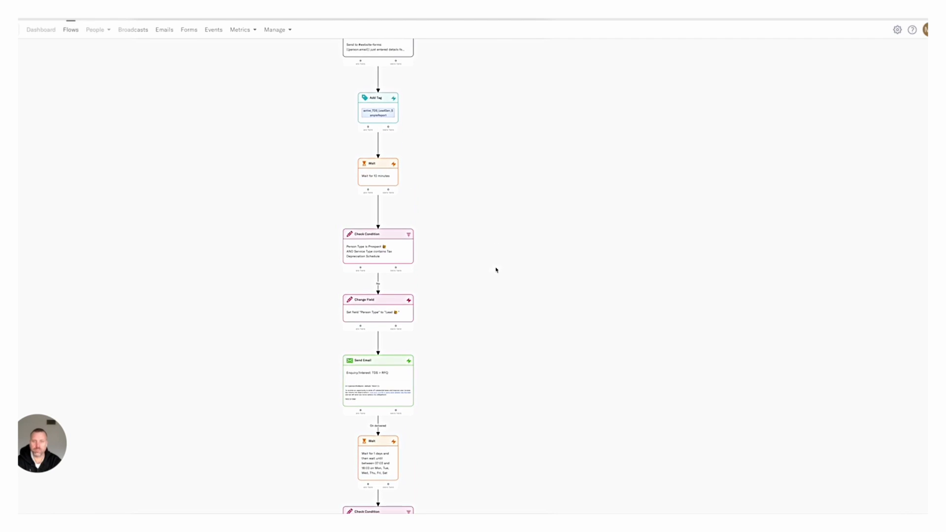
{"action": "scroll", "coordinate": [504, 232], "scroll_direction": "up", "scroll_amount": 2}
{"action": "scroll", "coordinate": [471, 232], "scroll_direction": "down", "scroll_amount": 5}
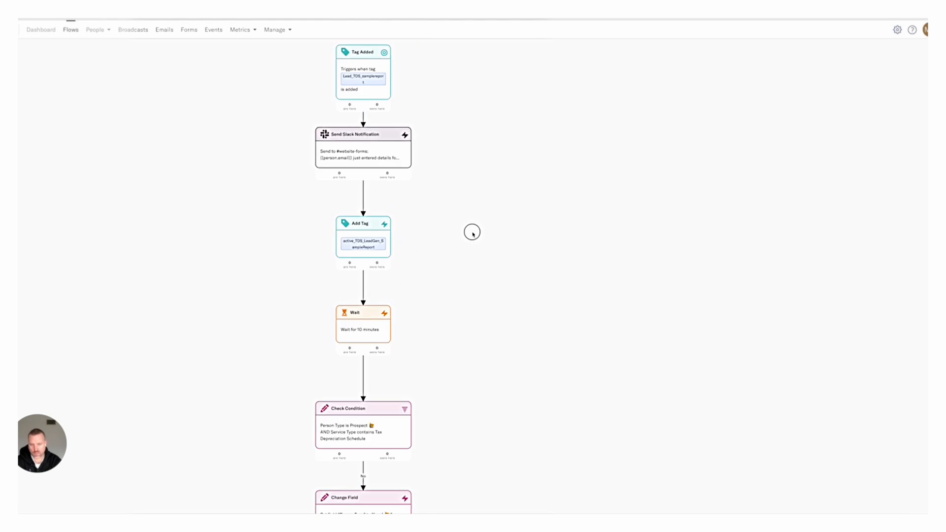
{"action": "mouse_move", "coordinate": [382, 166]}
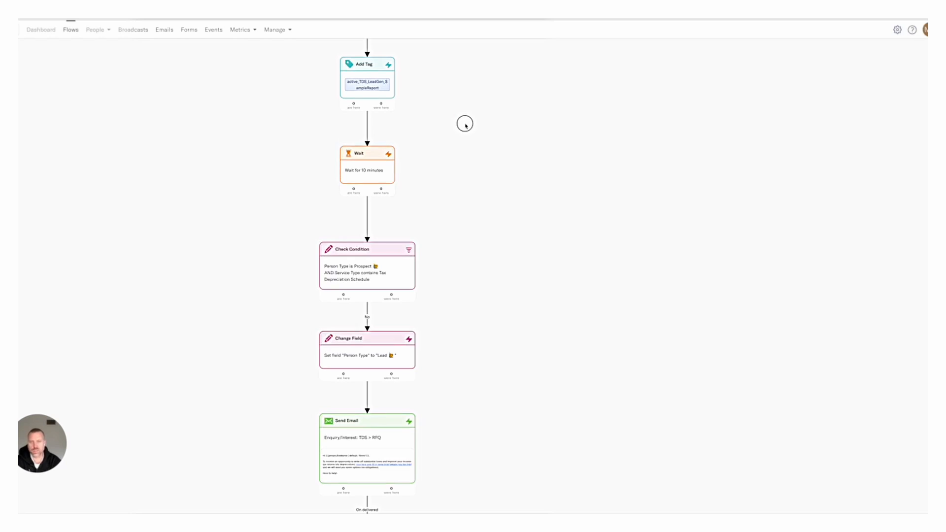
{"action": "left_click_drag", "start_coordinate": [465, 122], "coordinate": [445, 306]}
{"action": "mouse_move", "coordinate": [350, 110]}
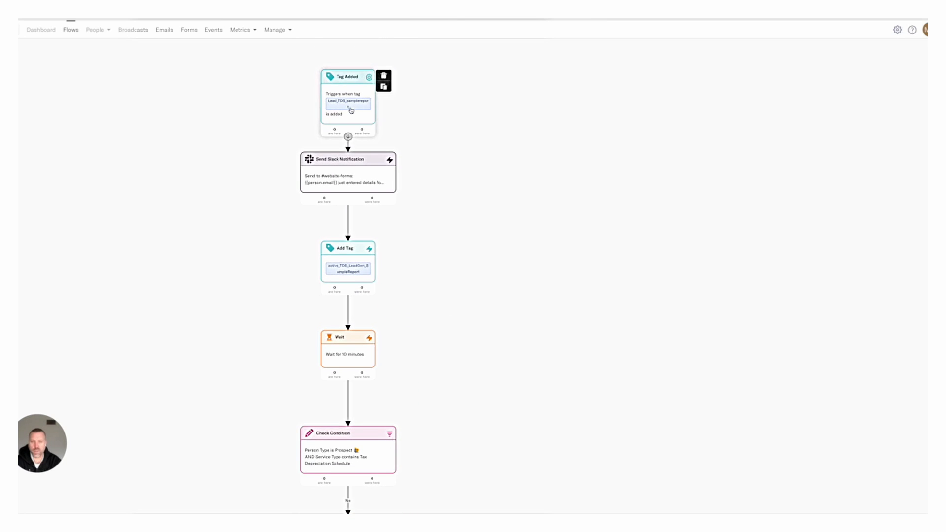
{"action": "scroll", "coordinate": [351, 111], "scroll_direction": "up", "scroll_amount": 3}
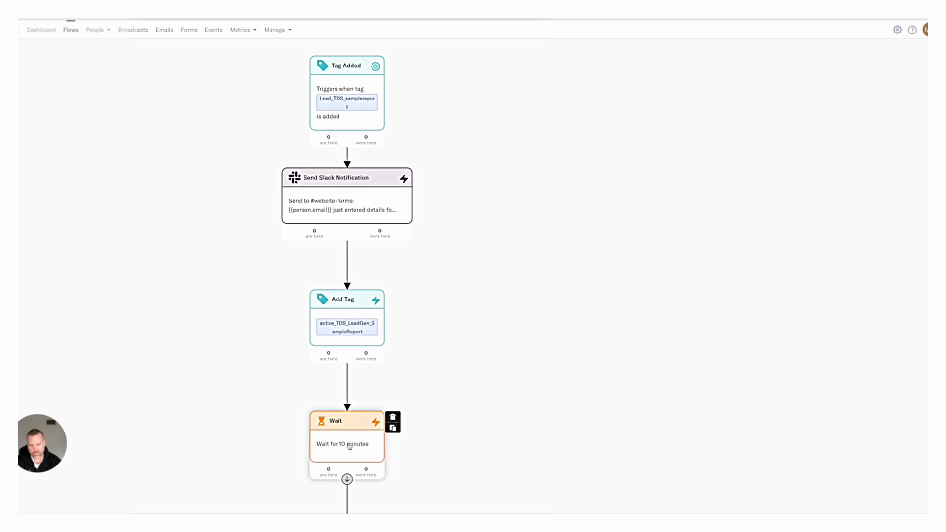
{"action": "left_click_drag", "start_coordinate": [450, 384], "coordinate": [463, 251]}
{"action": "left_click_drag", "start_coordinate": [461, 286], "coordinate": [451, 315]}
{"action": "left_click_drag", "start_coordinate": [425, 398], "coordinate": [417, 190]}
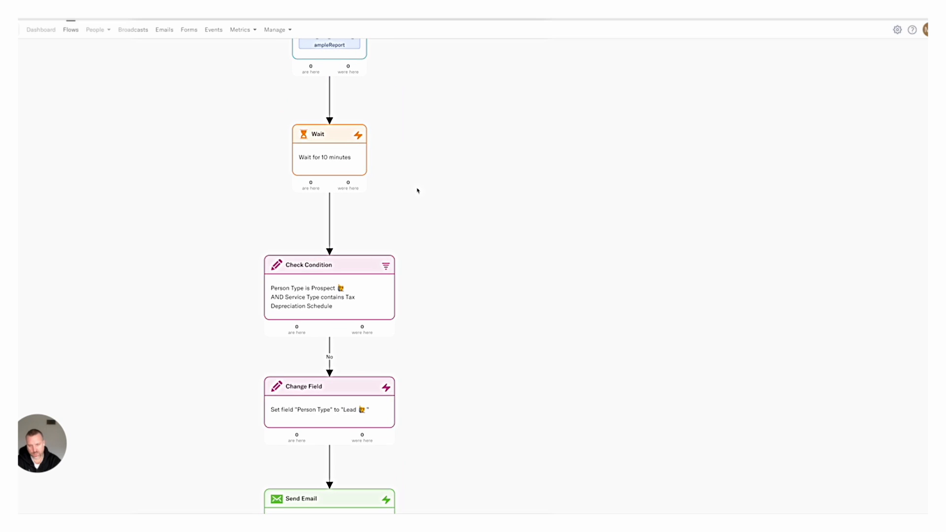
{"action": "left_click_drag", "start_coordinate": [455, 296], "coordinate": [393, 226]}
{"action": "scroll", "coordinate": [394, 226], "scroll_direction": "down", "scroll_amount": 3}
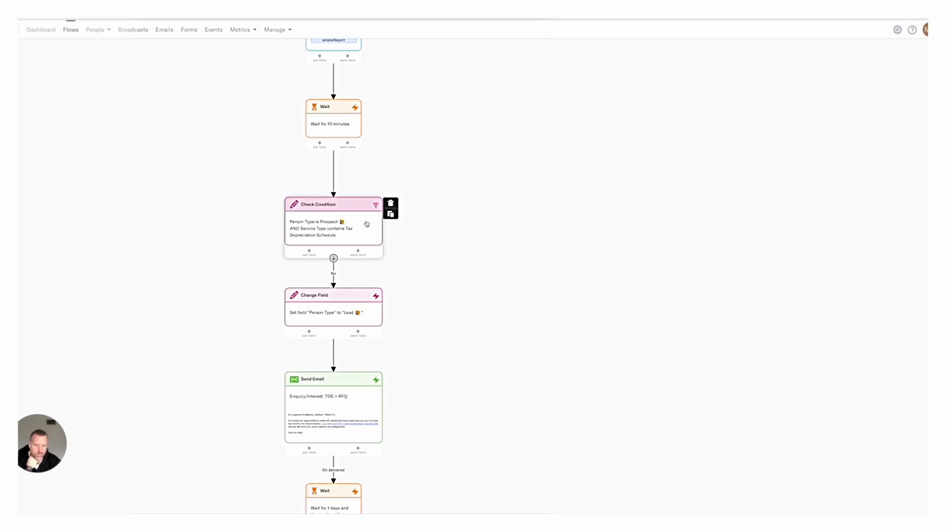
Switch to the BWK Group website and compare its Sample Reports page with the Contact Us page.
{"action": "scroll", "coordinate": [366, 224], "scroll_direction": "up", "scroll_amount": 3}
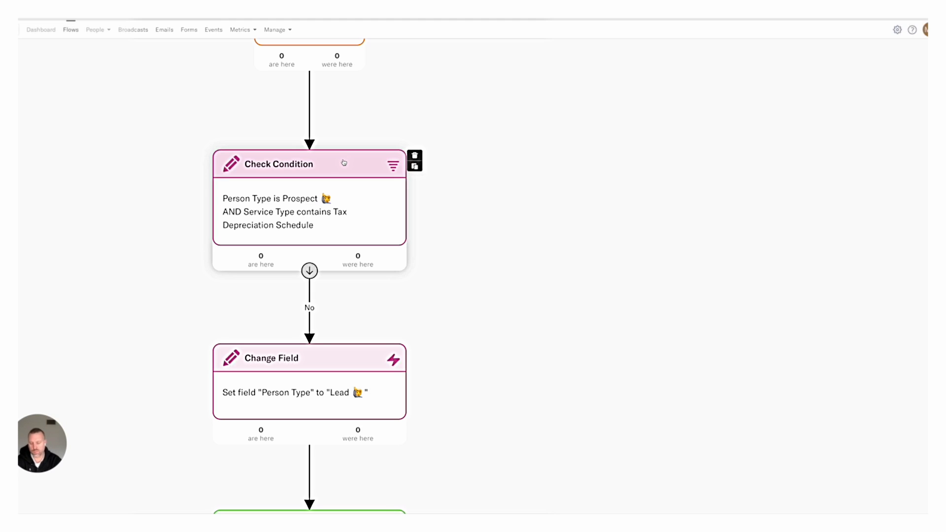
{"action": "mouse_move", "coordinate": [364, 21]}
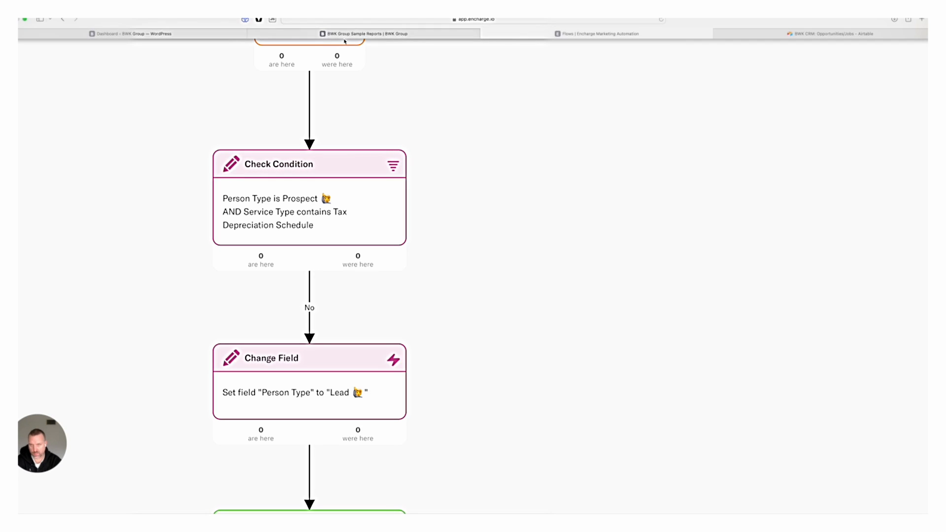
{"action": "mouse_move", "coordinate": [344, 36]}
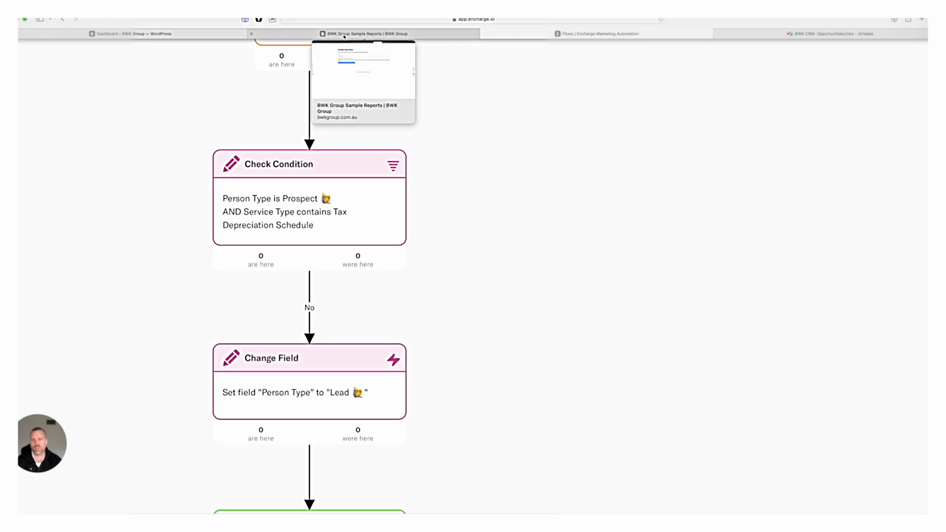
{"action": "left_click", "coordinate": [344, 36]}
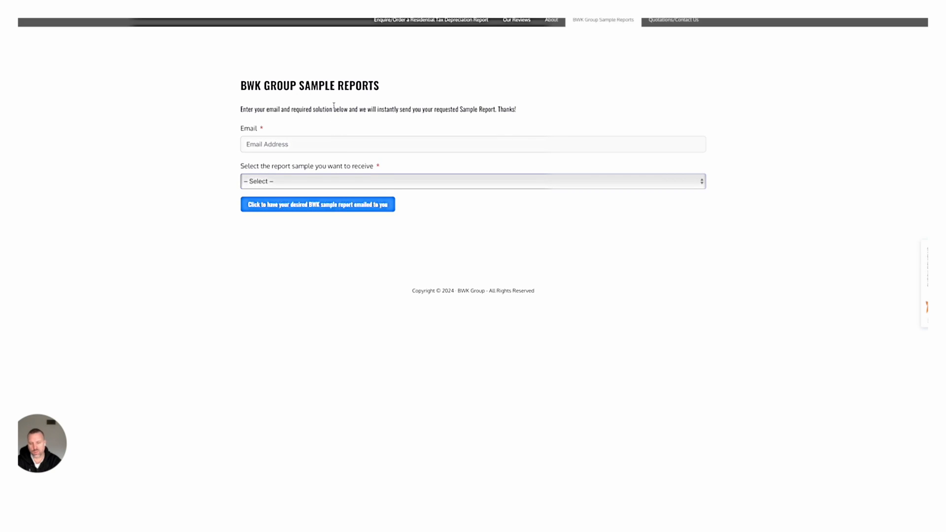
{"action": "left_click", "coordinate": [670, 23]}
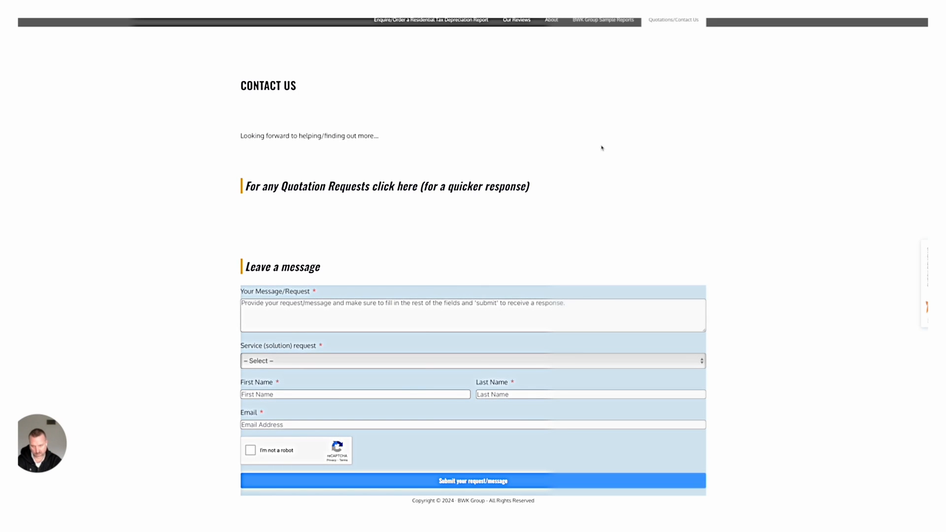
{"action": "left_click", "coordinate": [608, 22]}
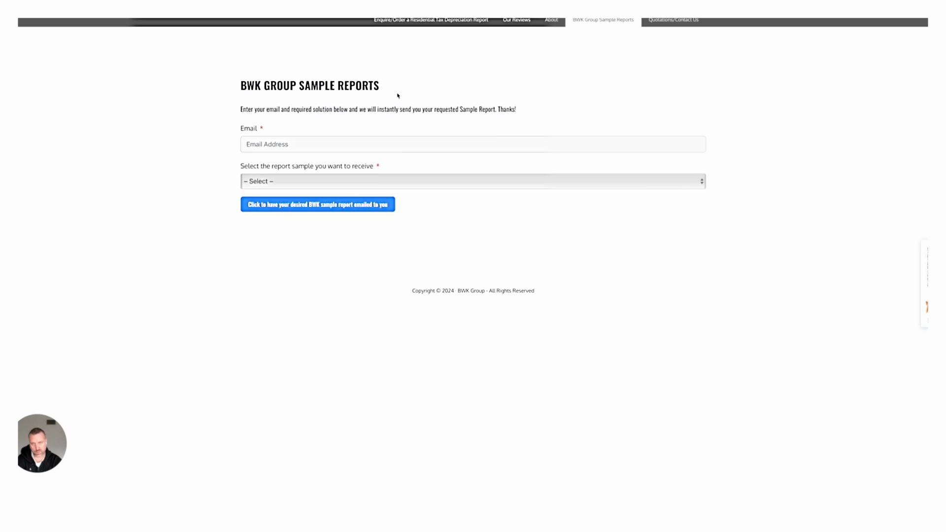
{"action": "left_click", "coordinate": [683, 21]}
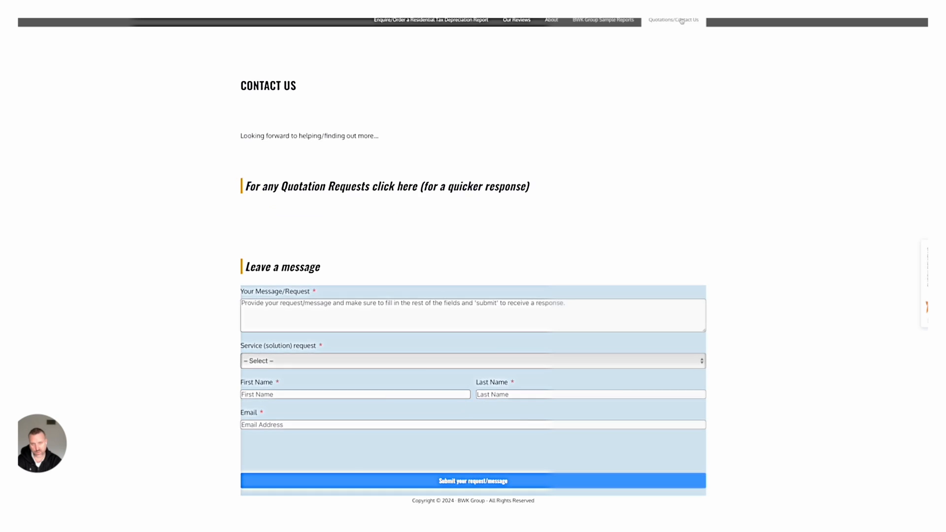
Examine the contact form's service request options, choosing Tax Depreciation to view its additional fields, and return to the Sample Reports page.
{"action": "left_click", "coordinate": [325, 361]}
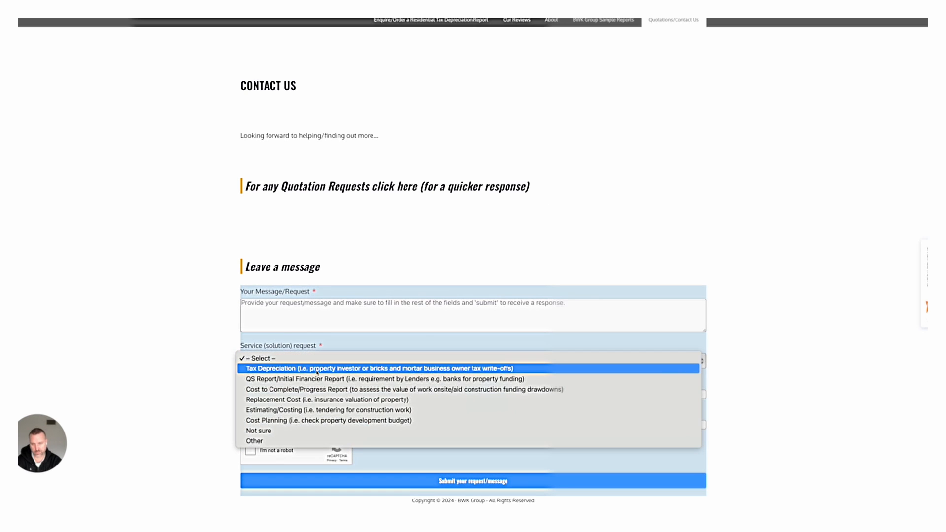
{"action": "left_click", "coordinate": [315, 373]}
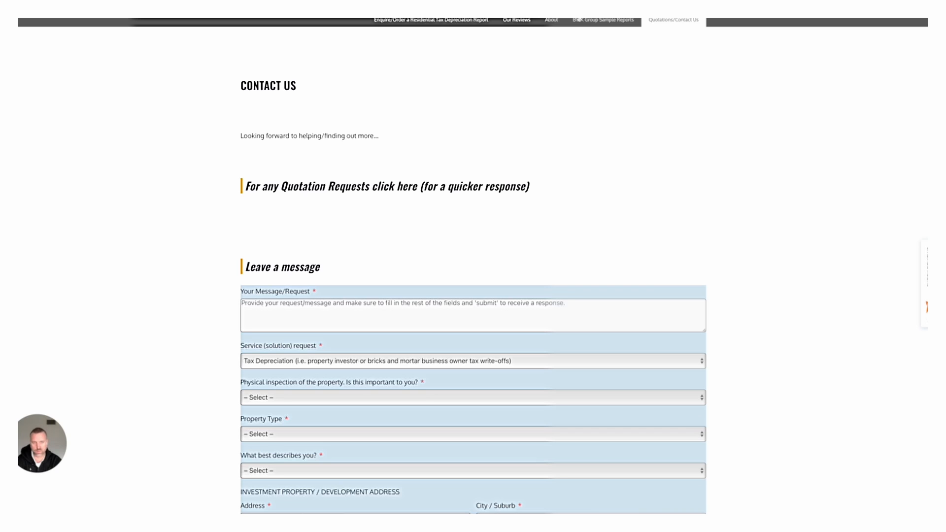
{"action": "left_click", "coordinate": [596, 24]}
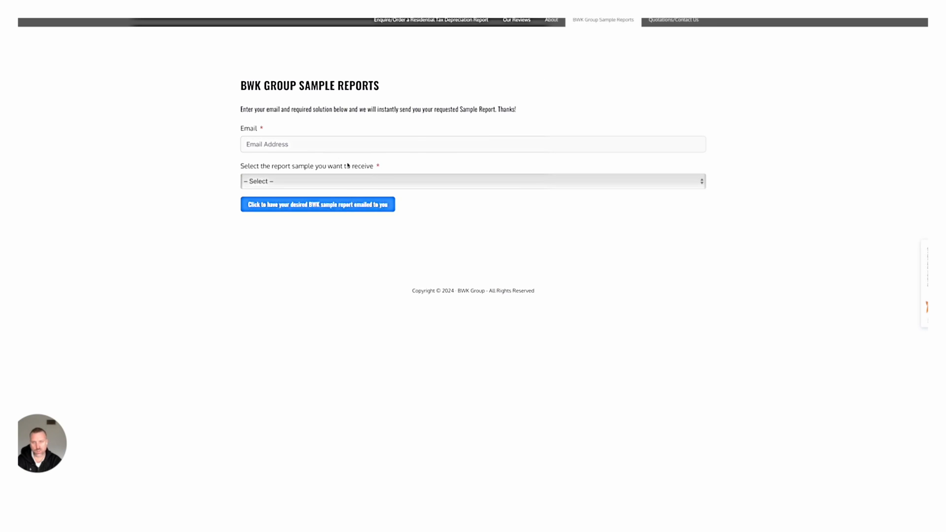
{"action": "left_click", "coordinate": [673, 22]}
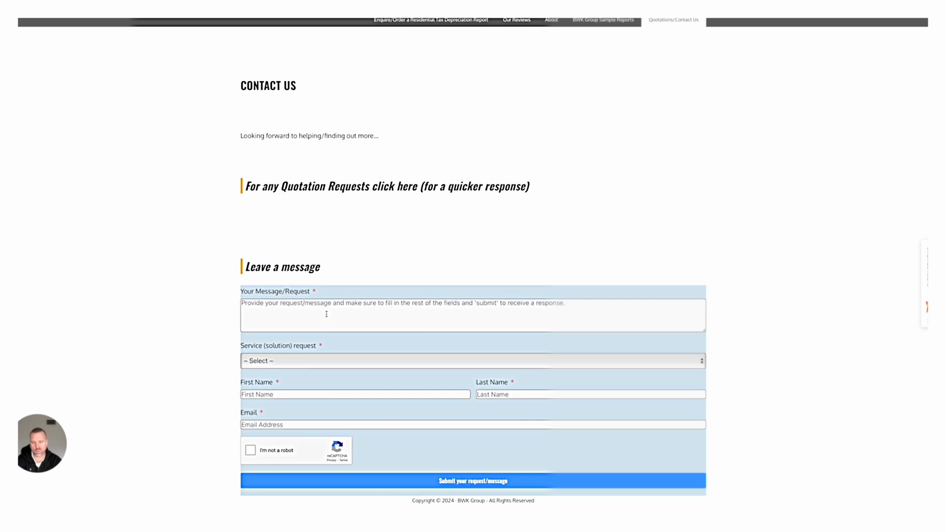
{"action": "left_click", "coordinate": [321, 366]}
{"action": "left_click", "coordinate": [353, 253]}
{"action": "left_click", "coordinate": [592, 23]}
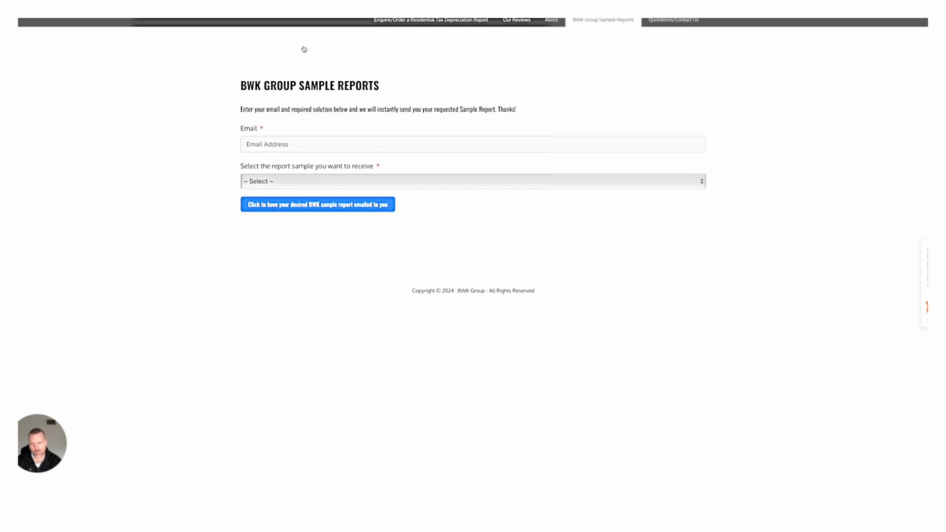
Switch back to the Encharge flow and review the criteria of the Check Condition step after the 10-minute wait.
{"action": "left_click", "coordinate": [523, 35]}
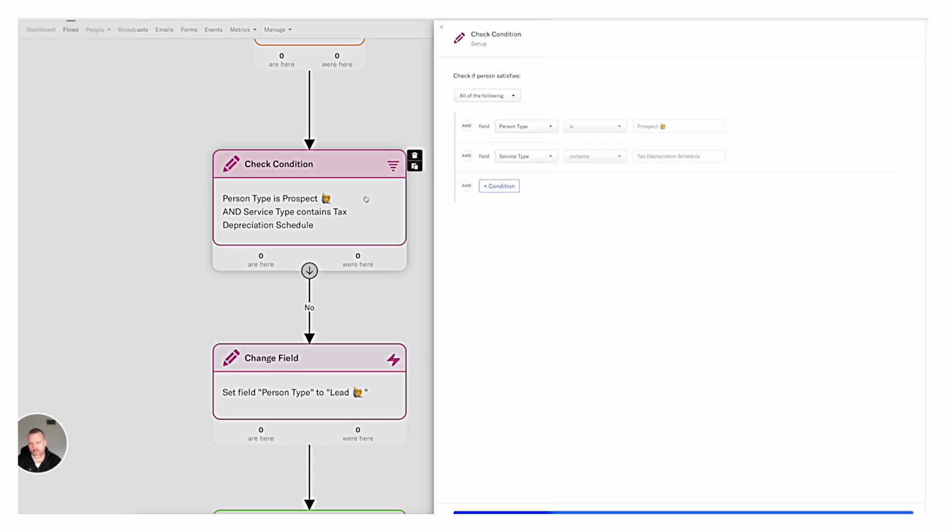
{"action": "left_click", "coordinate": [367, 200]}
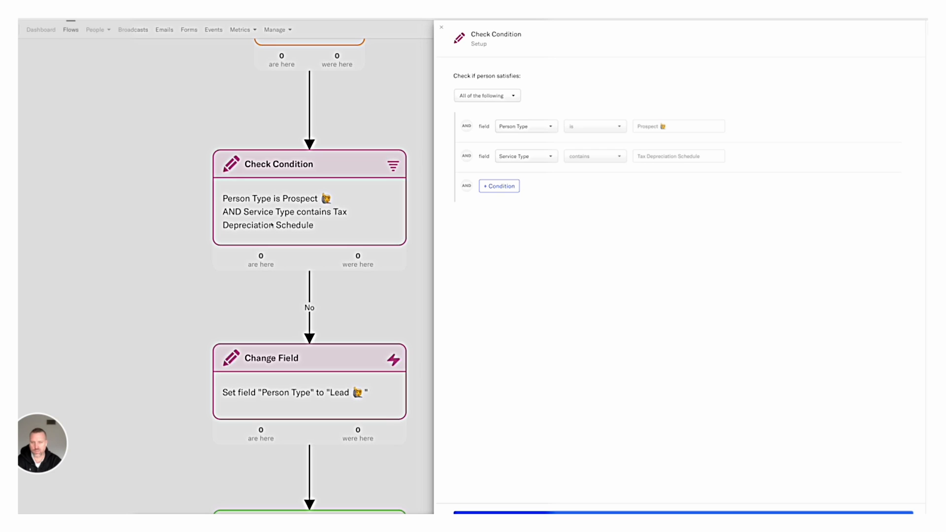
{"action": "left_click", "coordinate": [367, 113]}
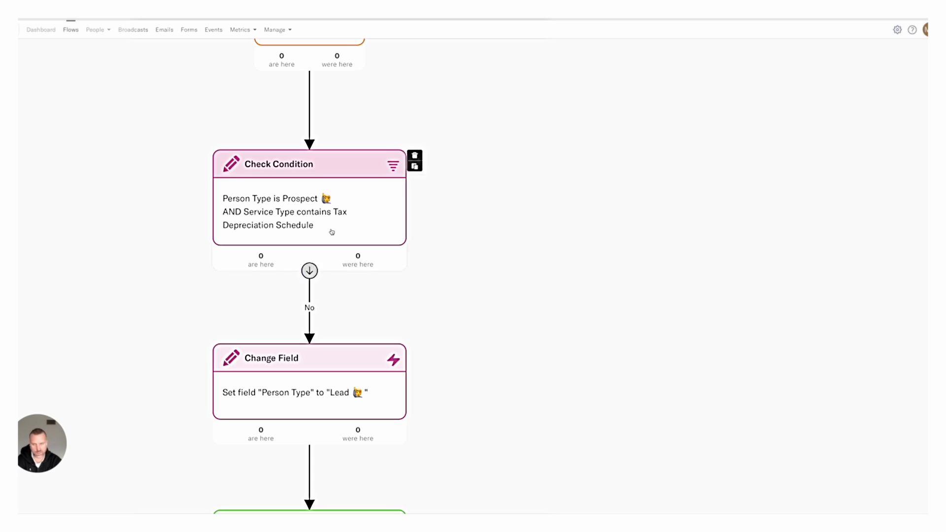
{"action": "scroll", "coordinate": [479, 277], "scroll_direction": "down", "scroll_amount": 3}
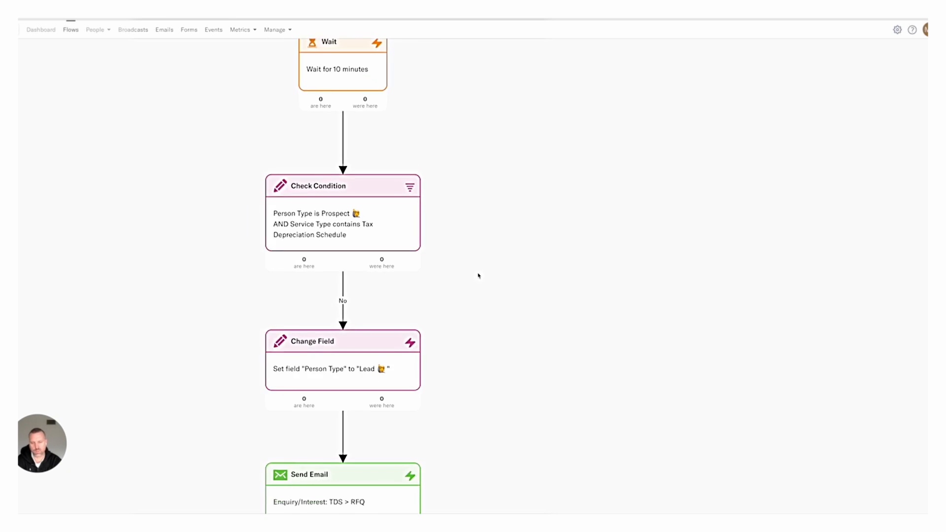
{"action": "scroll", "coordinate": [463, 230], "scroll_direction": "down", "scroll_amount": 3}
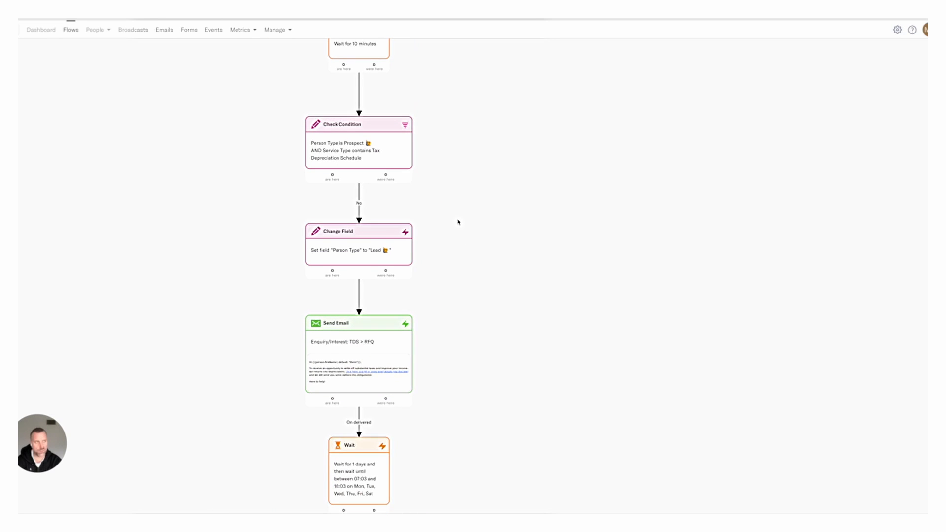
View the website's Contact Us page once more and return to the Encharge flow.
{"action": "mouse_move", "coordinate": [364, 20]}
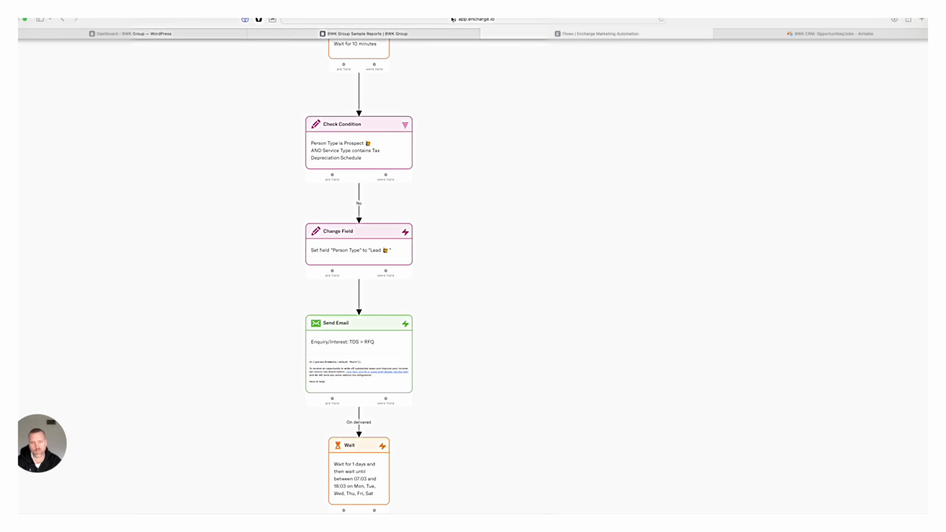
{"action": "left_click", "coordinate": [428, 34]}
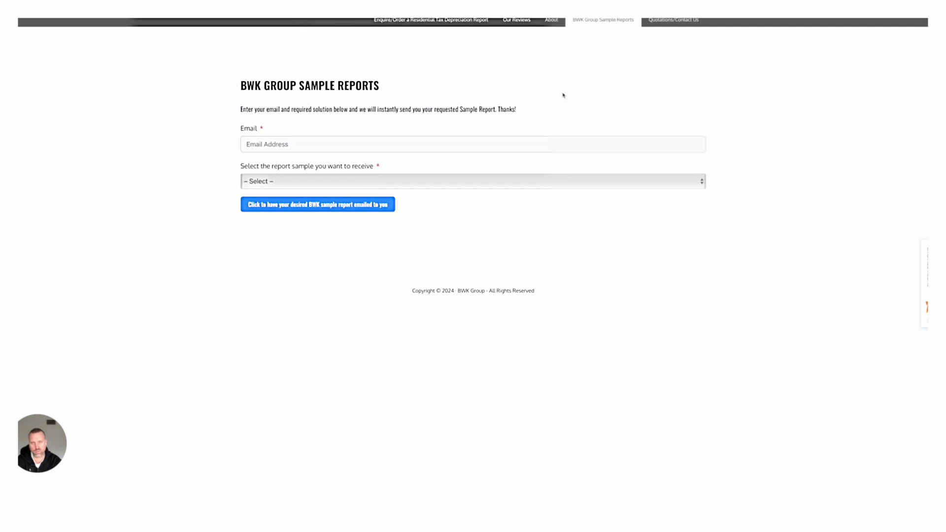
{"action": "left_click", "coordinate": [678, 22]}
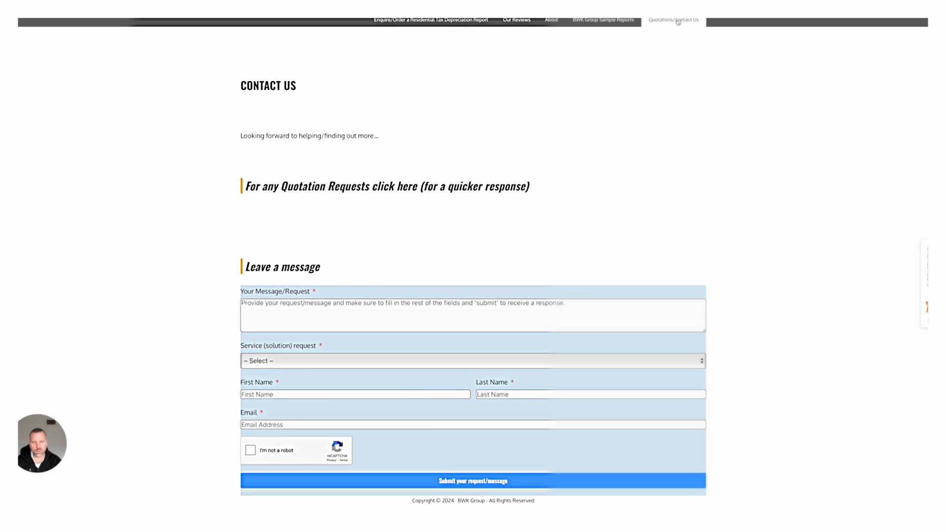
{"action": "mouse_move", "coordinate": [443, 25]}
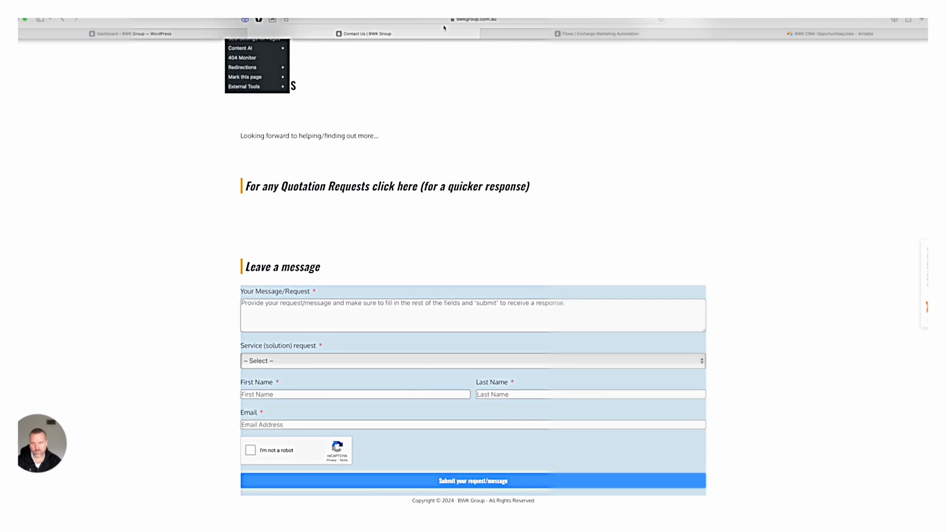
{"action": "left_click", "coordinate": [530, 36]}
Review the flow from the first Check Condition through the Person Type change to the first email's preview.
{"action": "scroll", "coordinate": [458, 254], "scroll_direction": "down", "scroll_amount": 3}
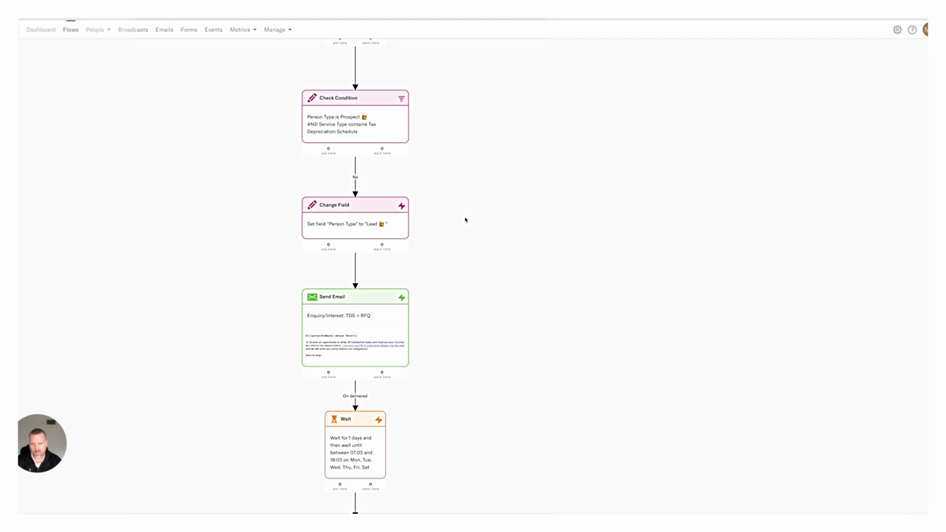
{"action": "scroll", "coordinate": [510, 324], "scroll_direction": "up", "scroll_amount": 1}
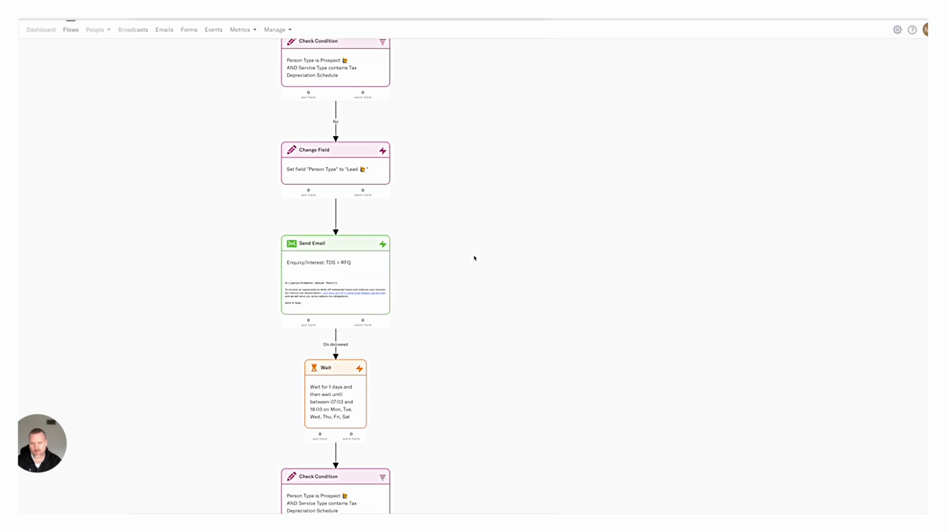
{"action": "scroll", "coordinate": [422, 128], "scroll_direction": "up", "scroll_amount": 5}
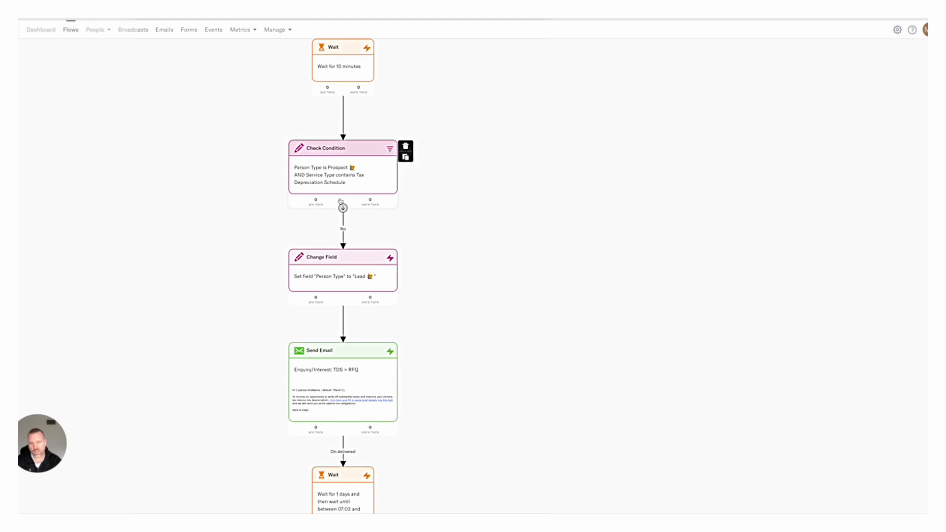
{"action": "scroll", "coordinate": [462, 211], "scroll_direction": "down", "scroll_amount": 3}
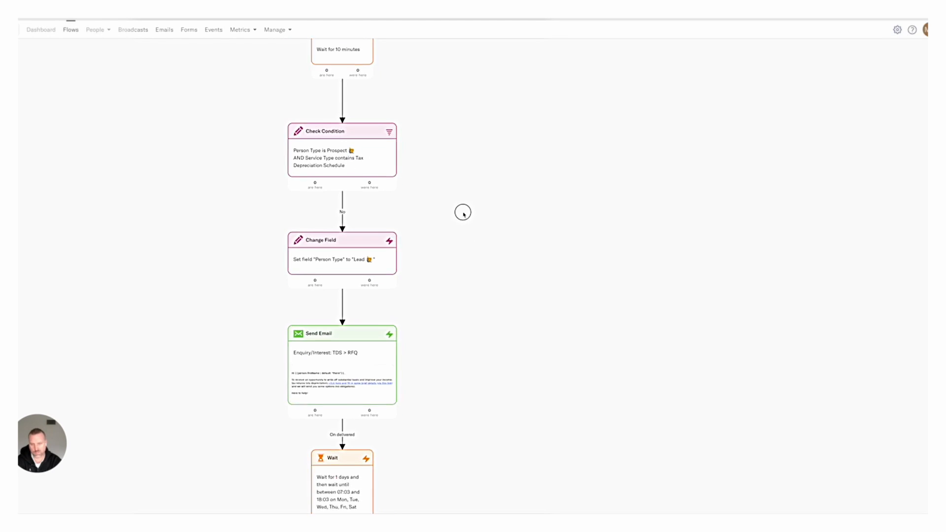
{"action": "mouse_move", "coordinate": [364, 112]}
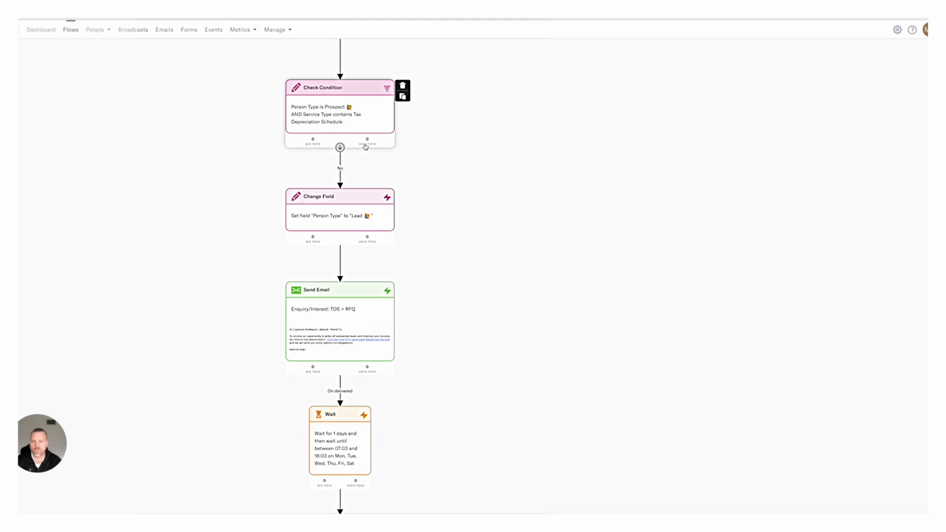
{"action": "scroll", "coordinate": [444, 230], "scroll_direction": "down", "scroll_amount": 1}
{"action": "scroll", "coordinate": [424, 205], "scroll_direction": "down", "scroll_amount": 5}
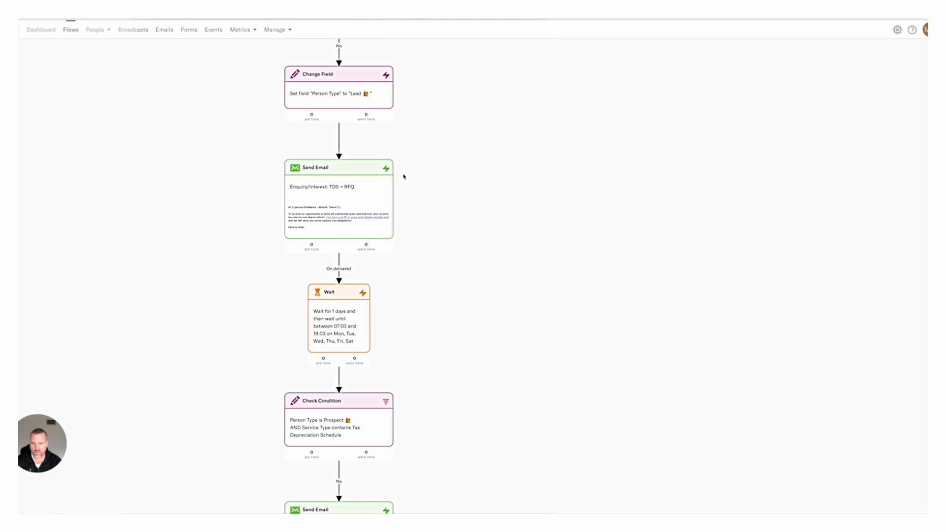
{"action": "mouse_move", "coordinate": [363, 205]}
{"action": "scroll", "coordinate": [365, 206], "scroll_direction": "up", "scroll_amount": 5}
{"action": "scroll", "coordinate": [365, 206], "scroll_direction": "down", "scroll_amount": 5}
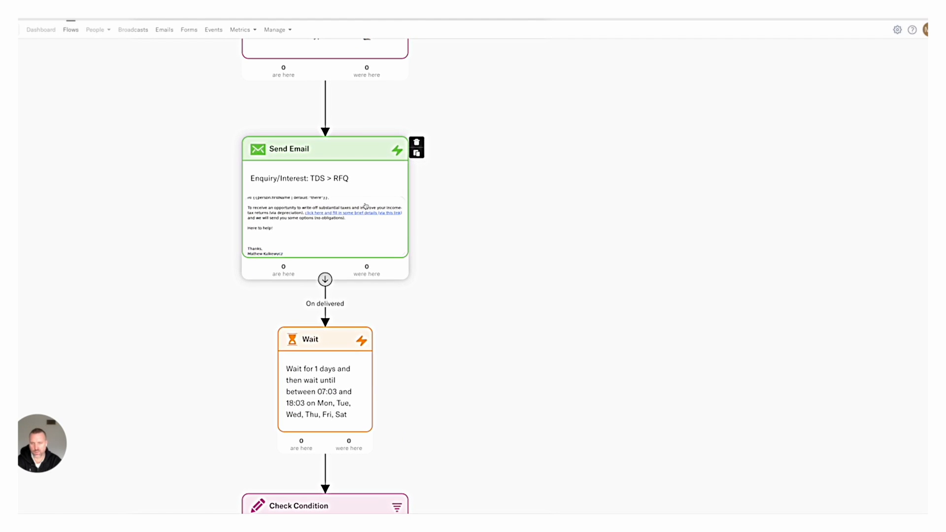
{"action": "scroll", "coordinate": [362, 216], "scroll_direction": "down", "scroll_amount": 5}
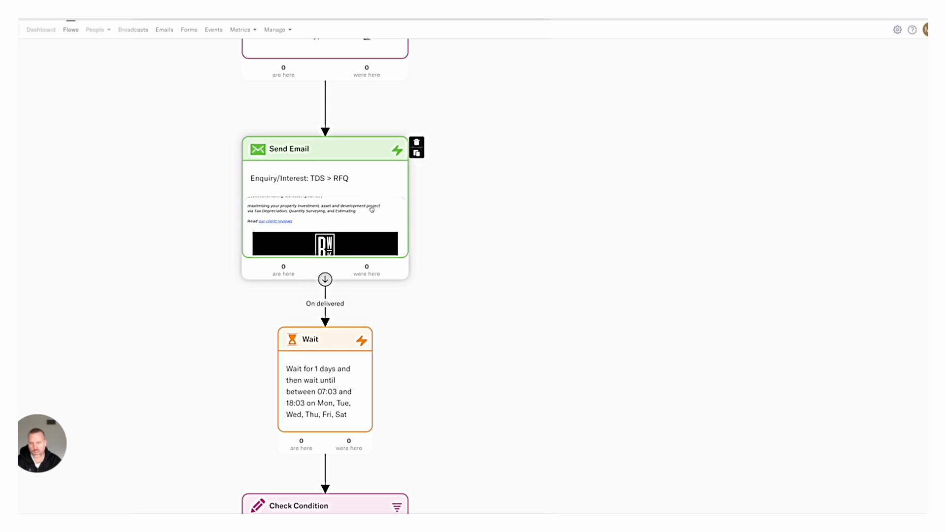
Open the first Send Email step, read through its attached "Enquiry/Interest: TDS > RFQ" email, and close the setup.
{"action": "left_click", "coordinate": [362, 216]}
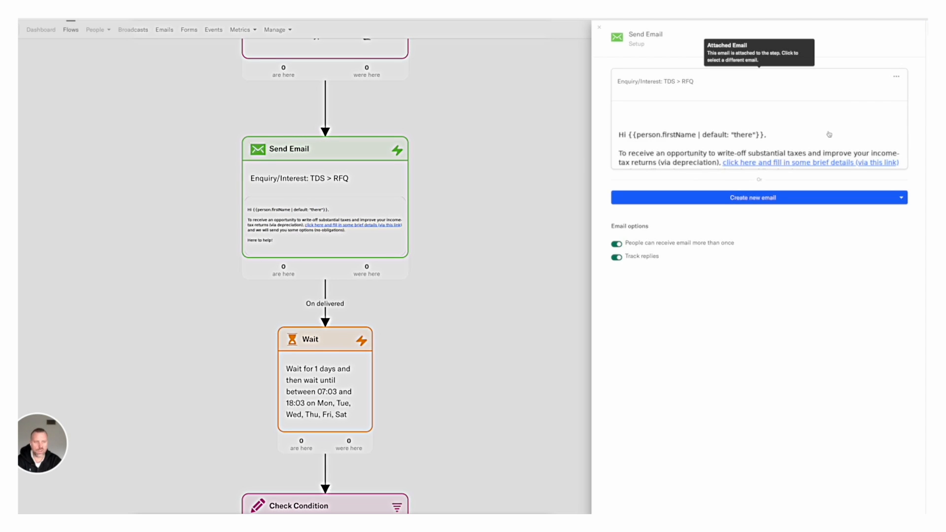
{"action": "scroll", "coordinate": [829, 134], "scroll_direction": "down", "scroll_amount": 3}
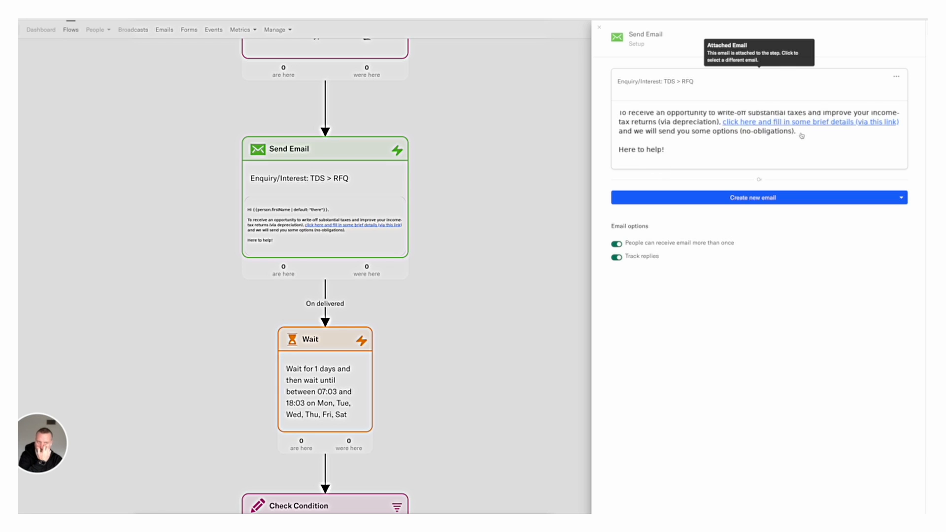
{"action": "scroll", "coordinate": [804, 122], "scroll_direction": "down", "scroll_amount": 6}
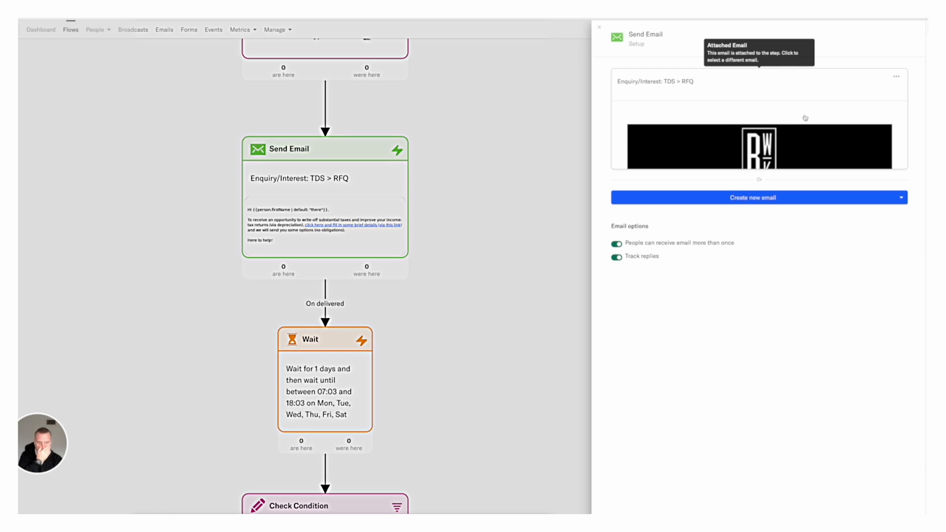
{"action": "left_click", "coordinate": [494, 216]}
Open the setup of the Wait step following the first email to examine its delay, weekday and time-window settings.
{"action": "scroll", "coordinate": [473, 197], "scroll_direction": "down", "scroll_amount": 2}
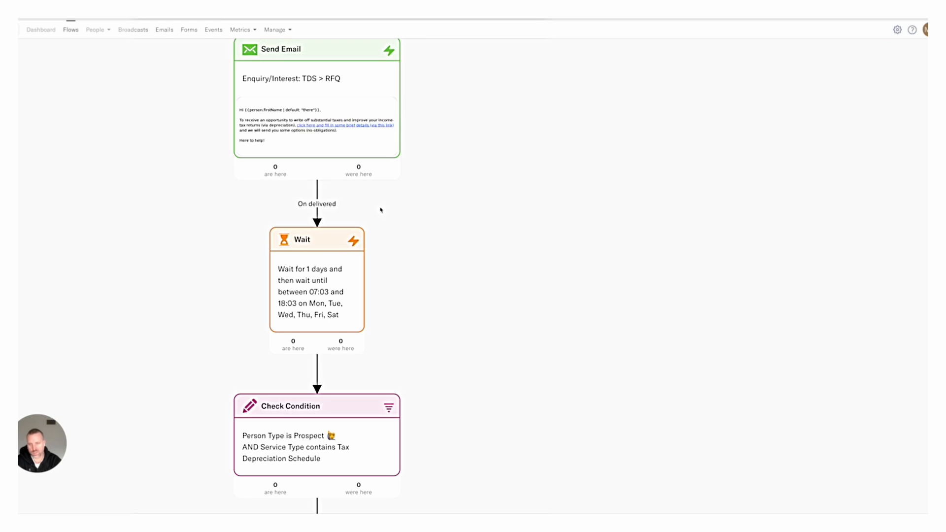
{"action": "mouse_move", "coordinate": [329, 281]}
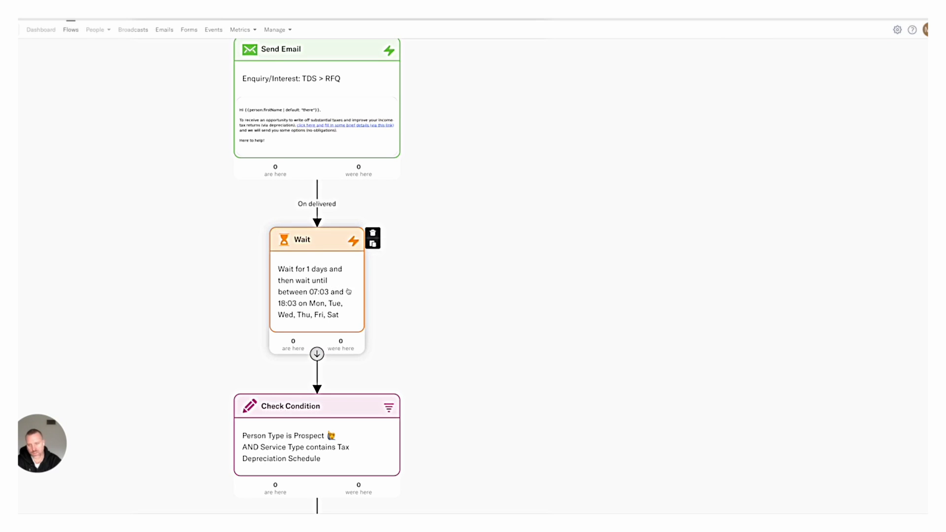
{"action": "left_click", "coordinate": [348, 291]}
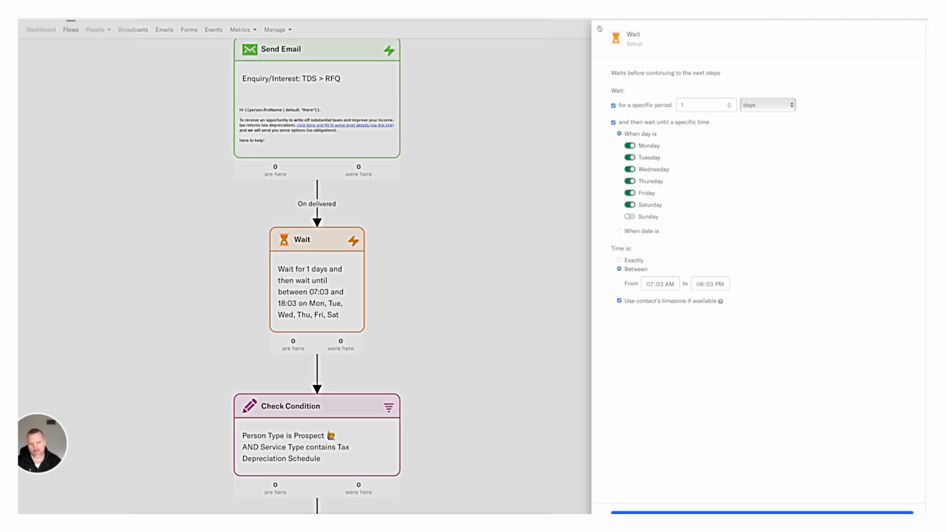
Close the Wait setup, place a Send SMS action on the canvas beside the flow, and discard it.
{"action": "left_click", "coordinate": [522, 247]}
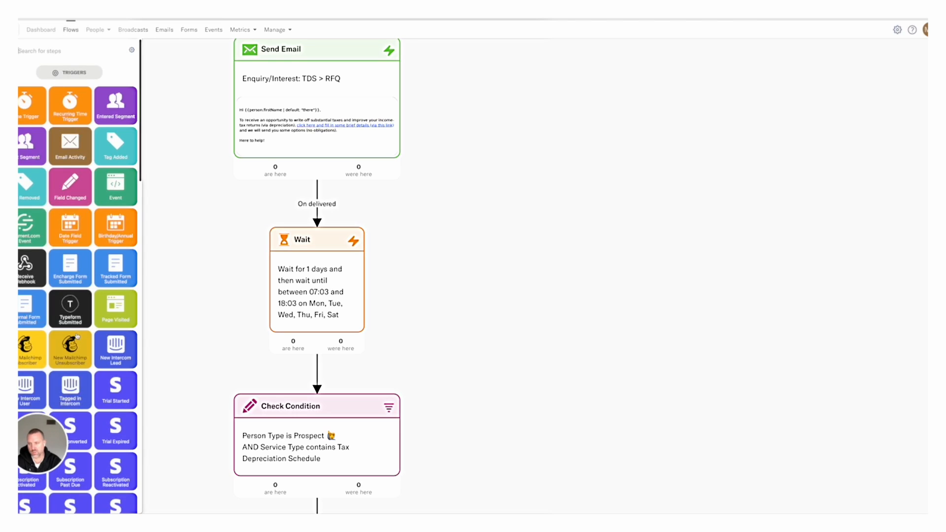
{"action": "scroll", "coordinate": [150, 333], "scroll_direction": "down", "scroll_amount": 15}
{"action": "scroll", "coordinate": [149, 334], "scroll_direction": "down", "scroll_amount": 10}
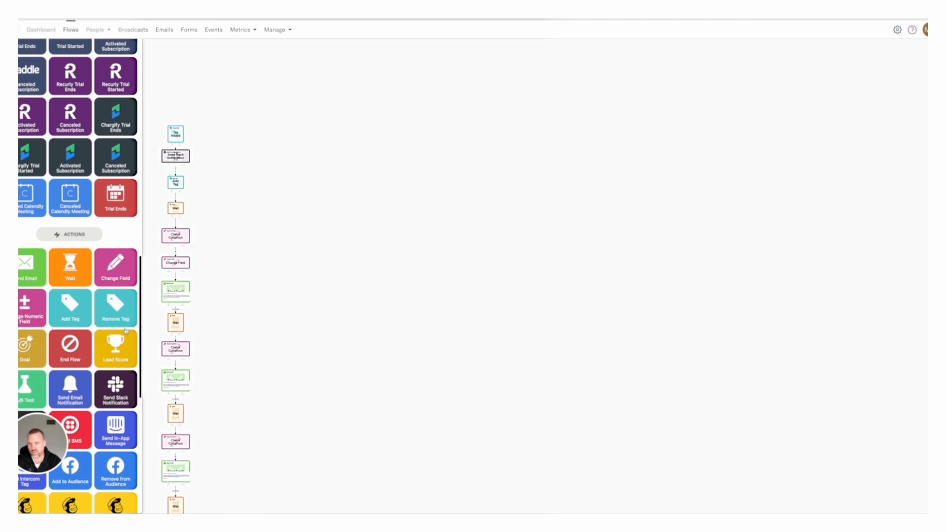
{"action": "left_click_drag", "start_coordinate": [70, 418], "coordinate": [448, 261]}
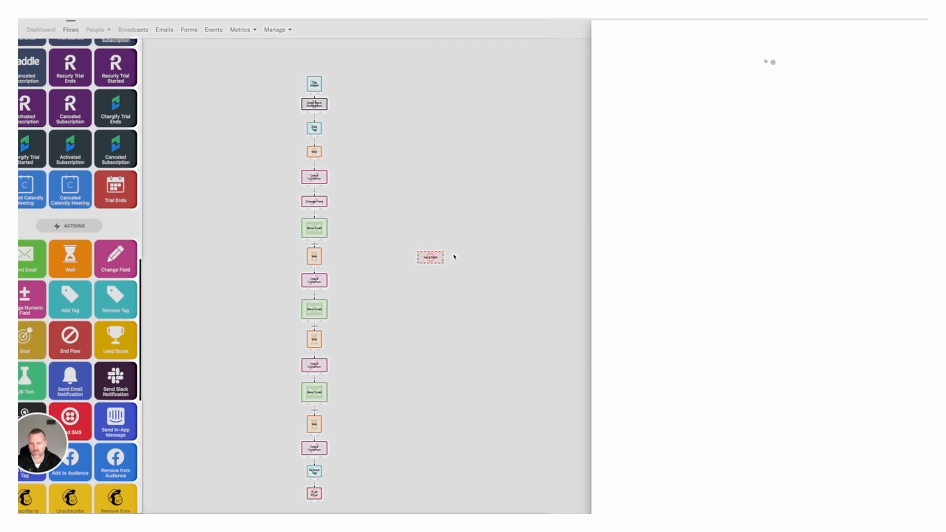
{"action": "left_click", "coordinate": [451, 254]}
{"action": "left_click", "coordinate": [452, 257]}
Review the flow from the Tag Added trigger through the Slack notification, Add Tag and 10-minute Wait to the first Check Condition.
{"action": "scroll", "coordinate": [363, 250], "scroll_direction": "up", "scroll_amount": 6}
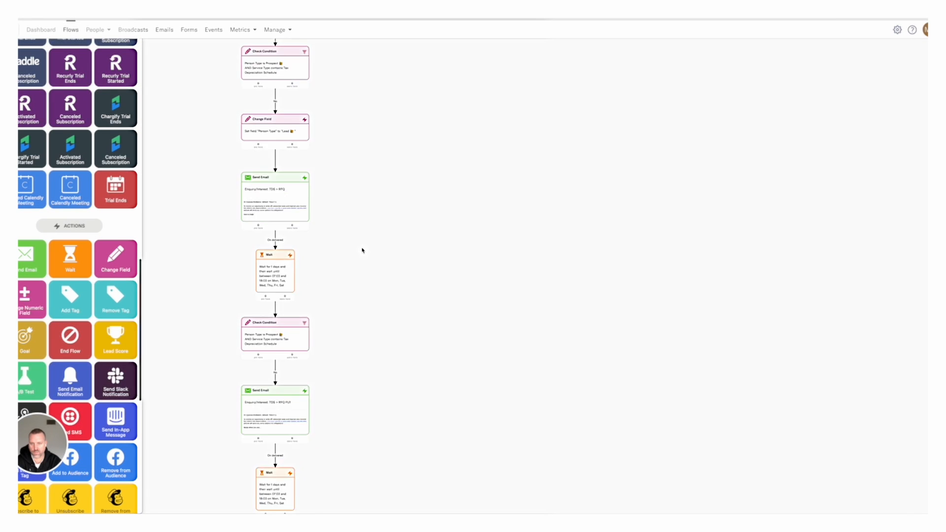
{"action": "scroll", "coordinate": [433, 272], "scroll_direction": "down", "scroll_amount": 5}
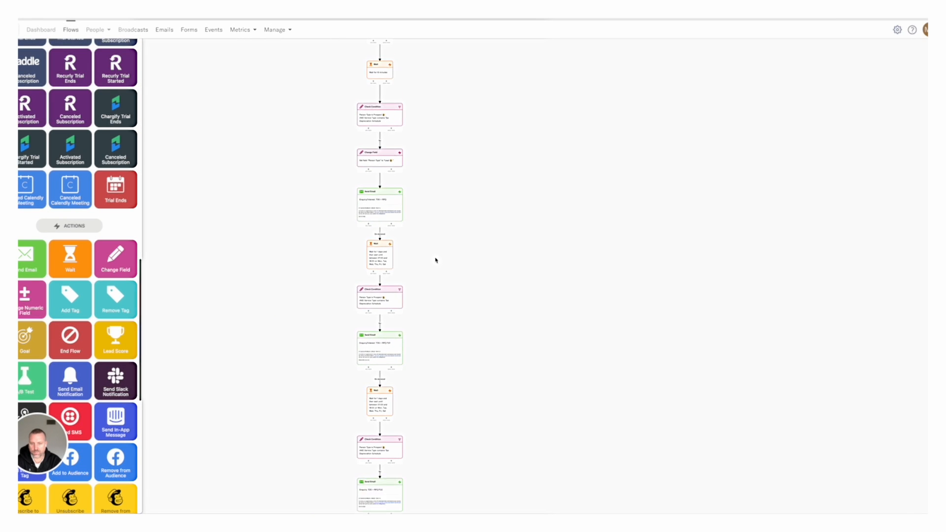
{"action": "scroll", "coordinate": [418, 285], "scroll_direction": "up", "scroll_amount": 4}
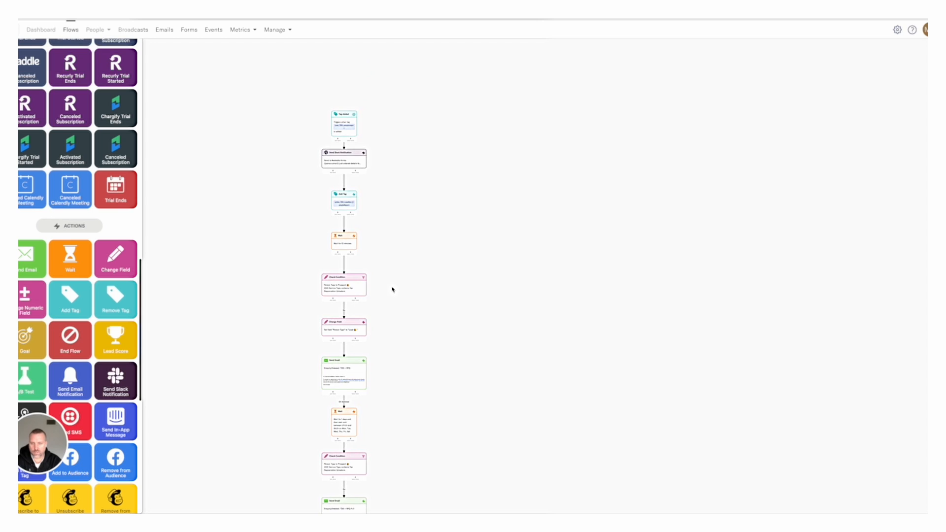
{"action": "scroll", "coordinate": [340, 86], "scroll_direction": "up", "scroll_amount": 3}
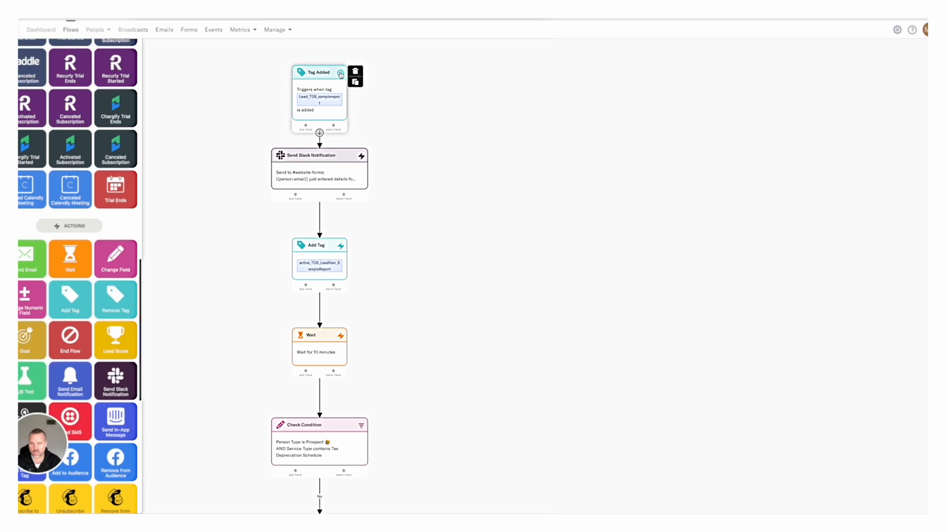
{"action": "left_click_drag", "start_coordinate": [418, 208], "coordinate": [414, 130]}
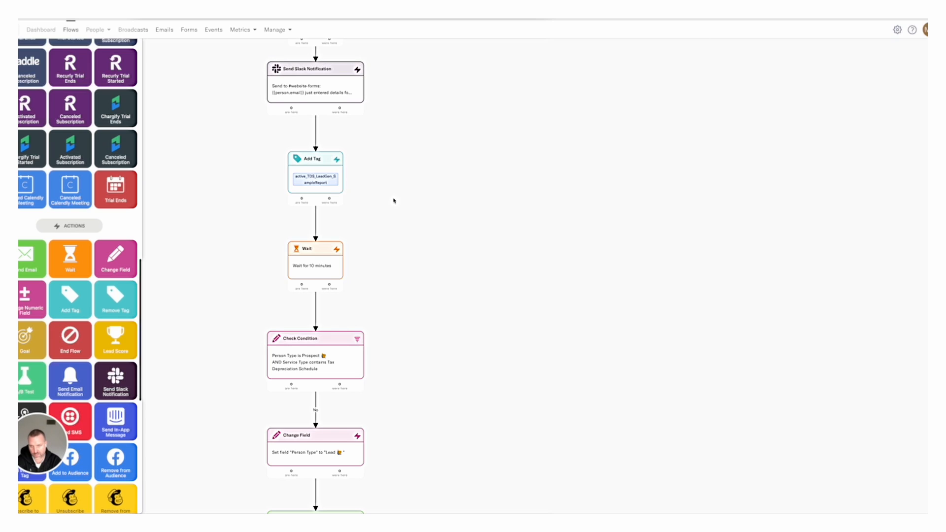
{"action": "left_click_drag", "start_coordinate": [393, 201], "coordinate": [385, 148]}
{"action": "left_click_drag", "start_coordinate": [432, 255], "coordinate": [439, 158]}
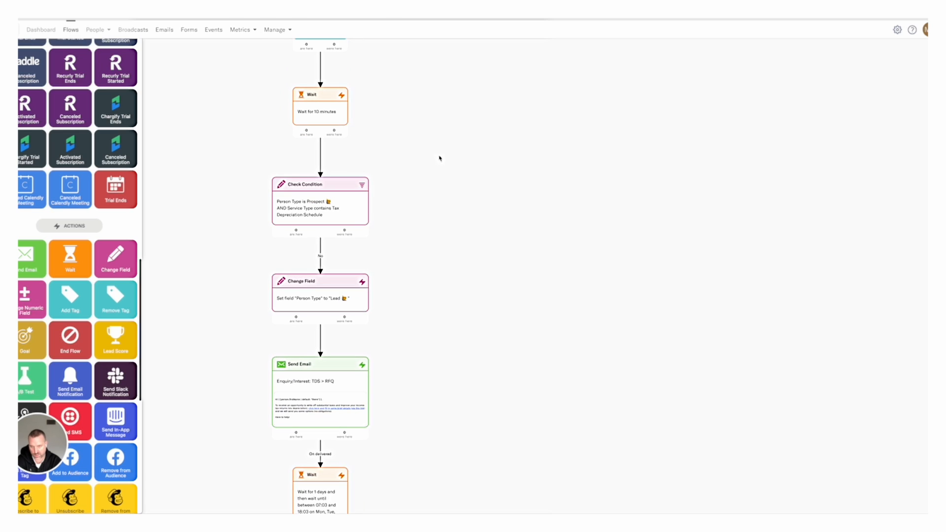
{"action": "mouse_move", "coordinate": [366, 210]}
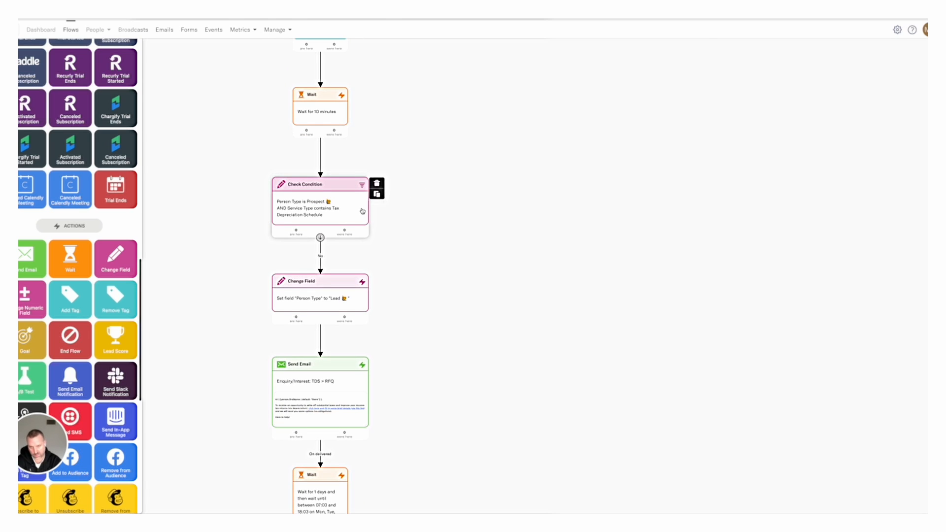
Examine the flow from the Person Type change through the second Check Condition's No branch to the "Enquiry/Interest: TDS > RFQ FU1" email.
{"action": "scroll", "coordinate": [361, 301], "scroll_direction": "down", "scroll_amount": 3}
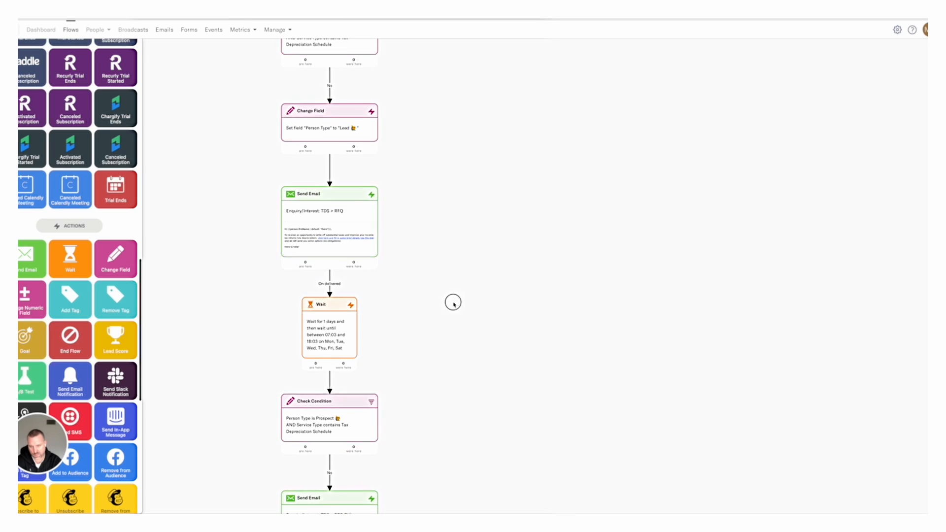
{"action": "scroll", "coordinate": [454, 246], "scroll_direction": "down", "scroll_amount": 3}
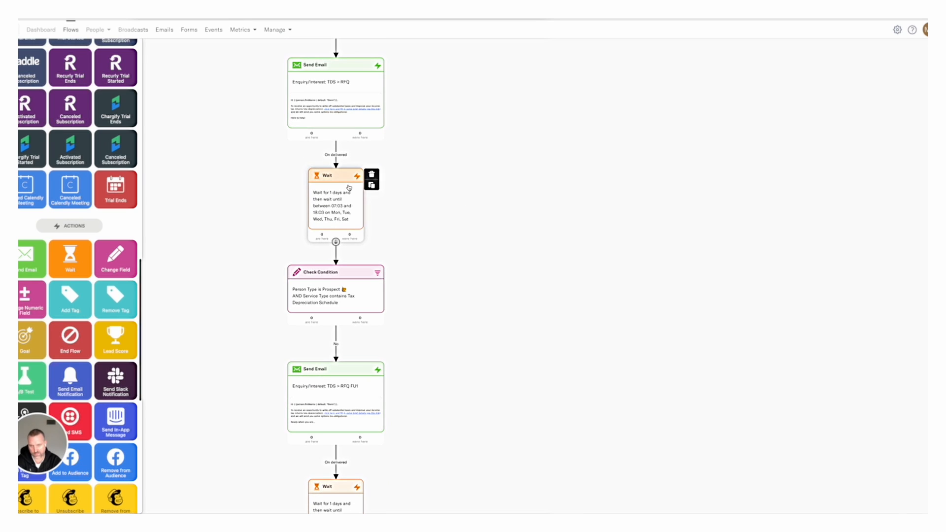
{"action": "scroll", "coordinate": [361, 301], "scroll_direction": "up", "scroll_amount": 2}
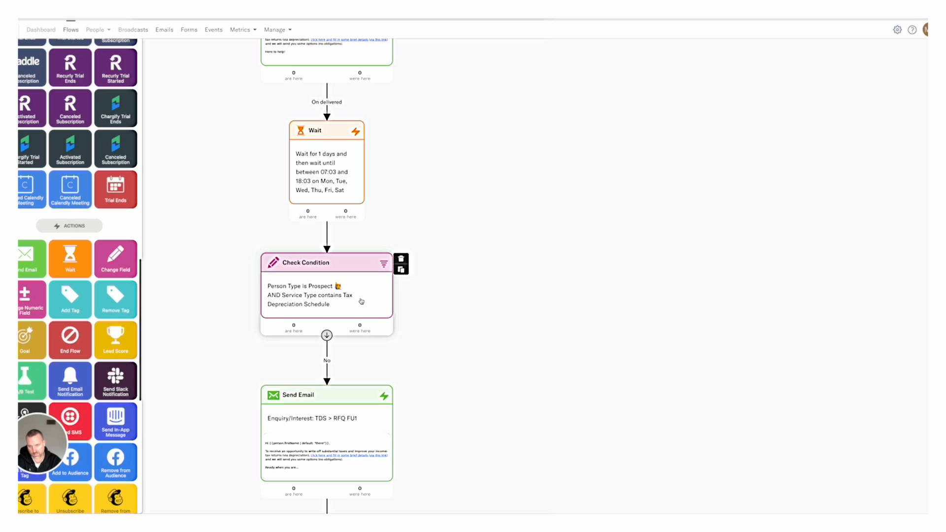
{"action": "scroll", "coordinate": [361, 301], "scroll_direction": "up", "scroll_amount": 3}
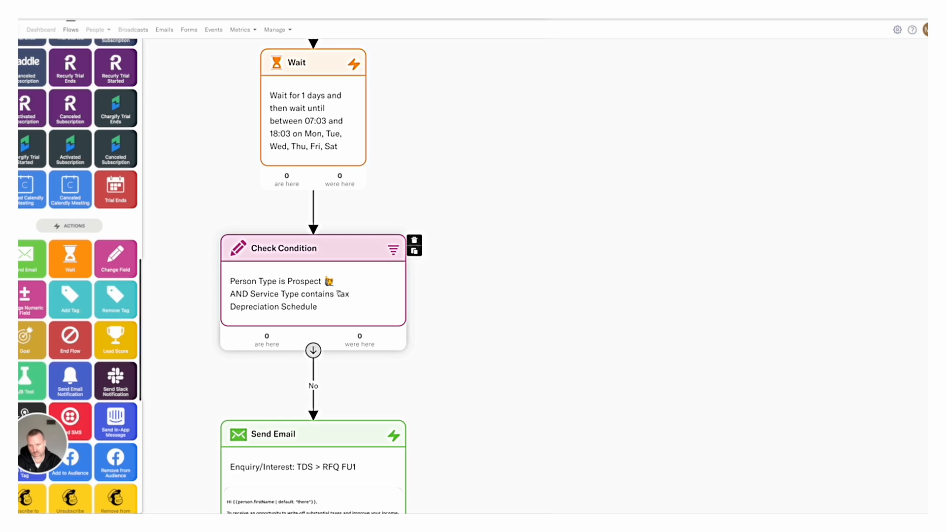
{"action": "left_click_drag", "start_coordinate": [475, 353], "coordinate": [504, 211]}
{"action": "left_click_drag", "start_coordinate": [510, 264], "coordinate": [513, 183]}
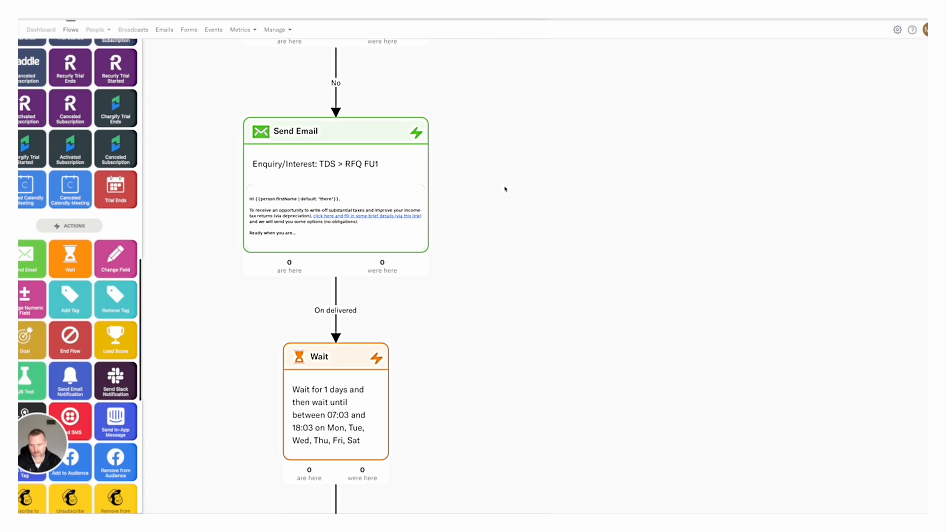
{"action": "scroll", "coordinate": [400, 197], "scroll_direction": "down", "scroll_amount": 2}
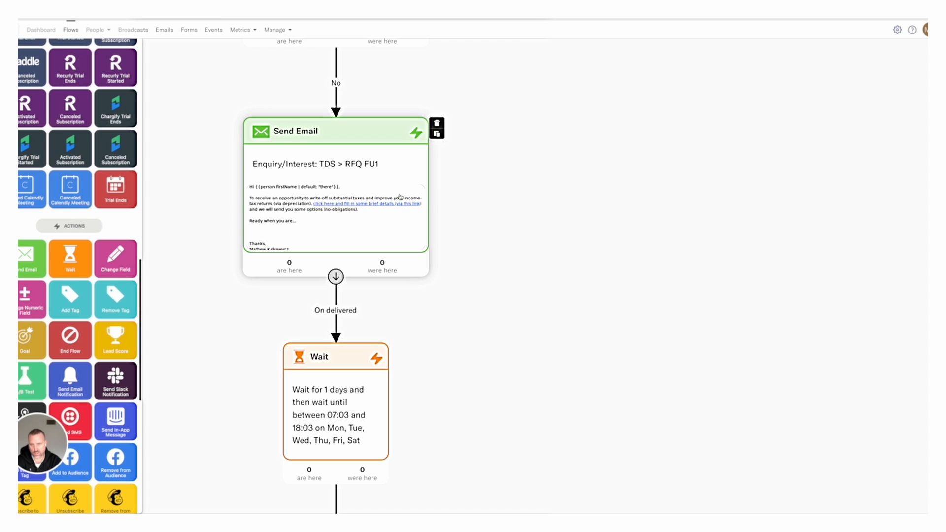
Examine the tax depreciation follow-up flow's conditions, emails, waits and tag removal through to its End Flow step.
{"action": "scroll", "coordinate": [472, 203], "scroll_direction": "down", "scroll_amount": 2}
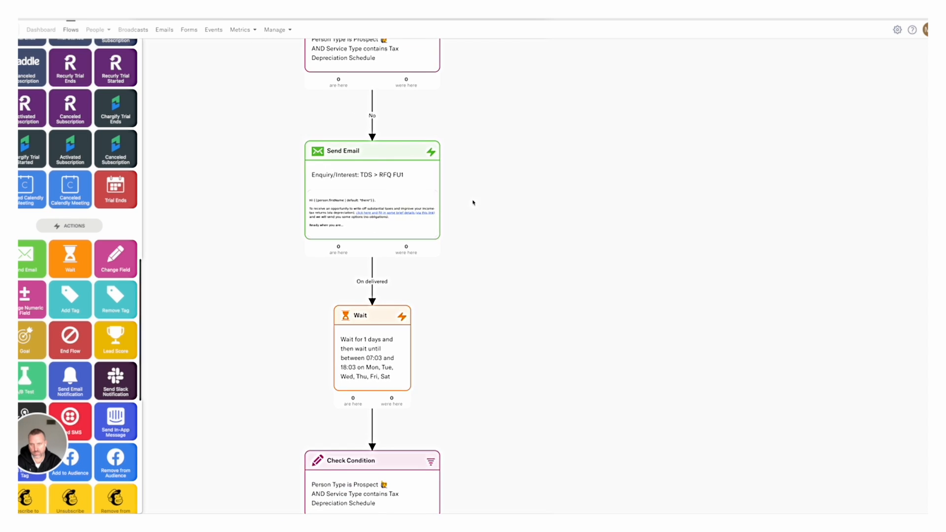
{"action": "scroll", "coordinate": [473, 202], "scroll_direction": "up", "scroll_amount": 3}
{"action": "mouse_move", "coordinate": [398, 144]}
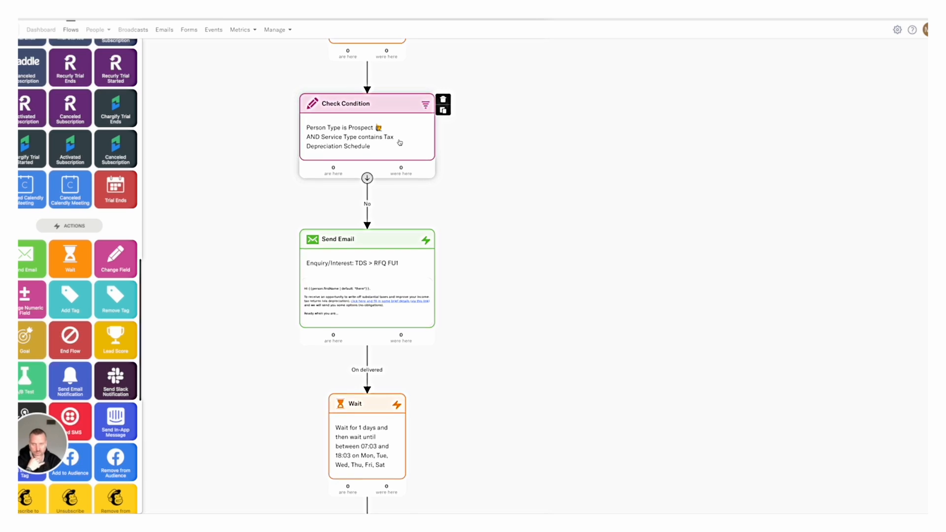
{"action": "scroll", "coordinate": [400, 143], "scroll_direction": "up", "scroll_amount": 2}
{"action": "scroll", "coordinate": [490, 330], "scroll_direction": "down", "scroll_amount": 6}
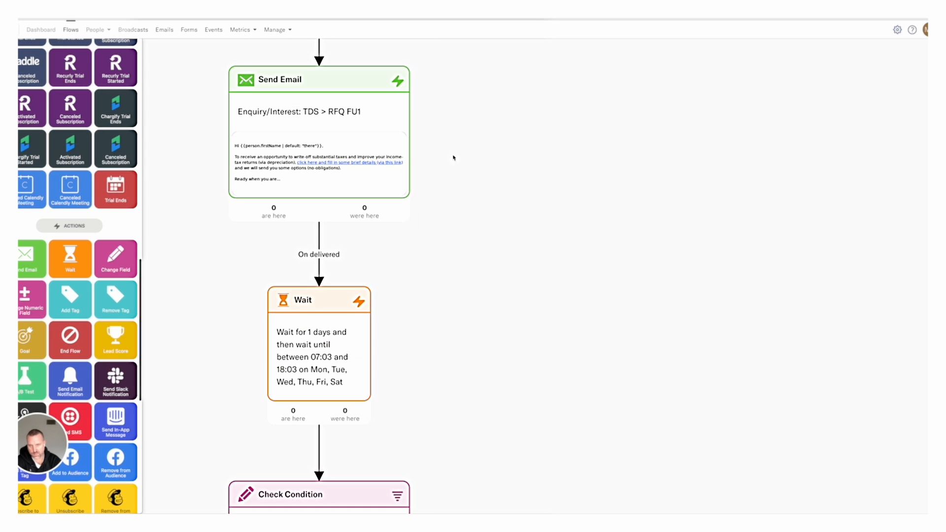
{"action": "mouse_move", "coordinate": [378, 128]}
{"action": "scroll", "coordinate": [464, 301], "scroll_direction": "down", "scroll_amount": 5}
{"action": "scroll", "coordinate": [485, 261], "scroll_direction": "down", "scroll_amount": 5}
{"action": "mouse_move", "coordinate": [335, 216]}
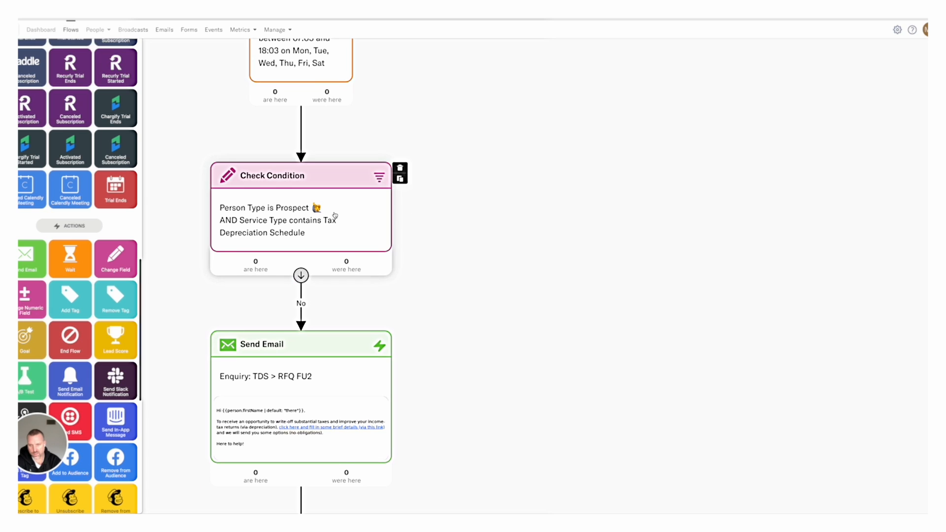
{"action": "scroll", "coordinate": [494, 348], "scroll_direction": "down", "scroll_amount": 17}
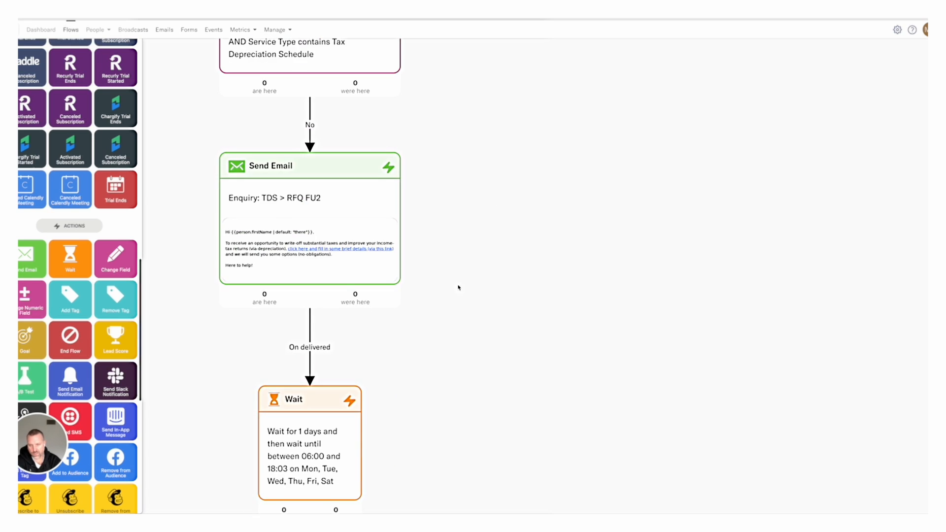
{"action": "scroll", "coordinate": [507, 221], "scroll_direction": "down", "scroll_amount": 6}
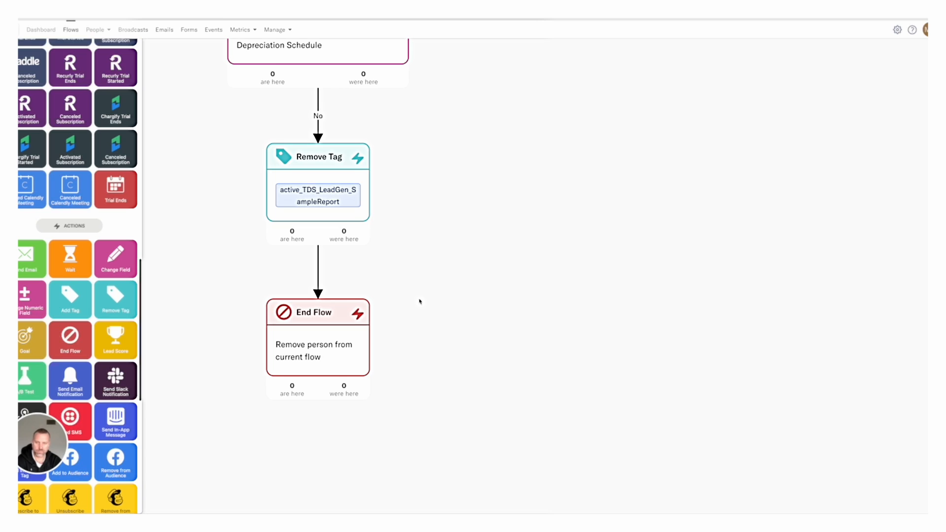
{"action": "scroll", "coordinate": [445, 293], "scroll_direction": "down", "scroll_amount": 3}
{"action": "scroll", "coordinate": [459, 243], "scroll_direction": "down", "scroll_amount": 1}
{"action": "left_click_drag", "start_coordinate": [458, 238], "coordinate": [461, 403]}
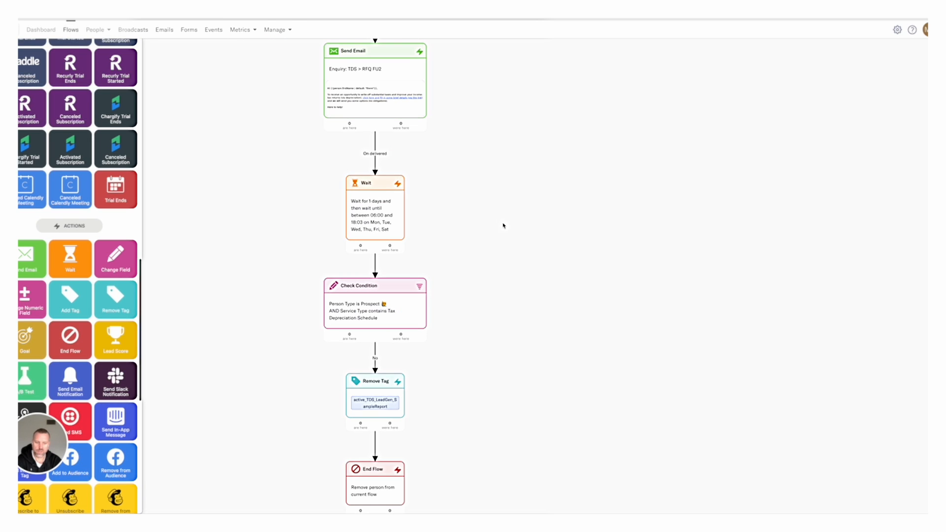
Search the flows for #7 and open "[Fluent Forms #7] Sample Reports" to examine its conditions and tags.
{"action": "left_click", "coordinate": [70, 29]}
{"action": "left_click", "coordinate": [145, 51]}
{"action": "type", "text": "#7"}
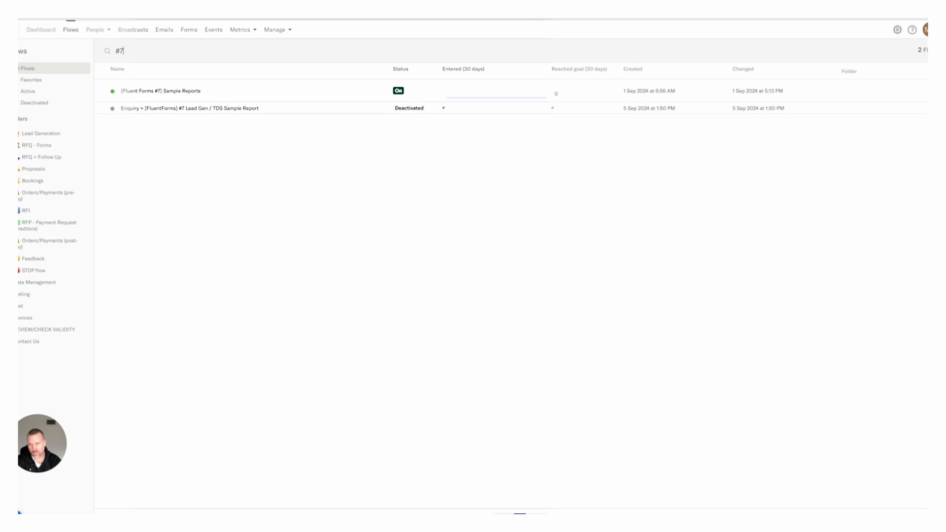
{"action": "left_click", "coordinate": [169, 91]}
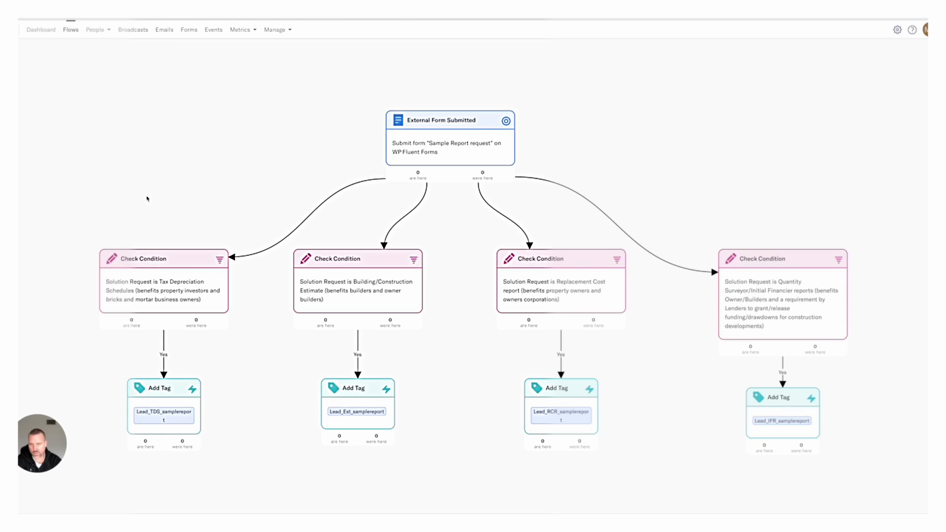
{"action": "mouse_move", "coordinate": [209, 18]}
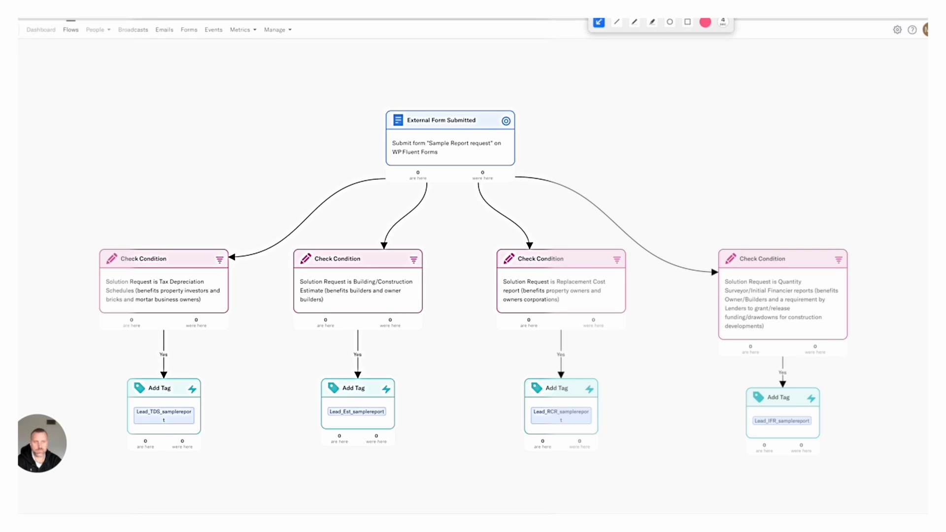
{"action": "mouse_move", "coordinate": [222, 140]}
{"action": "left_mouse_down"}
{"action": "mouse_move", "coordinate": [158, 259]}
{"action": "mouse_move", "coordinate": [154, 382]}
{"action": "mouse_move", "coordinate": [148, 209]}
{"action": "left_mouse_up"}
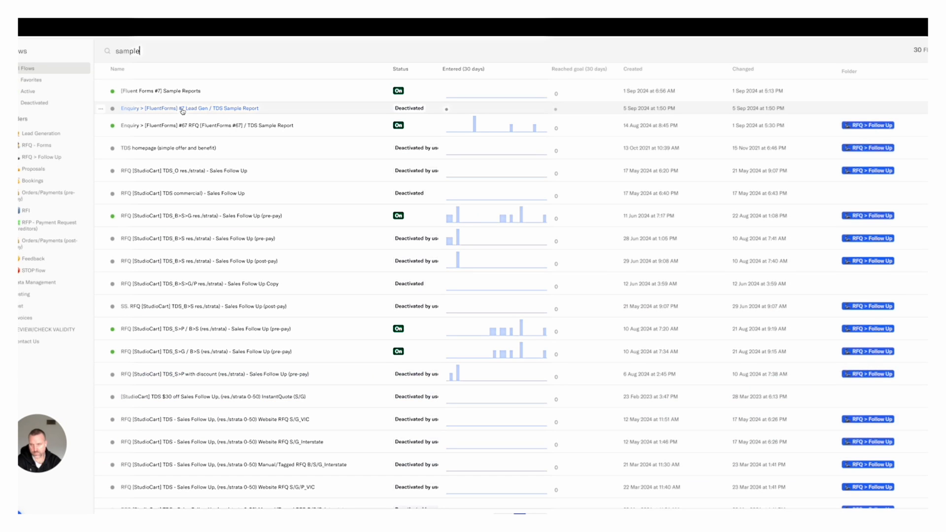
Activate the "#7 Lead Gen / TDS Sample Report" flow and duplicate it as "Enquiry > [FluentForms] #7 Lead Gen / RCR Sample Report".
{"action": "left_click", "coordinate": [102, 112]}
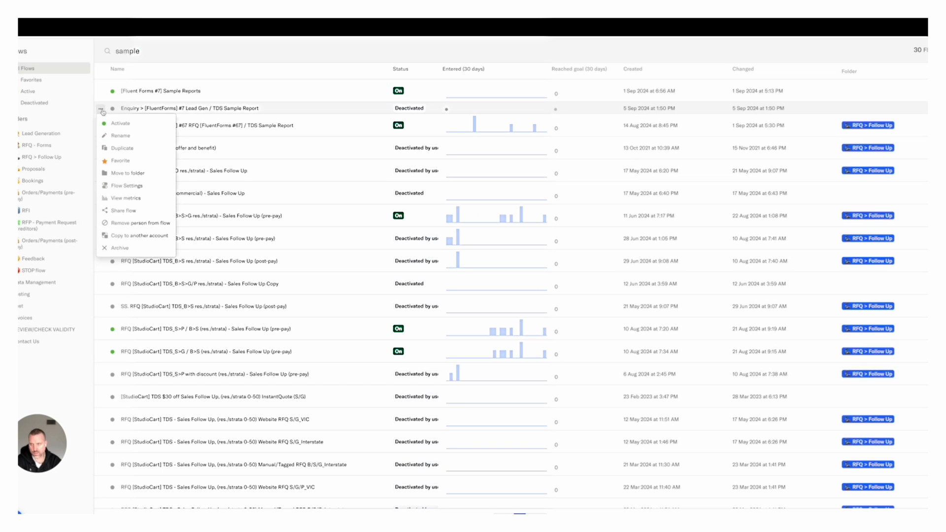
{"action": "left_click", "coordinate": [123, 126]}
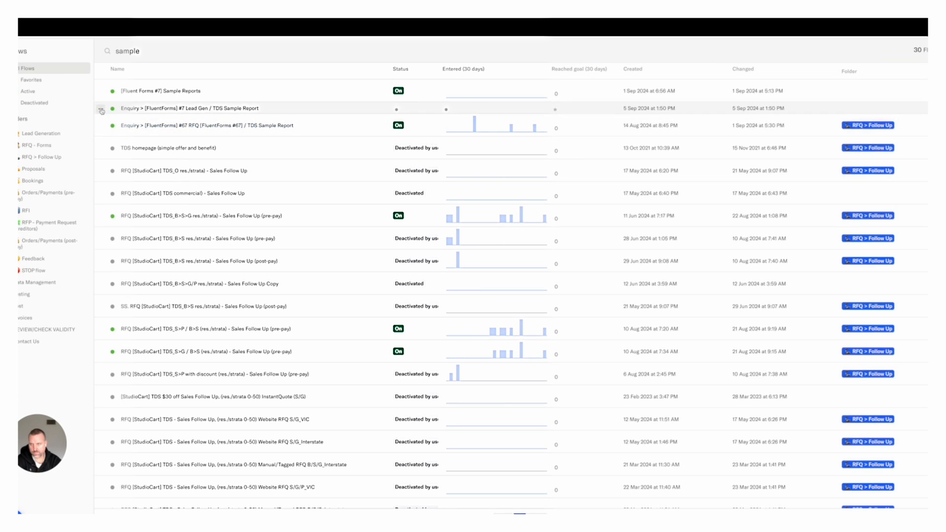
{"action": "left_click", "coordinate": [100, 108]}
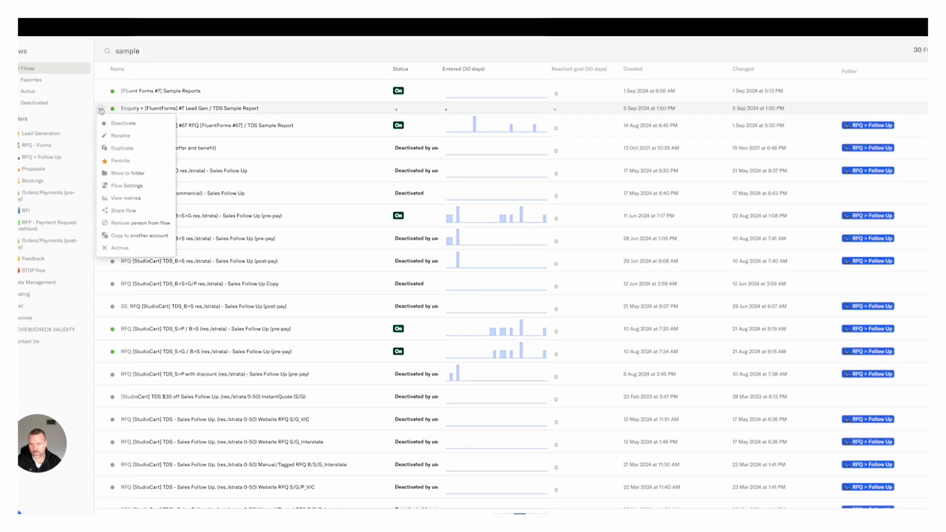
{"action": "left_click", "coordinate": [126, 148]}
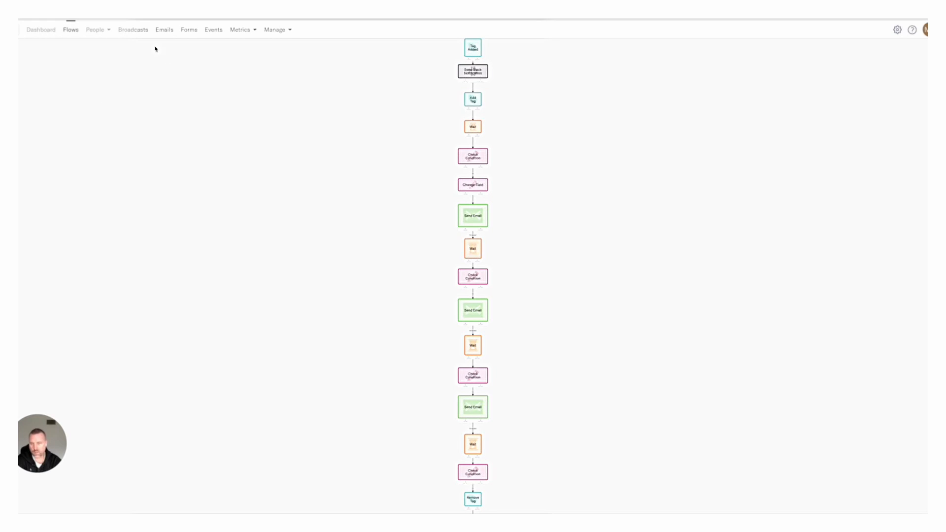
Find the "[Fluent Forms #7] Sample Reports" flow again by searching for #7 and check its report-type branches.
{"action": "left_click", "coordinate": [70, 29]}
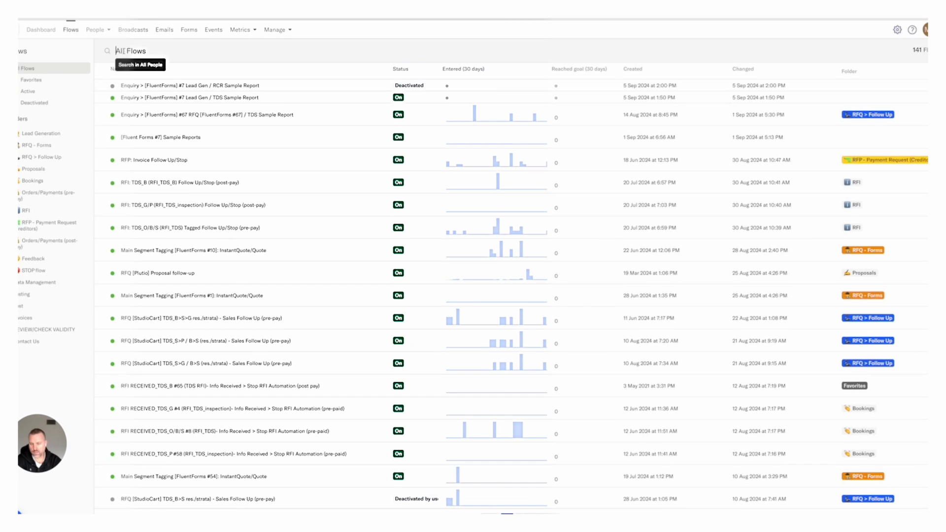
{"action": "left_click", "coordinate": [118, 51]}
{"action": "type", "text": "#"}
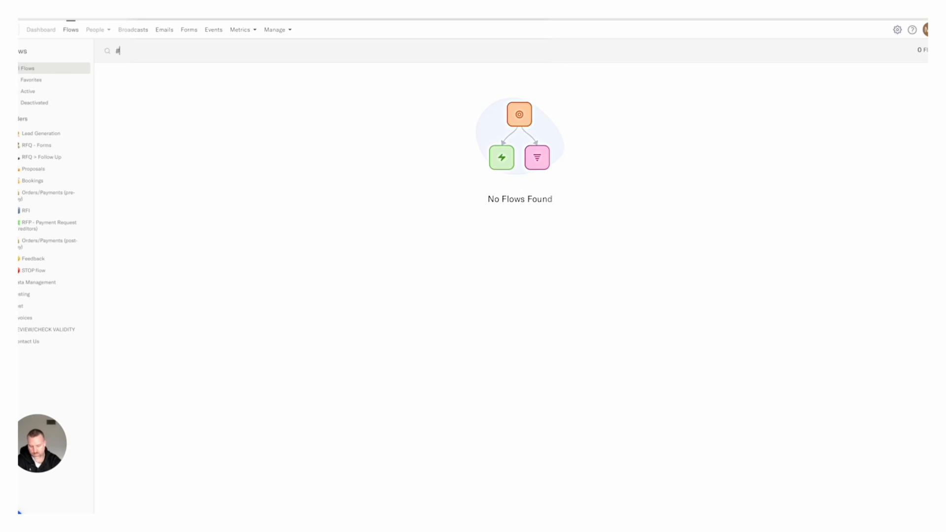
{"action": "type", "text": "7"}
{"action": "left_click", "coordinate": [165, 91]}
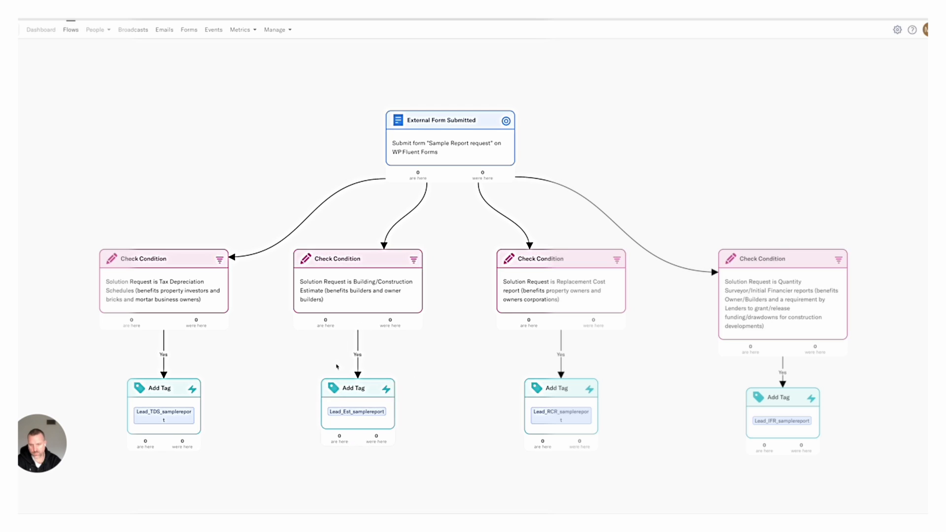
Duplicate the "Enquiry > [FluentForms] #7 Lead Gen / RCR Sample Report" flow from the list of all flows.
{"action": "left_click", "coordinate": [72, 29]}
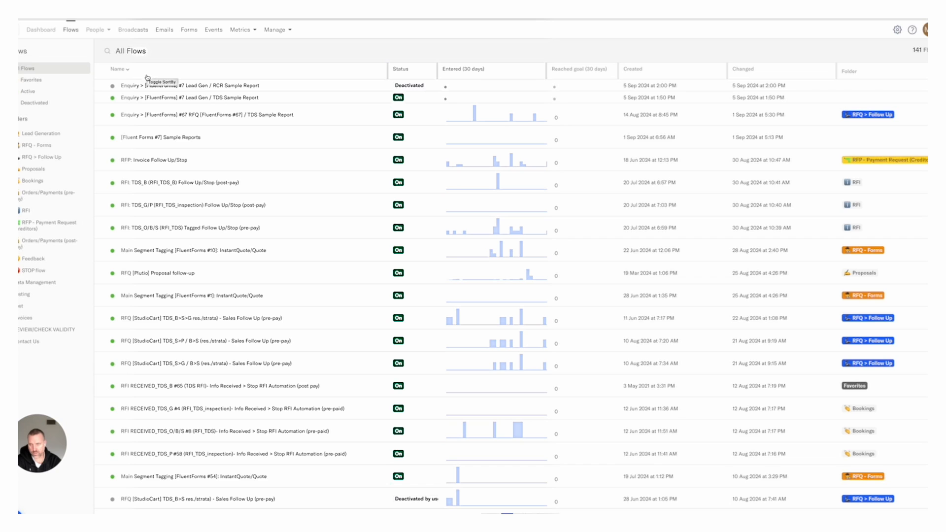
{"action": "left_click", "coordinate": [102, 88]}
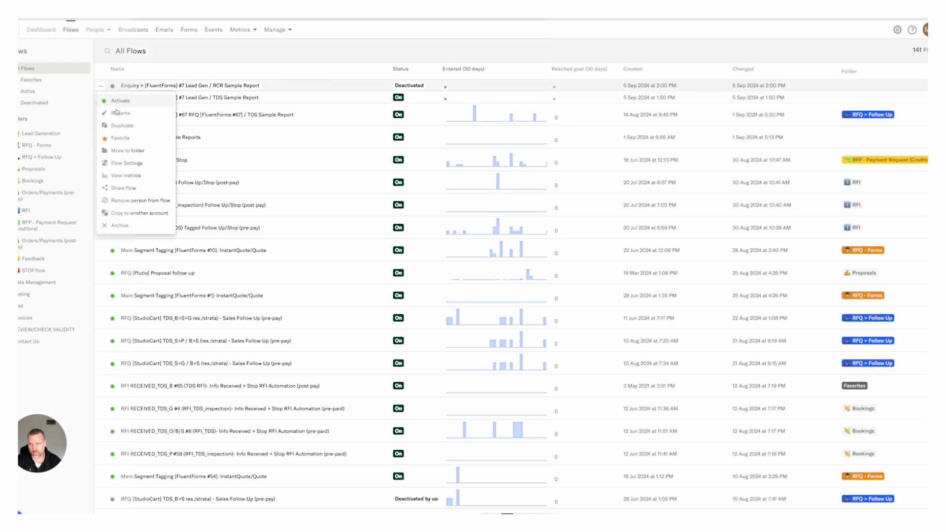
{"action": "left_click", "coordinate": [118, 125]}
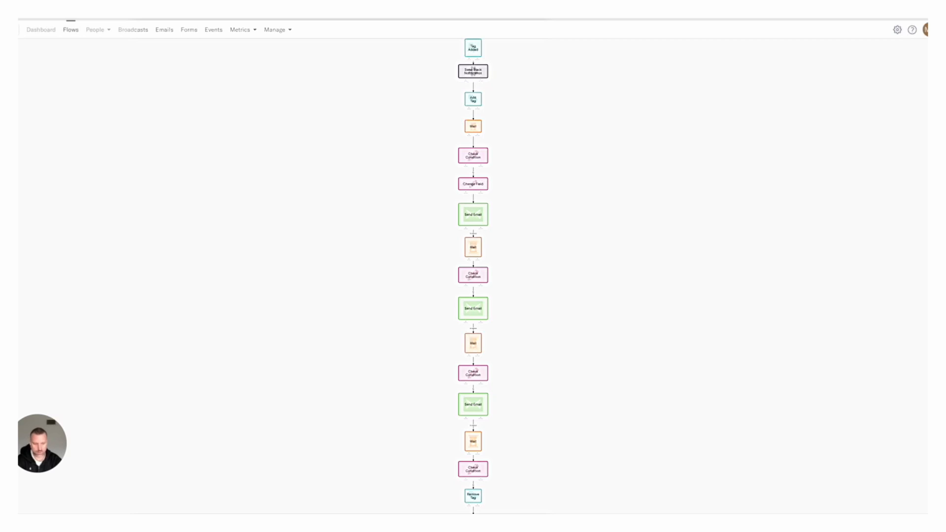
Set the duplicated flow's Tag Added trigger to the Lead_Est_samplereport tag and save it.
{"action": "scroll", "coordinate": [477, 113], "scroll_direction": "up", "scroll_amount": 3}
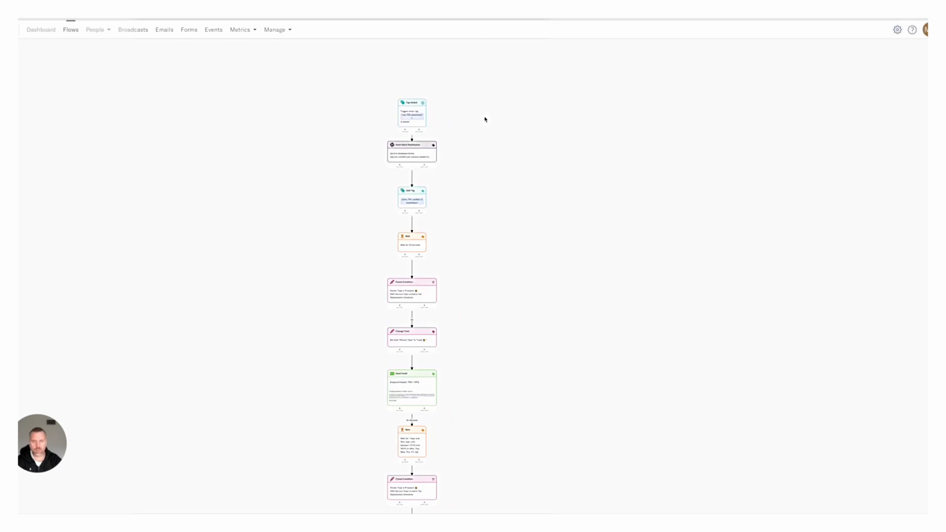
{"action": "scroll", "coordinate": [485, 119], "scroll_direction": "up", "scroll_amount": 3}
{"action": "left_click", "coordinate": [338, 61]}
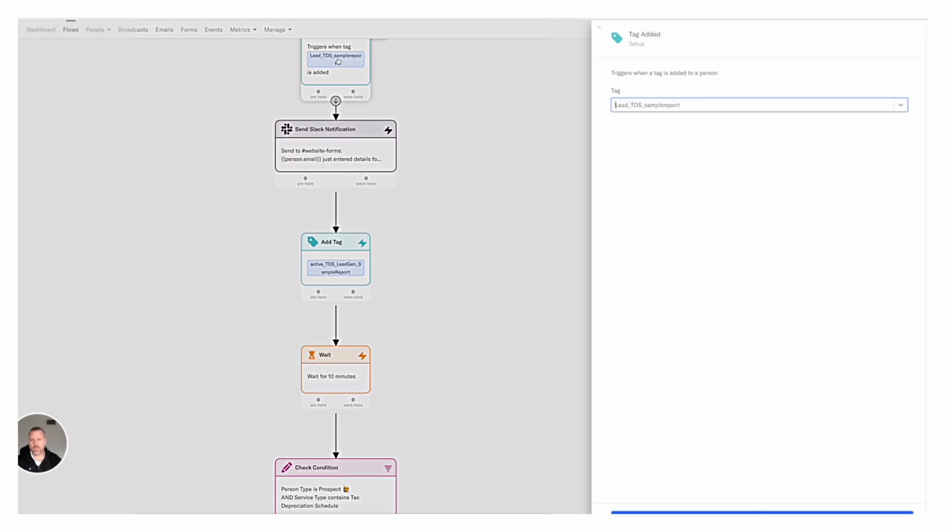
{"action": "left_click", "coordinate": [641, 106]}
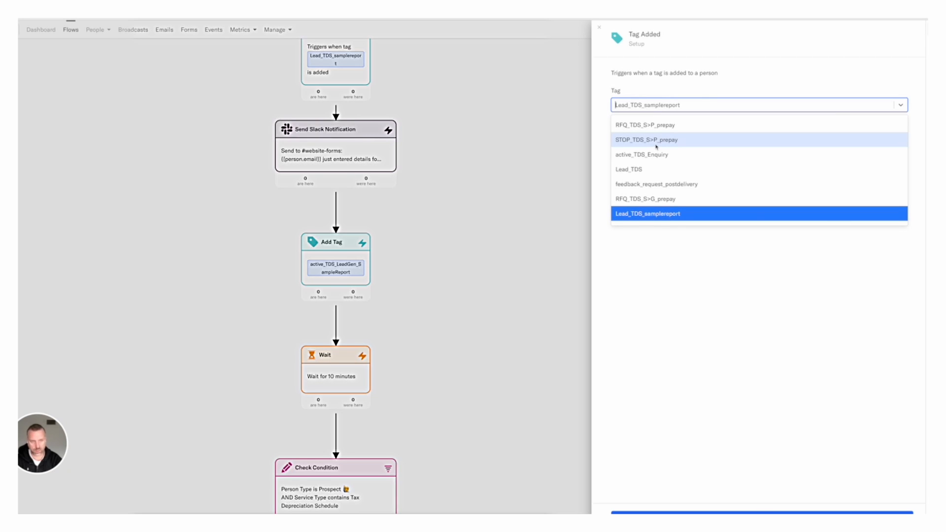
{"action": "scroll", "coordinate": [659, 148], "scroll_direction": "down", "scroll_amount": 1}
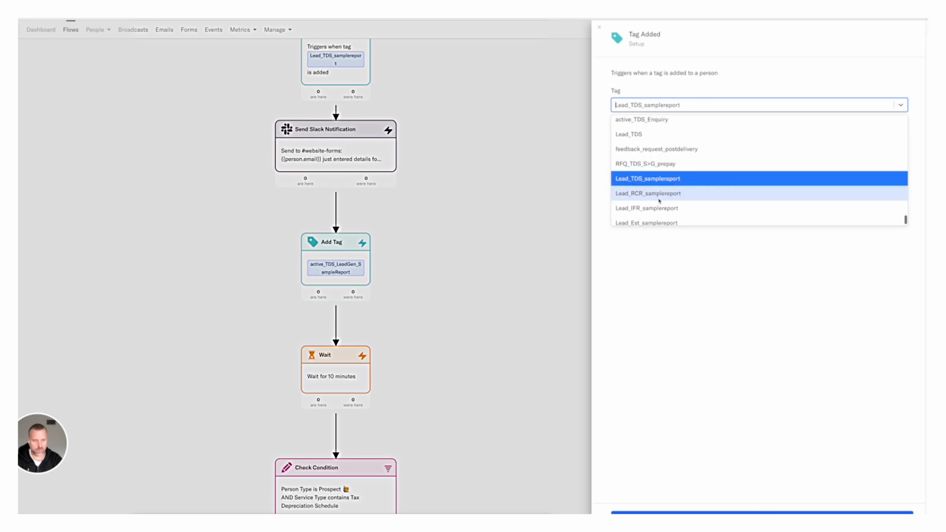
{"action": "left_click", "coordinate": [660, 222]}
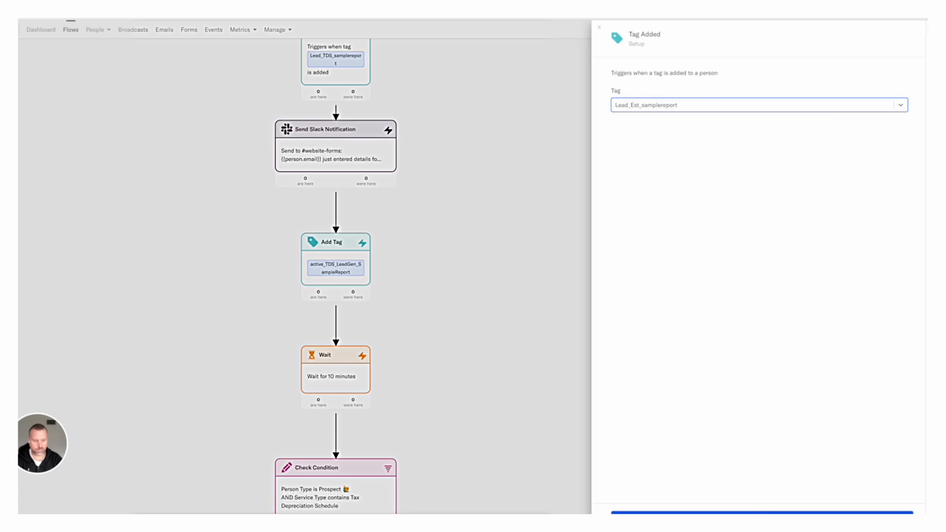
{"action": "left_click", "coordinate": [761, 513]}
{"action": "left_click", "coordinate": [498, 281]}
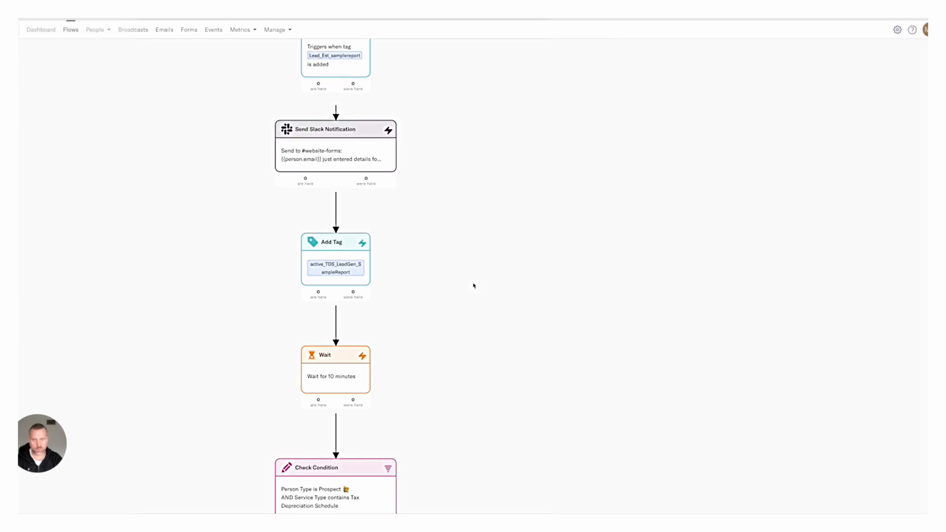
{"action": "scroll", "coordinate": [453, 333], "scroll_direction": "down", "scroll_amount": 10}
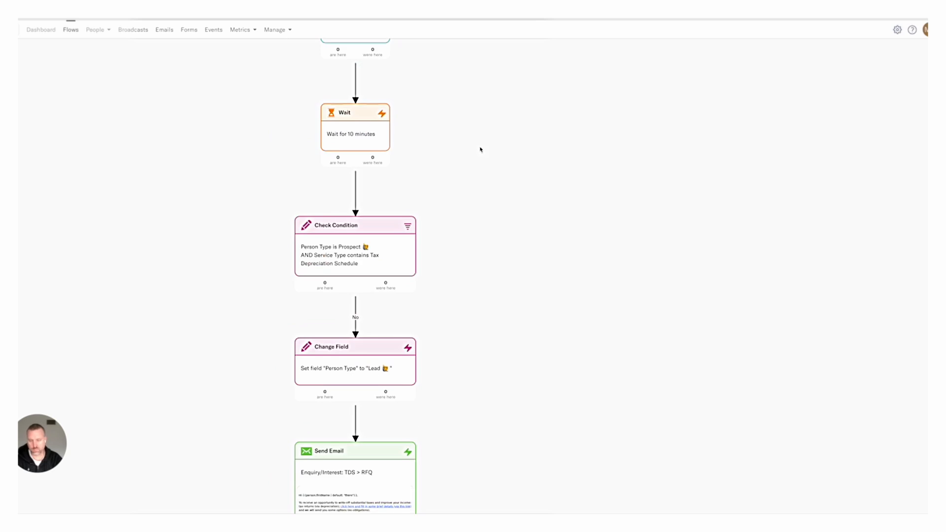
{"action": "scroll", "coordinate": [517, 178], "scroll_direction": "down", "scroll_amount": 15}
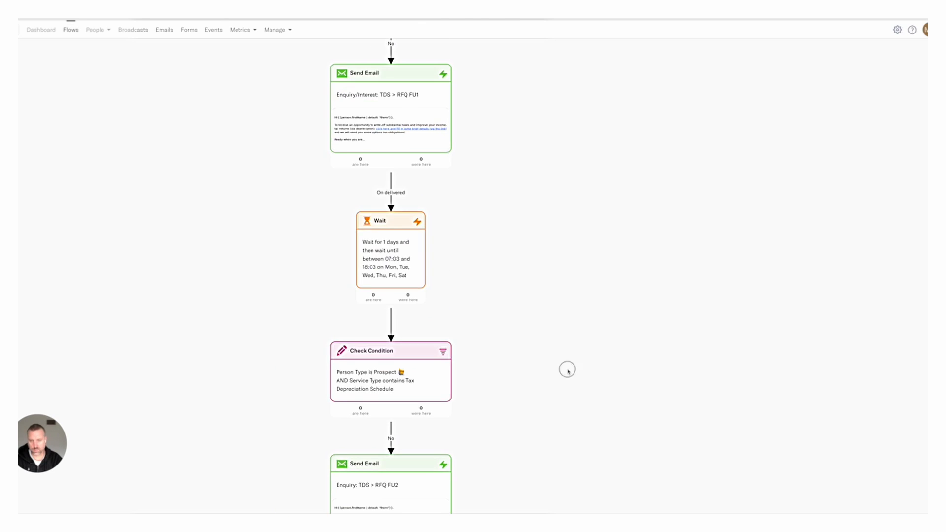
{"action": "left_click", "coordinate": [374, 261]}
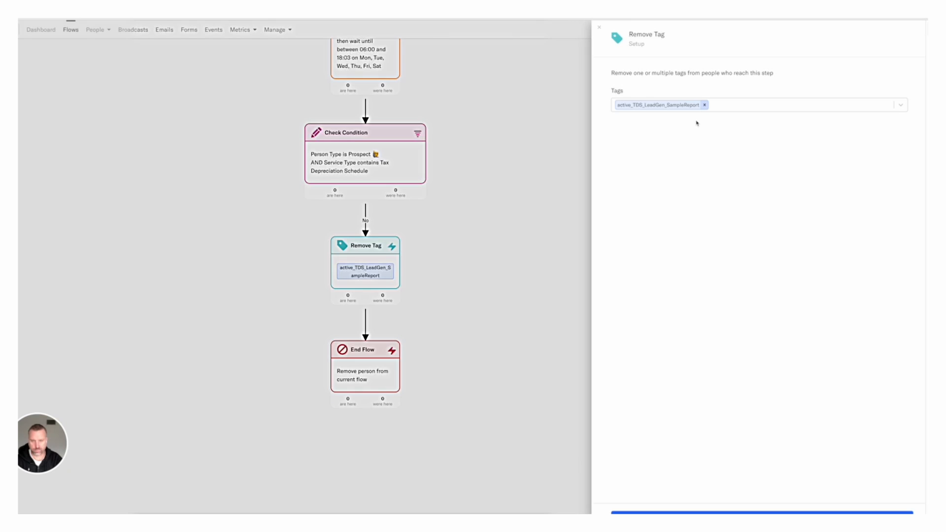
{"action": "left_click", "coordinate": [704, 105]}
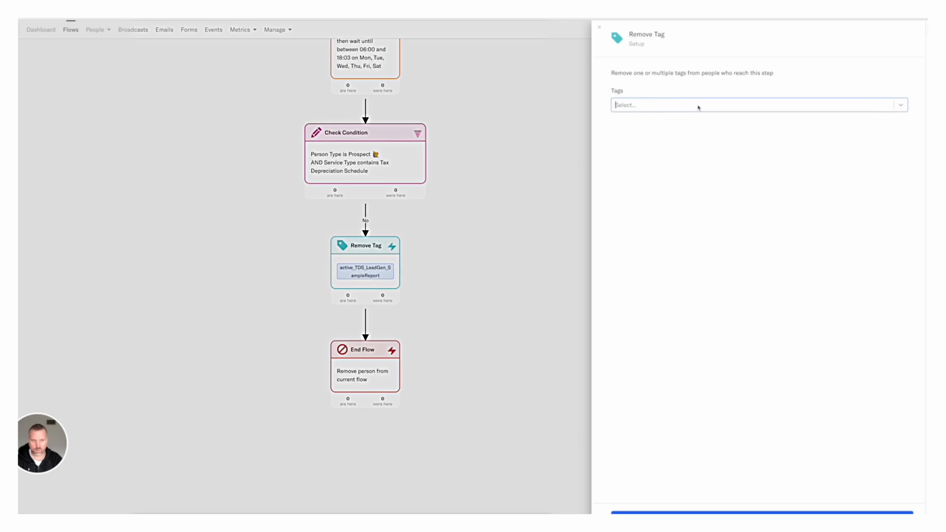
{"action": "left_click", "coordinate": [696, 105]}
{"action": "type", "text": "active"}
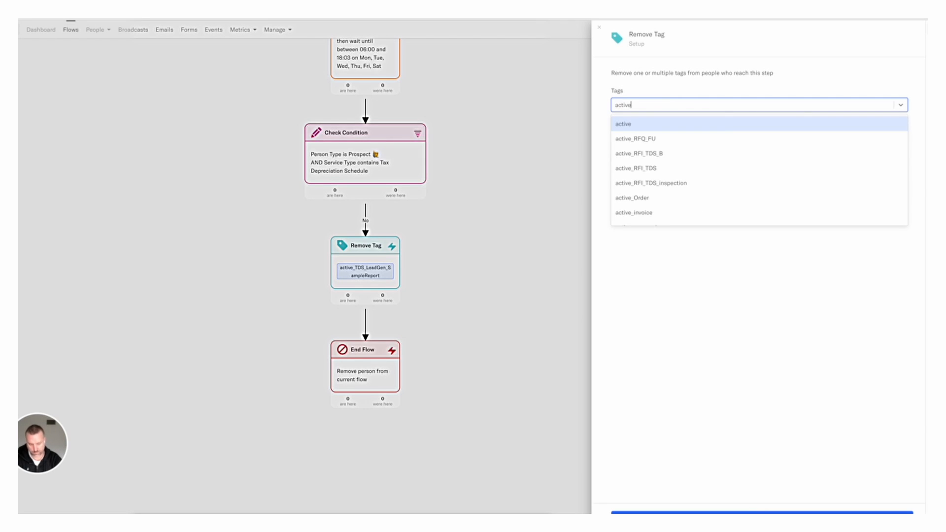
{"action": "type", "text": "_"}
{"action": "scroll", "coordinate": [685, 143], "scroll_direction": "down", "scroll_amount": 3}
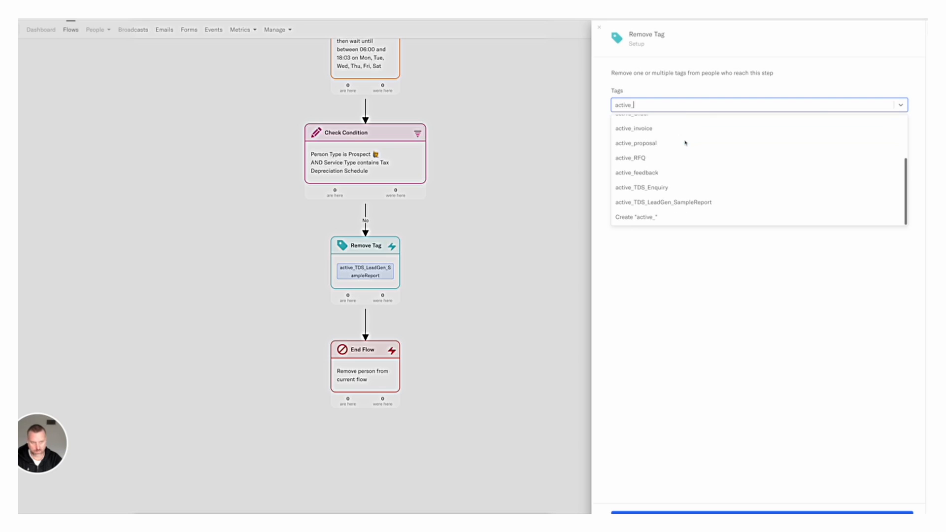
{"action": "type", "text": "ex"}
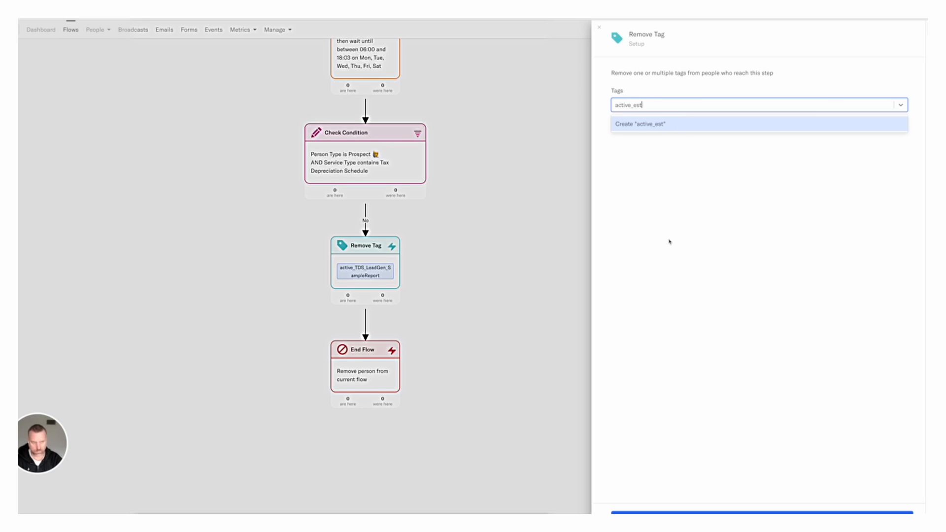
{"action": "left_click", "coordinate": [494, 376]}
{"action": "left_click", "coordinate": [519, 278]}
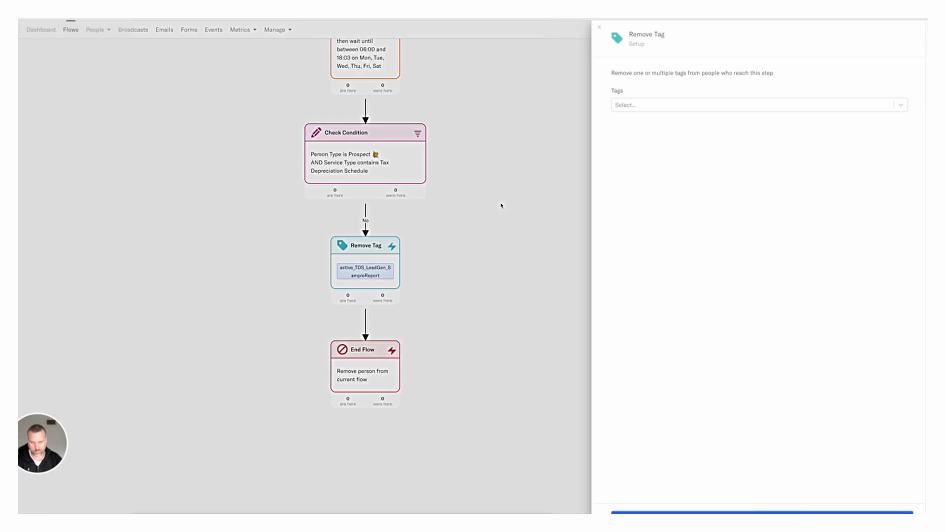
{"action": "left_click", "coordinate": [498, 206]}
{"action": "left_click", "coordinate": [541, 277]}
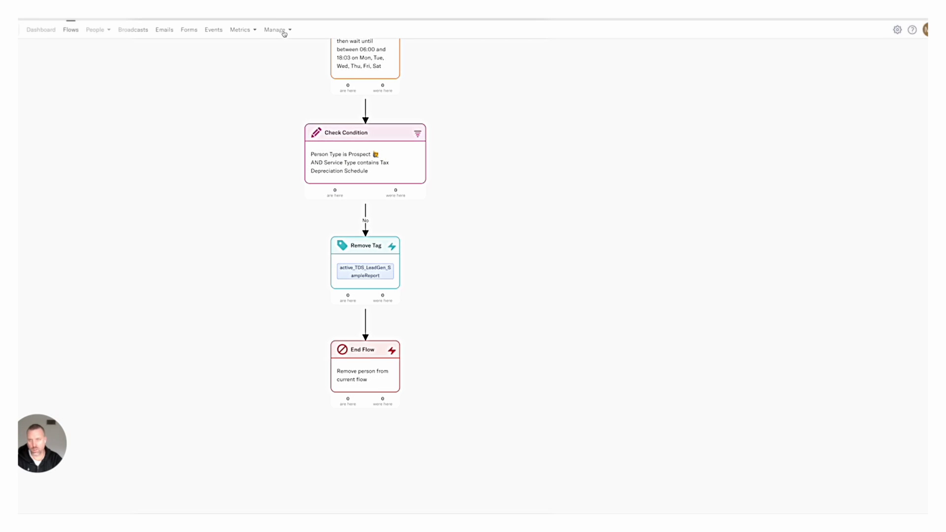
Open the list of all tags and search it for active_TDS.
{"action": "left_click", "coordinate": [274, 30]}
{"action": "left_click", "coordinate": [281, 49]}
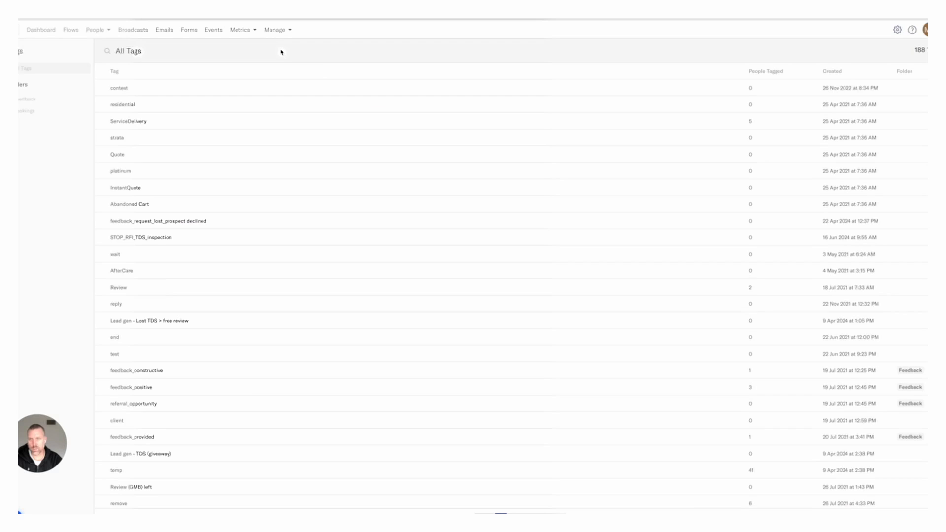
{"action": "left_click", "coordinate": [160, 51]}
{"action": "type", "text": "a"}
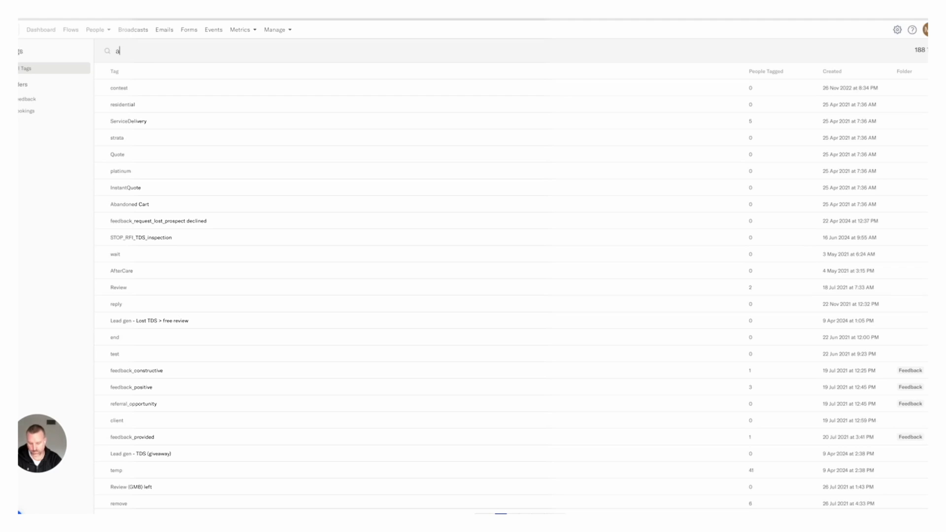
{"action": "type", "text": "ctive_"}
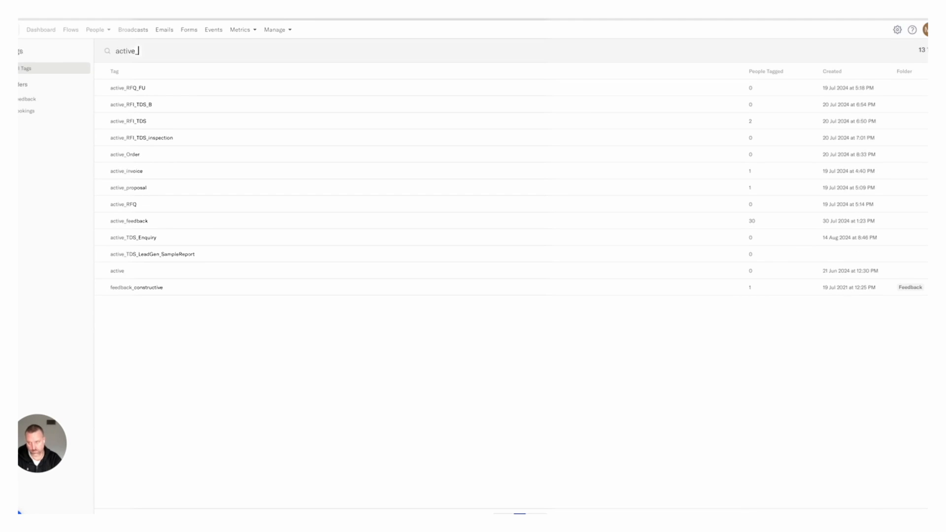
{"action": "type", "text": "TDS"}
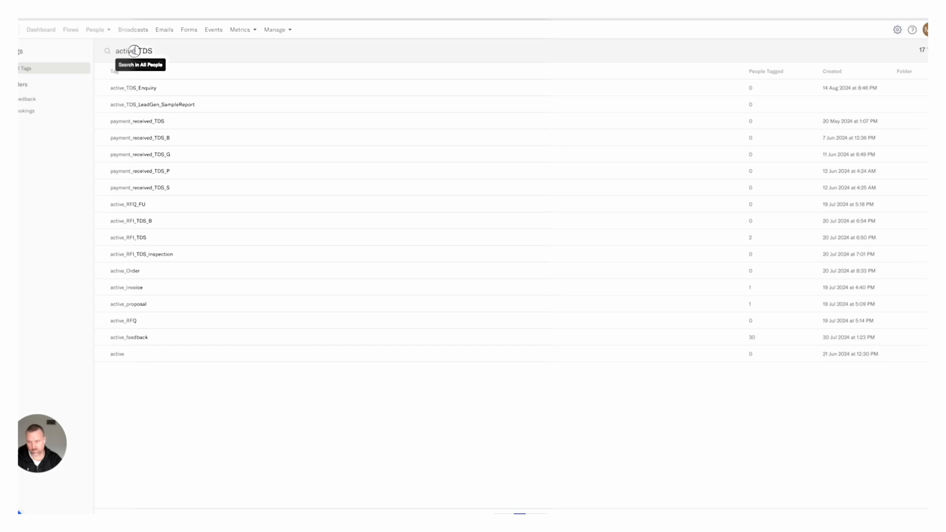
Search the tags for Lead_est and rename the Lead_Est_samplereport tag as Lead_Est_SampleReport.
{"action": "left_click_drag", "start_coordinate": [136, 50], "coordinate": [115, 52]}
{"action": "key", "text": "ctrl+a"}
{"action": "type", "text": "Lead"}
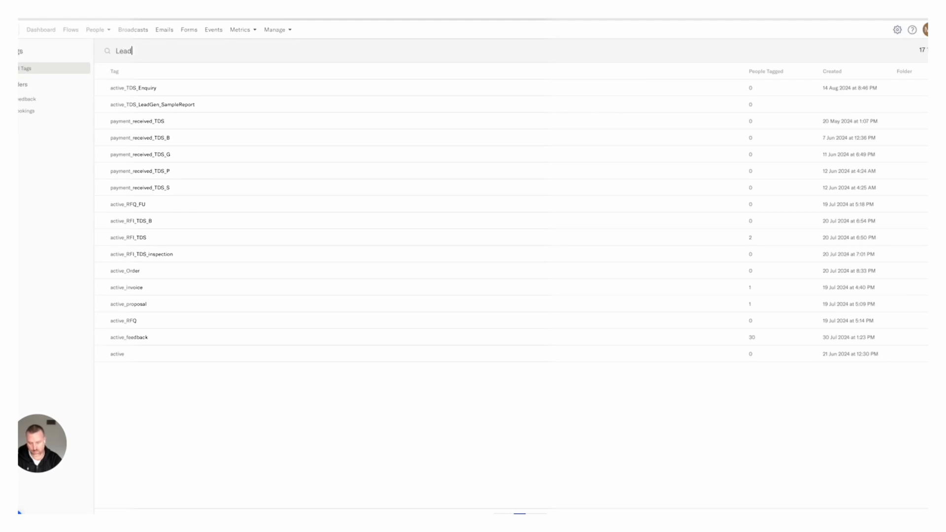
{"action": "type", "text": "_est"}
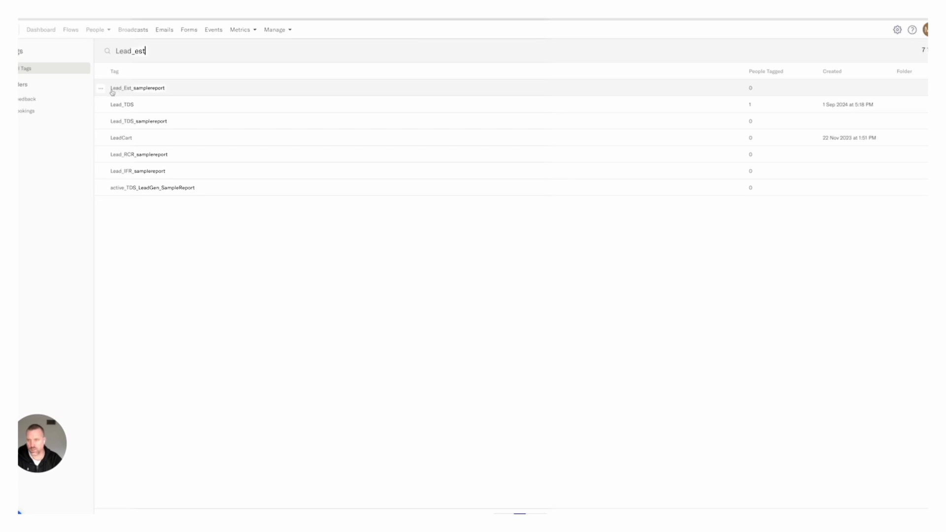
{"action": "left_click", "coordinate": [101, 88]}
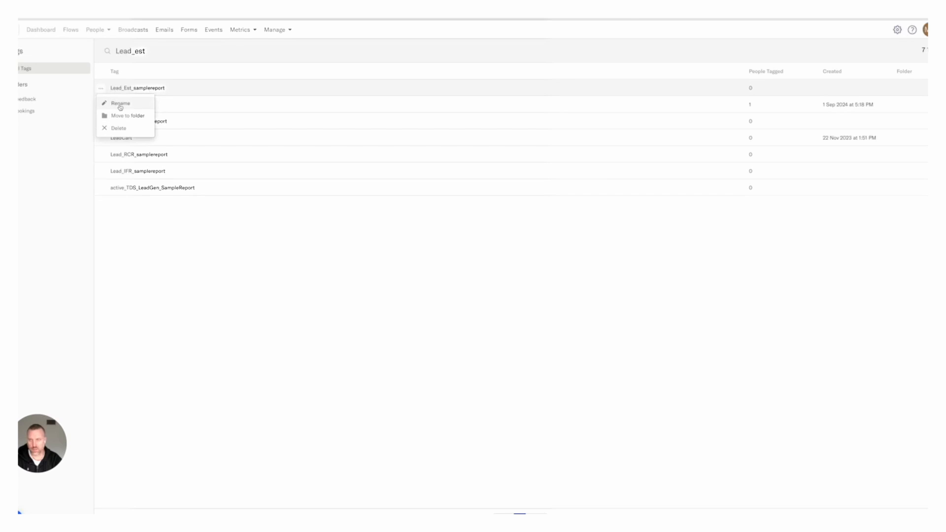
{"action": "left_click", "coordinate": [119, 102]}
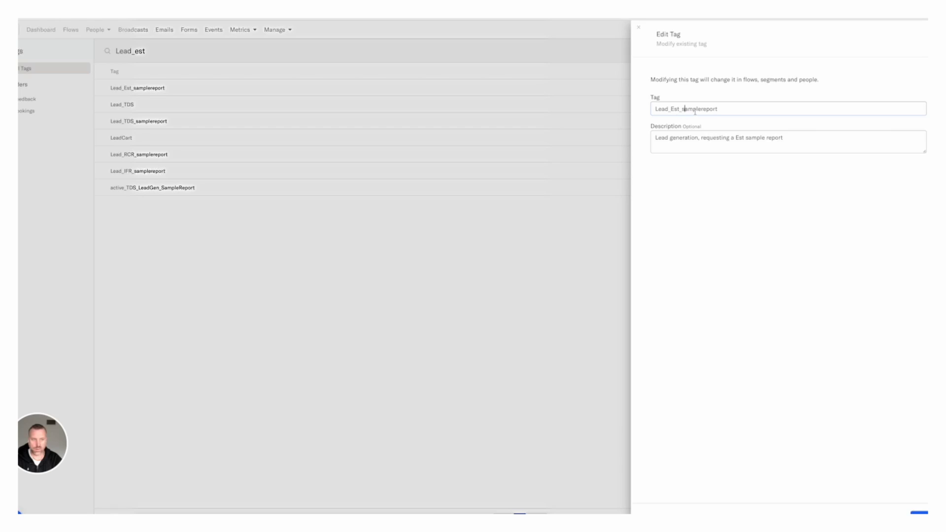
{"action": "key", "text": "Delete"}
{"action": "type", "text": "S"}
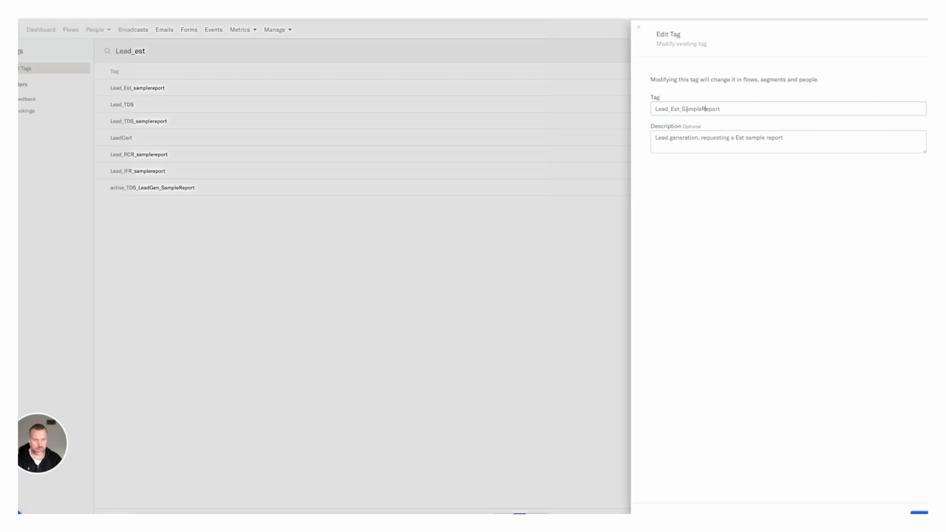
{"action": "left_click_drag", "start_coordinate": [681, 109], "coordinate": [737, 111]}
{"action": "left_click", "coordinate": [919, 513]}
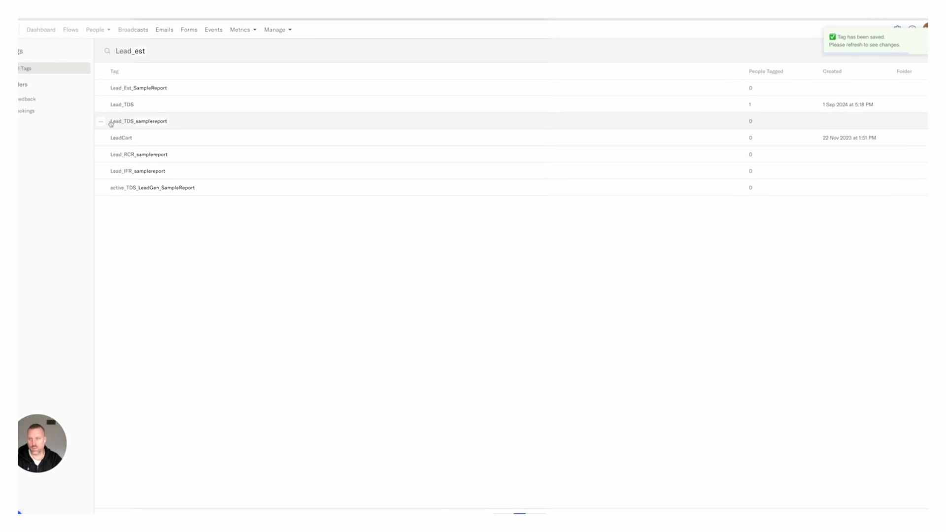
Rename the Lead_TDS_samplereport tag as Lead_TDS_SampleReport and save it.
{"action": "left_click", "coordinate": [101, 122]}
{"action": "left_click", "coordinate": [135, 138]}
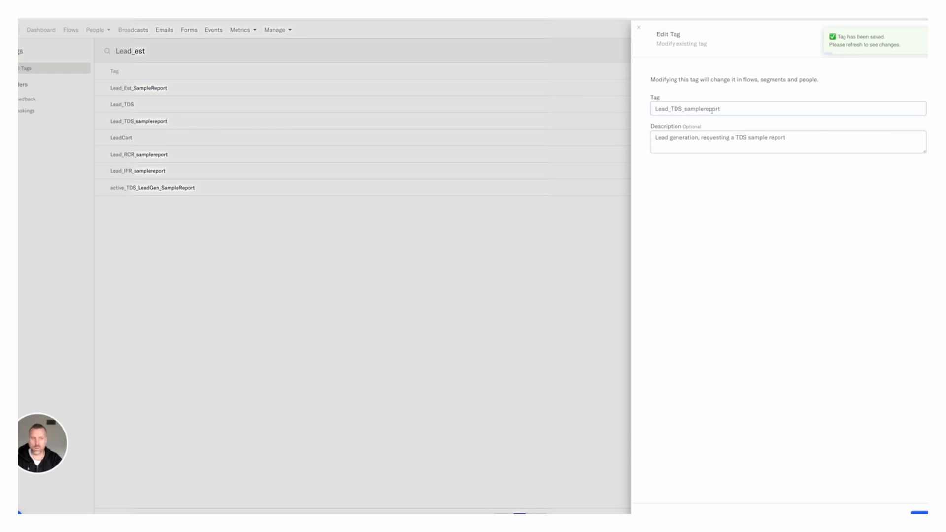
{"action": "left_click_drag", "start_coordinate": [684, 109], "coordinate": [731, 109]}
{"action": "type", "text": "SampleReport"}
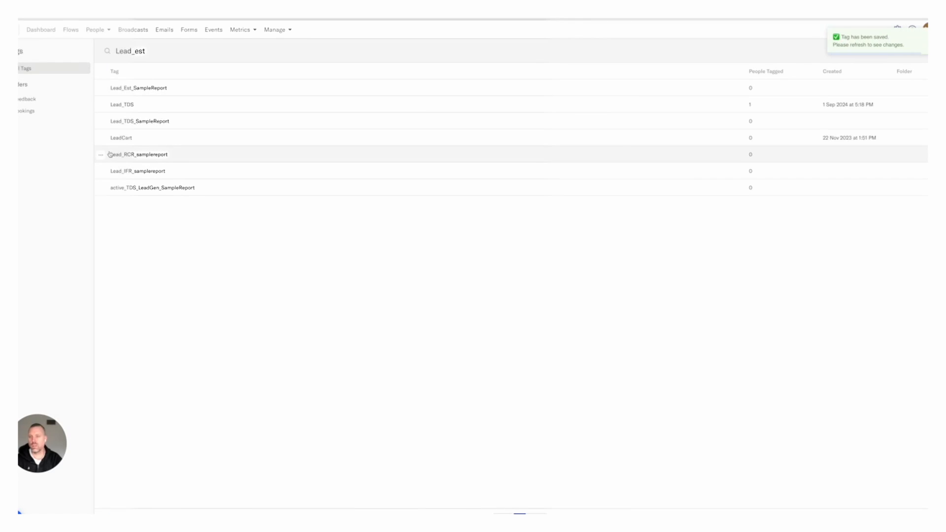
Rename the Lead_RCR_samplereport tag as Lead_RCR_SampleReport and save it.
{"action": "left_click", "coordinate": [100, 154]}
{"action": "left_click", "coordinate": [134, 117]}
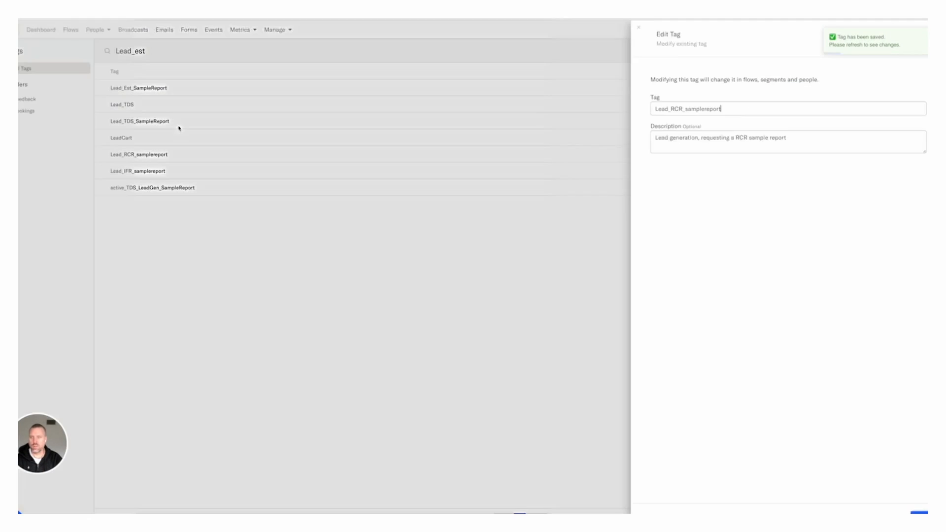
{"action": "left_click_drag", "start_coordinate": [686, 112], "coordinate": [734, 112]}
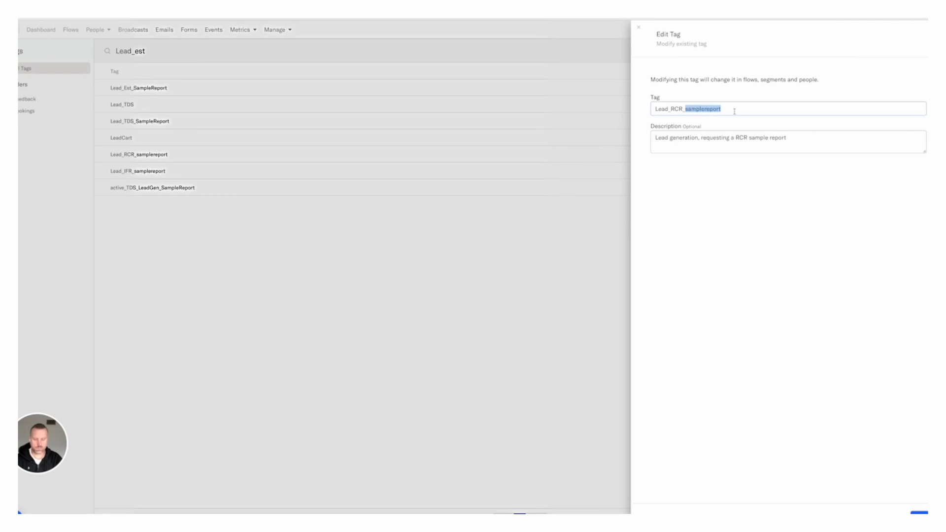
{"action": "type", "text": "SampleReport"}
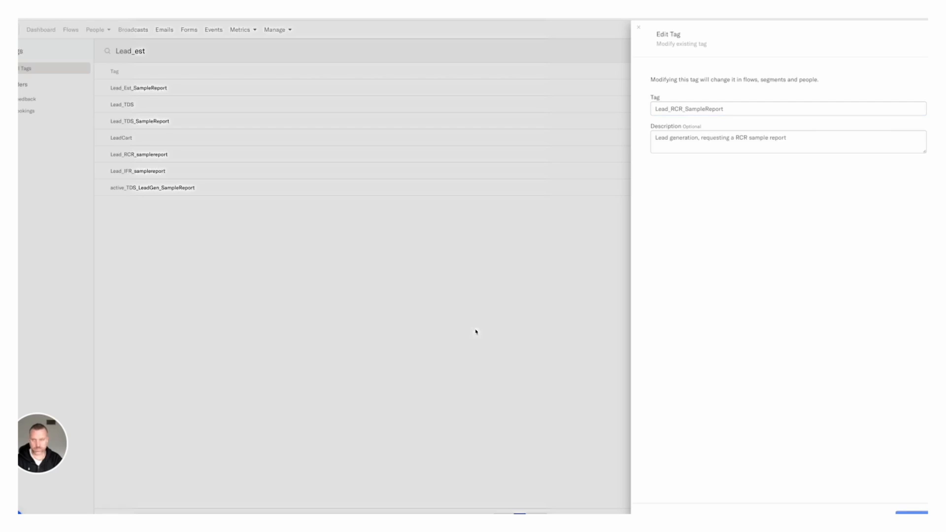
{"action": "left_click", "coordinate": [362, 202]}
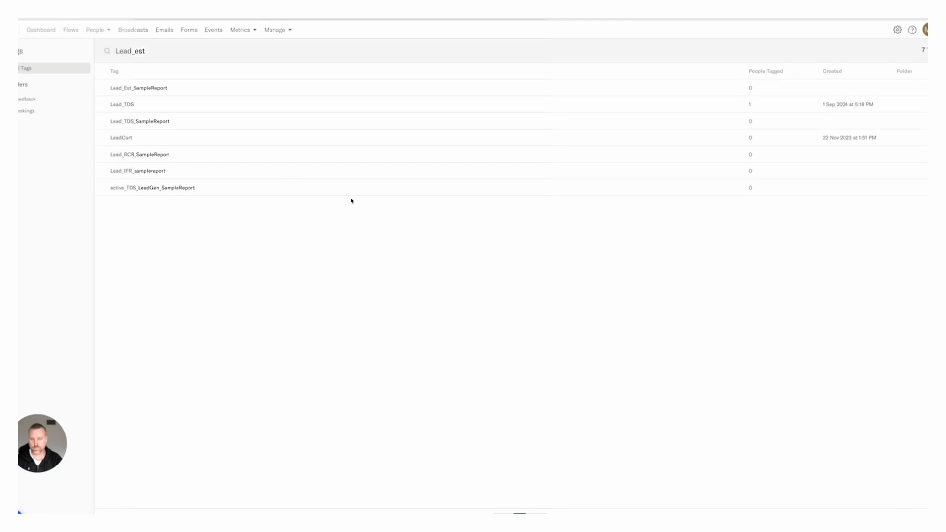
Rename the Lead_IFR_samplereport tag as Lead_IFR_SampleReport and save it.
{"action": "left_click", "coordinate": [101, 171]}
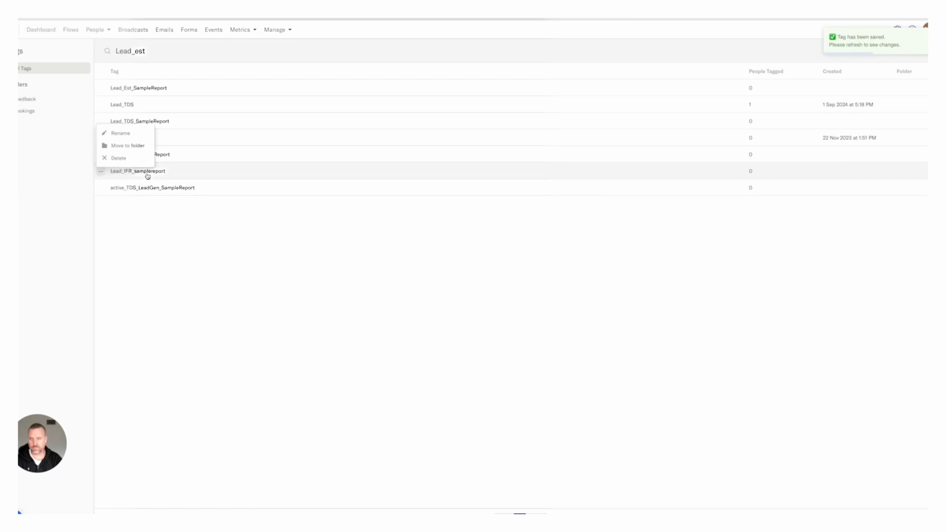
{"action": "left_click", "coordinate": [129, 134]}
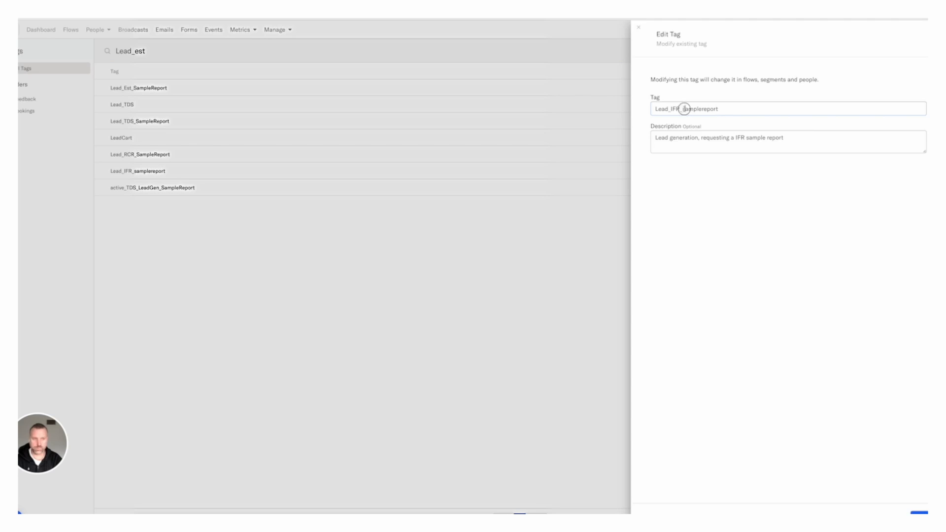
{"action": "left_click_drag", "start_coordinate": [685, 109], "coordinate": [740, 109]}
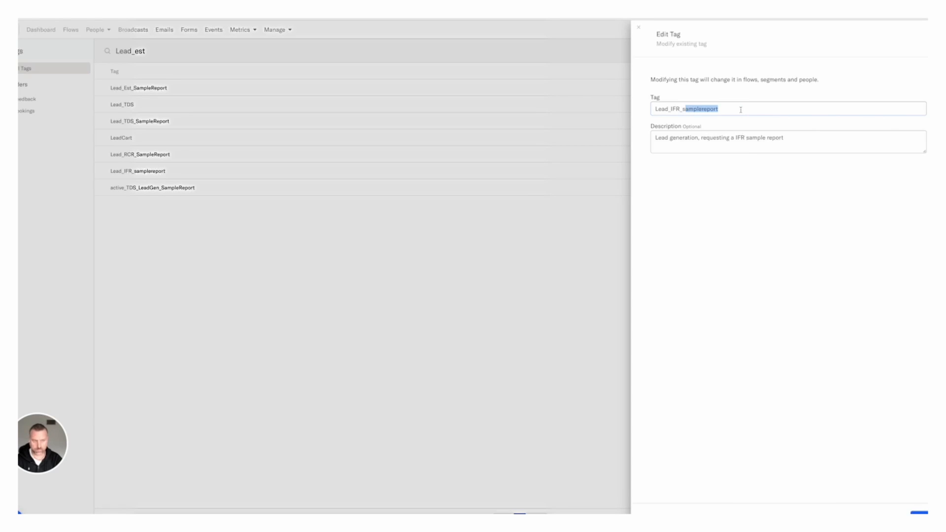
{"action": "key", "text": "BackSpace"}
{"action": "key", "text": "BackSpace"}
{"action": "type", "text": "SampleReport"}
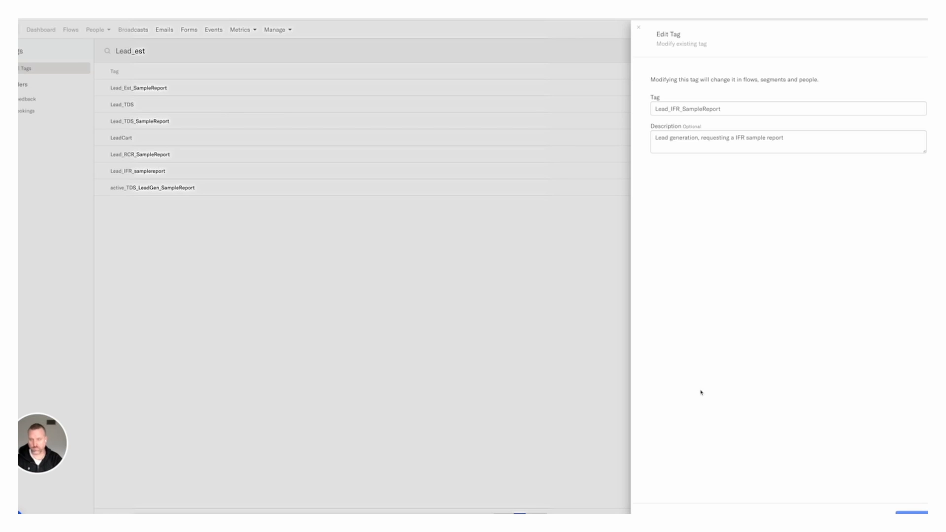
{"action": "key", "text": "Return"}
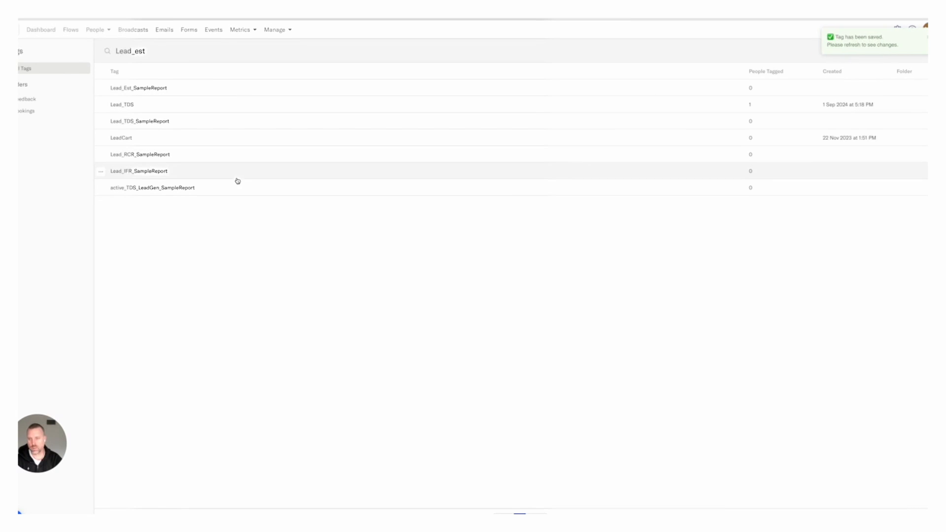
Copy the name of the active_TDS_LeadGen_SampleReport tag and create a new tag from it named active_Est_LeadGen_SampleReport.
{"action": "left_click", "coordinate": [101, 190]}
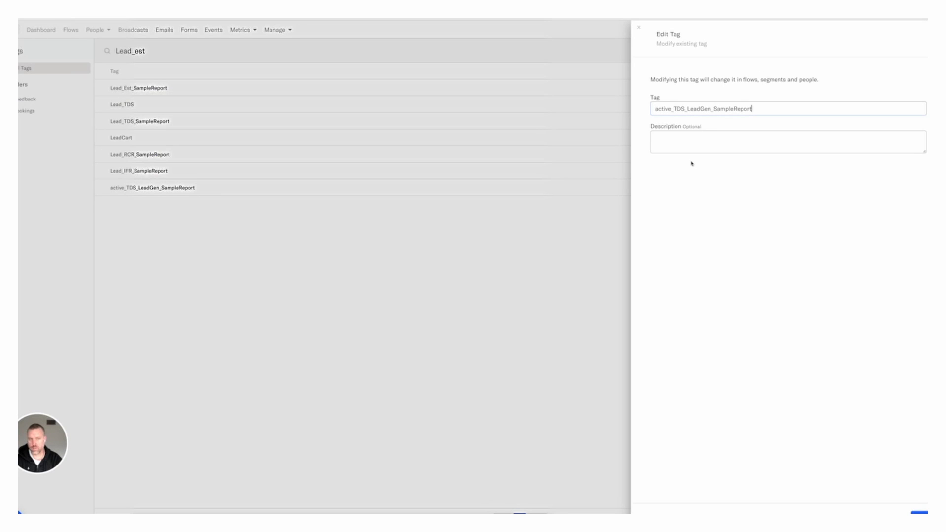
{"action": "key", "text": "ctrl+a"}
{"action": "key", "text": "ctrl+c"}
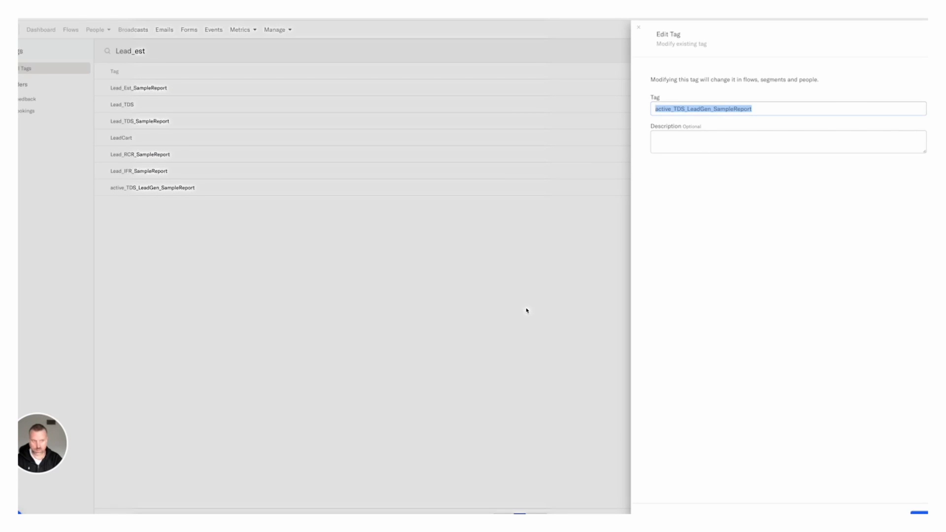
{"action": "left_click", "coordinate": [527, 310]}
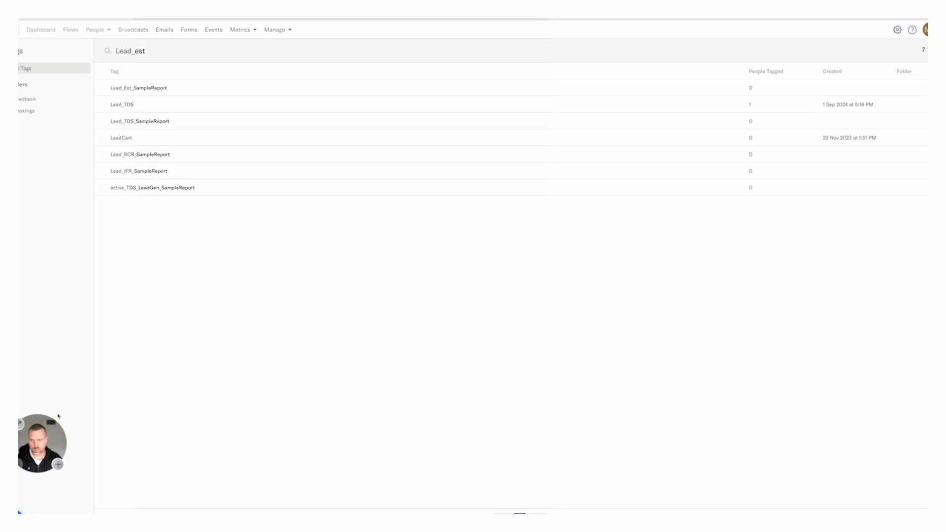
{"action": "left_click", "coordinate": [20, 511]}
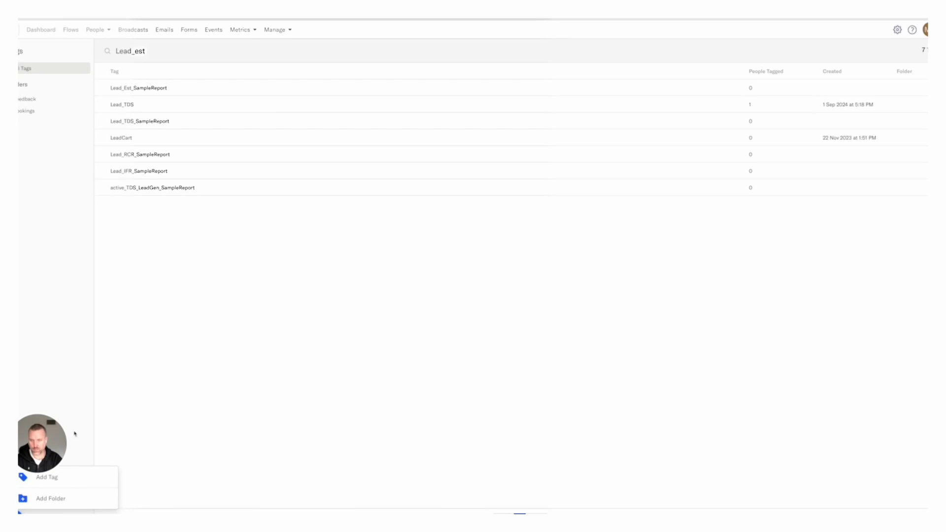
{"action": "left_click", "coordinate": [79, 476]}
{"action": "key", "text": "ctrl+v"}
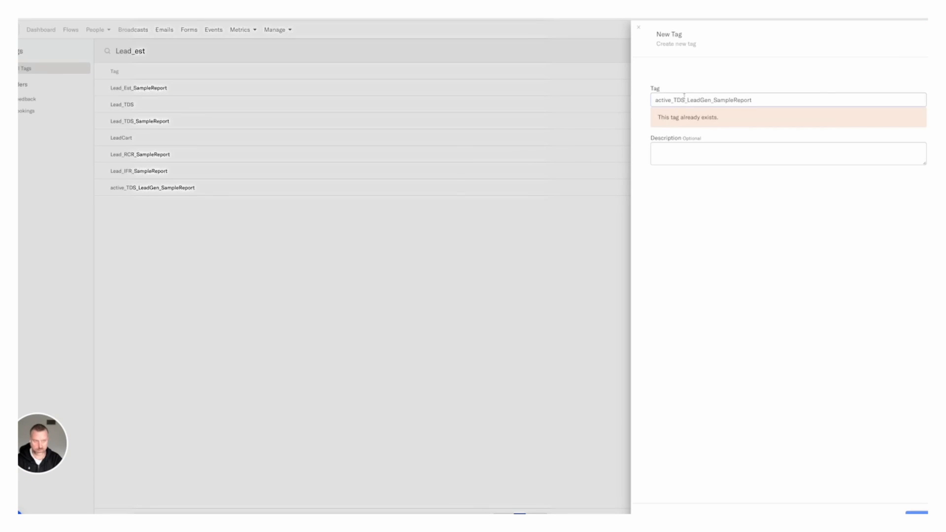
{"action": "key", "text": "BackSpace"}
{"action": "key", "text": "BackSpace"}
{"action": "key", "text": "BackSpace"}
{"action": "type", "text": "Est"}
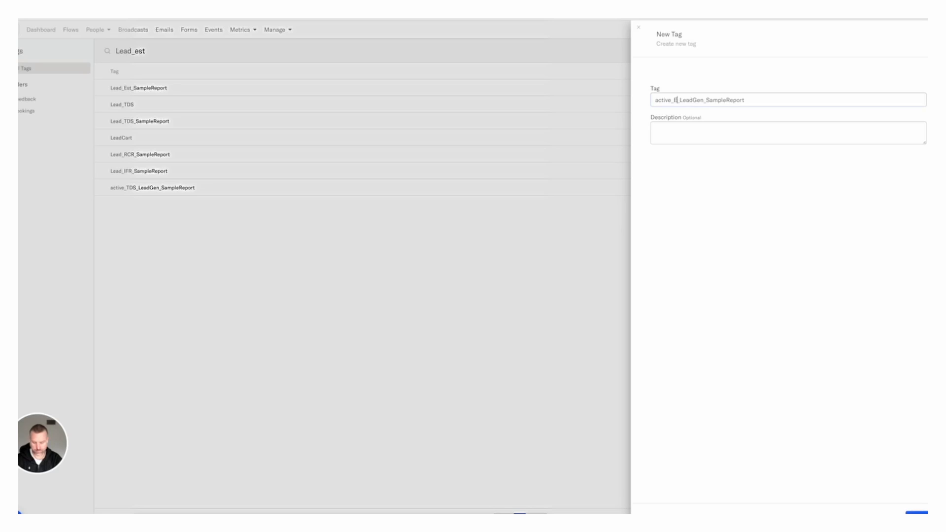
{"action": "left_click", "coordinate": [917, 513]}
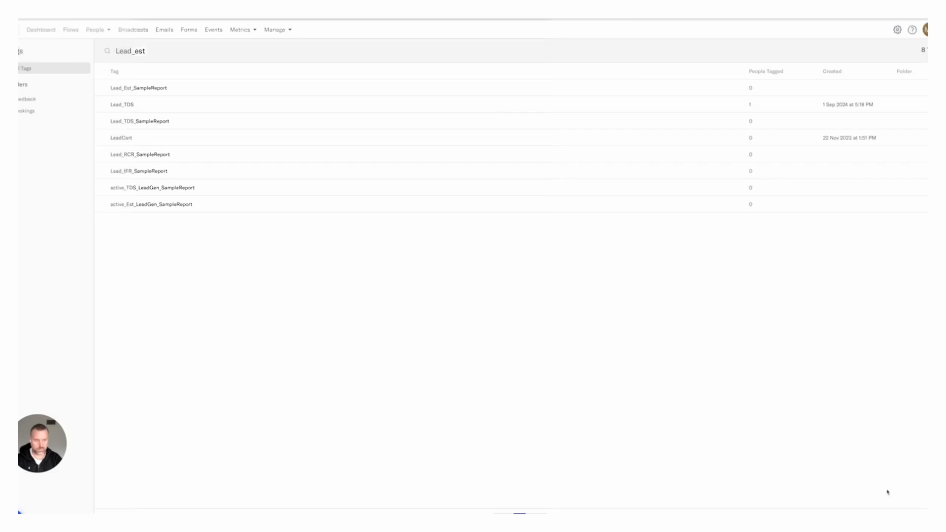
In the flows list, rename the Set Sample Report flow as "Enquiry > [FluentForms] #7 Lead Gen / Est. Sample Report".
{"action": "left_click", "coordinate": [71, 30]}
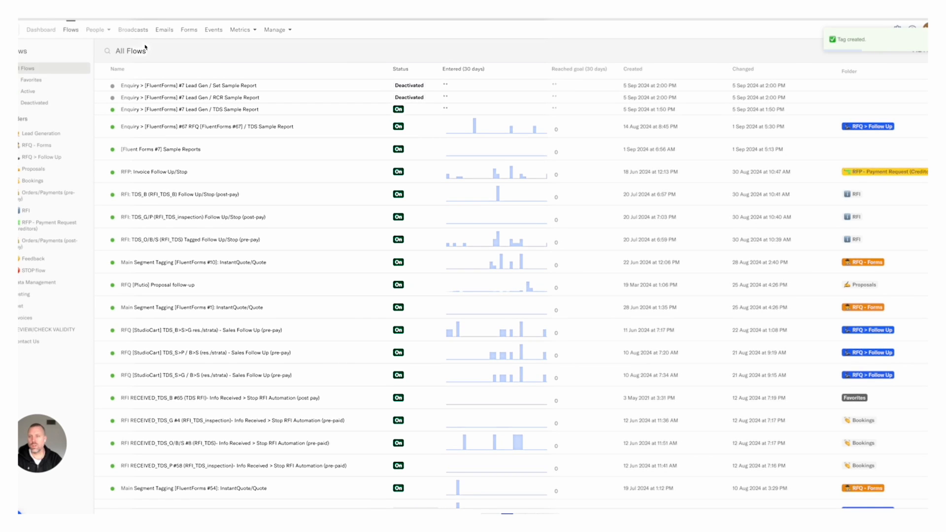
{"action": "left_click", "coordinate": [140, 52]}
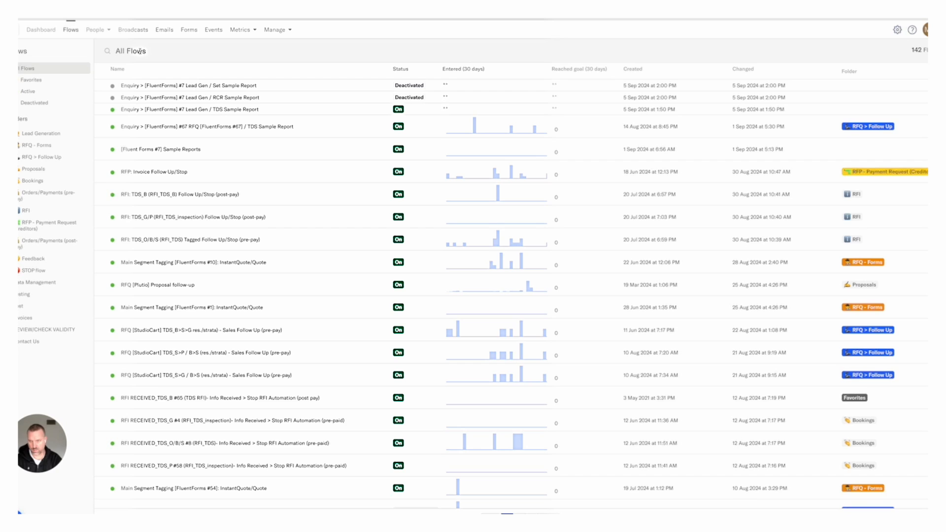
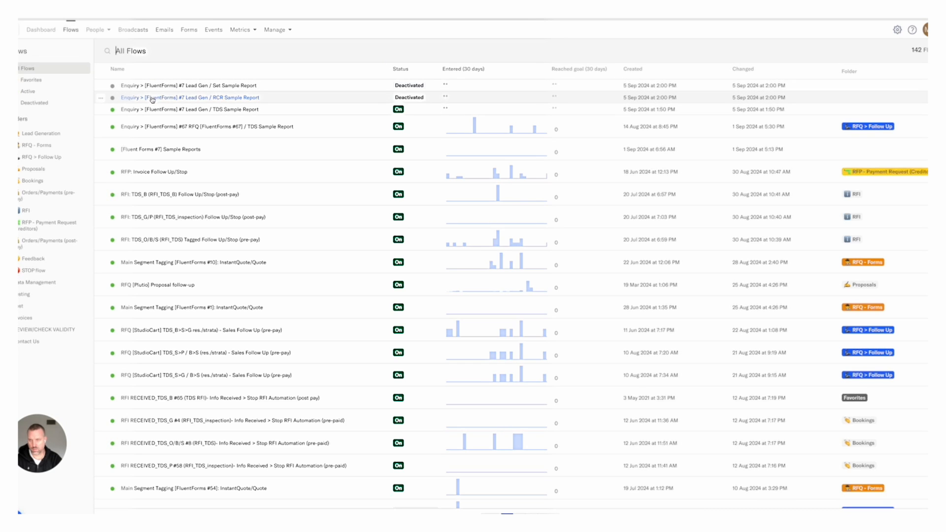
{"action": "left_click", "coordinate": [101, 87]}
{"action": "left_click", "coordinate": [117, 114]}
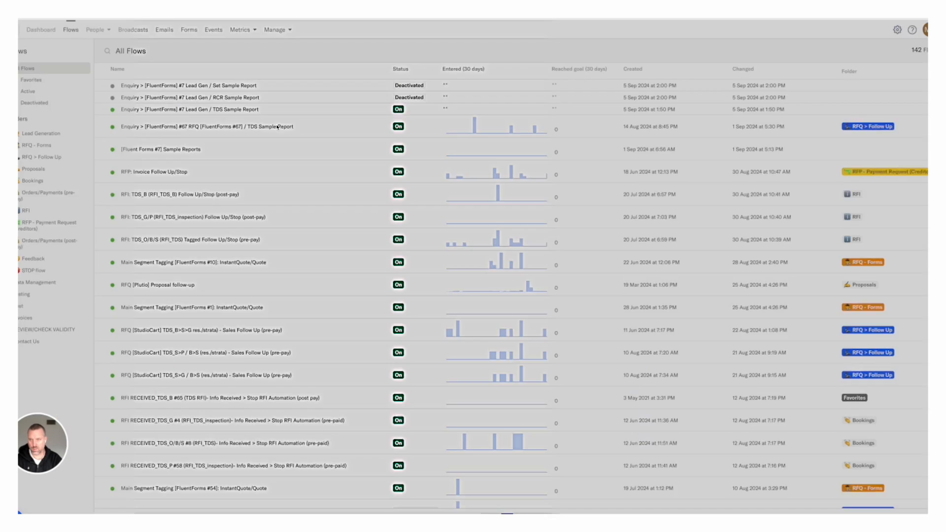
{"action": "left_click", "coordinate": [514, 92]}
{"action": "key", "text": "BackSpace"}
{"action": "key", "text": "BackSpace"}
{"action": "key", "text": "BackSpace"}
{"action": "key", "text": "BackSpace"}
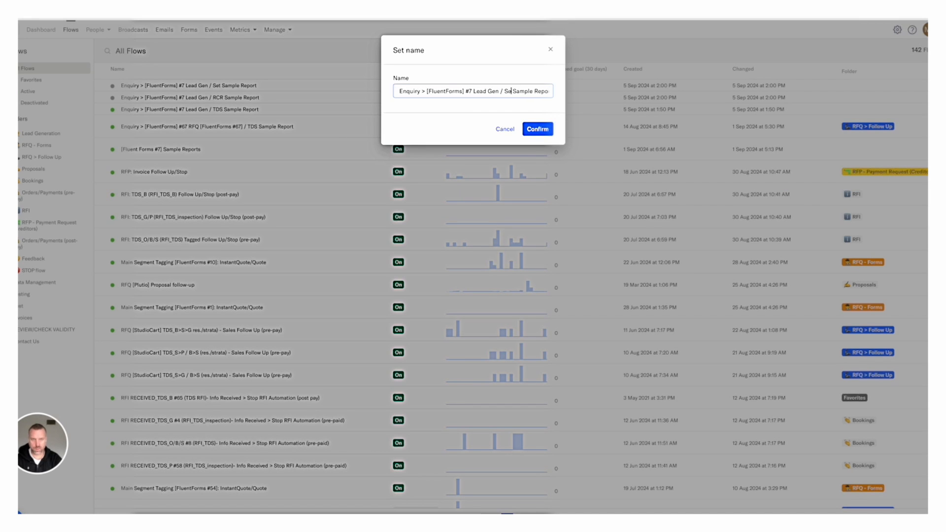
{"action": "type", "text": "Est."}
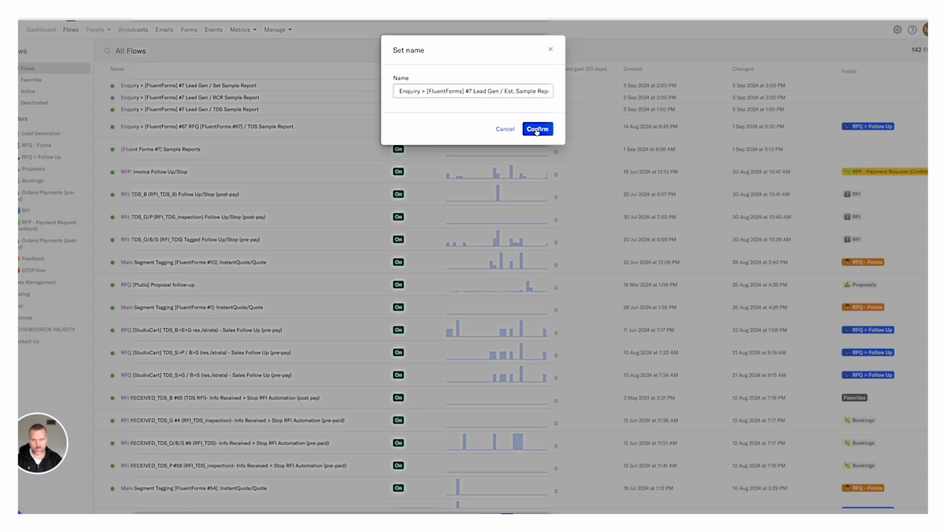
{"action": "left_click", "coordinate": [536, 127]}
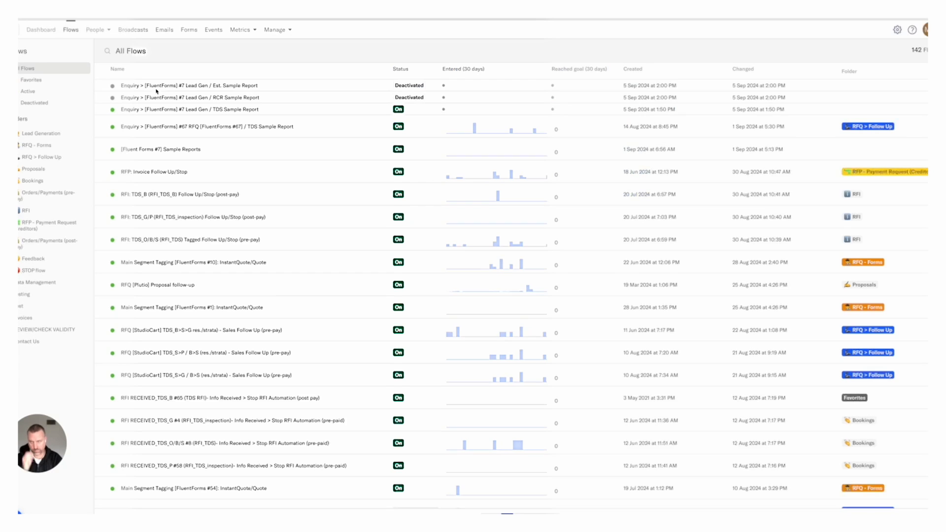
Open the Est. Sample Report flow and set its Tag Added trigger to the Lead_Est_SampleReport tag.
{"action": "left_click", "coordinate": [166, 86]}
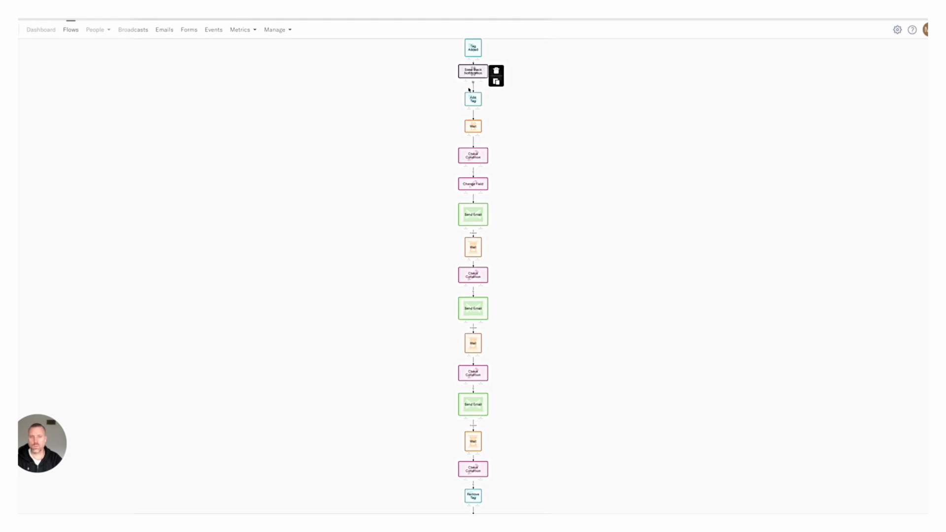
{"action": "left_click", "coordinate": [463, 164]}
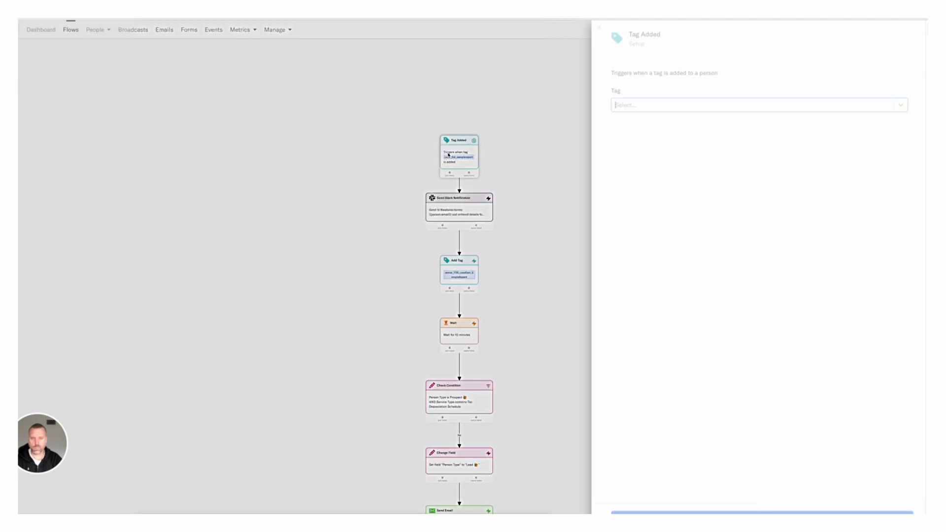
{"action": "type", "text": "lead_"}
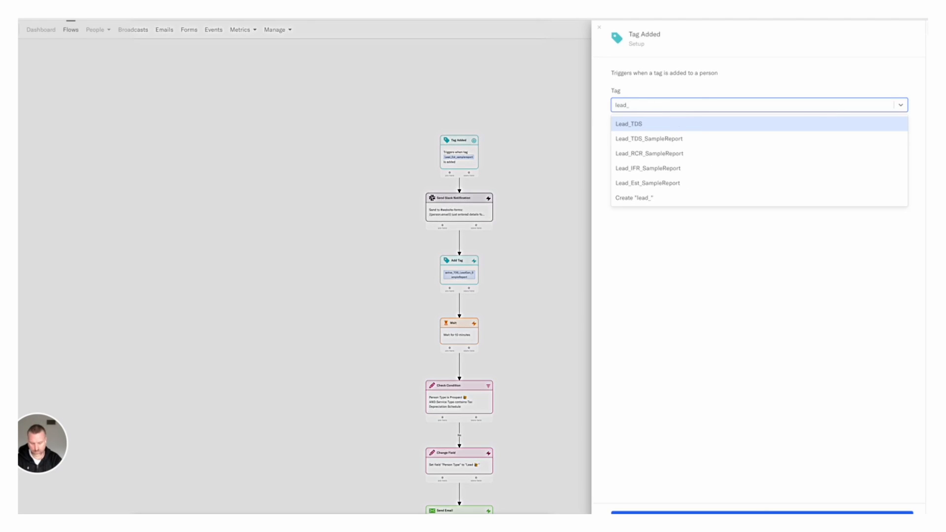
{"action": "type", "text": "est"}
{"action": "left_click", "coordinate": [653, 126]}
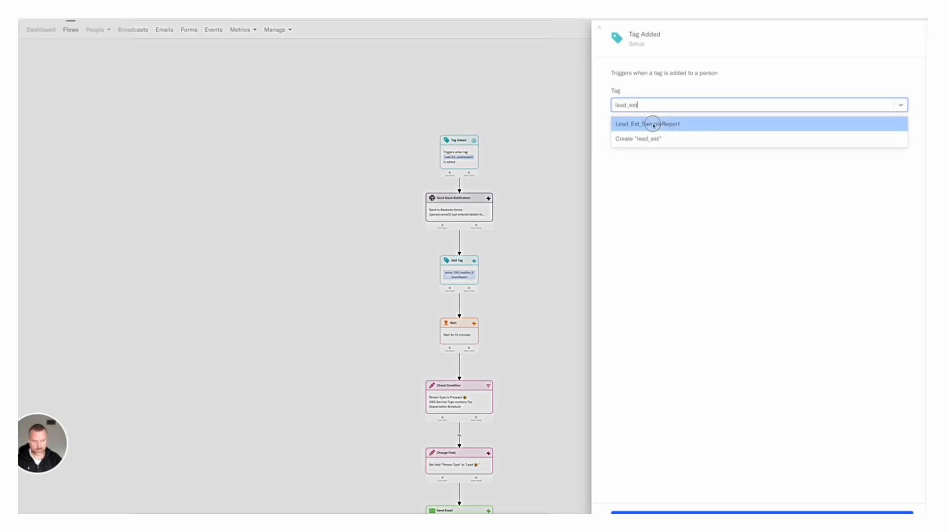
{"action": "left_click", "coordinate": [529, 277]}
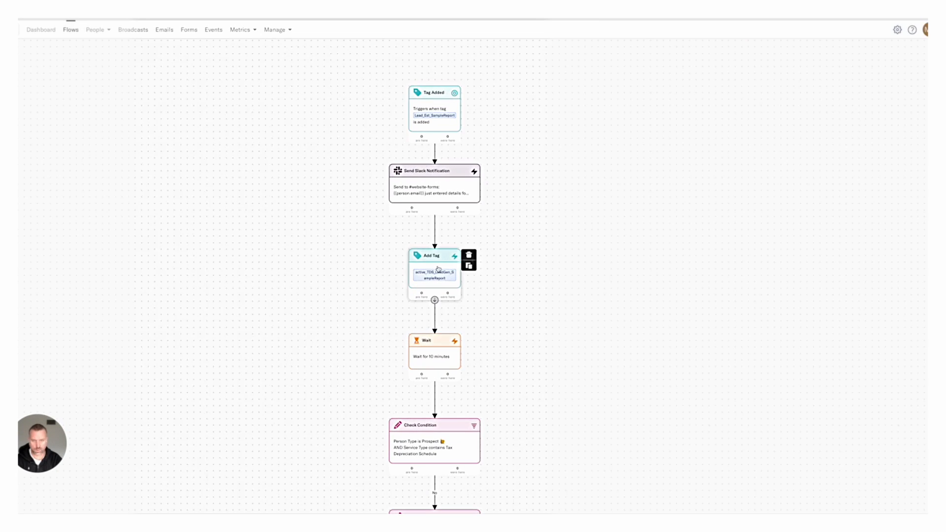
Set the flow's Add Tag step to active_Est_LeadGen_SampleReport and save it.
{"action": "left_click", "coordinate": [435, 268]}
{"action": "left_click", "coordinate": [705, 105]}
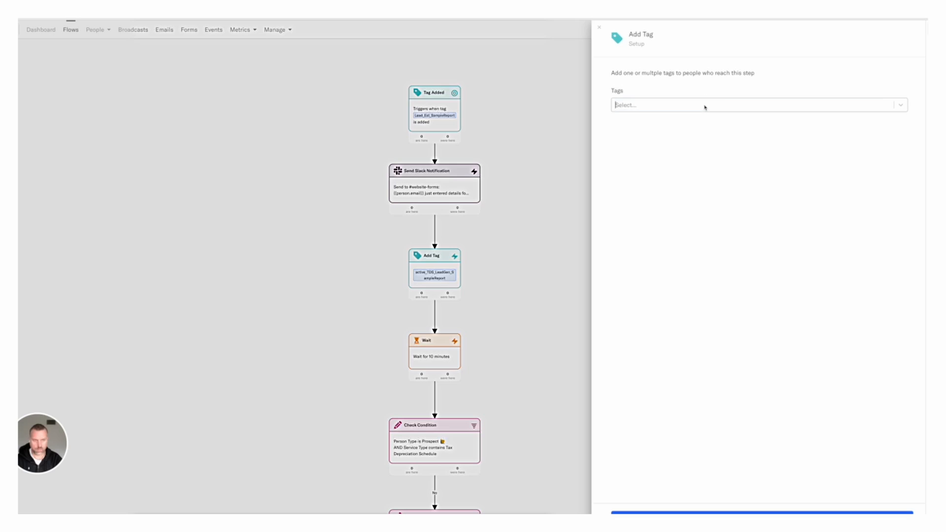
{"action": "type", "text": "active"}
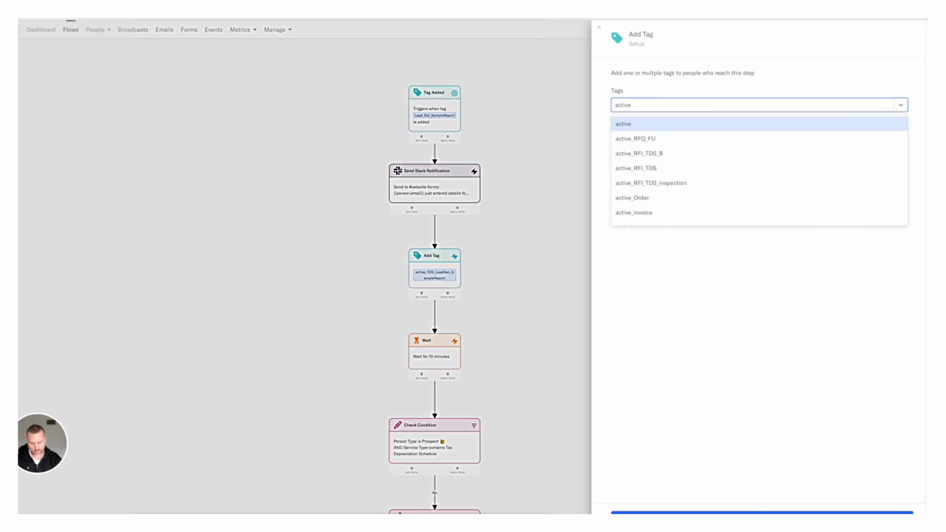
{"action": "type", "text": "_"}
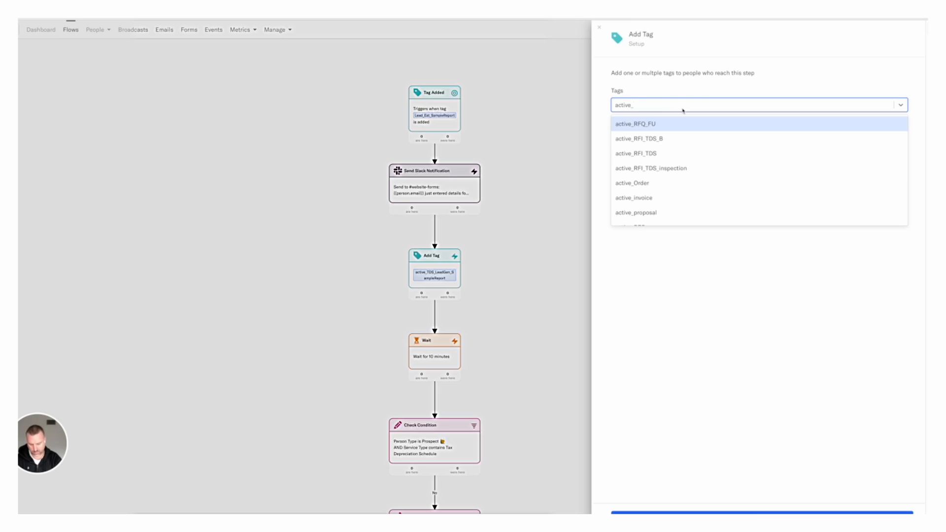
{"action": "type", "text": "est"}
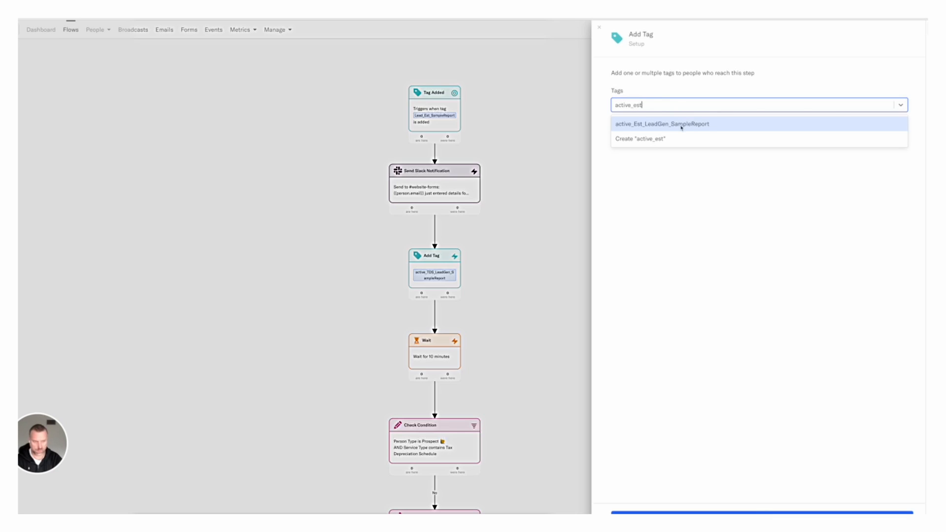
{"action": "left_click", "coordinate": [681, 127]}
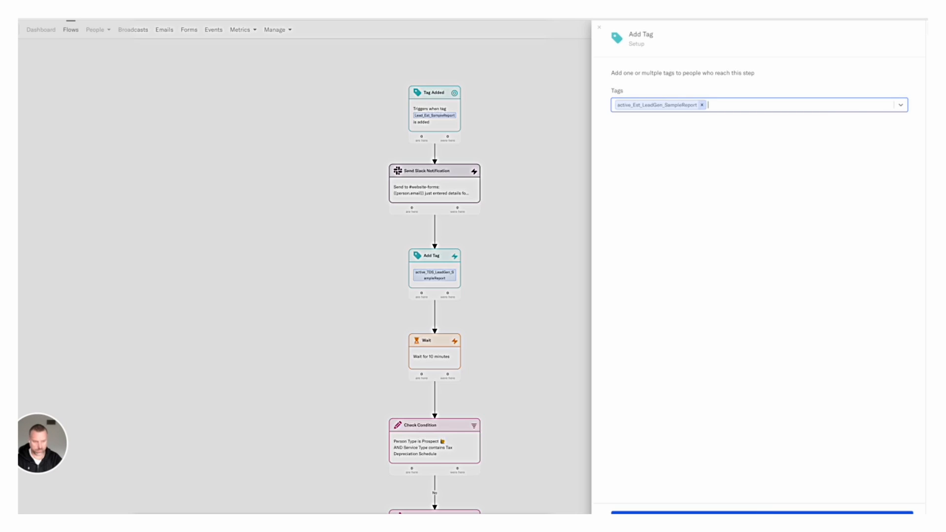
{"action": "left_click", "coordinate": [779, 511]}
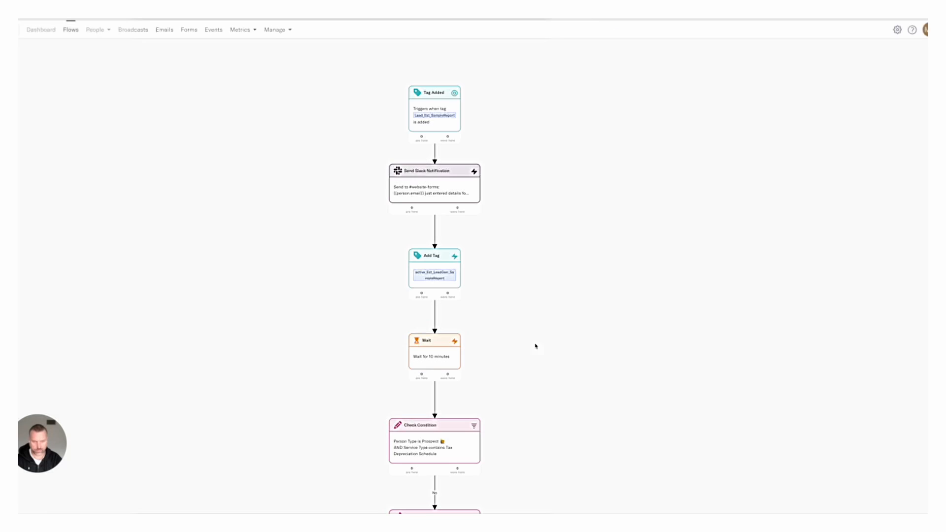
Set the Remove Tag step at the end of the flow to active_Est_LeadGen_SampleReport.
{"action": "left_click", "coordinate": [543, 356]}
{"action": "scroll", "coordinate": [555, 308], "scroll_direction": "down", "scroll_amount": 10}
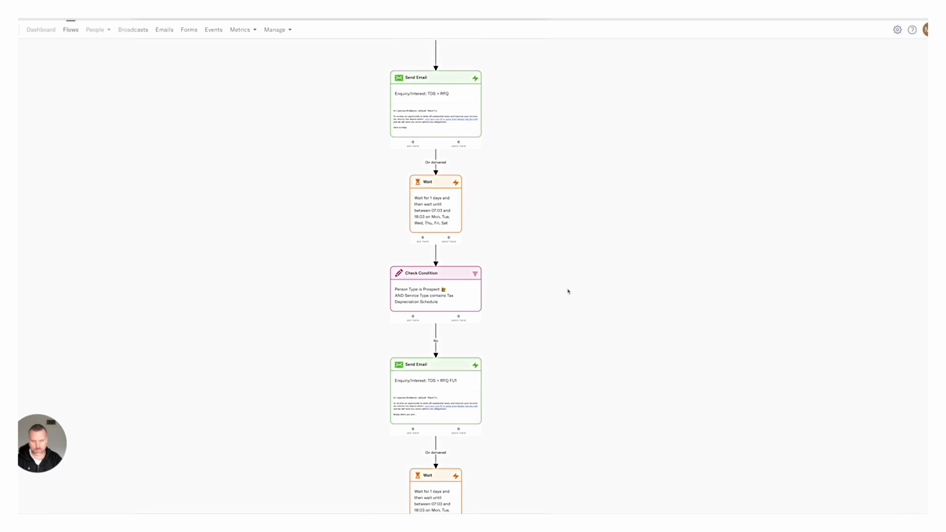
{"action": "scroll", "coordinate": [568, 291], "scroll_direction": "down", "scroll_amount": 15}
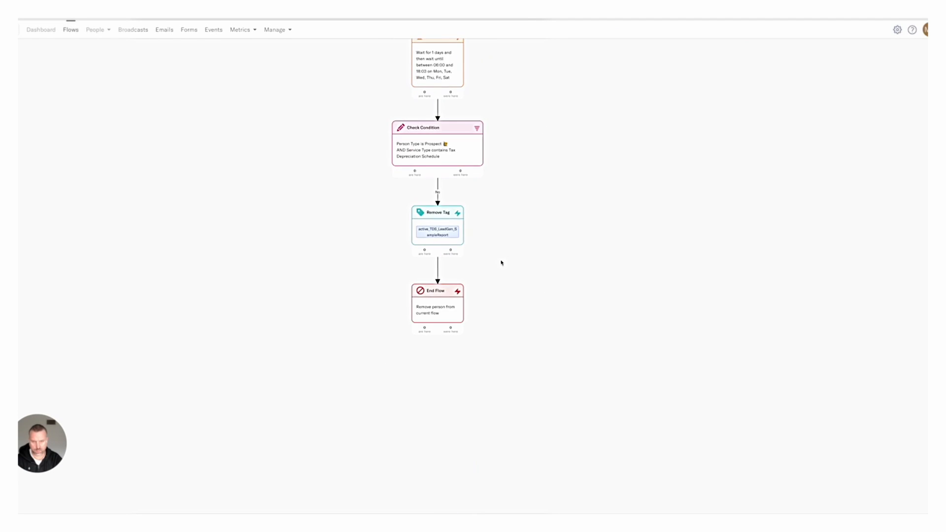
{"action": "left_click", "coordinate": [436, 225]}
{"action": "left_click", "coordinate": [705, 106]}
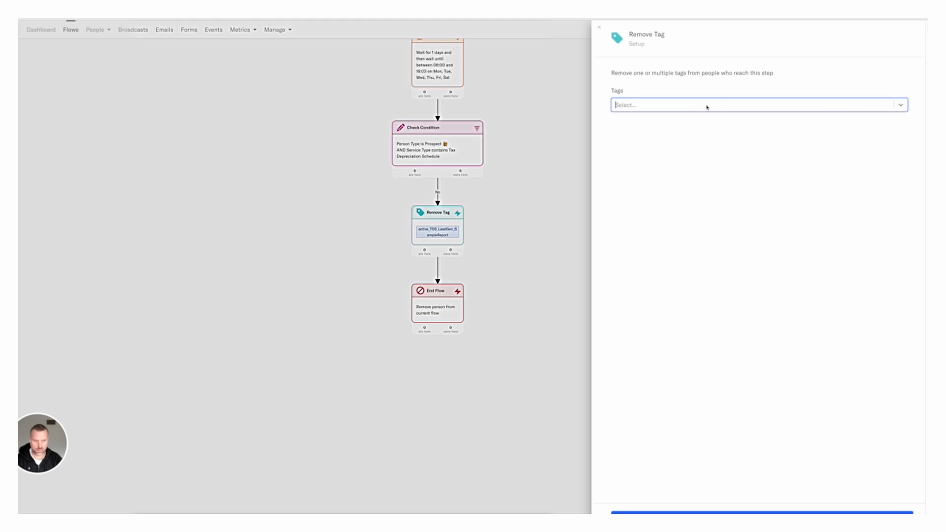
{"action": "type", "text": "active"}
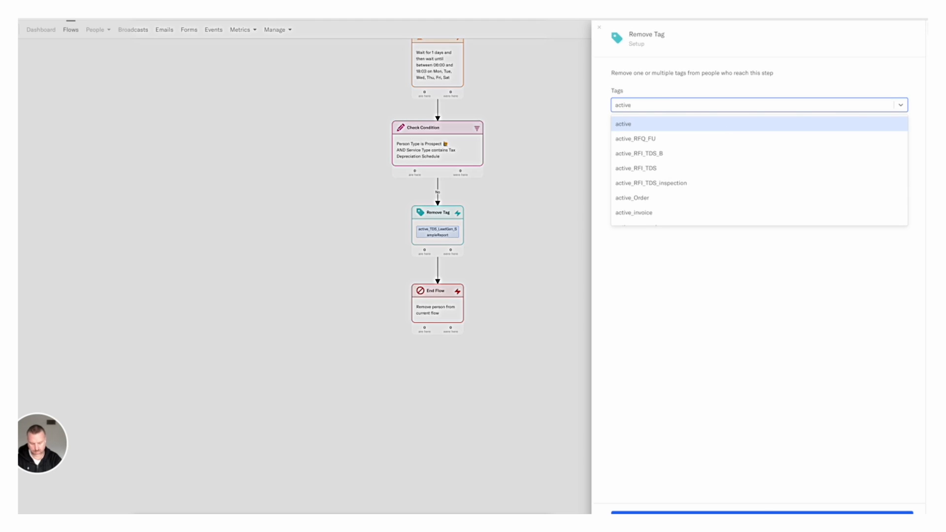
{"action": "type", "text": "_est"}
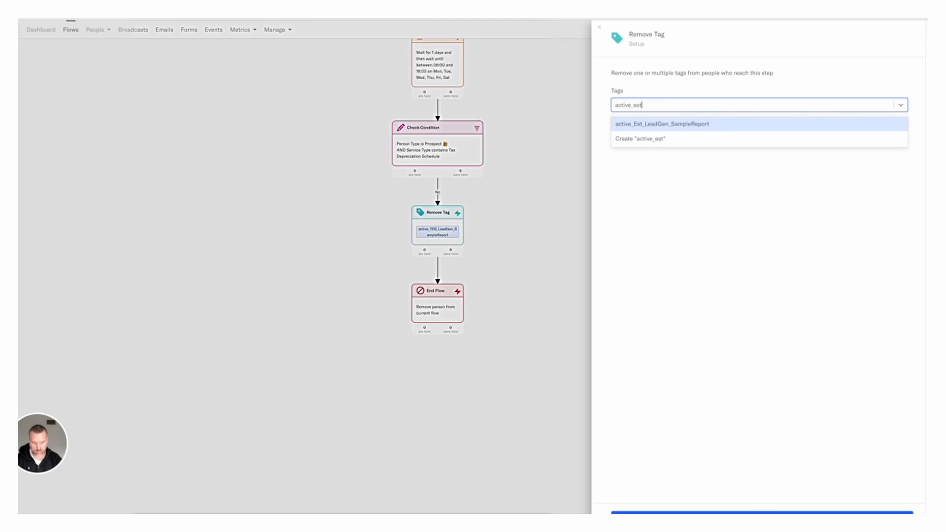
{"action": "left_click", "coordinate": [701, 123]}
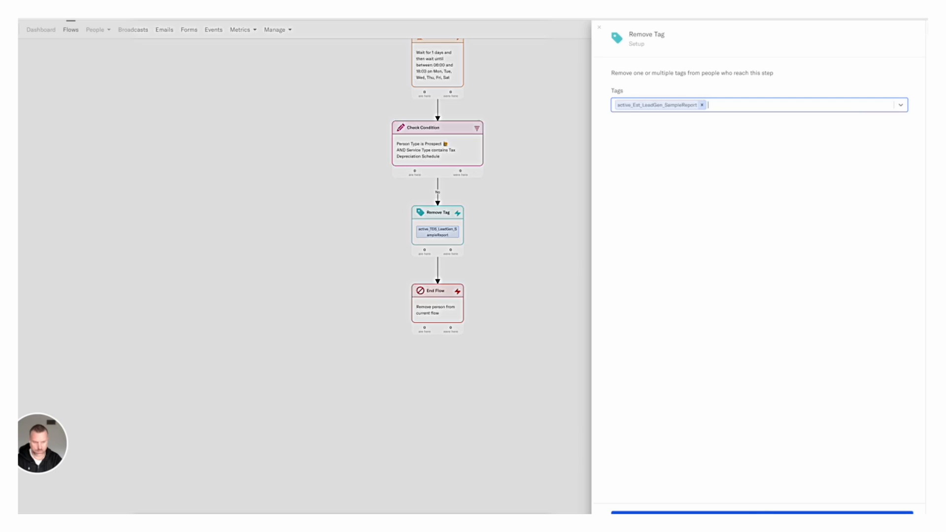
{"action": "left_click", "coordinate": [531, 137]}
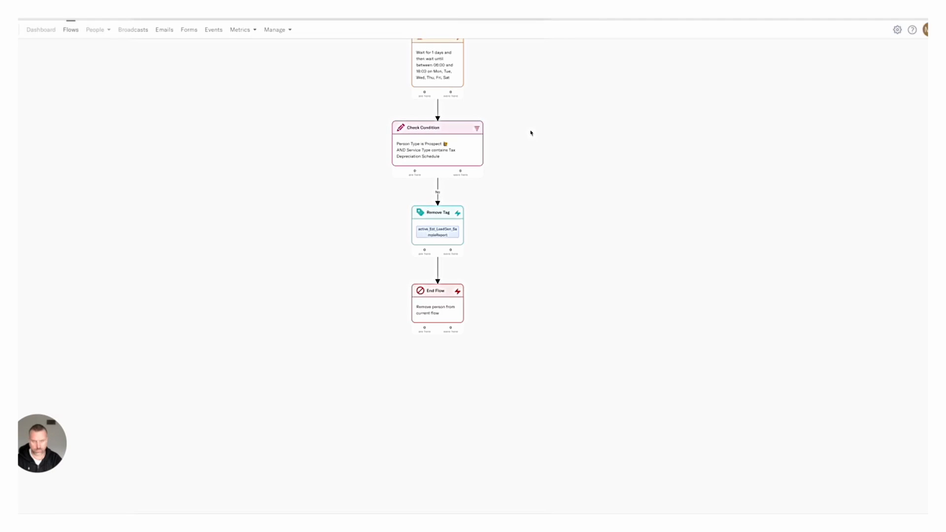
Examine the Service Type value in the Check Condition just before the Remove Tag step, then close its setup.
{"action": "left_click_drag", "start_coordinate": [532, 137], "coordinate": [522, 184]}
{"action": "mouse_move", "coordinate": [443, 210]}
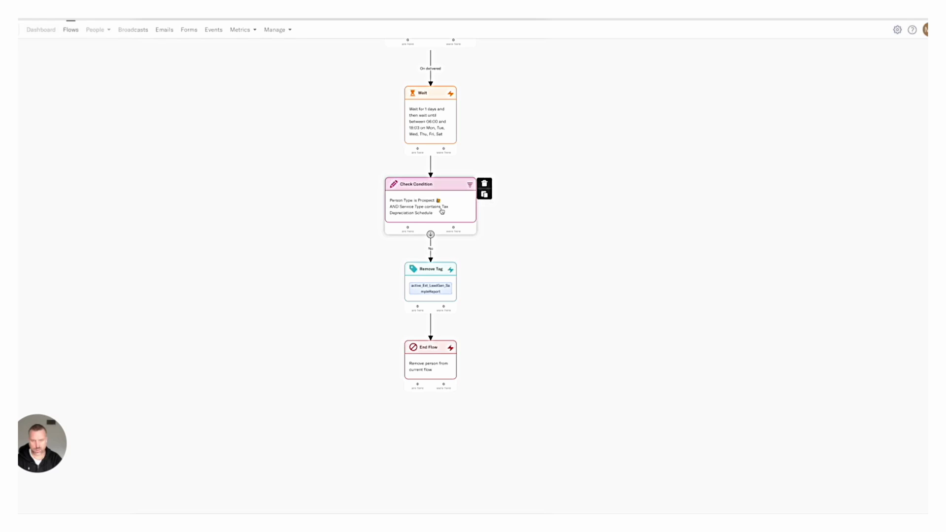
{"action": "left_click", "coordinate": [443, 212]}
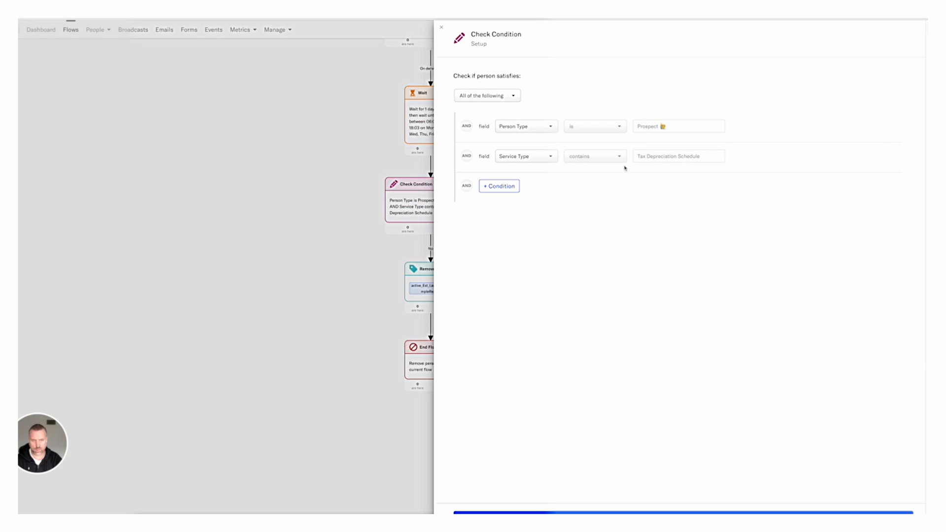
{"action": "left_click", "coordinate": [667, 156]}
{"action": "left_click_drag", "start_coordinate": [635, 156], "coordinate": [722, 155]}
{"action": "left_click", "coordinate": [263, 173]}
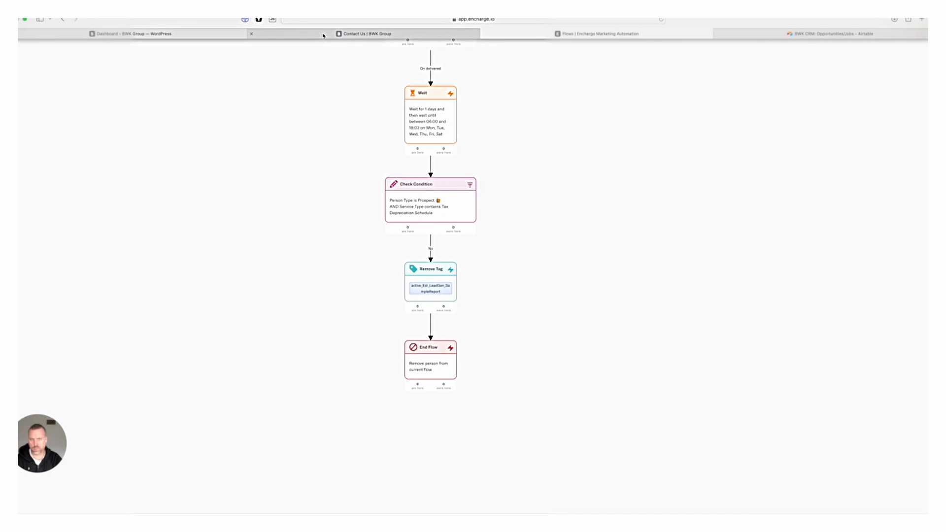
Switch to the BWK Group website and open the Fluent Forms list from its WordPress dashboard.
{"action": "left_click", "coordinate": [324, 35]}
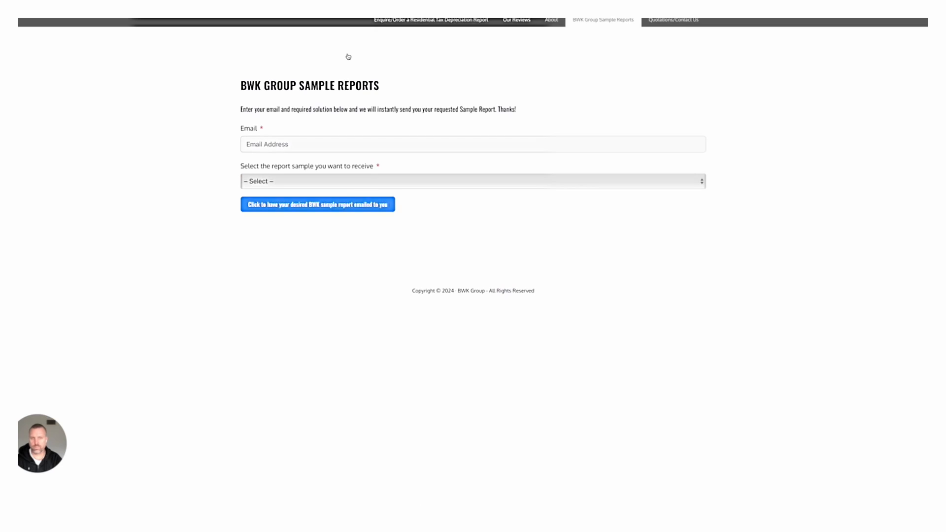
{"action": "mouse_move", "coordinate": [29, 22]}
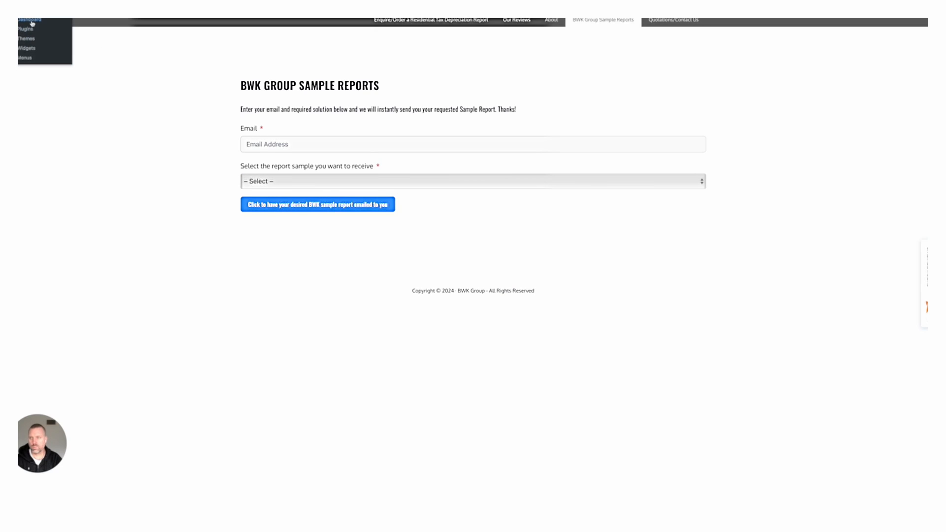
{"action": "left_click", "coordinate": [31, 22]}
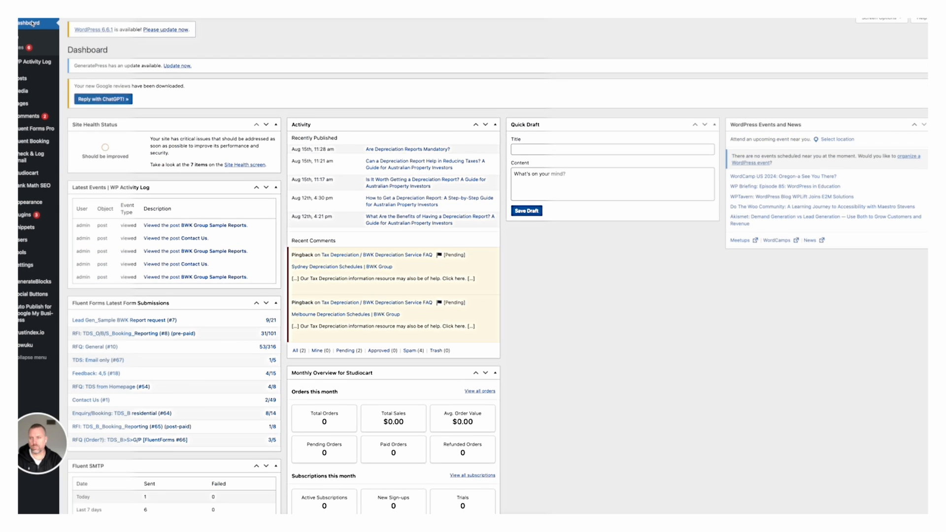
{"action": "mouse_move", "coordinate": [46, 134]}
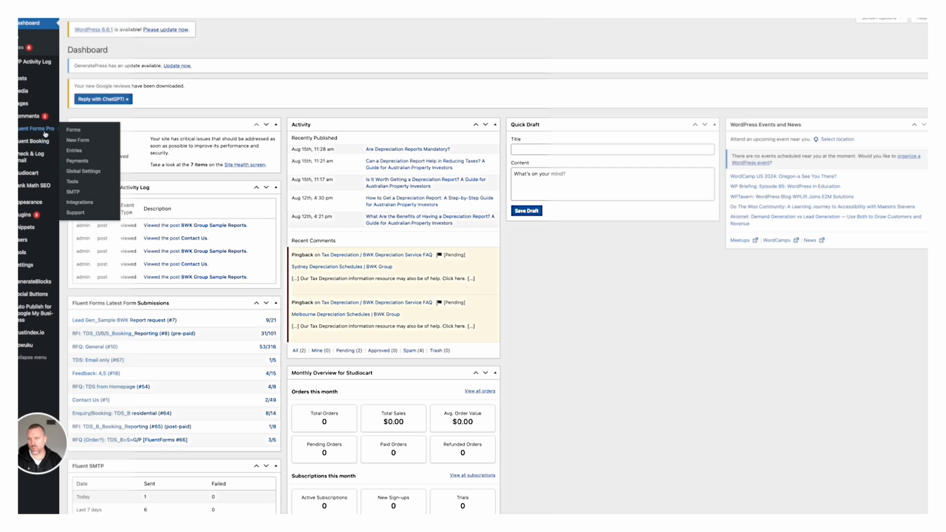
{"action": "left_click", "coordinate": [74, 131]}
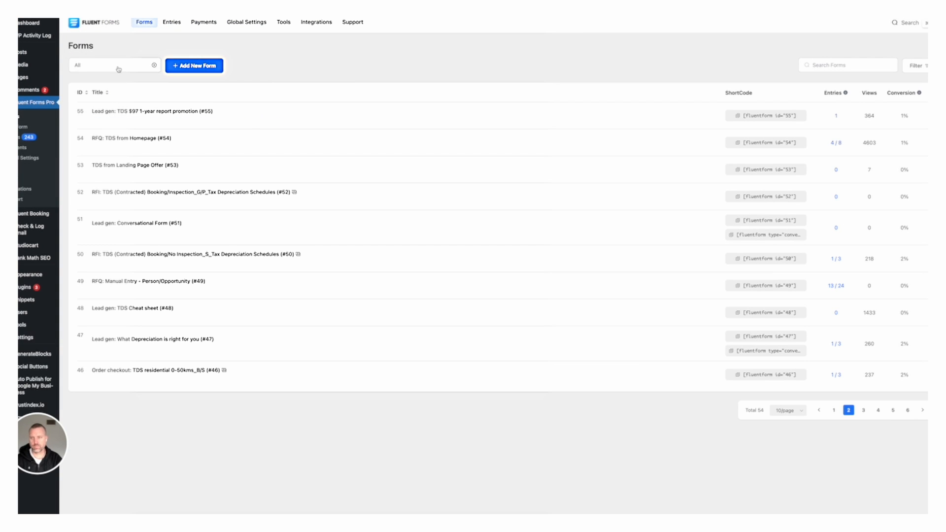
Find form #7, open it, and copy the Building/Construction Estimate option from its report sample dropdown.
{"action": "left_click", "coordinate": [830, 65]}
{"action": "type", "text": "#"}
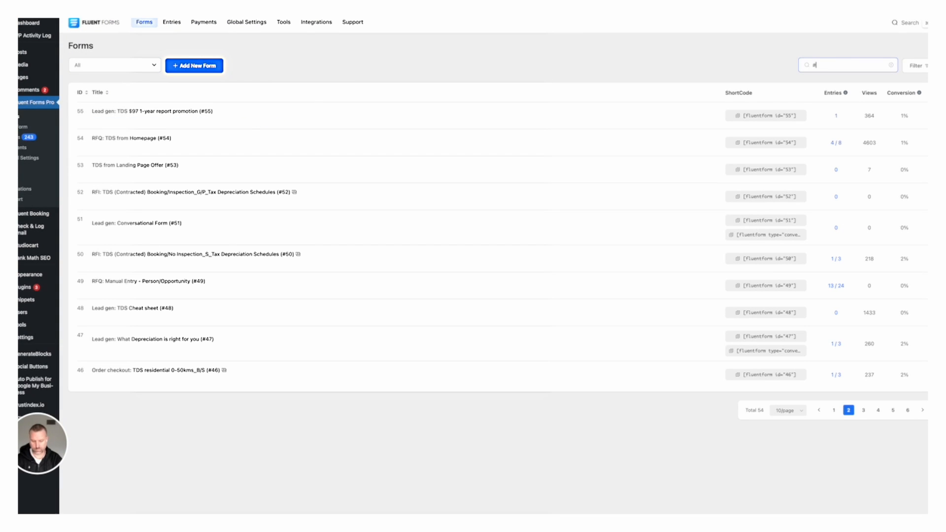
{"action": "type", "text": "7"}
{"action": "left_click", "coordinate": [116, 121]}
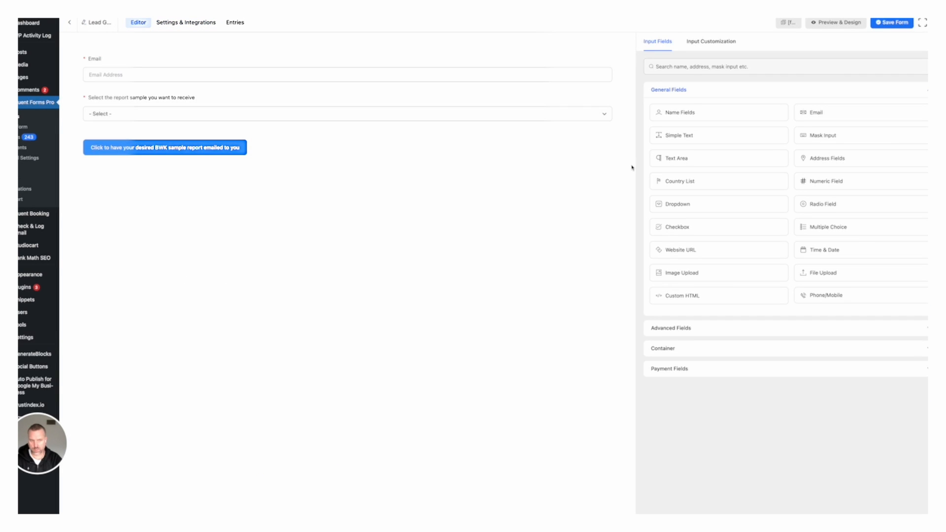
{"action": "left_click", "coordinate": [207, 115]}
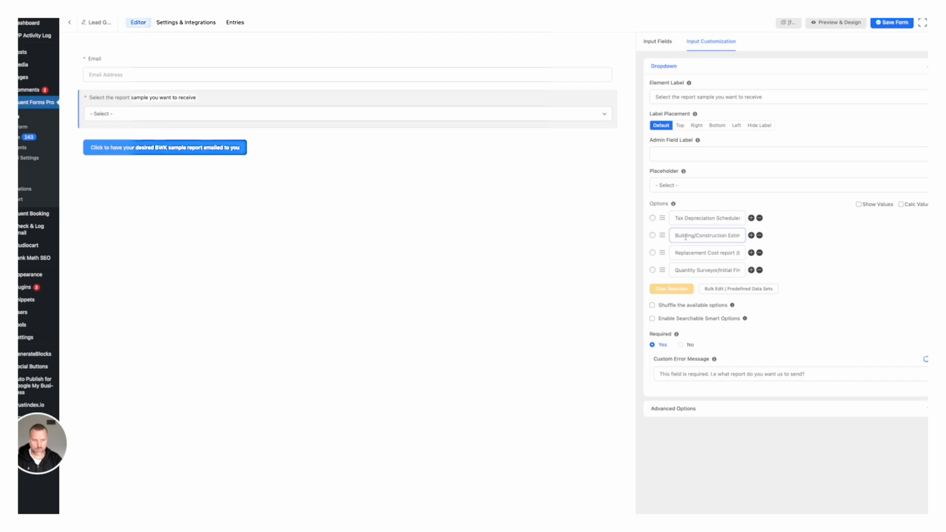
{"action": "triple_click", "coordinate": [686, 236]}
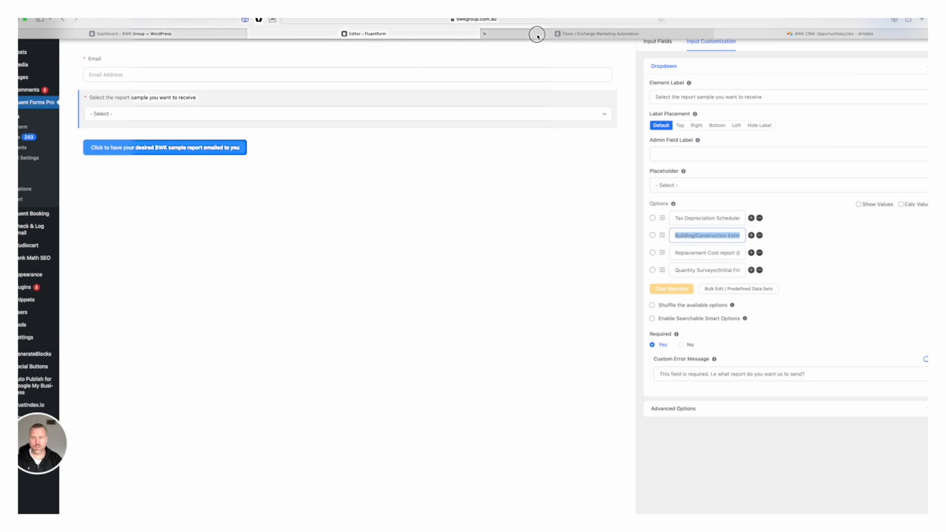
Back in the flow, set the Service Type value before Remove Tag to "Building/Construction Estimate (benefits builders and owner builders)" and save the condition.
{"action": "left_click", "coordinate": [537, 32]}
{"action": "left_click", "coordinate": [430, 202]}
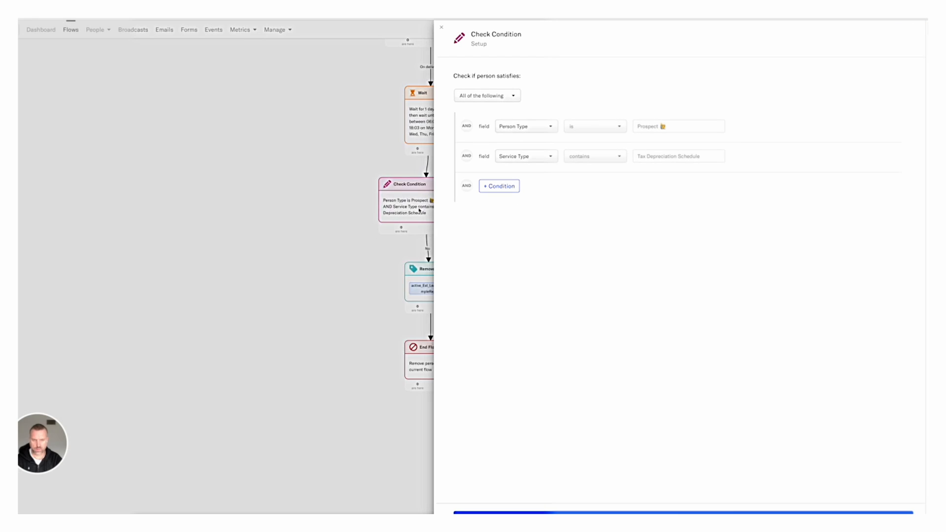
{"action": "left_click", "coordinate": [646, 156]}
{"action": "key", "text": "ctrl+a"}
{"action": "key", "text": "ctrl+v"}
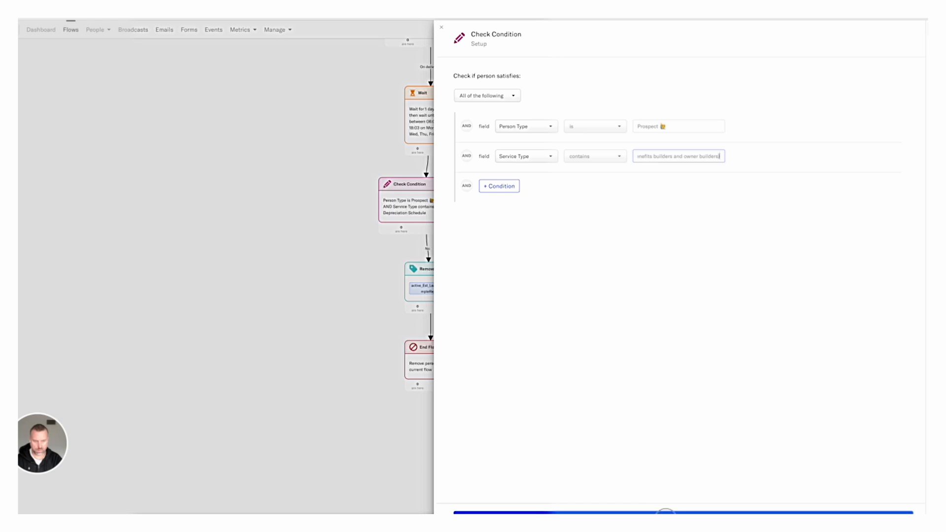
{"action": "left_click", "coordinate": [479, 230]}
{"action": "left_click", "coordinate": [426, 198]}
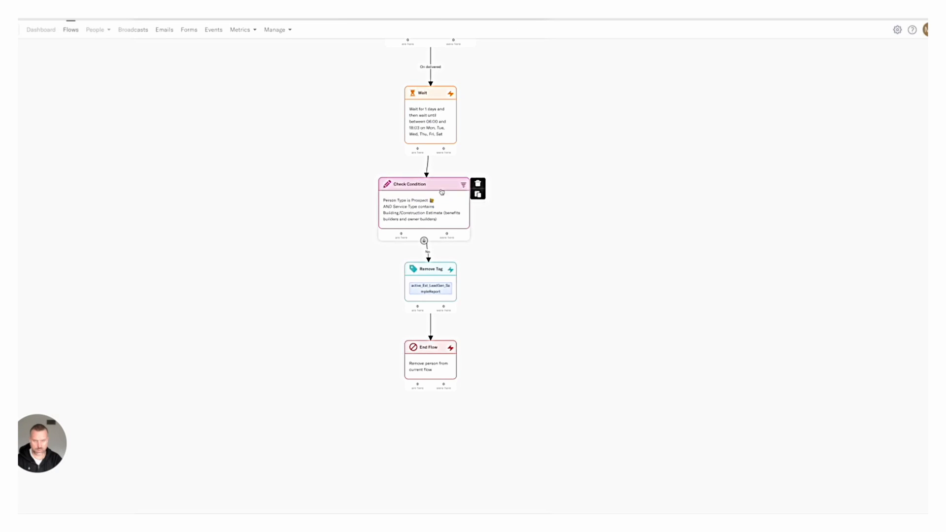
{"action": "left_click_drag", "start_coordinate": [438, 189], "coordinate": [444, 183]}
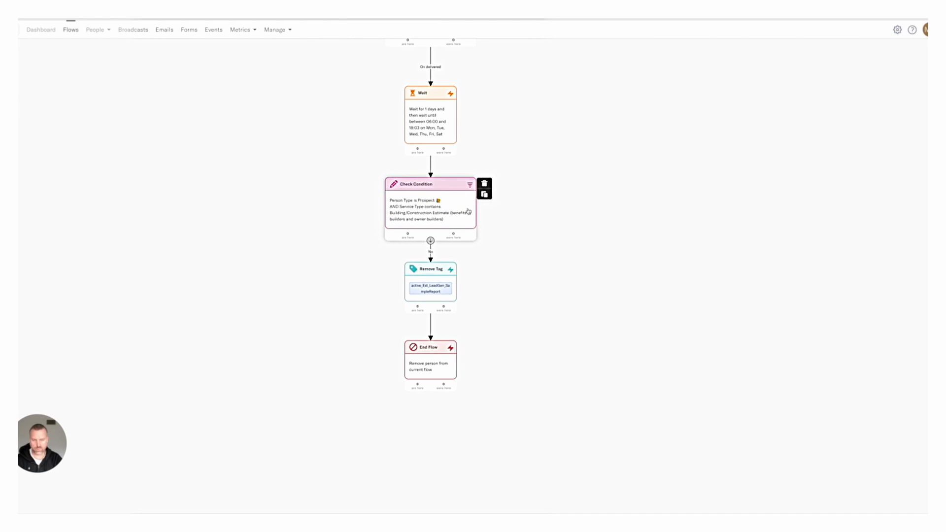
Set the Service Type value in the Check Condition before the FU2 email to "Building/Construction Estimate (benefits builders and owner builders)" and save it.
{"action": "scroll", "coordinate": [540, 175], "scroll_direction": "up", "scroll_amount": 2}
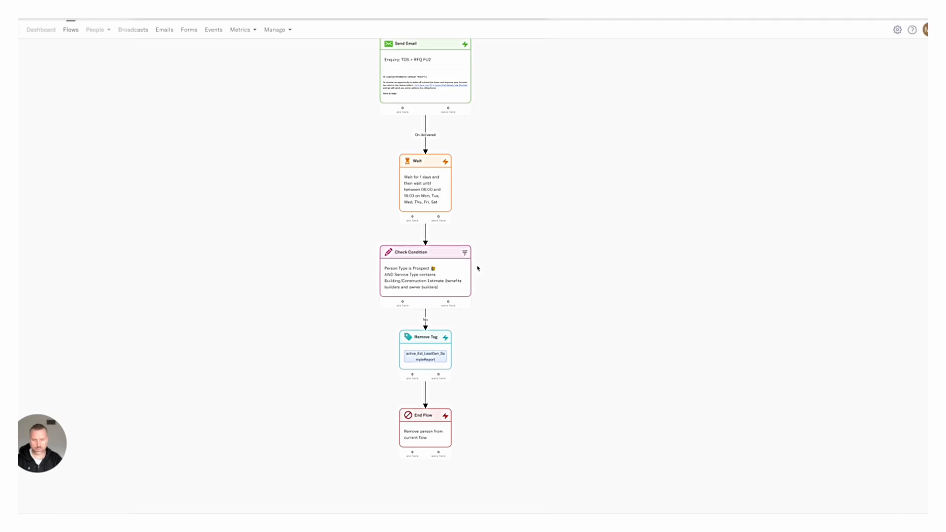
{"action": "scroll", "coordinate": [494, 234], "scroll_direction": "up", "scroll_amount": 5}
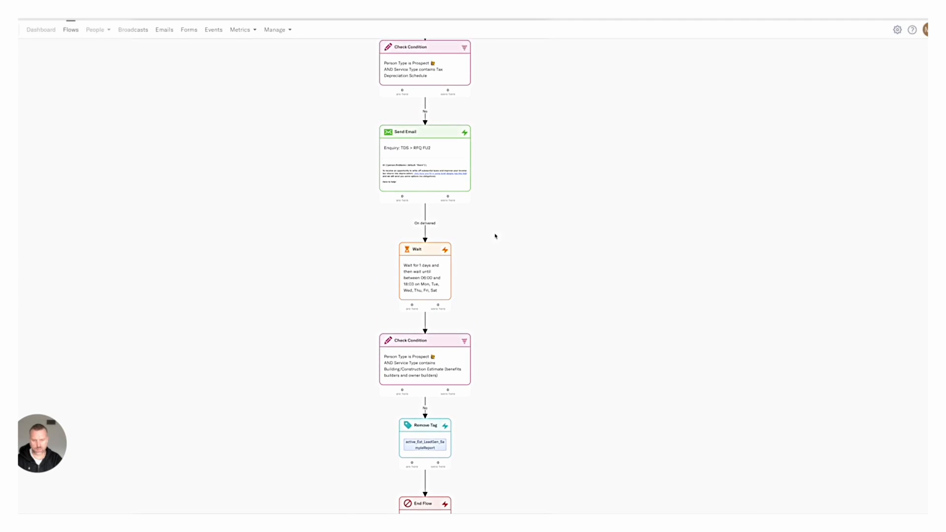
{"action": "scroll", "coordinate": [493, 320], "scroll_direction": "up", "scroll_amount": 2}
{"action": "left_click", "coordinate": [445, 197]}
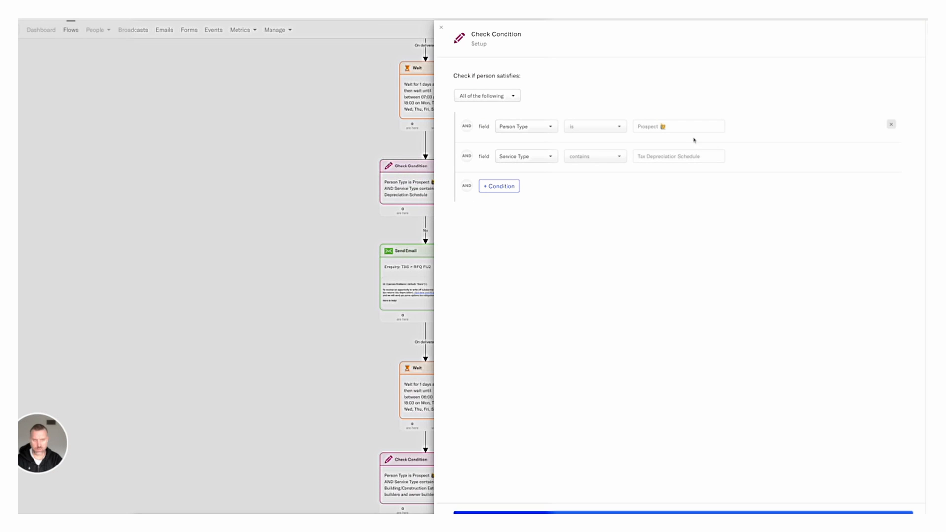
{"action": "triple_click", "coordinate": [670, 155]}
{"action": "key", "text": "ctrl+v"}
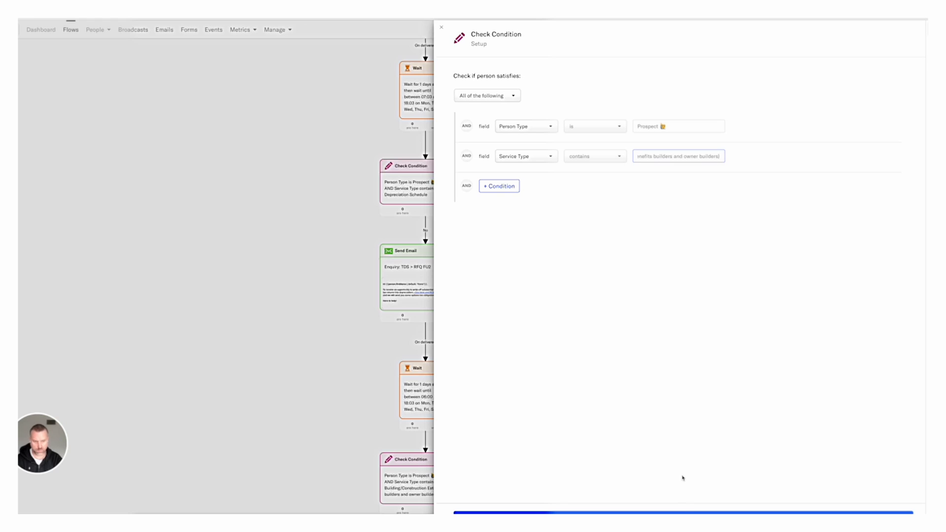
{"action": "left_click", "coordinate": [680, 511]}
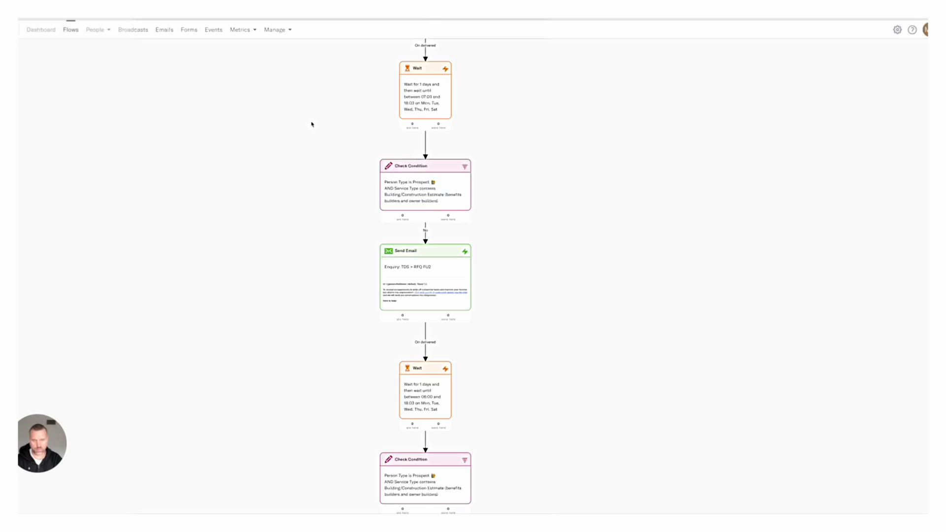
Set the Service Type value in the Check Condition before the FU1 email to "Building/Construction Estimate (benefits builders and owner builders)" and save it.
{"action": "scroll", "coordinate": [306, 148], "scroll_direction": "up", "scroll_amount": 5}
{"action": "scroll", "coordinate": [299, 267], "scroll_direction": "up", "scroll_amount": 2}
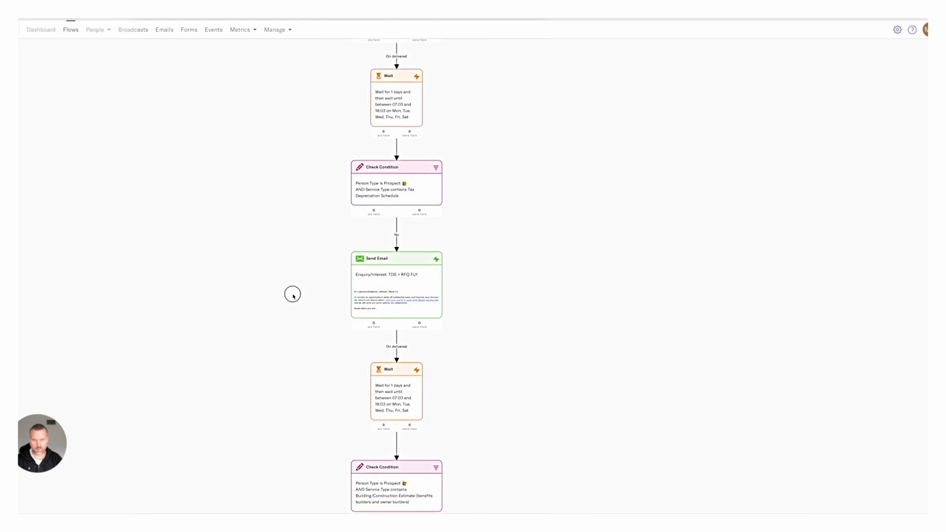
{"action": "left_click", "coordinate": [420, 186]}
{"action": "left_click", "coordinate": [665, 157]}
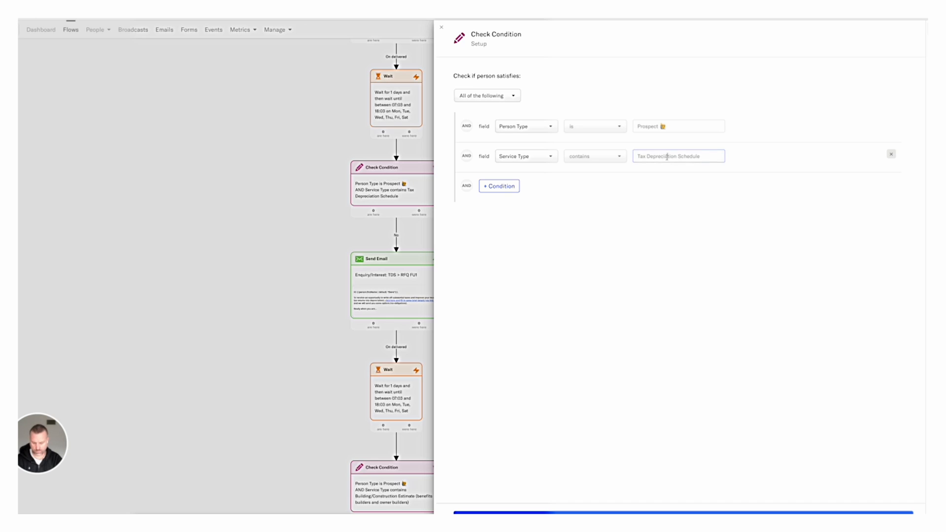
{"action": "key", "text": "ctrl+a"}
{"action": "key", "text": "ctrl+v"}
{"action": "left_click", "coordinate": [643, 511]}
{"action": "left_click", "coordinate": [267, 209]}
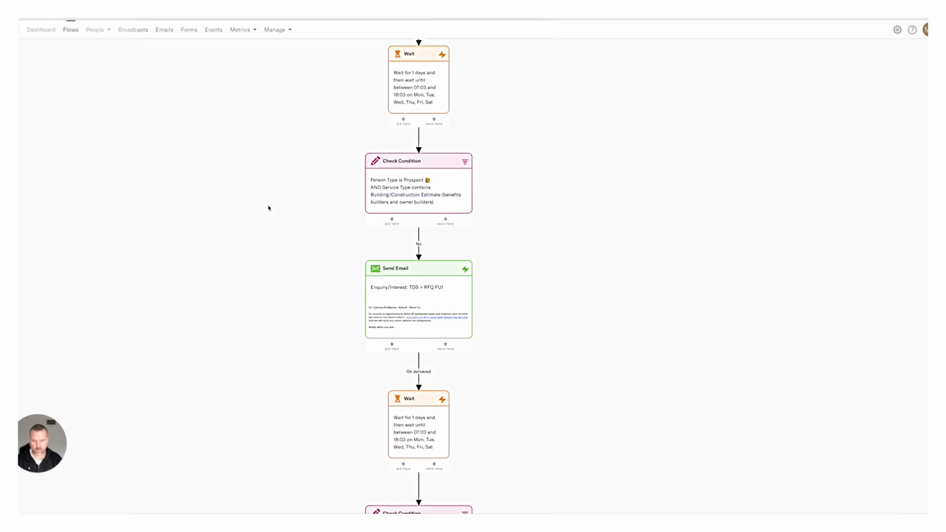
Set the Service Type value in the Check Condition before Change Field to "Building/Construction Estimate (benefits builders and owner builders)" and save it.
{"action": "scroll", "coordinate": [275, 214], "scroll_direction": "up", "scroll_amount": 3}
{"action": "scroll", "coordinate": [276, 245], "scroll_direction": "up", "scroll_amount": 3}
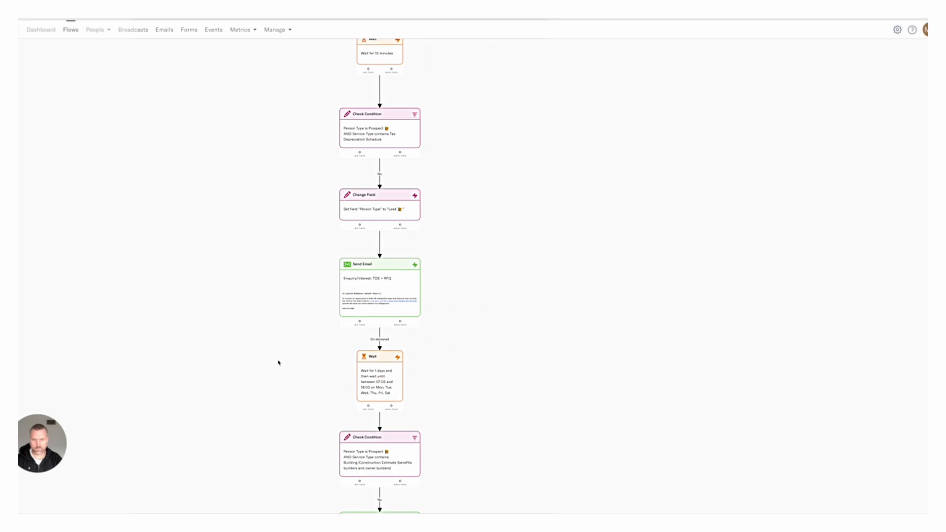
{"action": "scroll", "coordinate": [284, 246], "scroll_direction": "up", "scroll_amount": 3}
{"action": "left_click", "coordinate": [374, 205]}
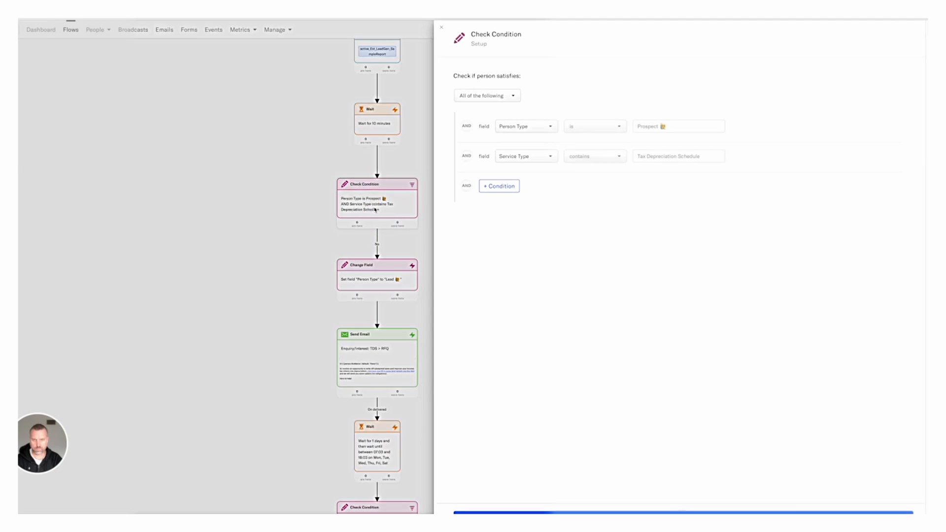
{"action": "left_click", "coordinate": [673, 156]}
{"action": "key", "text": "ctrl+a"}
{"action": "key", "text": "ctrl+v"}
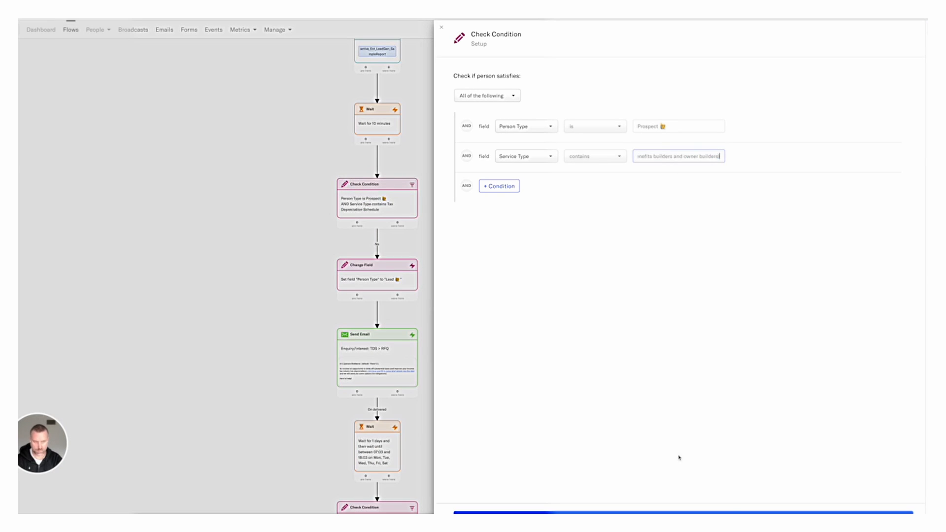
{"action": "left_click", "coordinate": [648, 513]}
{"action": "left_click", "coordinate": [227, 198]}
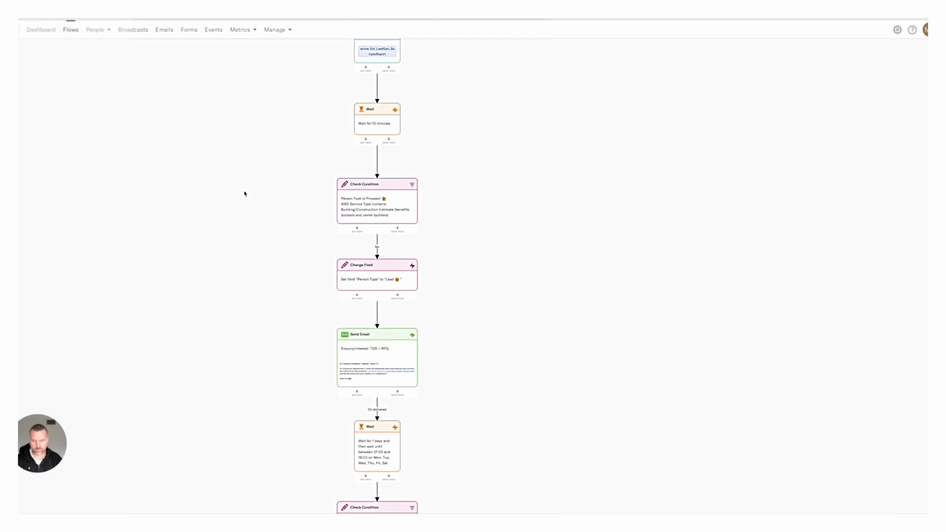
Open the setup of the Send Email step that follows the Change Field step.
{"action": "left_click_drag", "start_coordinate": [253, 192], "coordinate": [249, 212]}
{"action": "scroll", "coordinate": [427, 226], "scroll_direction": "up", "scroll_amount": 2}
{"action": "scroll", "coordinate": [492, 305], "scroll_direction": "down", "scroll_amount": 3}
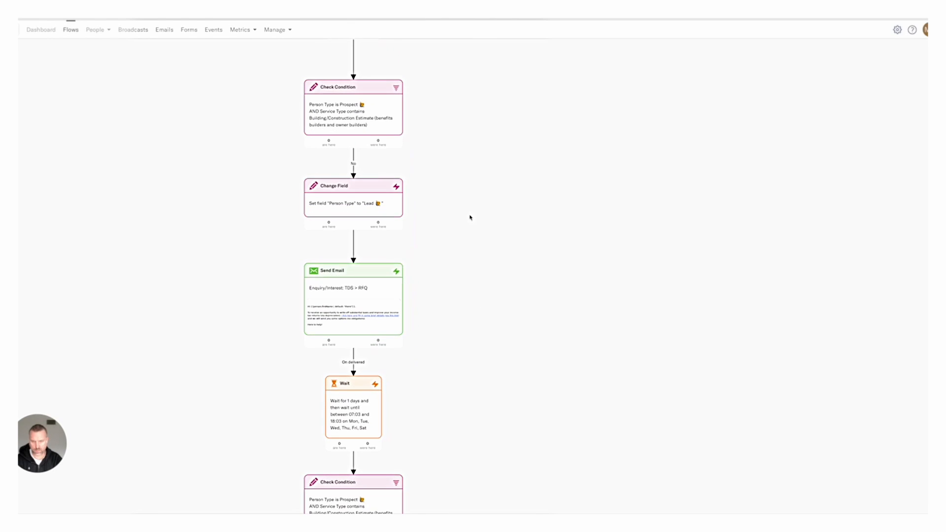
{"action": "left_click", "coordinate": [362, 301]}
{"action": "scroll", "coordinate": [362, 300], "scroll_direction": "down", "scroll_amount": 5}
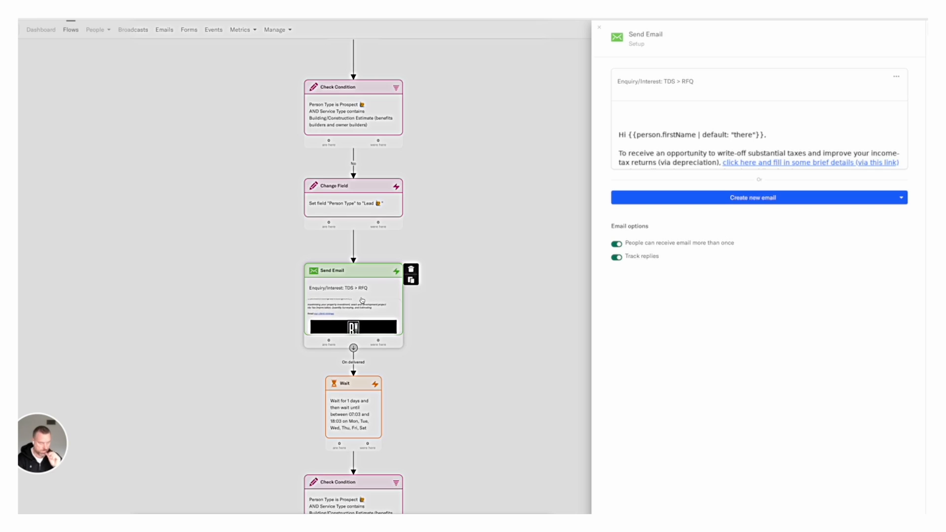
{"action": "left_click", "coordinate": [895, 77]}
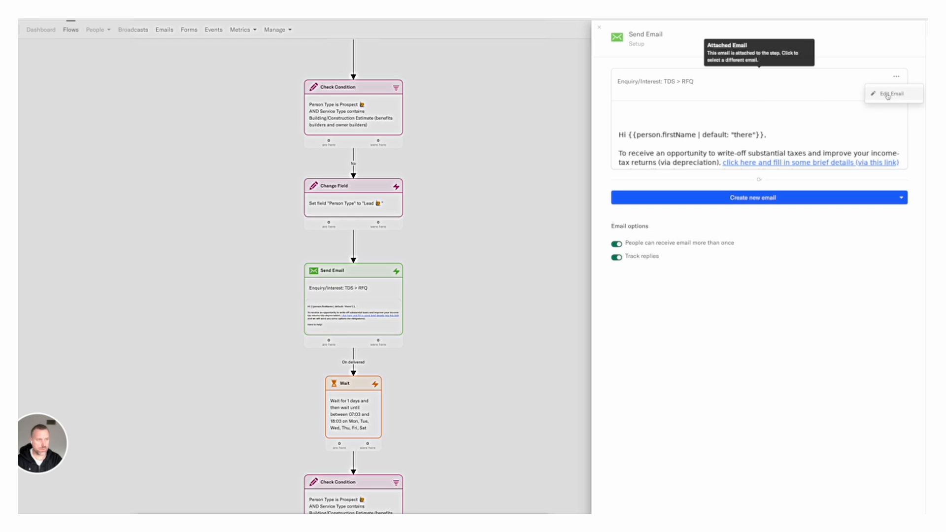
{"action": "left_click", "coordinate": [887, 96]}
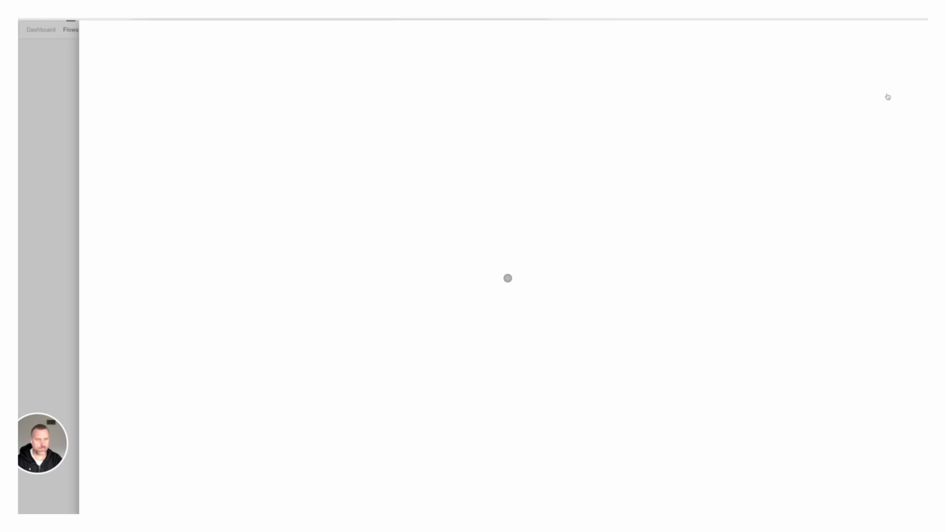
{"action": "left_click", "coordinate": [53, 130]}
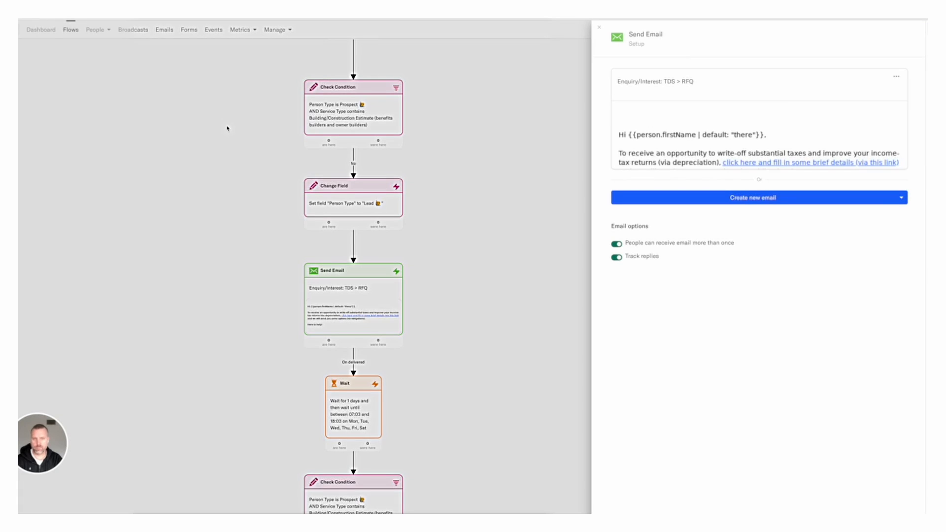
{"action": "scroll", "coordinate": [819, 134], "scroll_direction": "down", "scroll_amount": 1}
Duplicate the "Enquiry/Interest: TDS > RFQ" email from the list of all emails and open the copy for editing.
{"action": "left_click", "coordinate": [820, 134]}
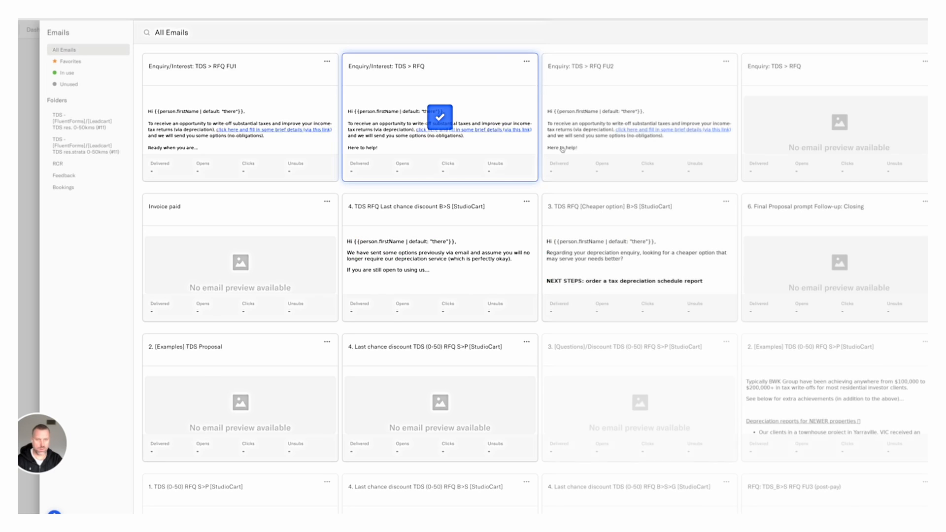
{"action": "left_click", "coordinate": [527, 61]}
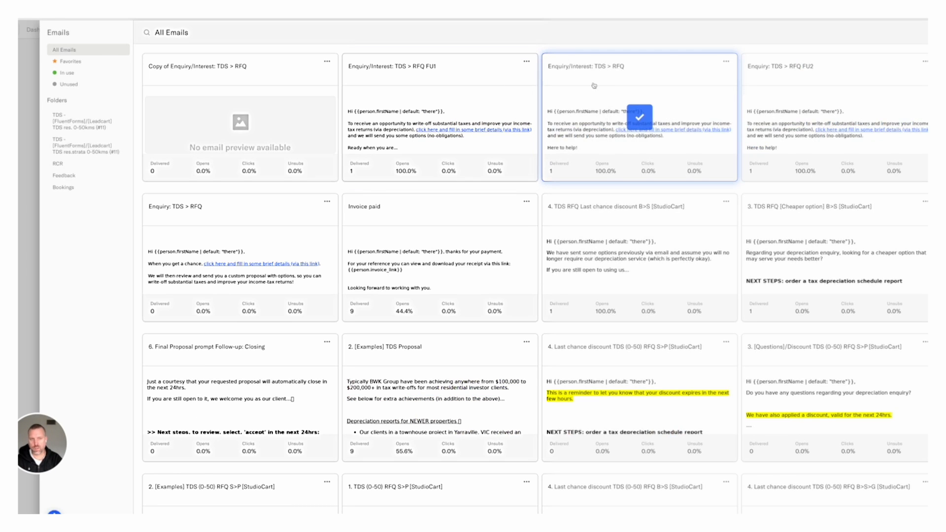
{"action": "left_click", "coordinate": [325, 63]}
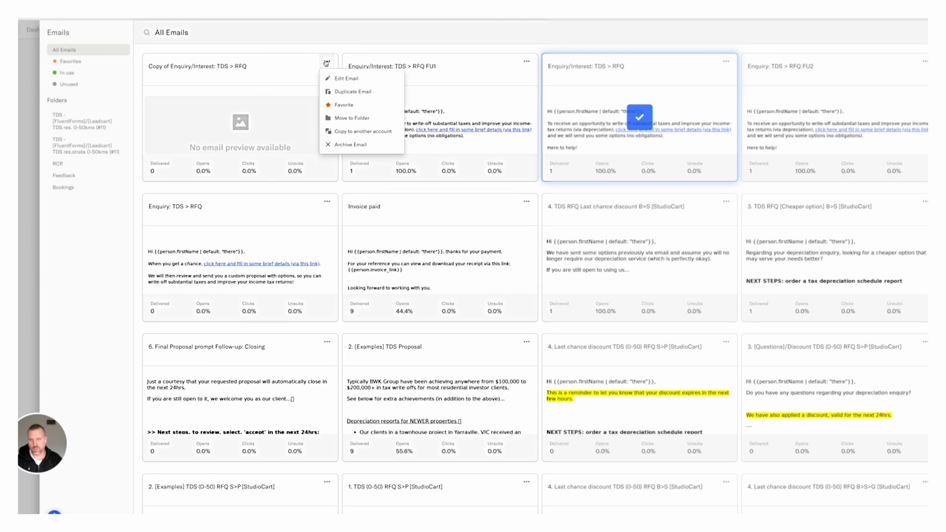
{"action": "left_click", "coordinate": [338, 76]}
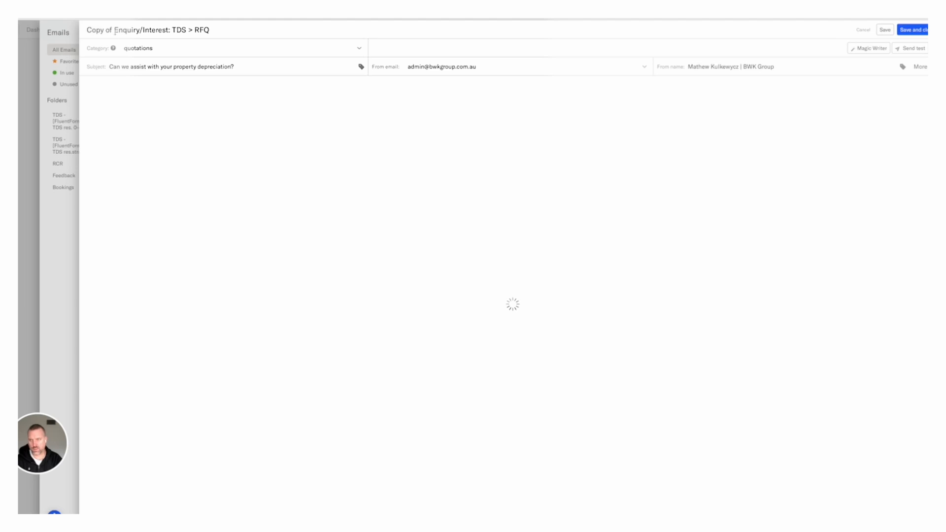
Rename the duplicated email as "Enquiry/Interest: Est. > RFQ".
{"action": "left_click_drag", "start_coordinate": [114, 31], "coordinate": [84, 30]}
{"action": "key", "text": "BackSpace"}
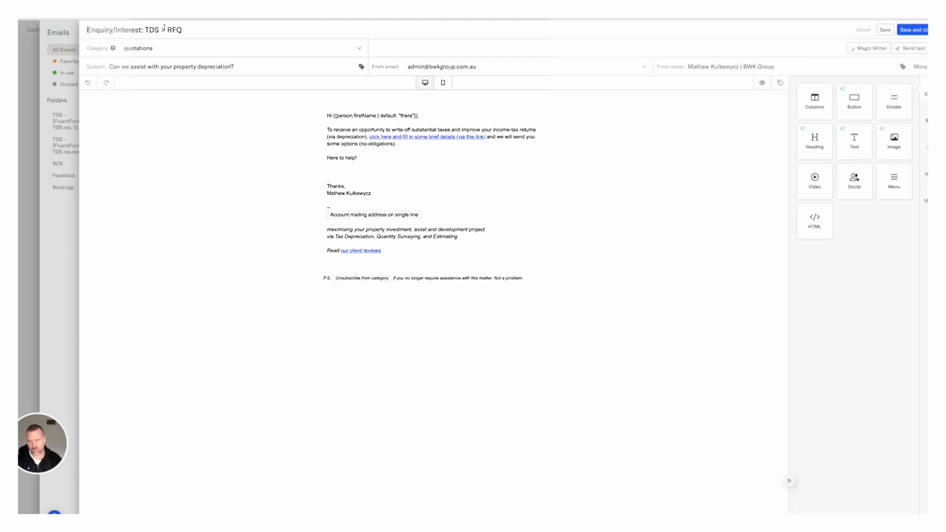
{"action": "double_click", "coordinate": [152, 30]}
{"action": "key", "text": "BackSpace"}
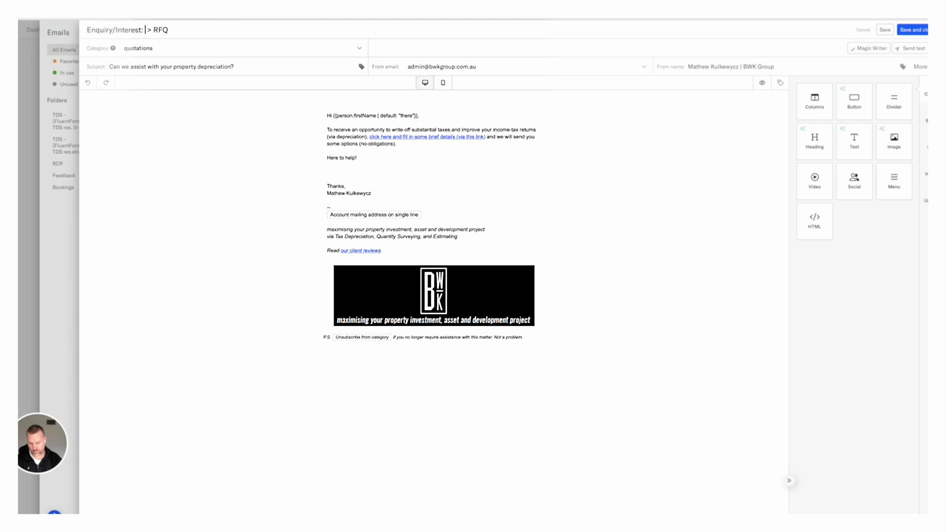
{"action": "type", "text": "Est."}
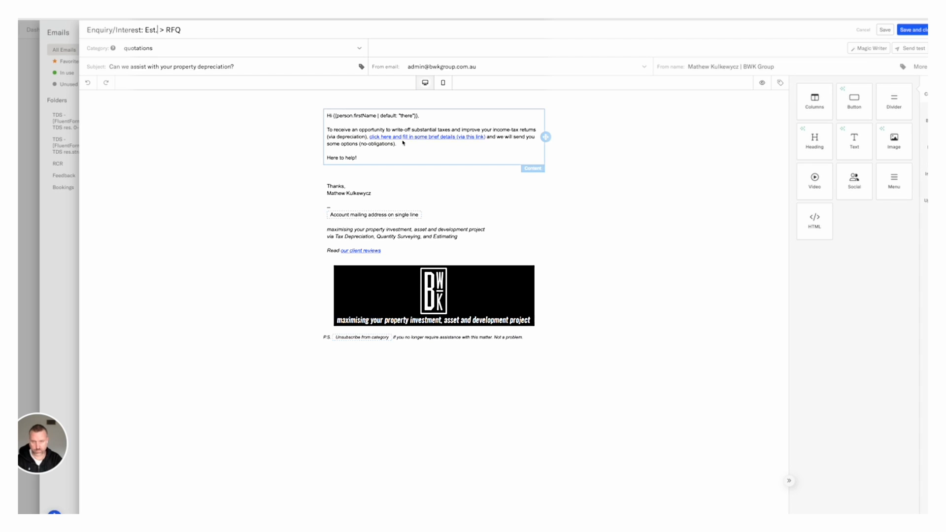
Replace "write-off substantial taxes and improve your income-tax returns" in the email body with "receive an estimate of likely costs for your next project".
{"action": "left_click", "coordinate": [358, 132]}
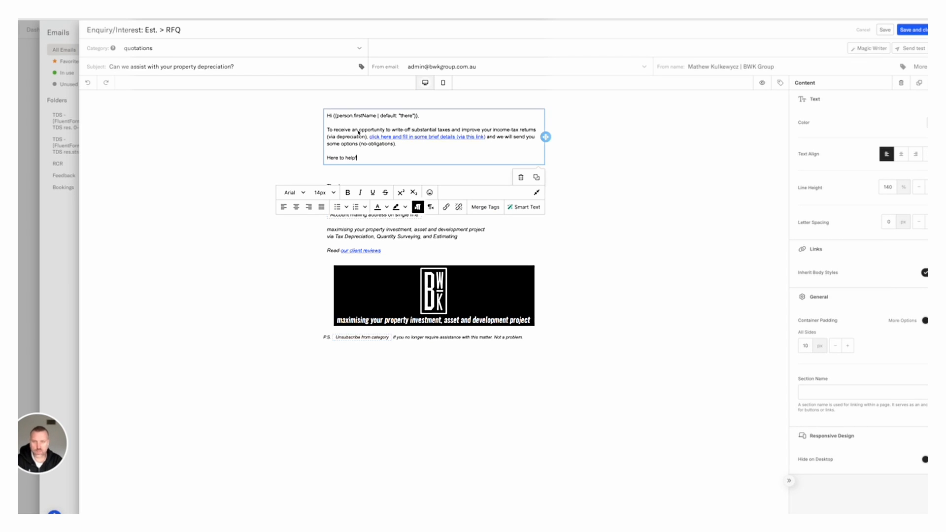
{"action": "left_click", "coordinate": [392, 130]}
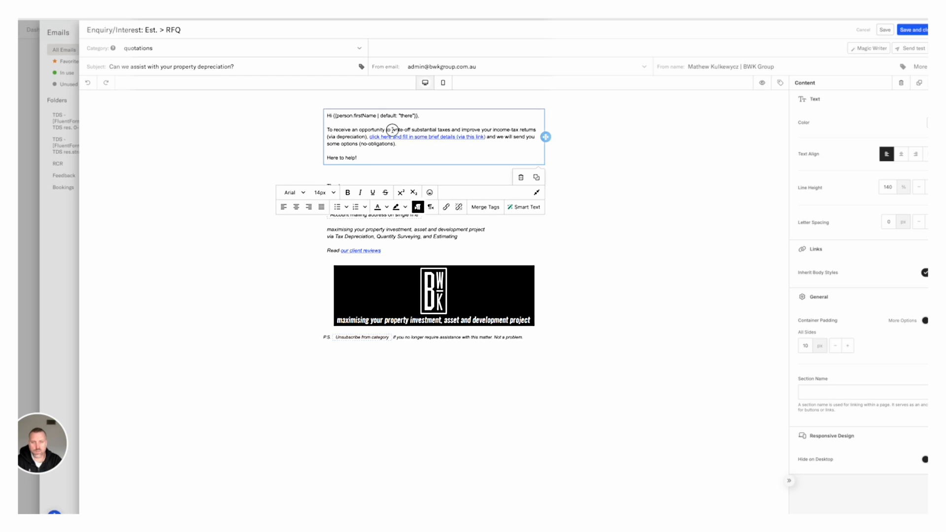
{"action": "left_click_drag", "start_coordinate": [392, 130], "coordinate": [537, 129]}
{"action": "key", "text": "BackSpace"}
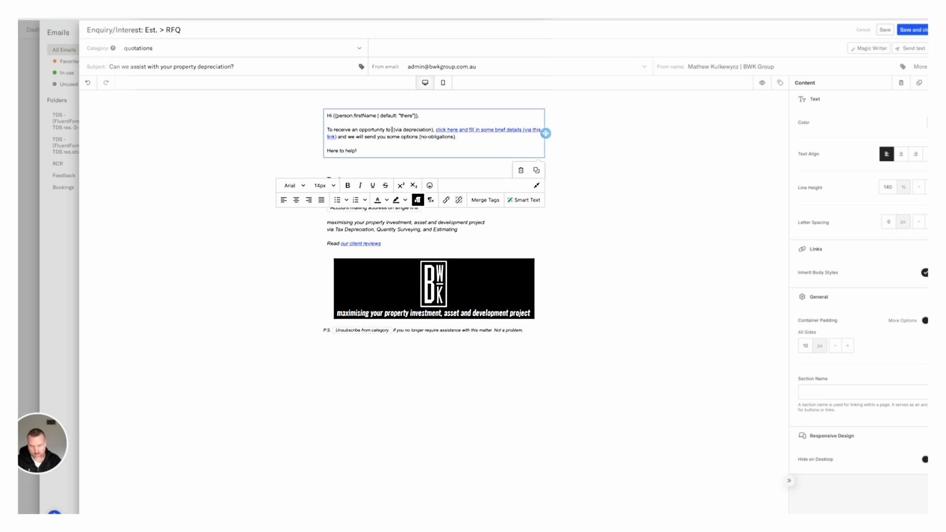
{"action": "type", "text": "receive a "}
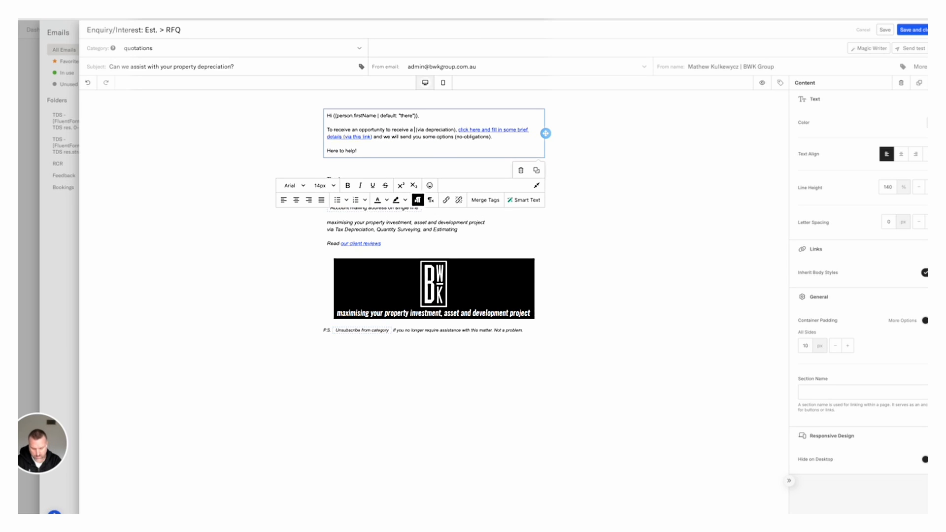
{"action": "type", "text": "'pea"}
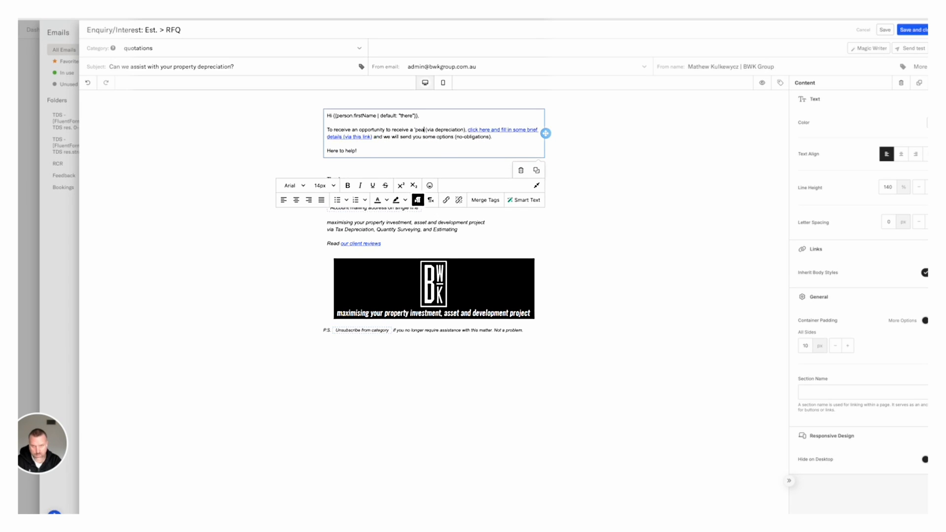
{"action": "key", "text": "BackSpace"}
{"action": "key", "text": "BackSpace"}
{"action": "key", "text": "BackSpace"}
{"action": "key", "text": "BackSpace"}
{"action": "key", "text": "BackSpace"}
{"action": "key", "text": "BackSpace"}
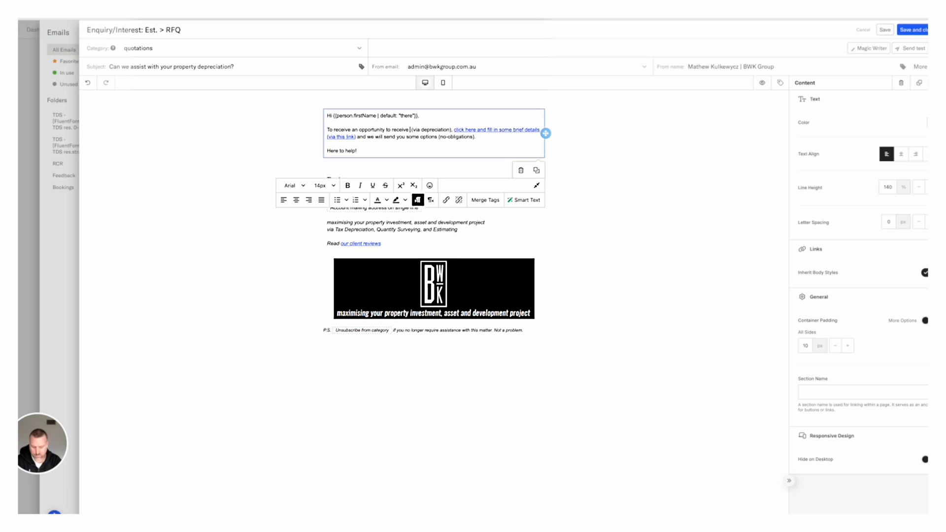
{"action": "type", "text": "an estimate "}
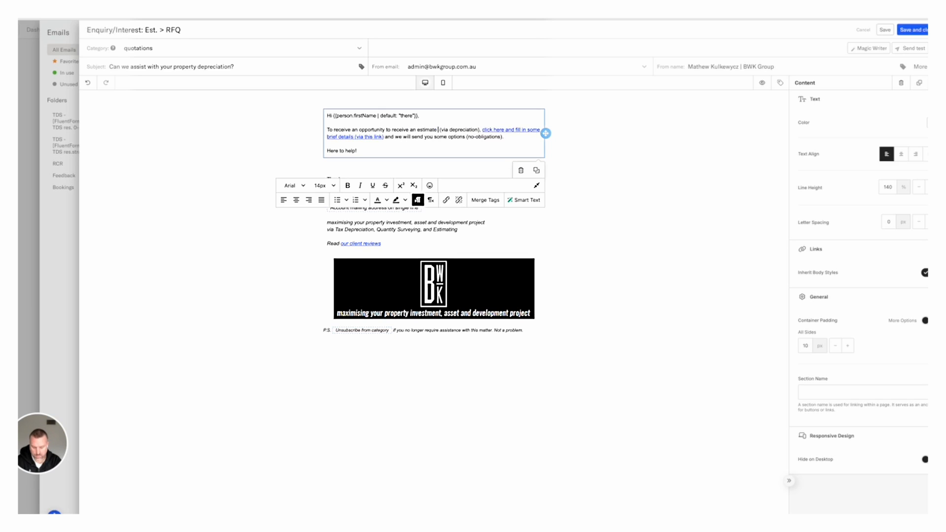
{"action": "type", "text": "of"}
{"action": "key", "text": "BackSpace"}
{"action": "key", "text": "BackSpace"}
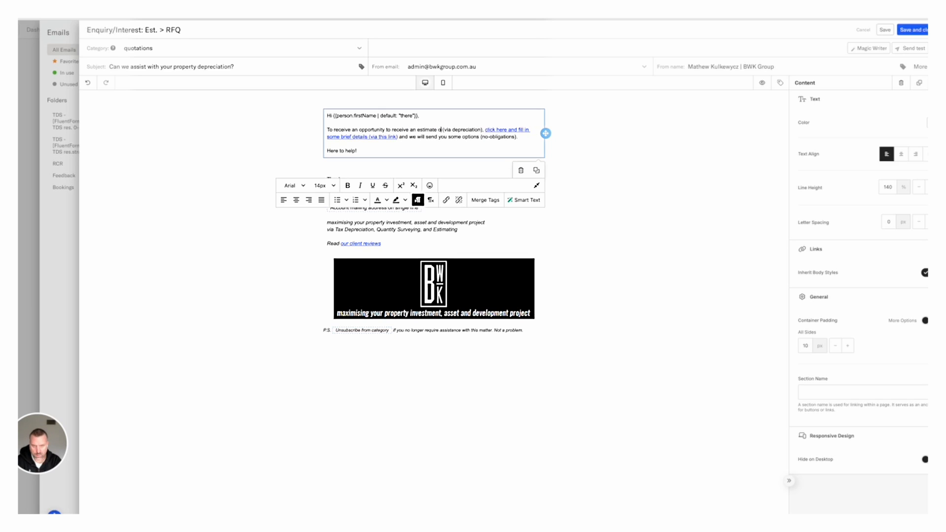
{"action": "type", "text": "f  "}
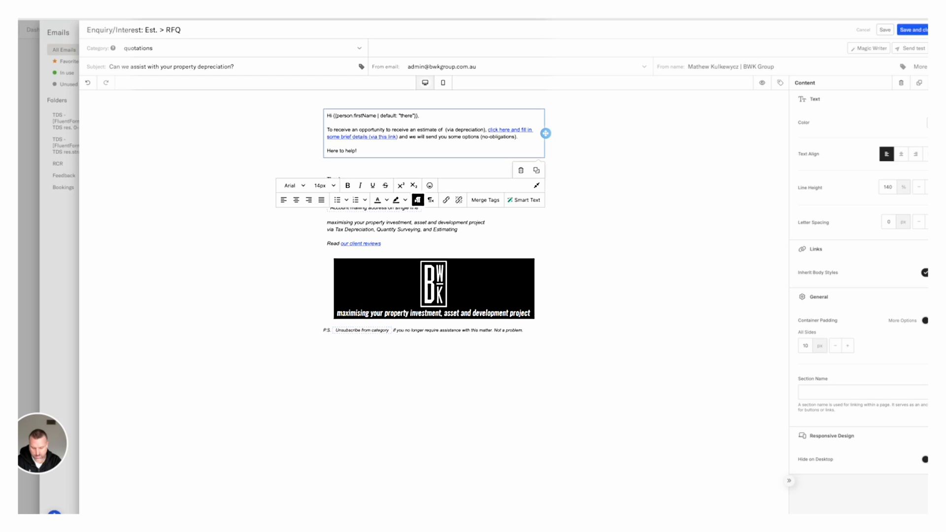
{"action": "type", "text": "likely costs "}
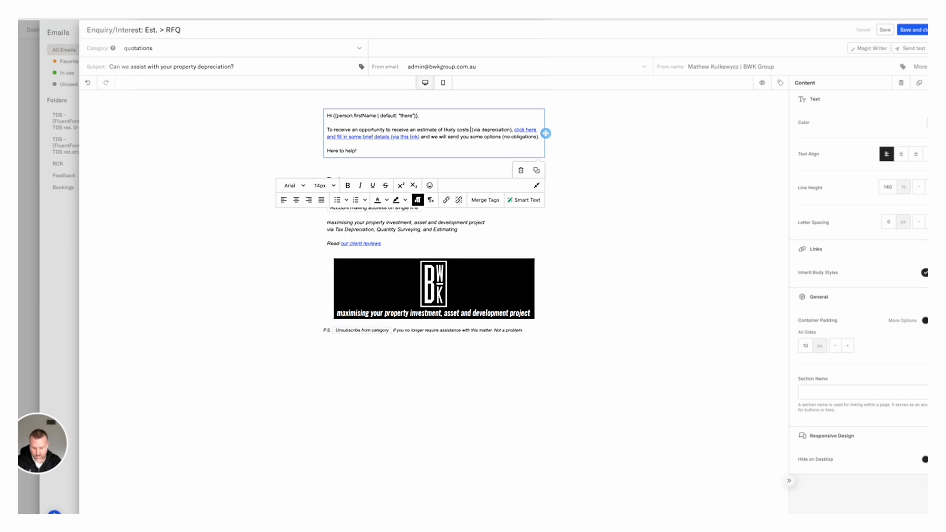
{"action": "type", "text": "for your next pr"}
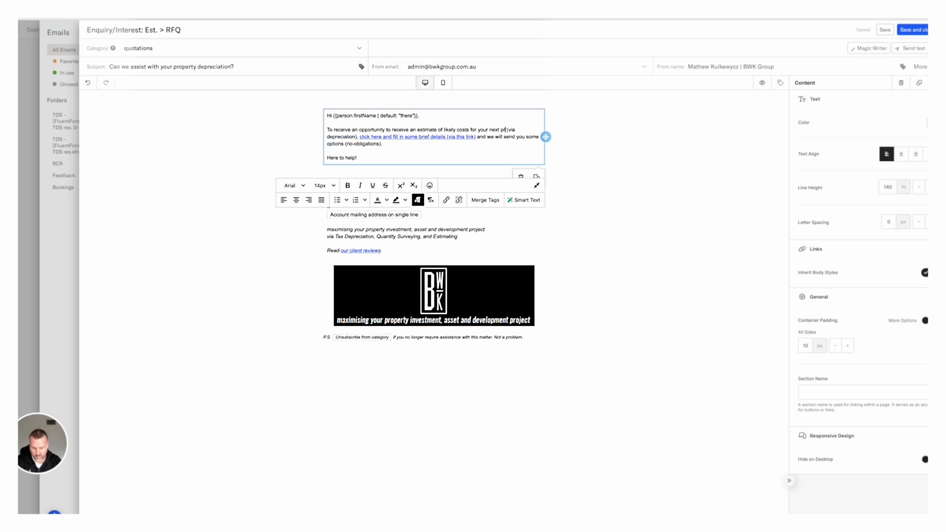
{"action": "type", "text": "oject"}
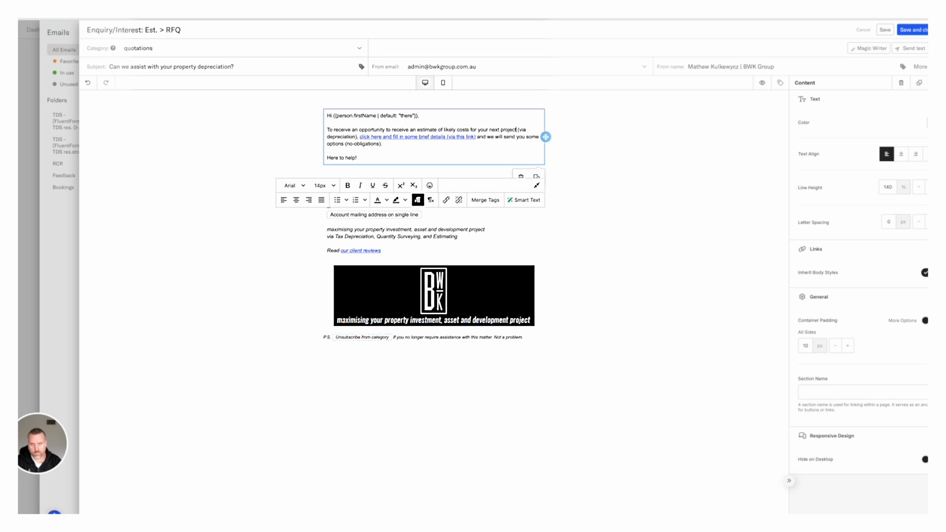
Delete "(via depreciation)" from the opening sentence, keeping a comma directly after "next project".
{"action": "left_click_drag", "start_coordinate": [356, 137], "coordinate": [518, 129]}
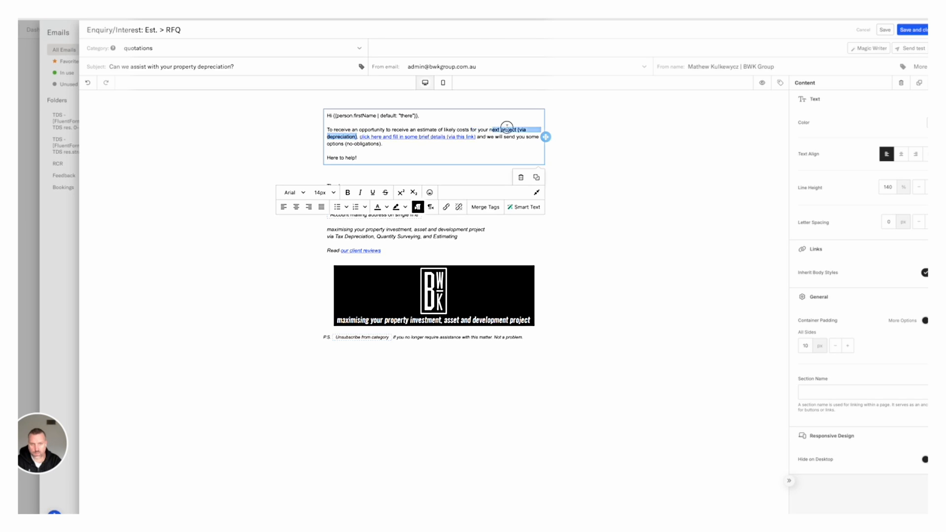
{"action": "key", "text": "BackSpace"}
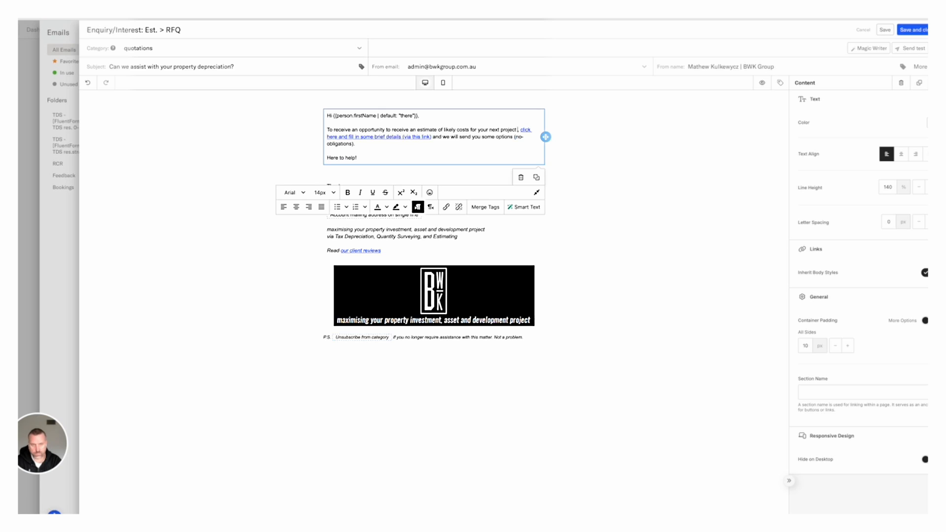
{"action": "key", "text": "BackSpace"}
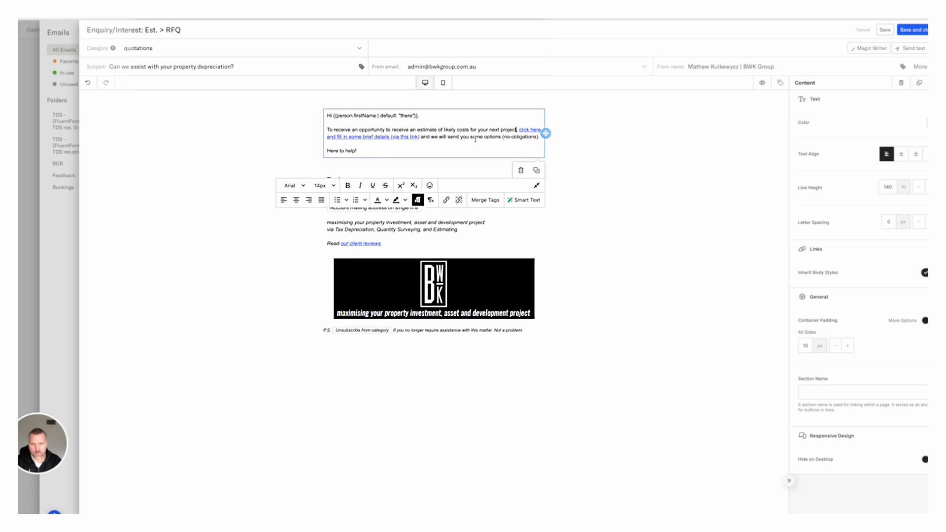
{"action": "type", "text": ","}
Select the email's details link text, then open the bookmarked Est | RFQ page in a new tab and copy its full address.
{"action": "left_click_drag", "start_coordinate": [518, 130], "coordinate": [419, 139]}
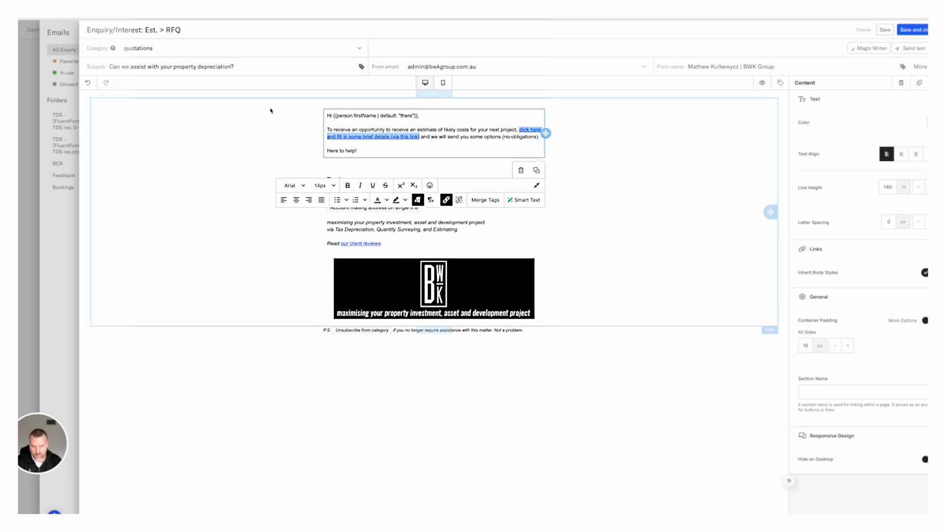
{"action": "key", "text": "super+t"}
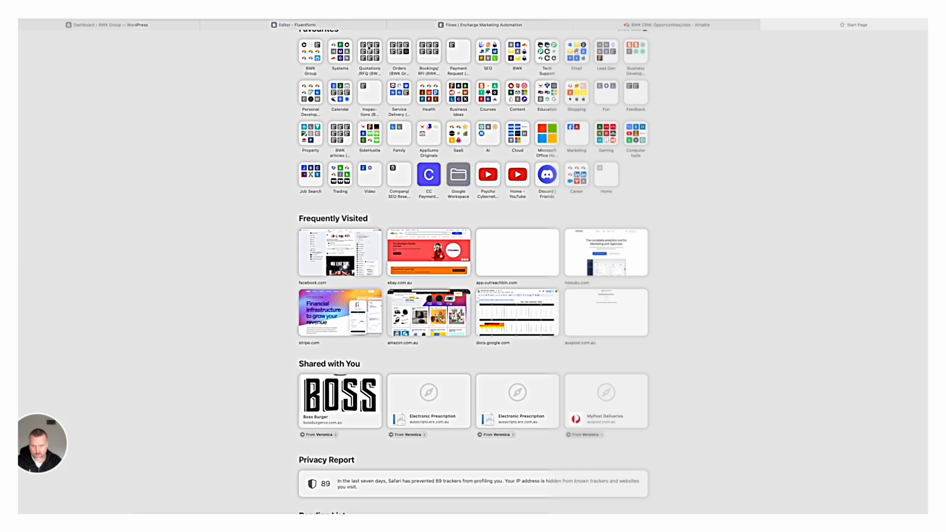
{"action": "left_click", "coordinate": [372, 61]}
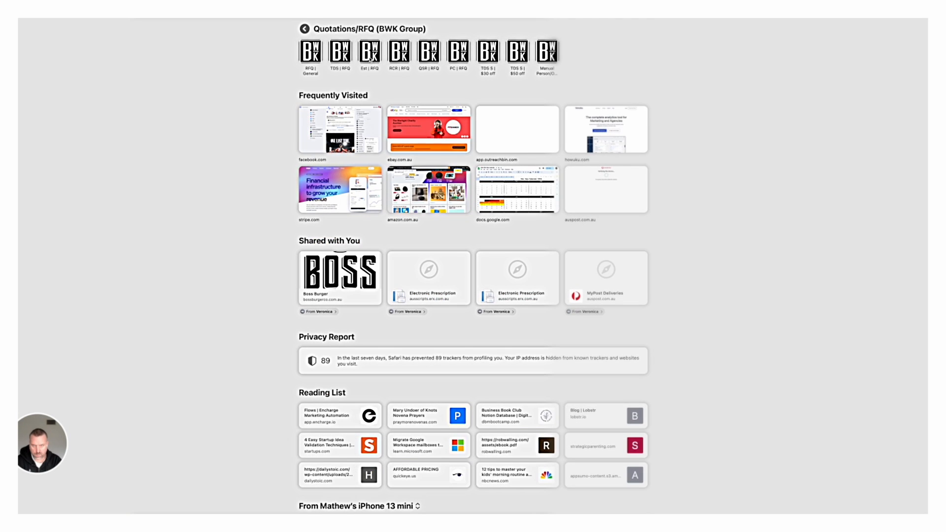
{"action": "left_click", "coordinate": [370, 58]}
{"action": "left_click", "coordinate": [397, 19]}
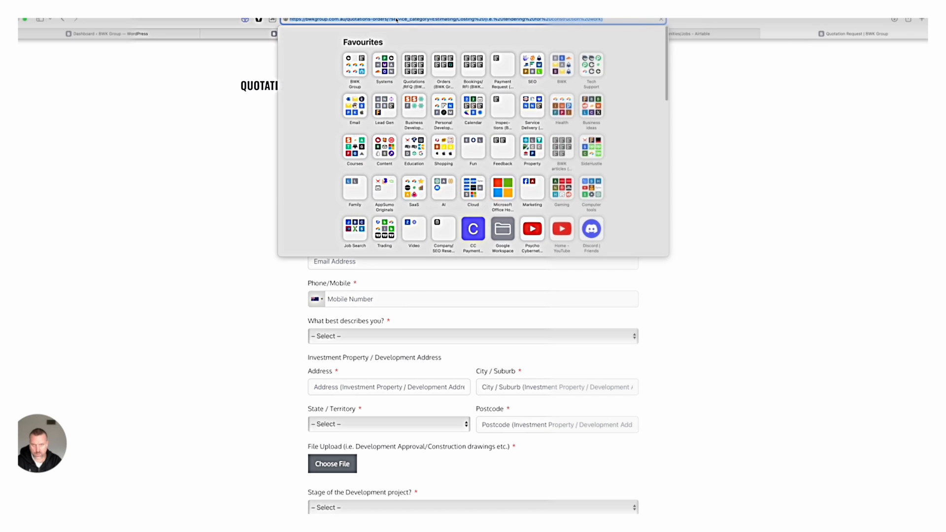
{"action": "left_click", "coordinate": [228, 123]}
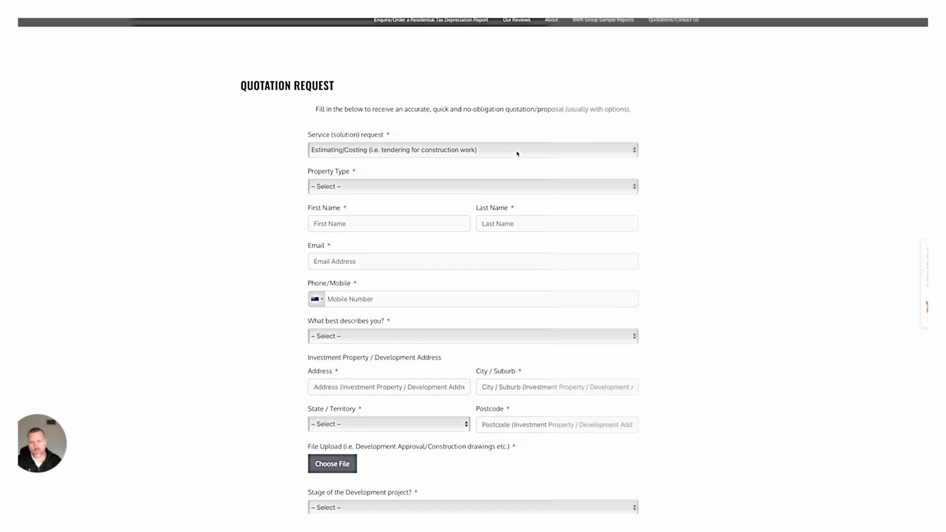
Test the form's Service (solution) request field by clearing it and reselecting "Estimating/Costing (i.e. tendering for construction work)", and check the fields shown.
{"action": "mouse_move", "coordinate": [488, 19]}
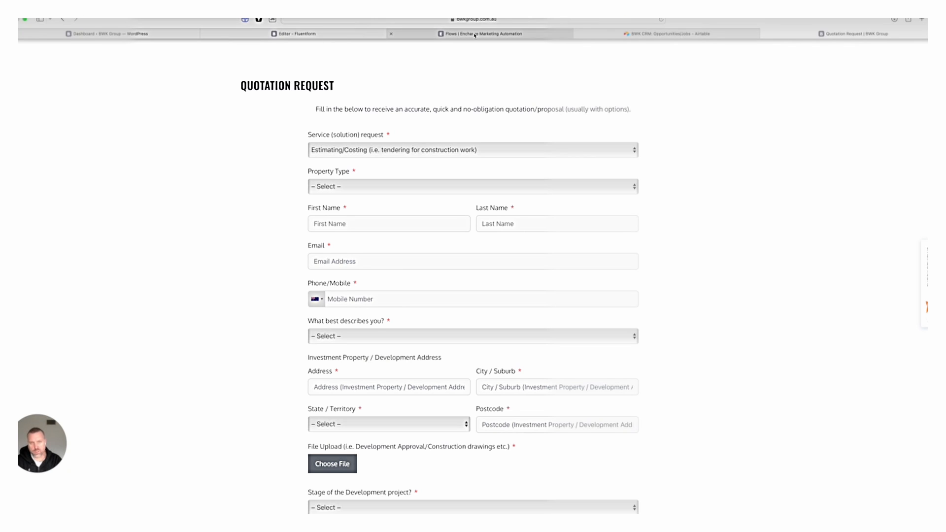
{"action": "mouse_move", "coordinate": [474, 35]}
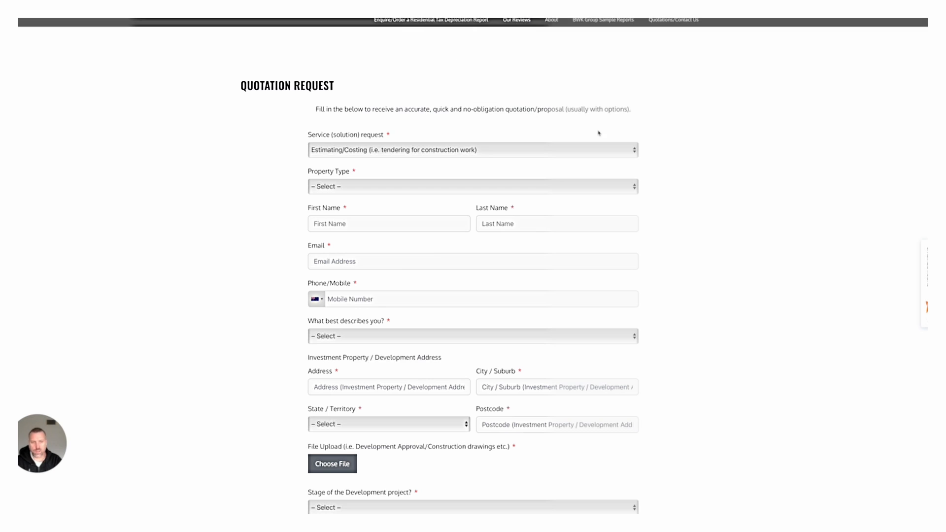
{"action": "left_click", "coordinate": [614, 149]}
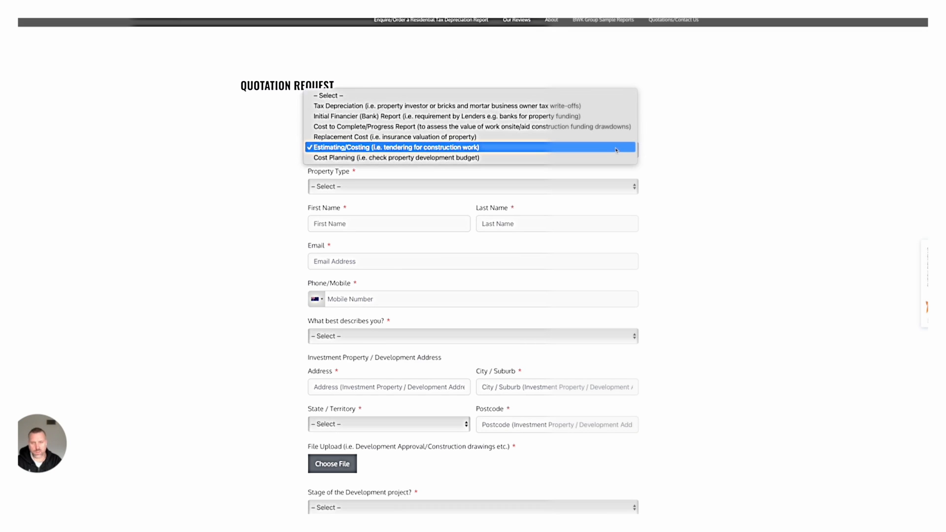
{"action": "left_click", "coordinate": [551, 95]}
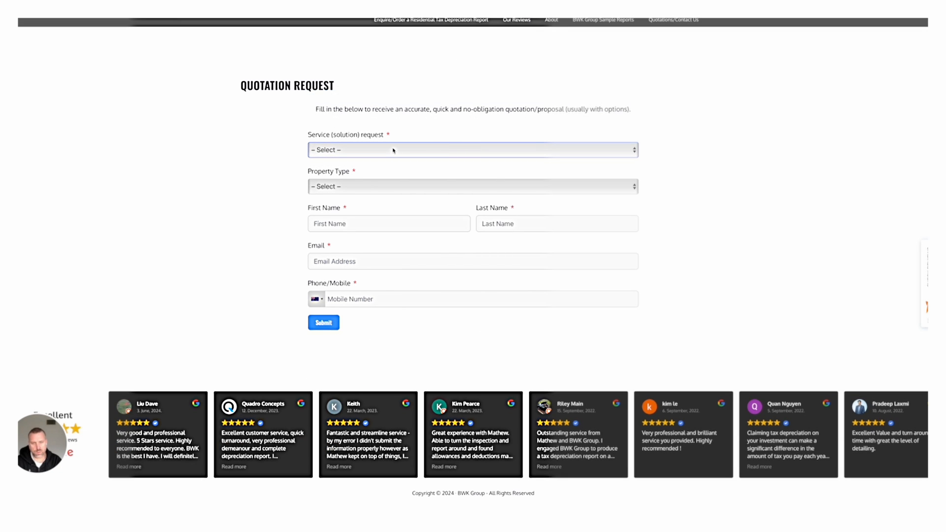
{"action": "left_click", "coordinate": [613, 150]}
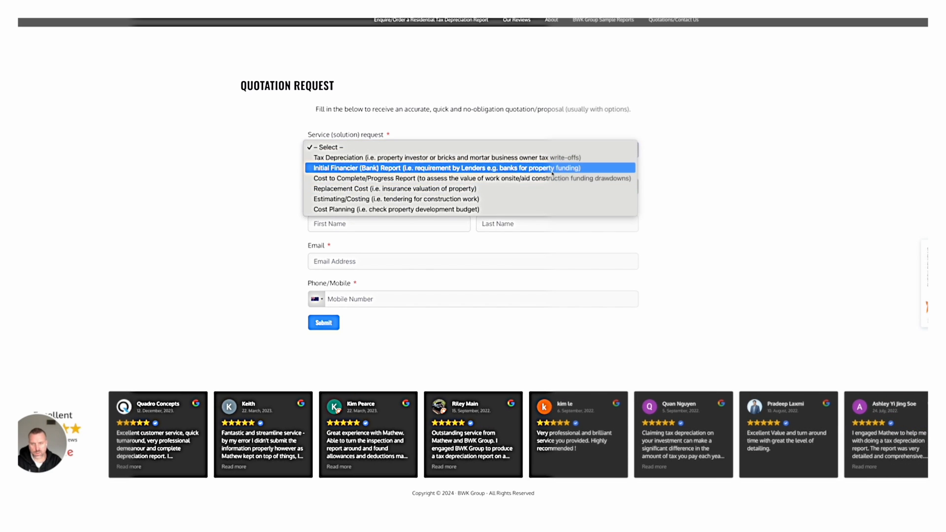
{"action": "left_click", "coordinate": [506, 199]}
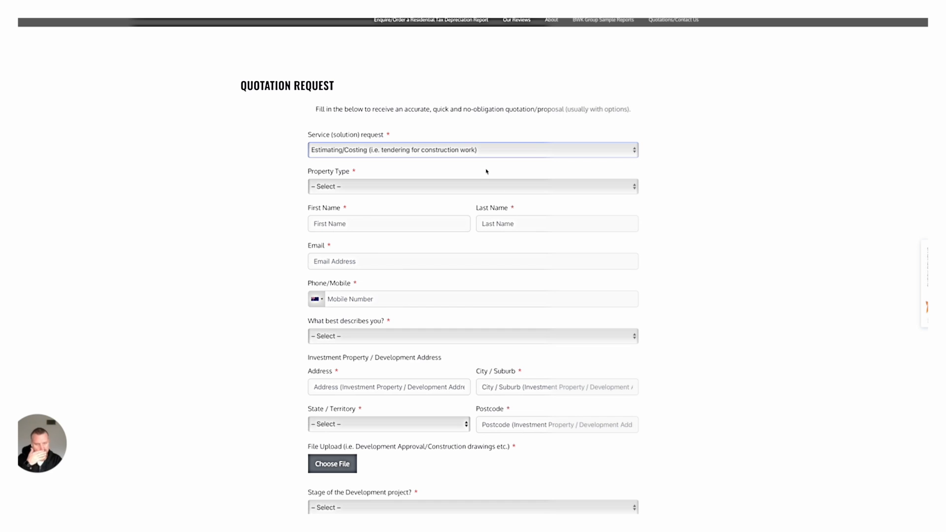
{"action": "scroll", "coordinate": [572, 245], "scroll_direction": "down", "scroll_amount": 2}
{"action": "scroll", "coordinate": [570, 241], "scroll_direction": "up", "scroll_amount": 3}
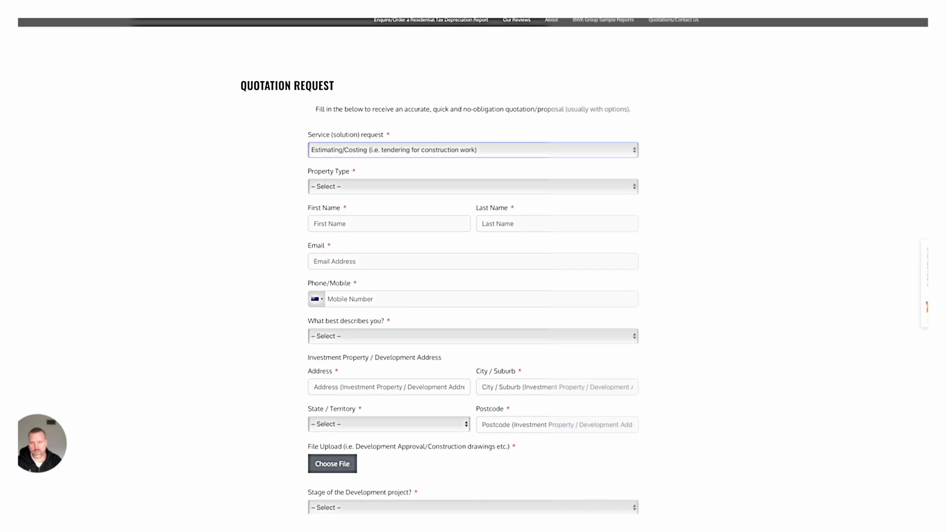
Return to the email in Encharge and replace the details link's URL with the copied Est | RFQ address, saving the link.
{"action": "left_click", "coordinate": [293, 34]}
{"action": "left_click", "coordinate": [483, 34]}
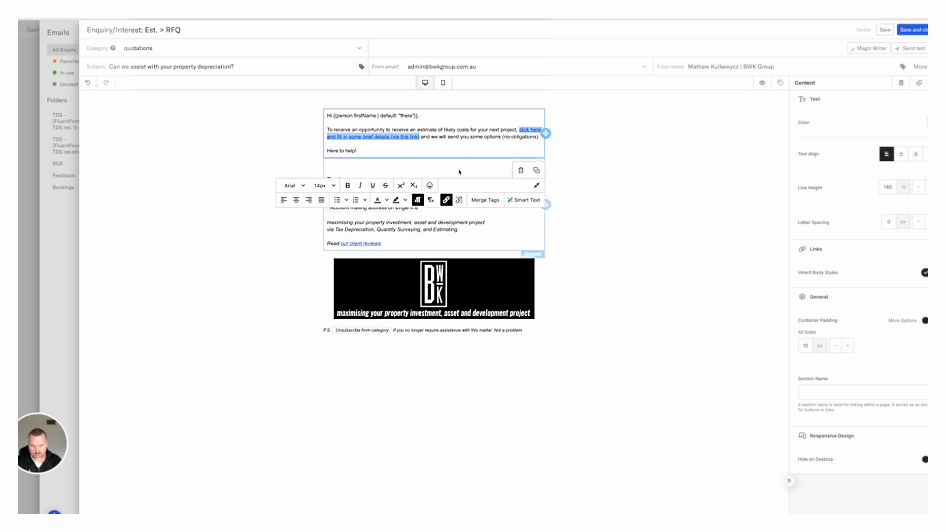
{"action": "left_click", "coordinate": [445, 200]}
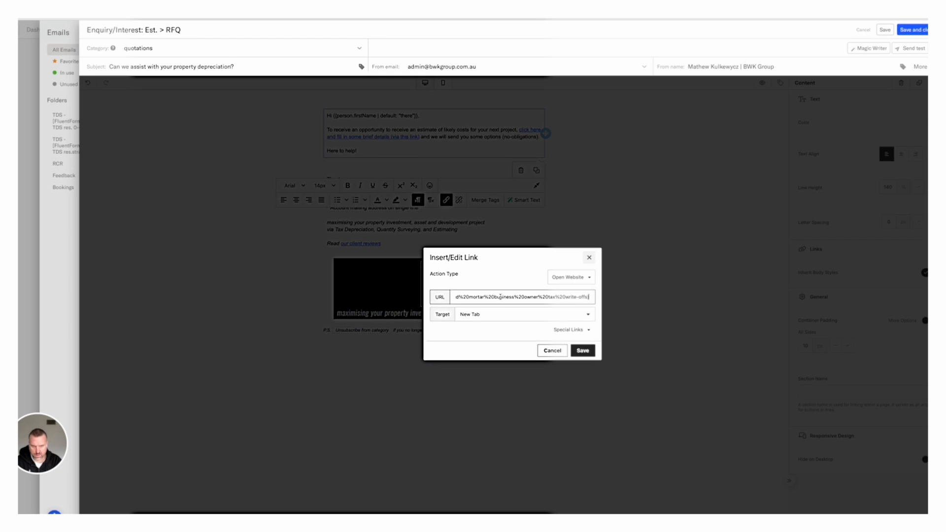
{"action": "key", "text": "ctrl+a"}
{"action": "key", "text": "ctrl+v"}
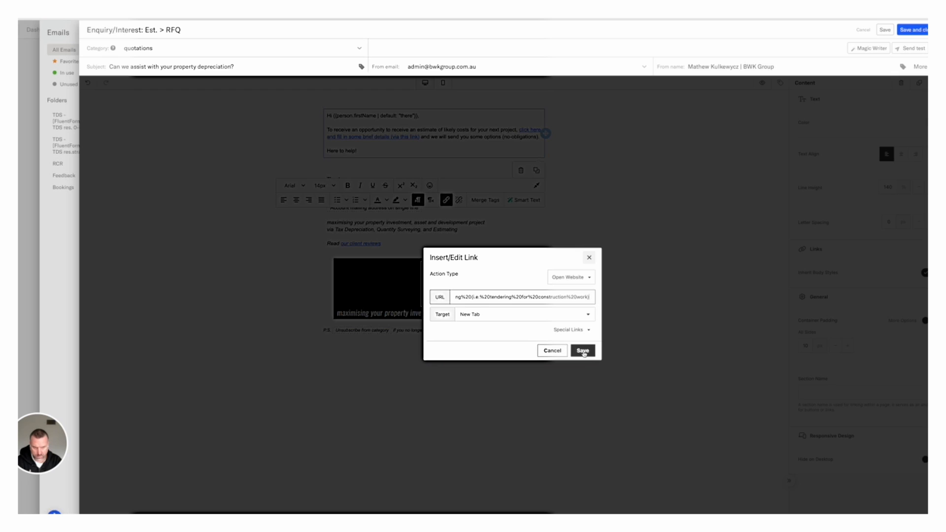
{"action": "left_click", "coordinate": [583, 350]}
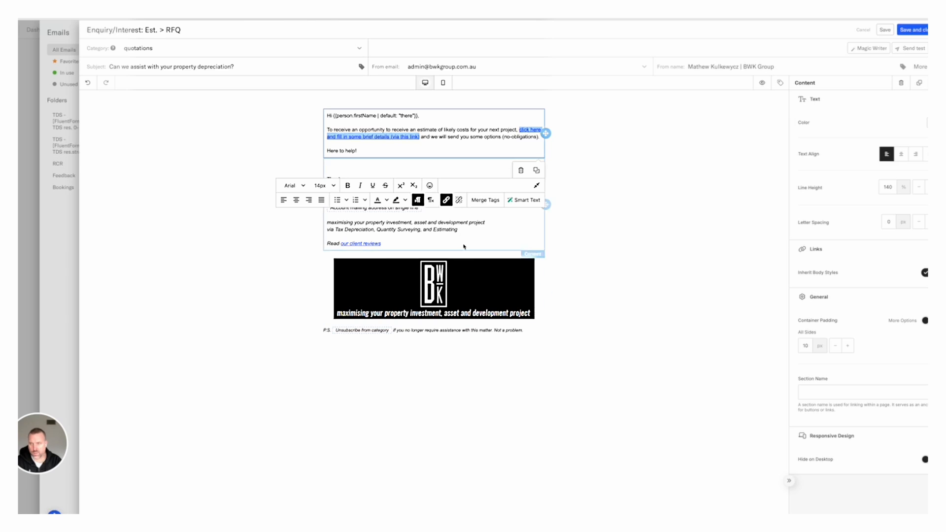
Change the email's subject to "Can we assist with your building project estimate?" and save and close the email.
{"action": "left_click", "coordinate": [182, 67]}
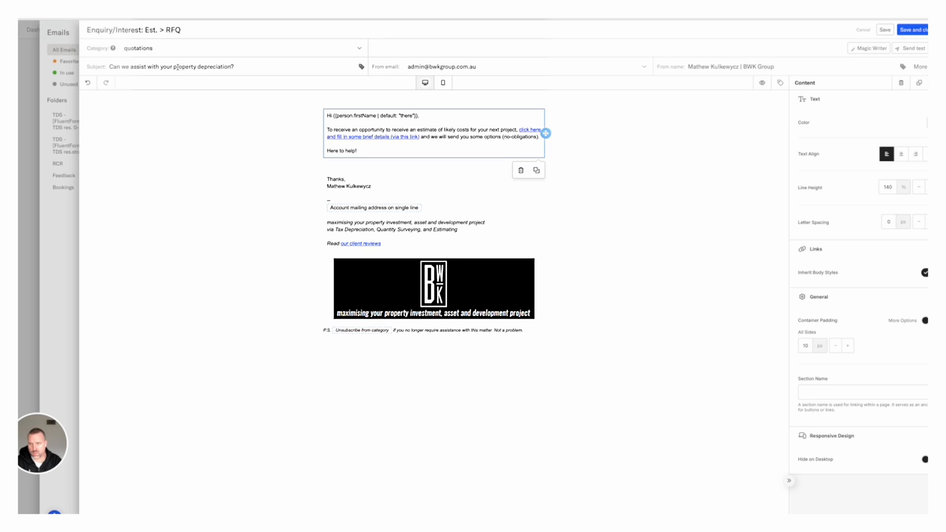
{"action": "left_click", "coordinate": [173, 66]}
{"action": "type", "text": "building"}
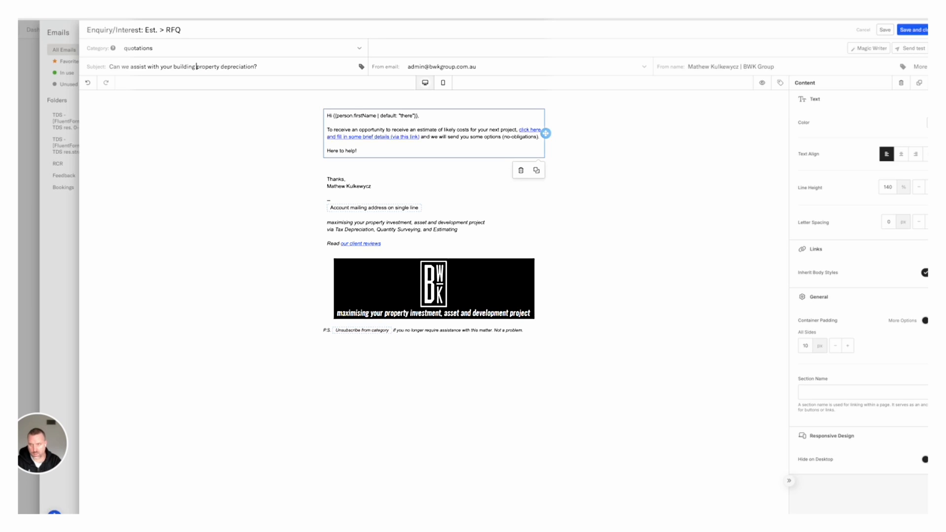
{"action": "key", "text": "Right"}
{"action": "type", "text": "project estimate"}
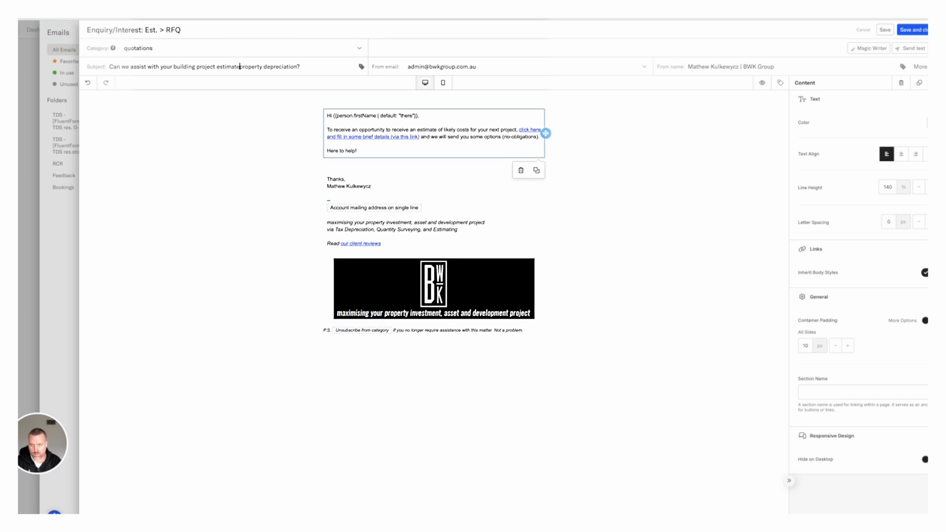
{"action": "key", "text": "shift+End"}
{"action": "type", "text": "?"}
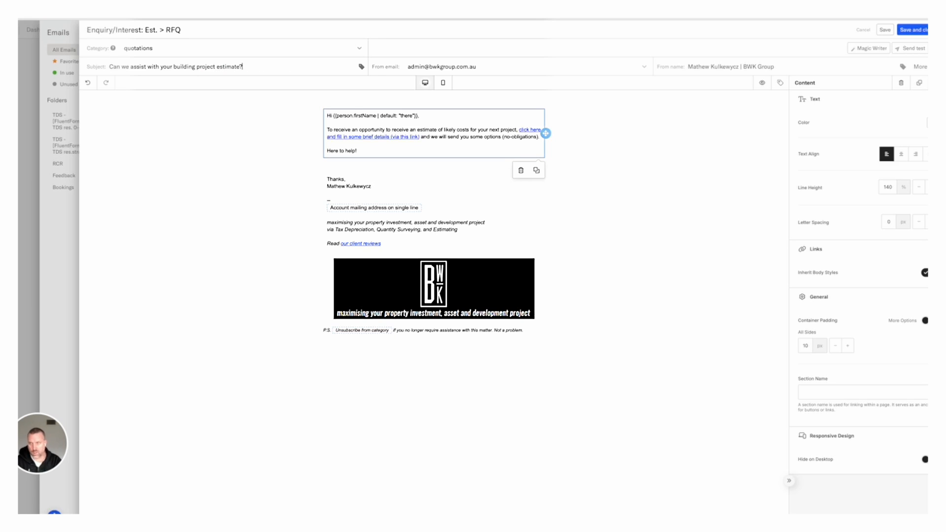
{"action": "left_click", "coordinate": [908, 31]}
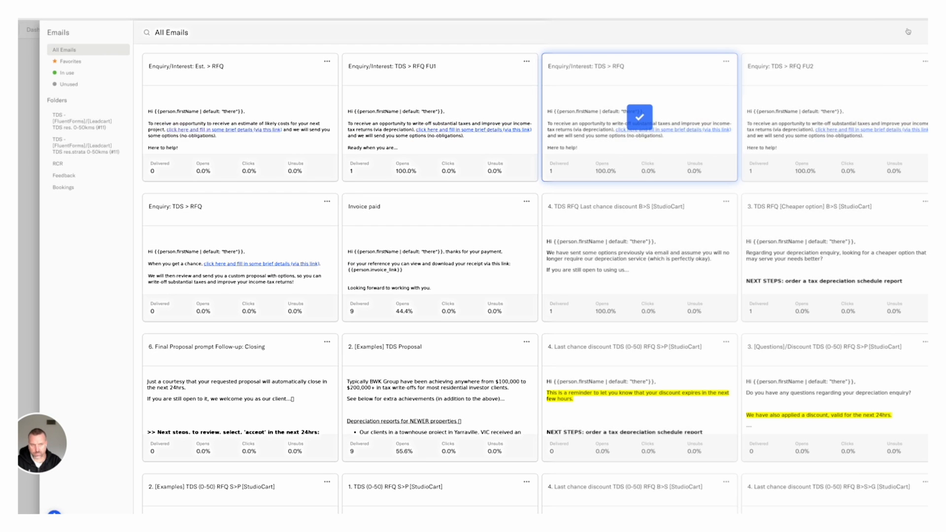
Attach the Enquiry/Interest: Est. > RFQ email to the Send Email step below the Person Type change, replacing its TDS > RFQ email.
{"action": "left_click", "coordinate": [21, 250]}
{"action": "left_click", "coordinate": [460, 284]}
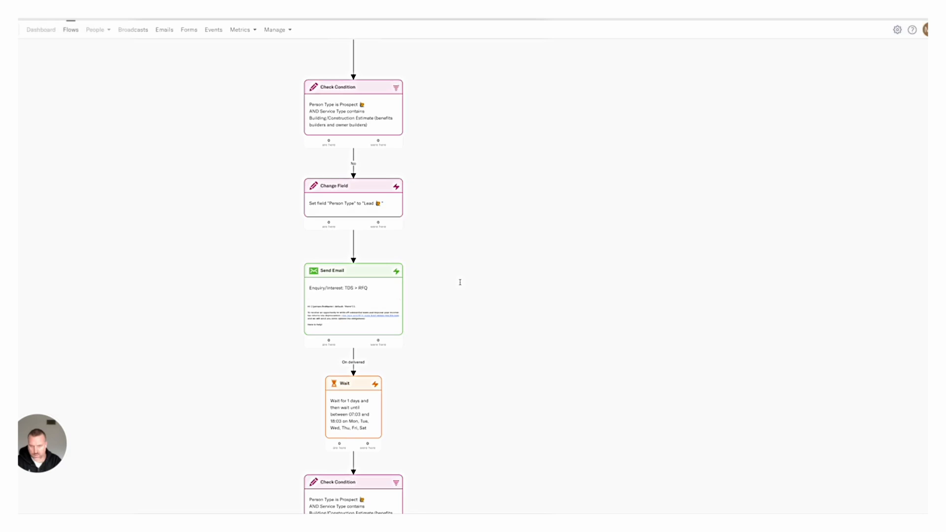
{"action": "left_click", "coordinate": [371, 297]}
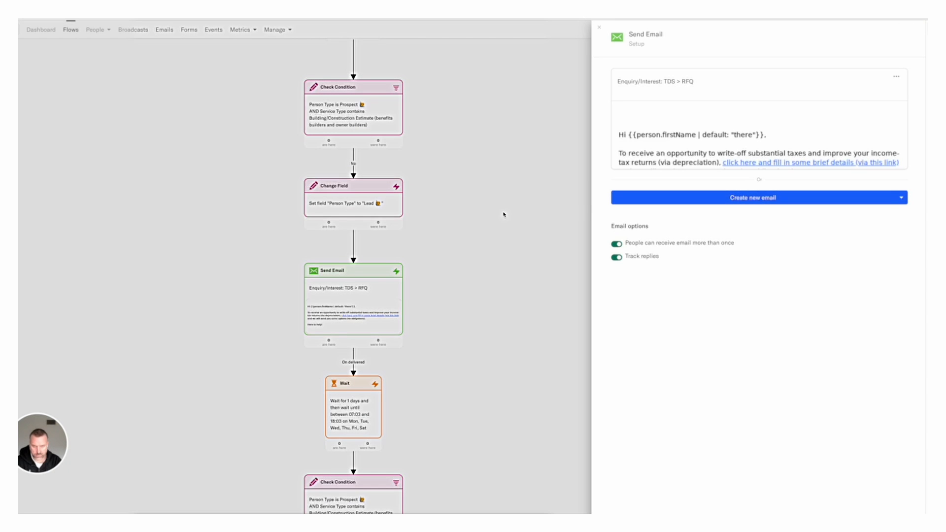
{"action": "left_click", "coordinate": [499, 254]}
{"action": "scroll", "coordinate": [490, 235], "scroll_direction": "up", "scroll_amount": 5}
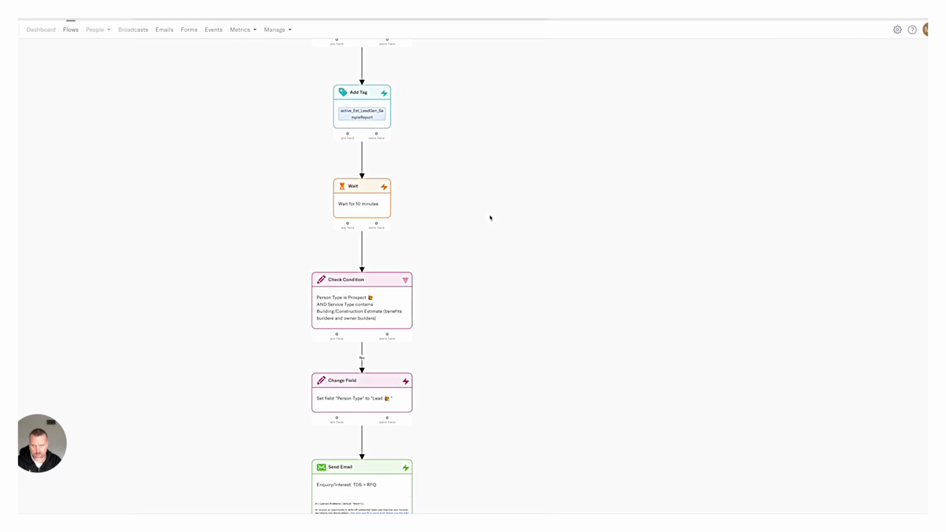
{"action": "scroll", "coordinate": [488, 229], "scroll_direction": "down", "scroll_amount": 3}
{"action": "left_click_drag", "start_coordinate": [491, 196], "coordinate": [494, 396]}
{"action": "left_click_drag", "start_coordinate": [492, 344], "coordinate": [477, 124]}
{"action": "left_click", "coordinate": [414, 399]}
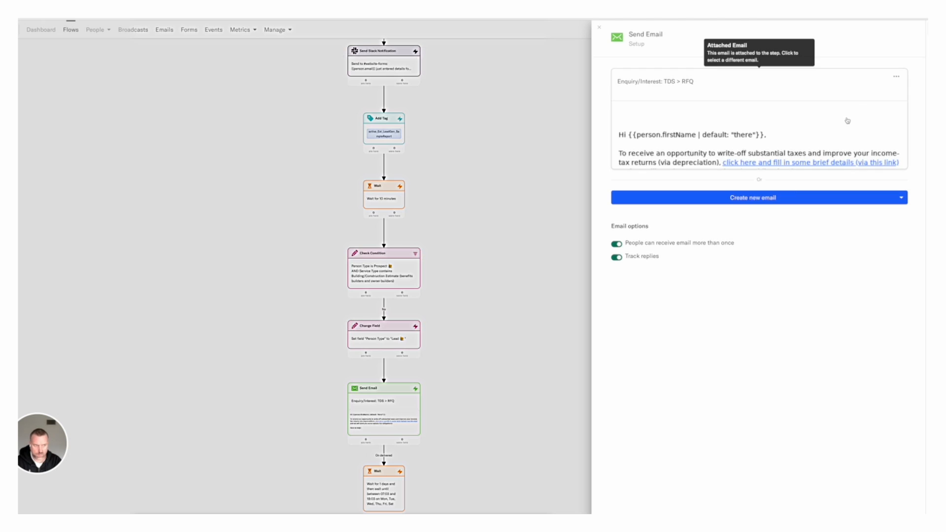
{"action": "left_click", "coordinate": [847, 121]}
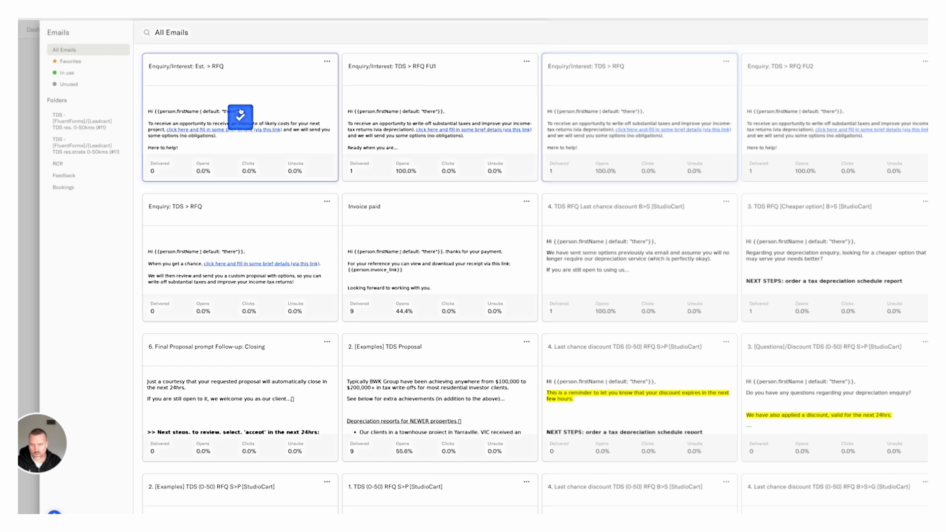
{"action": "left_click", "coordinate": [241, 113]}
{"action": "left_click", "coordinate": [549, 268]}
Open the setup of the follow-up Send Email step that uses the Enquiry/Interest: TDS > RFQ FU1 email.
{"action": "scroll", "coordinate": [492, 342], "scroll_direction": "down", "scroll_amount": 3}
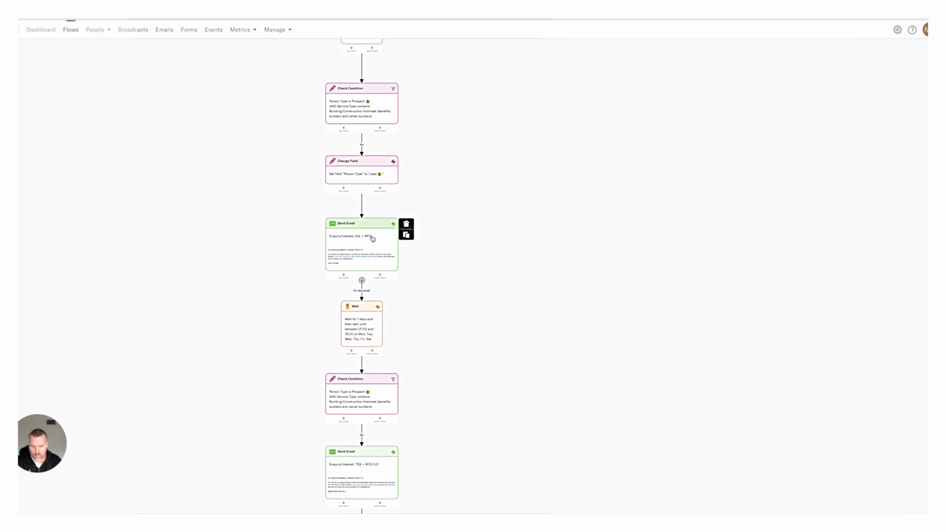
{"action": "left_click_drag", "start_coordinate": [525, 336], "coordinate": [515, 164]}
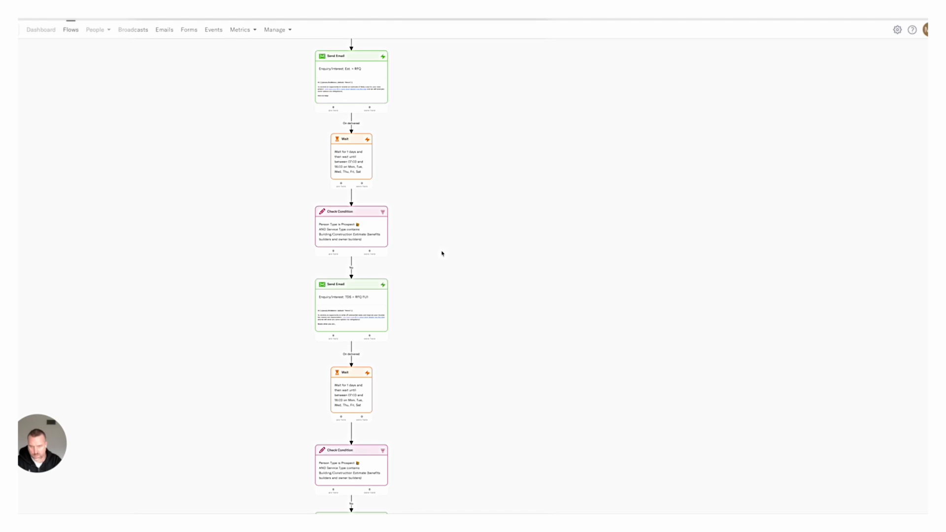
{"action": "left_click_drag", "start_coordinate": [441, 253], "coordinate": [444, 224]}
{"action": "scroll", "coordinate": [418, 227], "scroll_direction": "up", "scroll_amount": 1}
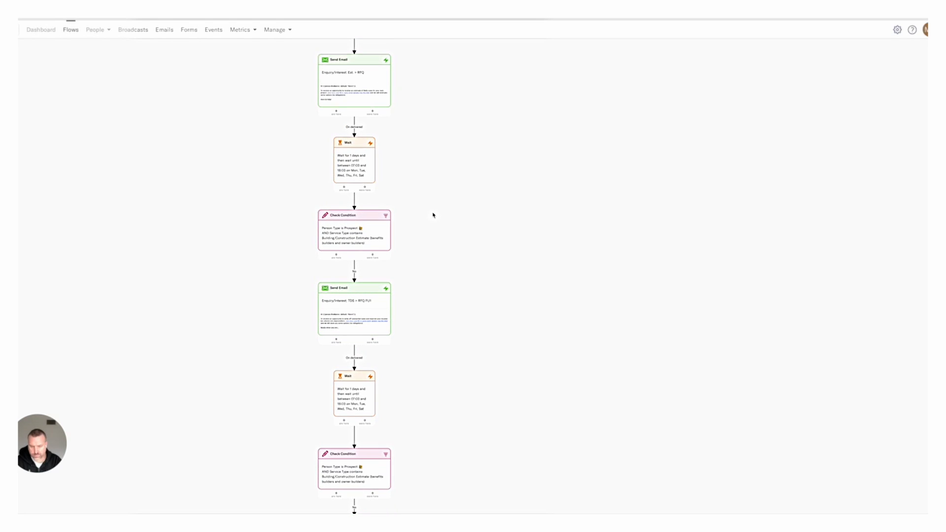
{"action": "left_click_drag", "start_coordinate": [433, 181], "coordinate": [453, 276]}
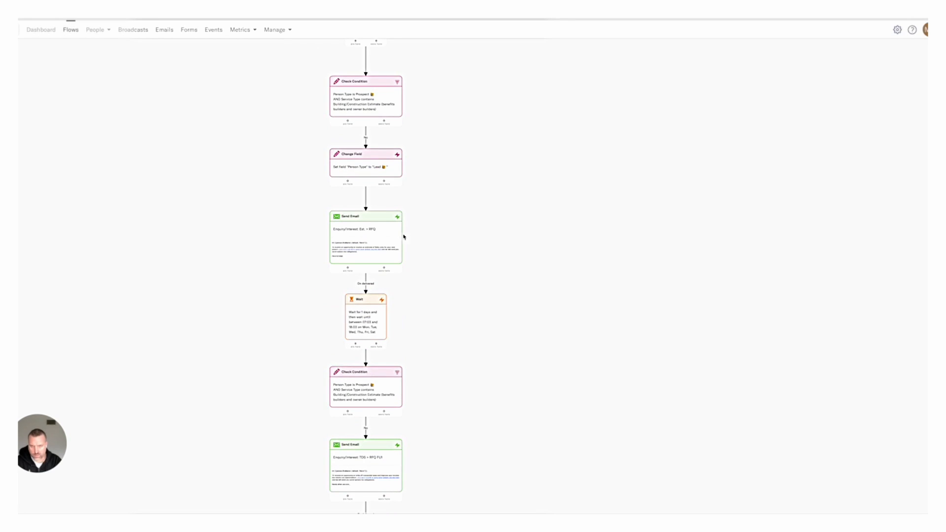
{"action": "mouse_move", "coordinate": [406, 233]}
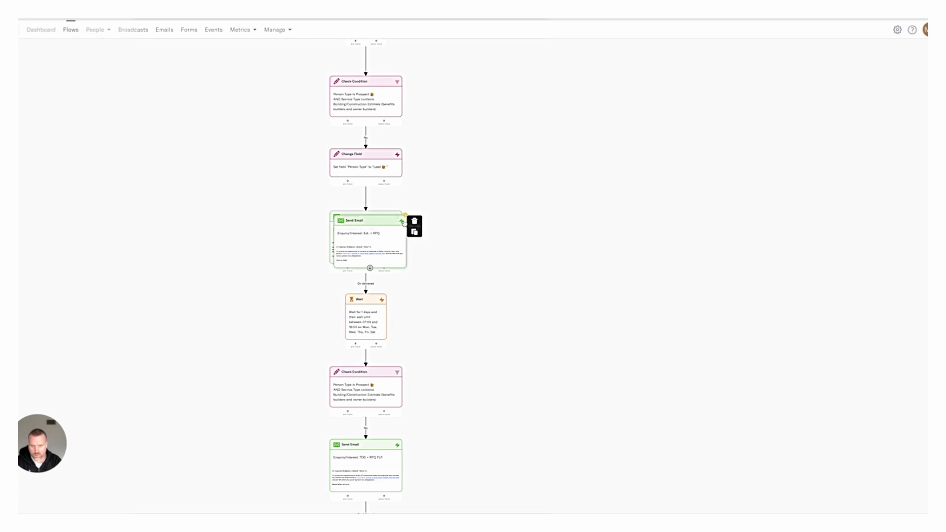
{"action": "scroll", "coordinate": [441, 268], "scroll_direction": "down", "scroll_amount": 4}
{"action": "left_click", "coordinate": [364, 338]}
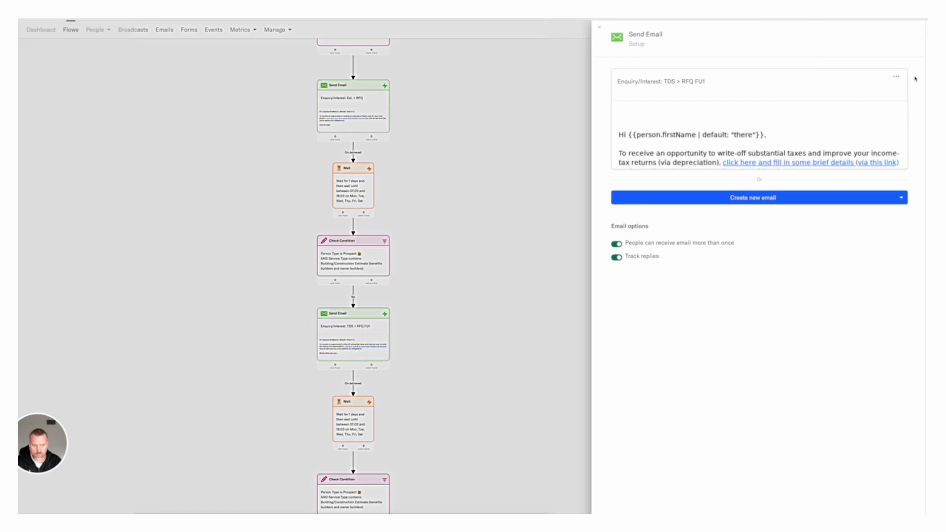
{"action": "left_click", "coordinate": [834, 125]}
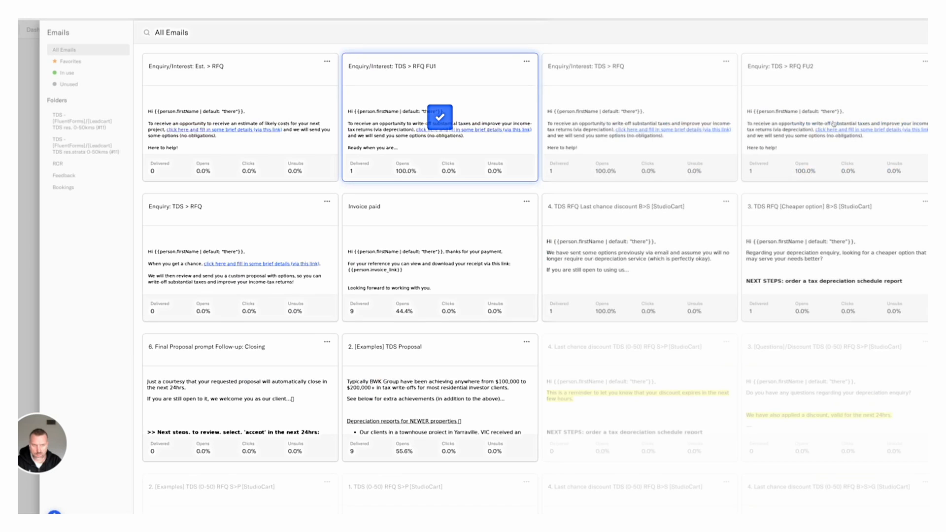
{"action": "left_click", "coordinate": [236, 109]}
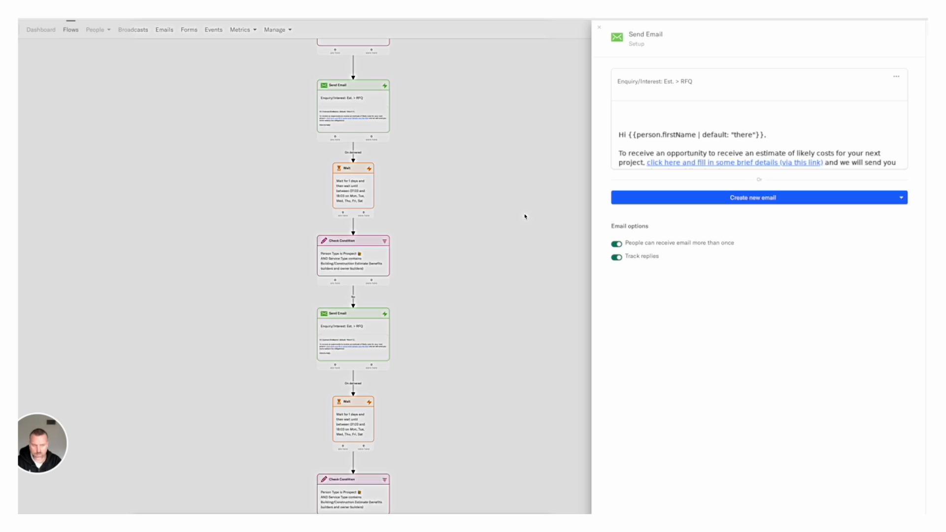
{"action": "left_click", "coordinate": [896, 76]}
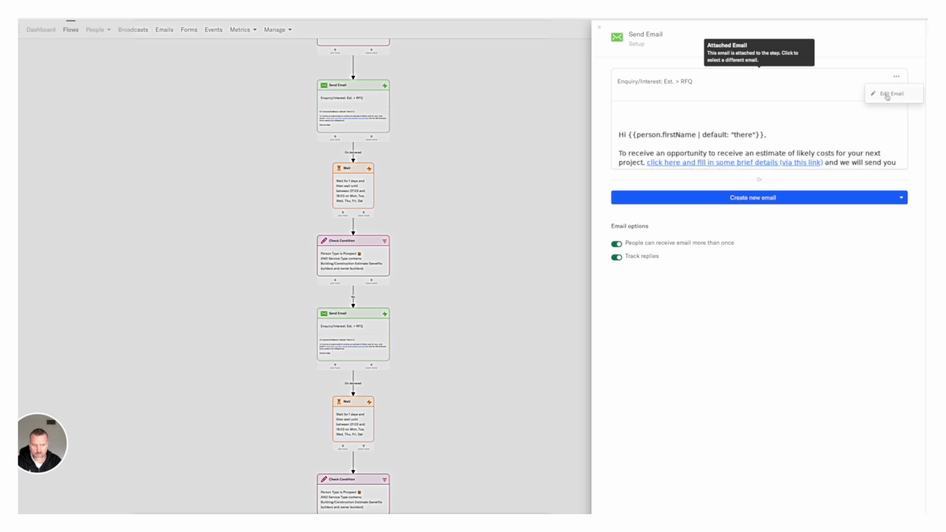
{"action": "left_click", "coordinate": [886, 95]}
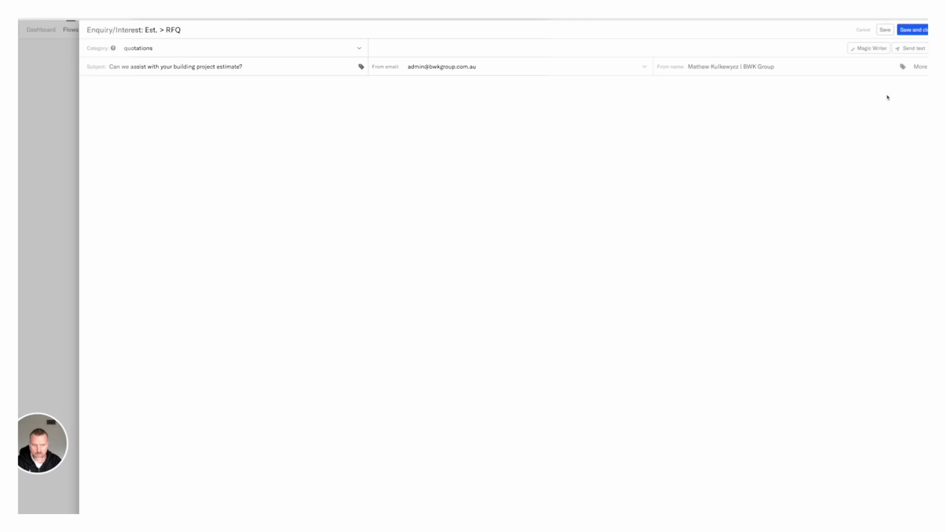
{"action": "left_click", "coordinate": [182, 30]}
{"action": "type", "text": "F"}
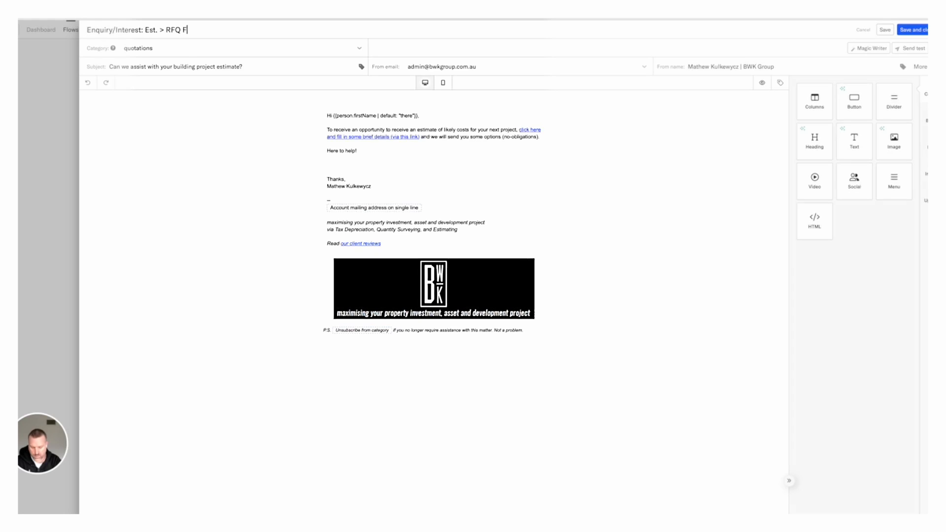
{"action": "type", "text": "U1"}
{"action": "left_click", "coordinate": [863, 30]}
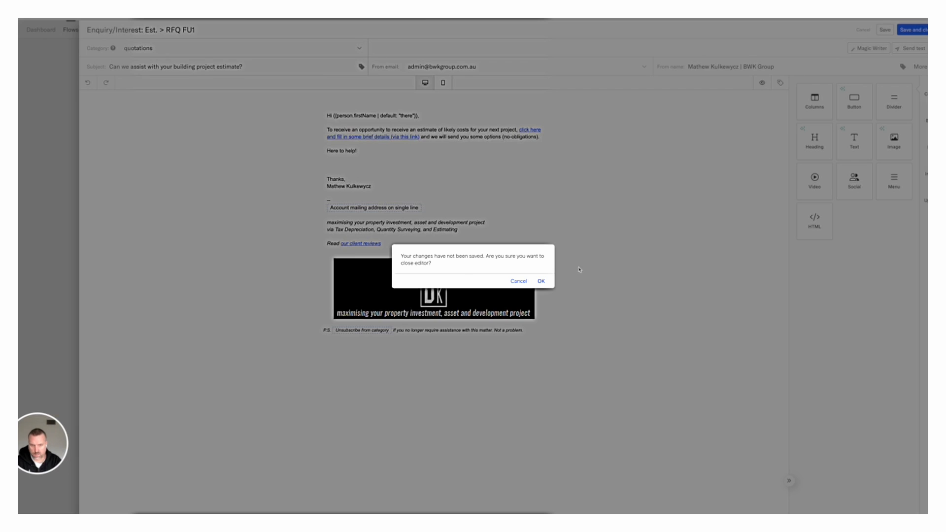
{"action": "left_click", "coordinate": [541, 280]}
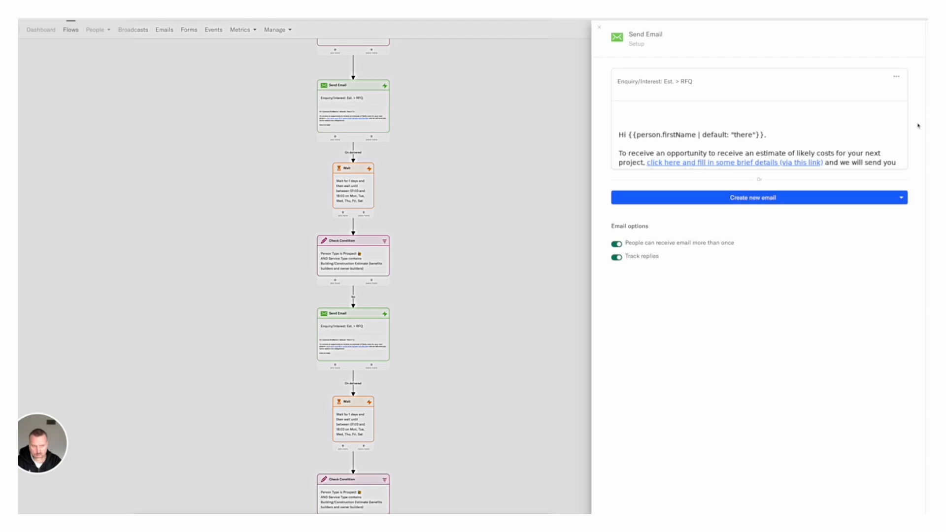
Duplicate the Enquiry/Interest: Est. > RFQ email from the email library and append "FU1" to the copy's name.
{"action": "left_click", "coordinate": [780, 139]}
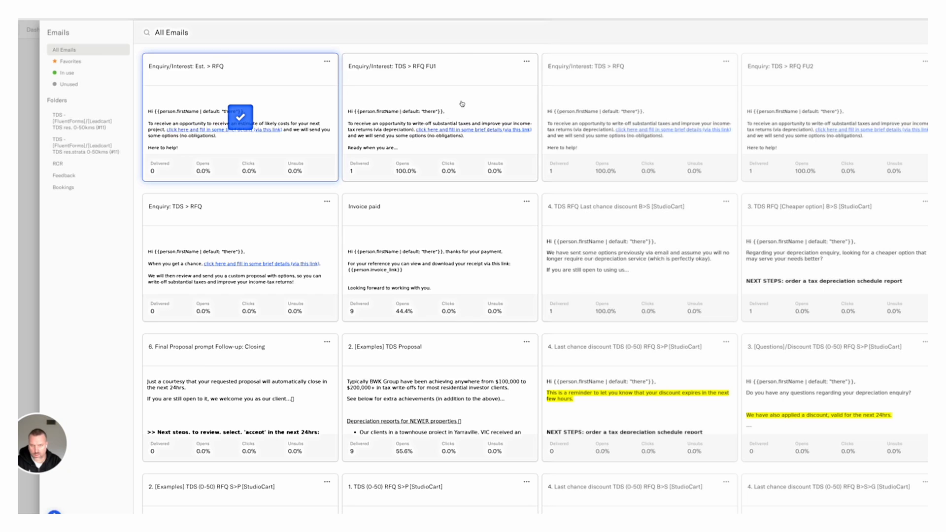
{"action": "left_click", "coordinate": [327, 62]}
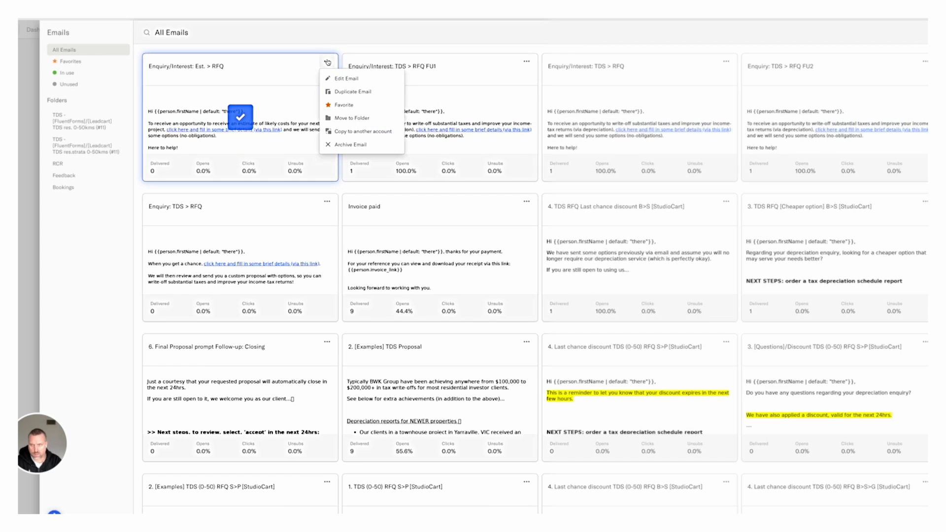
{"action": "left_click", "coordinate": [347, 93]}
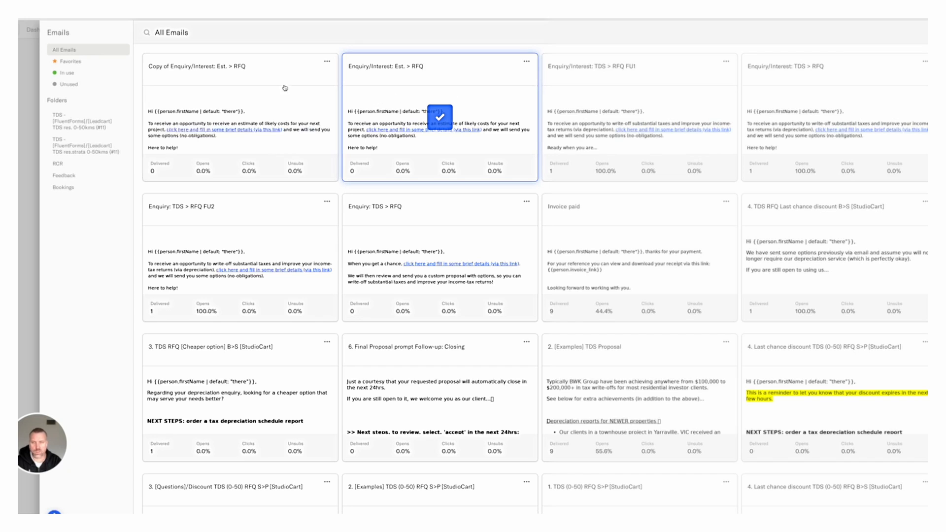
{"action": "left_click", "coordinate": [327, 61]}
{"action": "left_click", "coordinate": [335, 78]}
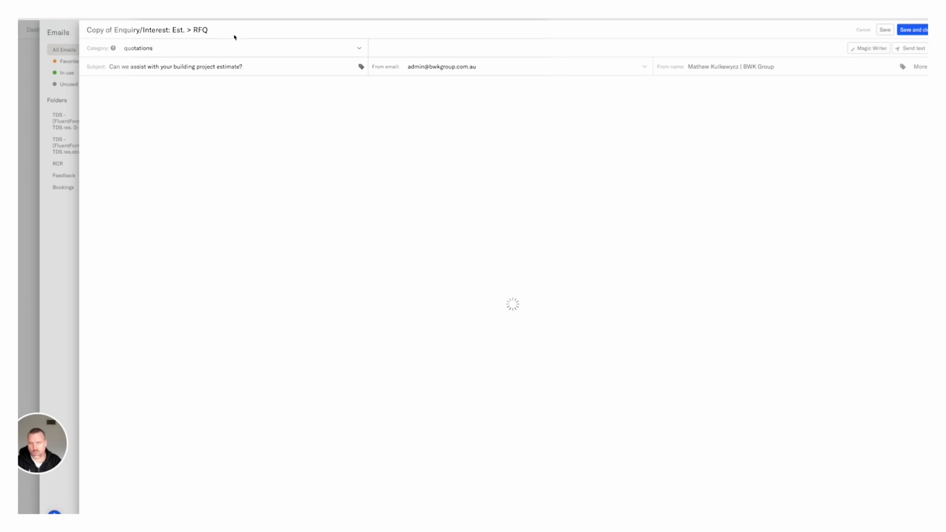
{"action": "left_click", "coordinate": [210, 30]}
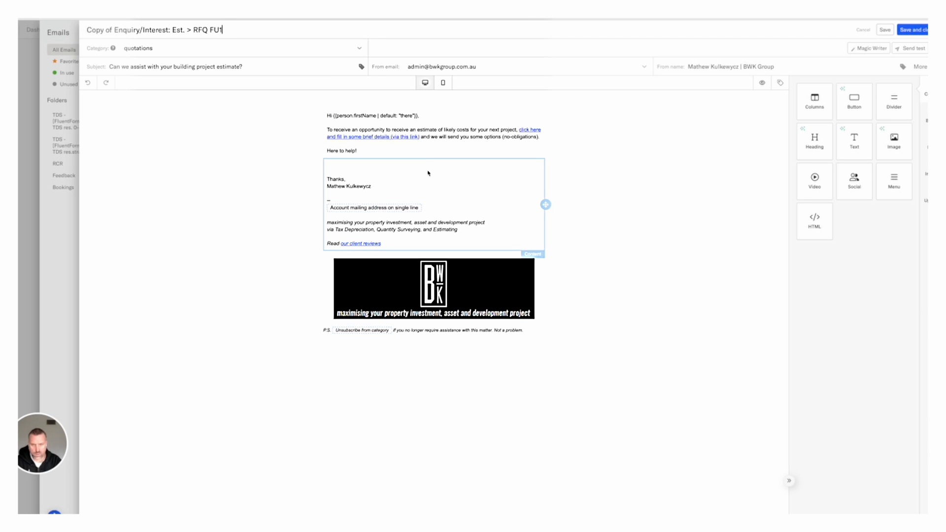
Check the link URL set on the BWK logo image in the duplicated email.
{"action": "left_click", "coordinate": [471, 288]}
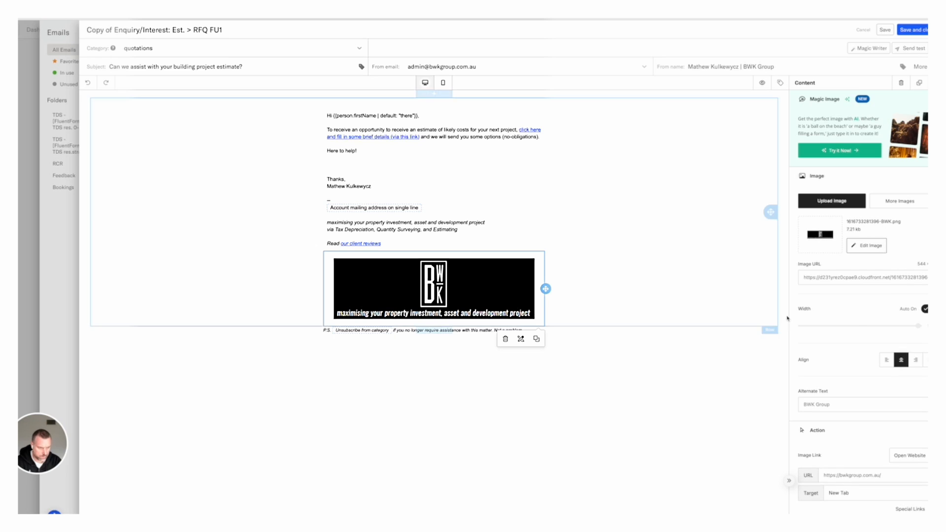
{"action": "scroll", "coordinate": [860, 329], "scroll_direction": "down", "scroll_amount": 5}
{"action": "scroll", "coordinate": [860, 330], "scroll_direction": "down", "scroll_amount": 1}
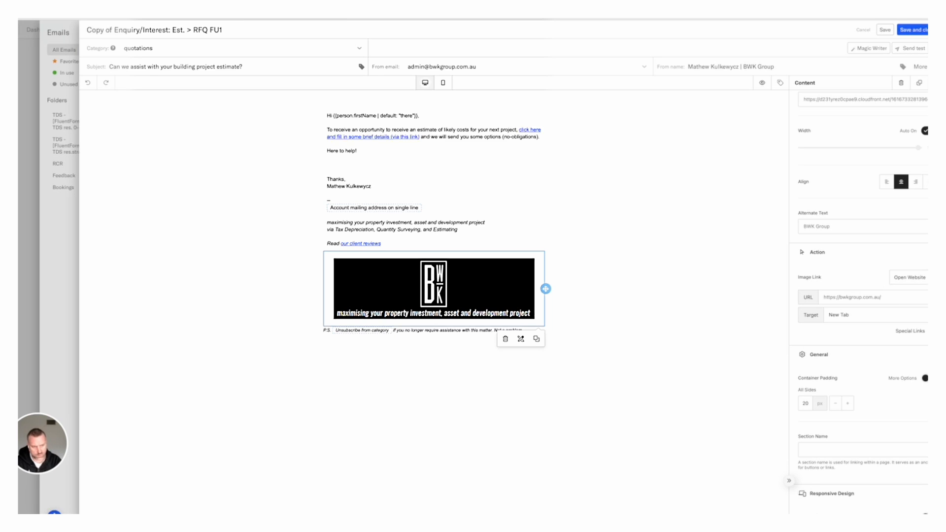
{"action": "left_click", "coordinate": [897, 297]}
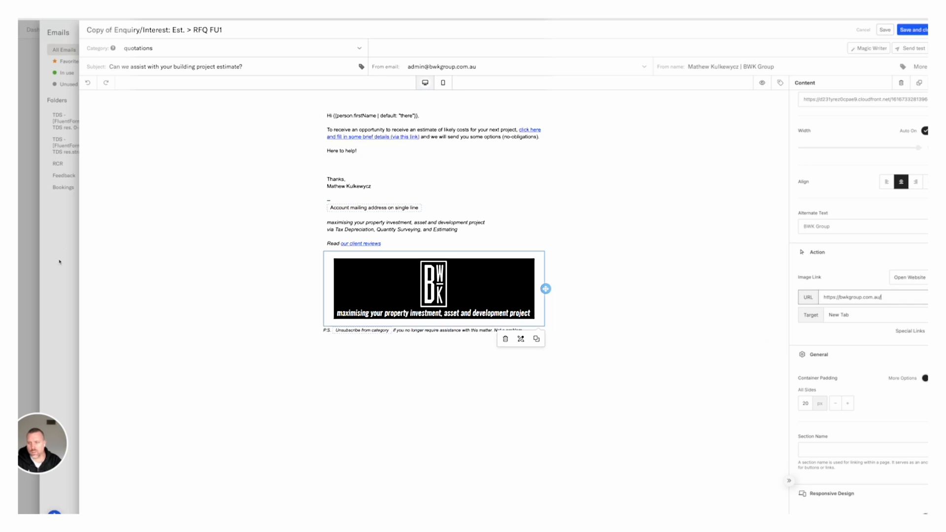
Save and close the duplicated FU1 email and attach it to the follow-up Send Email step.
{"action": "left_click", "coordinate": [912, 29]}
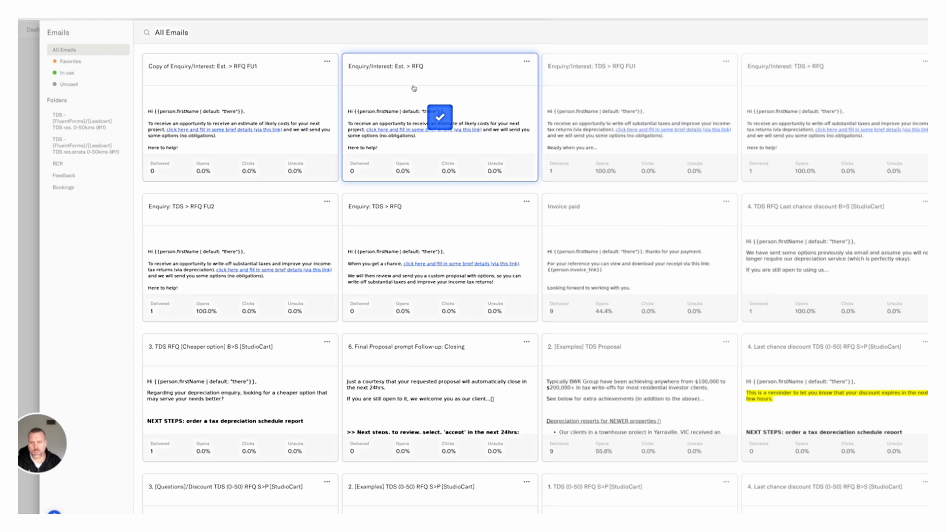
{"action": "left_click", "coordinate": [260, 108]}
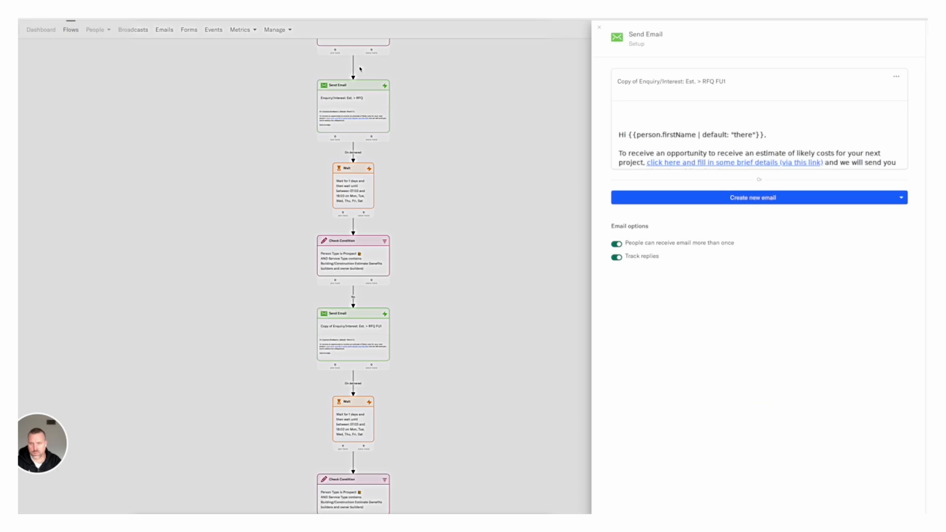
Remove "Copy of" from the name of the attached Est. > RFQ FU1 email, save it and close the step's setup.
{"action": "left_click", "coordinate": [896, 79]}
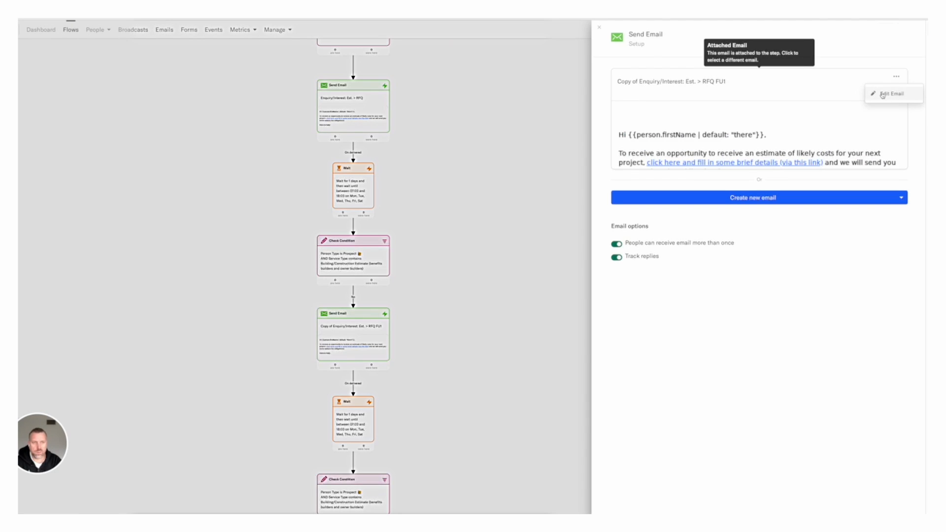
{"action": "left_click", "coordinate": [884, 94]}
{"action": "left_click_drag", "start_coordinate": [116, 30], "coordinate": [64, 29]}
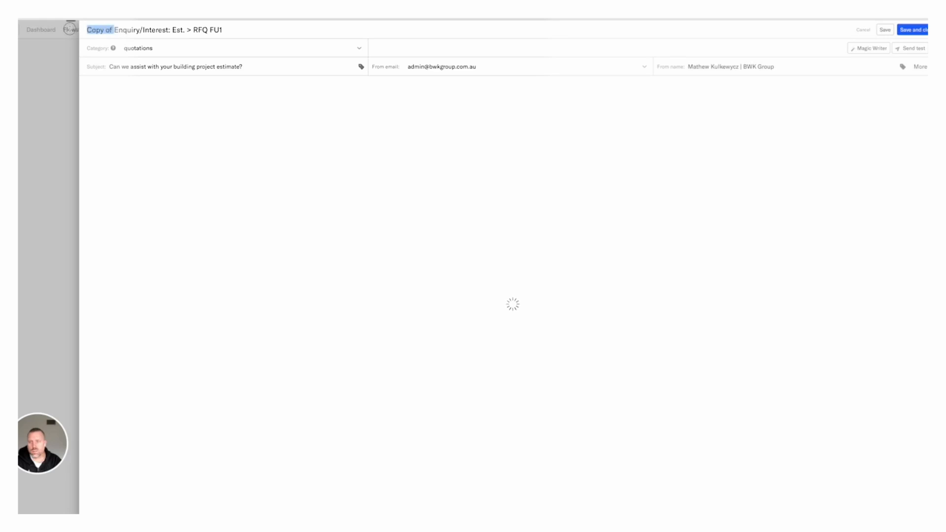
{"action": "key", "text": "BackSpace"}
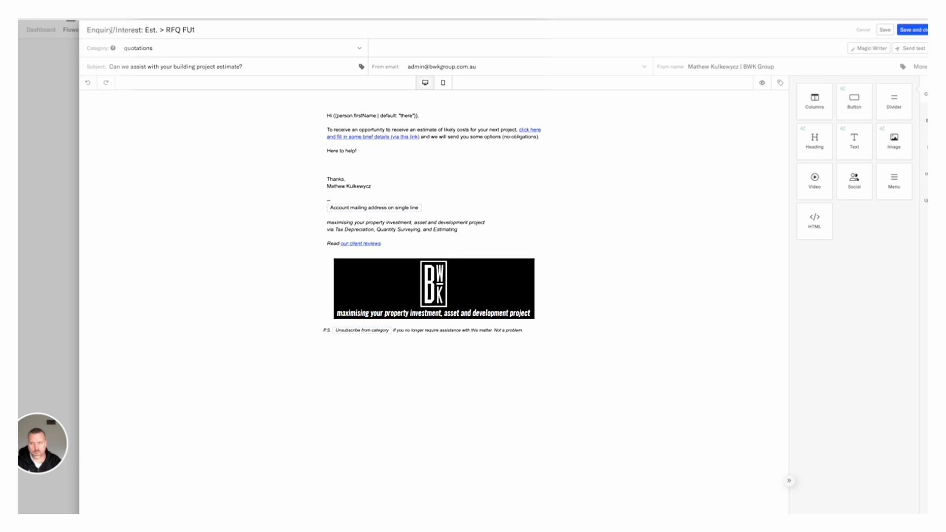
{"action": "left_click", "coordinate": [916, 31]}
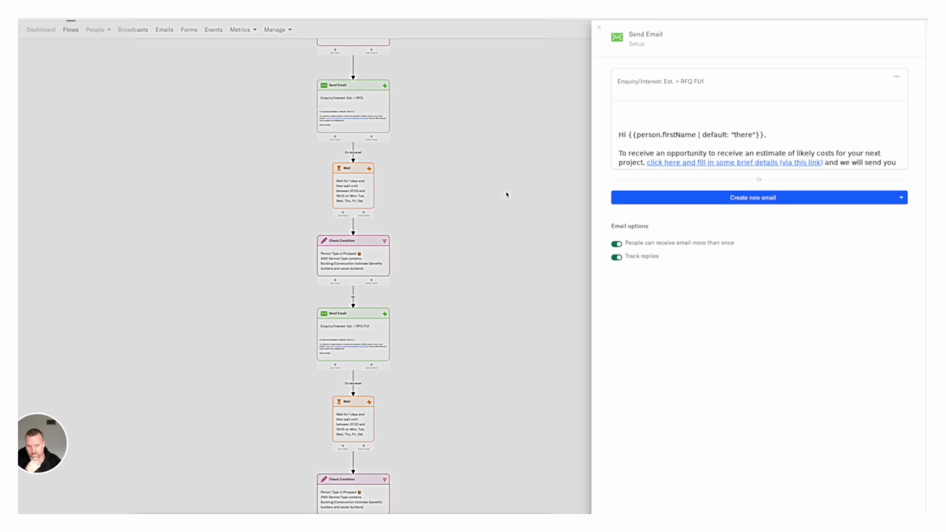
{"action": "left_click", "coordinate": [507, 195]}
In the Send Email step that uses Enquiry: TDS > RFQ FU2, attach the Enquiry/Interest: Est. > RFQ FU1 email instead.
{"action": "scroll", "coordinate": [468, 197], "scroll_direction": "down", "scroll_amount": 5}
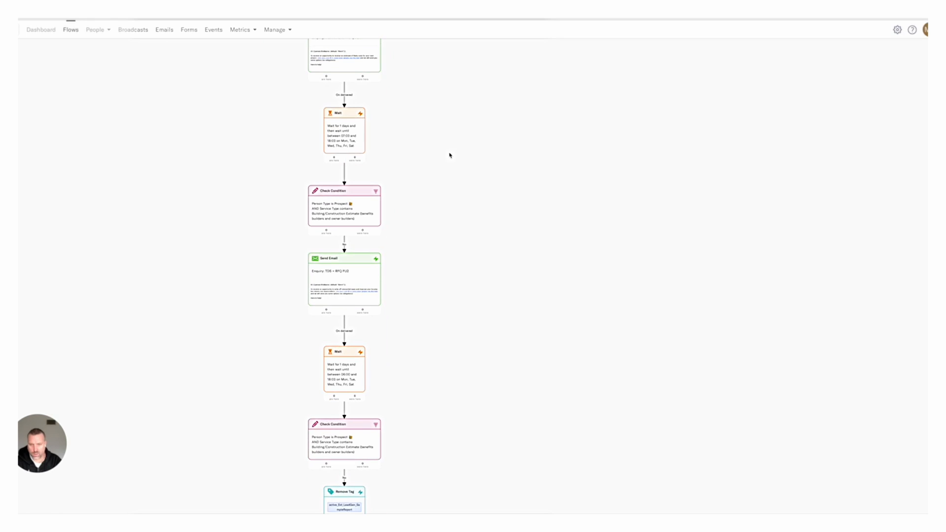
{"action": "left_click", "coordinate": [337, 279]}
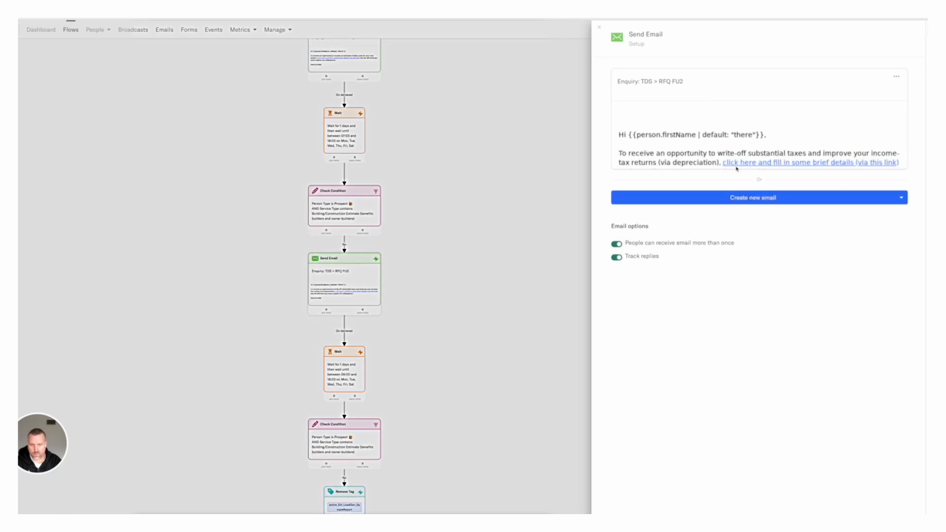
{"action": "left_click", "coordinate": [803, 130]}
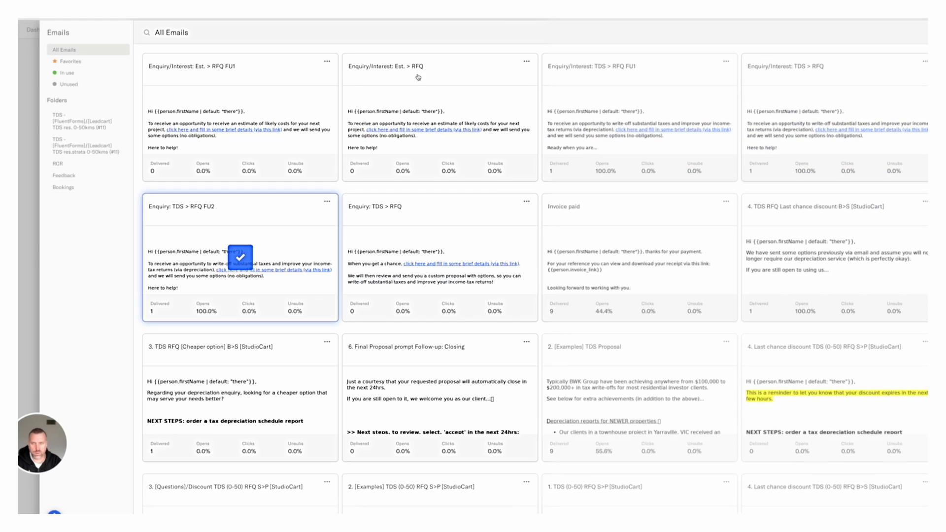
{"action": "left_click", "coordinate": [292, 104]}
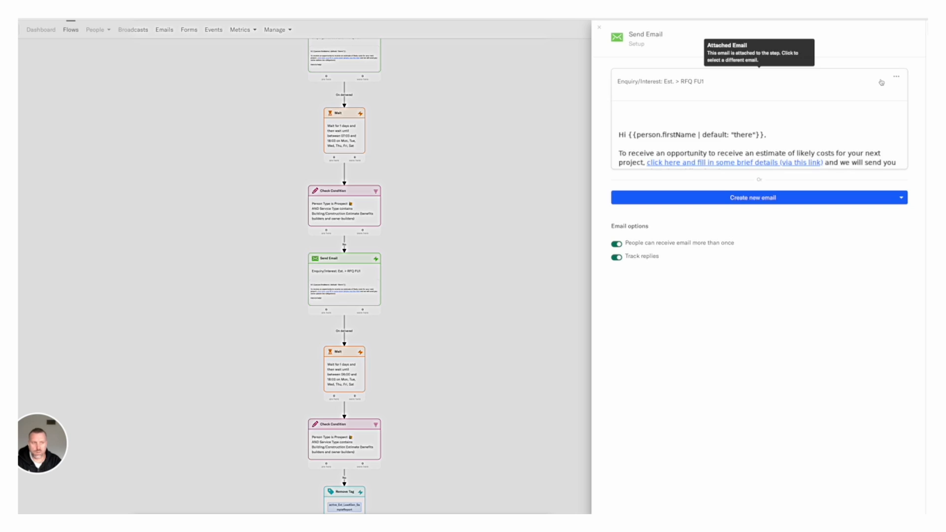
Duplicate the Enquiry/Interest: Est. > RFQ FU1 email in the email library and open the copy for editing.
{"action": "left_click", "coordinate": [897, 79]}
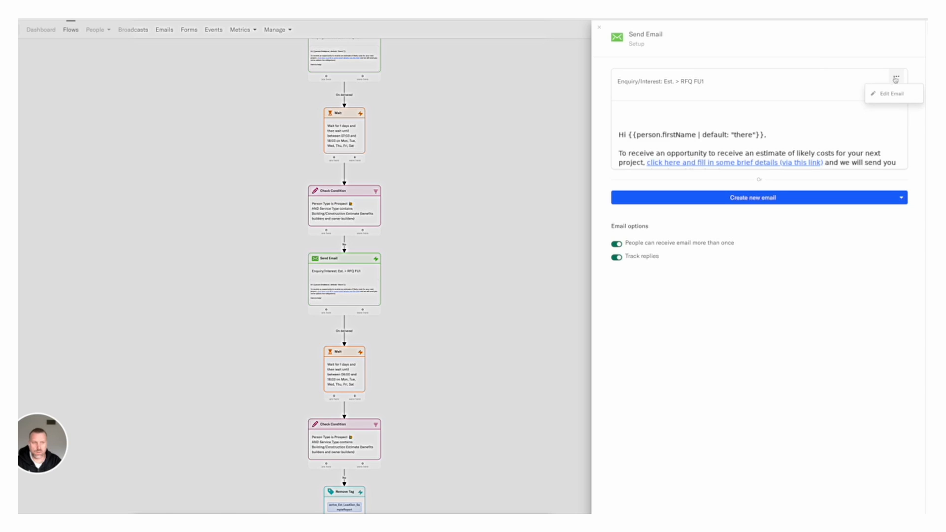
{"action": "left_click", "coordinate": [817, 124]}
{"action": "left_click", "coordinate": [327, 62]}
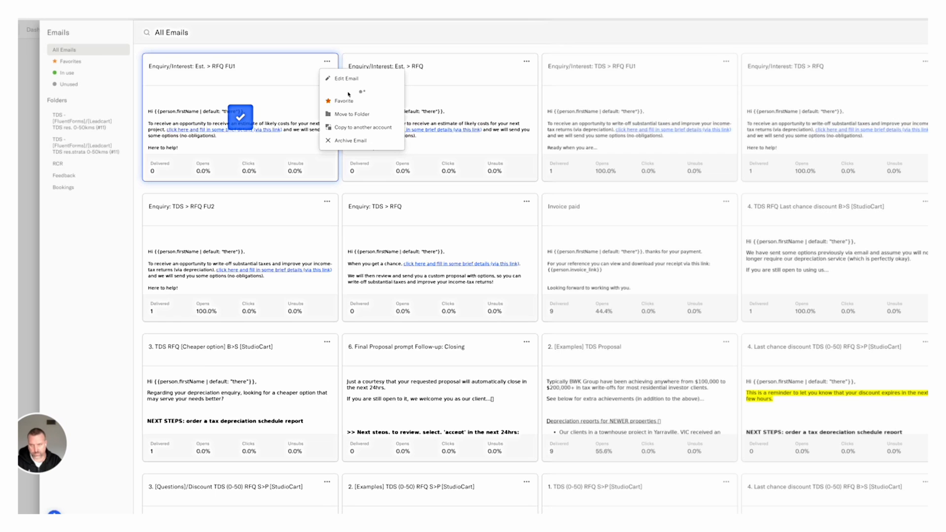
{"action": "left_click", "coordinate": [348, 94]}
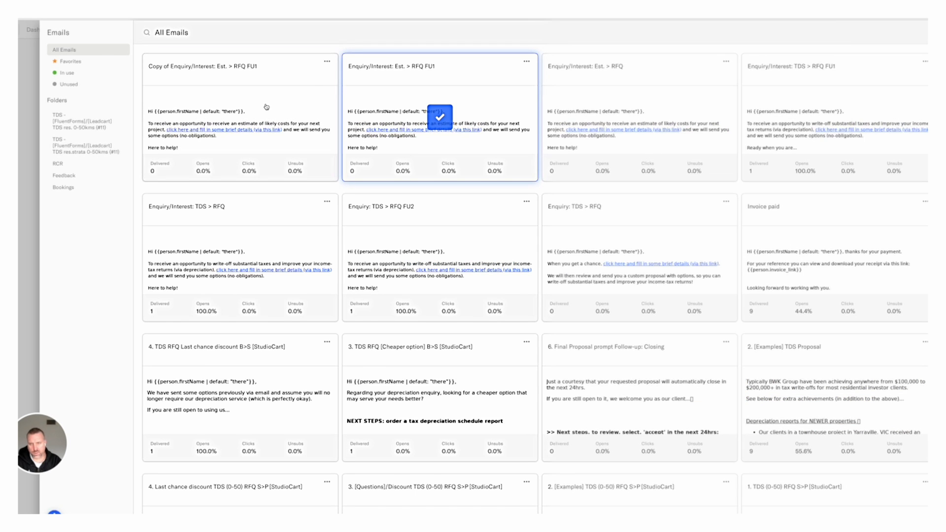
{"action": "left_click", "coordinate": [328, 61]}
{"action": "left_click", "coordinate": [344, 78]}
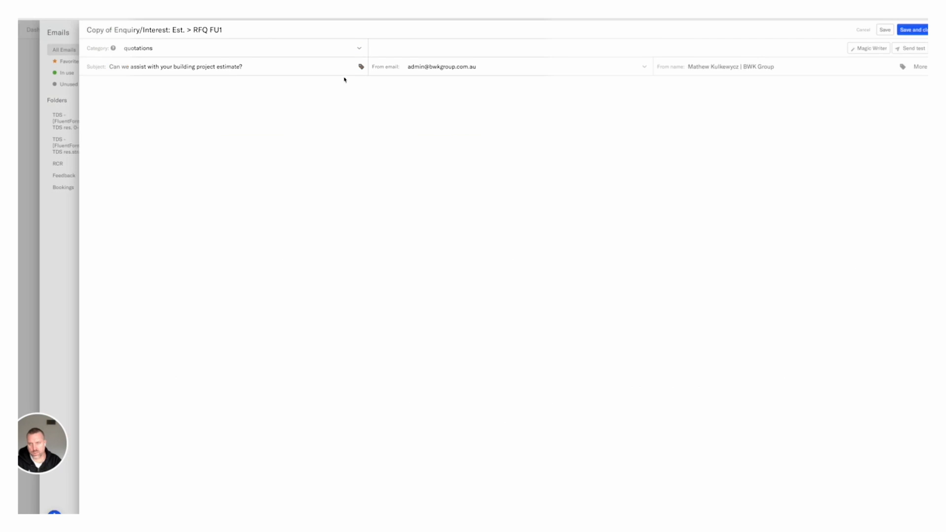
Rename the copy as Enquiry/Interest: Est. > RFQ FU2, save it and attach it to the second follow-up Send Email step.
{"action": "left_click", "coordinate": [223, 30]}
{"action": "key", "text": "BackSpace"}
{"action": "type", "text": "2"}
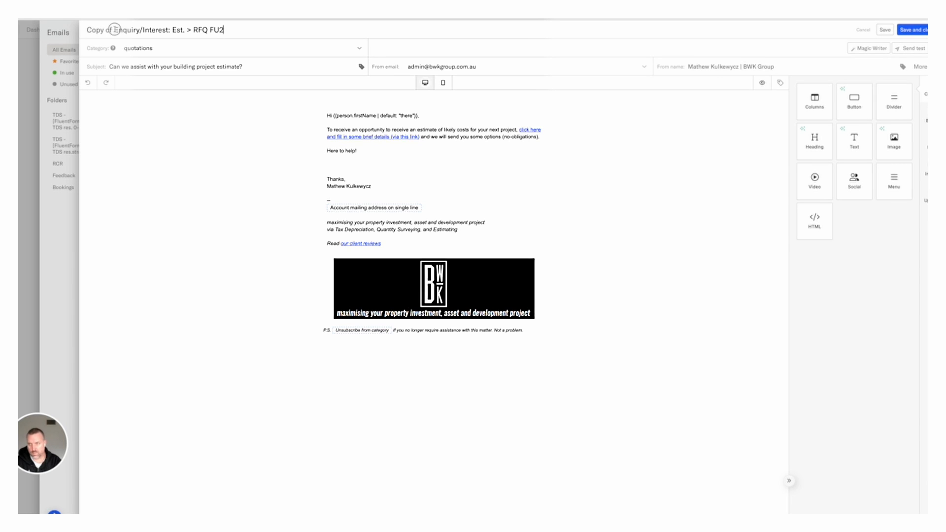
{"action": "left_click_drag", "start_coordinate": [115, 29], "coordinate": [86, 29]}
{"action": "key", "text": "BackSpace"}
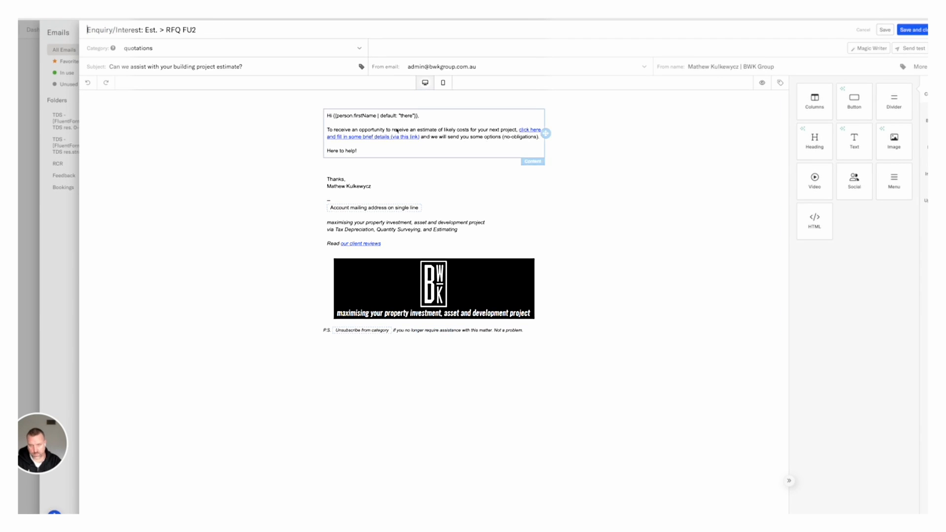
{"action": "left_click", "coordinate": [921, 31]}
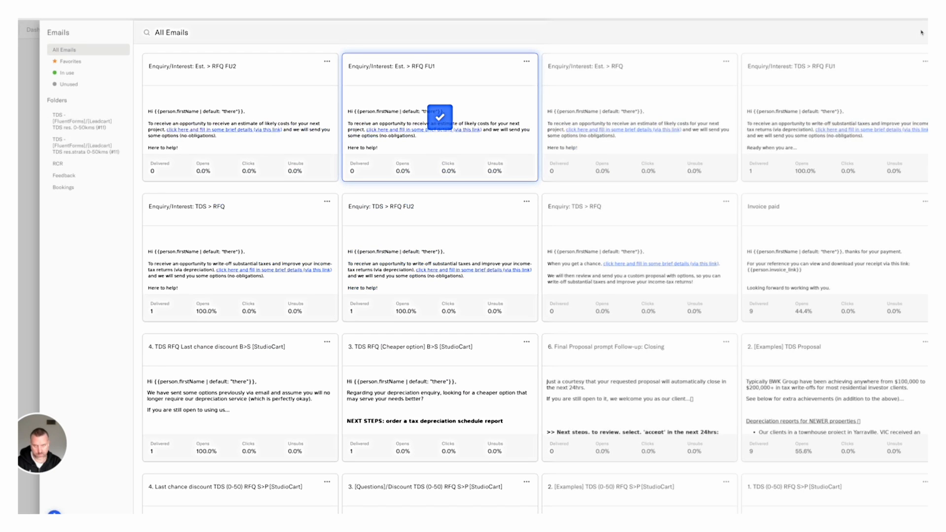
{"action": "left_click", "coordinate": [240, 103]}
{"action": "left_click", "coordinate": [186, 251]}
Review the follow-up part of the flow and check the email attached to the second follow-up Send Email step.
{"action": "left_click_drag", "start_coordinate": [435, 368], "coordinate": [446, 171]}
{"action": "left_click_drag", "start_coordinate": [461, 257], "coordinate": [458, 324]}
{"action": "scroll", "coordinate": [457, 324], "scroll_direction": "up", "scroll_amount": 10}
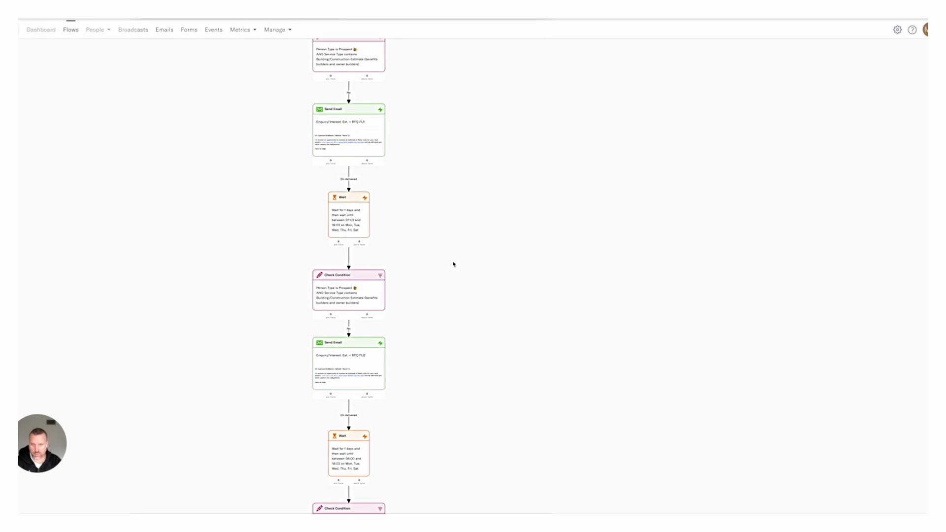
{"action": "scroll", "coordinate": [468, 288], "scroll_direction": "down", "scroll_amount": 5}
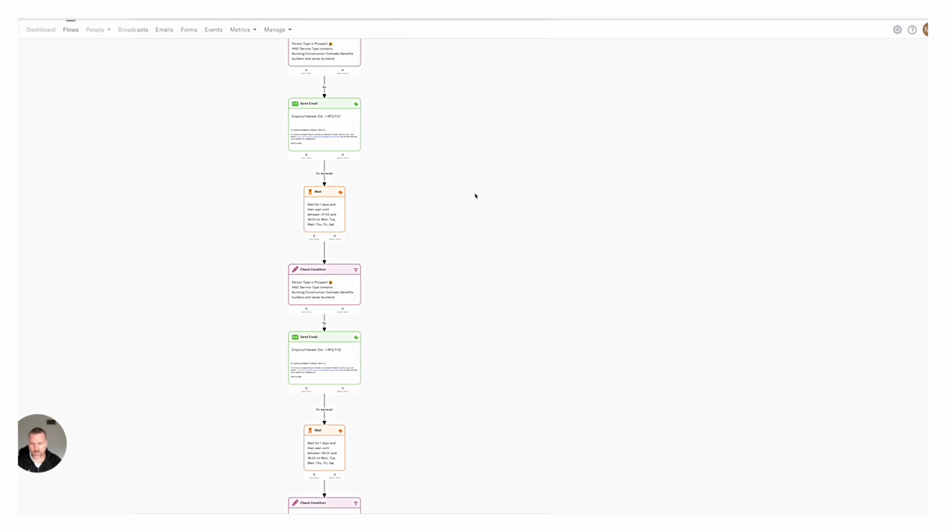
{"action": "scroll", "coordinate": [476, 172], "scroll_direction": "down", "scroll_amount": 3}
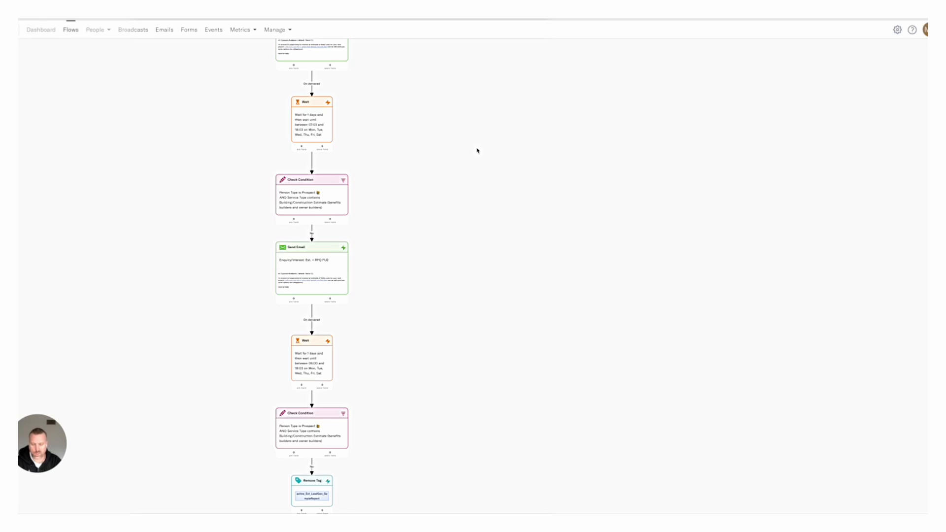
{"action": "left_click", "coordinate": [328, 269]}
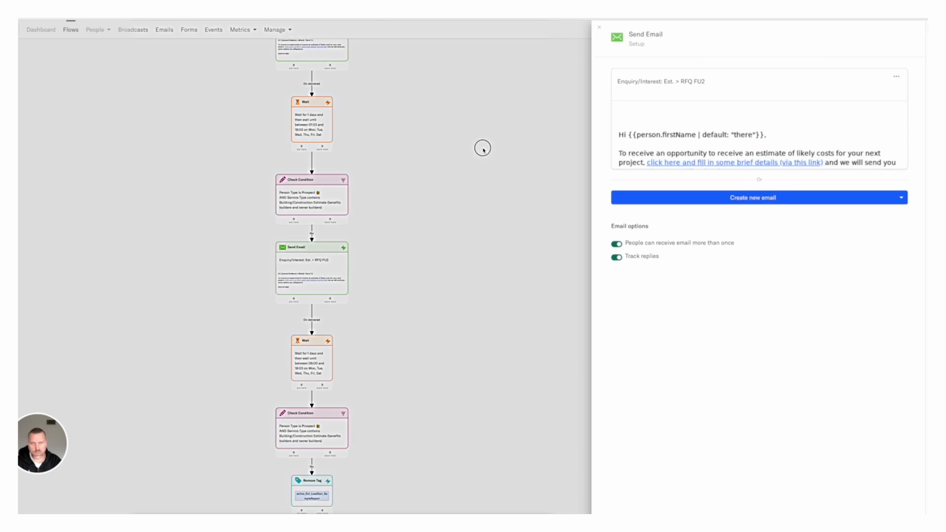
{"action": "left_click", "coordinate": [482, 147]}
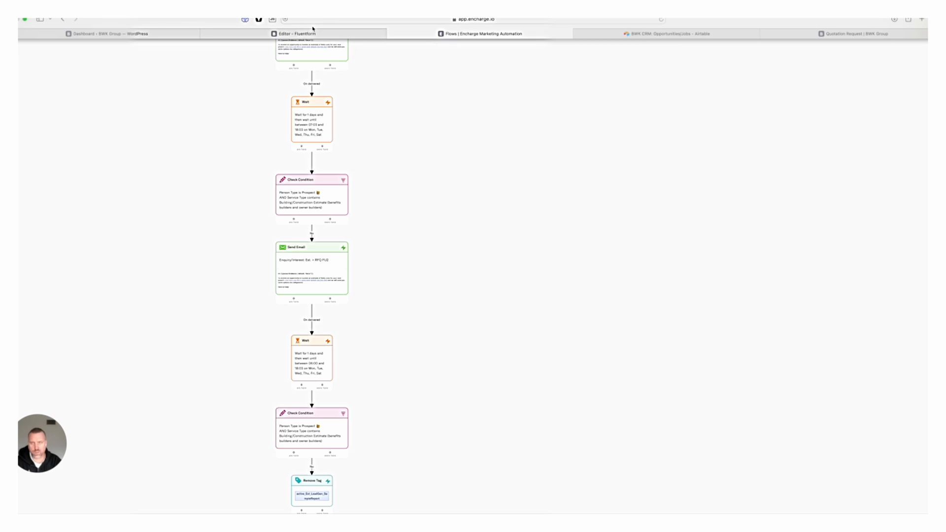
Switch to the BWK Group website and view its Quotations/Contact Us page.
{"action": "left_click", "coordinate": [253, 36]}
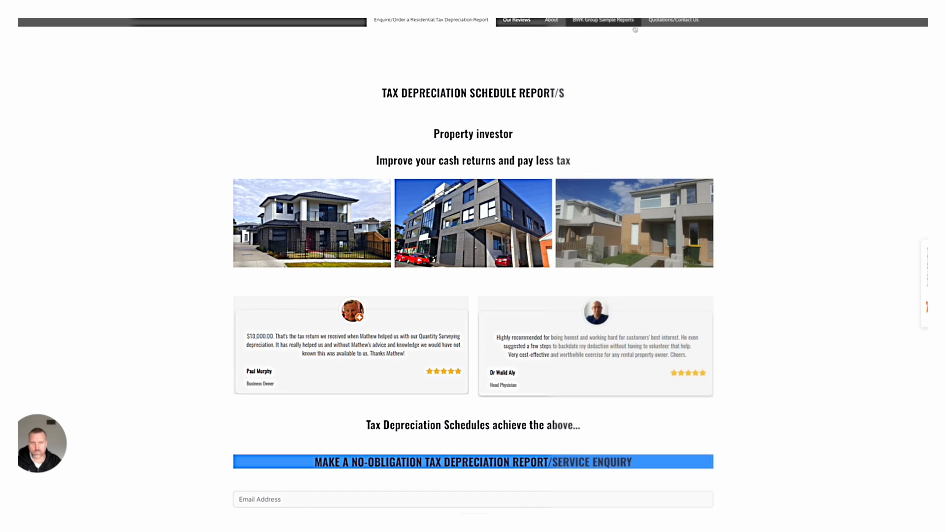
{"action": "left_click", "coordinate": [674, 22]}
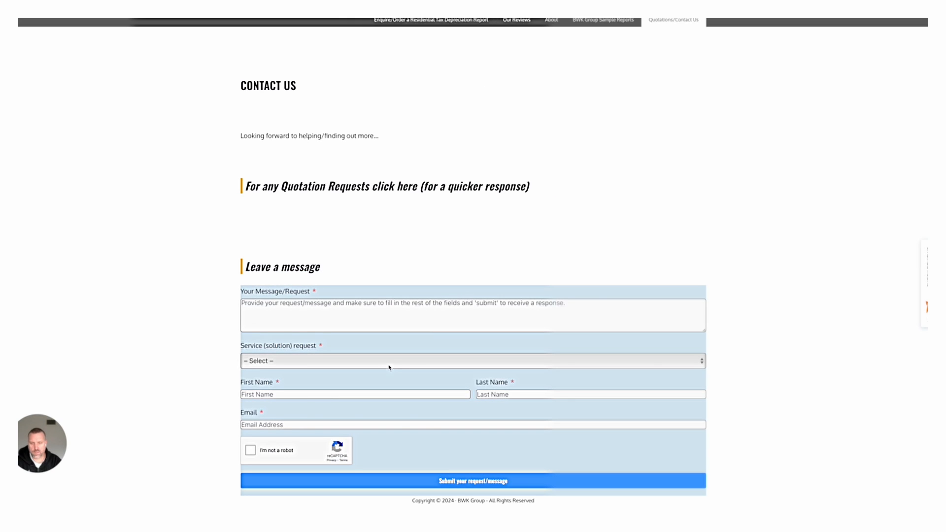
{"action": "left_click", "coordinate": [389, 367]}
{"action": "left_click", "coordinate": [548, 168]}
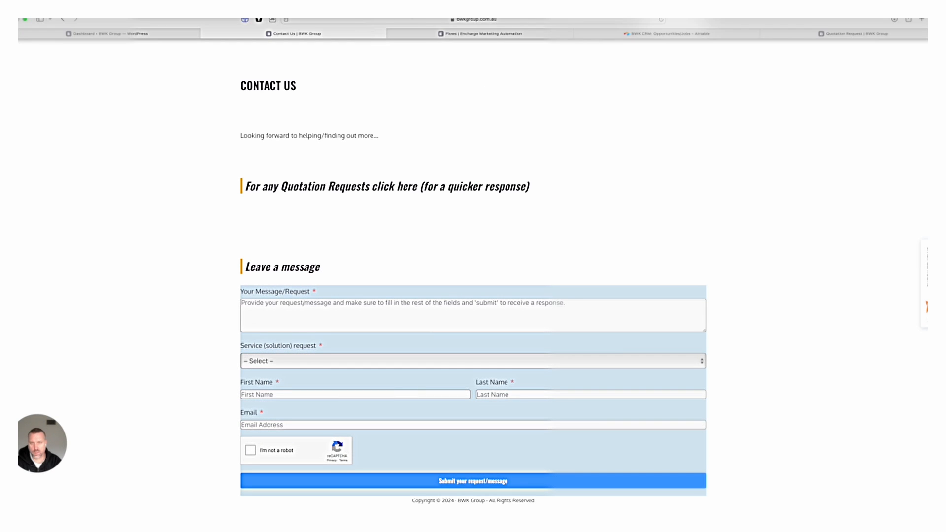
Review the fields of the Quotation Request form for the Estimating/Costing service.
{"action": "left_click", "coordinate": [808, 37]}
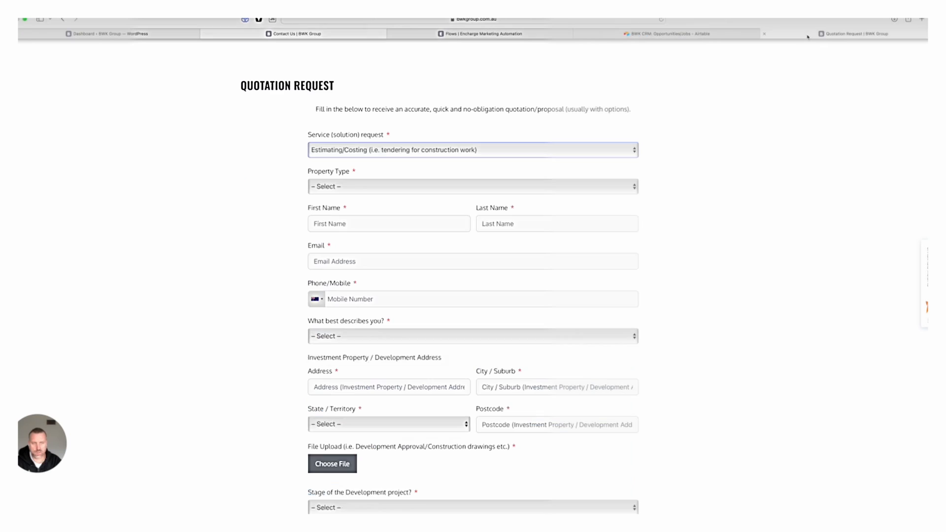
{"action": "scroll", "coordinate": [736, 144], "scroll_direction": "down", "scroll_amount": 3}
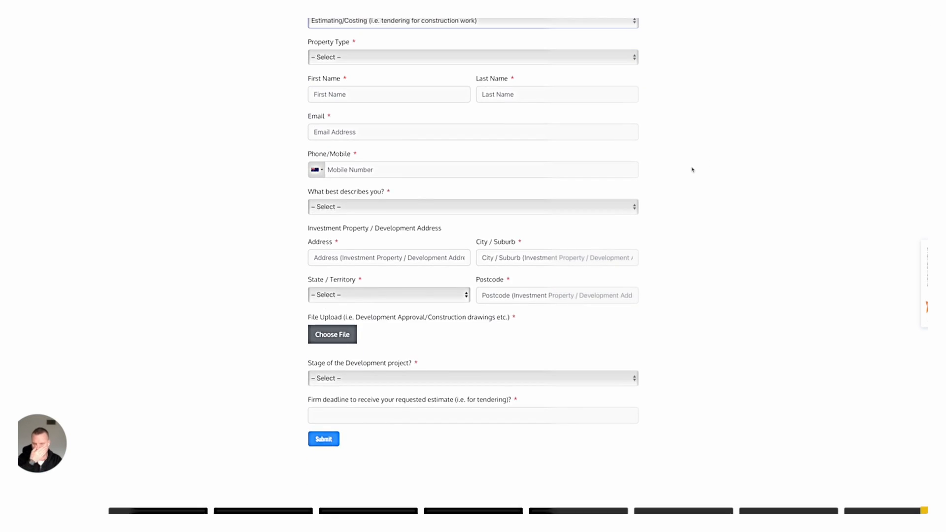
{"action": "scroll", "coordinate": [693, 169], "scroll_direction": "up", "scroll_amount": 2}
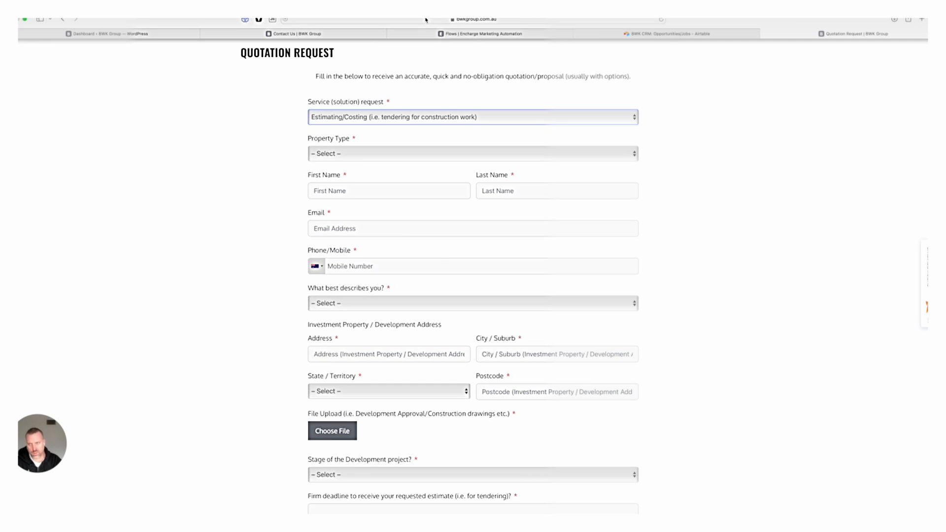
Switch to the "Lead Gen Form > Follow Up > CRM" note and go through its three list items, selecting their text.
{"action": "key", "text": "super+Tab"}
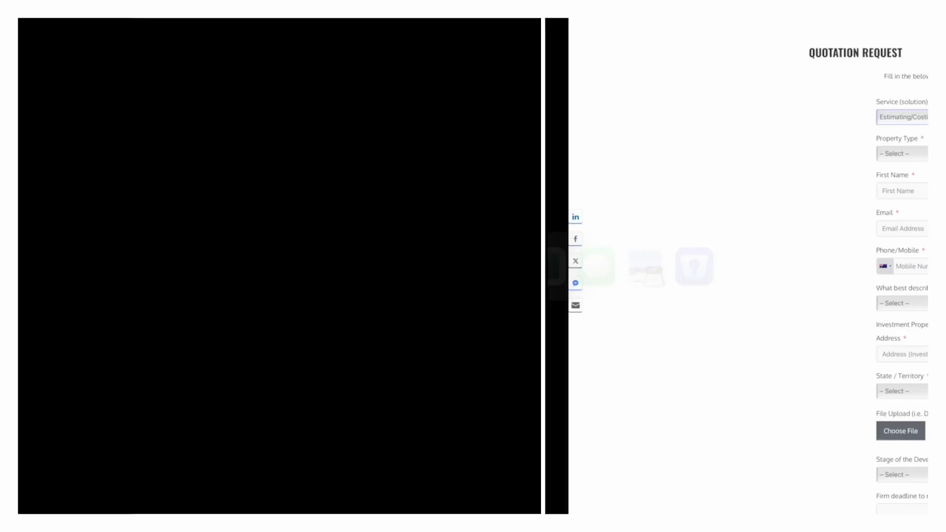
{"action": "left_click", "coordinate": [668, 59]}
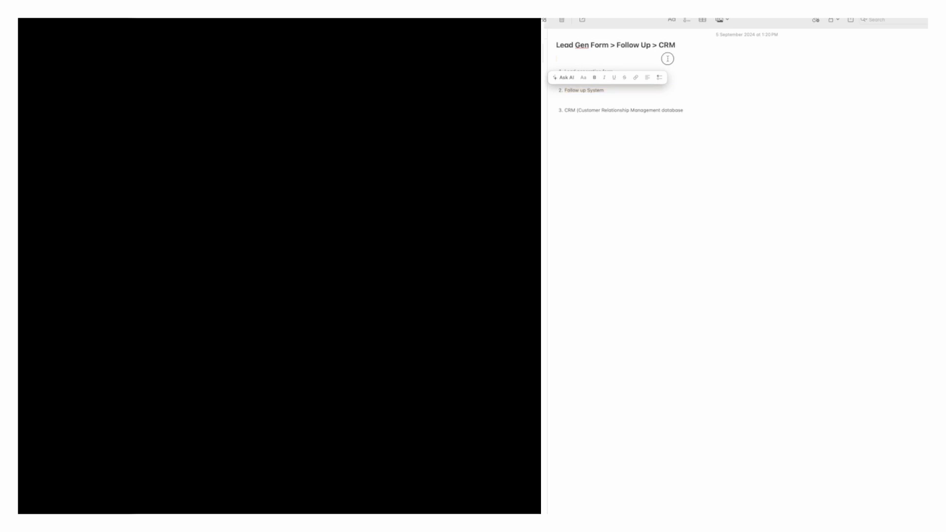
{"action": "left_click", "coordinate": [607, 72]}
{"action": "left_click_drag", "start_coordinate": [607, 72], "coordinate": [563, 73]}
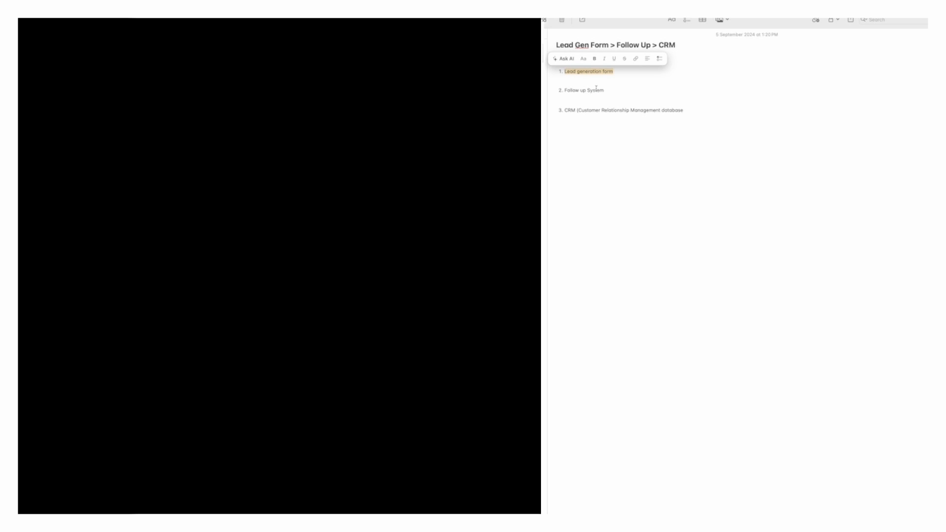
{"action": "left_click_drag", "start_coordinate": [604, 93], "coordinate": [682, 110]}
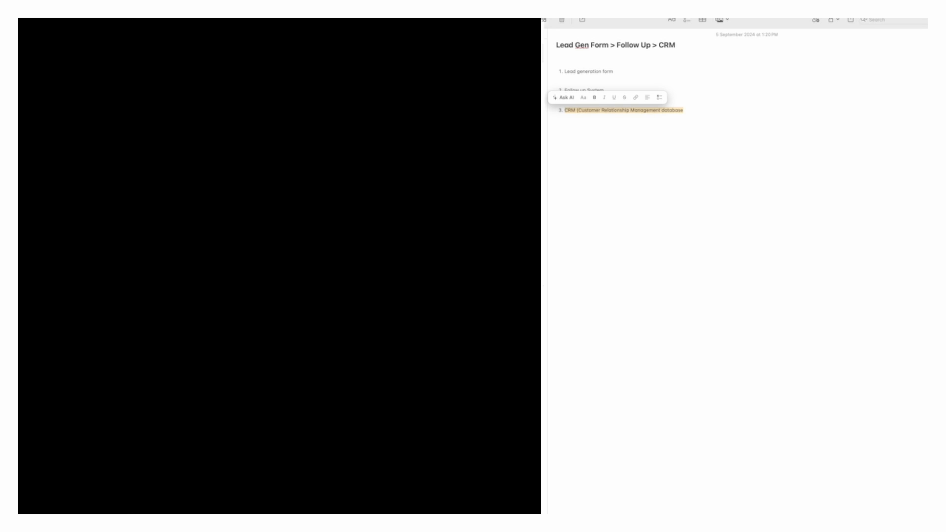
Switch to the Pabbly Connect dashboard and open the workflow search.
{"action": "key", "text": "super+Tab"}
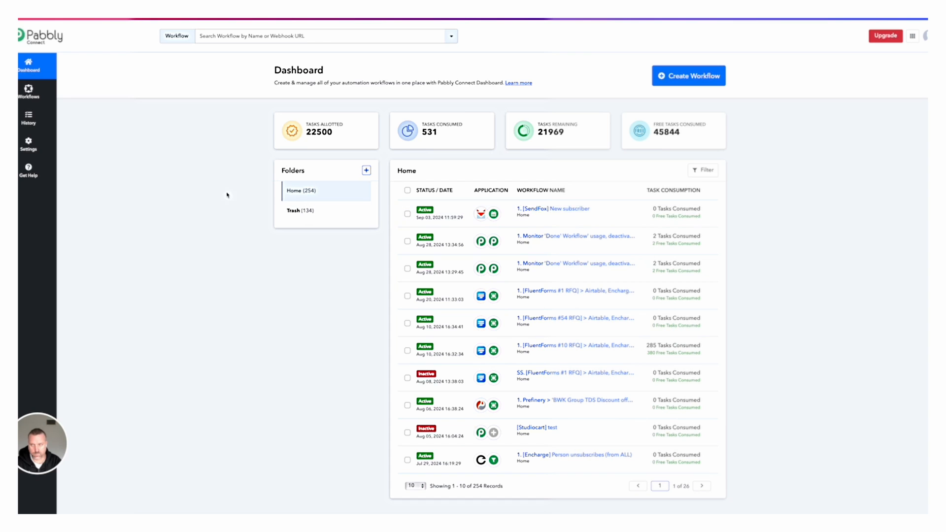
{"action": "left_click", "coordinate": [207, 36]}
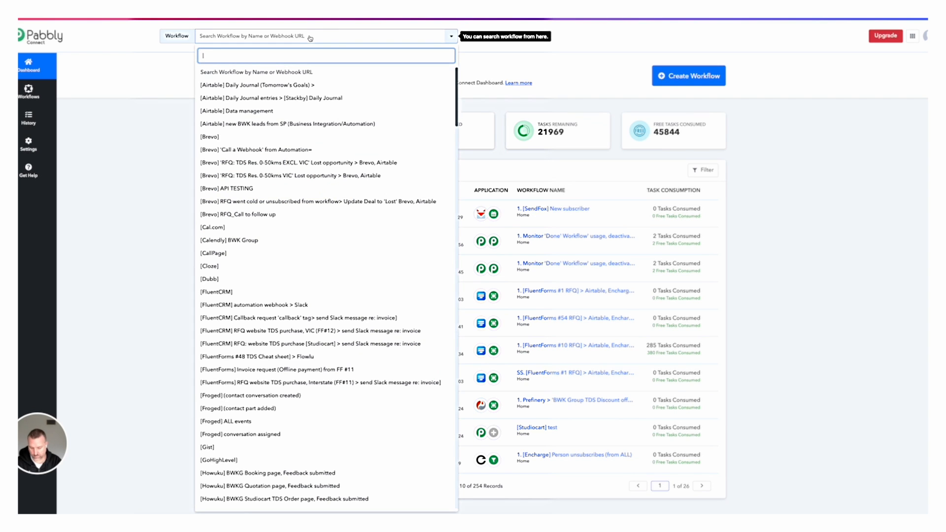
{"action": "type", "text": "#7"}
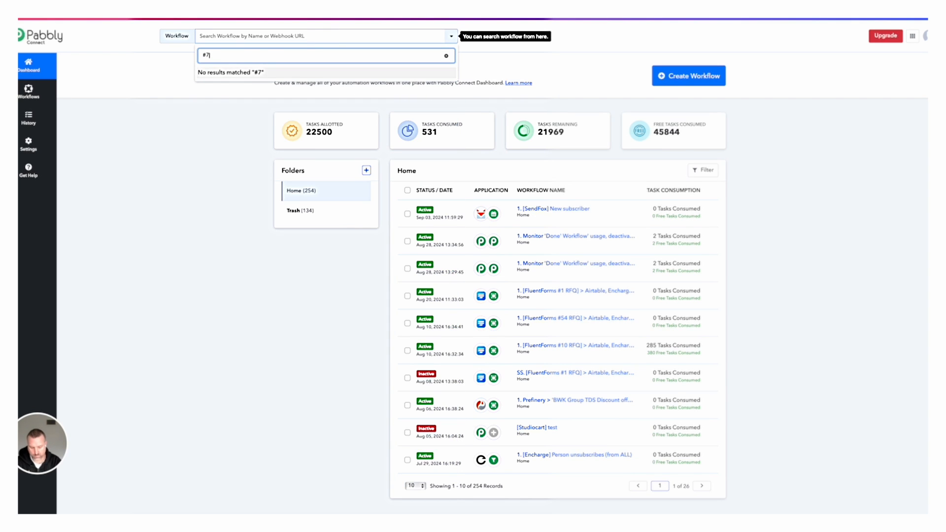
{"action": "key", "text": "BackSpace"}
{"action": "key", "text": "BackSpace"}
Search the workflows for "sample" and open the Sample BWK Group Reports workflow.
{"action": "type", "text": "samp"}
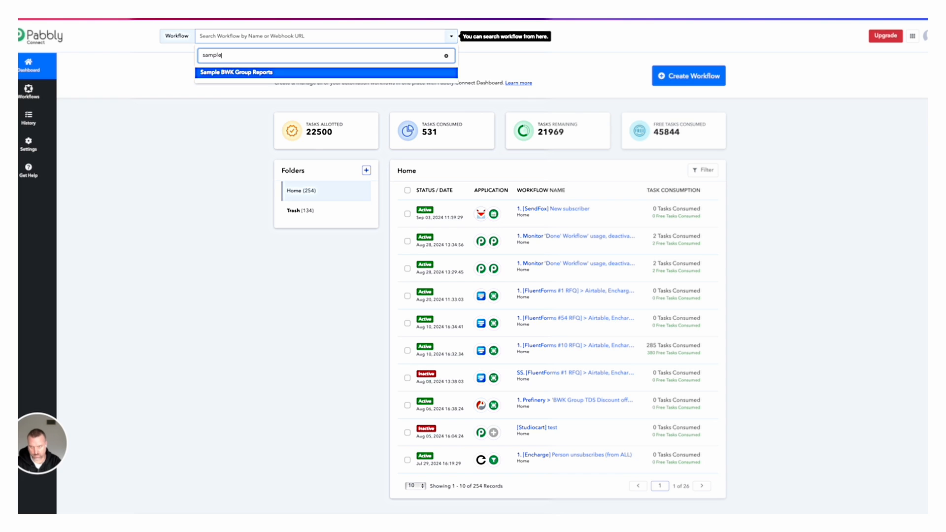
{"action": "type", "text": "le"}
{"action": "key", "text": "Return"}
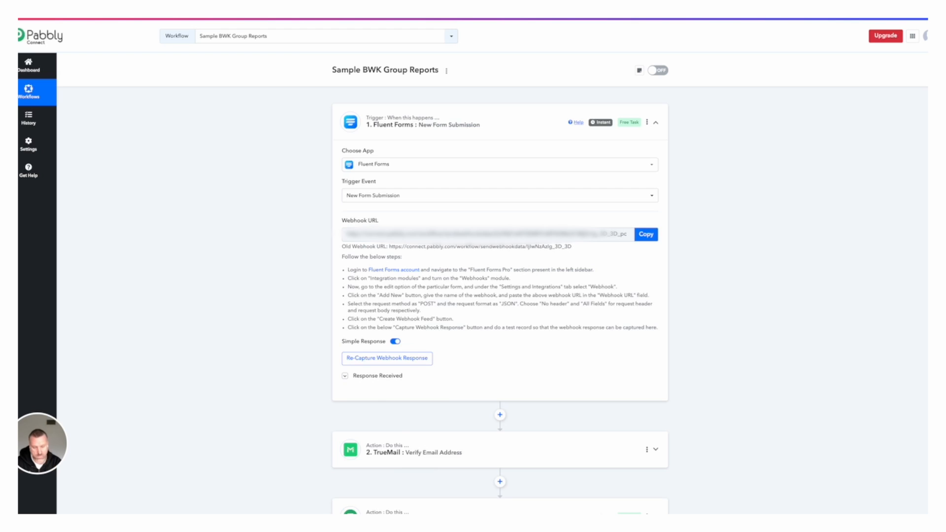
Review the actions of the Sample BWK Group Reports workflow, from the Fluent Forms trigger to the Plutio Create Person action.
{"action": "scroll", "coordinate": [566, 203], "scroll_direction": "down", "scroll_amount": 7}
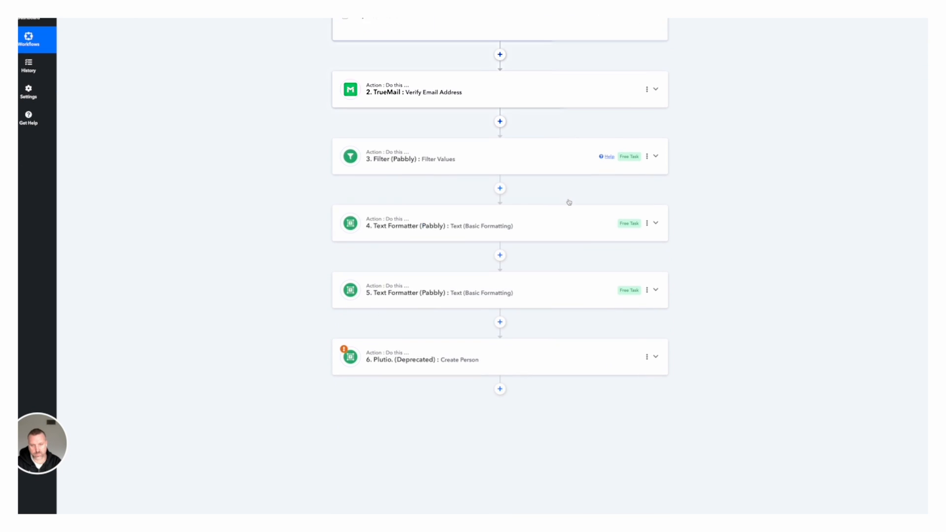
{"action": "scroll", "coordinate": [568, 202], "scroll_direction": "up", "scroll_amount": 2}
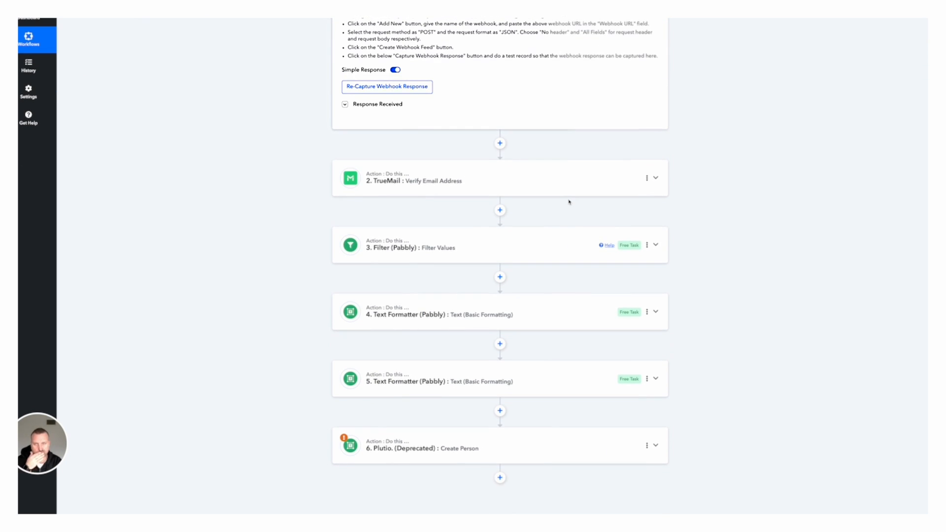
{"action": "scroll", "coordinate": [568, 202], "scroll_direction": "up", "scroll_amount": 2}
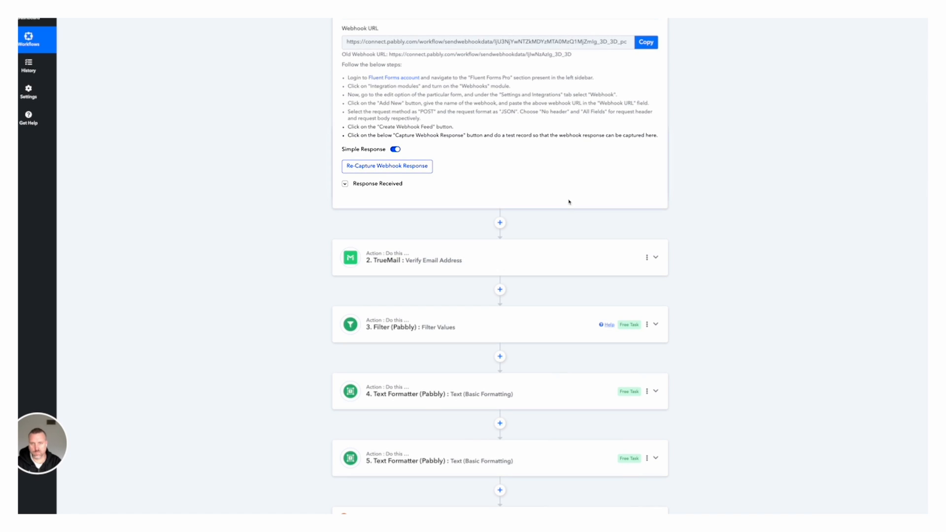
{"action": "scroll", "coordinate": [568, 202], "scroll_direction": "up", "scroll_amount": 3}
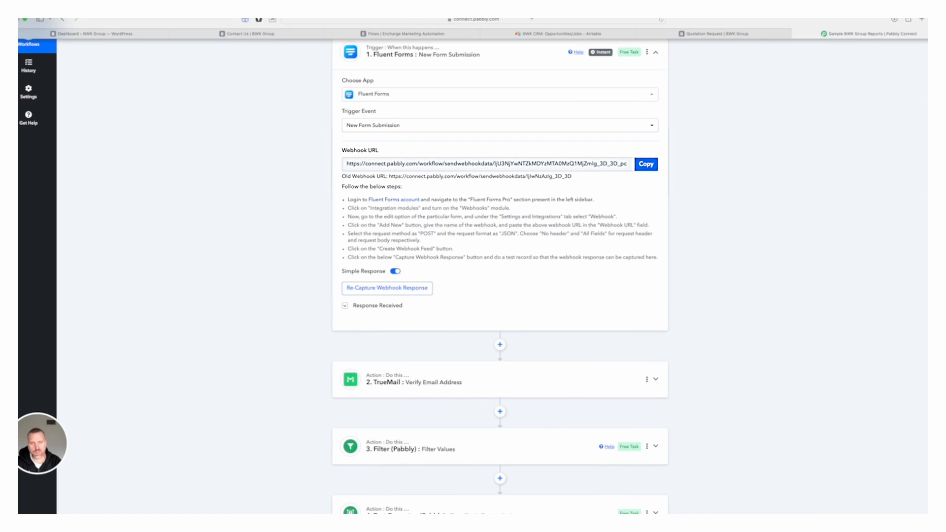
Switch to the BWK CRM in Airtable, look through the Opportunities/Jobs records and open the Opportunity/Job Status board.
{"action": "left_click", "coordinate": [531, 33]}
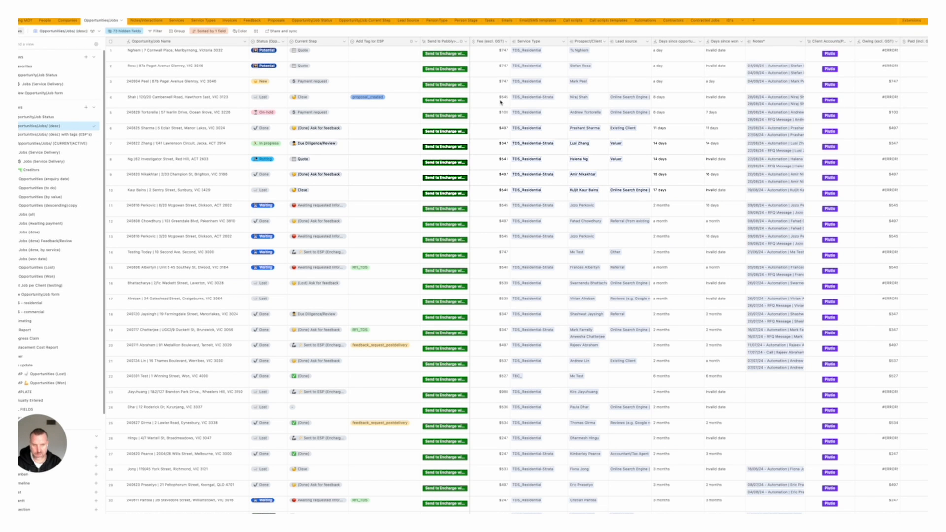
{"action": "scroll", "coordinate": [300, 99], "scroll_direction": "down", "scroll_amount": 1}
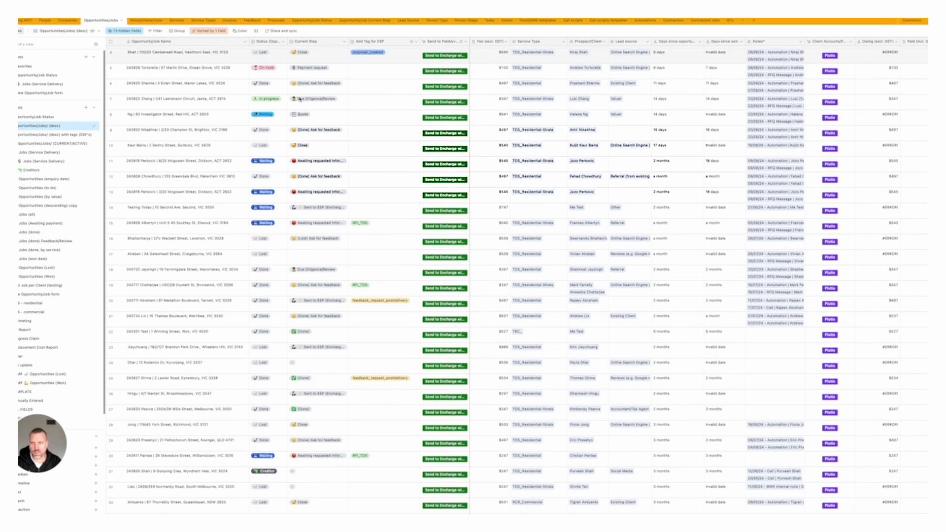
{"action": "scroll", "coordinate": [300, 99], "scroll_direction": "down", "scroll_amount": 2}
{"action": "scroll", "coordinate": [300, 99], "scroll_direction": "up", "scroll_amount": 2}
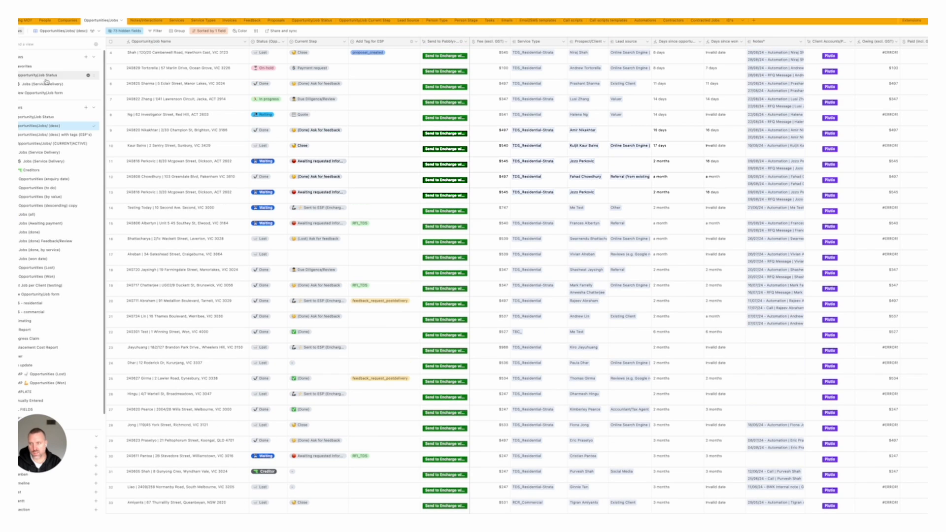
{"action": "left_click", "coordinate": [46, 76]}
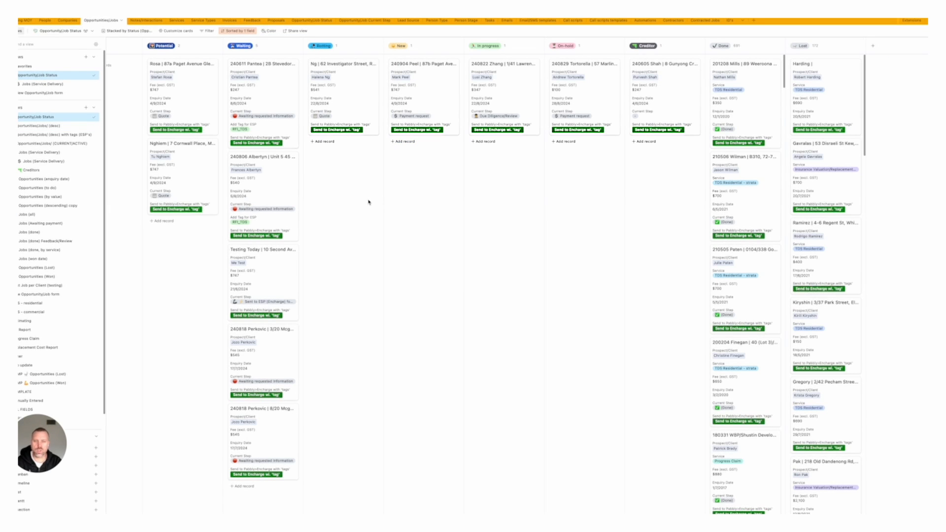
{"action": "mouse_move", "coordinate": [208, 19]}
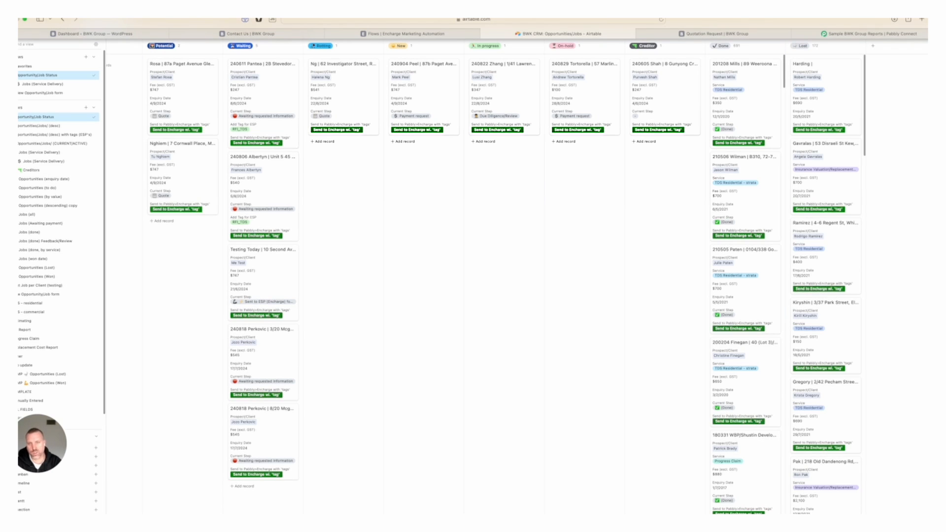
Return to the Sample BWK Group Reports workflow in Pabbly Connect and recheck its trigger and action sequence.
{"action": "left_click", "coordinate": [842, 34]}
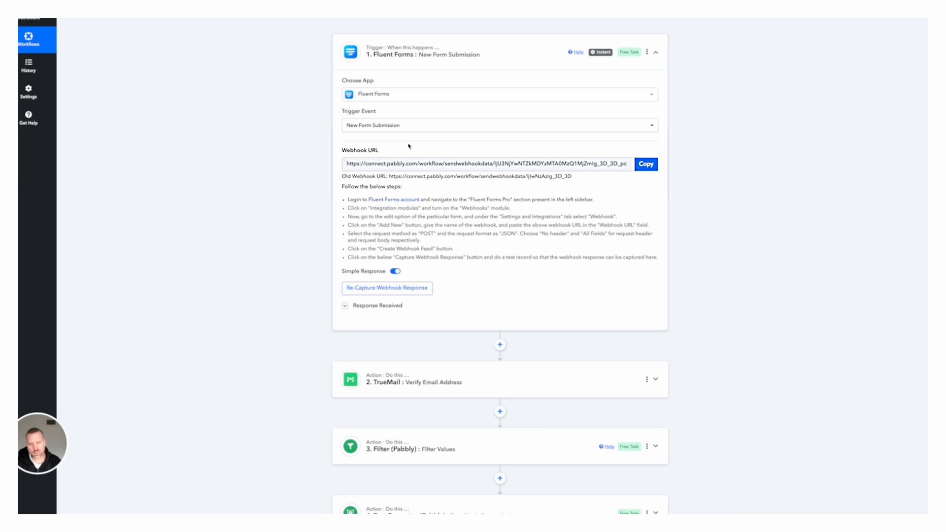
{"action": "scroll", "coordinate": [443, 212], "scroll_direction": "down", "scroll_amount": 3}
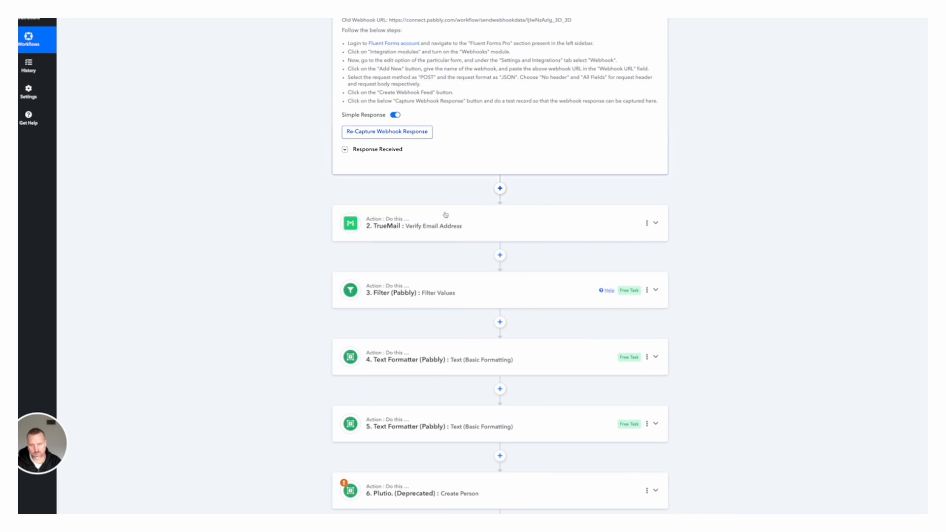
{"action": "scroll", "coordinate": [446, 215], "scroll_direction": "up", "scroll_amount": 5}
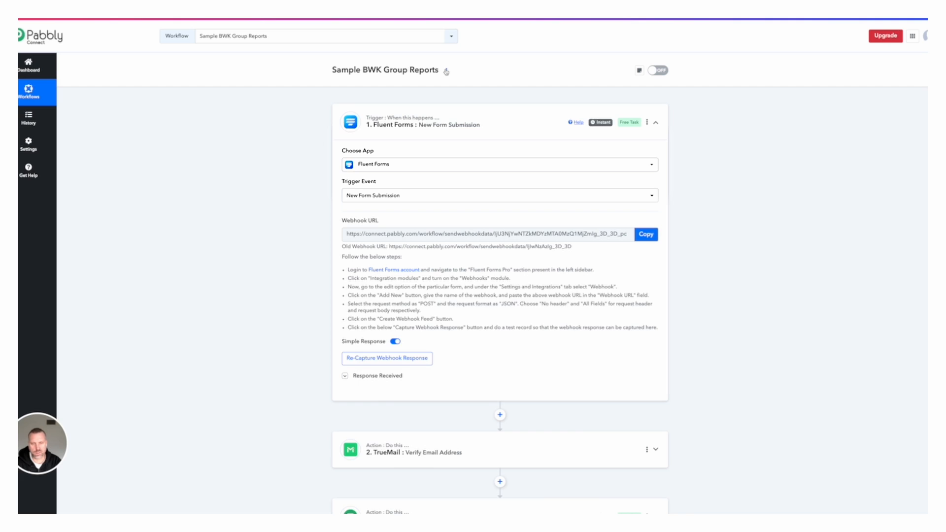
{"action": "mouse_move", "coordinate": [446, 19]}
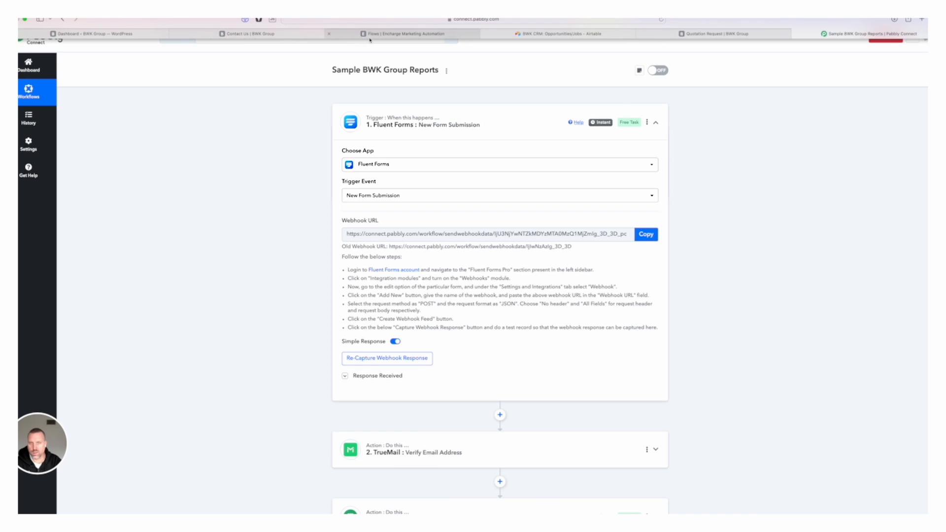
Switch to the WordPress dashboard, search Fluent Forms for "#7" and open the webhook settings of Lead Gen_Sample BWK Report request.
{"action": "left_click", "coordinate": [255, 33]}
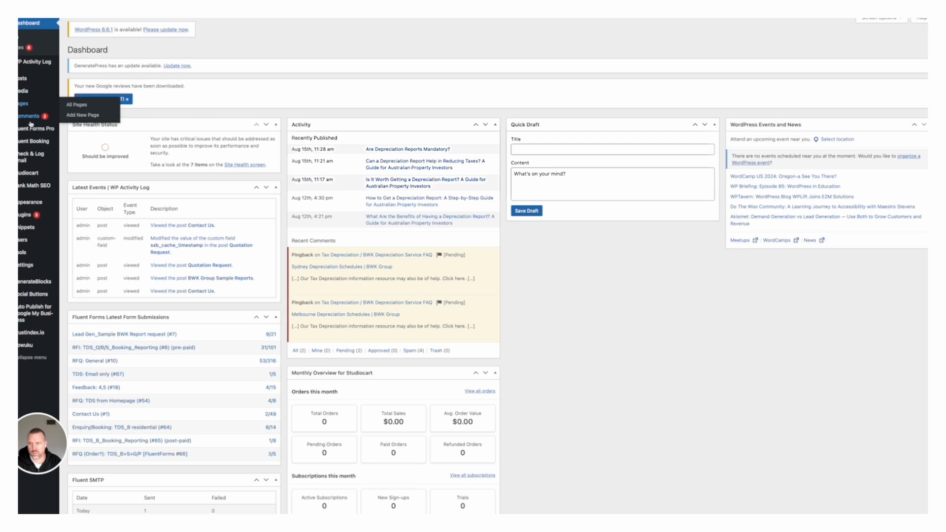
{"action": "mouse_move", "coordinate": [30, 133]}
{"action": "left_click", "coordinate": [115, 127]}
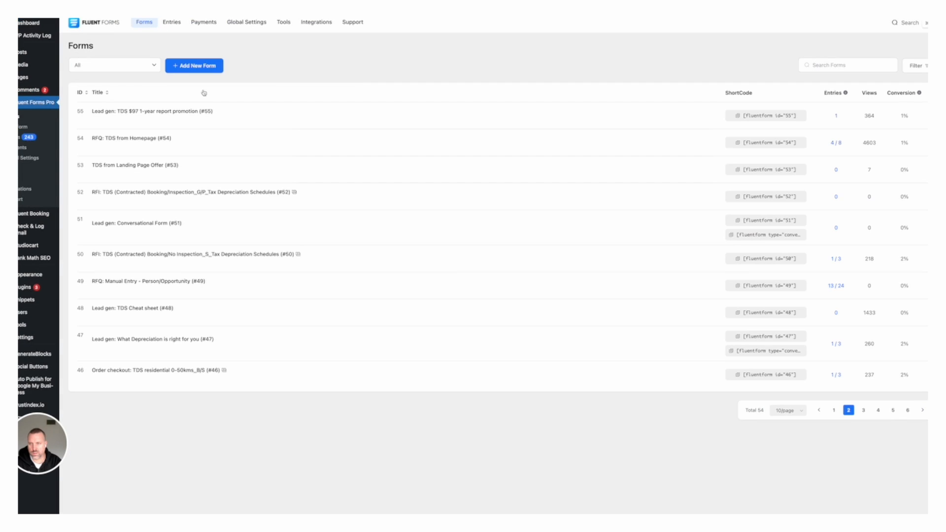
{"action": "left_click", "coordinate": [826, 65]}
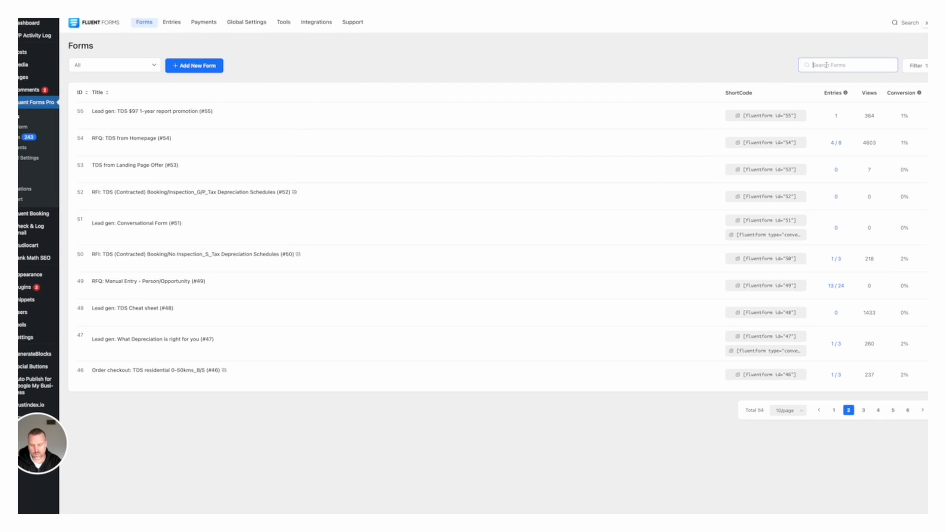
{"action": "type", "text": "#7"}
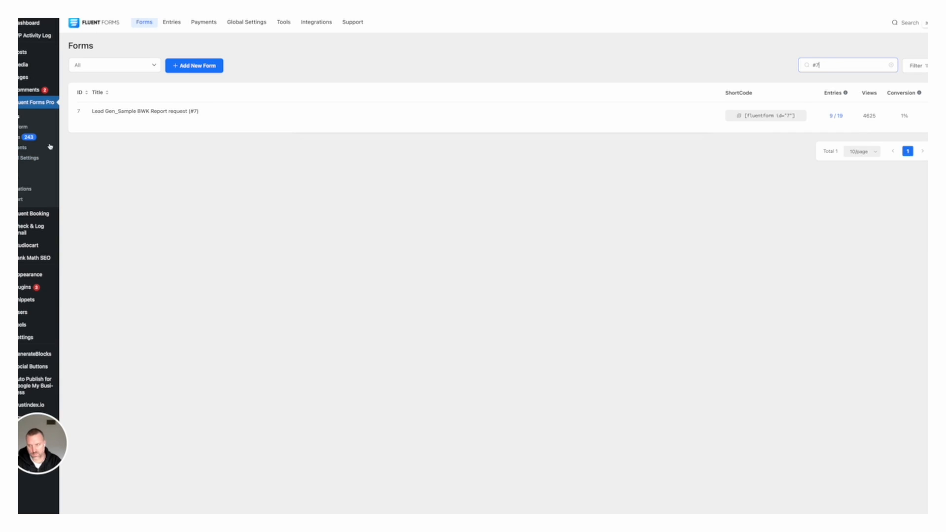
{"action": "left_click", "coordinate": [113, 120]}
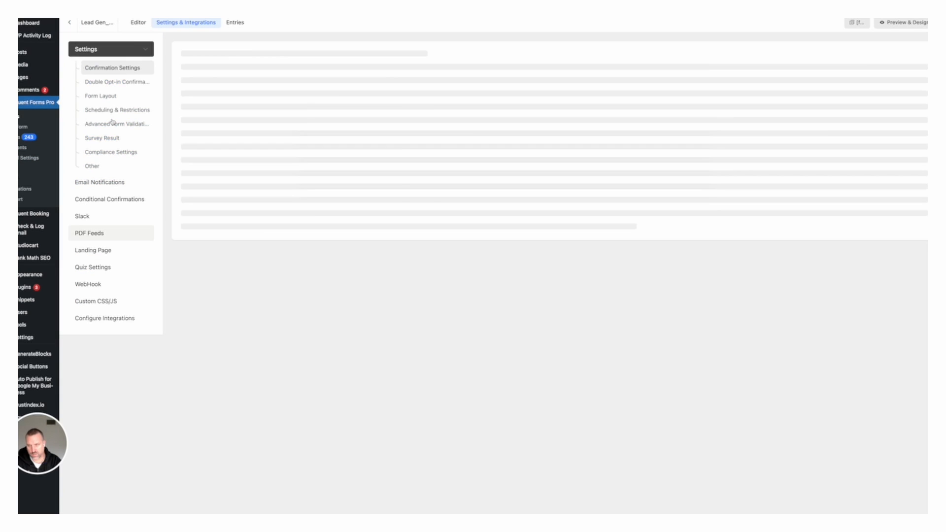
{"action": "left_click", "coordinate": [89, 285]}
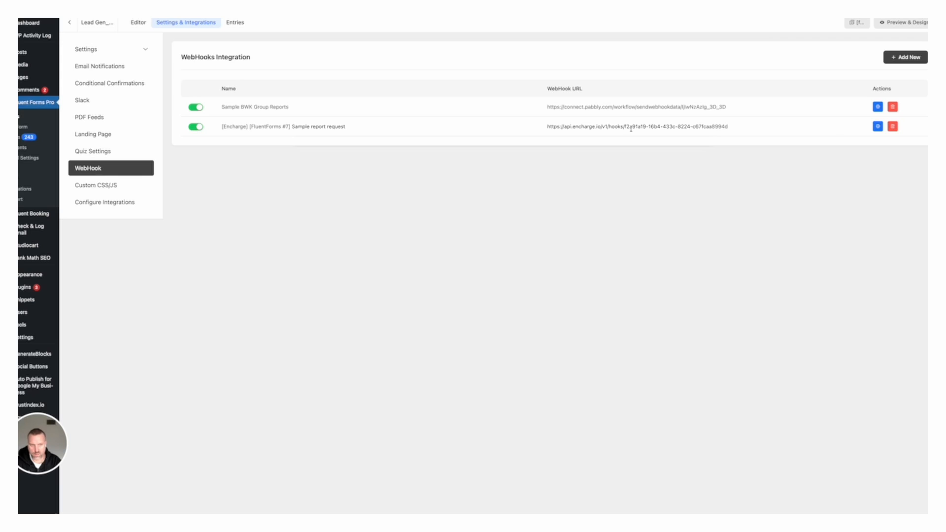
Open the Sample BWK Group Reports webhook feed for editing and rename it "[Pabbly] Sample BWK Group Reports".
{"action": "left_click", "coordinate": [878, 107]}
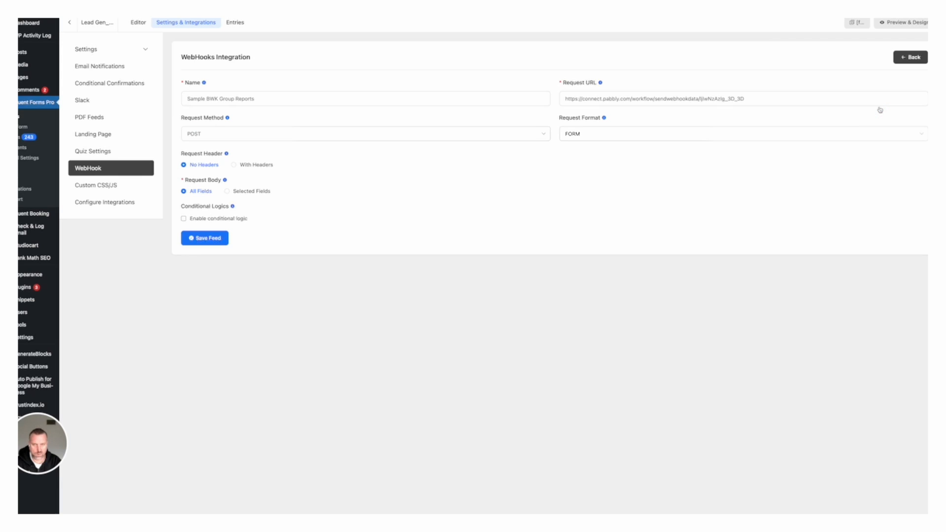
{"action": "left_click", "coordinate": [188, 98]}
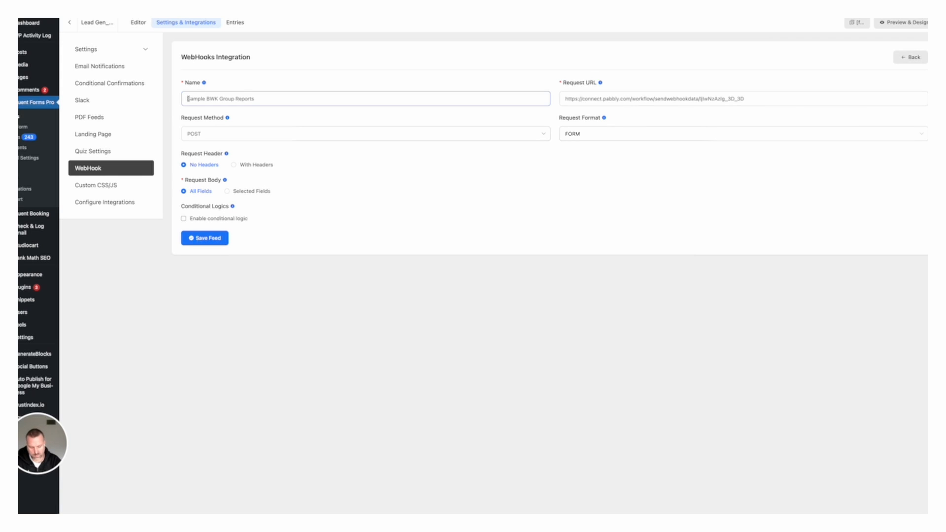
{"action": "type", "text": "Pabbly"}
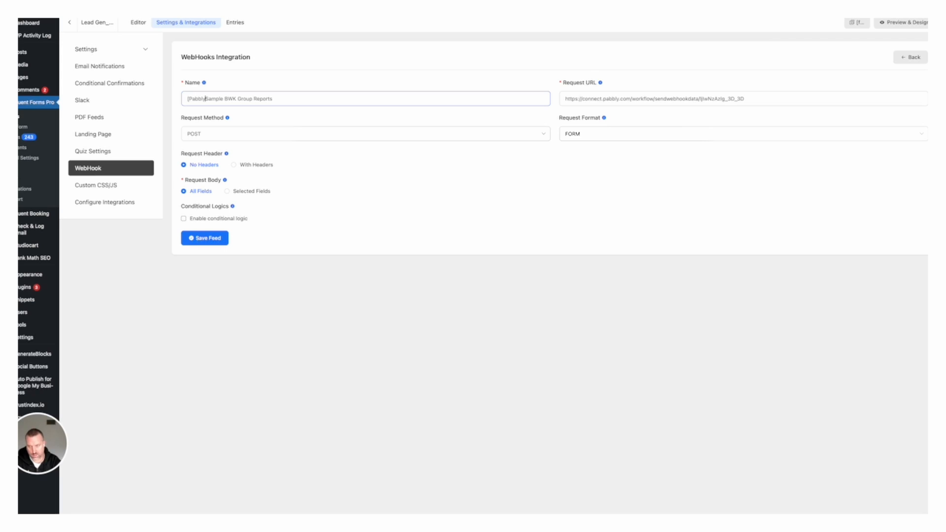
{"action": "type", "text": "]"}
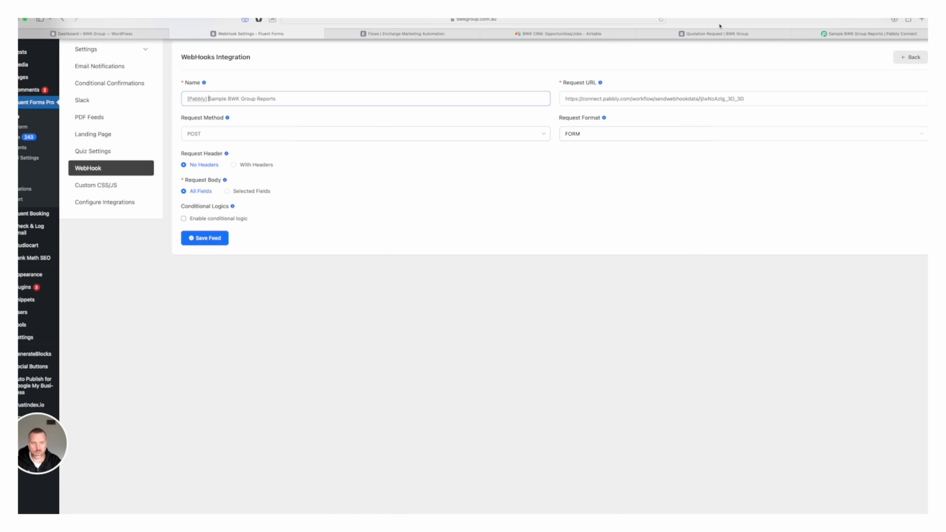
Copy the current webhook URL from the Pabbly workflow trigger, replace the feed's request URL with it and save the feed.
{"action": "left_click", "coordinate": [833, 34]}
{"action": "left_click", "coordinate": [646, 234]}
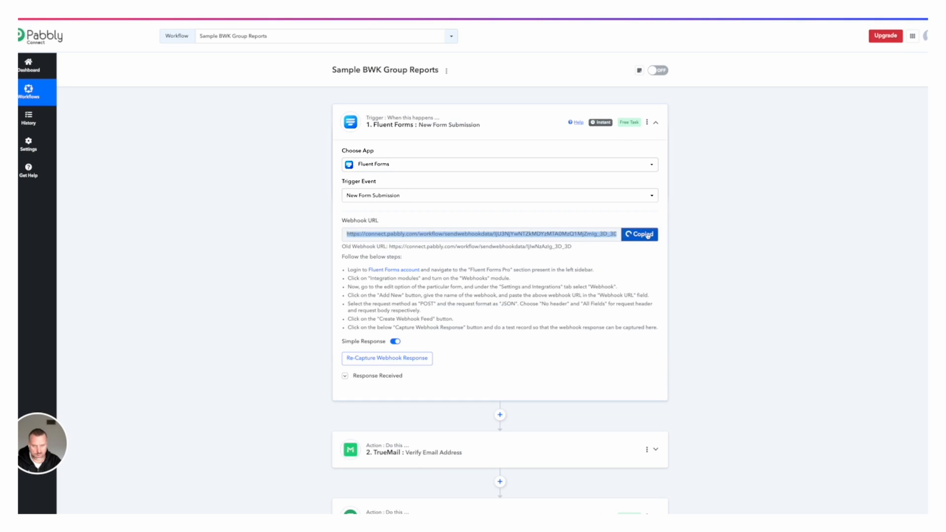
{"action": "mouse_move", "coordinate": [473, 8]}
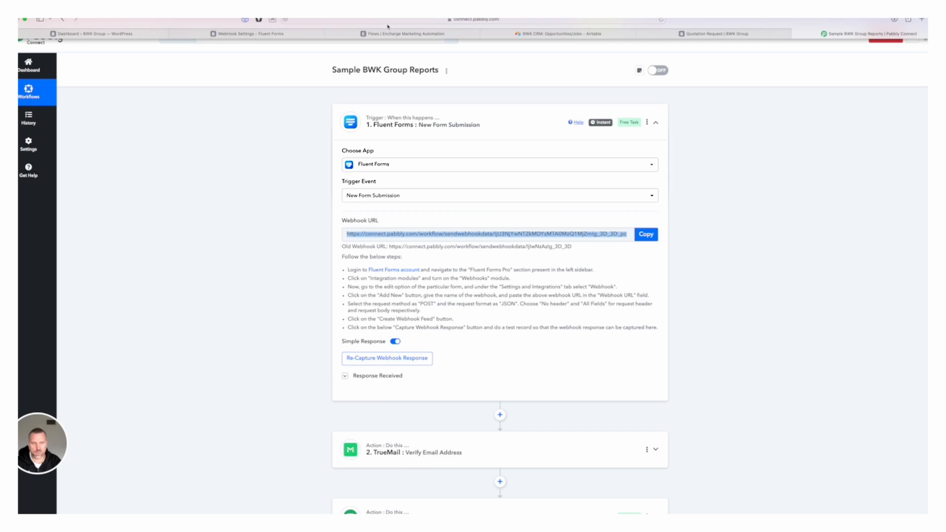
{"action": "left_click", "coordinate": [250, 34]}
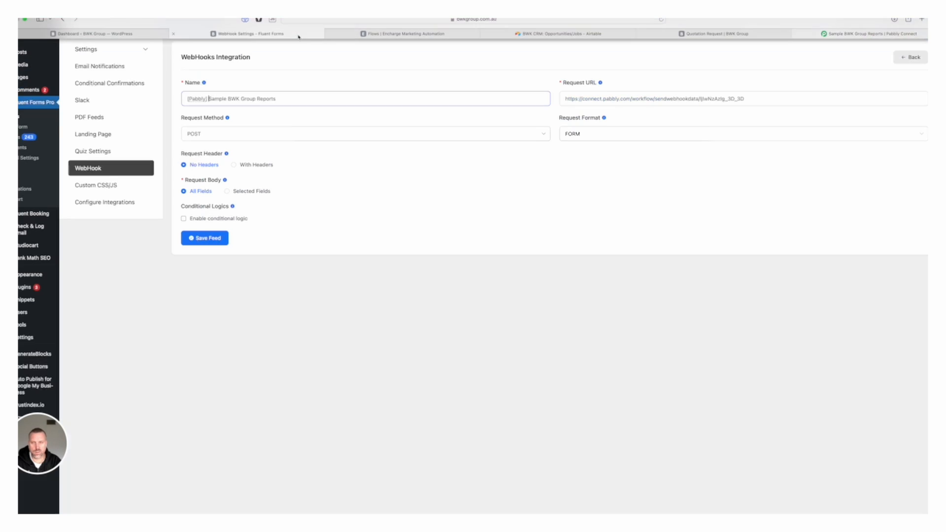
{"action": "left_click", "coordinate": [630, 98]}
{"action": "key", "text": "ctrl+a"}
{"action": "key", "text": "ctrl+v"}
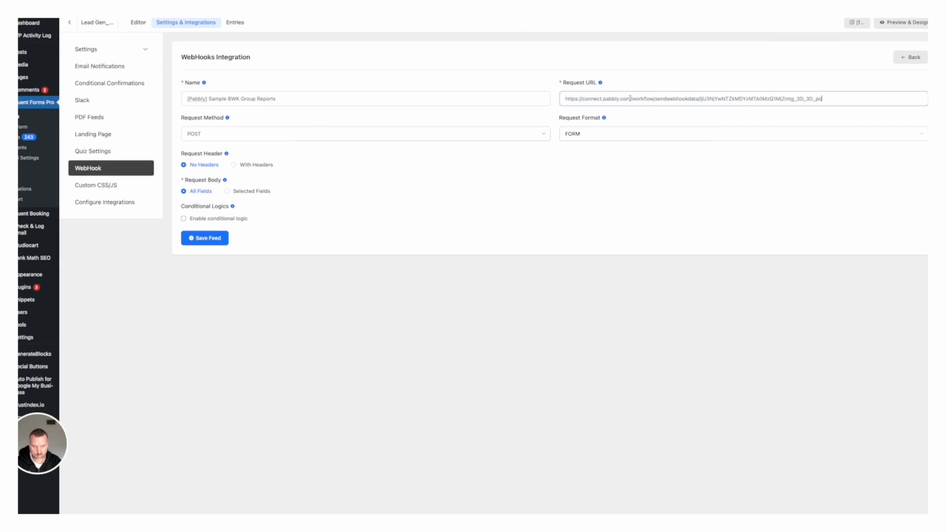
{"action": "left_click", "coordinate": [211, 239]}
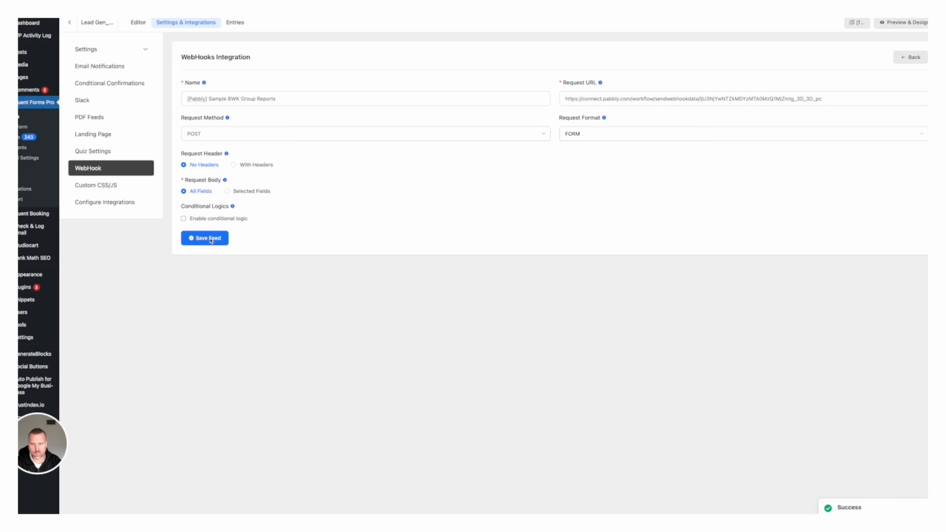
Switch back to the Pabbly workflow and delete the TrueMail Verify Email Address step.
{"action": "left_click", "coordinate": [860, 31]}
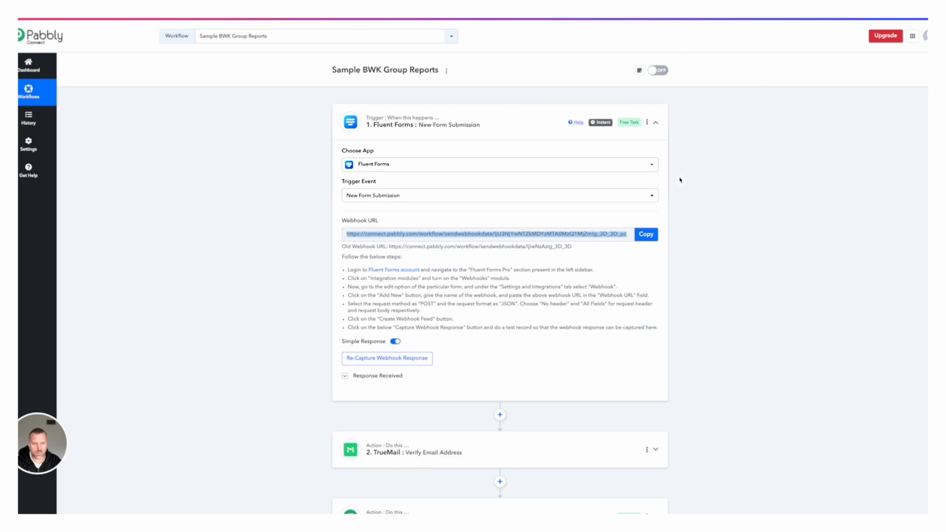
{"action": "scroll", "coordinate": [613, 392], "scroll_direction": "down", "scroll_amount": 3}
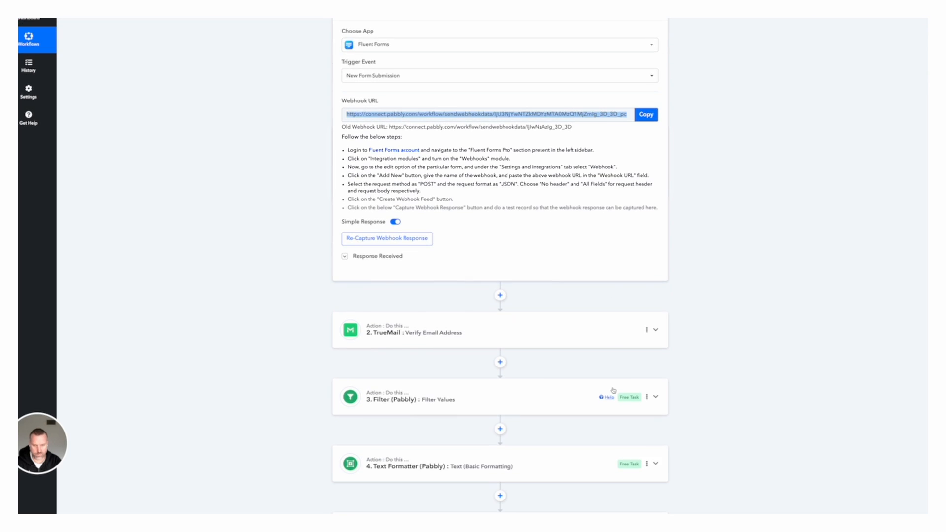
{"action": "left_click", "coordinate": [646, 293]}
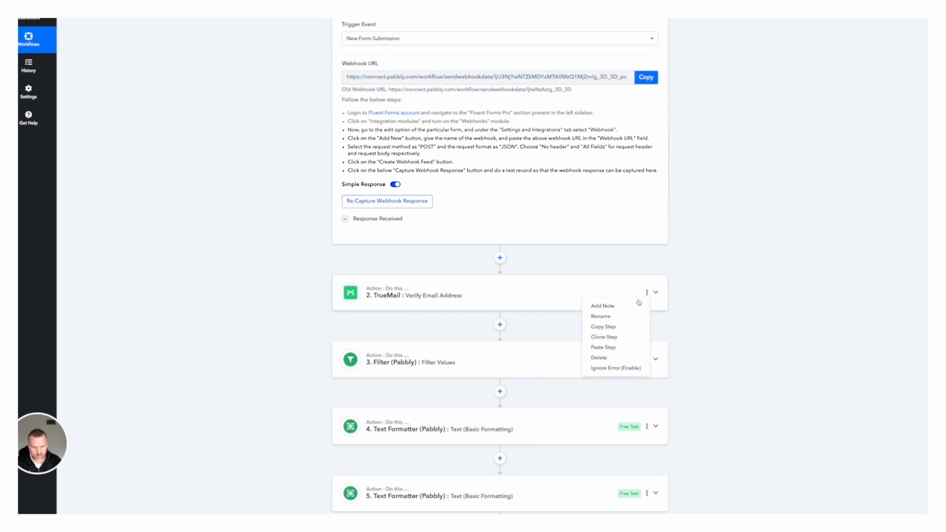
{"action": "left_click", "coordinate": [600, 358]}
{"action": "left_click", "coordinate": [448, 299]}
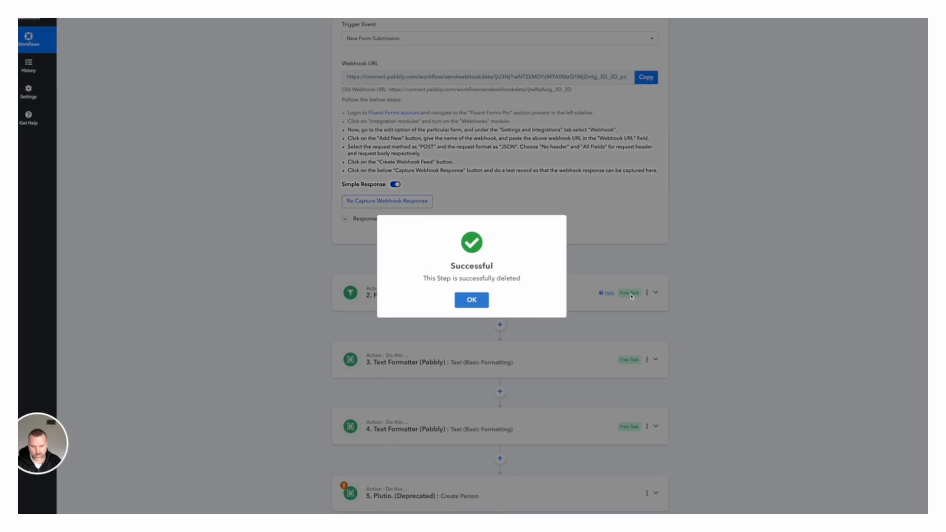
Delete the deprecated Plutio Create Person step at the end of the workflow.
{"action": "scroll", "coordinate": [733, 308], "scroll_direction": "down", "scroll_amount": 3}
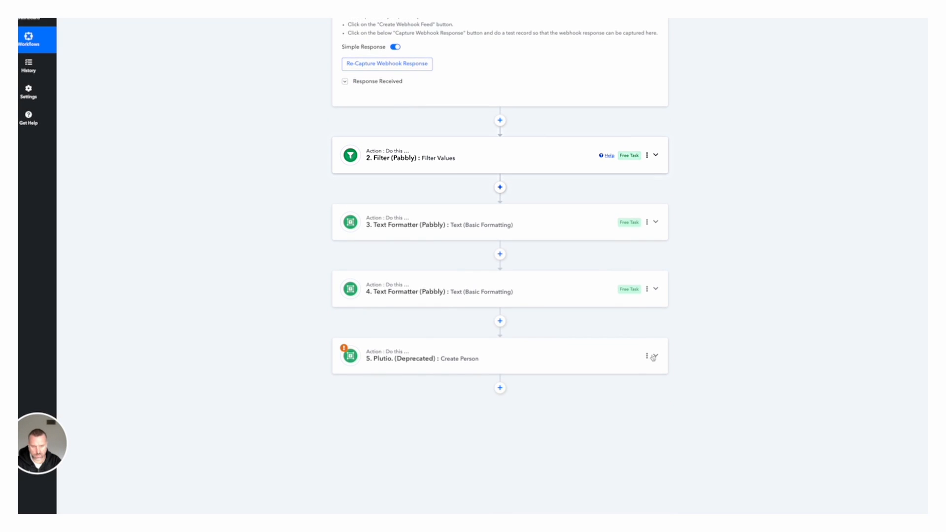
{"action": "left_click", "coordinate": [647, 356]}
{"action": "left_click", "coordinate": [598, 421]}
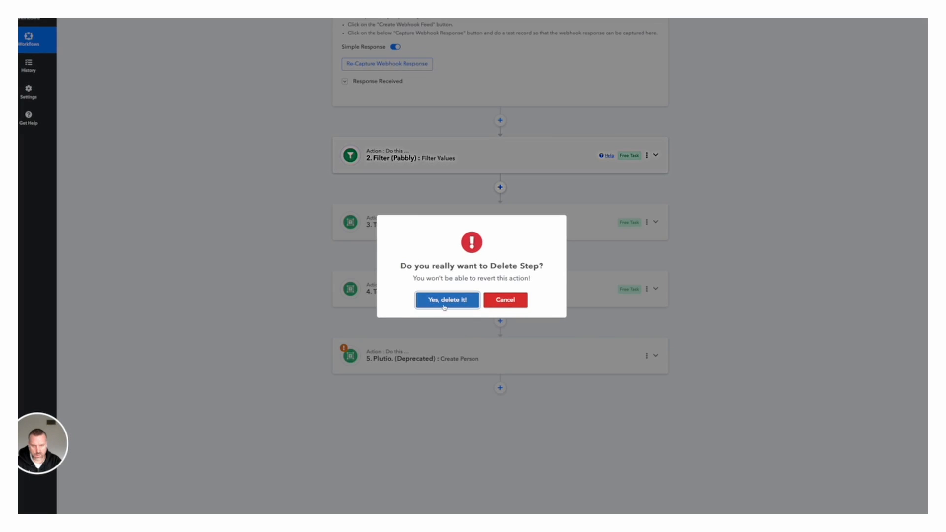
{"action": "left_click", "coordinate": [446, 301]}
{"action": "left_click", "coordinate": [465, 300]}
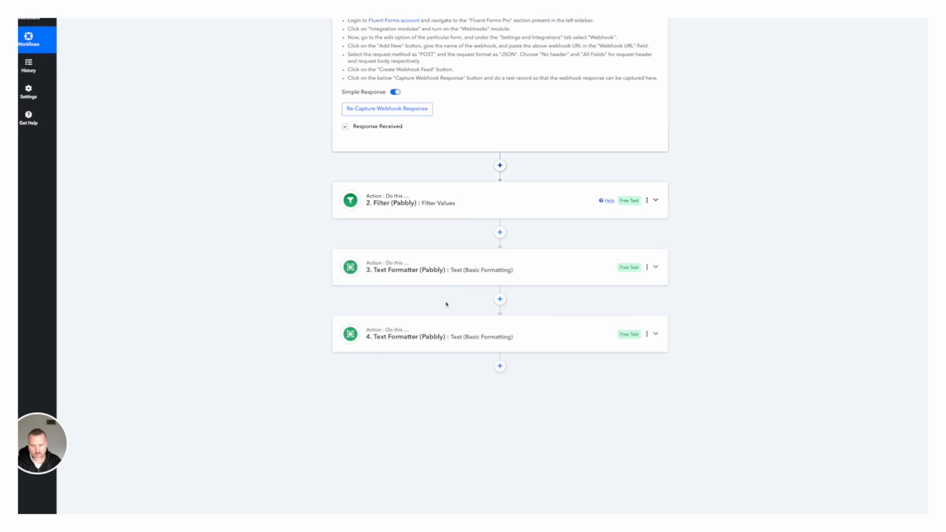
Delete the Filter step from the workflow and clear the mapped value in the first Text Formatter's String field.
{"action": "left_click", "coordinate": [470, 203]}
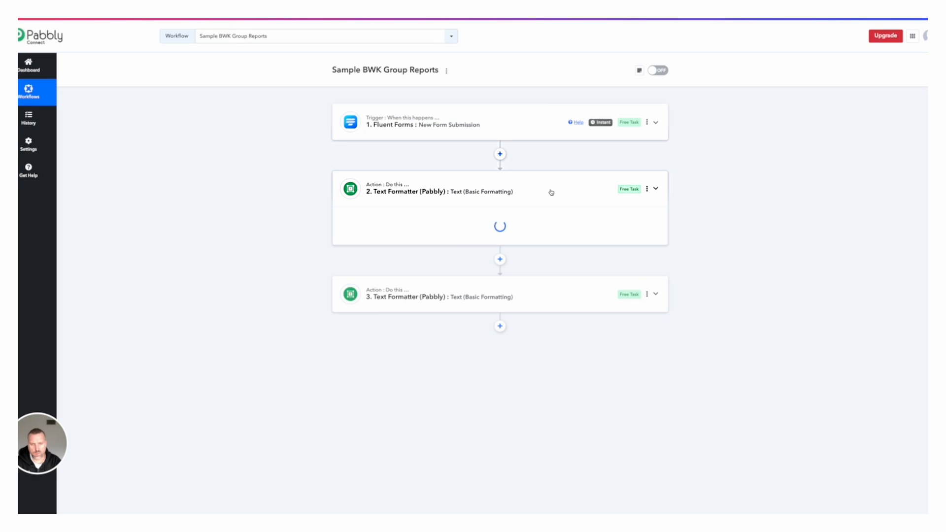
{"action": "scroll", "coordinate": [481, 205], "scroll_direction": "down", "scroll_amount": 2}
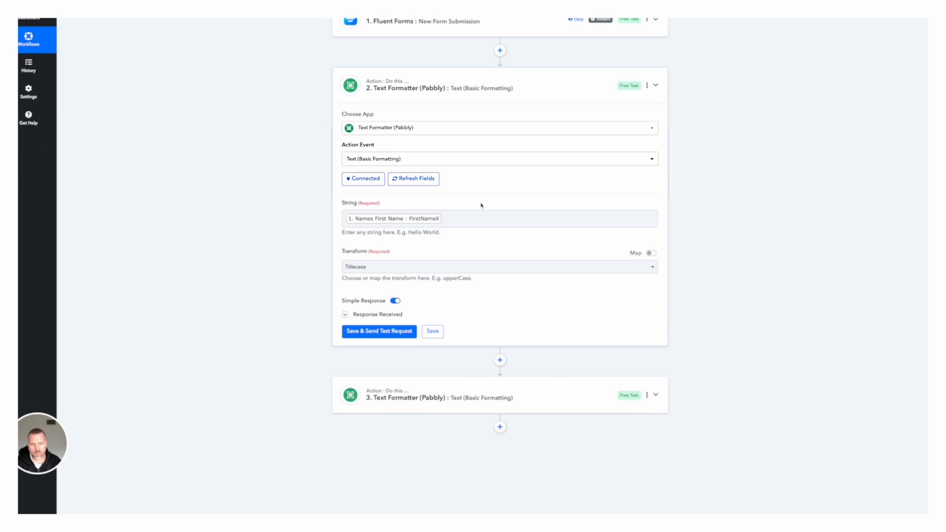
{"action": "left_click", "coordinate": [452, 219]}
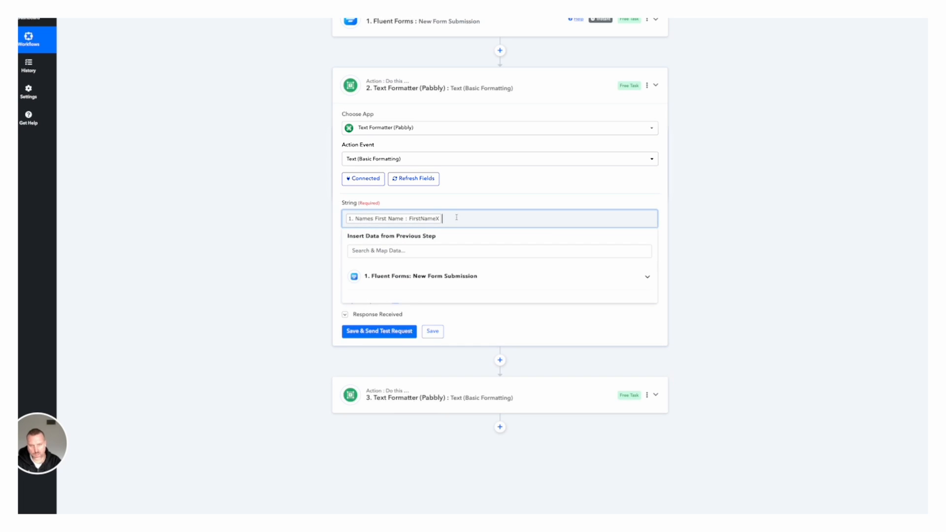
{"action": "key", "text": "BackSpace"}
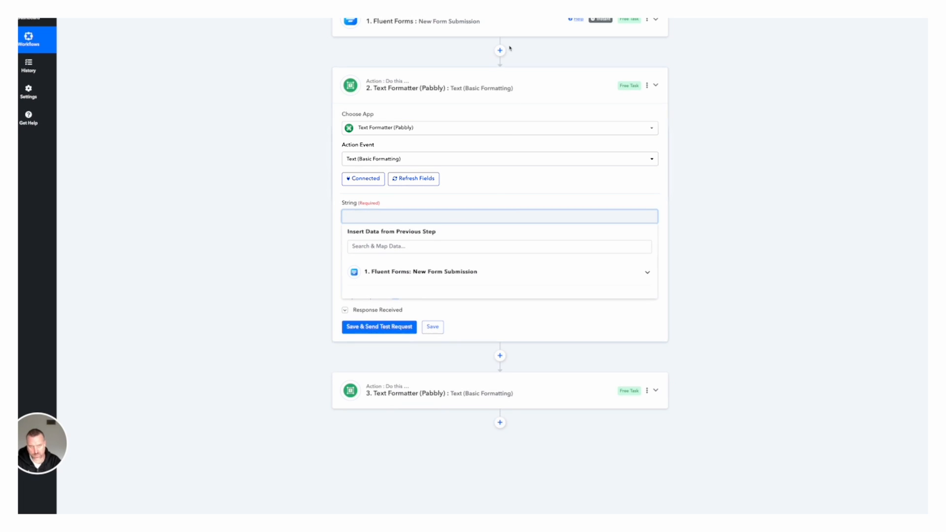
Examine the fields captured in the Fluent Forms trigger's webhook response and check the first Text Formatter's String mapping.
{"action": "scroll", "coordinate": [509, 49], "scroll_direction": "up", "scroll_amount": 2}
{"action": "left_click", "coordinate": [506, 105]}
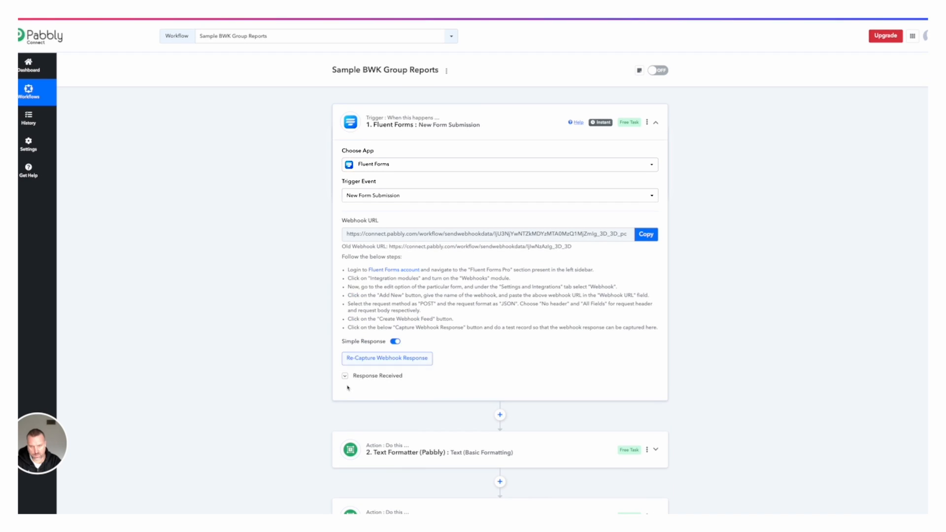
{"action": "left_click", "coordinate": [345, 376]}
{"action": "scroll", "coordinate": [606, 296], "scroll_direction": "down", "scroll_amount": 4}
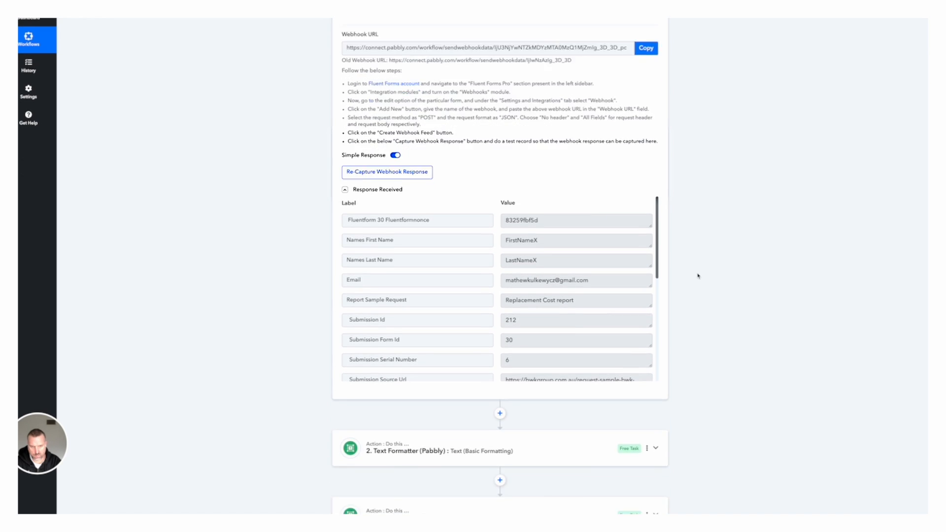
{"action": "scroll", "coordinate": [698, 275], "scroll_direction": "down", "scroll_amount": 3}
{"action": "left_click", "coordinate": [452, 273]}
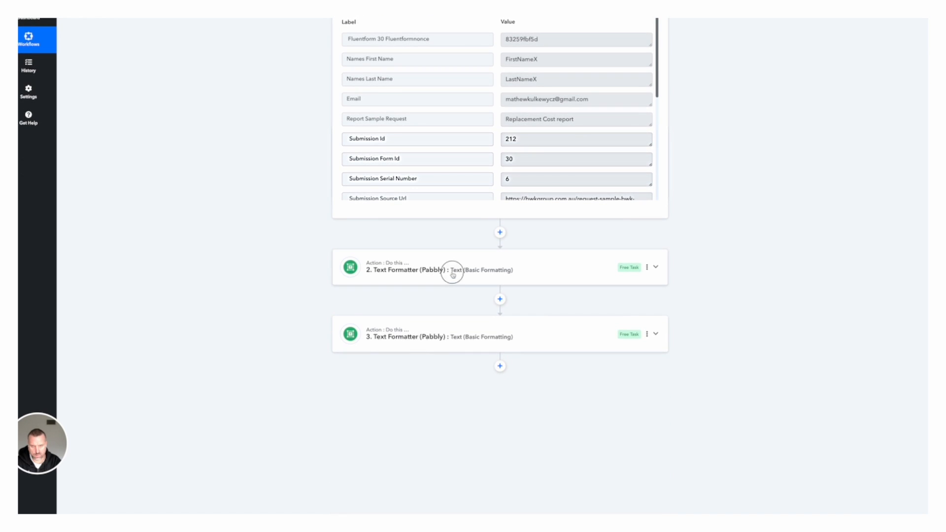
{"action": "left_click", "coordinate": [459, 221]}
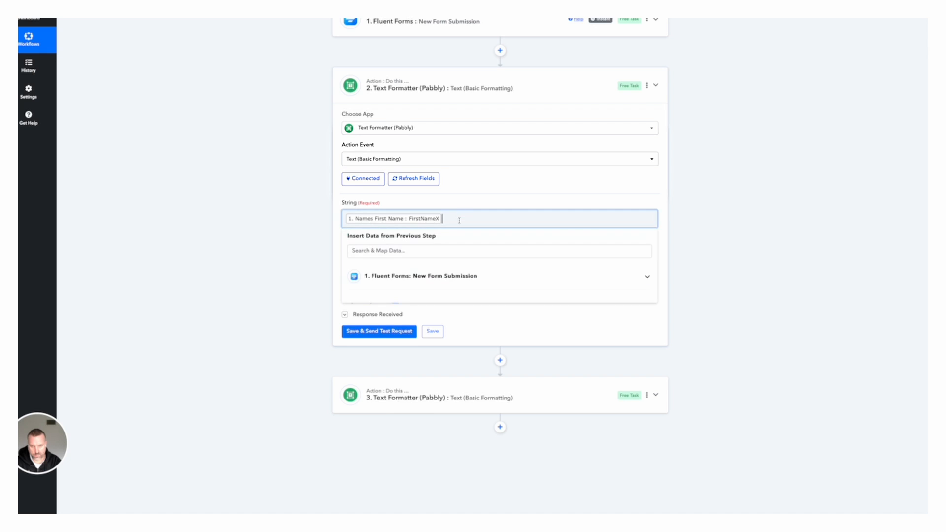
Replace the second Text Formatter's String mapping with the Email field from the Fluent Forms submission.
{"action": "left_click", "coordinate": [479, 396]}
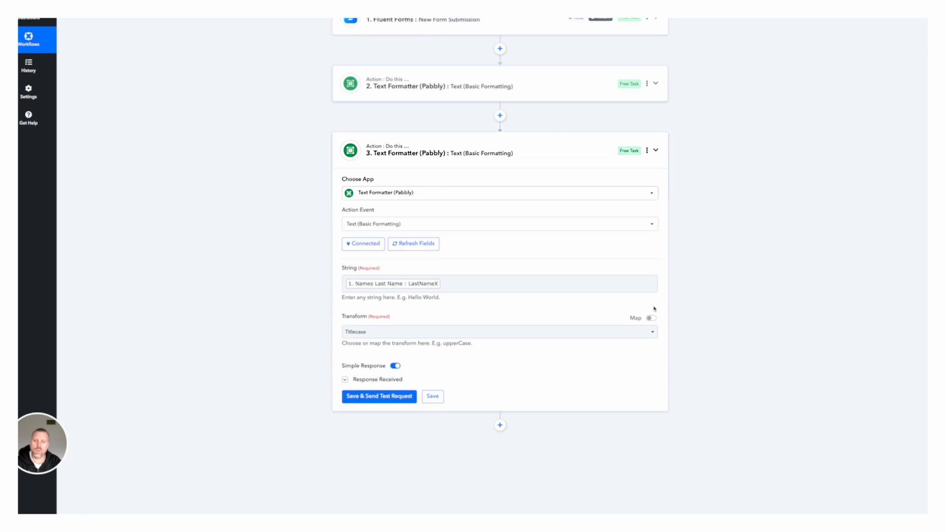
{"action": "left_click", "coordinate": [454, 225]}
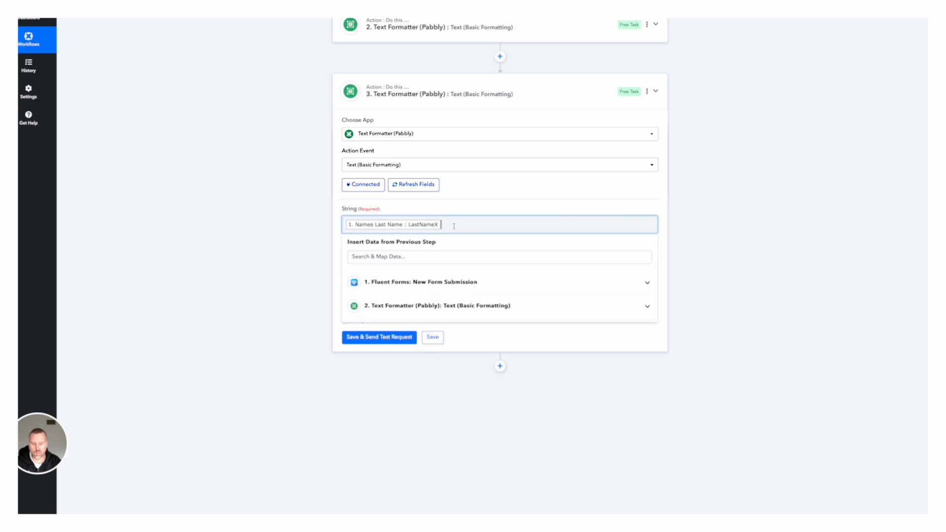
{"action": "left_click", "coordinate": [397, 256]}
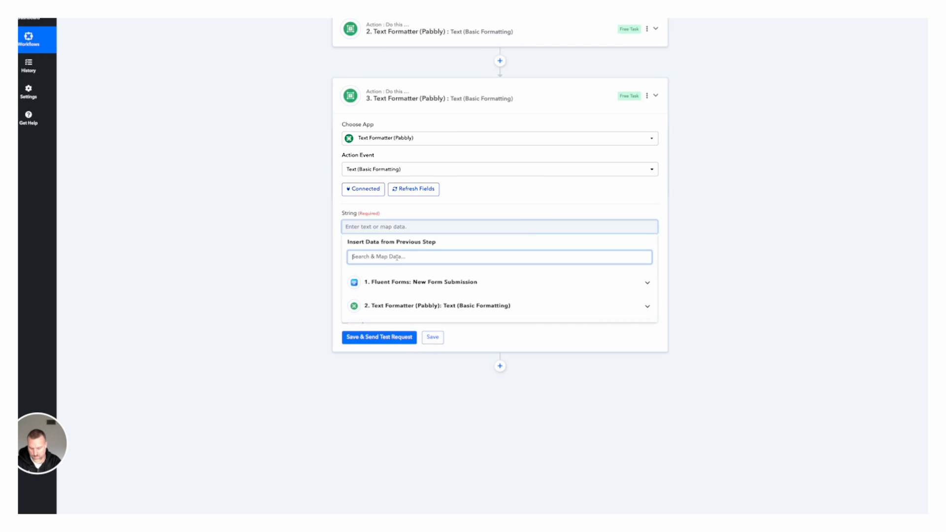
{"action": "type", "text": "@"}
{"action": "left_click", "coordinate": [423, 306]}
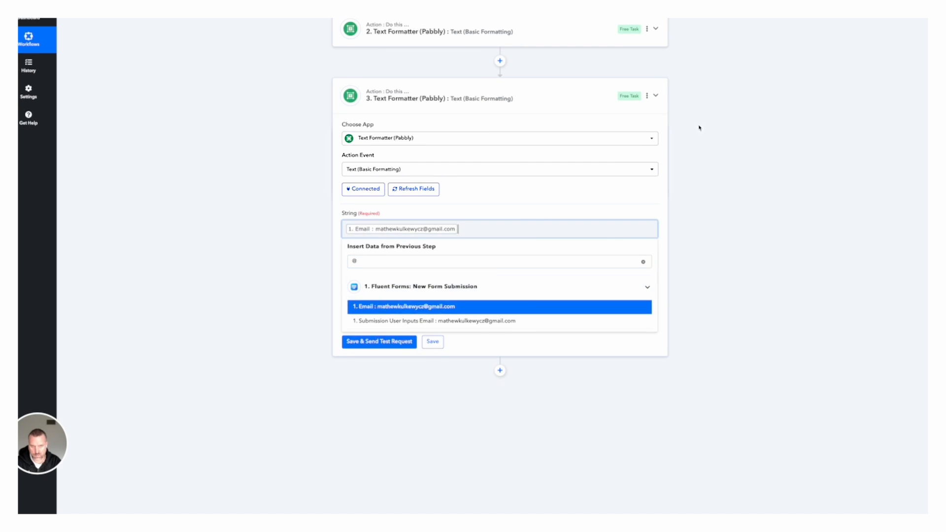
{"action": "left_click", "coordinate": [728, 209]}
Delete the first Text Formatter step, directly after the Fluent Forms trigger, from the workflow.
{"action": "scroll", "coordinate": [705, 190], "scroll_direction": "up", "scroll_amount": 3}
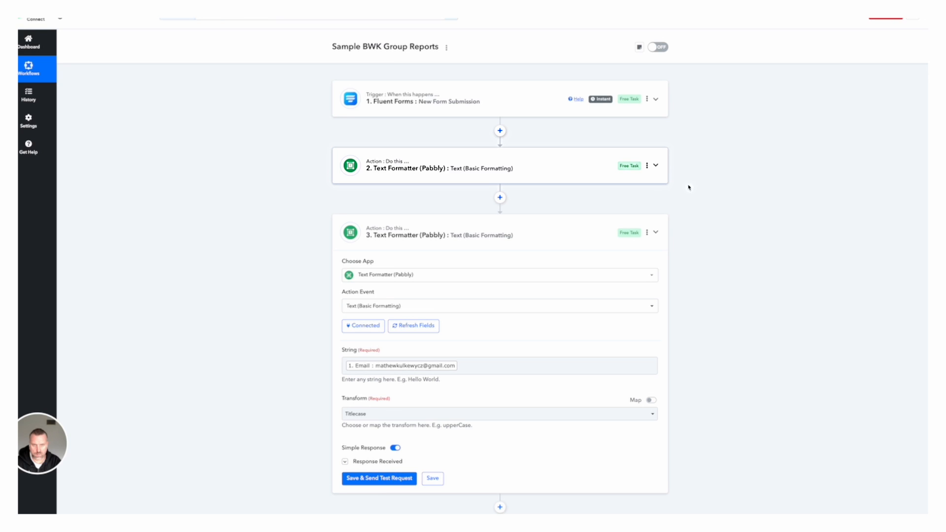
{"action": "left_click", "coordinate": [646, 165]}
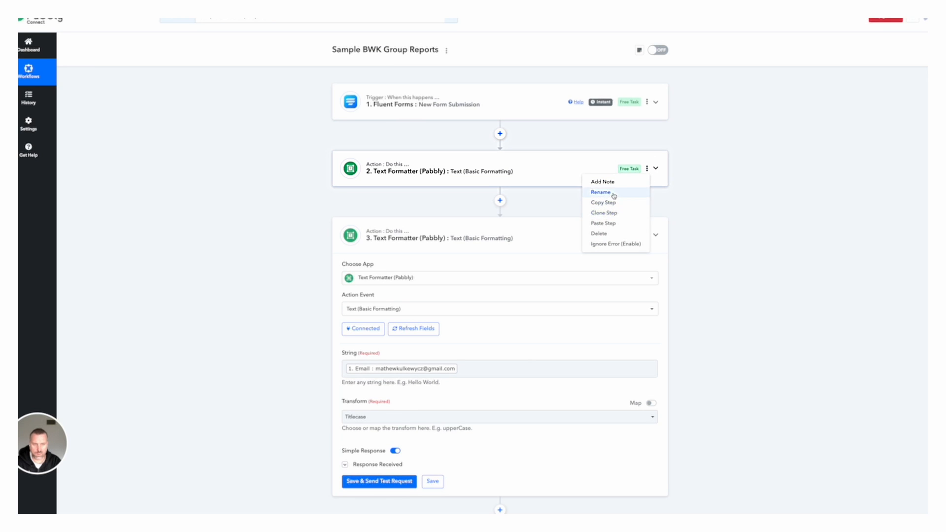
{"action": "left_click", "coordinate": [598, 233]}
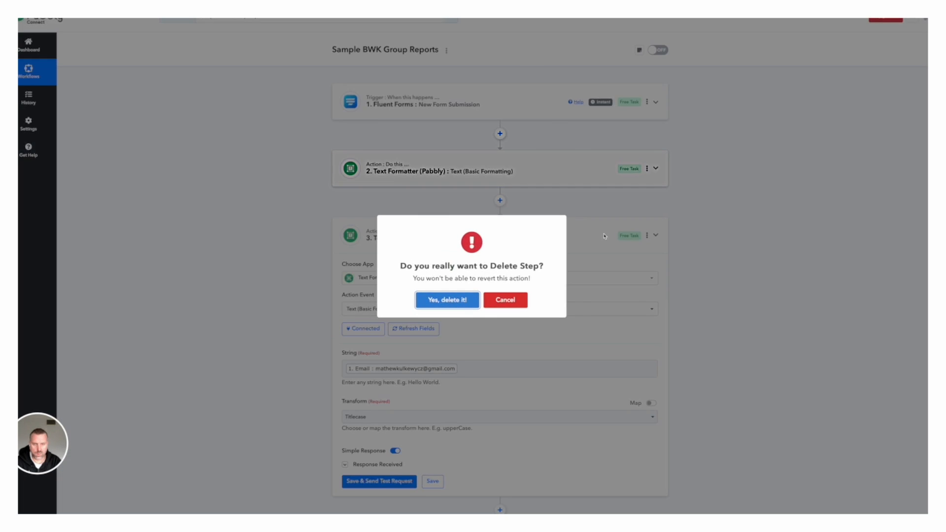
{"action": "left_click", "coordinate": [448, 302]}
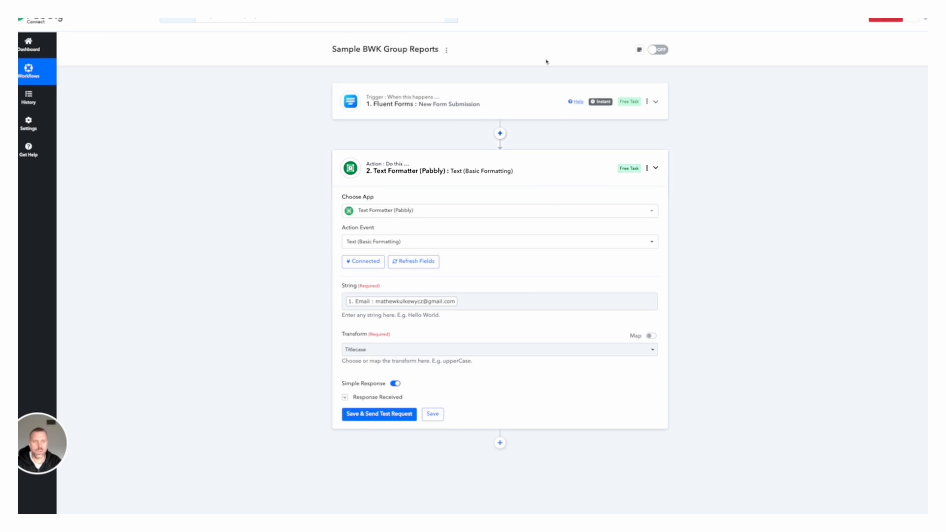
Switch to Encharge and review the Est. sample report flow from its tag trigger through the follow-up emails.
{"action": "mouse_move", "coordinate": [548, 18]}
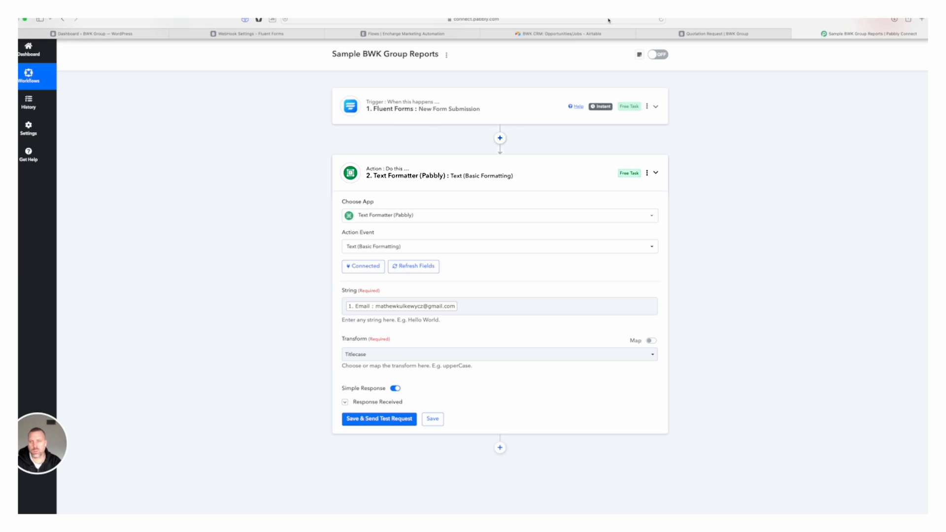
{"action": "left_click", "coordinate": [418, 33]}
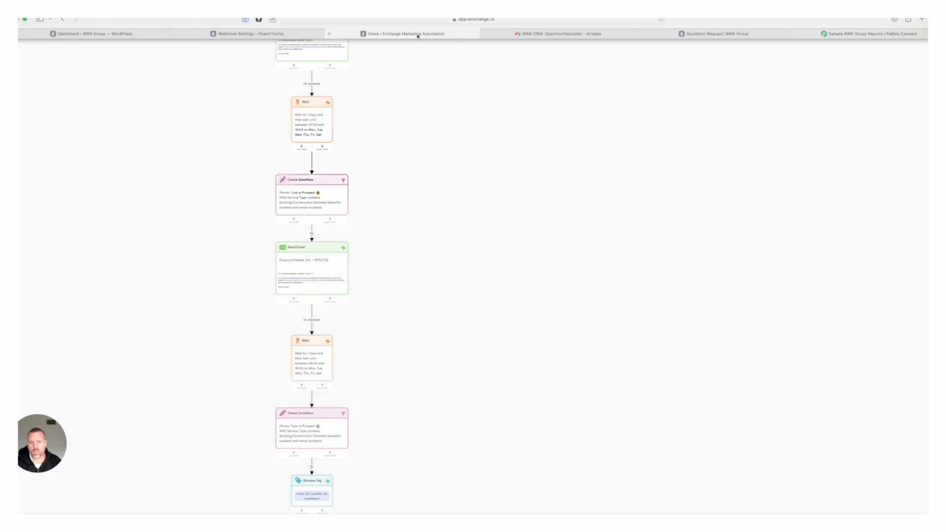
{"action": "left_click_drag", "start_coordinate": [427, 167], "coordinate": [504, 303]}
{"action": "left_click_drag", "start_coordinate": [481, 127], "coordinate": [482, 263]}
{"action": "left_click_drag", "start_coordinate": [498, 91], "coordinate": [492, 221]}
{"action": "left_click_drag", "start_coordinate": [487, 128], "coordinate": [485, 143]}
{"action": "scroll", "coordinate": [477, 158], "scroll_direction": "up", "scroll_amount": 3}
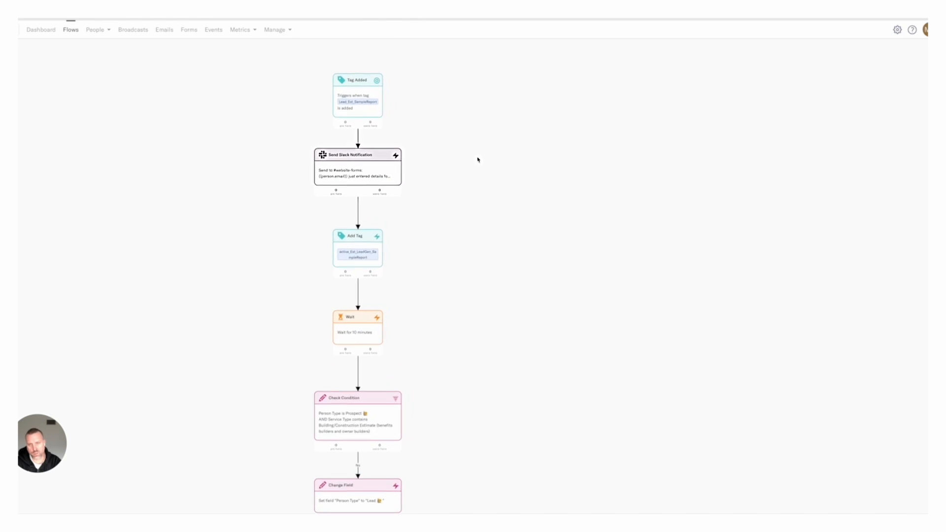
{"action": "scroll", "coordinate": [475, 186], "scroll_direction": "down", "scroll_amount": 5}
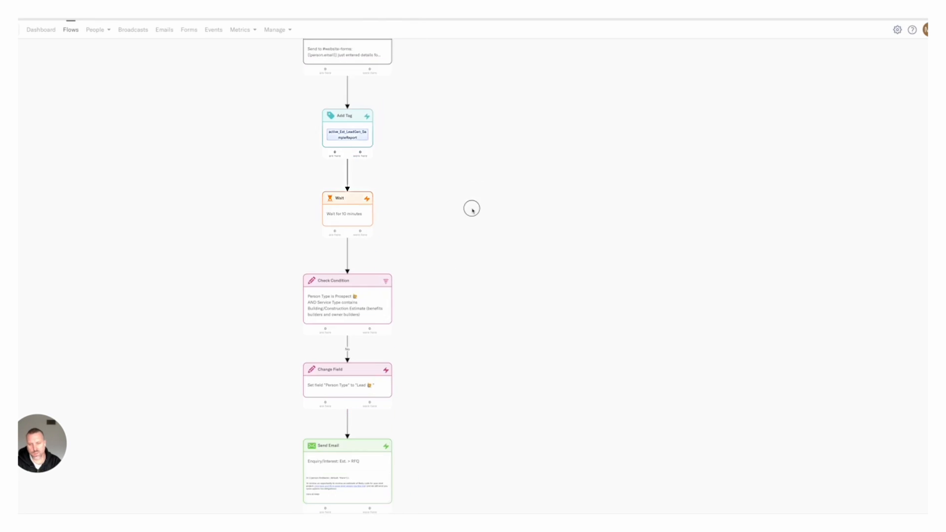
{"action": "scroll", "coordinate": [462, 251], "scroll_direction": "up", "scroll_amount": 2}
{"action": "left_click_drag", "start_coordinate": [447, 317], "coordinate": [473, 186]}
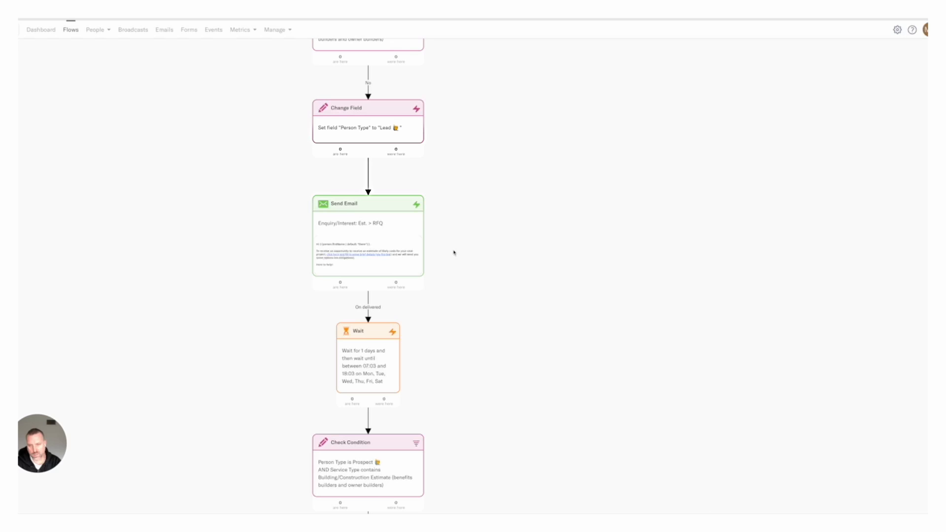
{"action": "scroll", "coordinate": [462, 208], "scroll_direction": "down", "scroll_amount": 2}
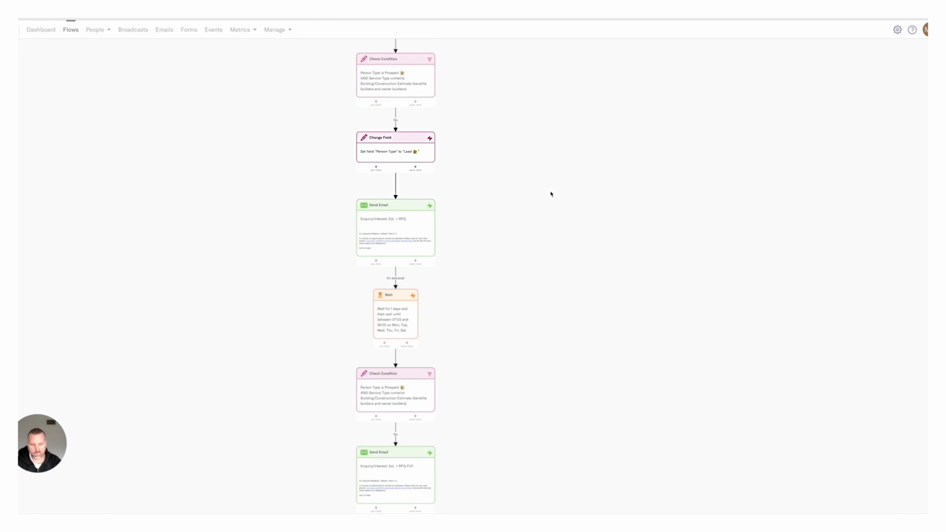
{"action": "left_click_drag", "start_coordinate": [551, 193], "coordinate": [545, 355]}
{"action": "left_click_drag", "start_coordinate": [541, 224], "coordinate": [499, 294]}
{"action": "left_click_drag", "start_coordinate": [458, 416], "coordinate": [443, 240]}
{"action": "left_click_drag", "start_coordinate": [461, 316], "coordinate": [462, 249]}
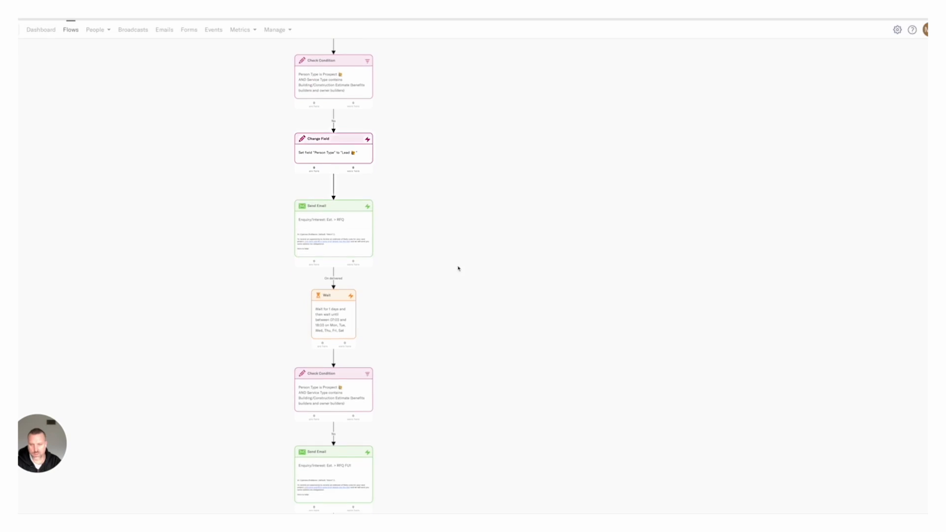
Add a Send SMS action to the empty canvas area beside the flow's email sequence.
{"action": "mouse_move", "coordinate": [328, 412]}
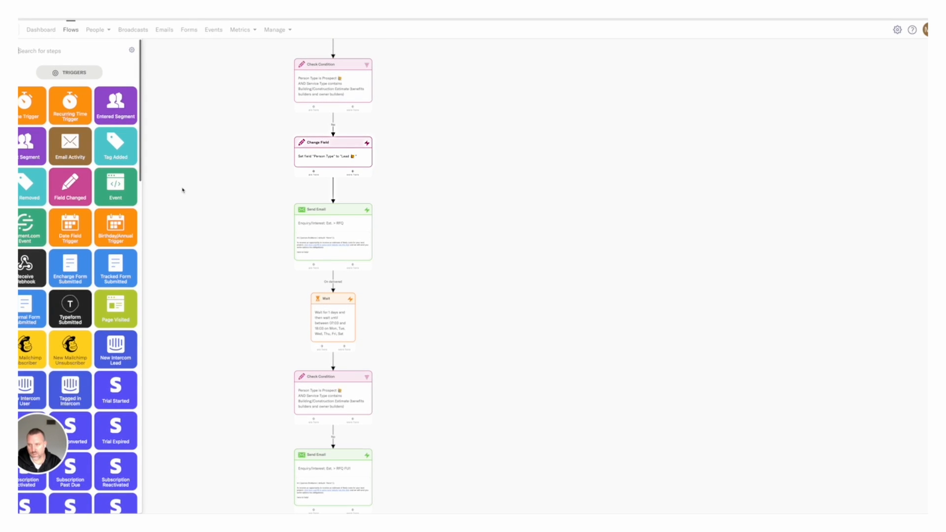
{"action": "scroll", "coordinate": [183, 188], "scroll_direction": "up", "scroll_amount": 2}
{"action": "scroll", "coordinate": [186, 169], "scroll_direction": "up", "scroll_amount": 1}
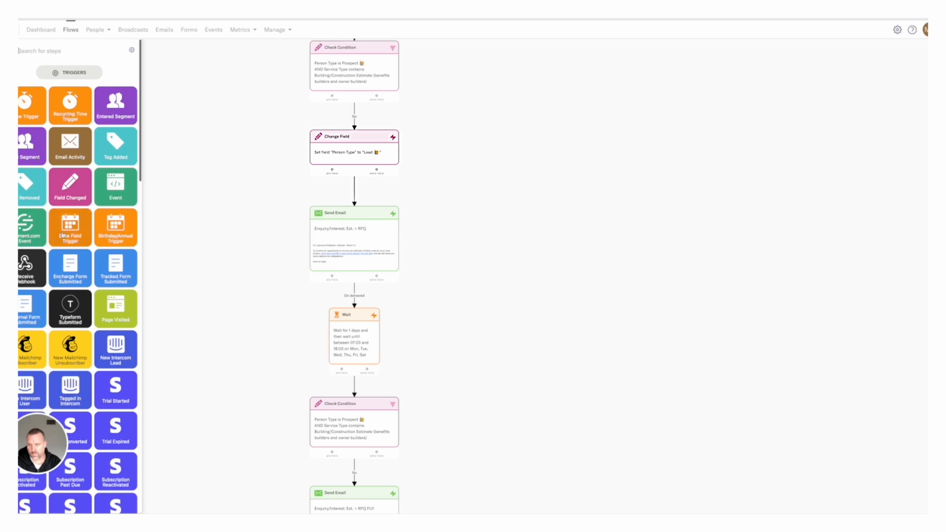
{"action": "scroll", "coordinate": [64, 235], "scroll_direction": "down", "scroll_amount": 10}
{"action": "scroll", "coordinate": [64, 235], "scroll_direction": "down", "scroll_amount": 8}
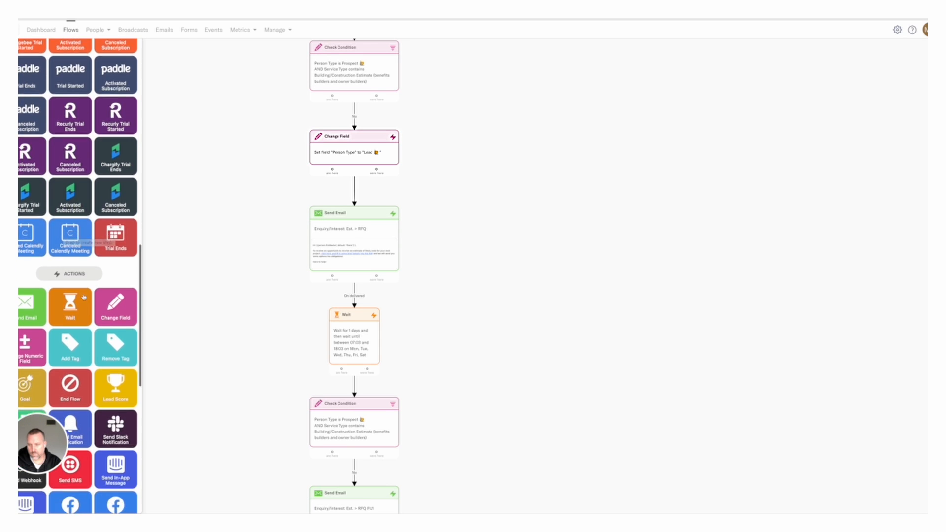
{"action": "left_click_drag", "start_coordinate": [69, 232], "coordinate": [492, 277]}
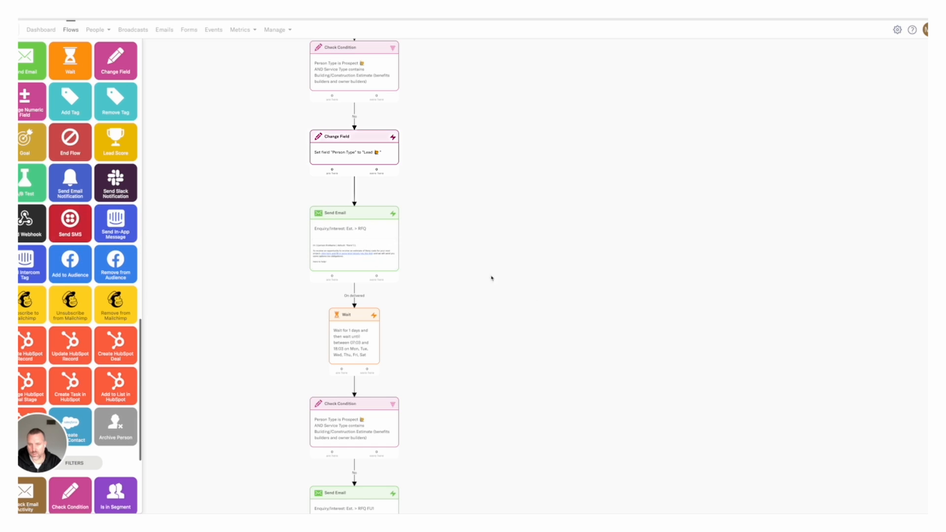
{"action": "left_click_drag", "start_coordinate": [463, 186], "coordinate": [444, 152]}
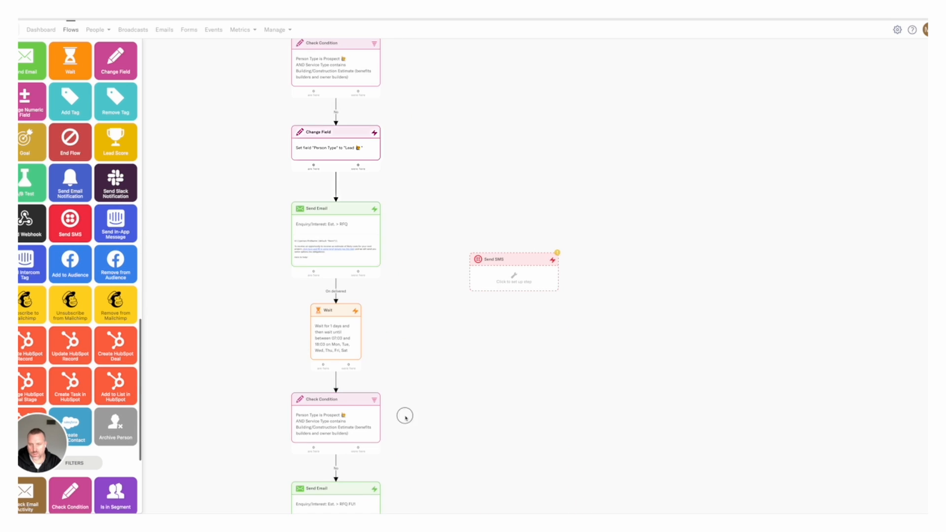
Move the Send SMS action beside the "Enquiry/Interest: Est. > RFQ FU1" email and view its setup.
{"action": "left_click_drag", "start_coordinate": [405, 415], "coordinate": [414, 211]}
{"action": "left_click_drag", "start_coordinate": [517, 77], "coordinate": [484, 310]}
{"action": "left_click", "coordinate": [480, 306]}
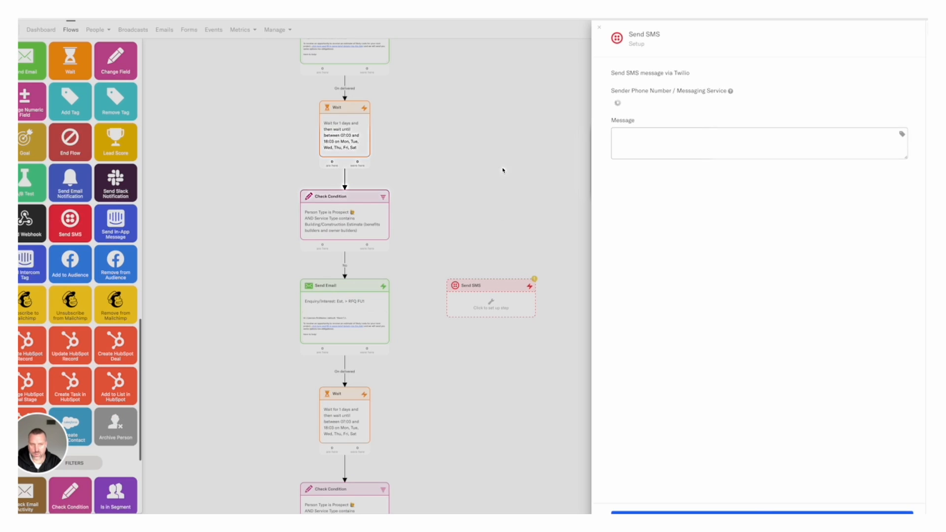
{"action": "left_click", "coordinate": [503, 170]}
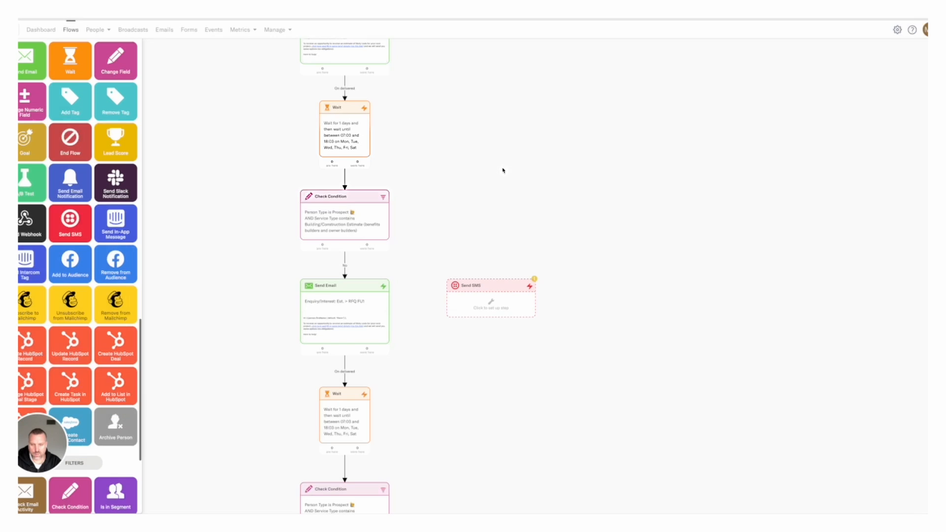
Search the flows for #10, view "Main Segment Tagging [FluentForms #10]: InstantQuote/Quote" and return to the flow list.
{"action": "left_click", "coordinate": [70, 30]}
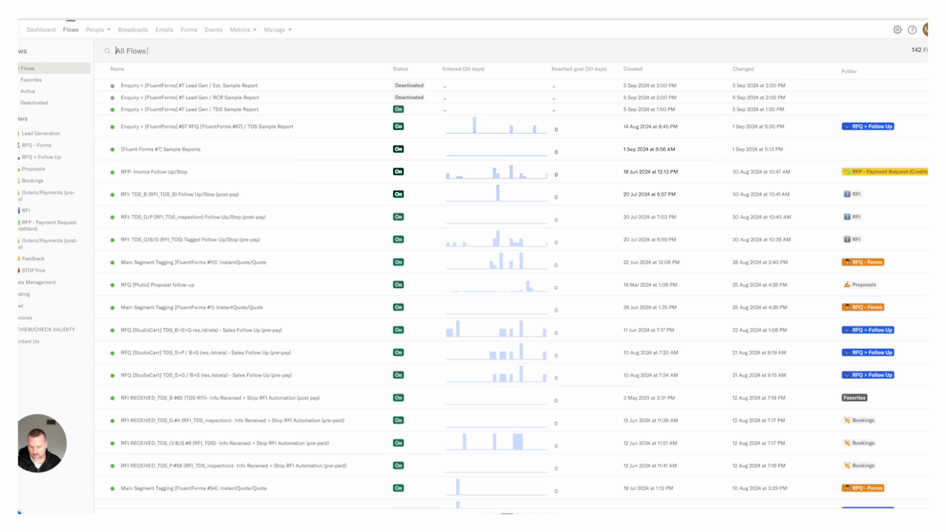
{"action": "type", "text": "#10"}
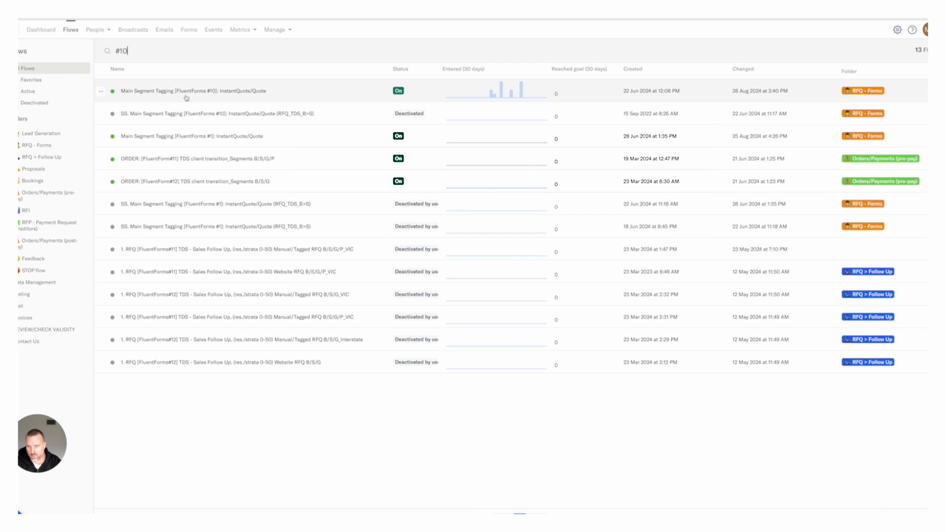
{"action": "left_click", "coordinate": [186, 94]}
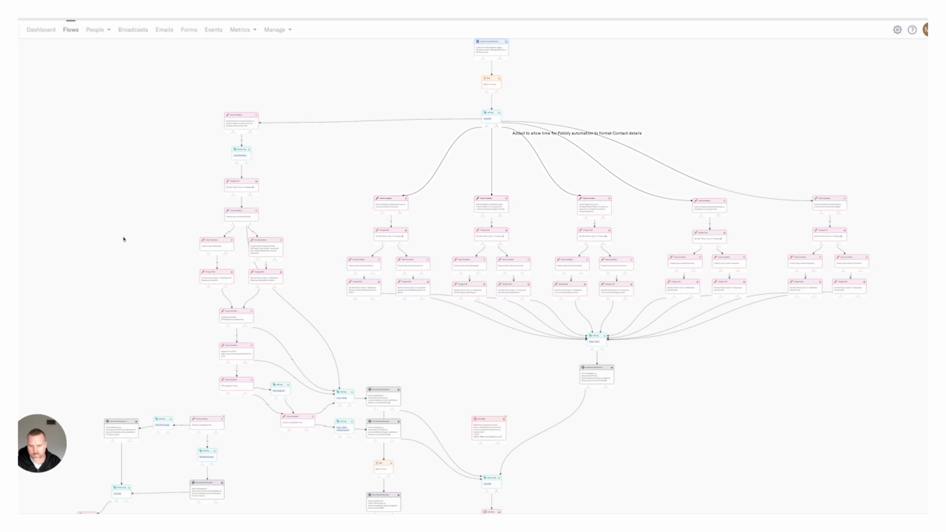
{"action": "left_click_drag", "start_coordinate": [112, 240], "coordinate": [132, 240]}
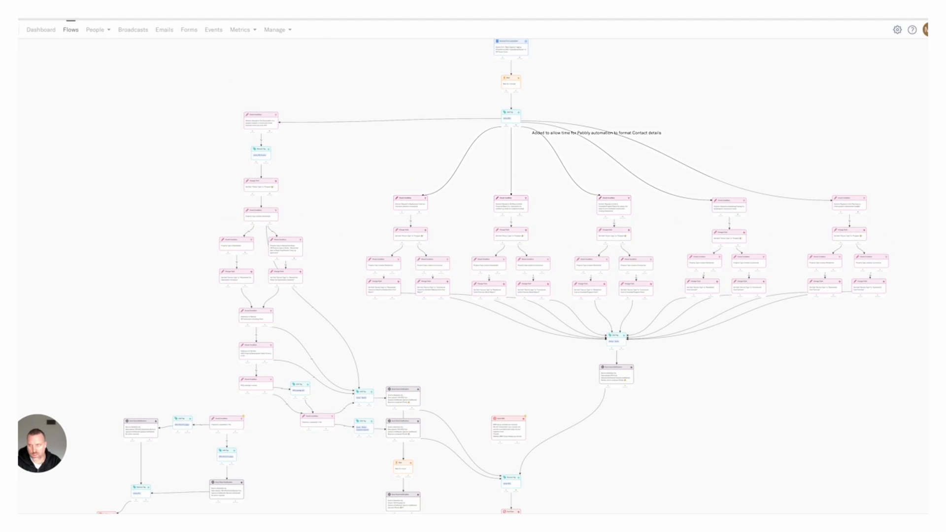
{"action": "left_click", "coordinate": [71, 30]}
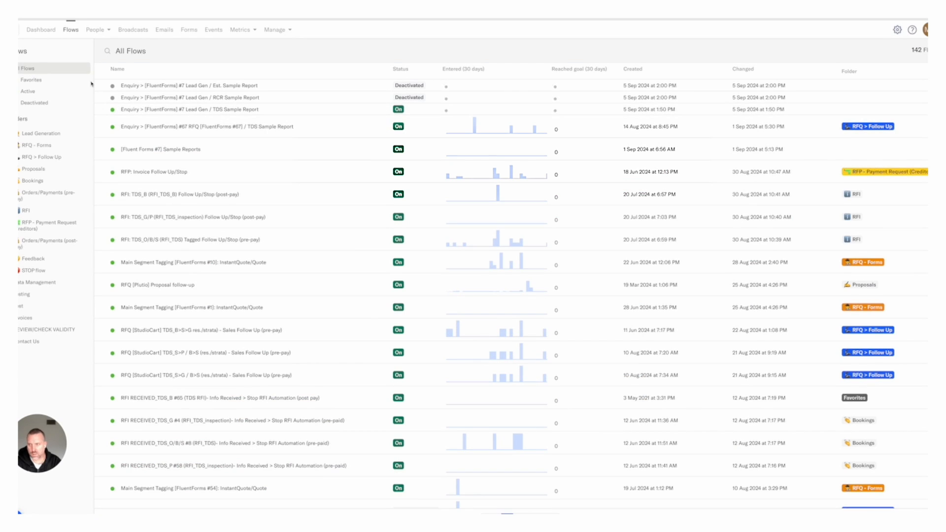
Copy the whole Send SMS message from the "RFQ [StudioCart] TDS_S>G / B>S (res./strata)" pre-pay flow in the RFQ > Follow Up folder.
{"action": "left_click", "coordinate": [49, 160]}
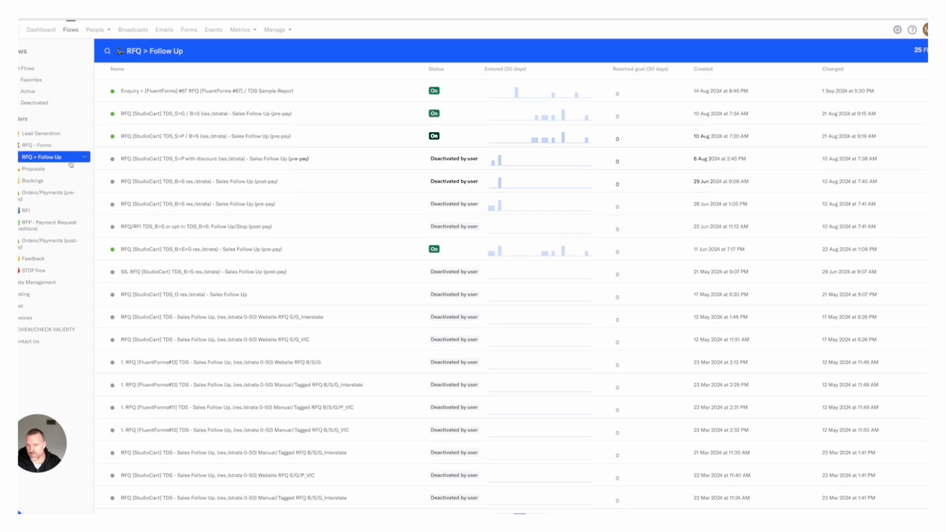
{"action": "left_click", "coordinate": [186, 114]}
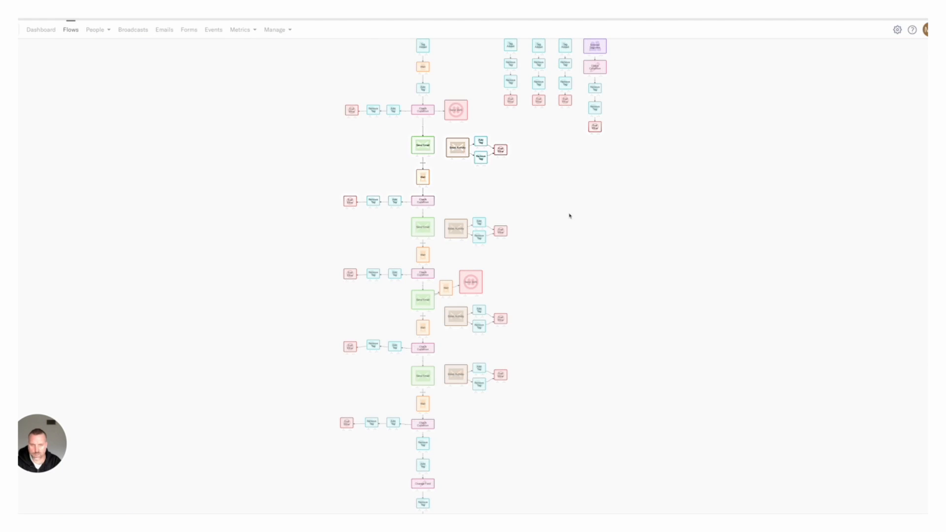
{"action": "scroll", "coordinate": [569, 216], "scroll_direction": "up", "scroll_amount": 5}
{"action": "left_click", "coordinate": [462, 209]}
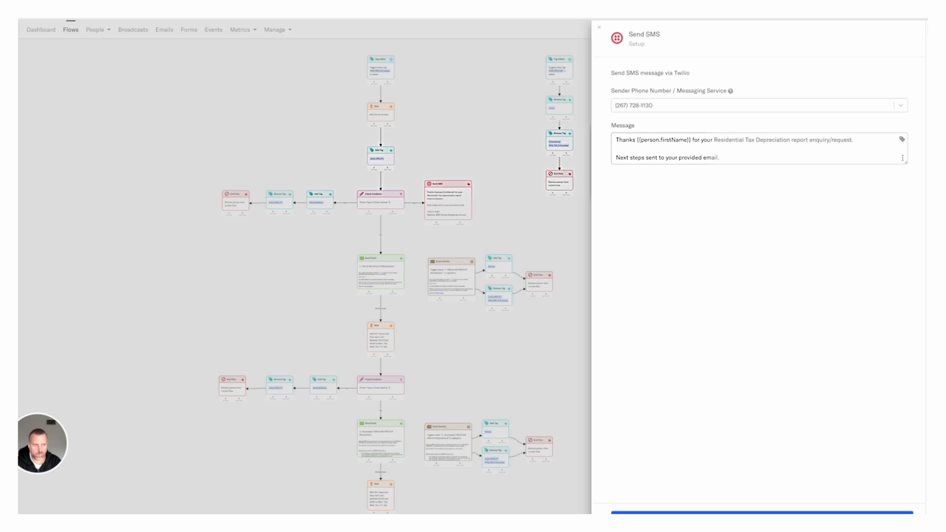
{"action": "left_click", "coordinate": [823, 157]}
{"action": "key", "text": "ctrl+a"}
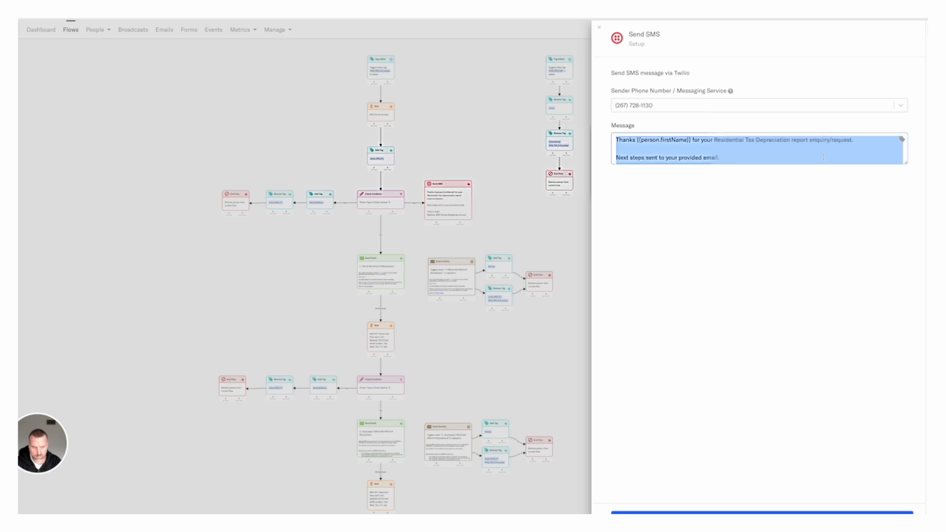
{"action": "left_click", "coordinate": [458, 97]}
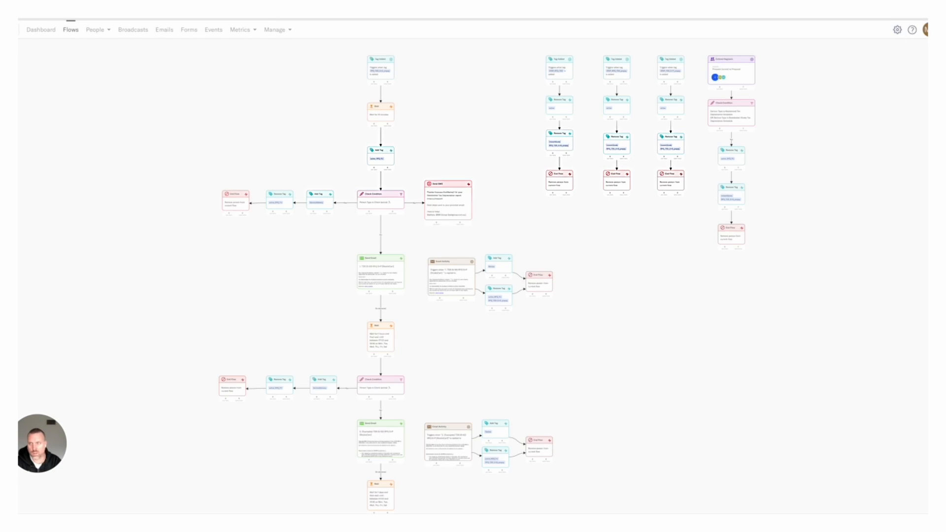
Search the flows for #7 and open the Lead Gen / TDS Sample Report flow at its "Enquiry/Interest: TDS > RFQ FU1" email.
{"action": "left_click", "coordinate": [71, 30]}
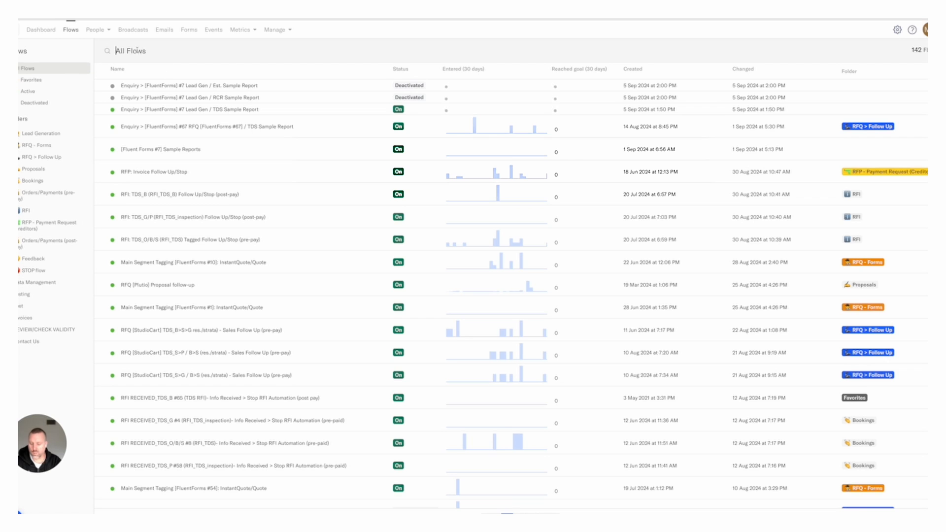
{"action": "type", "text": "#7"}
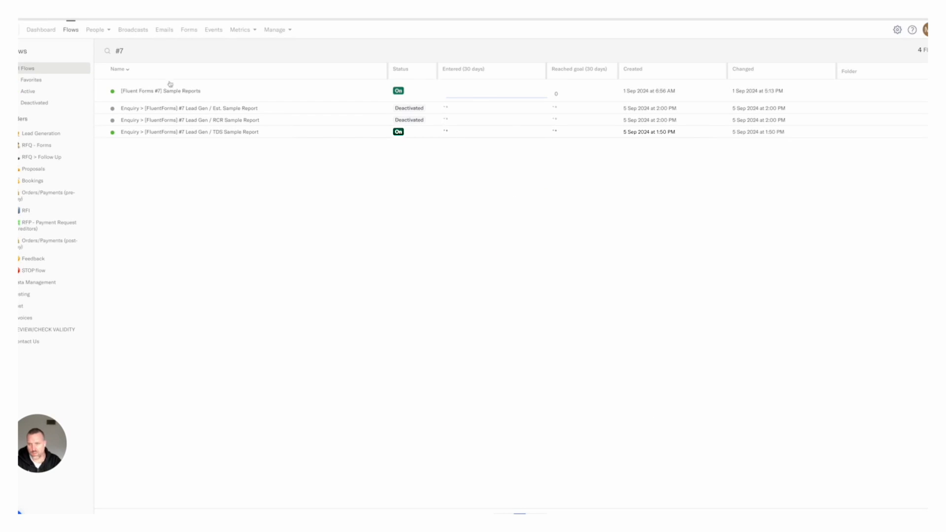
{"action": "left_click", "coordinate": [161, 132]}
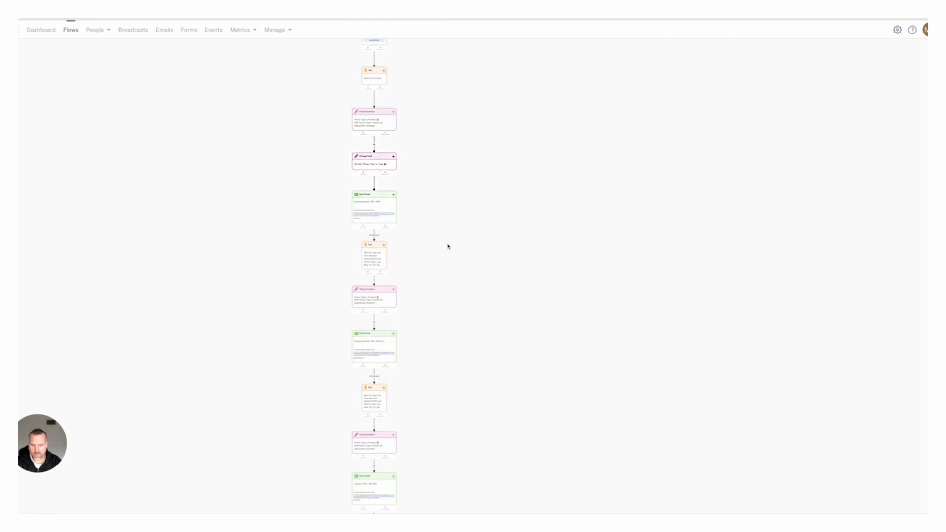
{"action": "scroll", "coordinate": [448, 246], "scroll_direction": "down", "scroll_amount": 5}
{"action": "left_click_drag", "start_coordinate": [455, 215], "coordinate": [448, 194]}
{"action": "scroll", "coordinate": [426, 310], "scroll_direction": "up", "scroll_amount": 5}
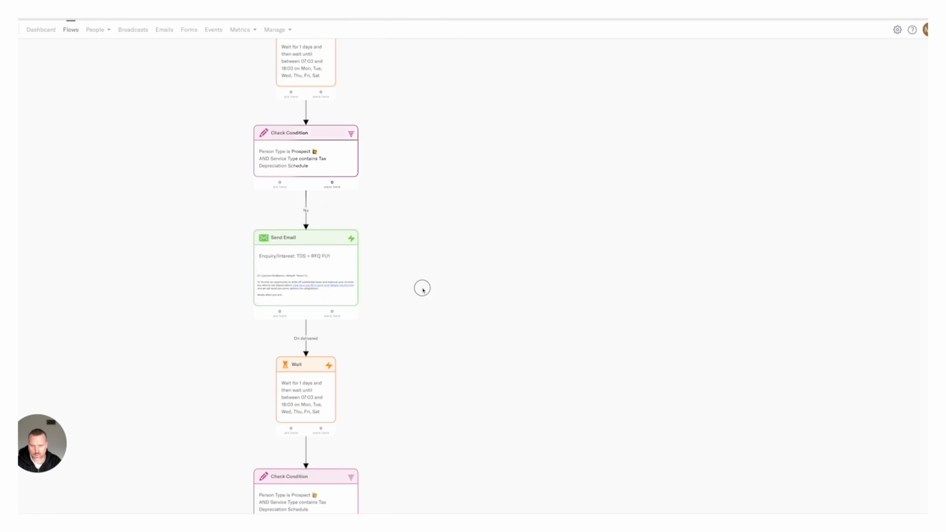
Add a Send SMS action to the empty canvas area beside the "Enquiry/Interest: TDS > RFQ FU1" email.
{"action": "left_click", "coordinate": [19, 53]}
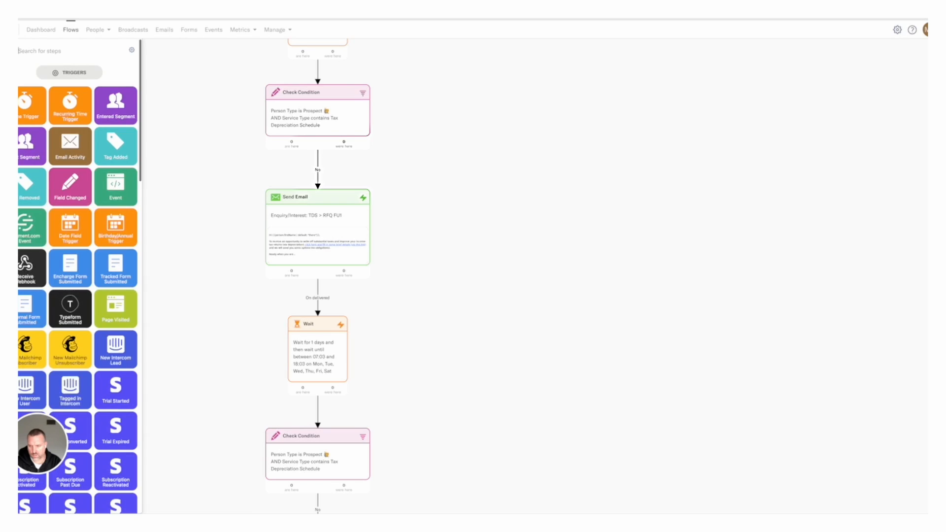
{"action": "scroll", "coordinate": [84, 223], "scroll_direction": "down", "scroll_amount": 9}
{"action": "scroll", "coordinate": [84, 224], "scroll_direction": "down", "scroll_amount": 10}
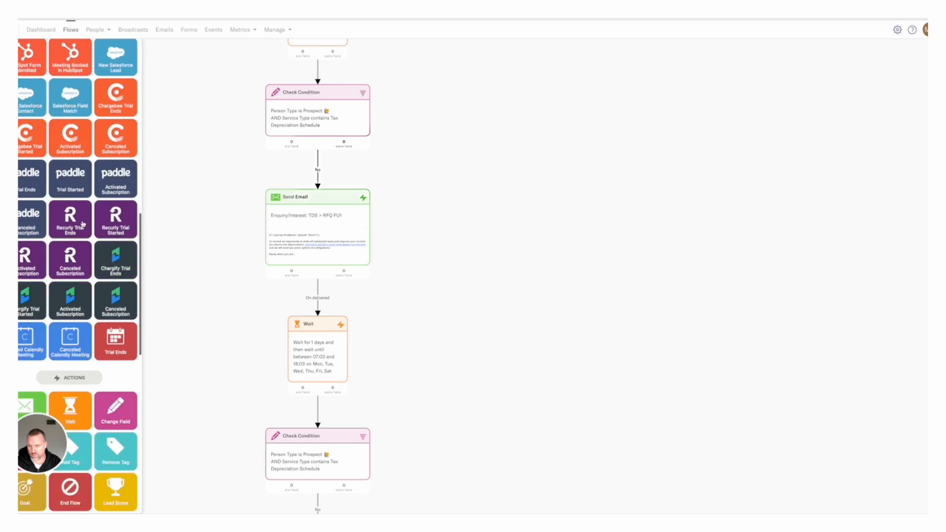
{"action": "left_click_drag", "start_coordinate": [355, 215], "coordinate": [460, 228]}
{"action": "left_click", "coordinate": [542, 119]}
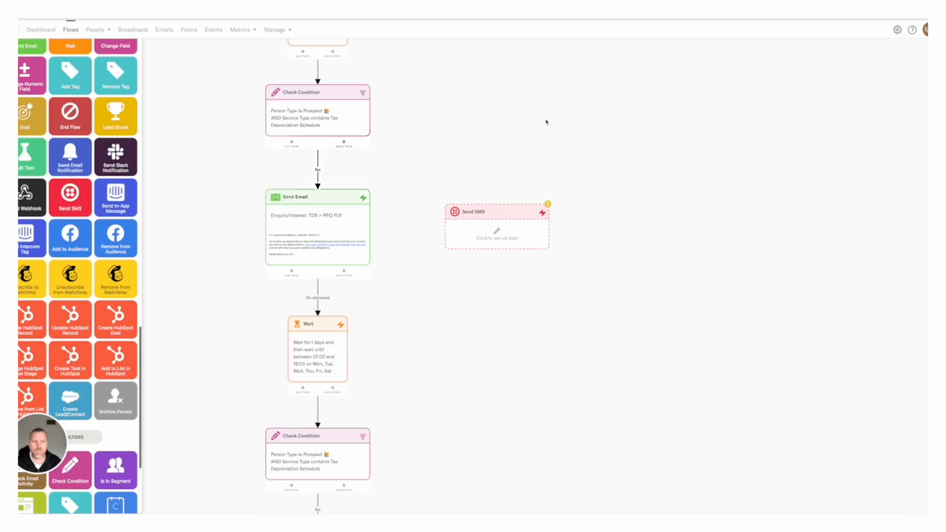
Paste the copied Residential Tax Depreciation message into the new Send SMS action and enlarge the message box.
{"action": "left_click", "coordinate": [540, 227]}
{"action": "left_click", "coordinate": [642, 142]}
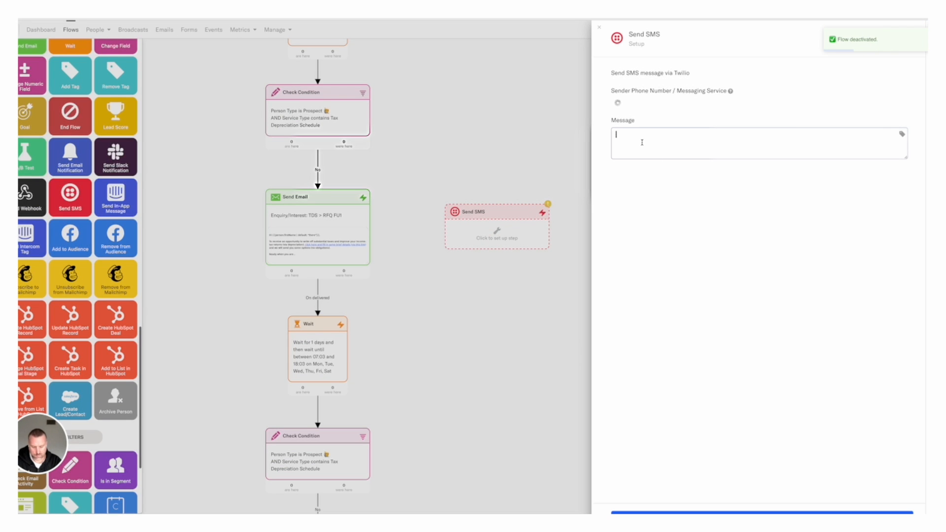
{"action": "type", "text": "Thanks {{person.firstName}} for your Residential Tax Depreciation report enquiry/request.  Next steps sent to your provided email."}
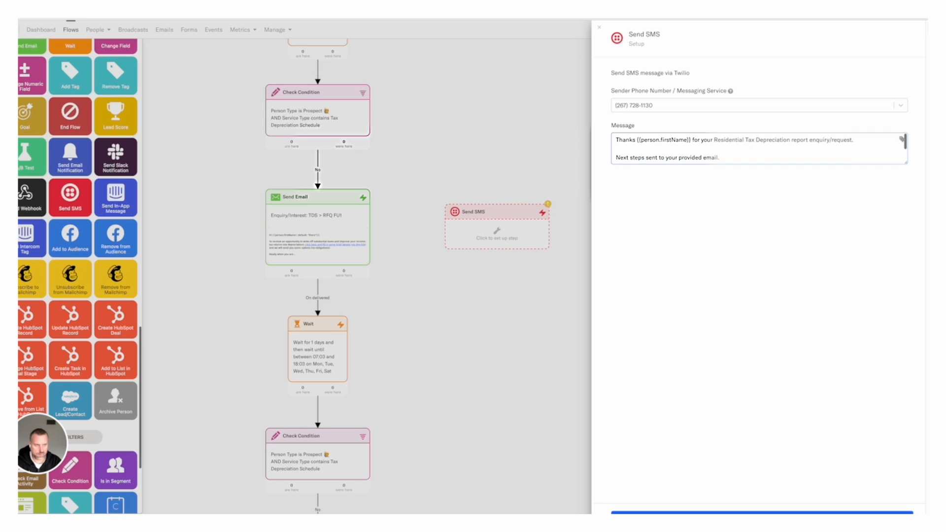
{"action": "left_click_drag", "start_coordinate": [907, 163], "coordinate": [907, 182]}
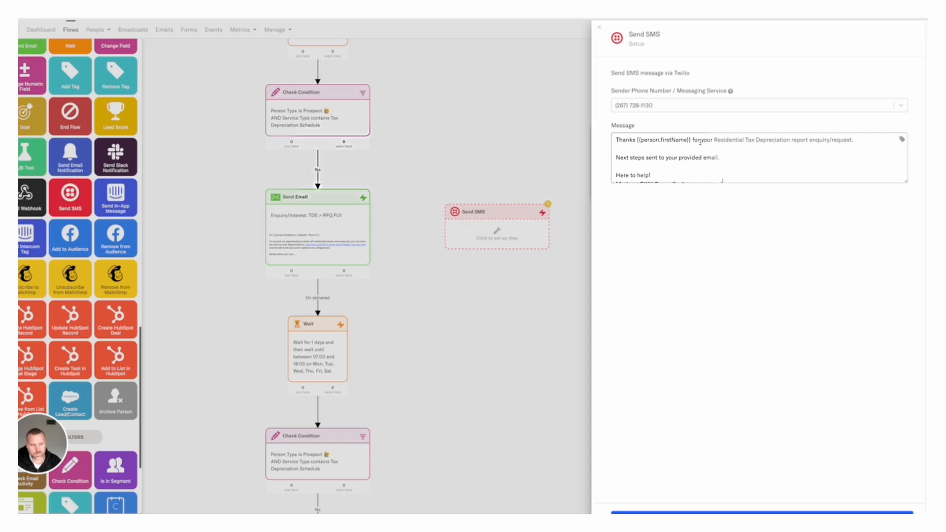
Reword the start of the SMS message to "We hope the {{person.firstName}} Tax Depreciation report", removing "Thanks" and "for your Residential".
{"action": "left_click", "coordinate": [617, 140]}
{"action": "type", "text": "We hope "}
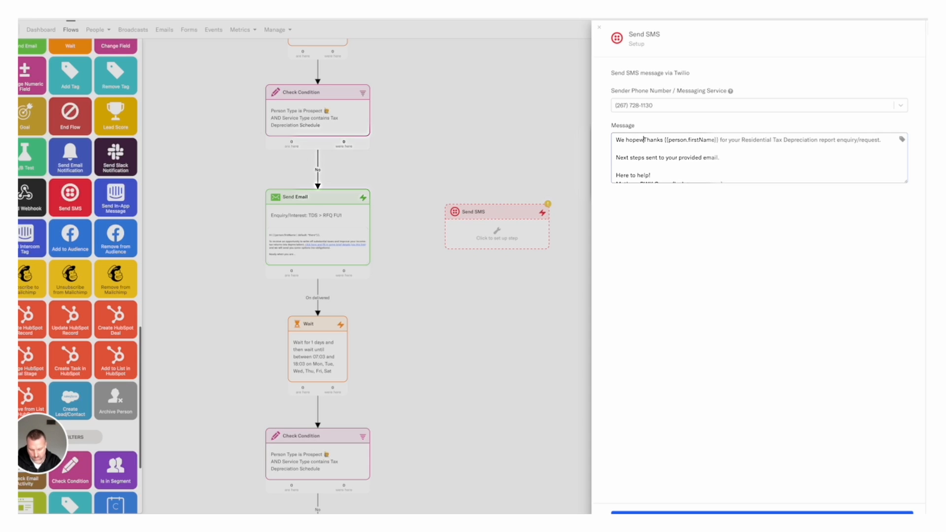
{"action": "type", "text": "the"}
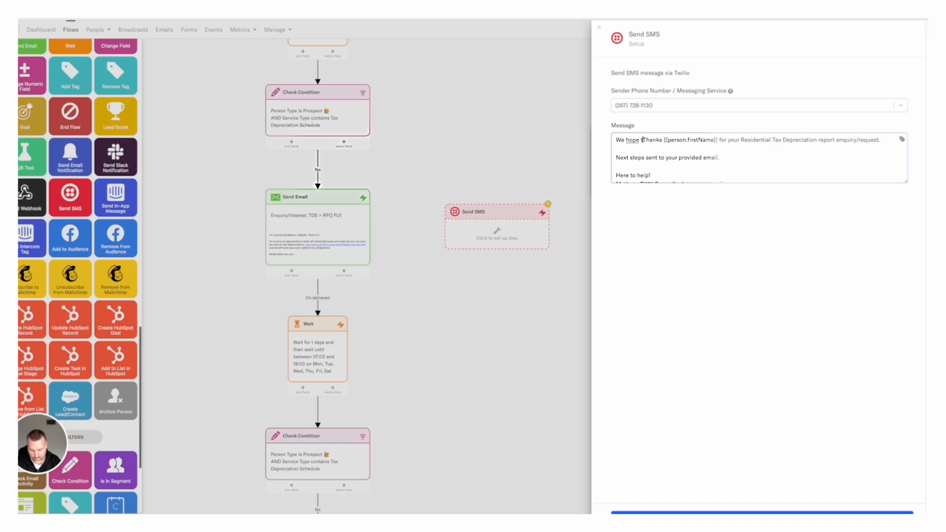
{"action": "key", "text": "BackSpace"}
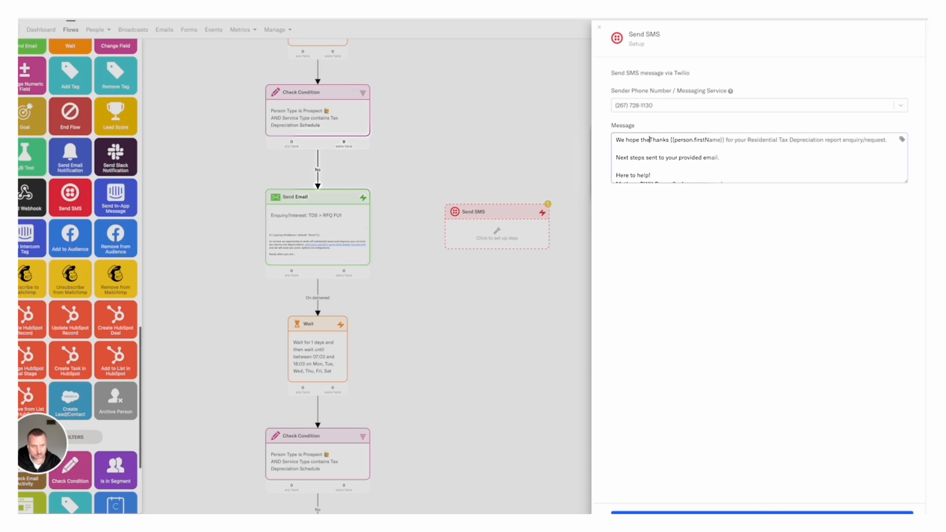
{"action": "left_click_drag", "start_coordinate": [779, 139], "coordinate": [649, 140]}
{"action": "key", "text": "BackSpace"}
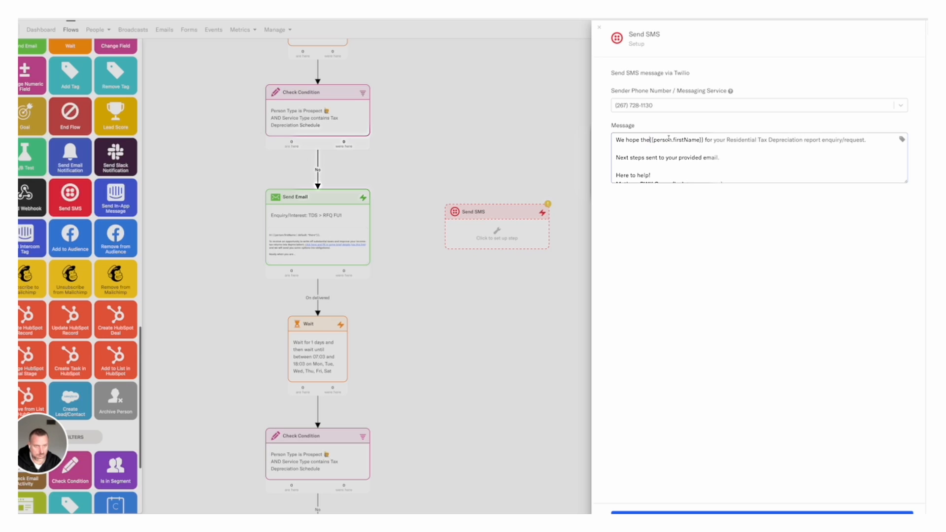
{"action": "left_click_drag", "start_coordinate": [758, 139], "coordinate": [704, 140]}
{"action": "key", "text": "BackSpace"}
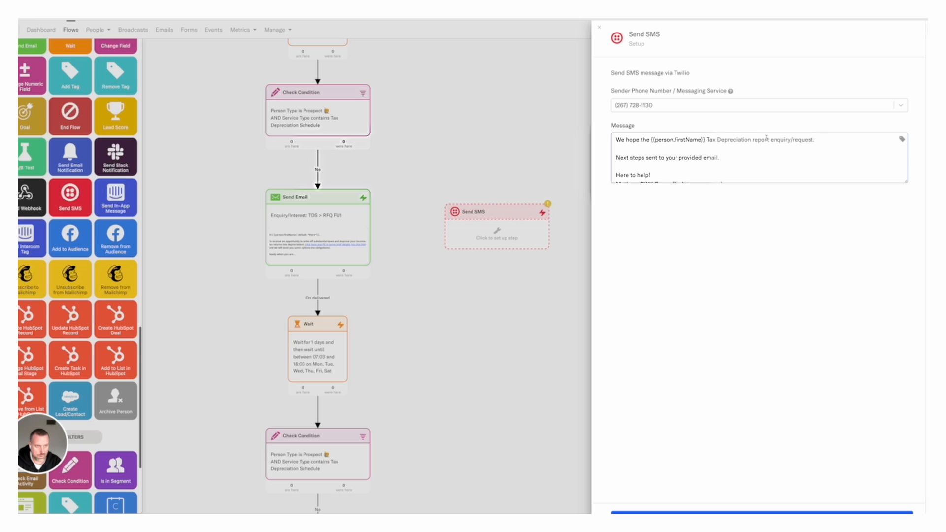
Insert "samples gives you an idea of" after "Tax Depreciation report" in the SMS message.
{"action": "left_click", "coordinate": [771, 140]}
{"action": "type", "text": "s"}
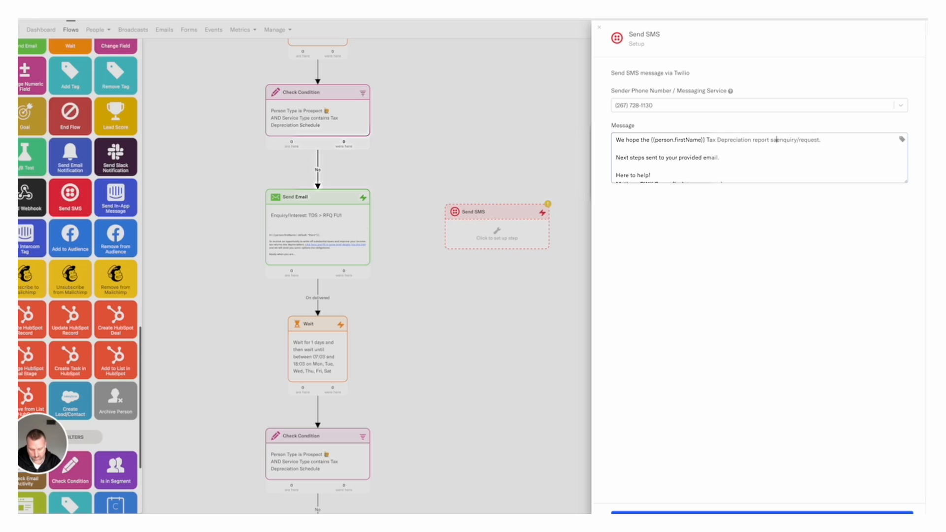
{"action": "type", "text": "amples "}
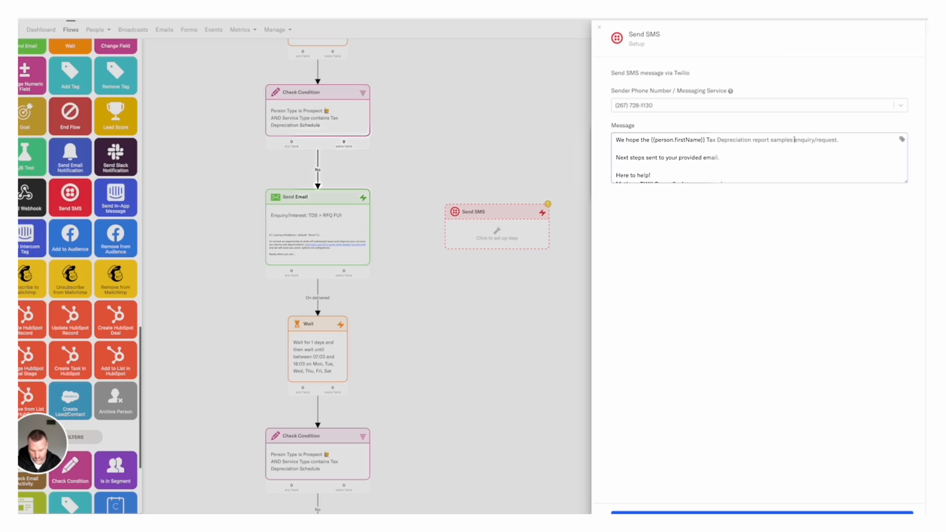
{"action": "type", "text": "gicv"}
{"action": "key", "text": "BackSpace"}
{"action": "key", "text": "BackSpace"}
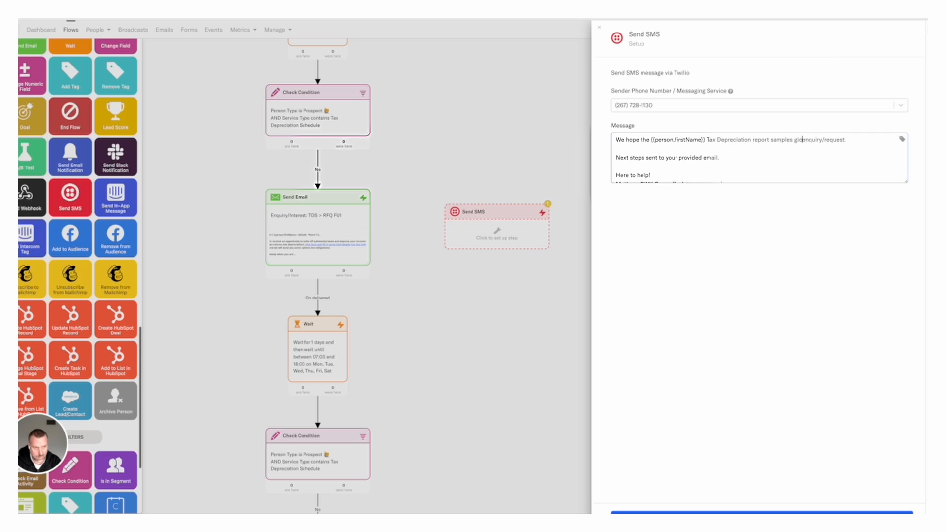
{"action": "type", "text": "ves you an ide"}
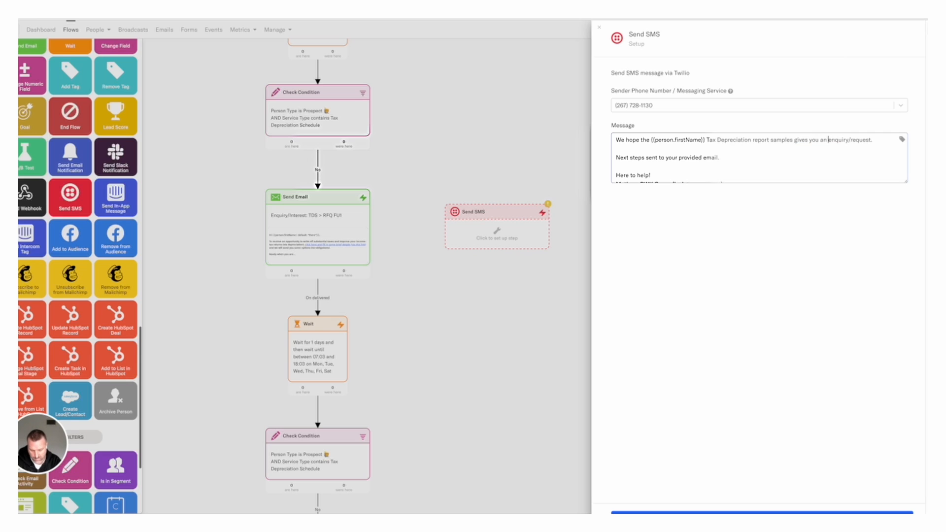
{"action": "type", "text": "a of what"}
{"action": "key", "text": "BackSpace"}
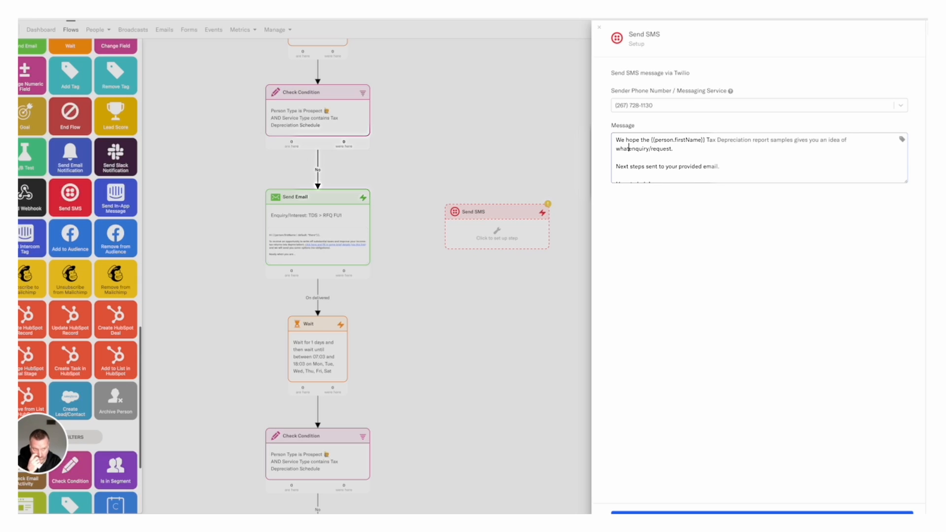
{"action": "left_click_drag", "start_coordinate": [629, 147], "coordinate": [616, 148]}
{"action": "key", "text": "BackSpace"}
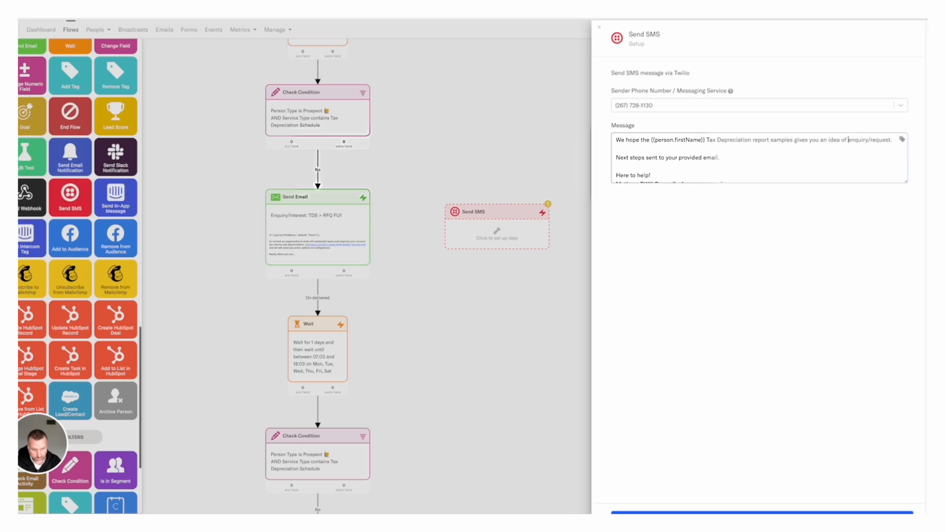
Continue the opening sentence with "how they can benefit you (with tax write-offs)".
{"action": "type", "text": "how they "}
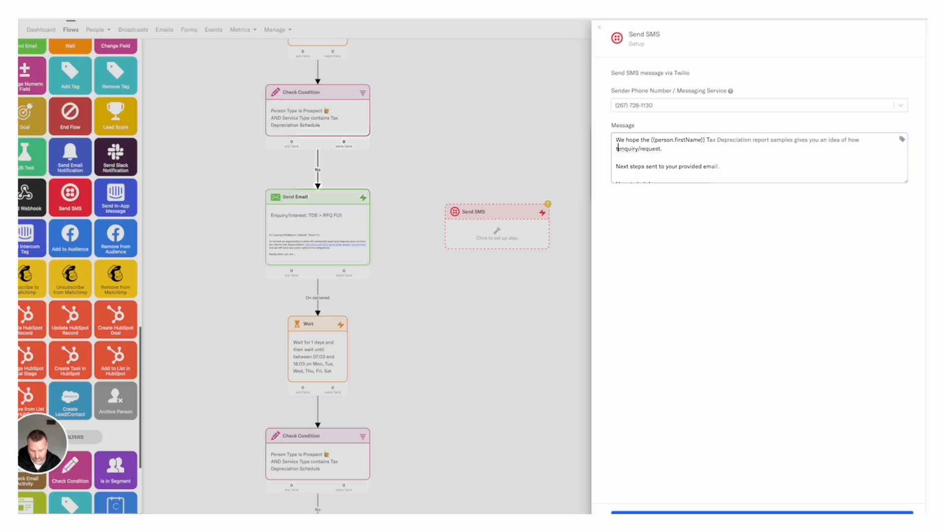
{"action": "type", "text": "can benefit you"}
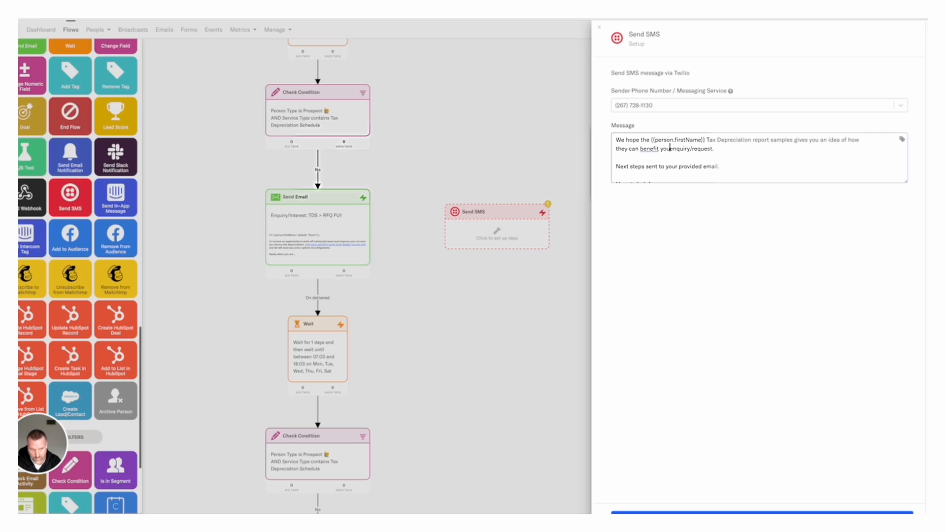
{"action": "type", "text": " (with tax"}
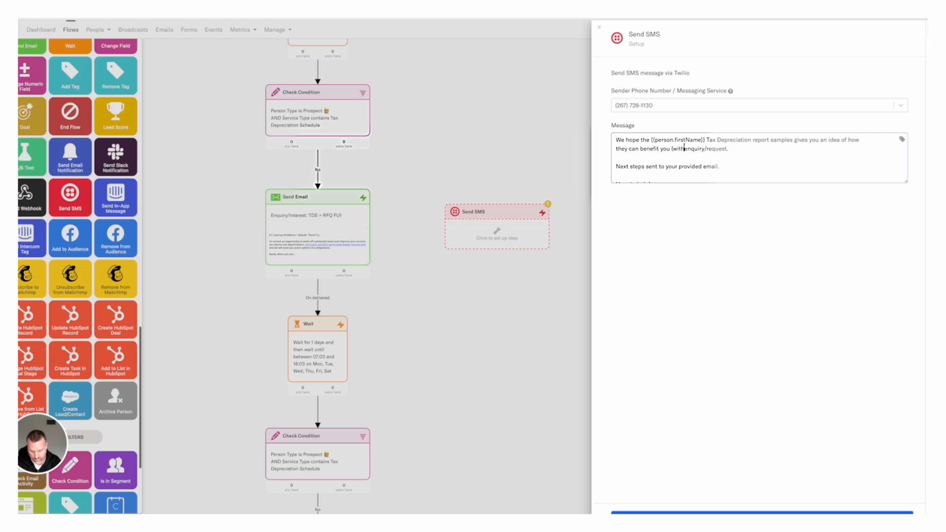
{"action": "type", "text": " write-o"}
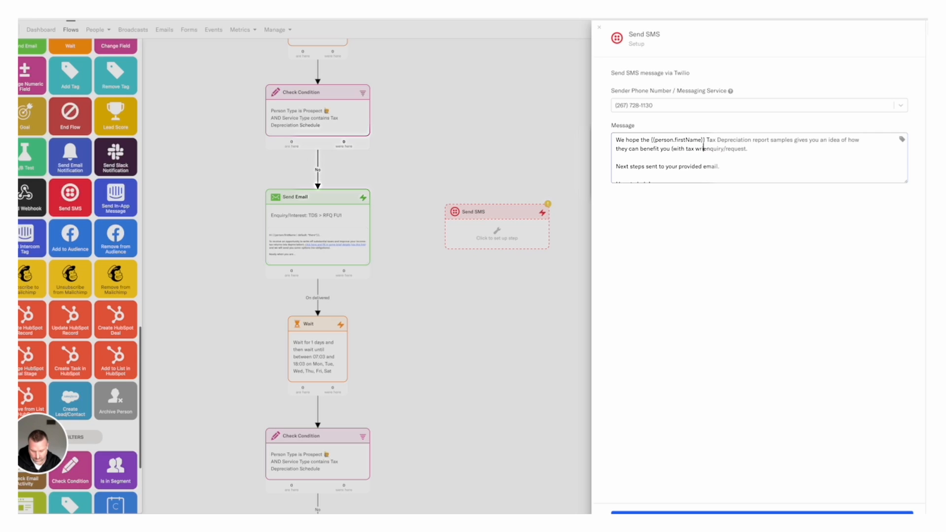
{"action": "type", "text": "ffs"}
{"action": "type", "text": ","}
Delete the leftover "enquiry/request." at the end of the opening sentence.
{"action": "key", "text": "shift+Right"}
{"action": "key", "text": "shift+Right"}
{"action": "key", "text": "shift+Right"}
{"action": "key", "text": "shift+Right"}
{"action": "key", "text": "shift+Right"}
{"action": "key", "text": "shift+Right"}
{"action": "key", "text": "shift+Right"}
{"action": "key", "text": "shift+Right"}
{"action": "key", "text": "shift+Right"}
{"action": "key", "text": "shift+Right"}
{"action": "key", "text": "shift+Right"}
{"action": "key", "text": "shift+Right"}
{"action": "key", "text": "shift+Right"}
{"action": "key", "text": "shift+Right"}
{"action": "key", "text": "shift+Right"}
{"action": "key", "text": "shift+Right"}
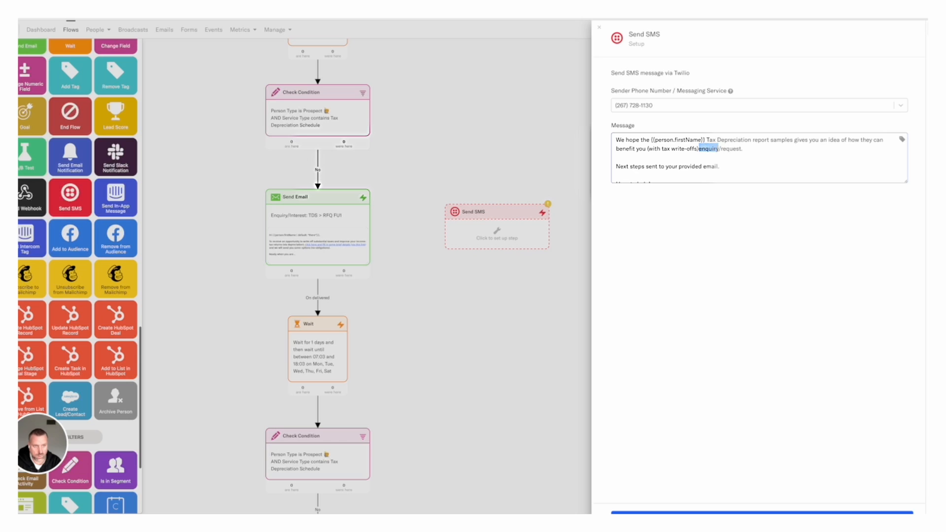
{"action": "key", "text": "BackSpace"}
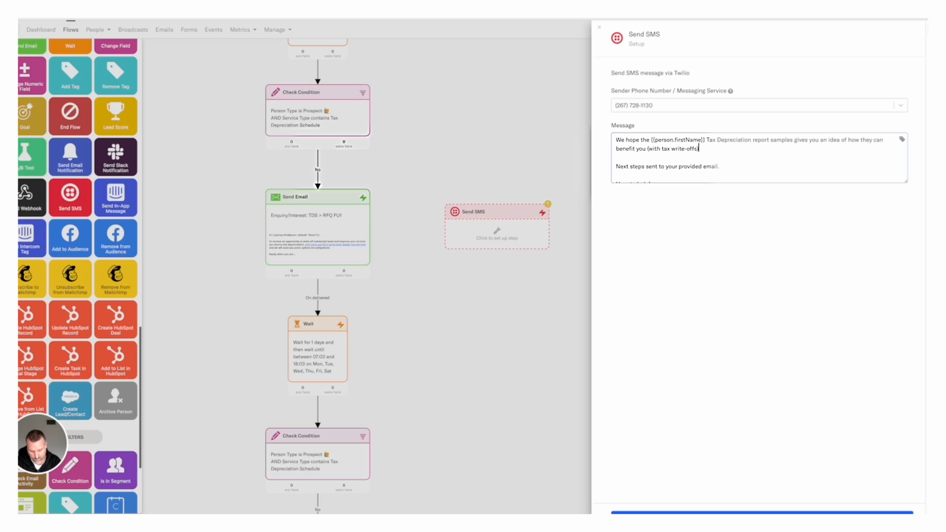
Append ", if you want some options to make it possible" to the SMS opening sentence and remove its {{person.firstName}} tag.
{"action": "type", "text": ", if you w"}
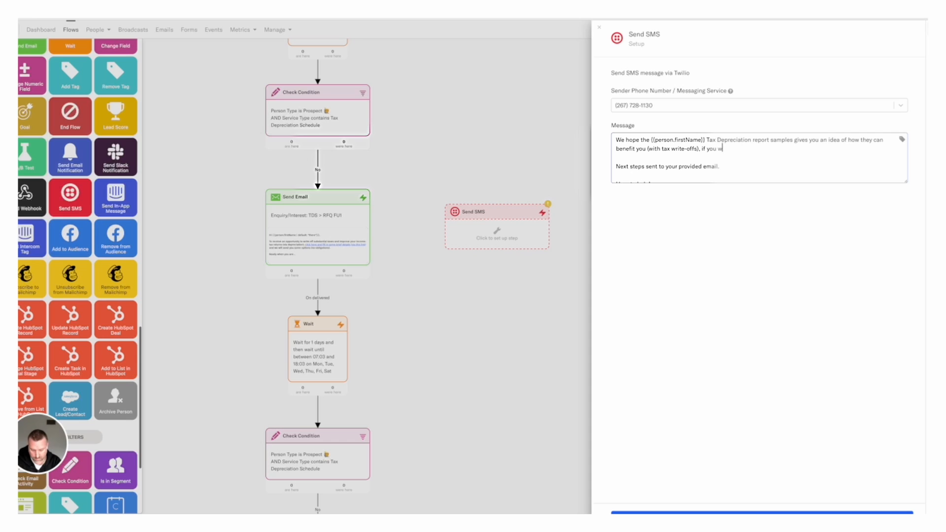
{"action": "type", "text": "ant some options to make it possible"}
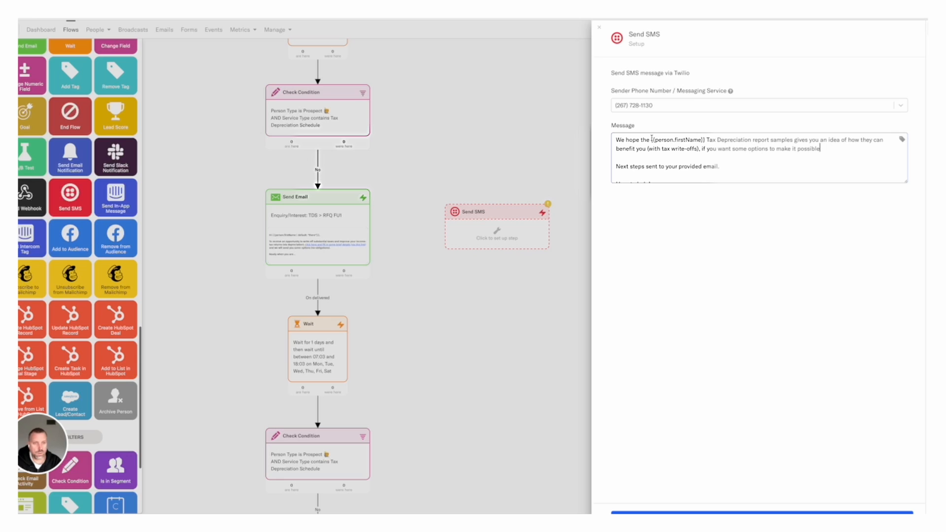
{"action": "left_click_drag", "start_coordinate": [650, 140], "coordinate": [705, 140]}
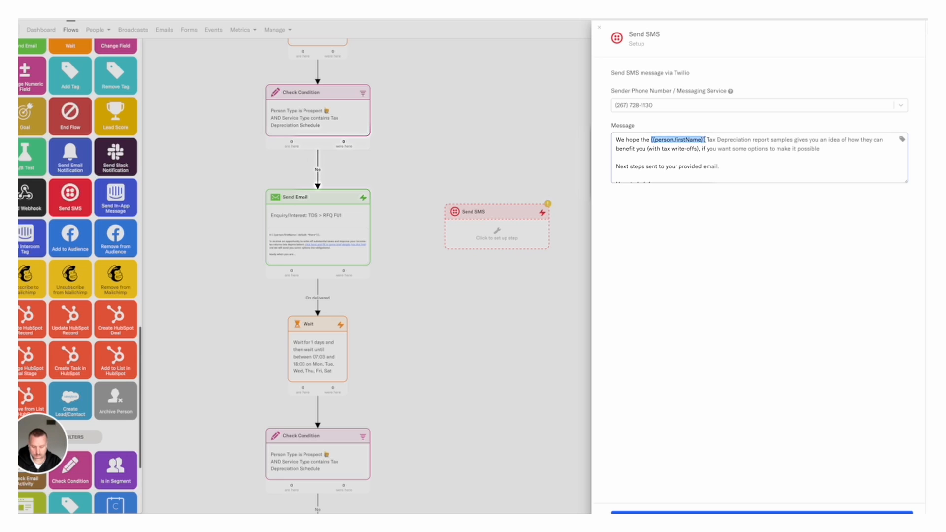
{"action": "key", "text": "BackSpace"}
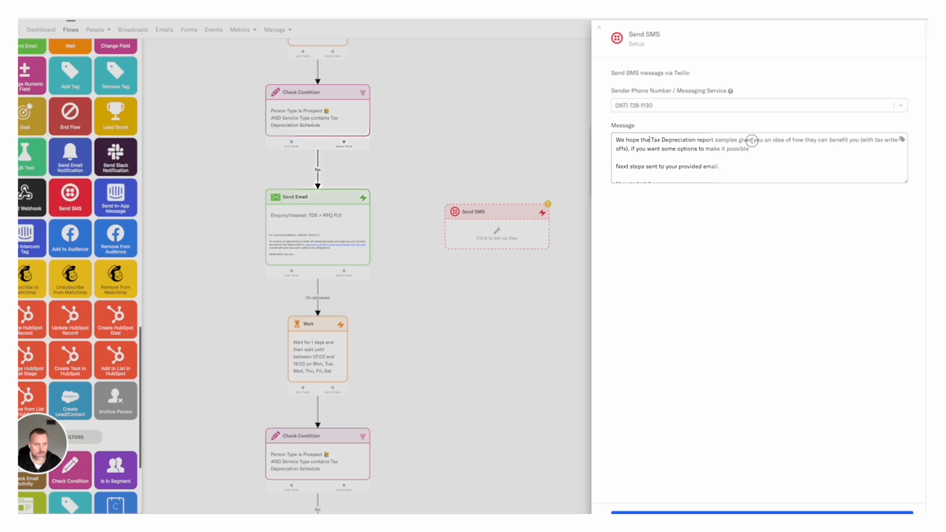
Replace "how they can benefit you" in the SMS message with "how much you could write-off", leaving "(tax write-offs)" in the brackets.
{"action": "left_click", "coordinate": [752, 140]}
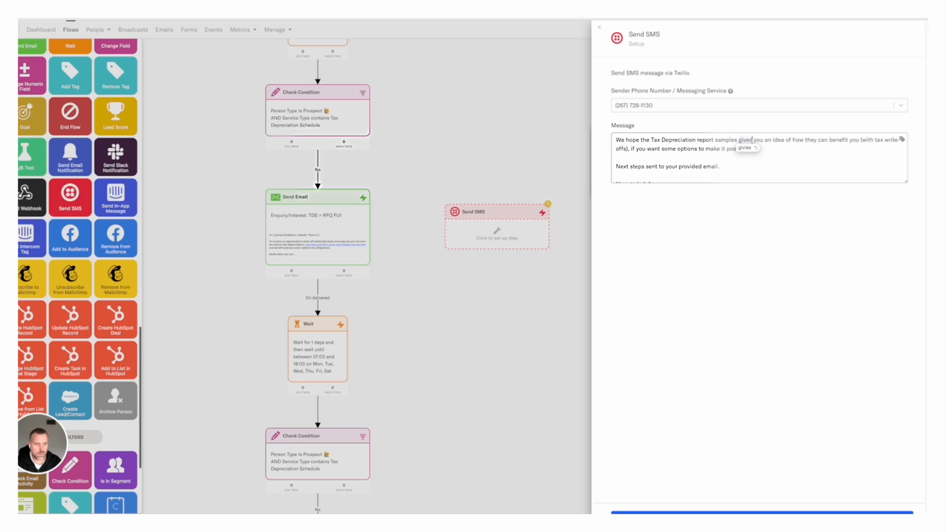
{"action": "left_click", "coordinate": [796, 140]}
{"action": "left_click", "coordinate": [793, 140]}
{"action": "left_click_drag", "start_coordinate": [793, 140], "coordinate": [874, 139]}
{"action": "key", "text": "BackSpace"}
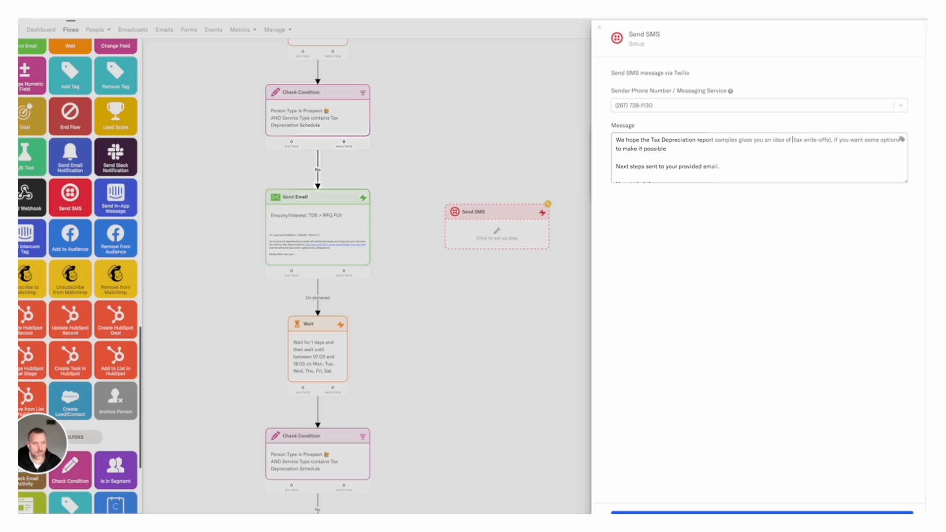
{"action": "type", "text": "how "}
{"action": "type", "text": "much"}
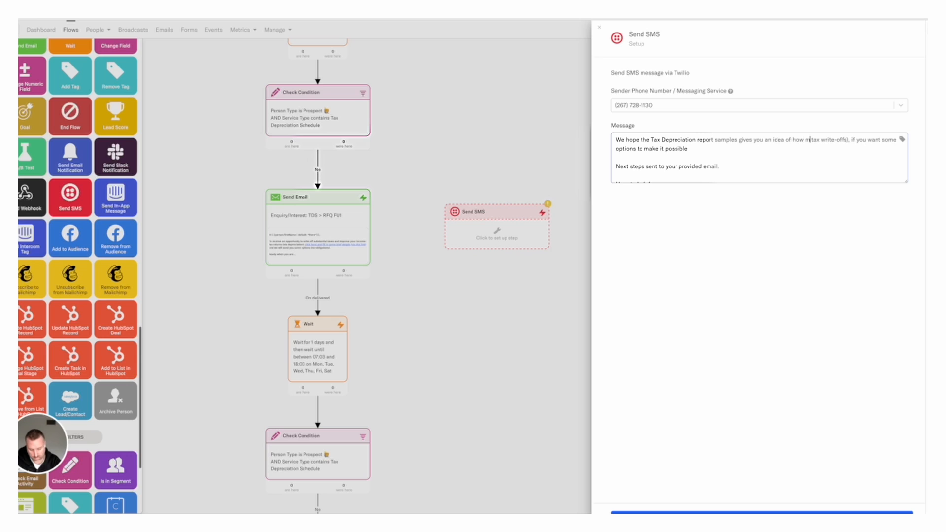
{"action": "type", "text": " you could"}
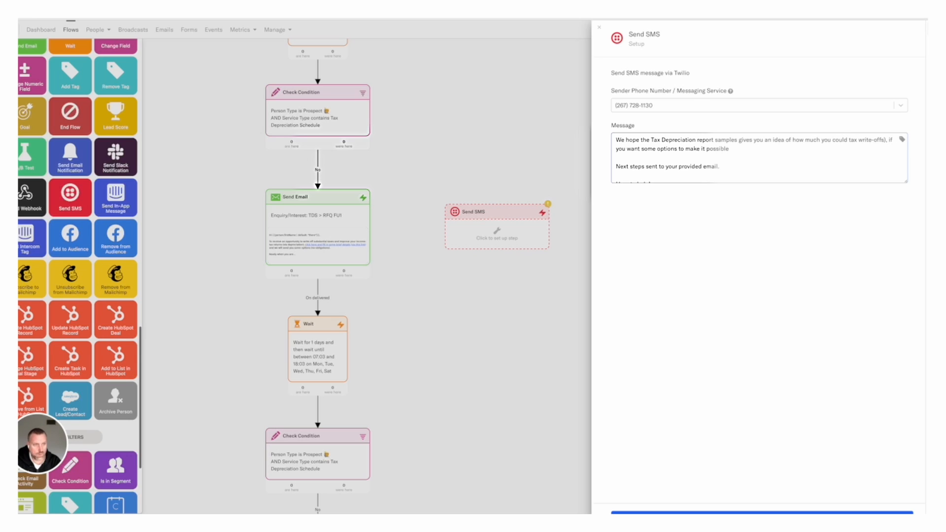
{"action": "type", "text": " write-off"}
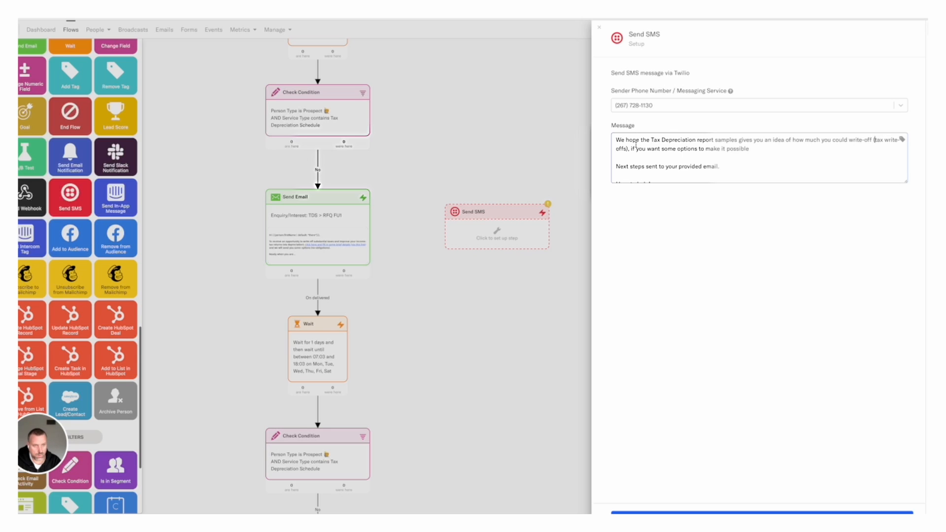
Insert "to request a report, so you can start benfitting" after "if you want" in the SMS message.
{"action": "left_click", "coordinate": [661, 148]}
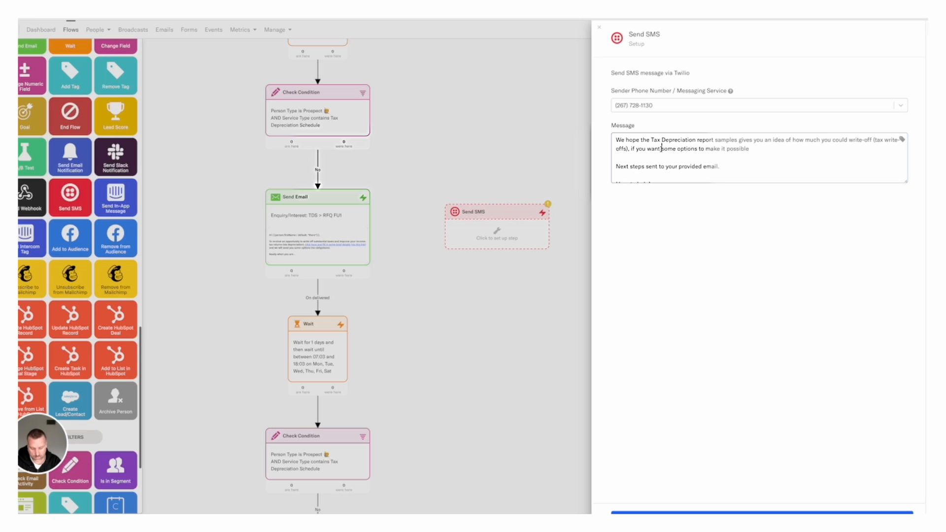
{"action": "type", "text": "to request a report"}
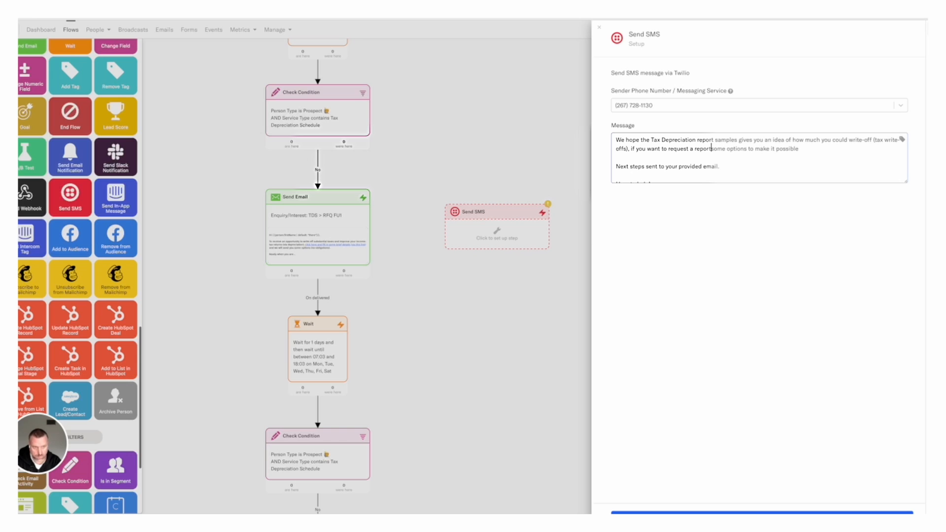
{"action": "type", "text": ", so you can "}
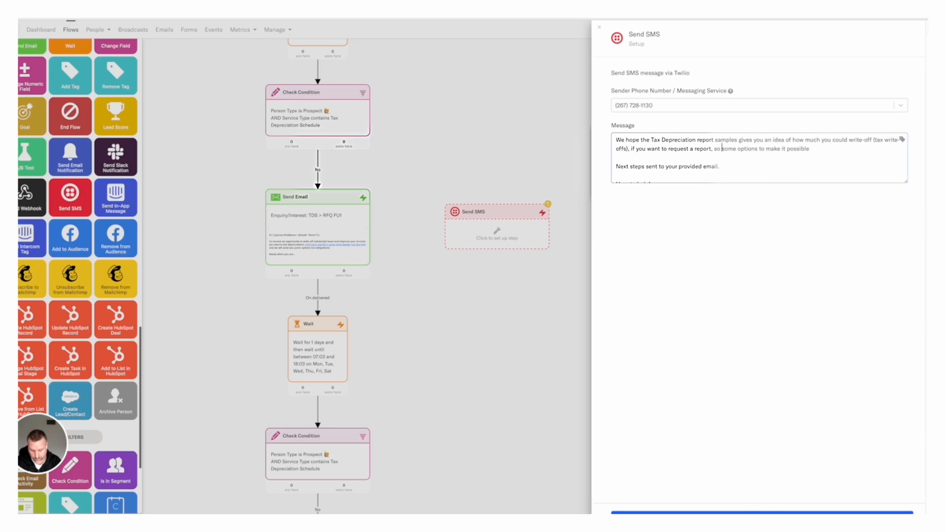
{"action": "type", "text": "start be"}
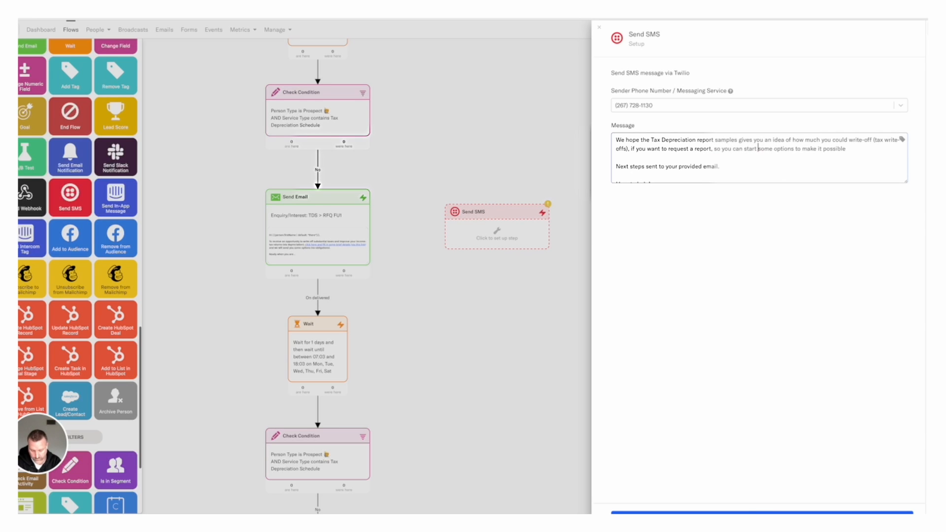
{"action": "type", "text": "nfitting"}
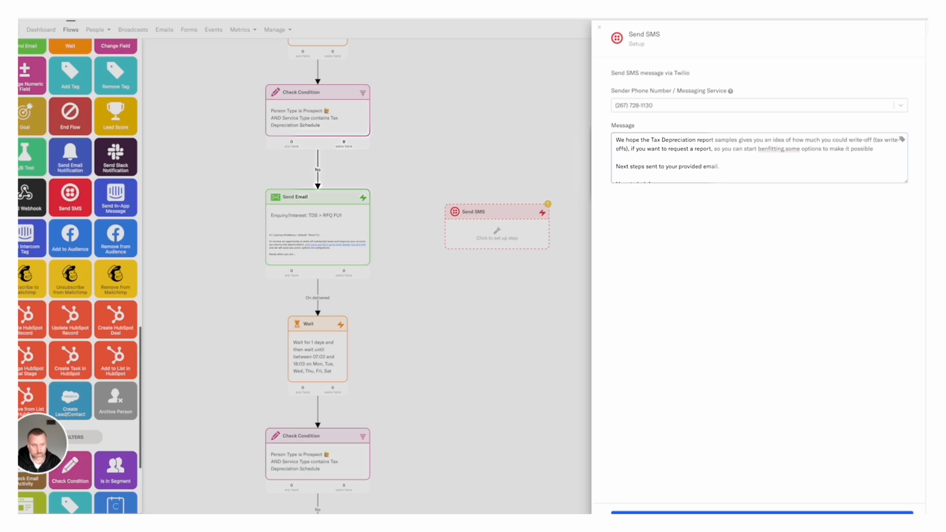
Delete the leftover "some options to make it possible" and end the opening sentence with "...".
{"action": "key", "text": "shift+Right"}
{"action": "key", "text": "shift+Right"}
{"action": "key", "text": "shift+Right"}
{"action": "key", "text": "shift+Right"}
{"action": "key", "text": "shift+Right"}
{"action": "key", "text": "shift+Right"}
{"action": "key", "text": "shift+Right"}
{"action": "key", "text": "shift+Right"}
{"action": "key", "text": "shift+Right"}
{"action": "key", "text": "shift+Right"}
{"action": "key", "text": "shift+Right"}
{"action": "key", "text": "shift+Right"}
{"action": "key", "text": "shift+Right"}
{"action": "key", "text": "shift+Right"}
{"action": "key", "text": "shift+Right"}
{"action": "key", "text": "shift+Right"}
{"action": "key", "text": "shift+Right"}
{"action": "key", "text": "shift+Right"}
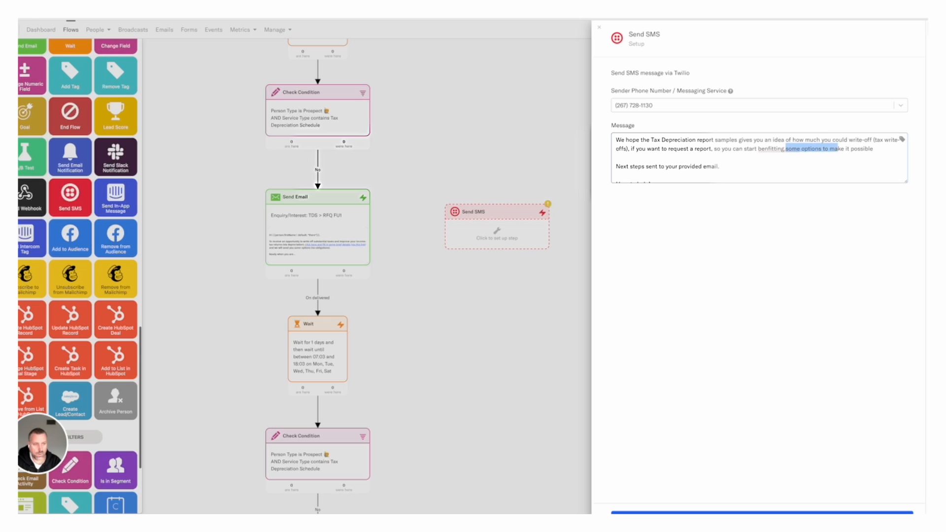
{"action": "key", "text": "shift+Right"}
{"action": "key", "text": "shift+Right"}
{"action": "key", "text": "shift+Right"}
{"action": "key", "text": "shift+Right"}
{"action": "key", "text": "shift+Right"}
{"action": "key", "text": "shift+Right"}
{"action": "key", "text": "shift+Right"}
{"action": "key", "text": "shift+Right"}
{"action": "key", "text": "shift+Right"}
{"action": "key", "text": "shift+Right"}
{"action": "key", "text": "shift+Right"}
{"action": "key", "text": "shift+Right"}
{"action": "key", "text": "shift+Right"}
{"action": "key", "text": "shift+Right"}
{"action": "key", "text": "BackSpace"}
{"action": "type", "text": "."}
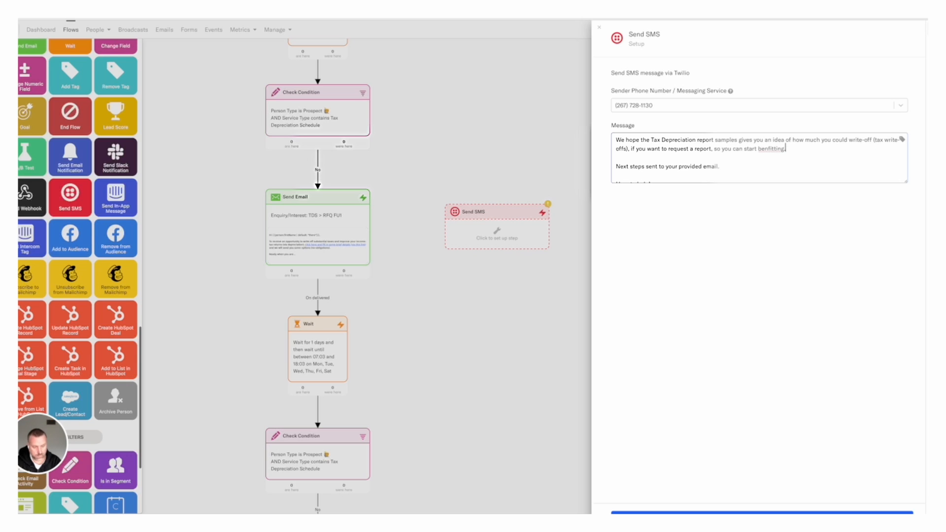
{"action": "type", "text": ".."}
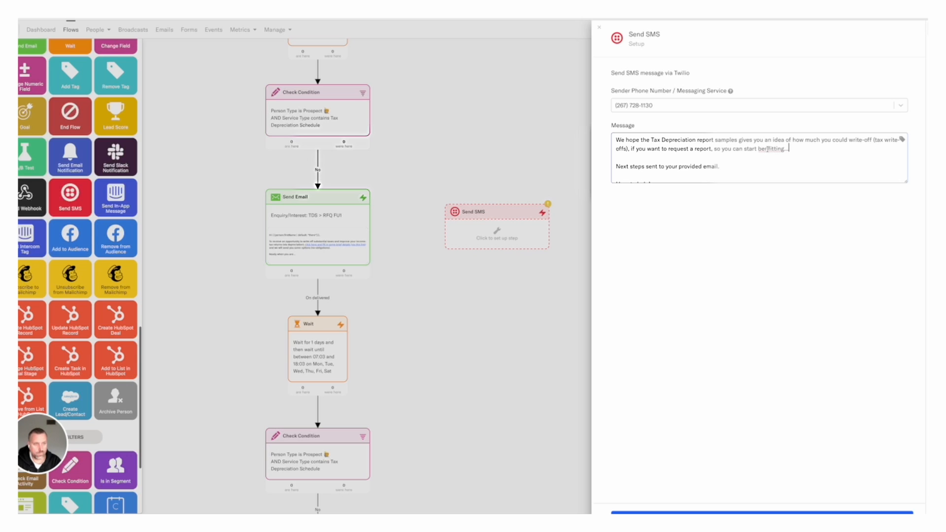
Correct the misspelled last word of the opening sentence to "benefitting" and review the rest of the message.
{"action": "left_click", "coordinate": [768, 148]}
{"action": "type", "text": "e"}
{"action": "scroll", "coordinate": [783, 153], "scroll_direction": "down", "scroll_amount": 2}
{"action": "scroll", "coordinate": [783, 154], "scroll_direction": "up", "scroll_amount": 3}
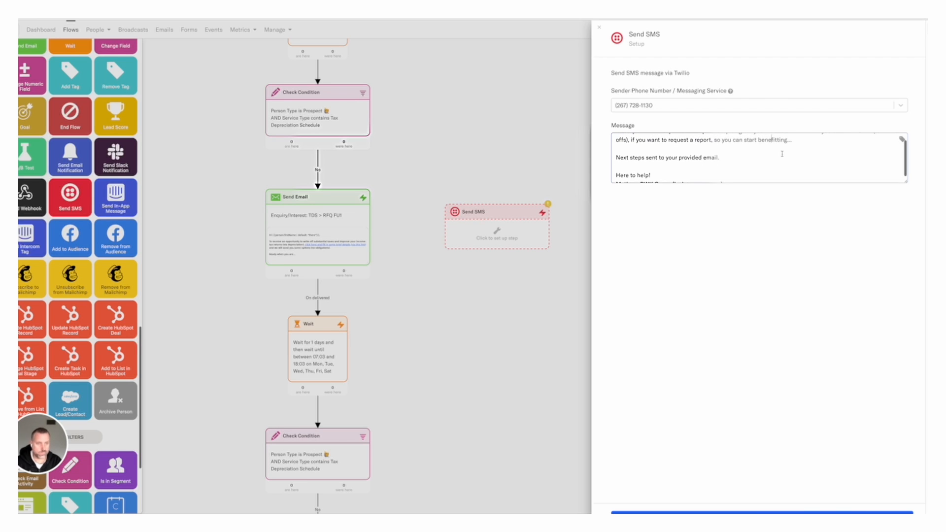
{"action": "scroll", "coordinate": [782, 154], "scroll_direction": "down", "scroll_amount": 1}
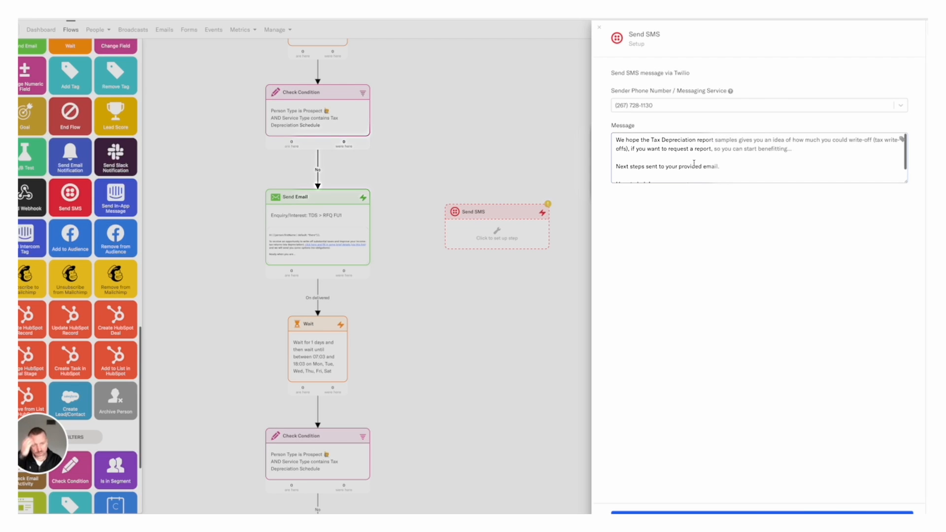
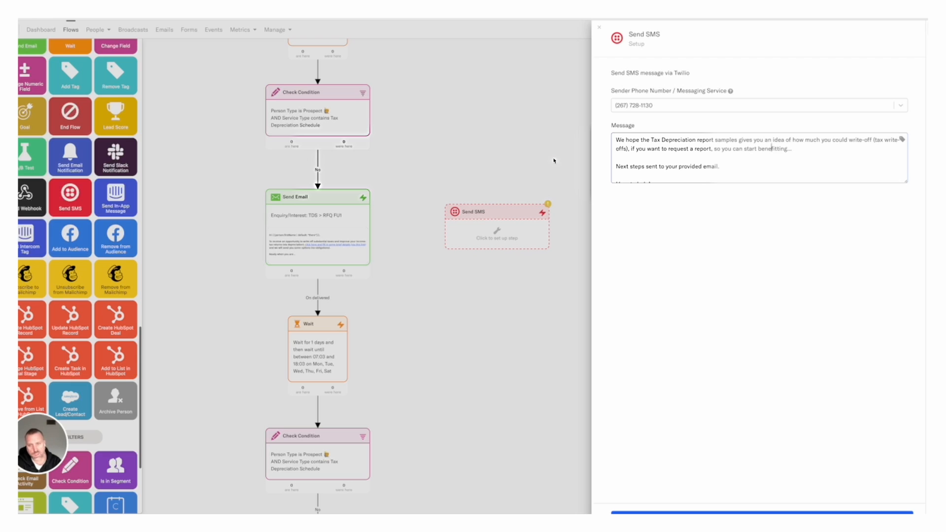
Save the reworded message in the Send SMS step and close its setup.
{"action": "left_click", "coordinate": [320, 230]}
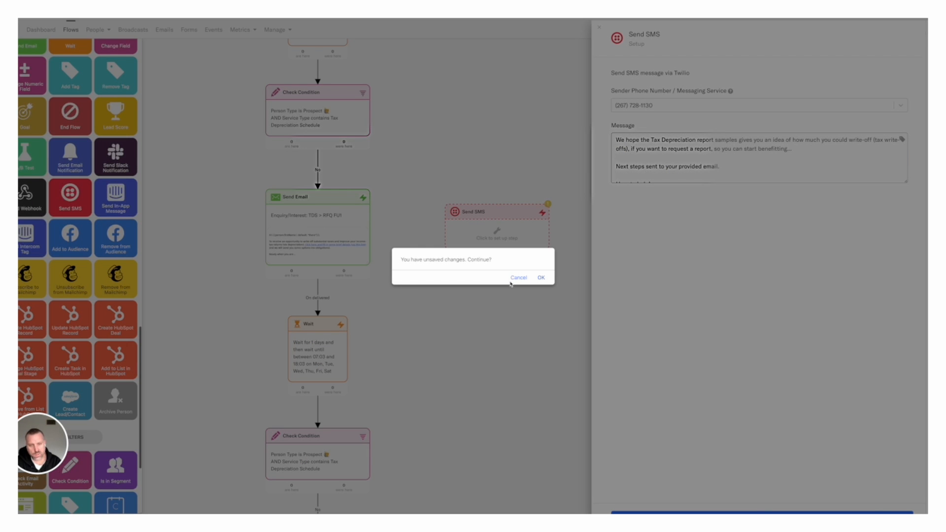
{"action": "left_click", "coordinate": [519, 278]}
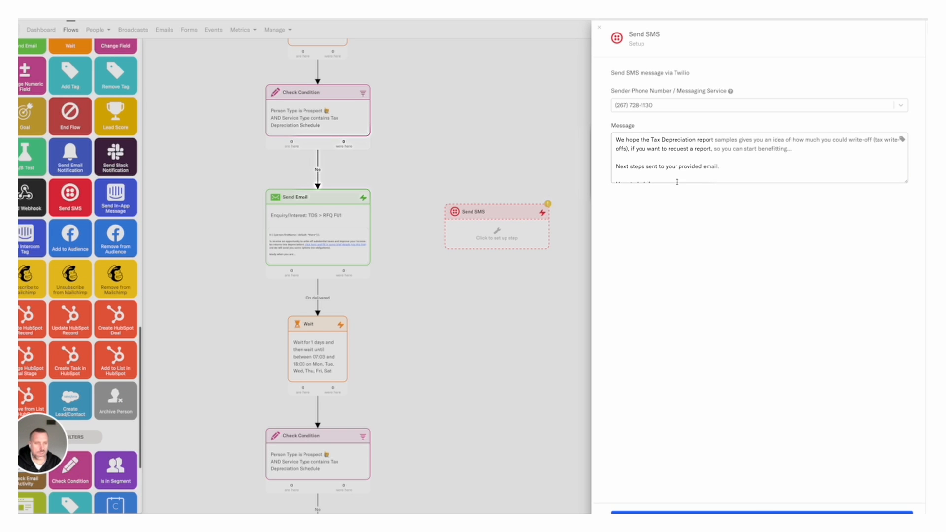
{"action": "left_click", "coordinate": [759, 512]}
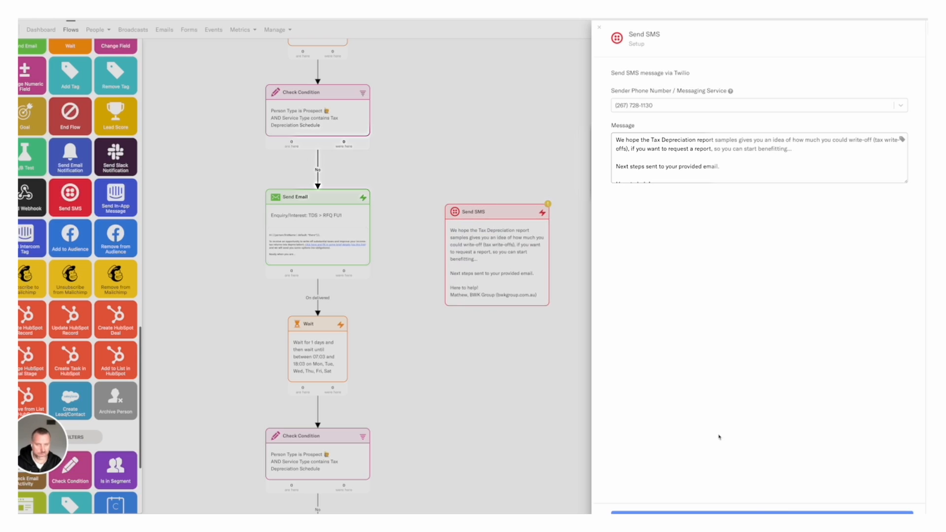
{"action": "left_click", "coordinate": [493, 164]}
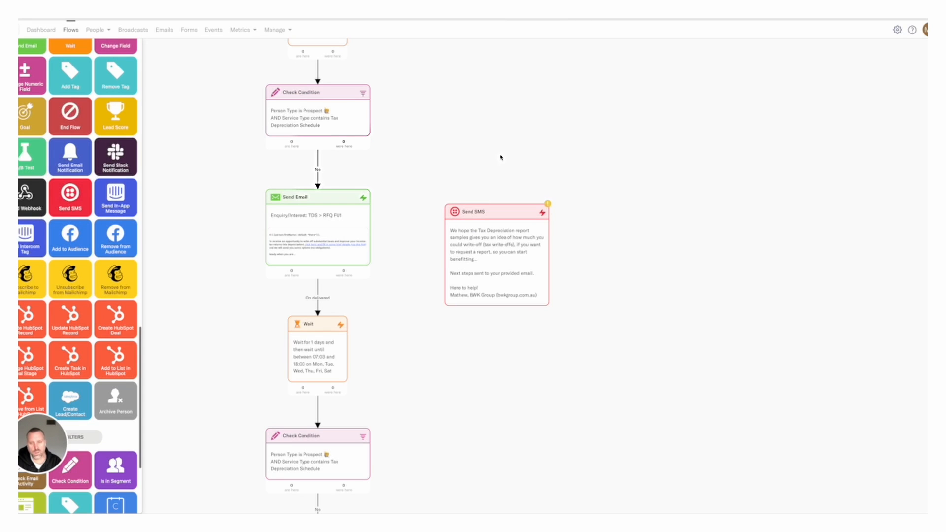
Connect the TDS > RFQ FU1 email to the Send SMS step with "On delivered" and align the SMS step level with the email.
{"action": "left_click_drag", "start_coordinate": [318, 279], "coordinate": [444, 259]}
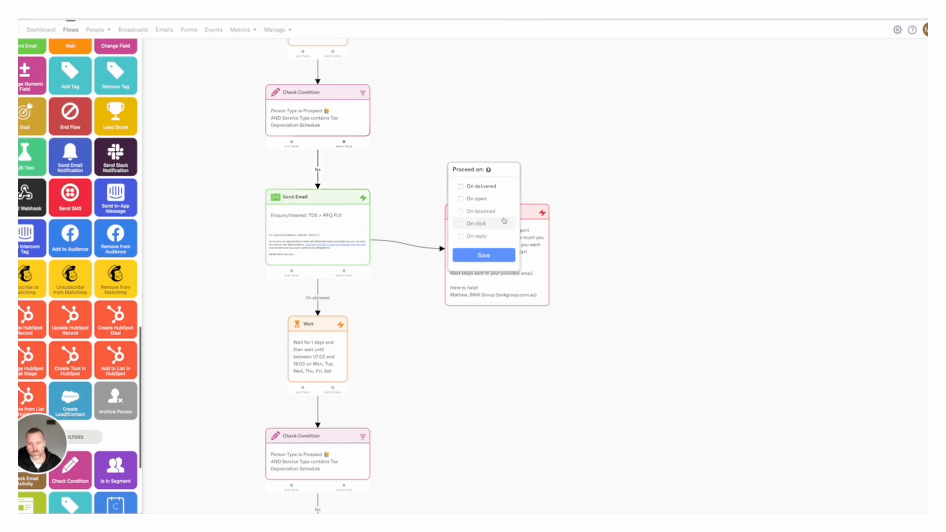
{"action": "left_click", "coordinate": [460, 186]}
{"action": "left_click", "coordinate": [485, 255]}
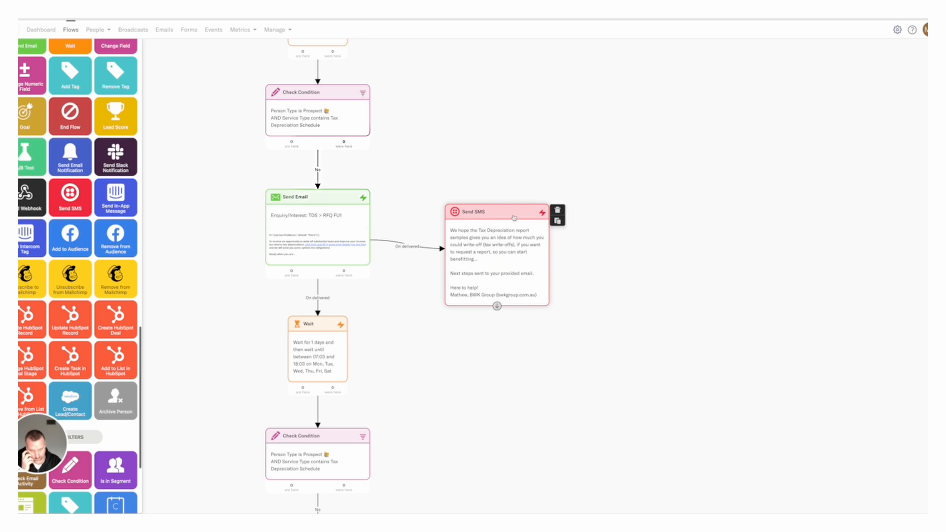
{"action": "left_click_drag", "start_coordinate": [514, 214], "coordinate": [513, 189]}
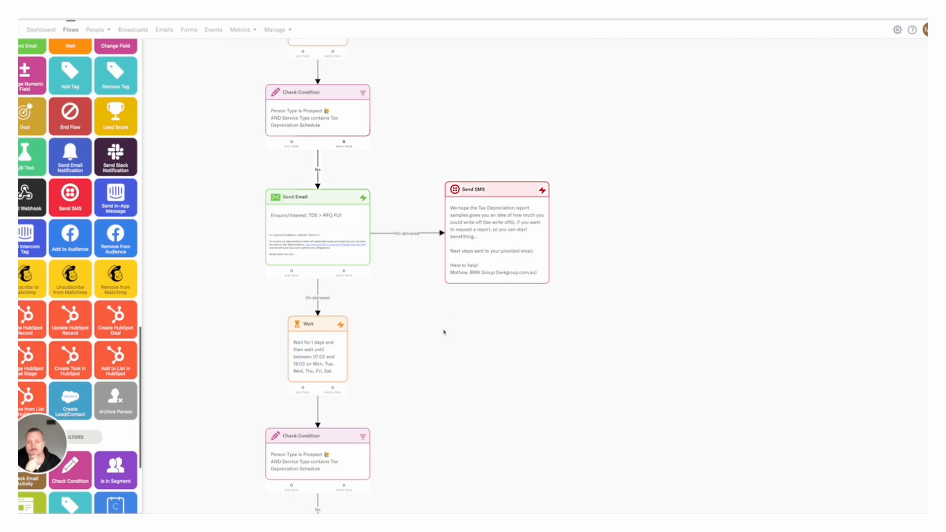
Duplicate the Send SMS step and place the copy beside the TDS > RFQ FU2 email.
{"action": "scroll", "coordinate": [439, 337], "scroll_direction": "down", "scroll_amount": 2}
{"action": "left_click_drag", "start_coordinate": [437, 353], "coordinate": [438, 241]}
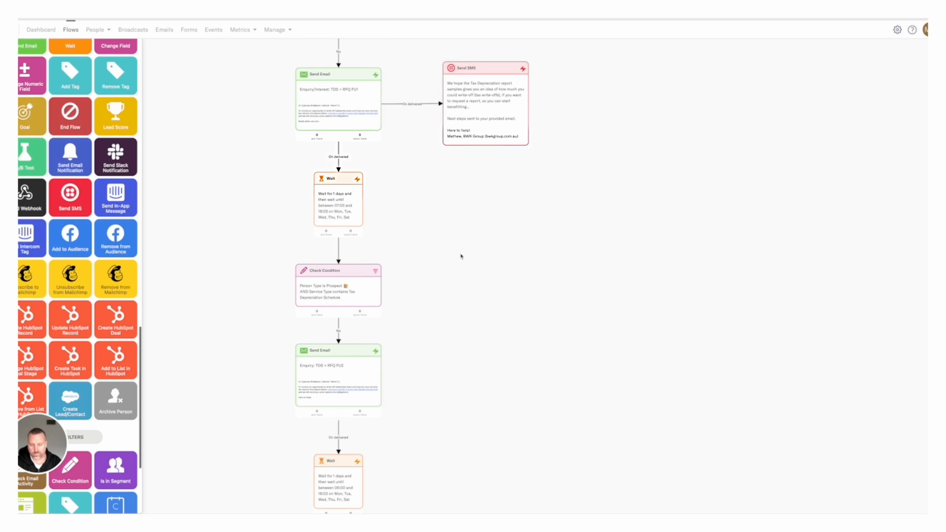
{"action": "scroll", "coordinate": [461, 254], "scroll_direction": "down", "scroll_amount": 2}
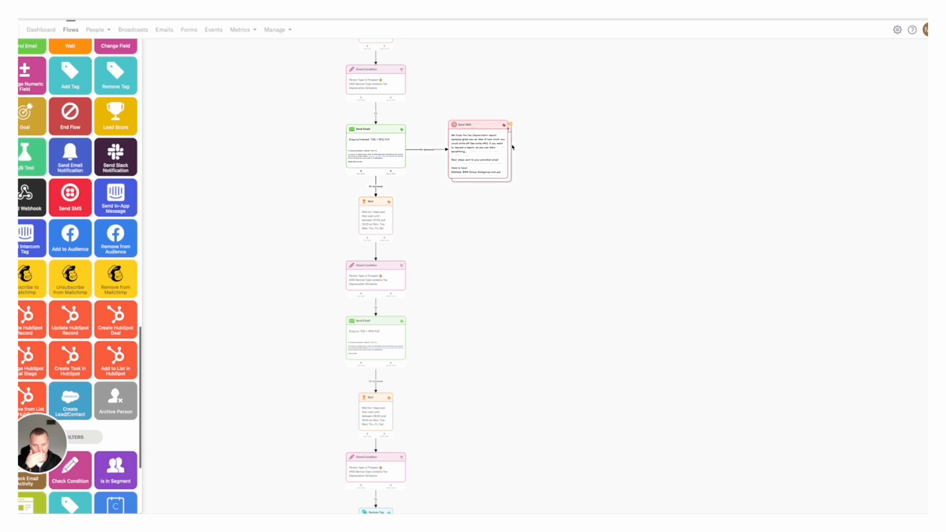
{"action": "mouse_move", "coordinate": [494, 138]}
{"action": "left_click_drag", "start_coordinate": [481, 130], "coordinate": [477, 318]}
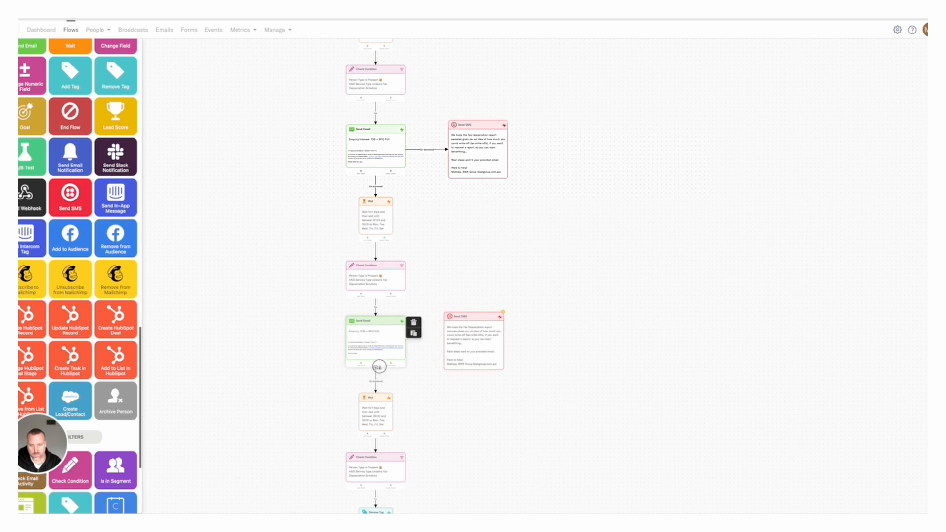
Connect the TDS > RFQ FU2 email to the copied Send SMS step with the "On delivered" condition.
{"action": "mouse_move", "coordinate": [378, 363]}
{"action": "left_mouse_down"}
{"action": "mouse_move", "coordinate": [397, 360]}
{"action": "mouse_move", "coordinate": [377, 368]}
{"action": "left_mouse_up"}
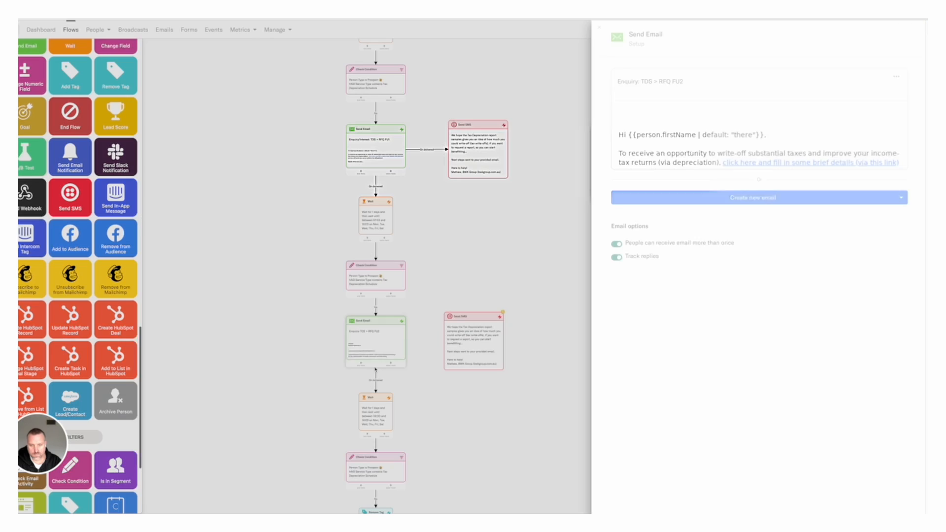
{"action": "left_click", "coordinate": [407, 389]}
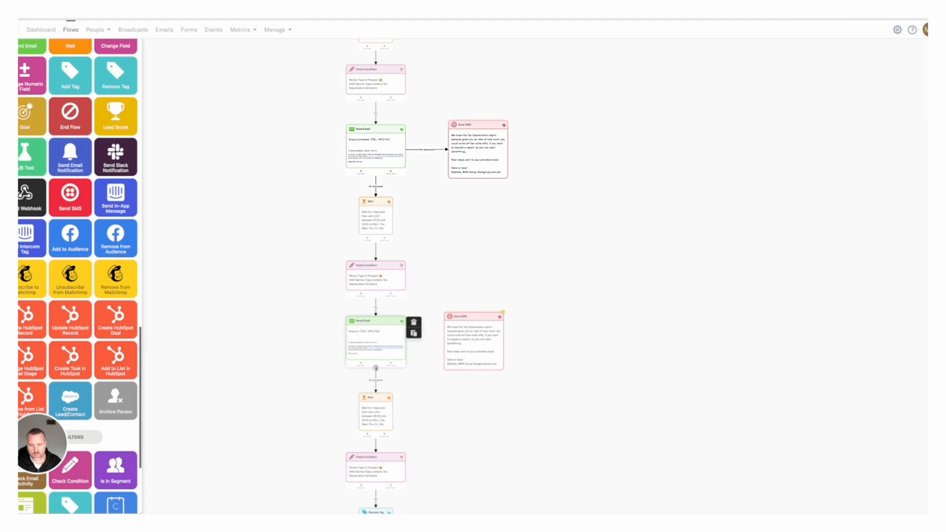
{"action": "left_click_drag", "start_coordinate": [407, 359], "coordinate": [446, 351]}
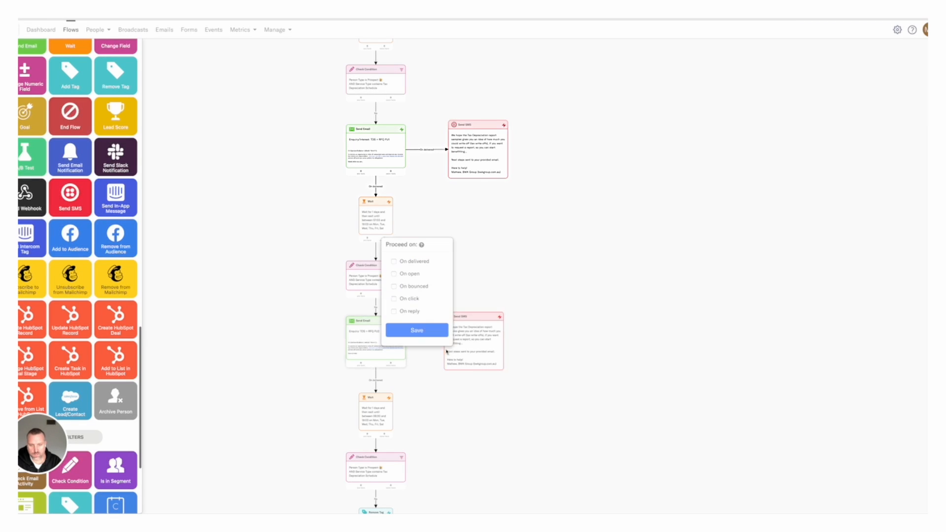
{"action": "left_click", "coordinate": [394, 261]}
{"action": "left_click", "coordinate": [417, 330]}
Replace the opening "We hope the" in the TDS > RFQ FU2 SMS message with "Did you need help with obtaining a".
{"action": "left_click", "coordinate": [484, 334]}
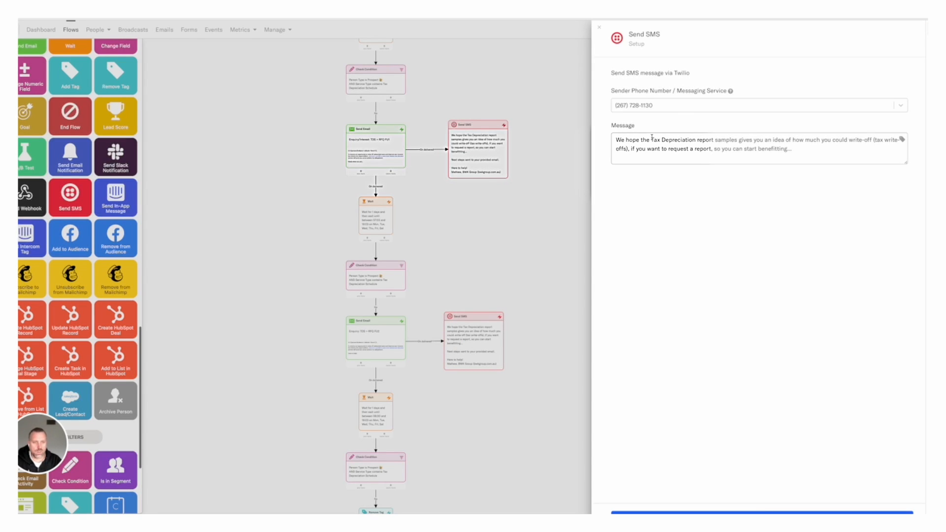
{"action": "left_click_drag", "start_coordinate": [649, 139], "coordinate": [601, 141]}
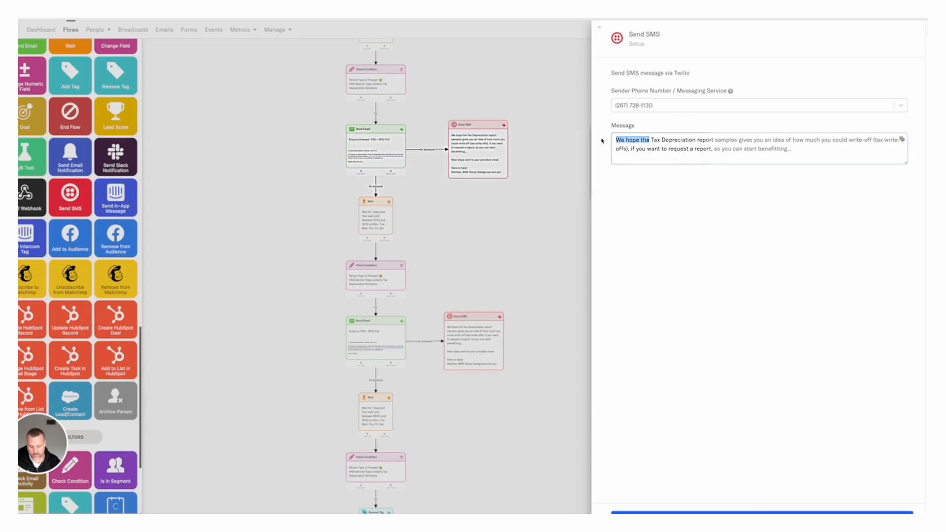
{"action": "type", "text": "Did you need"}
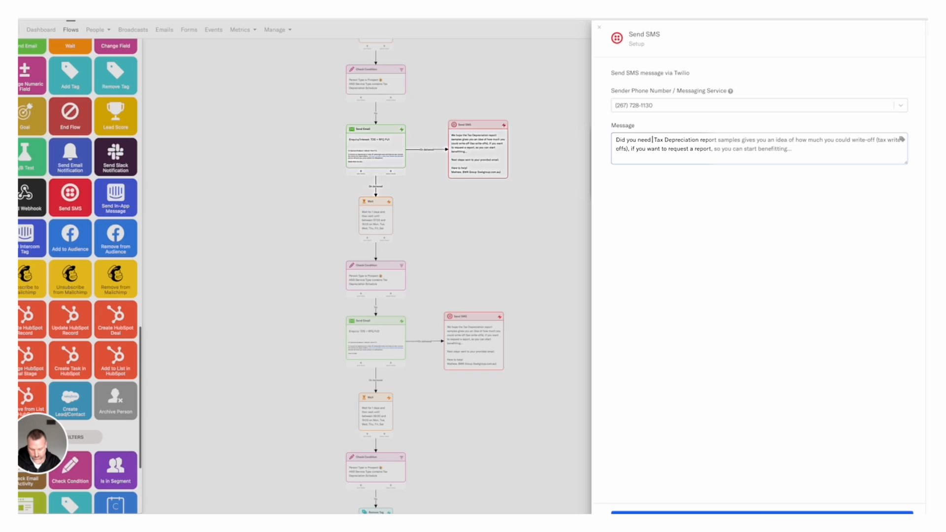
{"action": "type", "text": " help with"}
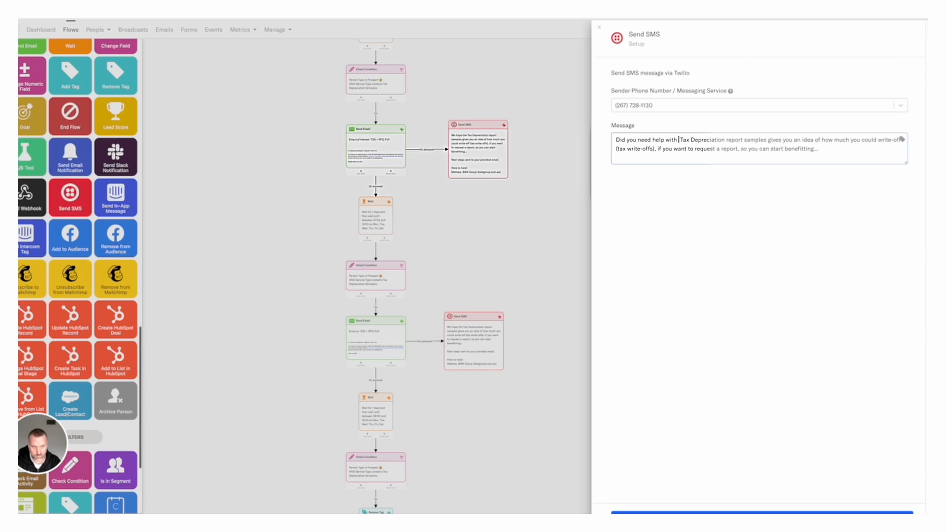
{"action": "type", "text": " obtain a"}
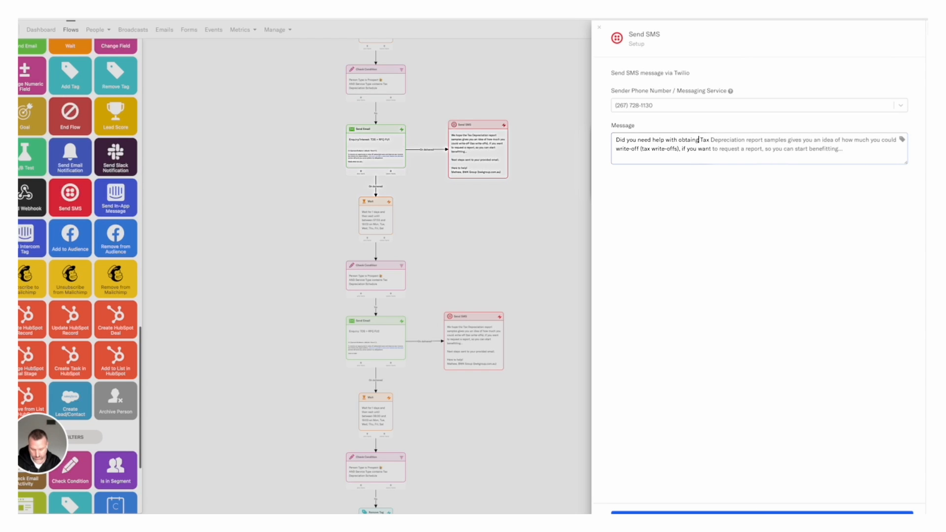
{"action": "key", "text": "BackSpace"}
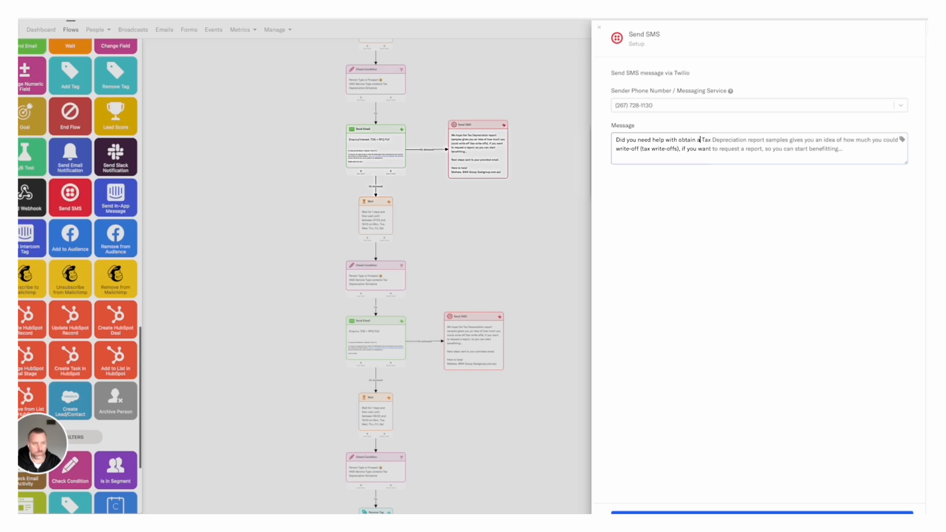
{"action": "key", "text": "BackSpace"}
{"action": "type", "text": "ing"}
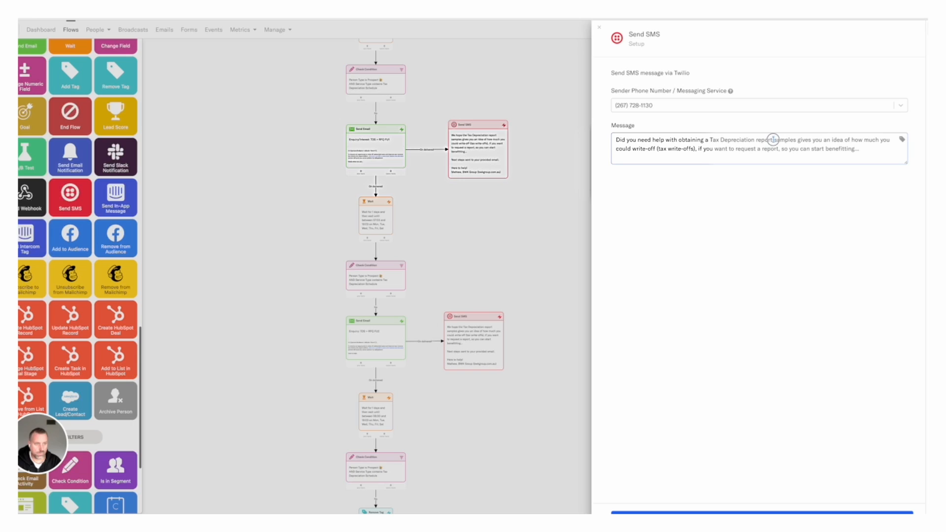
End the SMS's first sentence with "Tax Depreciation report to help you write-off taxes?" and delete the rest of that paragraph.
{"action": "left_click_drag", "start_coordinate": [773, 139], "coordinate": [653, 147]}
{"action": "key", "text": "BackSpace"}
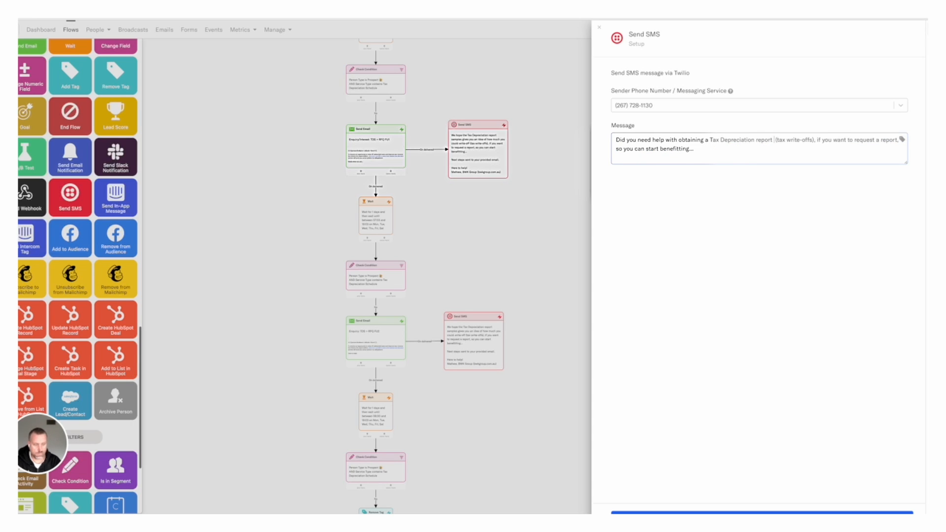
{"action": "type", "text": "to"}
{"action": "type", "text": " help you "}
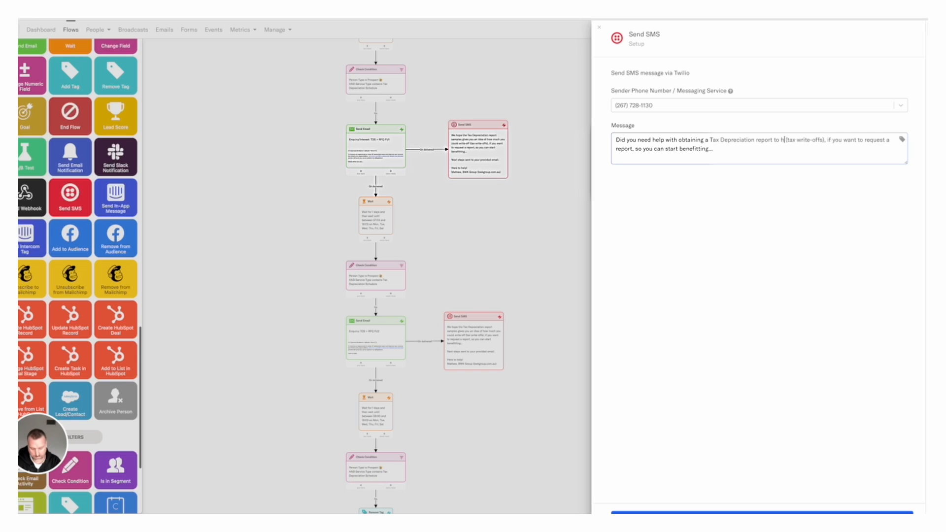
{"action": "type", "text": "write-"}
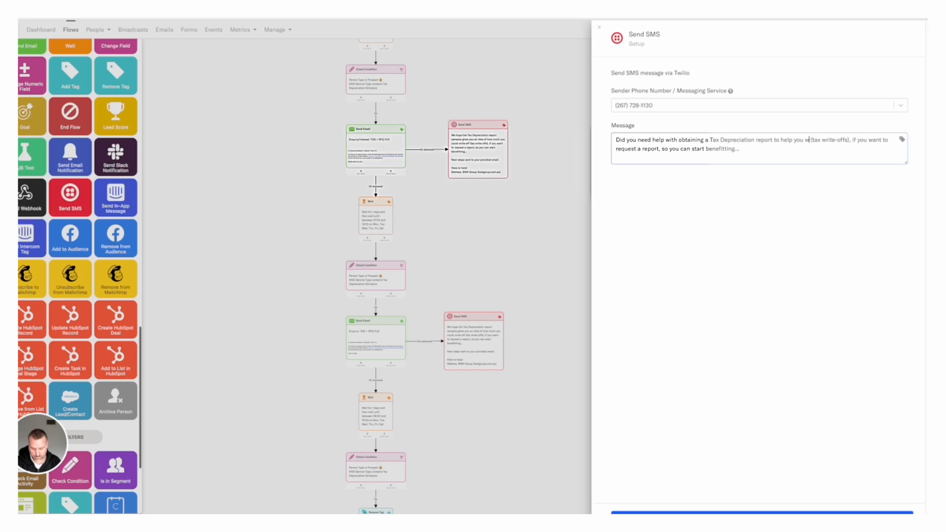
{"action": "type", "text": "off taxes?"}
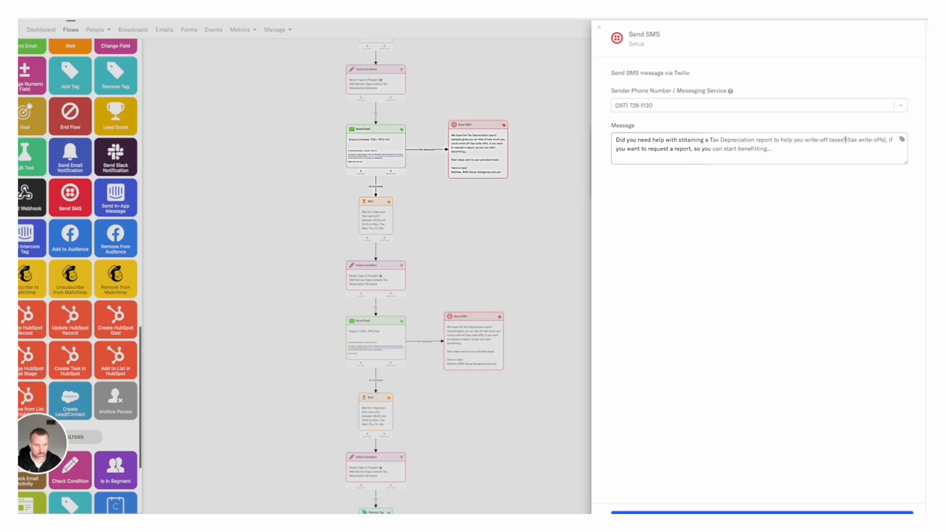
{"action": "key", "text": "shift+Down"}
{"action": "key", "text": "BackSpace"}
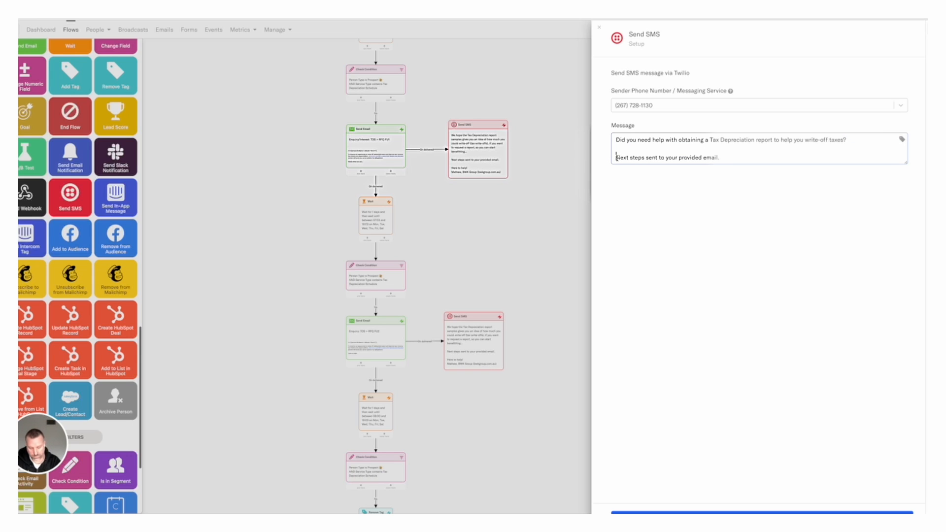
Reword the SMS's second paragraph to "If so, next steps sent to your provided email." and close the saved setup.
{"action": "type", "text": "If so,"}
{"action": "key", "text": "Delete"}
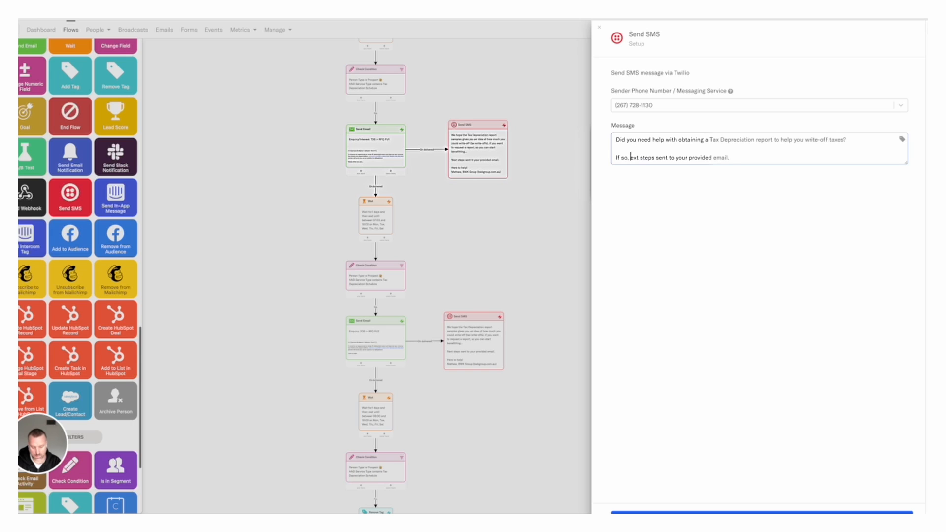
{"action": "type", "text": "n"}
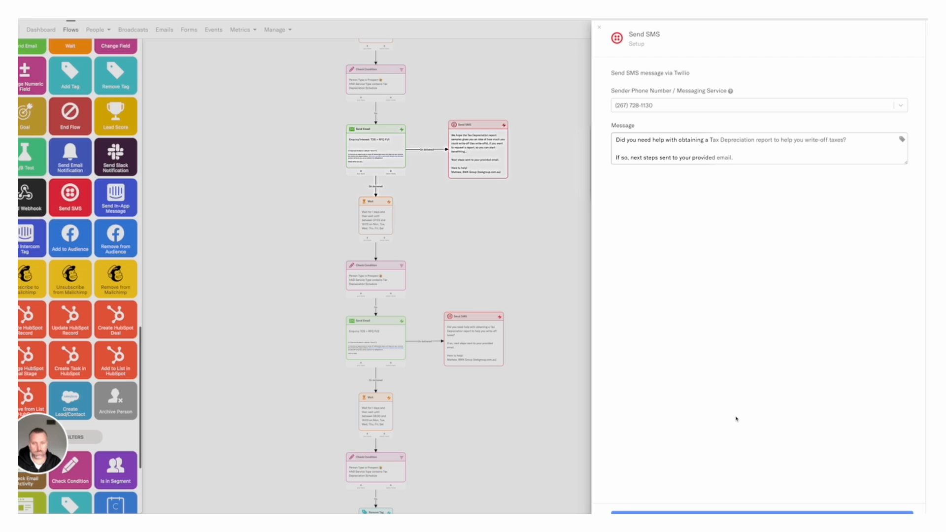
{"action": "key", "text": "Escape"}
Look over the whole TDS flow, from the starting tag steps down to the end of the flow.
{"action": "left_click_drag", "start_coordinate": [621, 383], "coordinate": [604, 334]}
{"action": "scroll", "coordinate": [591, 258], "scroll_direction": "down", "scroll_amount": 3}
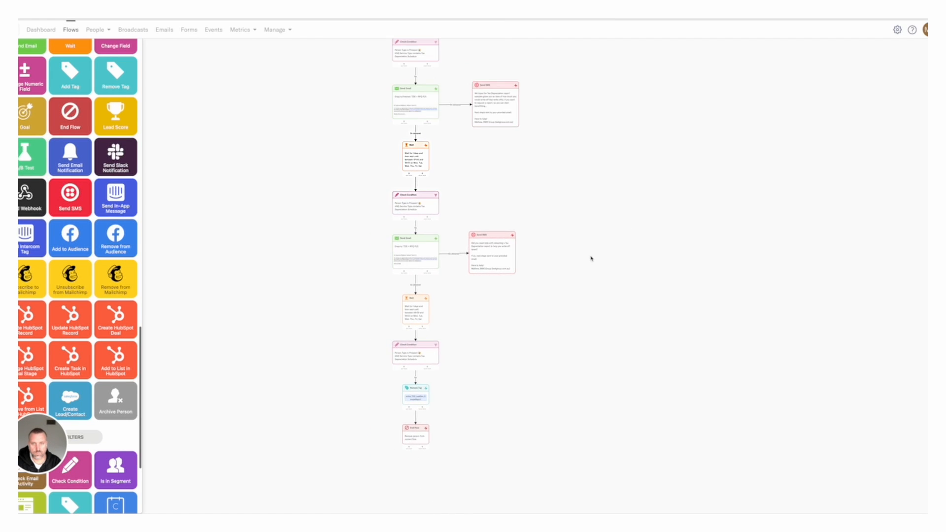
{"action": "left_click_drag", "start_coordinate": [590, 259], "coordinate": [557, 430]}
{"action": "left_click_drag", "start_coordinate": [568, 205], "coordinate": [548, 111]}
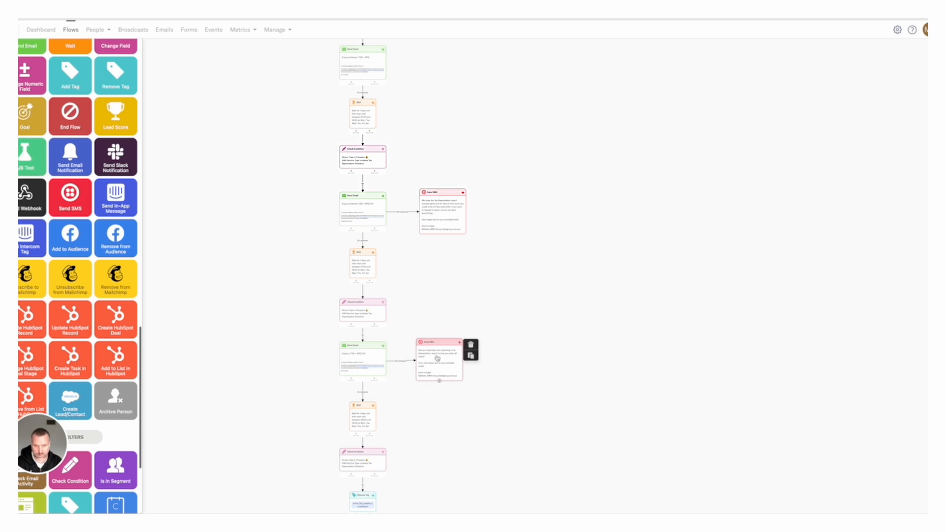
{"action": "scroll", "coordinate": [544, 197], "scroll_direction": "down", "scroll_amount": 2}
{"action": "scroll", "coordinate": [532, 212], "scroll_direction": "up", "scroll_amount": 5}
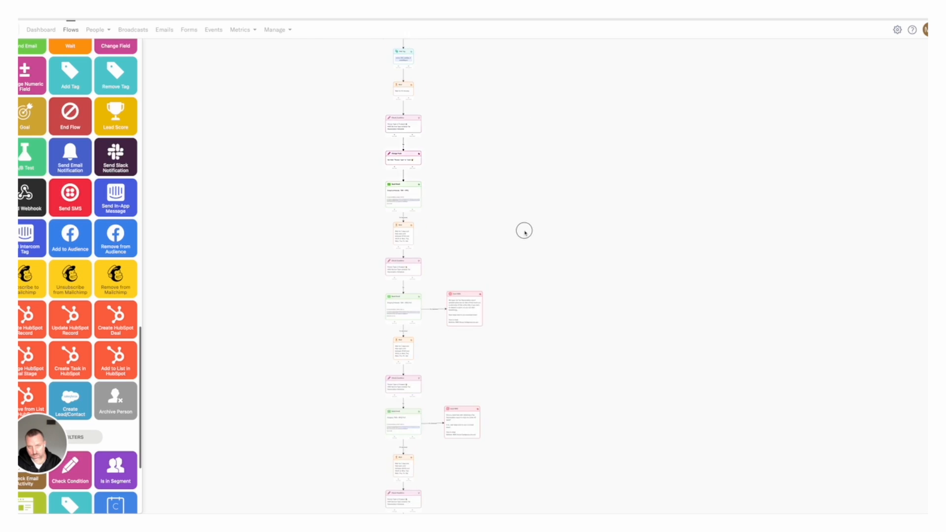
{"action": "mouse_move", "coordinate": [382, 75]}
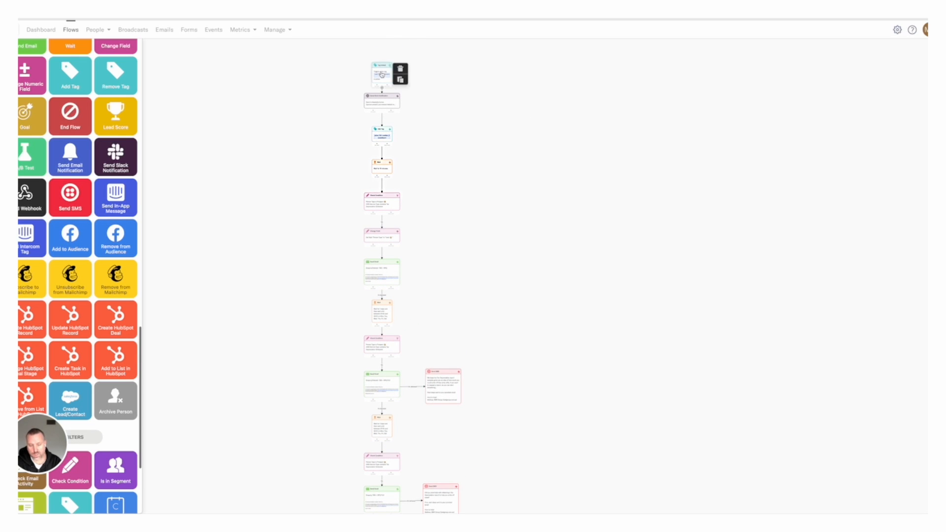
{"action": "scroll", "coordinate": [445, 245], "scroll_direction": "up", "scroll_amount": 4}
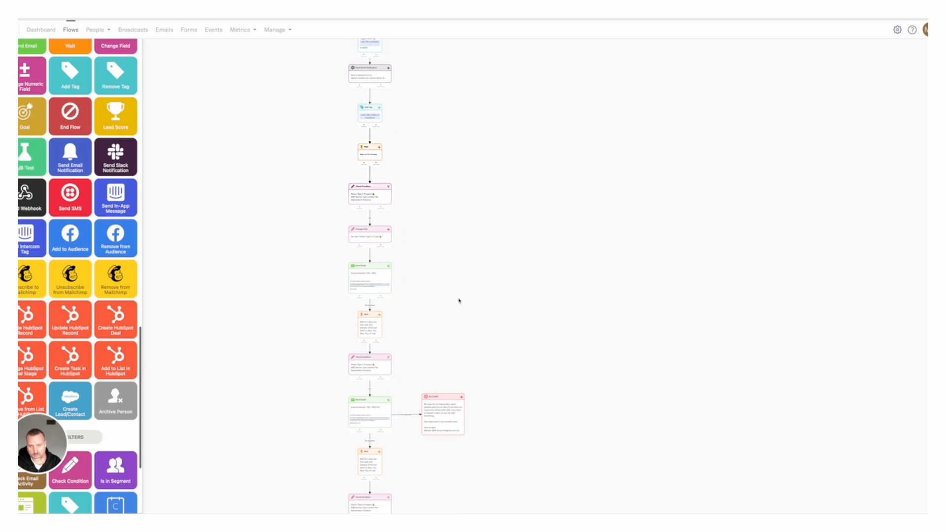
{"action": "left_click_drag", "start_coordinate": [463, 393], "coordinate": [448, 287]}
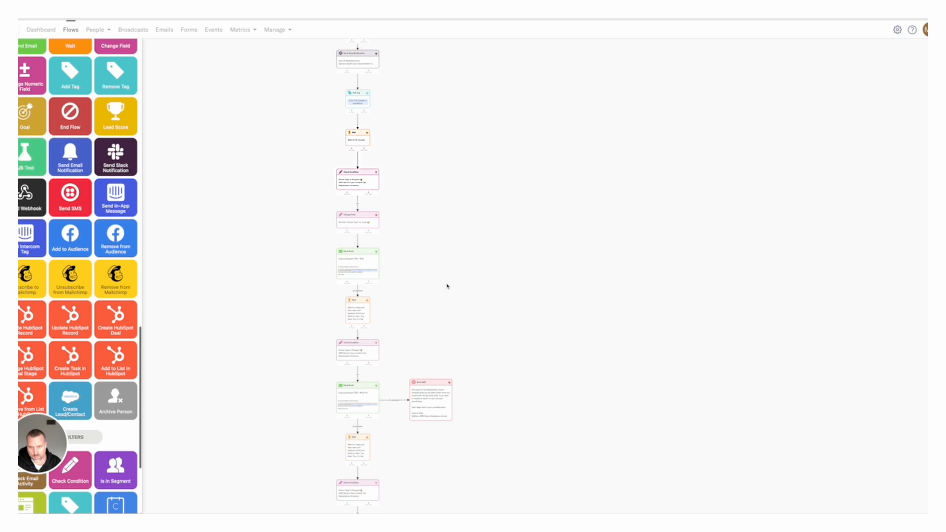
Review the TDS > RFQ, FU1 and FU2 emails up close along with the SMS messages paired with the follow-ups.
{"action": "scroll", "coordinate": [416, 280], "scroll_direction": "up", "scroll_amount": 1}
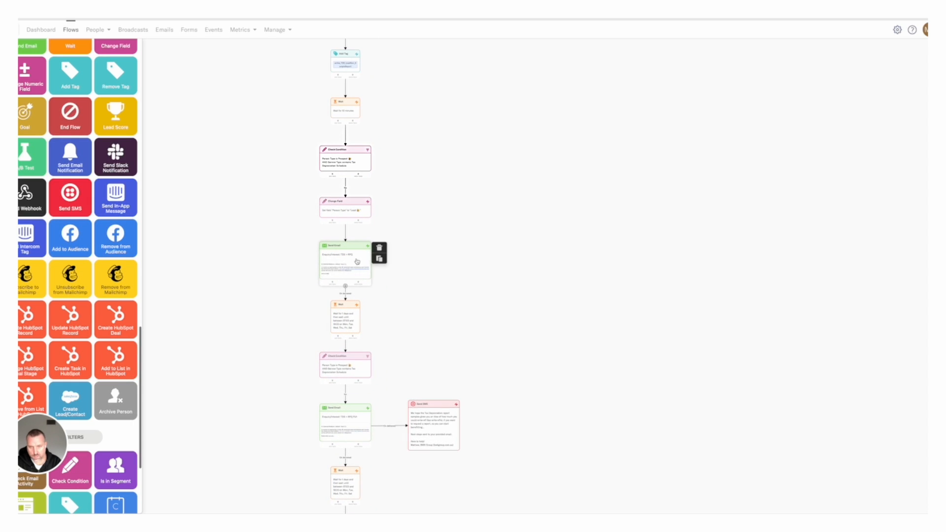
{"action": "scroll", "coordinate": [357, 262], "scroll_direction": "up", "scroll_amount": 1}
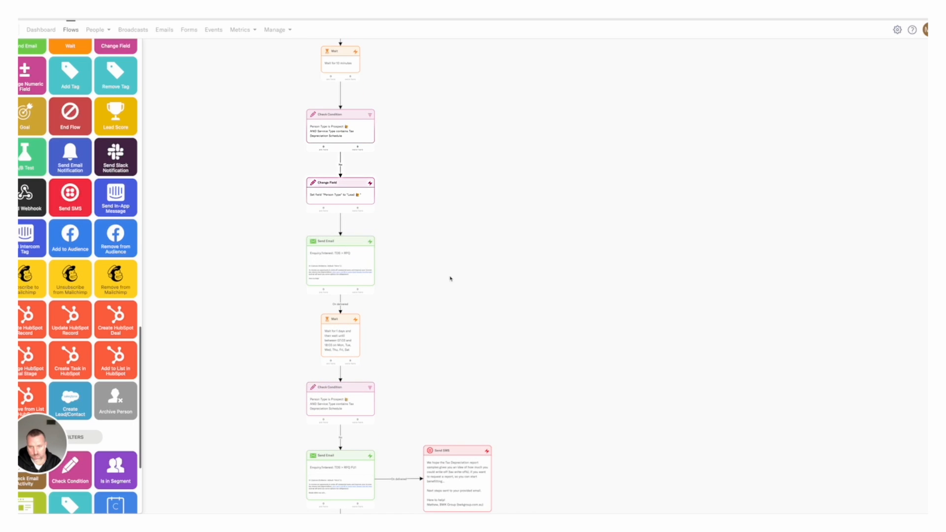
{"action": "left_click", "coordinate": [452, 311]}
{"action": "left_click_drag", "start_coordinate": [452, 311], "coordinate": [458, 196]}
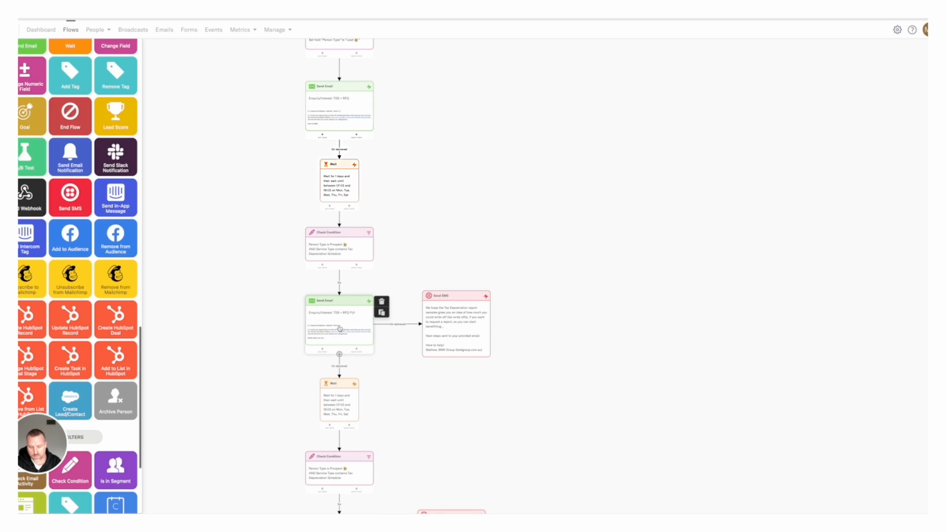
{"action": "left_click_drag", "start_coordinate": [443, 255], "coordinate": [432, 147]}
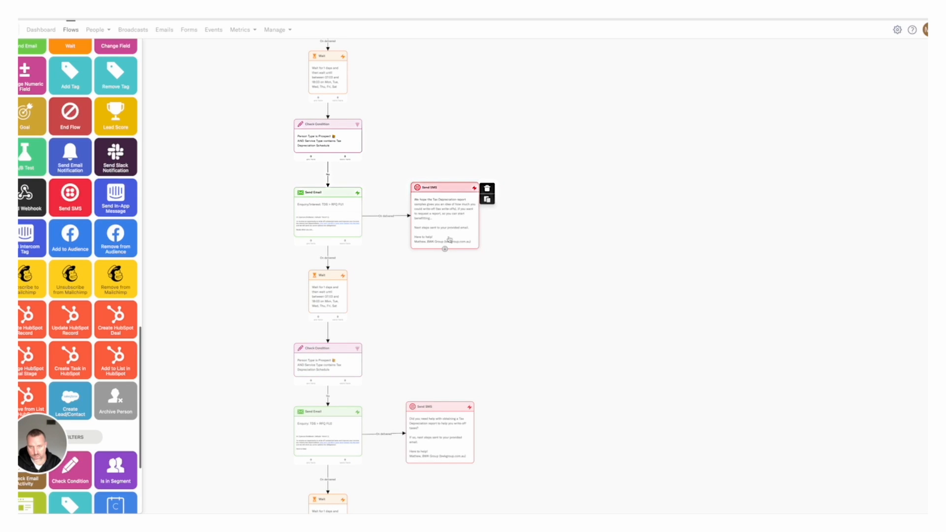
{"action": "left_click_drag", "start_coordinate": [439, 302], "coordinate": [433, 203]}
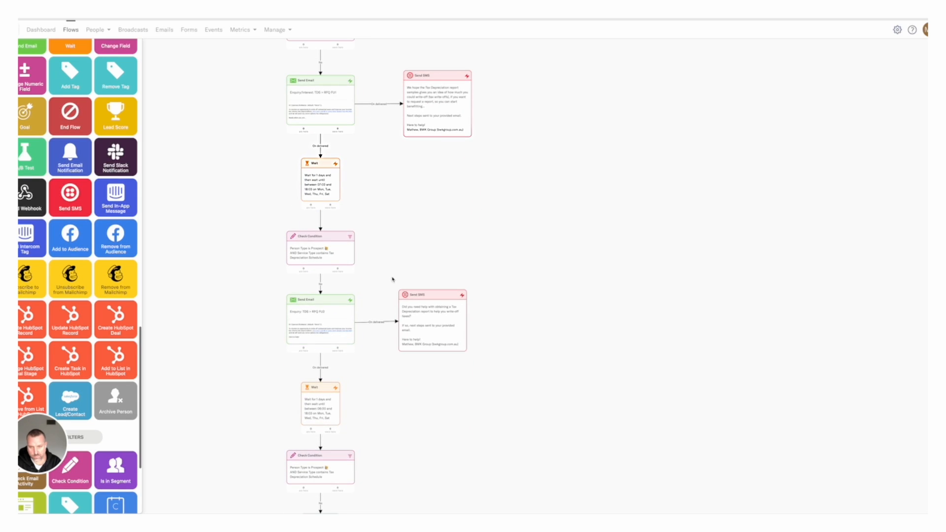
{"action": "mouse_move", "coordinate": [334, 320]}
{"action": "scroll", "coordinate": [334, 319], "scroll_direction": "up", "scroll_amount": 2}
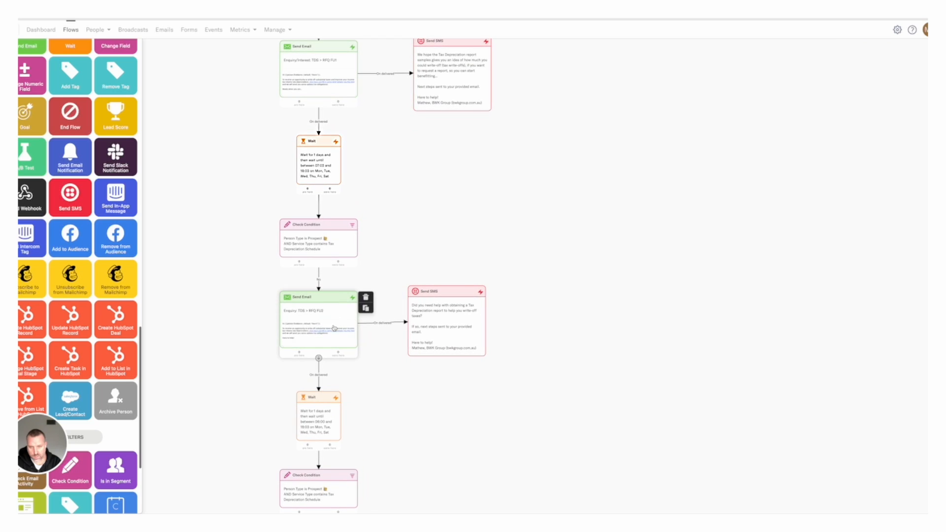
{"action": "mouse_move", "coordinate": [442, 343]}
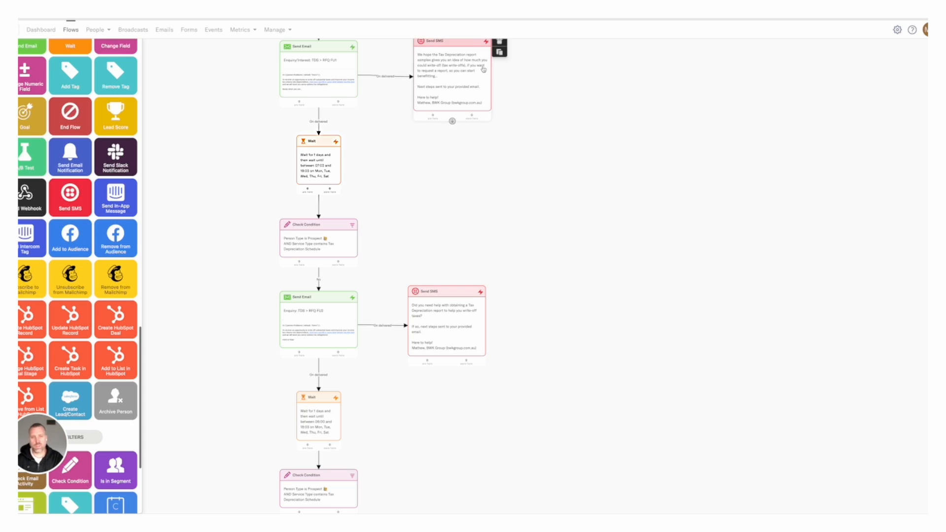
{"action": "mouse_move", "coordinate": [443, 20]}
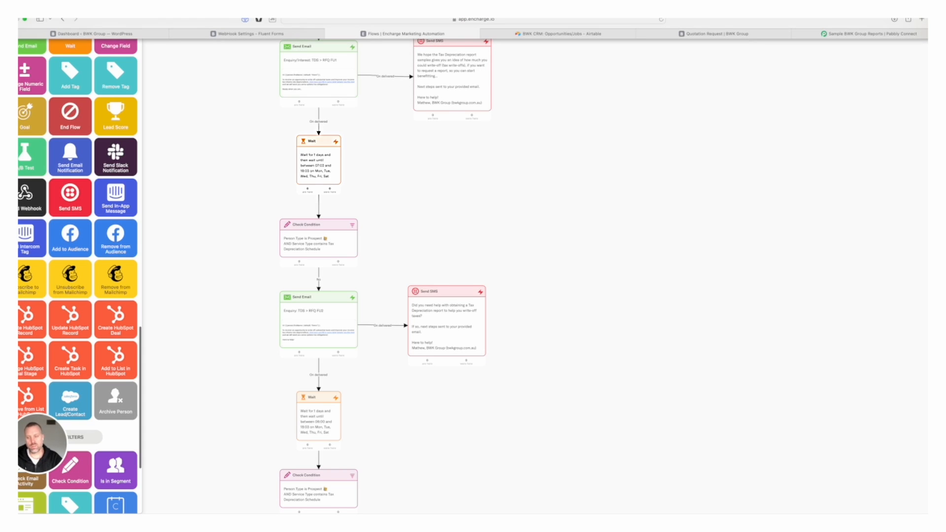